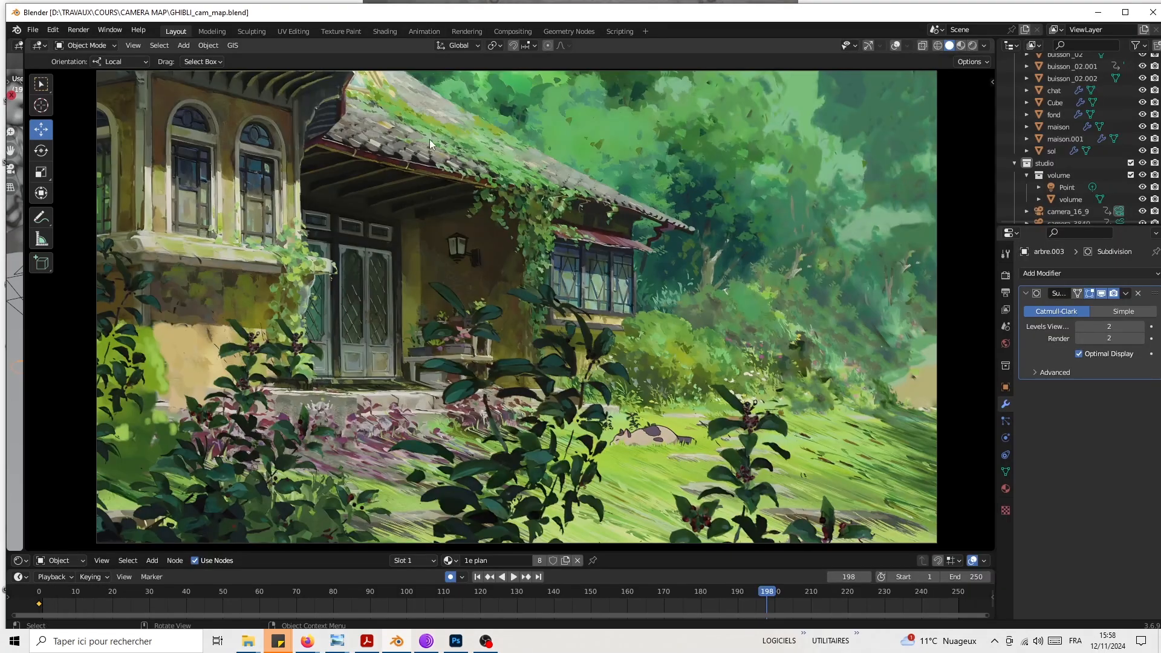
Step: Preview the garden animation through the 16:9 camera by scrubbing the timeline and playing it
{"action": "left_click_drag", "start_coordinate": [48, 595], "coordinate": [145, 574]}
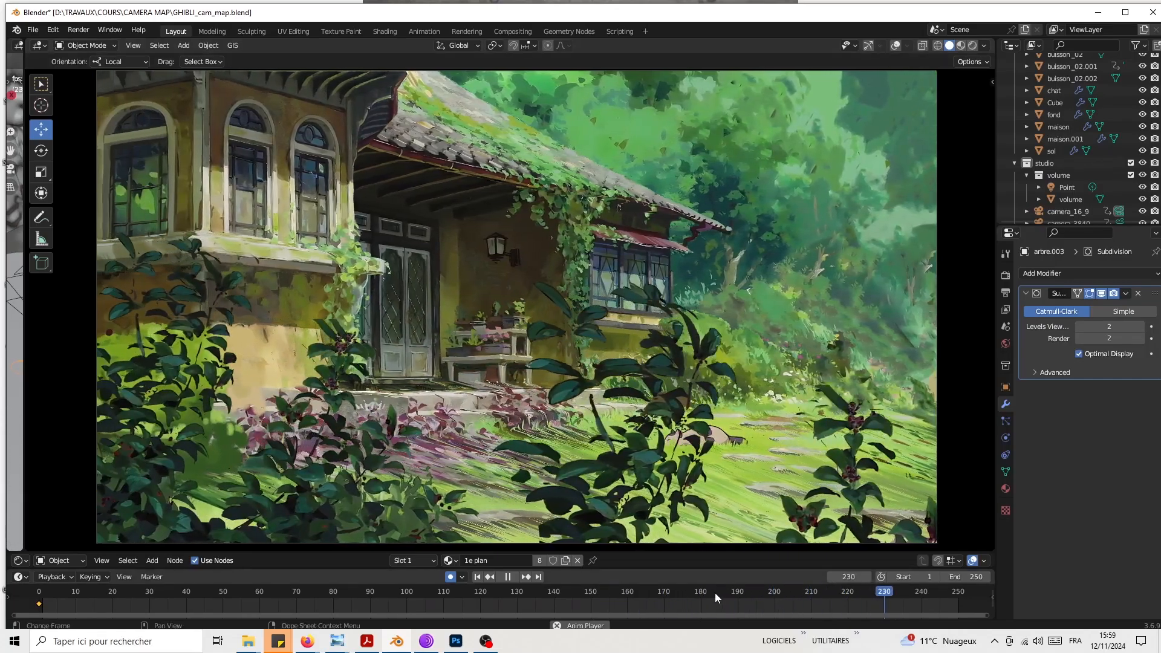
{"action": "left_click_drag", "start_coordinate": [781, 592], "coordinate": [725, 593]}
{"action": "key", "text": "space"}
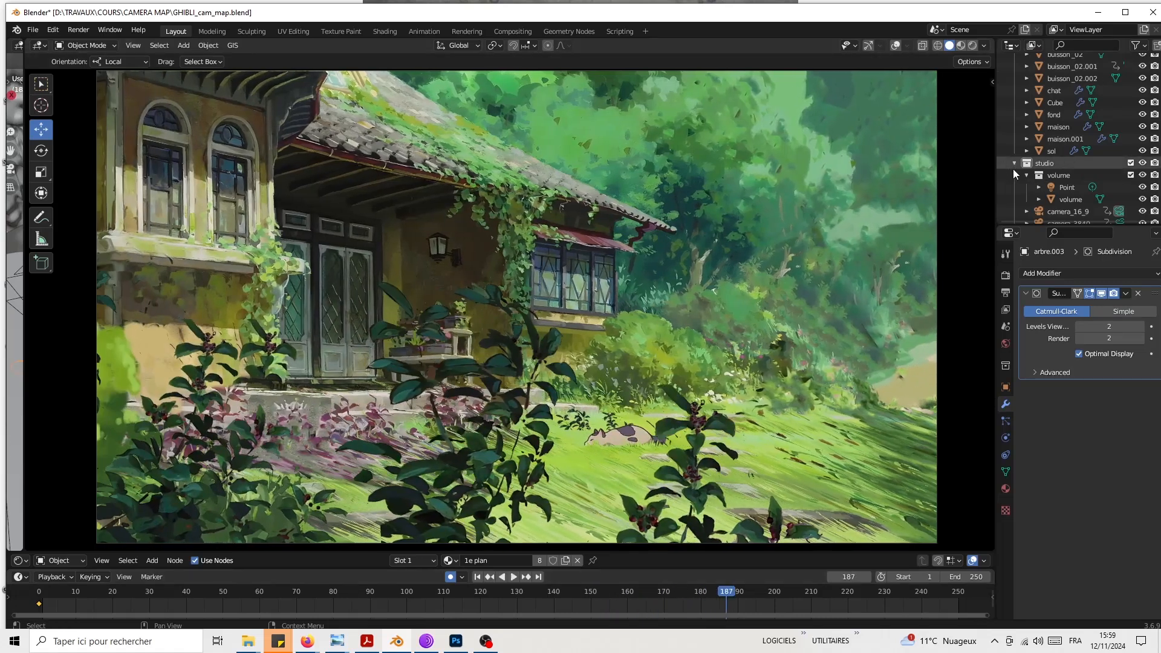
Step: Set the output resolution's X value to 3840 px
{"action": "left_click", "coordinate": [1003, 276]}
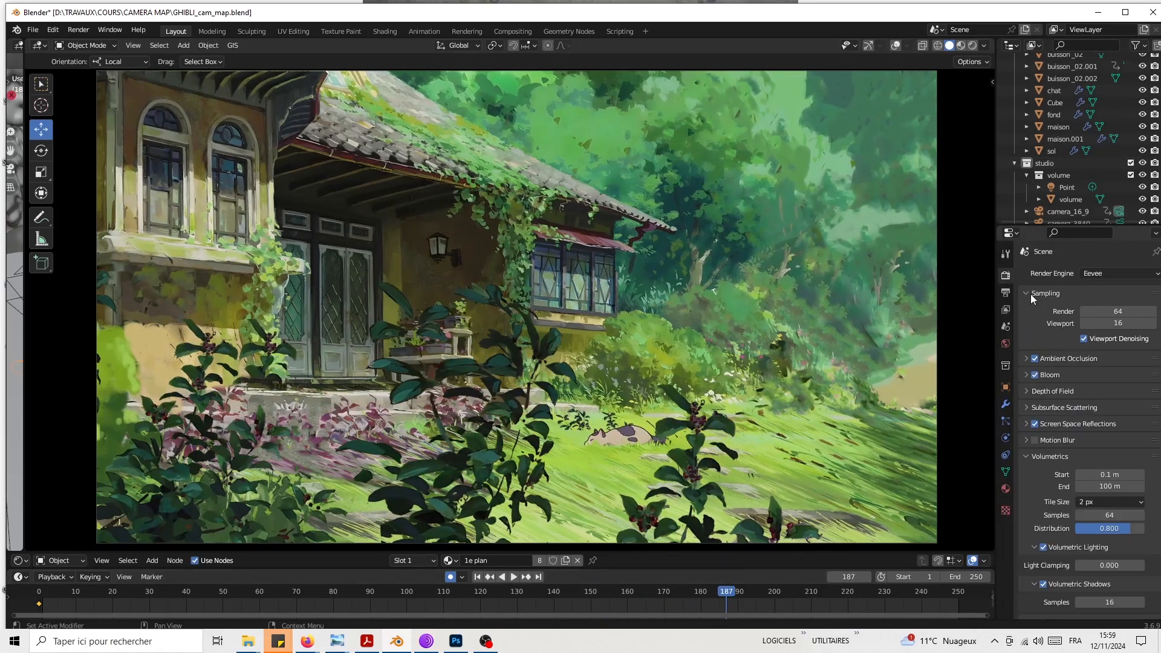
{"action": "left_click", "coordinate": [1005, 292]}
{"action": "double_click", "coordinate": [1114, 301]}
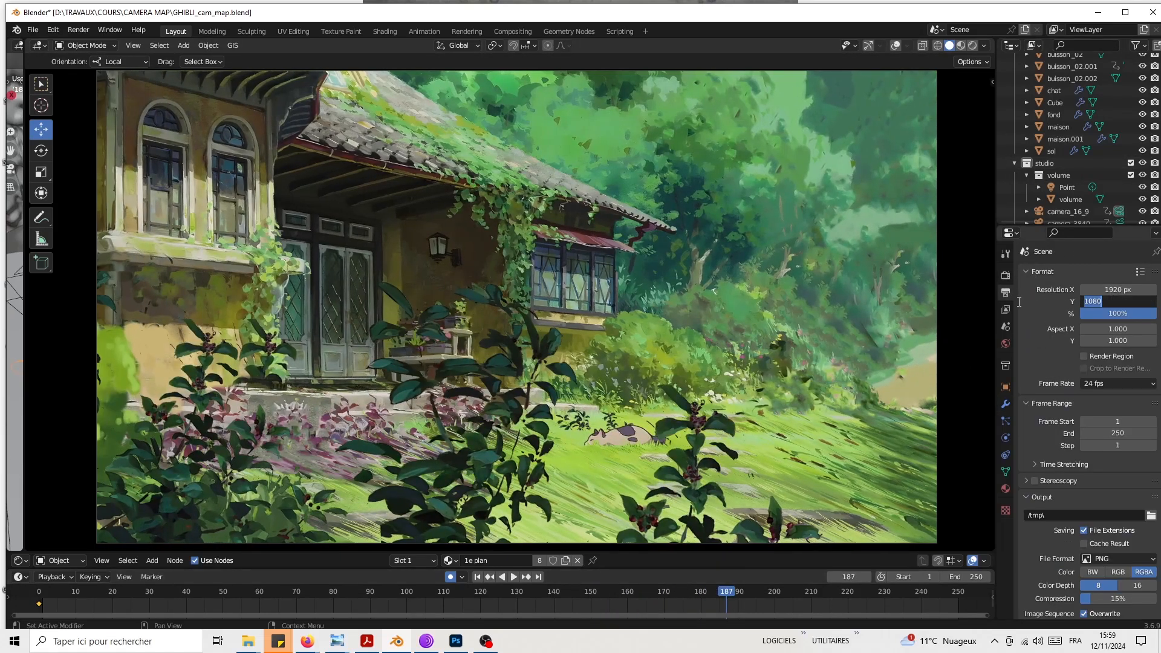
{"action": "double_click", "coordinate": [1124, 288]}
{"action": "type", "text": "3840"}
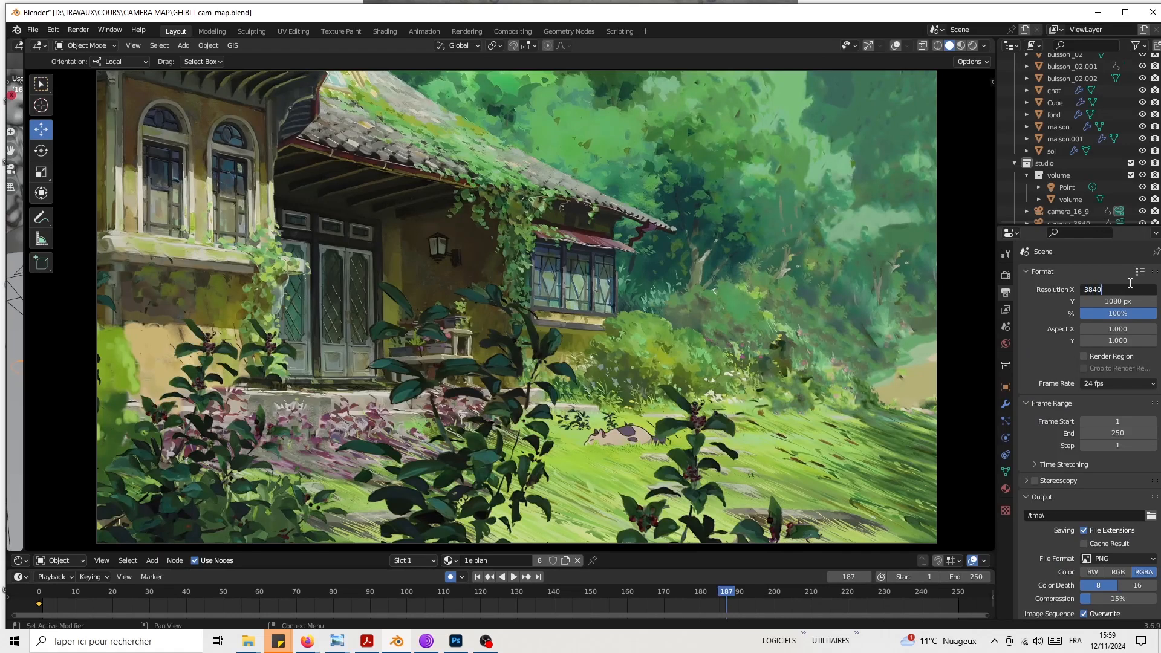
{"action": "key", "text": "Return"}
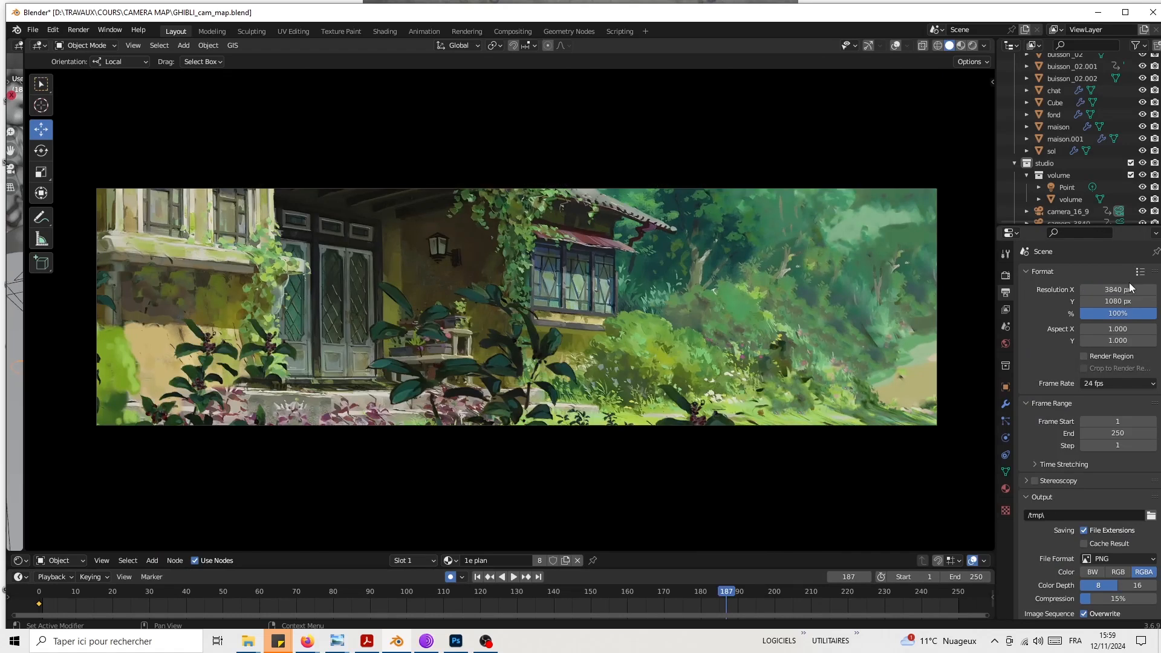
Step: Make camera_3840 the scene's active camera
{"action": "middle_click_drag", "start_coordinate": [633, 284], "coordinate": [429, 124]}
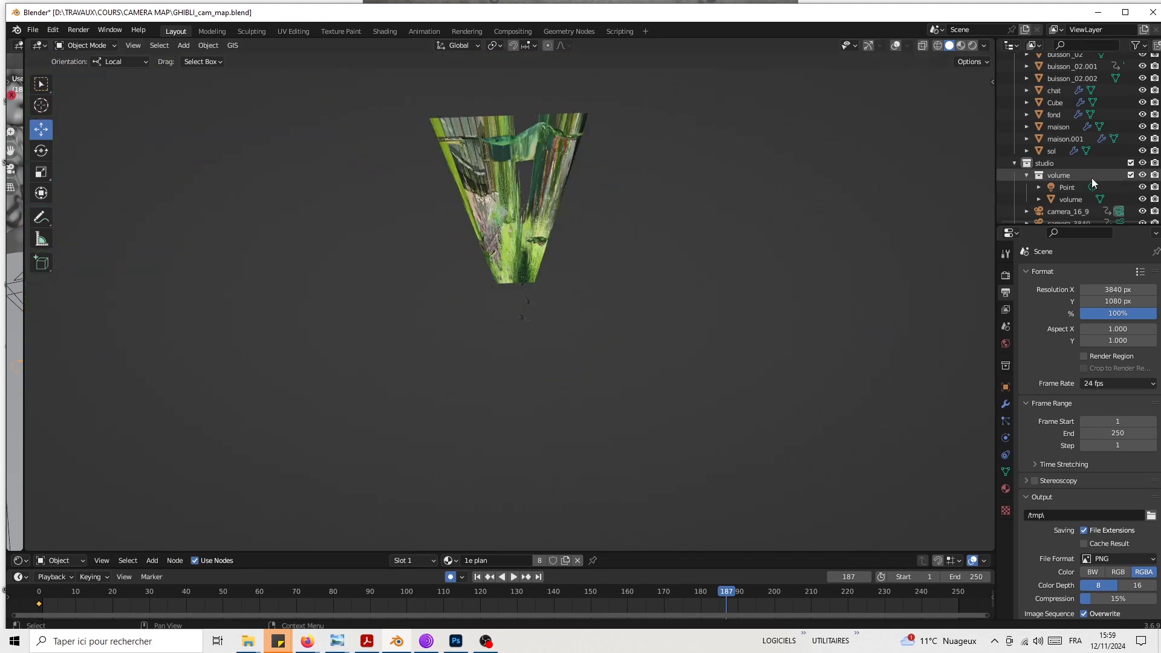
{"action": "scroll", "coordinate": [1064, 184], "scroll_direction": "down", "scroll_amount": 2}
{"action": "left_click", "coordinate": [1058, 209]}
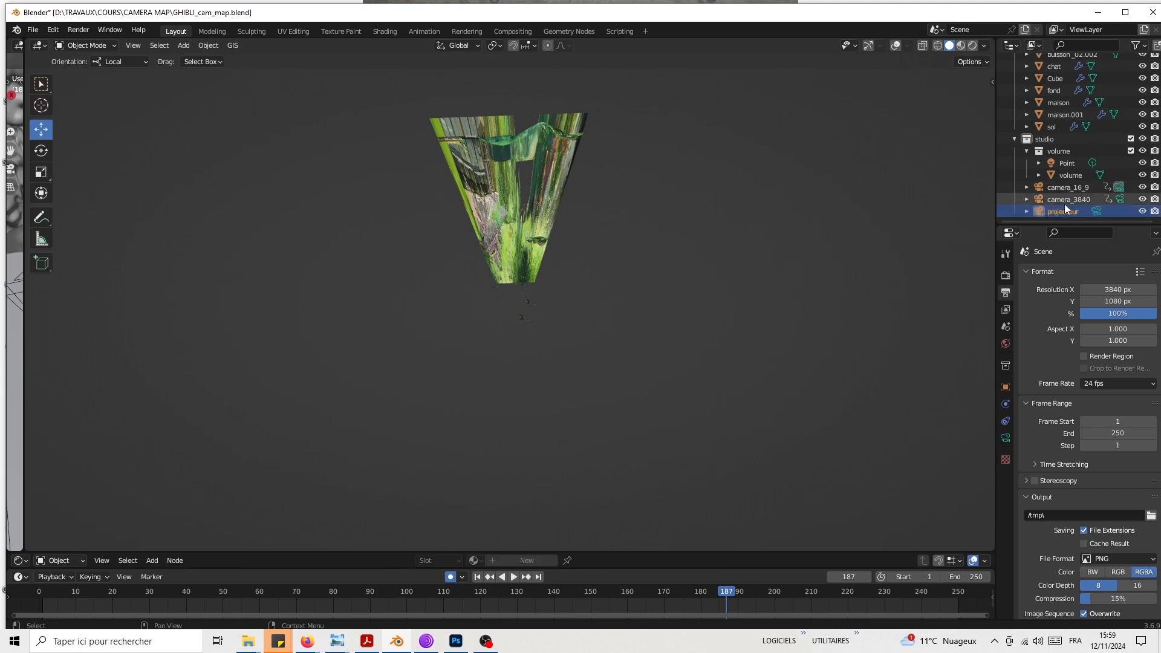
{"action": "left_click", "coordinate": [1065, 200]}
{"action": "key", "text": "ctrl+KP_0"}
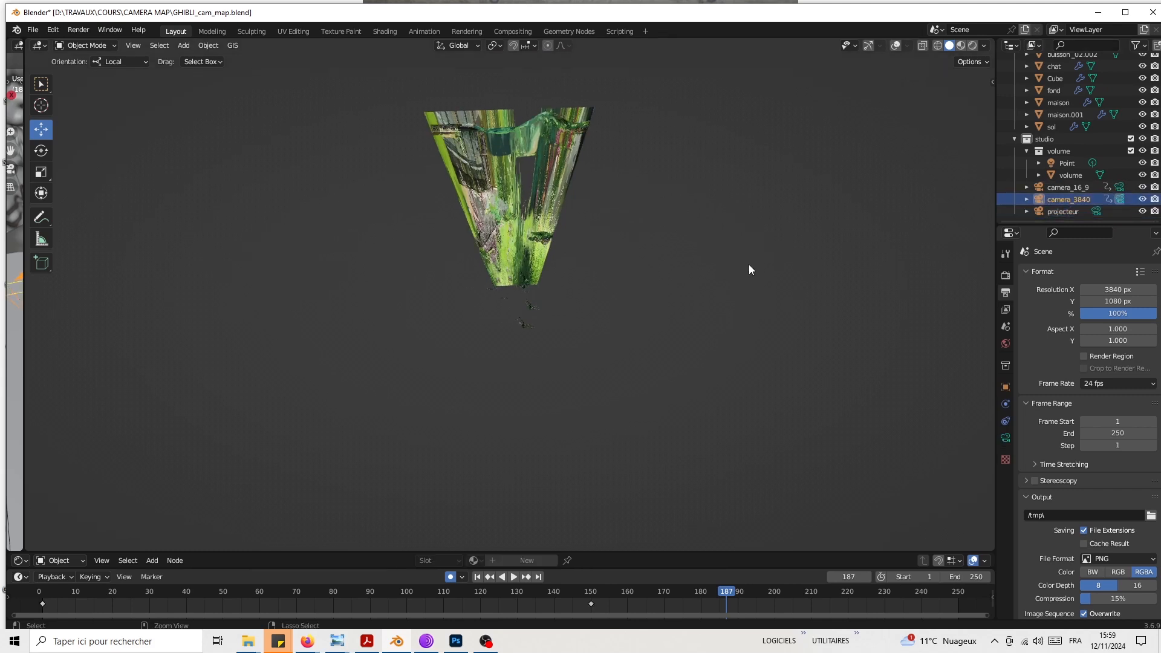
Step: Play the animation from frame 0 through camera_3840 and scrub back to the start to review the wide framing
{"action": "left_click", "coordinate": [42, 591]}
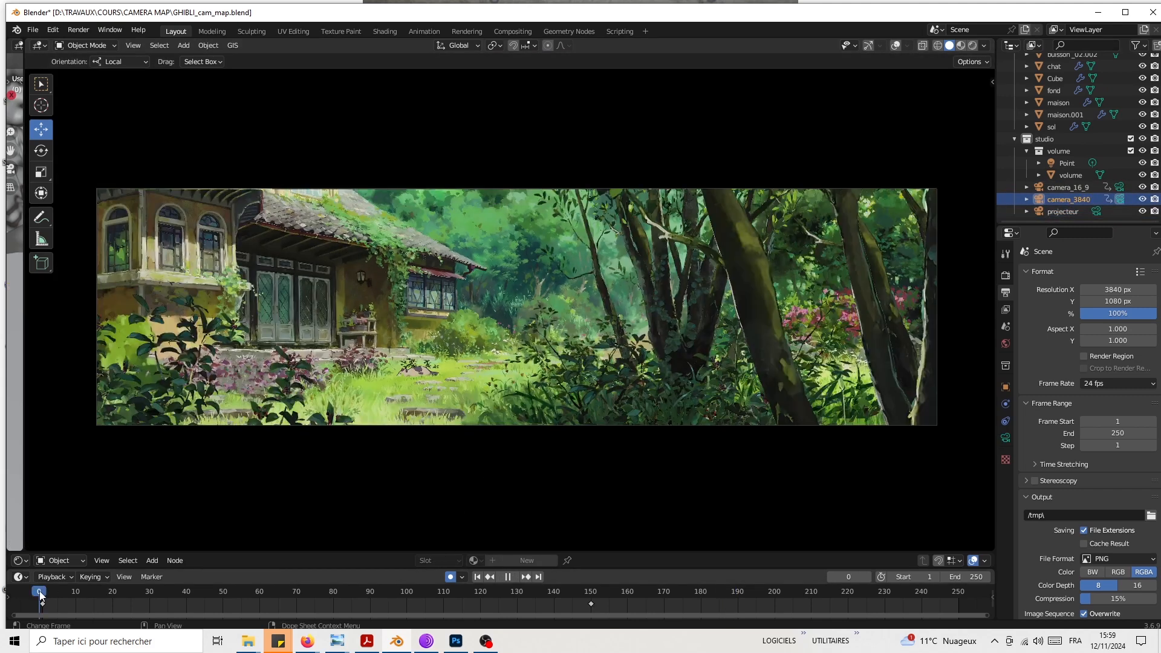
{"action": "key", "text": "space"}
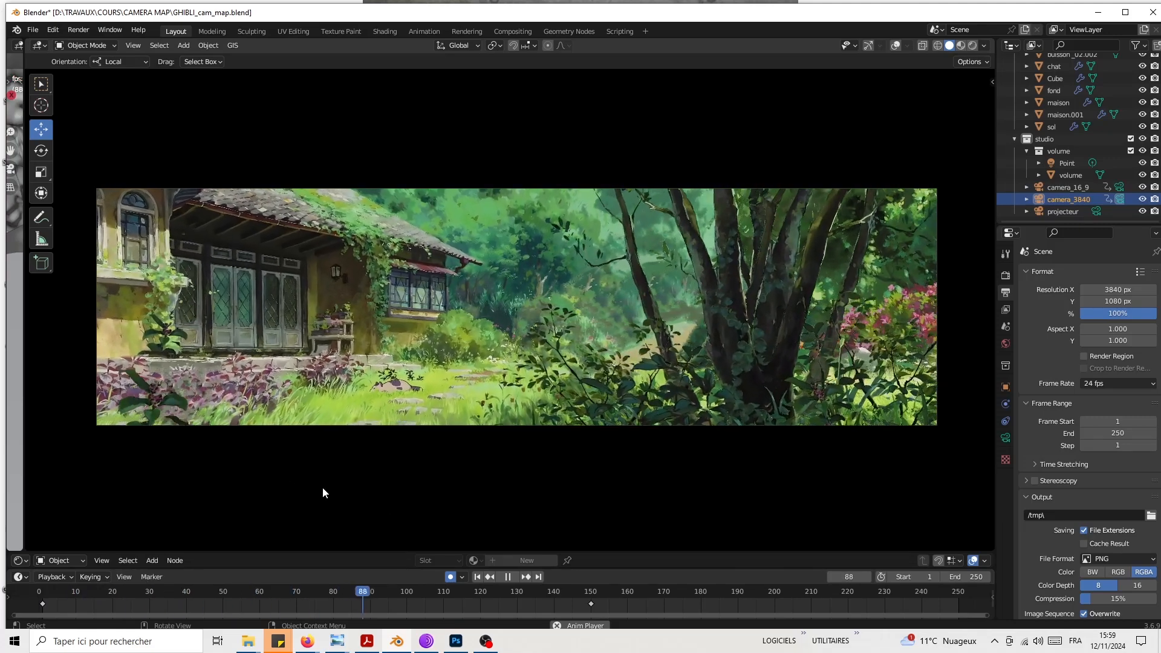
{"action": "left_click", "coordinate": [434, 593]}
{"action": "left_click_drag", "start_coordinate": [434, 594], "coordinate": [43, 594]}
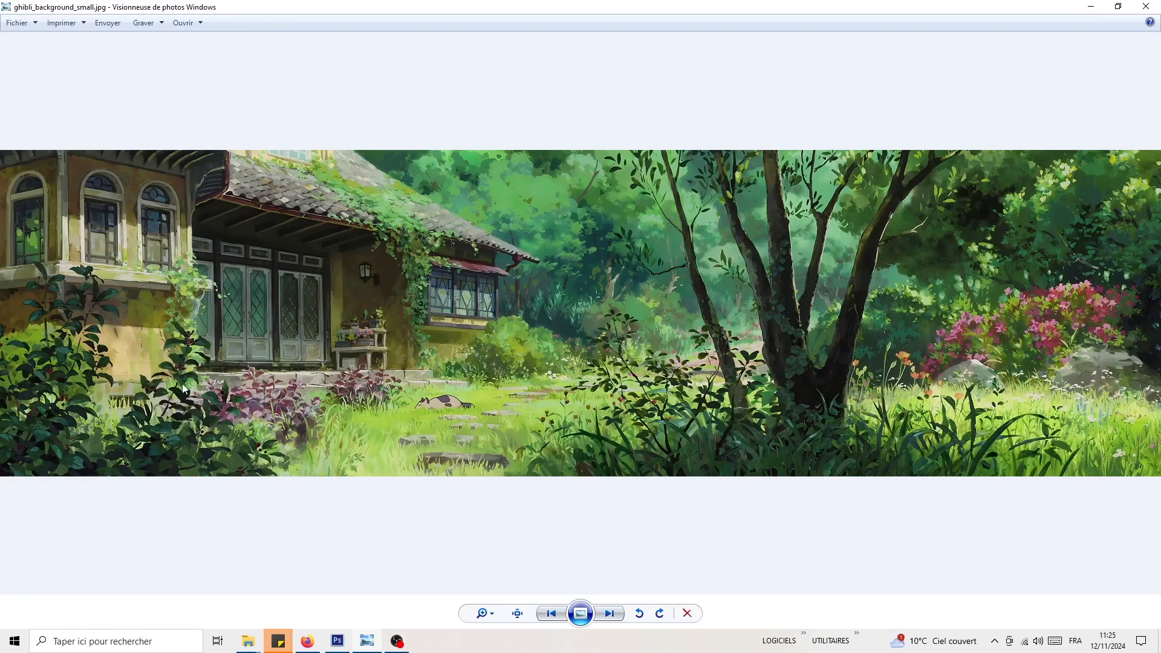
Step: View the separated layers of the Ghibli background in the photo viewer: foreground, cat, second plane and third plane
{"action": "key", "text": "Left"}
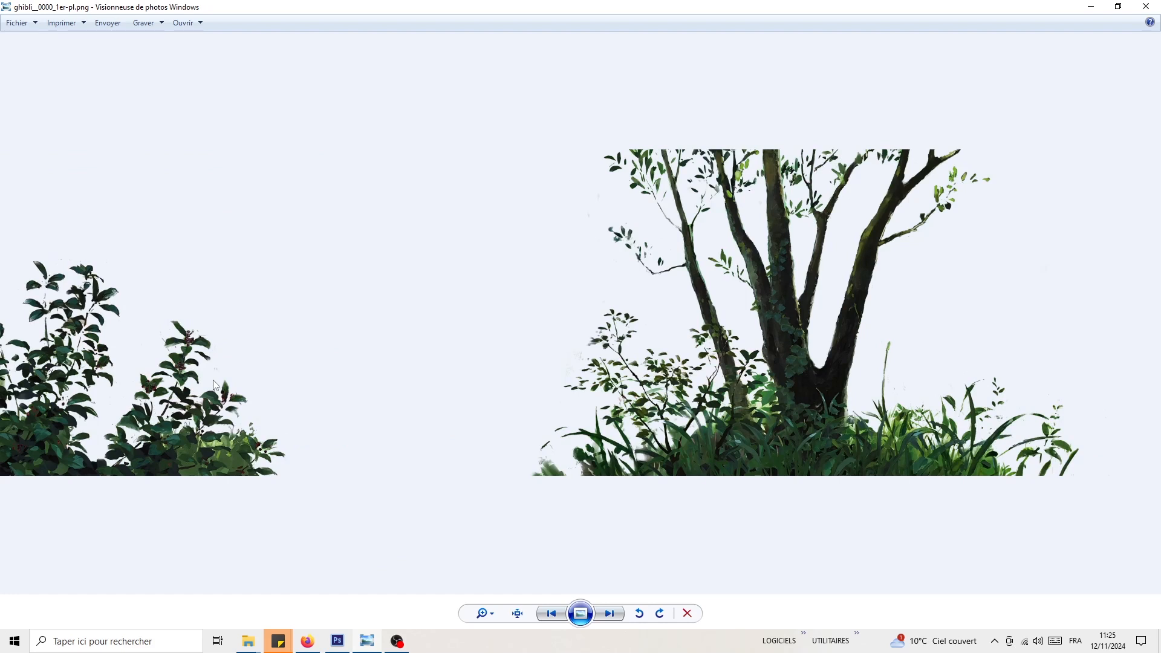
{"action": "key", "text": "Right"}
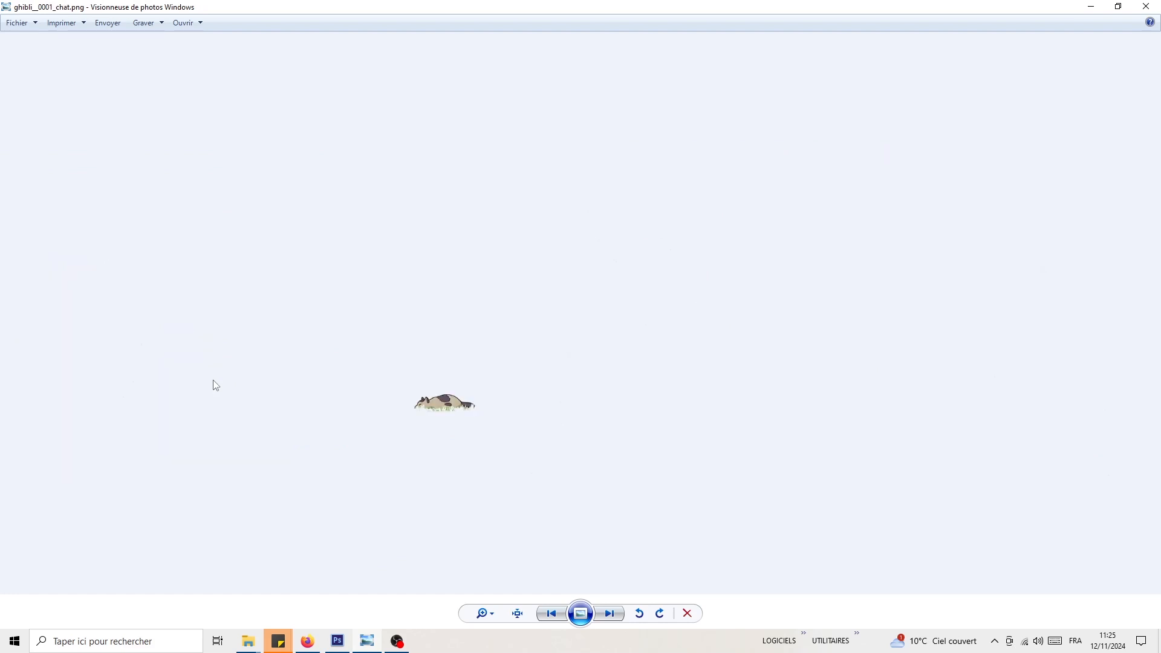
{"action": "key", "text": "Right"}
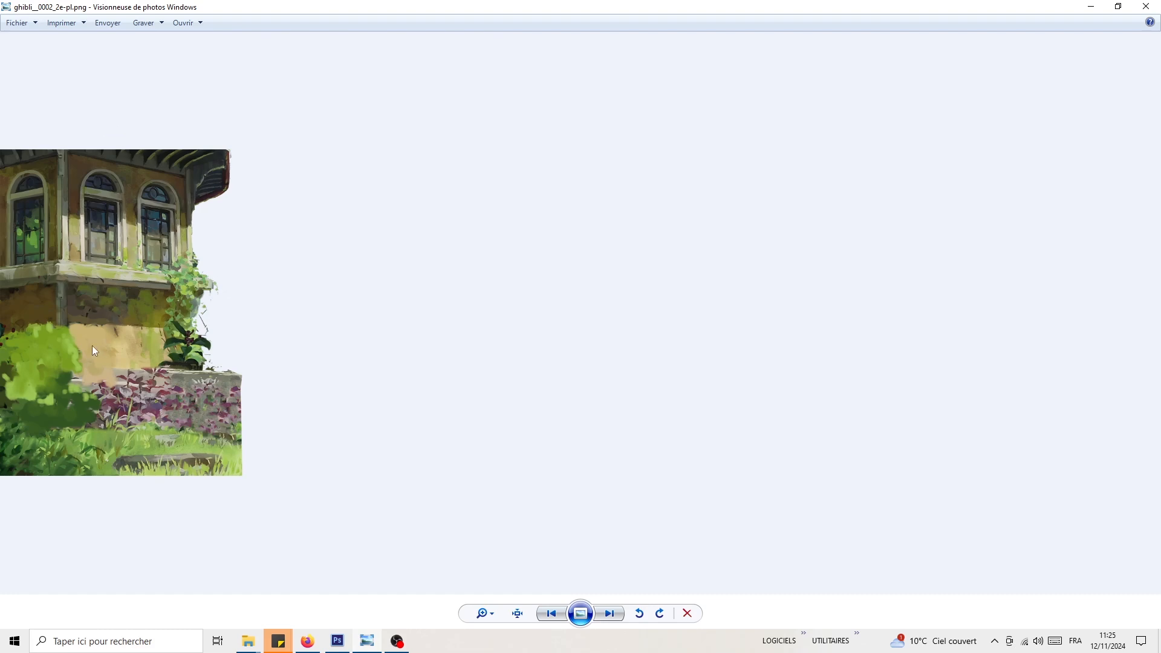
{"action": "key", "text": "Right"}
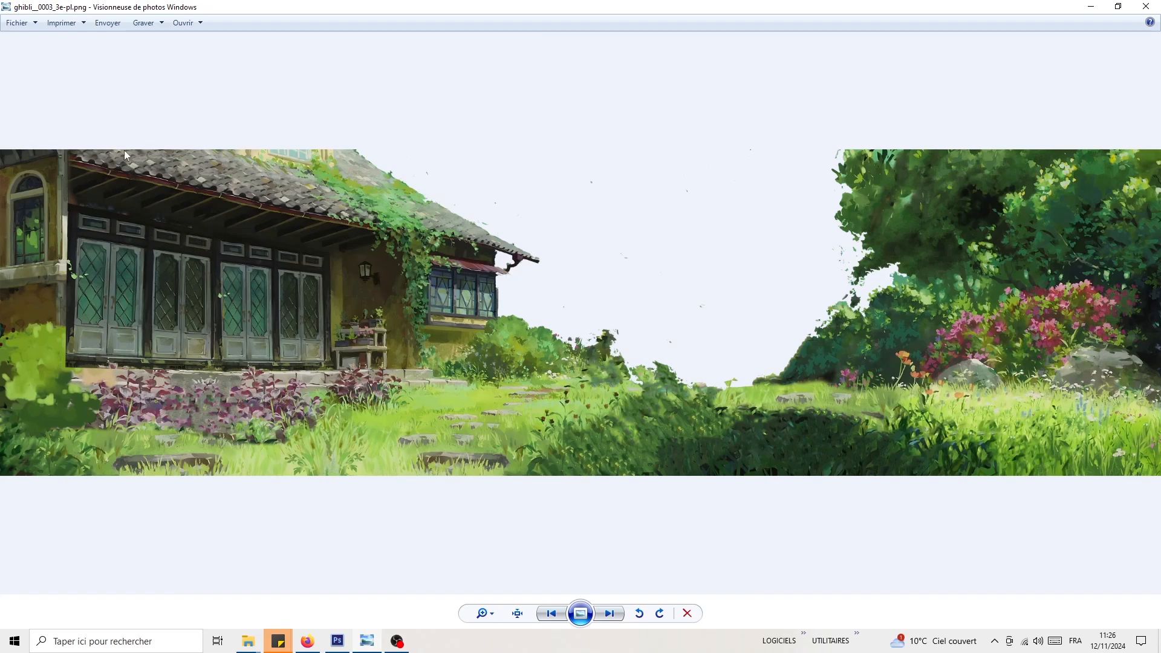
Step: Compare the second-plane image with the third-plane image to examine how the house is split between layers
{"action": "key", "text": "Left"}
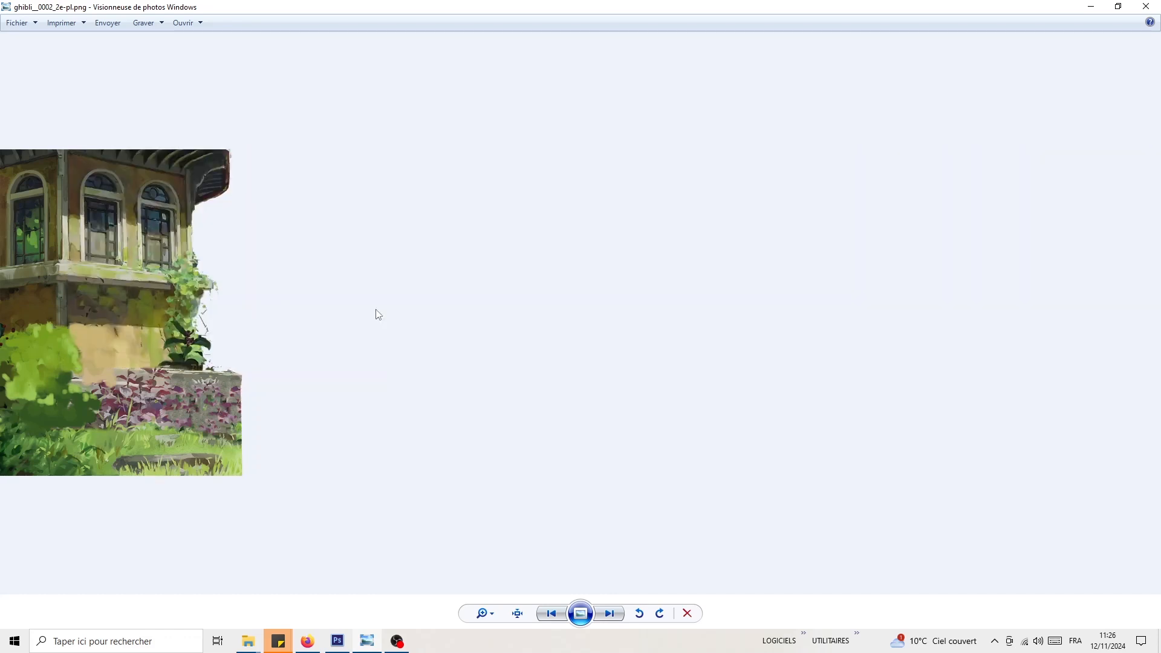
{"action": "key", "text": "Right"}
{"action": "key", "text": "Left"}
{"action": "key", "text": "Right"}
{"action": "key", "text": "Left"}
{"action": "key", "text": "Right"}
{"action": "key", "text": "Left"}
{"action": "key", "text": "Right"}
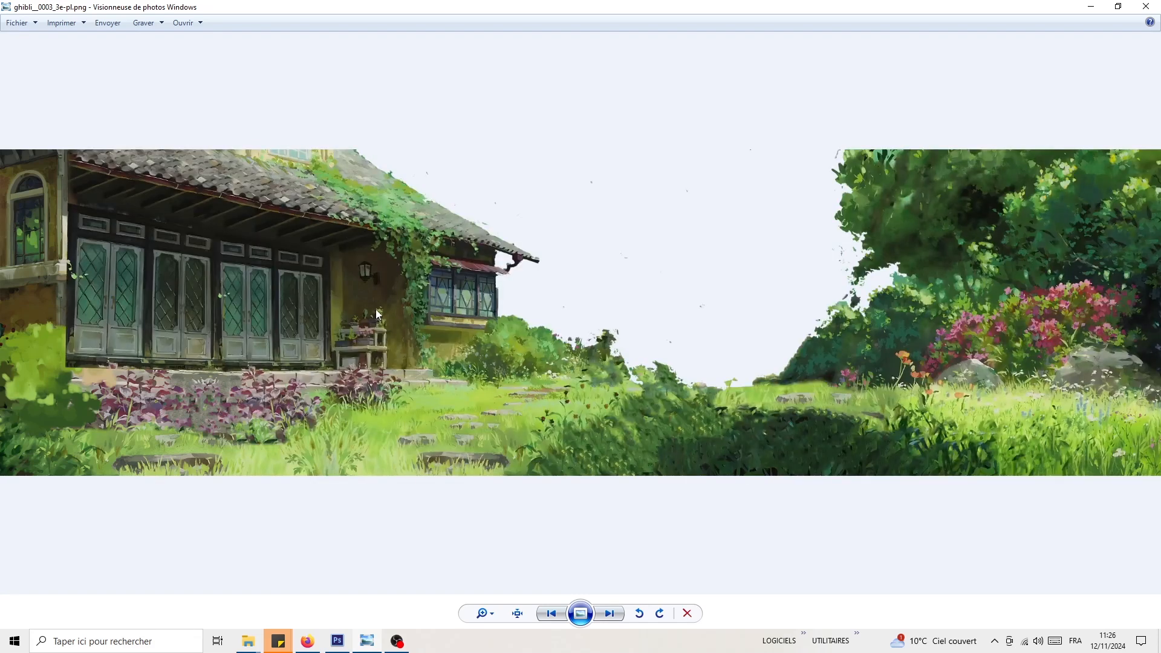
Step: Compare the fourth-plane image with the full ghibli_background.jpg to examine the repainted vegetation behind the house
{"action": "key", "text": "Right"}
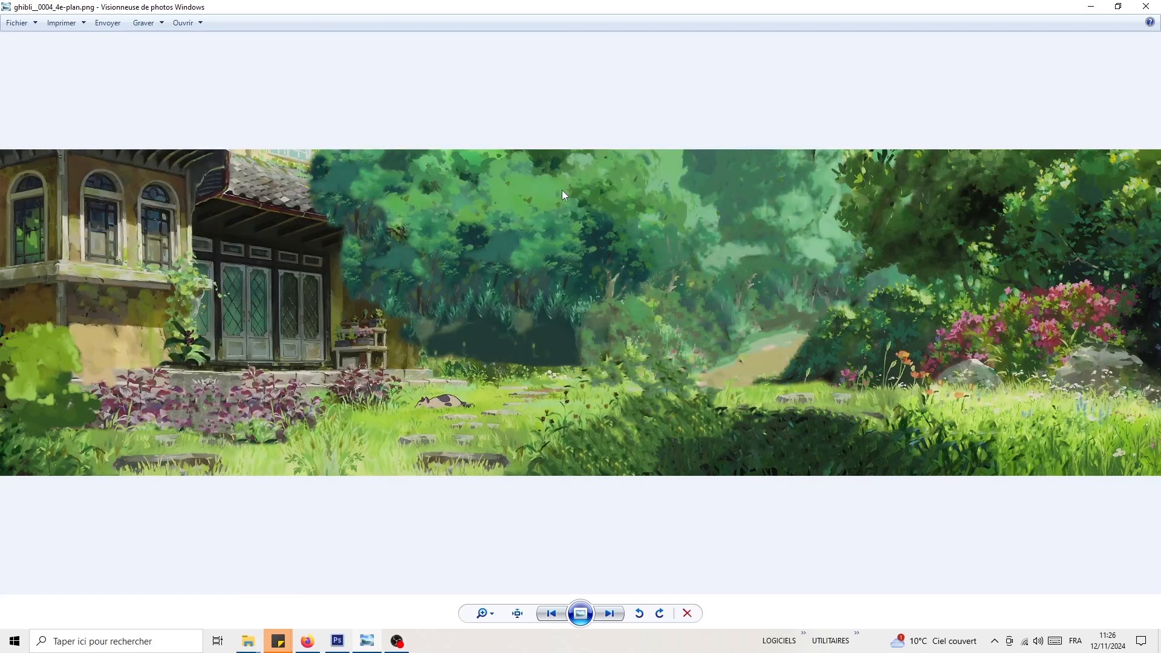
{"action": "key", "text": "Right"}
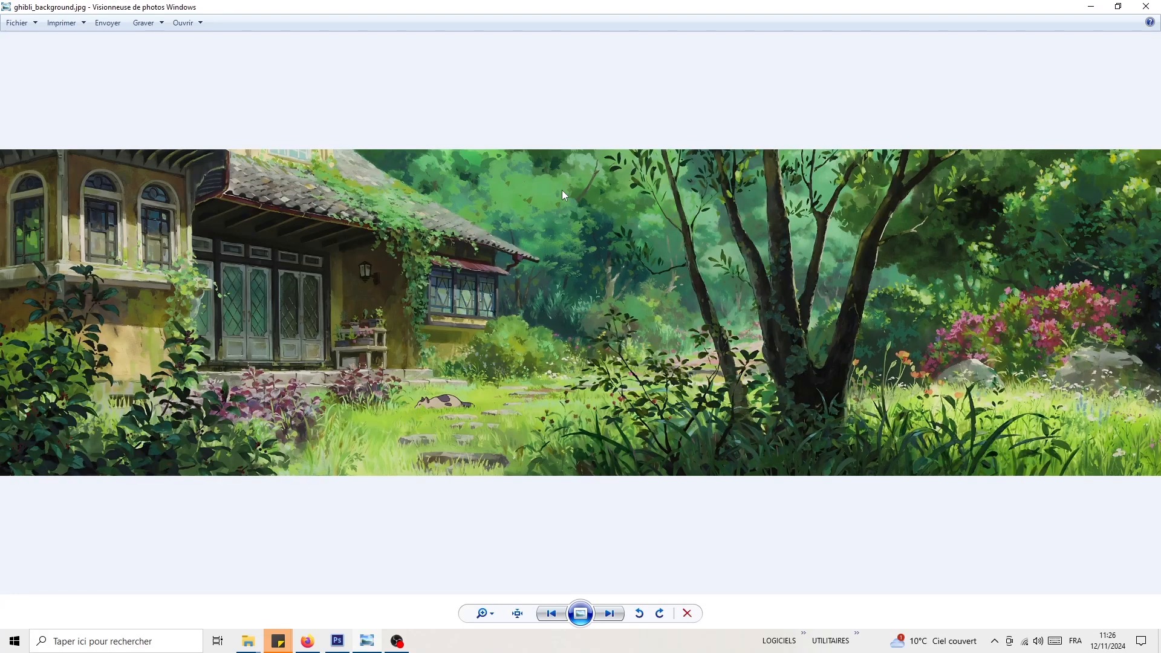
{"action": "key", "text": "Left"}
{"action": "key", "text": "Right"}
{"action": "key", "text": "Left"}
{"action": "key", "text": "Right"}
{"action": "key", "text": "Left"}
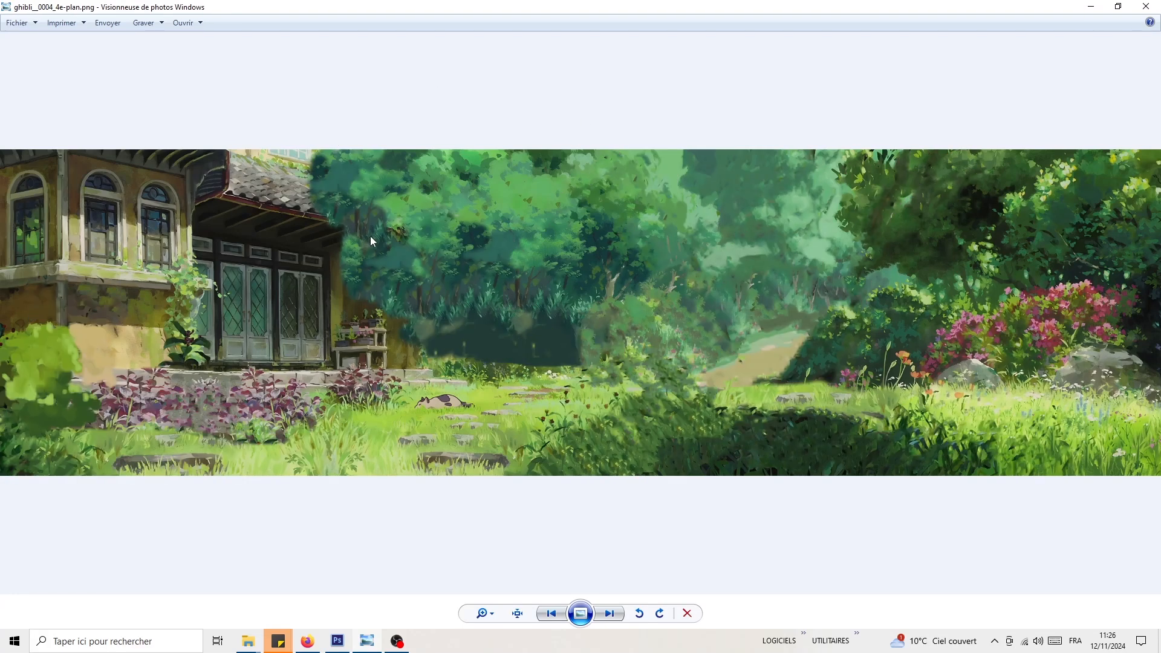
{"action": "key", "text": "Right"}
{"action": "key", "text": "Left"}
{"action": "key", "text": "Right"}
{"action": "key", "text": "Left"}
{"action": "key", "text": "Right"}
{"action": "key", "text": "Left"}
Step: Browse the image set once more, from the full background through the foreground, cat and house layers
{"action": "key", "text": "Right"}
{"action": "key", "text": "Right"}
{"action": "key", "text": "Right"}
{"action": "key", "text": "Right"}
{"action": "key", "text": "Right"}
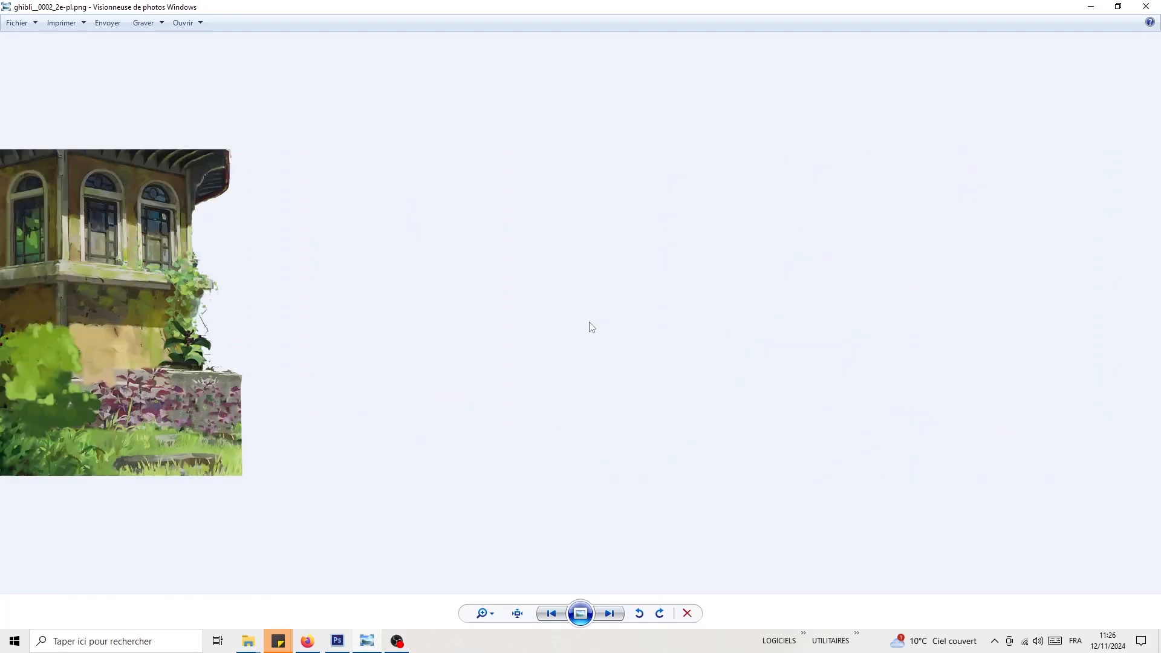
{"action": "key", "text": "Right"}
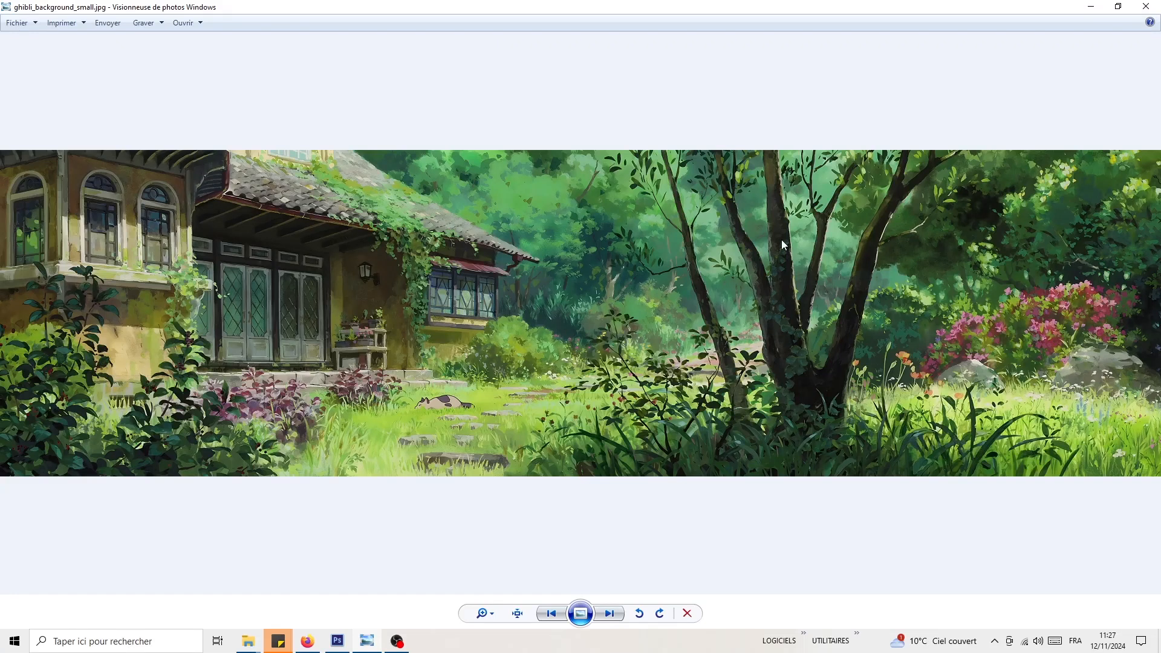
Step: Close the photo viewer and launch Blender 3.6 from the desktop
{"action": "left_click", "coordinate": [1146, 6]}
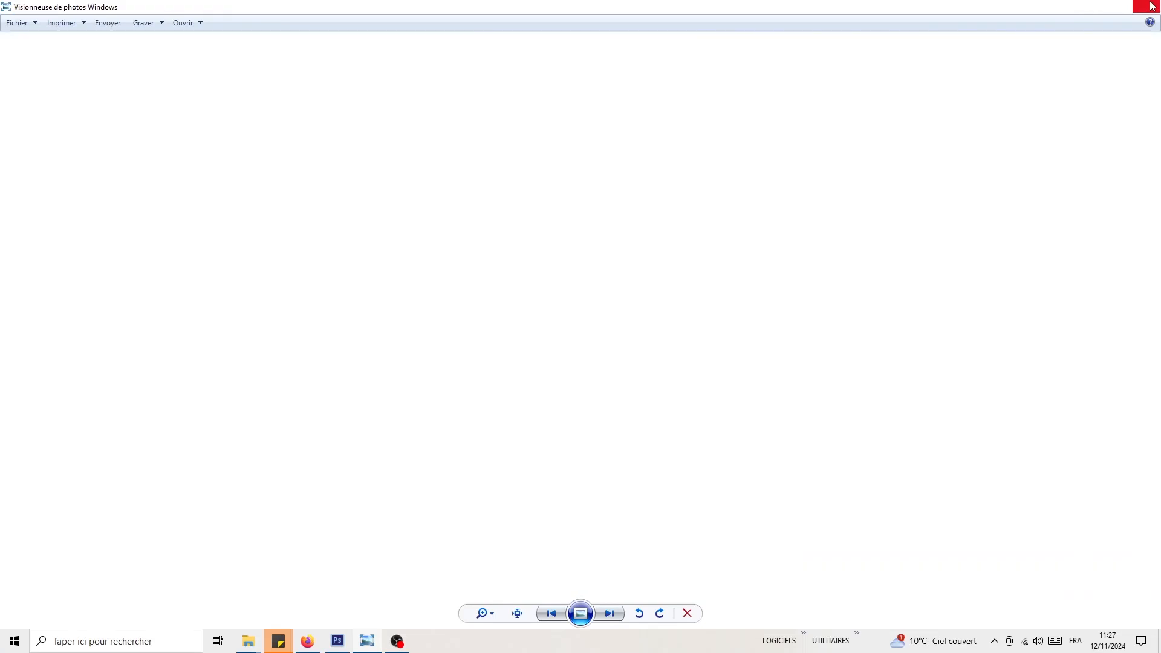
{"action": "left_click", "coordinate": [803, 648]}
{"action": "left_click", "coordinate": [407, 361]}
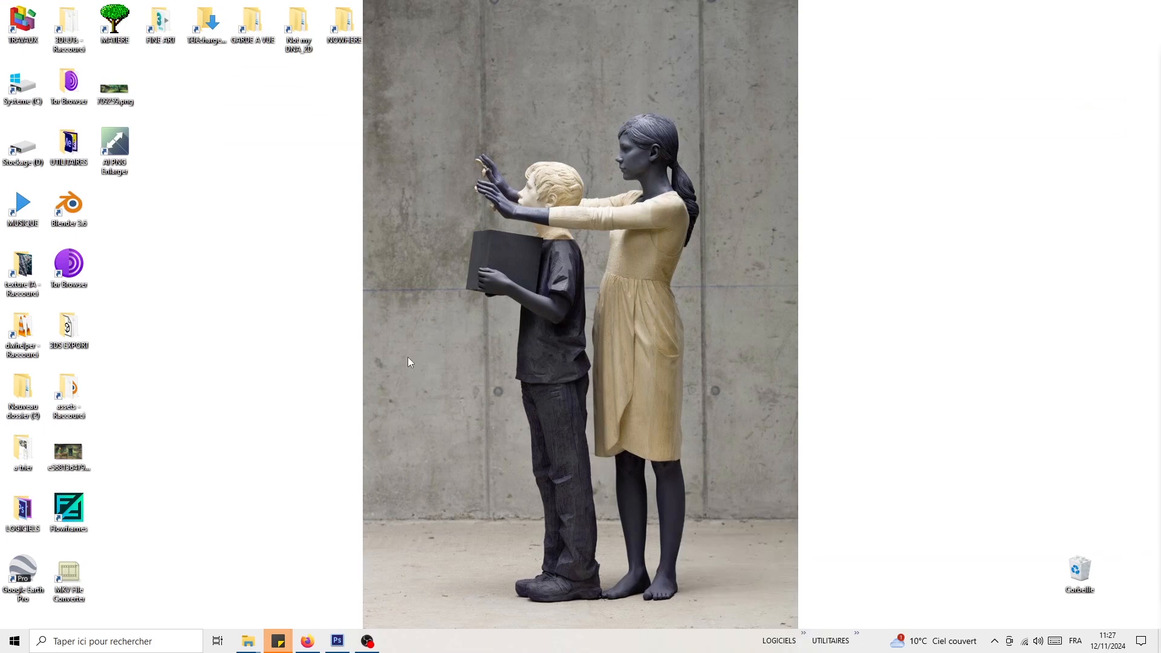
{"action": "double_click", "coordinate": [72, 210]}
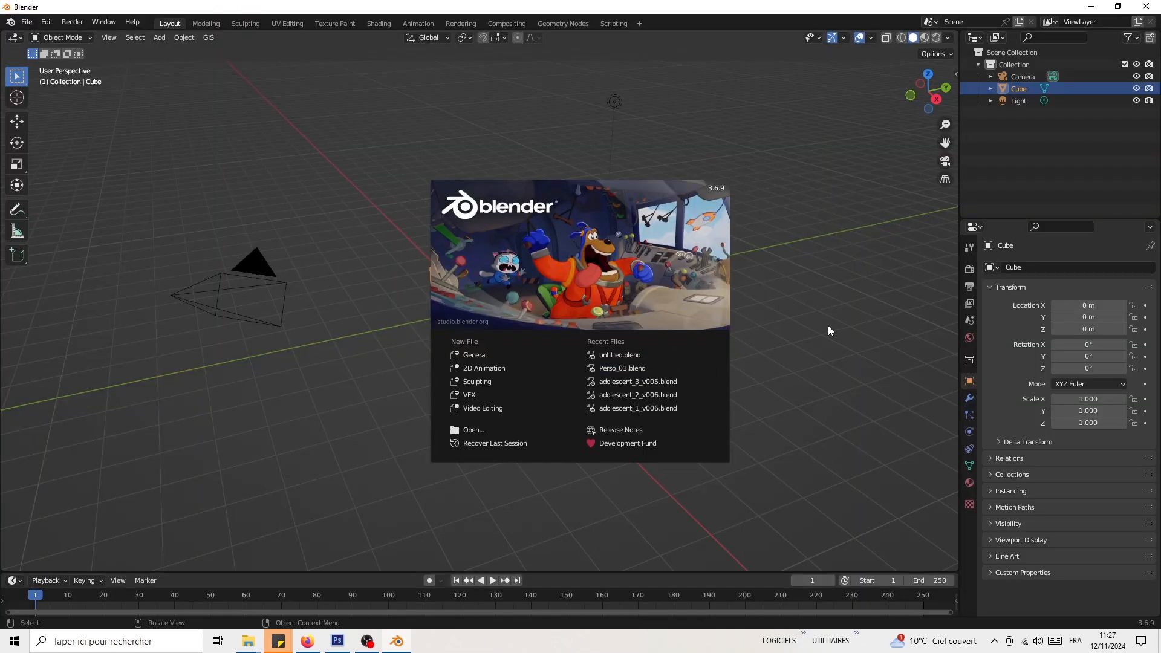
Step: Save the new scene as GHIBLI_cam_map.blend in D:\TRAVAUX\COURS\CAMERA MAP
{"action": "left_click", "coordinate": [829, 332]}
{"action": "left_click", "coordinate": [27, 22]}
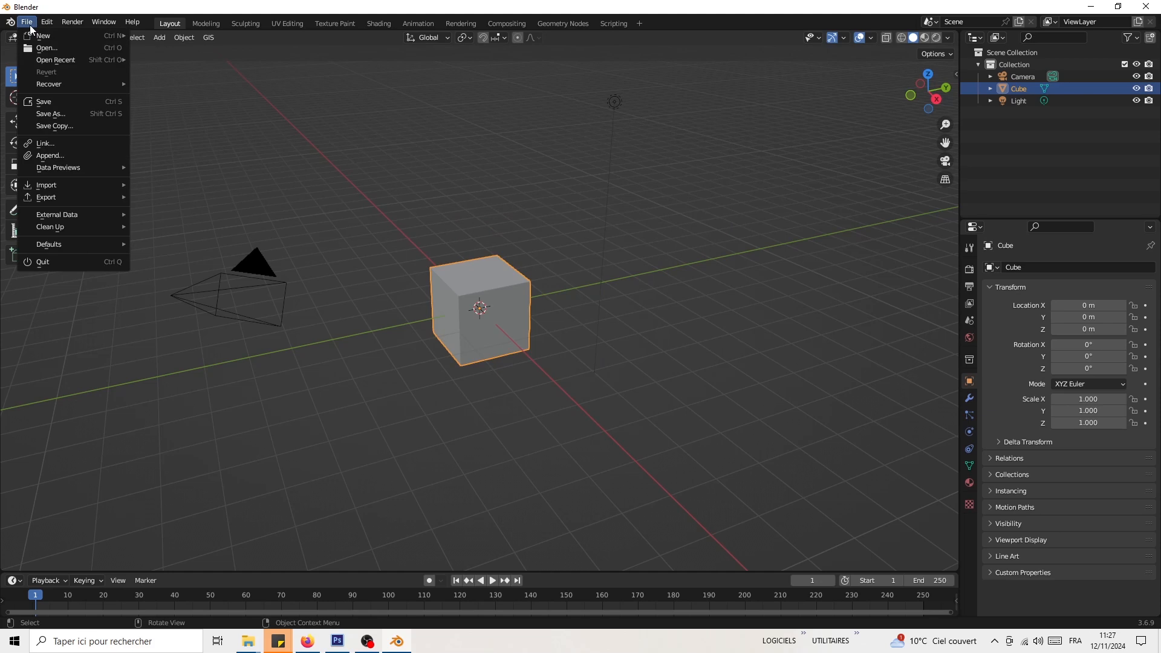
{"action": "left_click", "coordinate": [52, 113]}
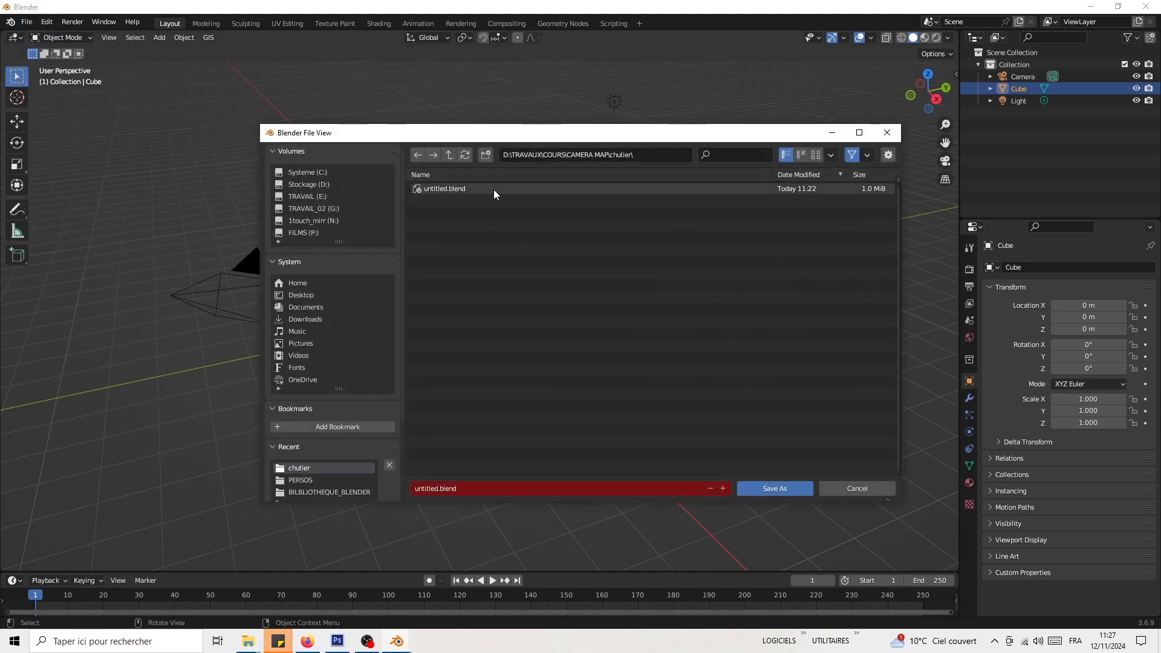
{"action": "left_click", "coordinate": [450, 154]}
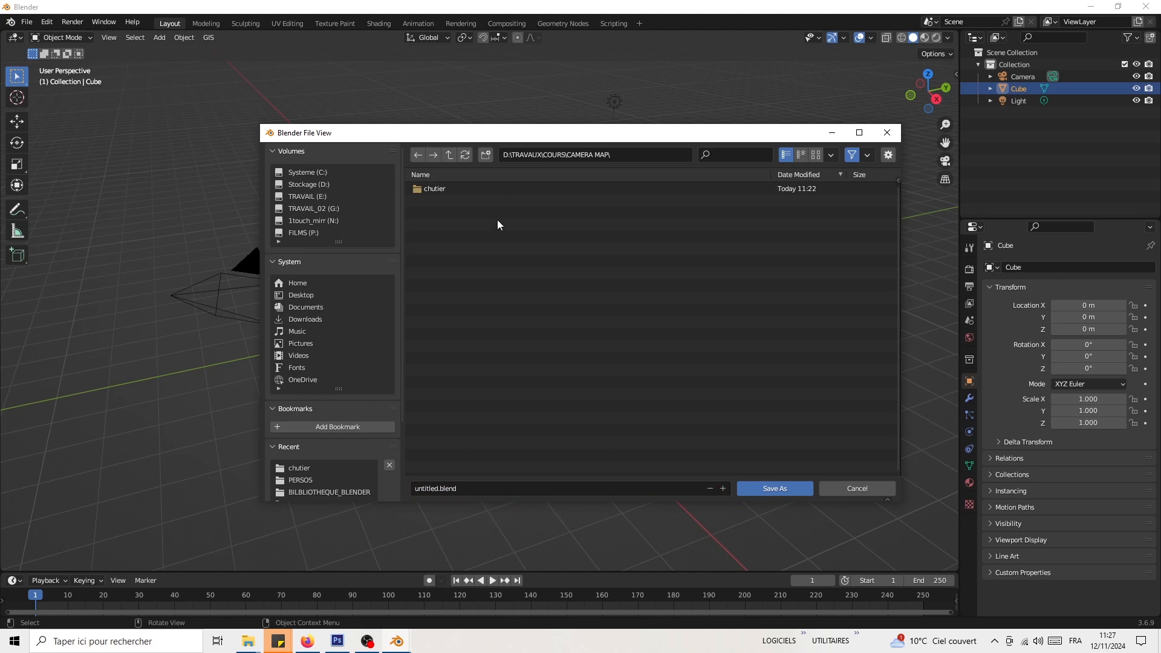
{"action": "left_click", "coordinate": [432, 488]}
{"action": "left_click_drag", "start_coordinate": [438, 489], "coordinate": [388, 486]}
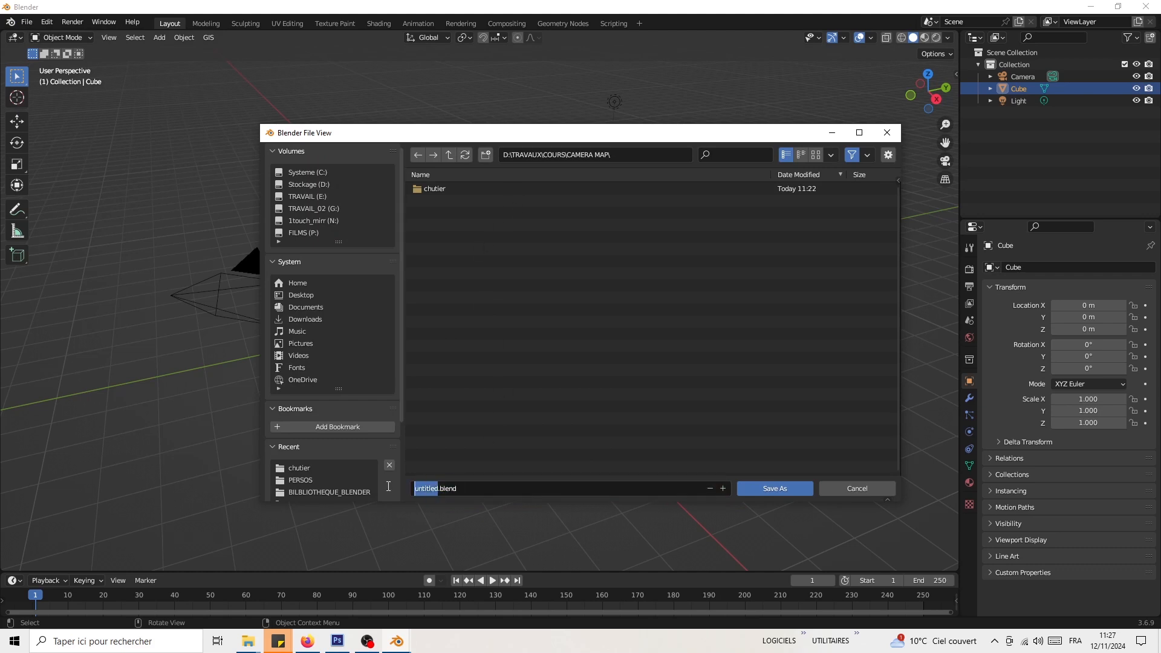
{"action": "type", "text": "GHIBLI_"}
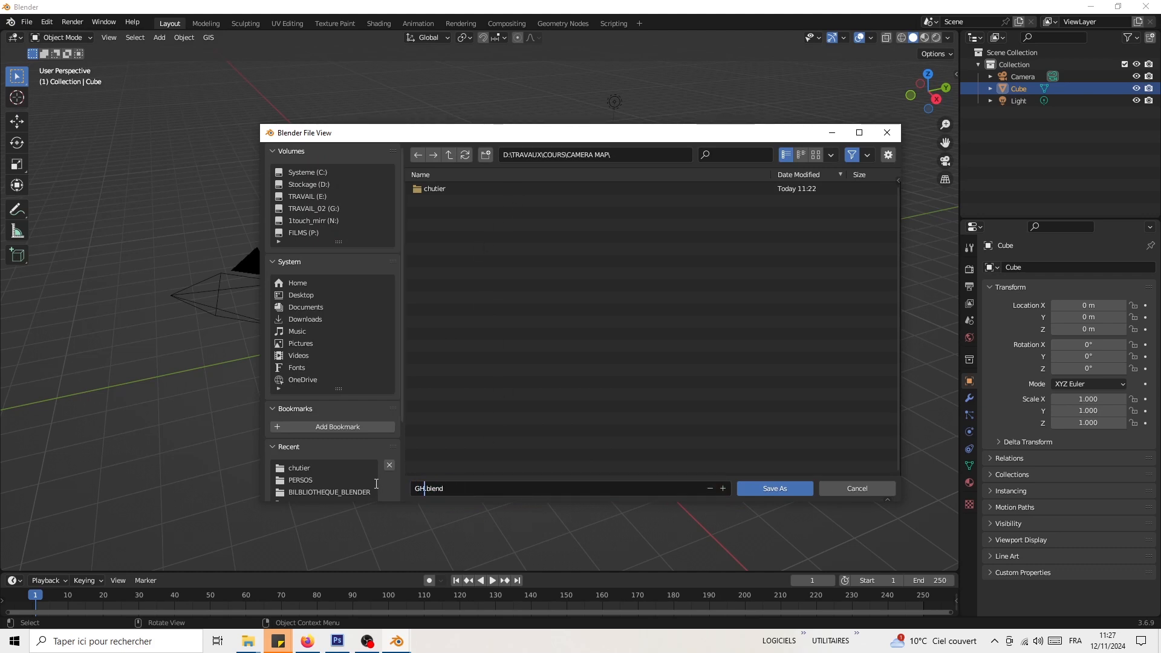
{"action": "type", "text": "cam_map"}
{"action": "left_click", "coordinate": [771, 491]}
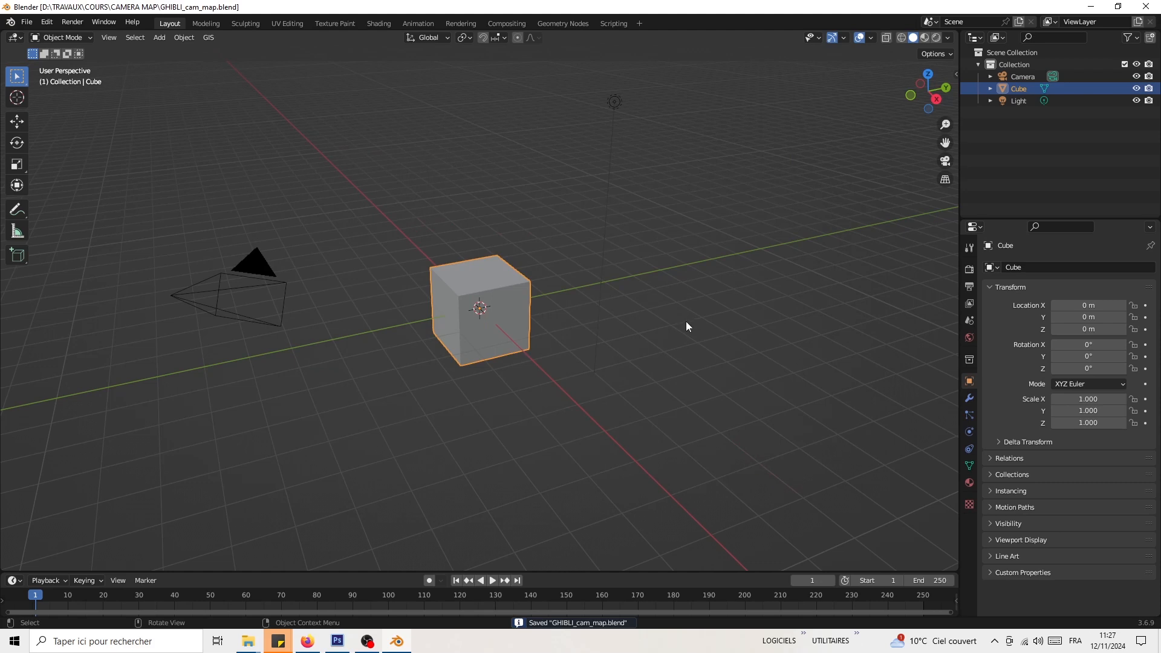
Step: Delete all default objects from the scene: the camera, cube and light
{"action": "left_click", "coordinate": [451, 209]}
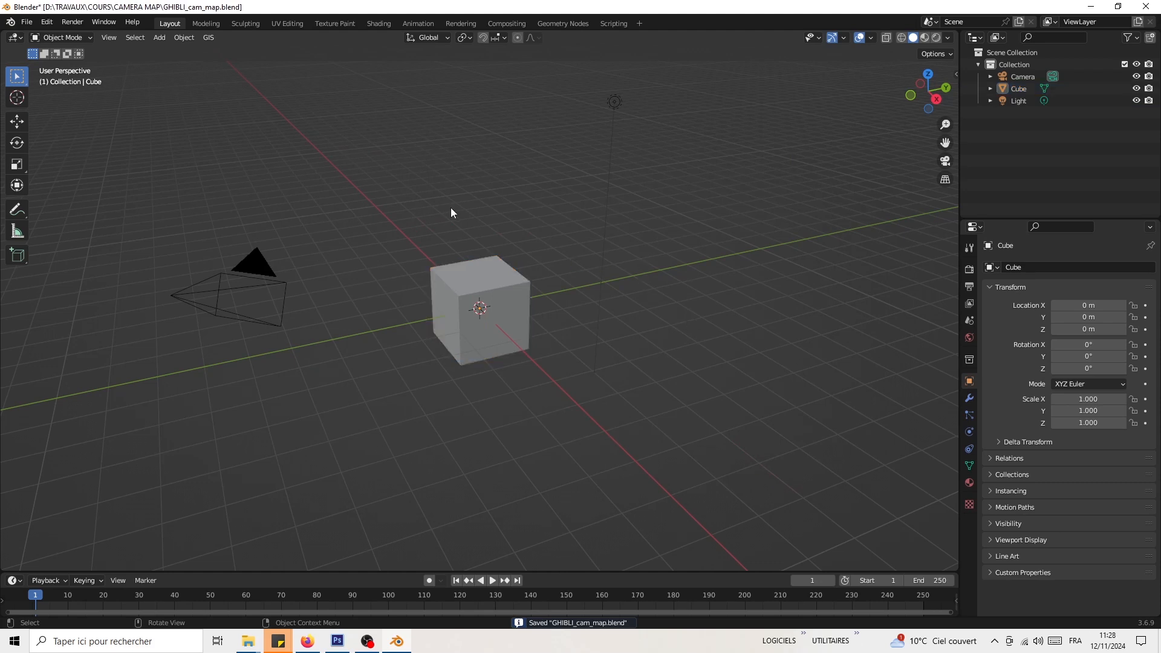
{"action": "key", "text": "a"}
{"action": "key", "text": "Delete"}
Step: Enlarge the timeline and split the 3D viewport vertically into two side-by-side views
{"action": "middle_click_drag", "start_coordinate": [443, 267], "coordinate": [493, 387]}
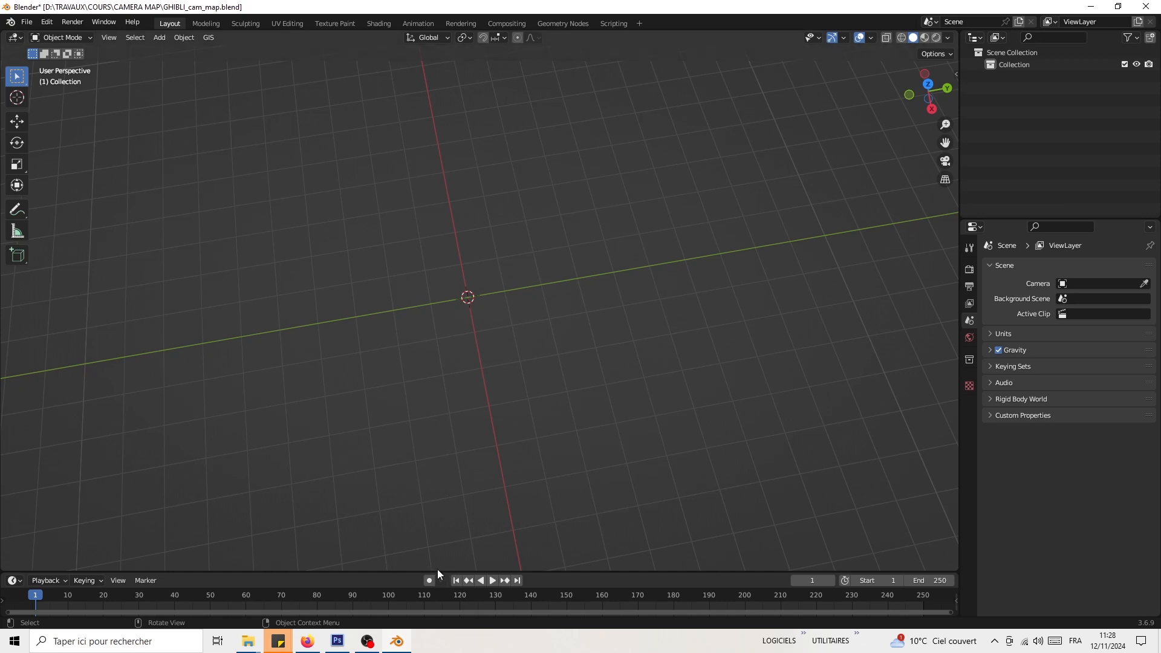
{"action": "left_click_drag", "start_coordinate": [420, 571], "coordinate": [442, 509]}
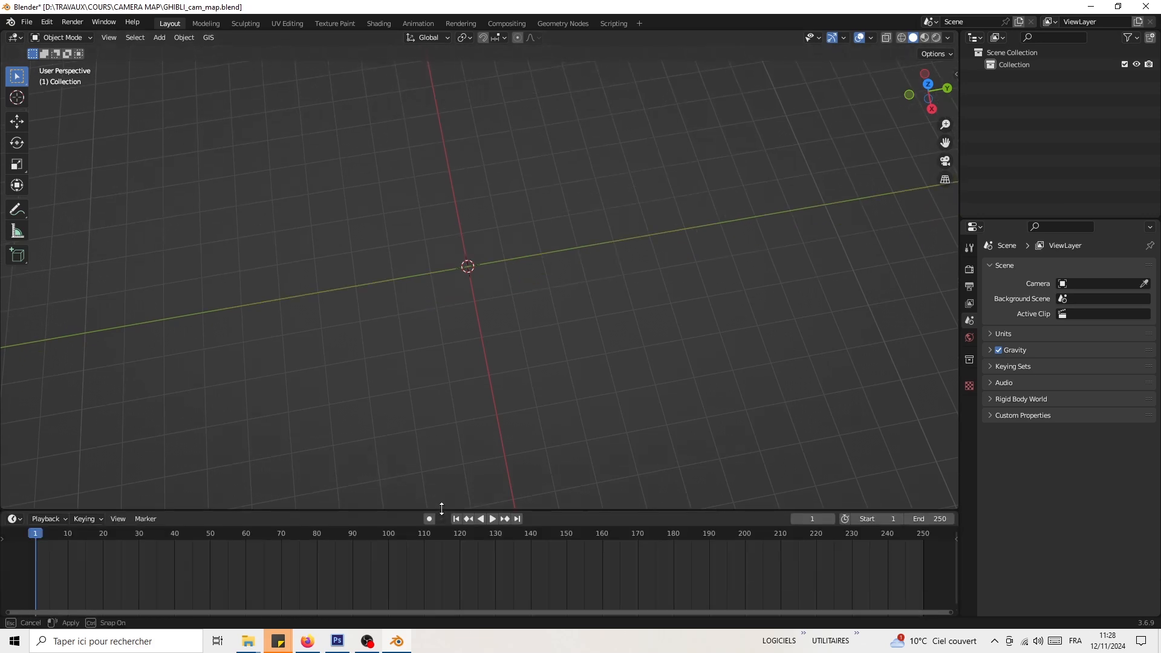
{"action": "right_click", "coordinate": [442, 510]}
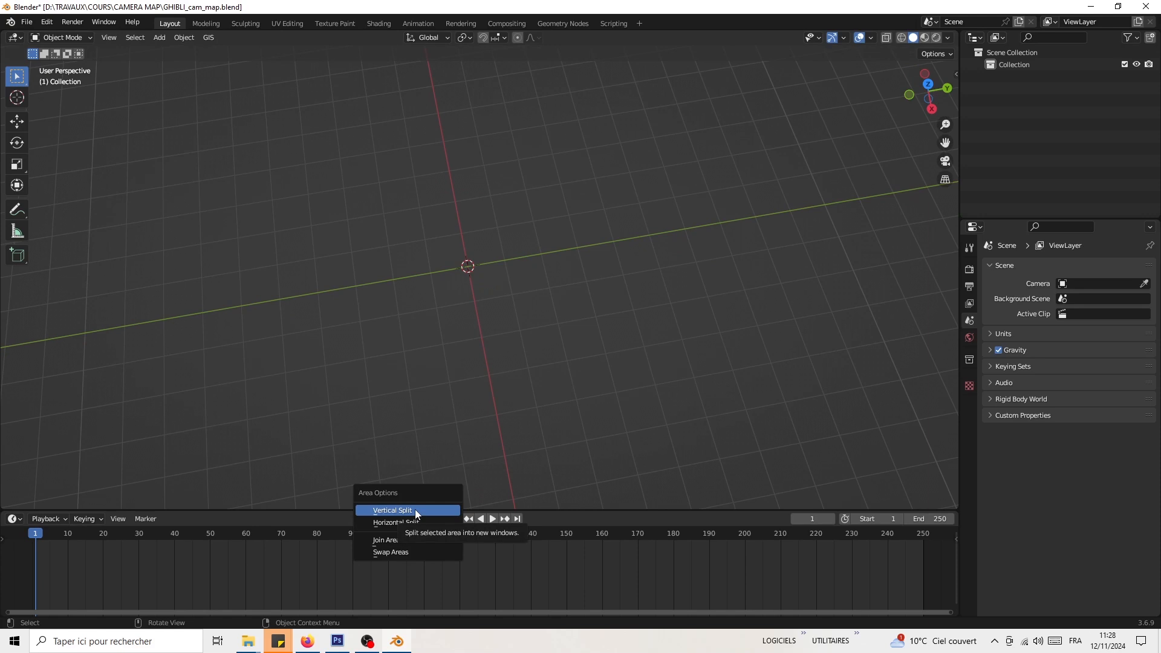
{"action": "left_click", "coordinate": [415, 510]}
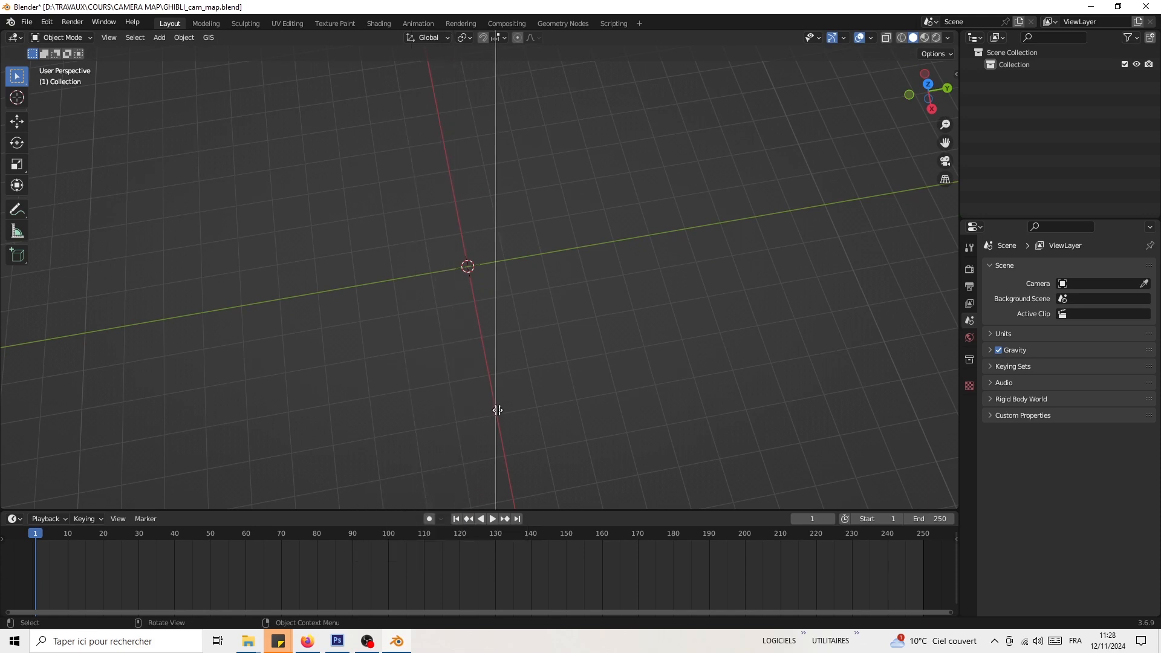
{"action": "left_click", "coordinate": [510, 402]}
Step: Set the second viewport to the front orthographic view and add a camera at the world origin
{"action": "middle_click_drag", "start_coordinate": [299, 128], "coordinate": [223, 275]}
{"action": "middle_click_drag", "start_coordinate": [673, 272], "coordinate": [698, 269]}
{"action": "middle_click_drag", "start_coordinate": [285, 301], "coordinate": [269, 337]}
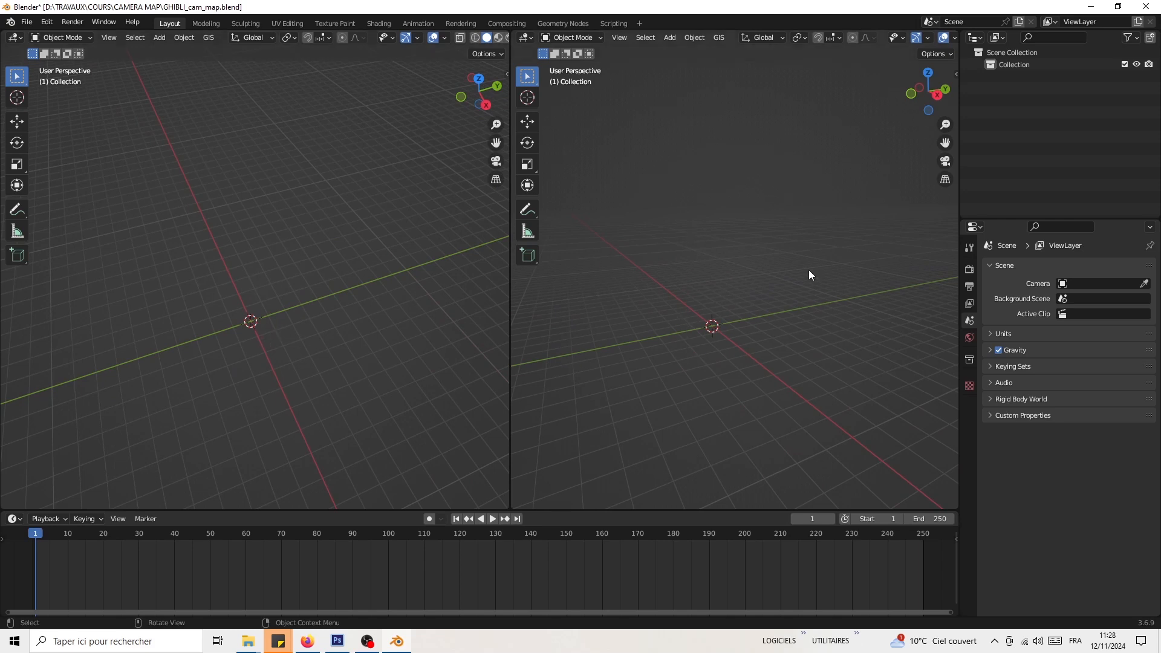
{"action": "middle_click_drag", "start_coordinate": [774, 272], "coordinate": [723, 315]}
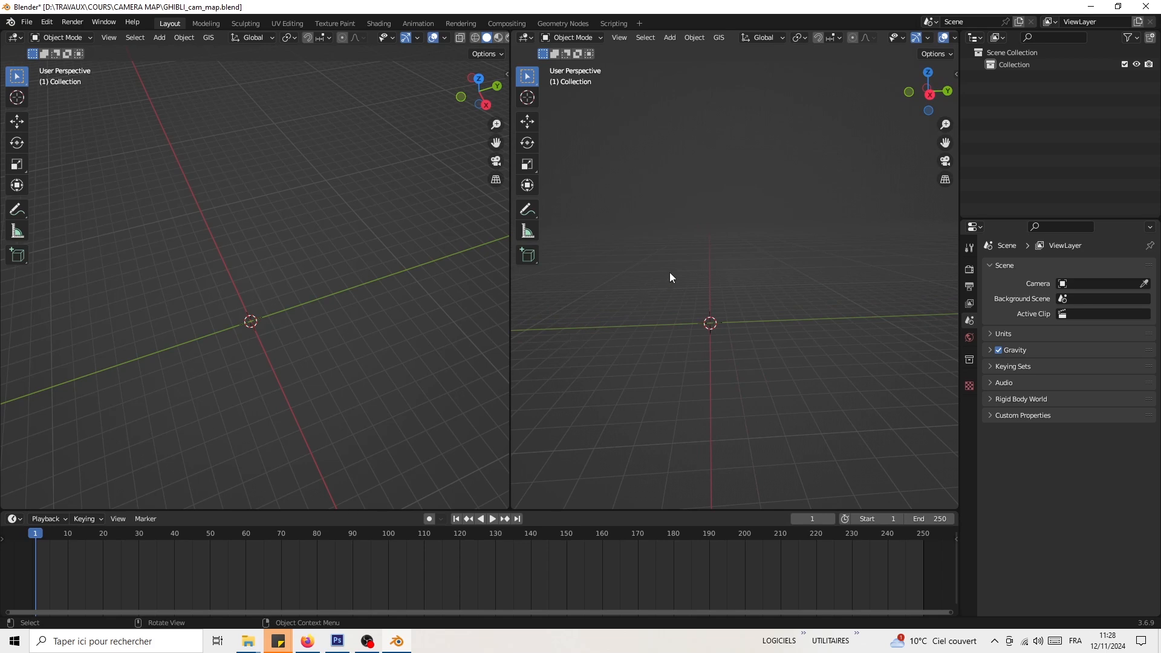
{"action": "key", "text": "KP_1"}
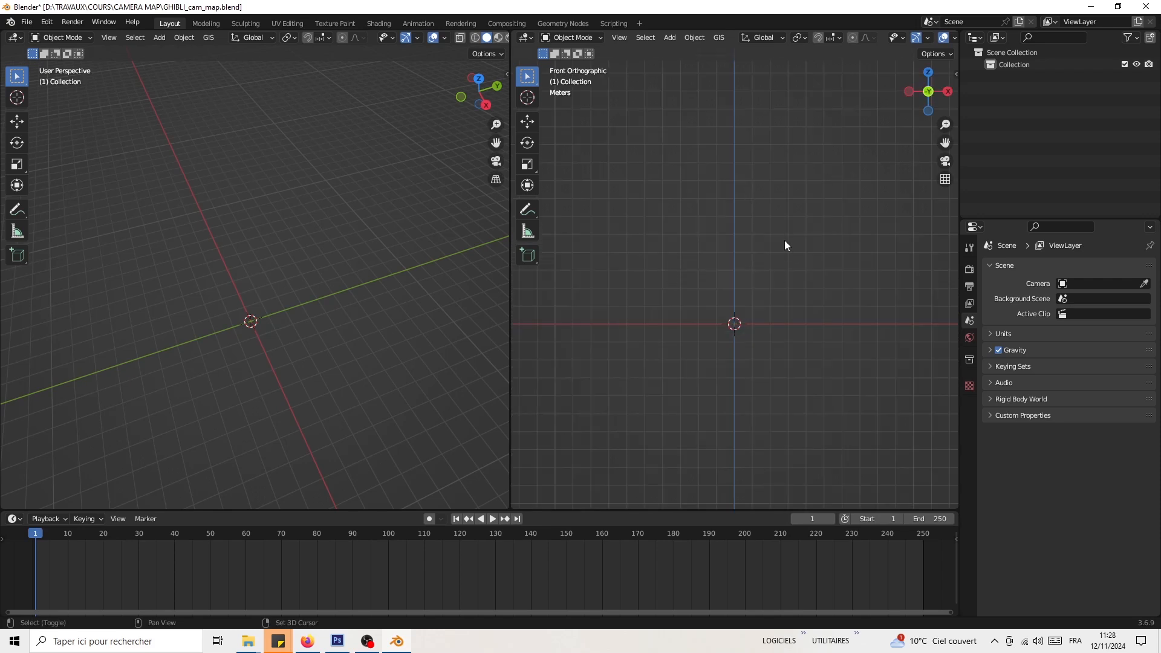
{"action": "key", "text": "shift+a"}
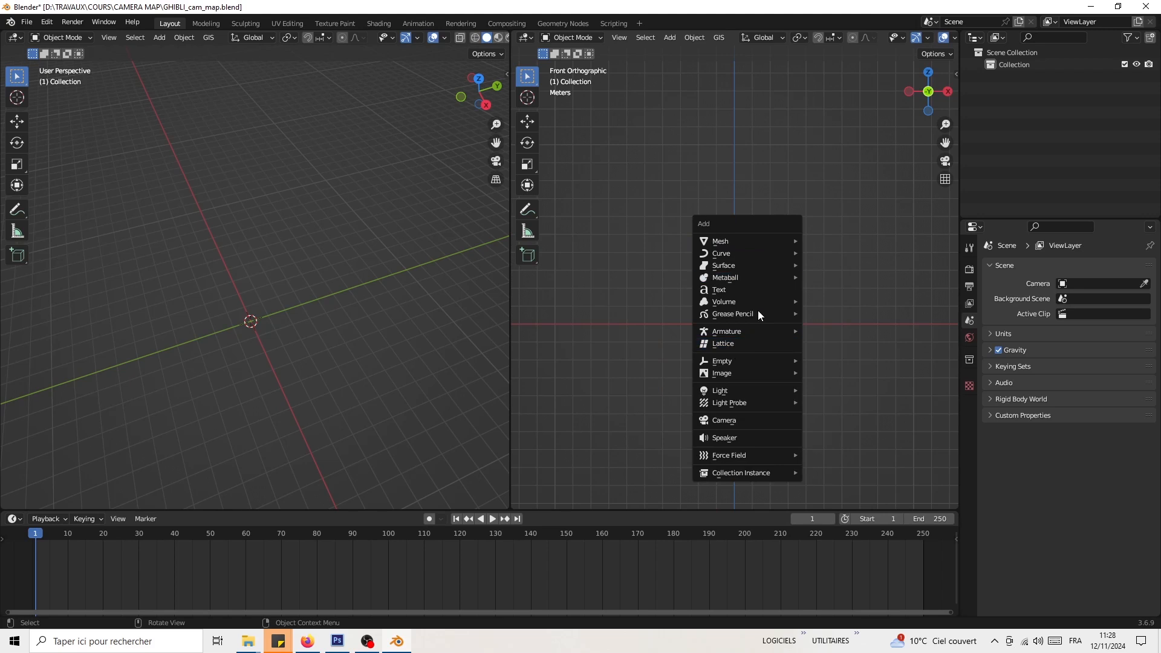
{"action": "left_click", "coordinate": [734, 421]}
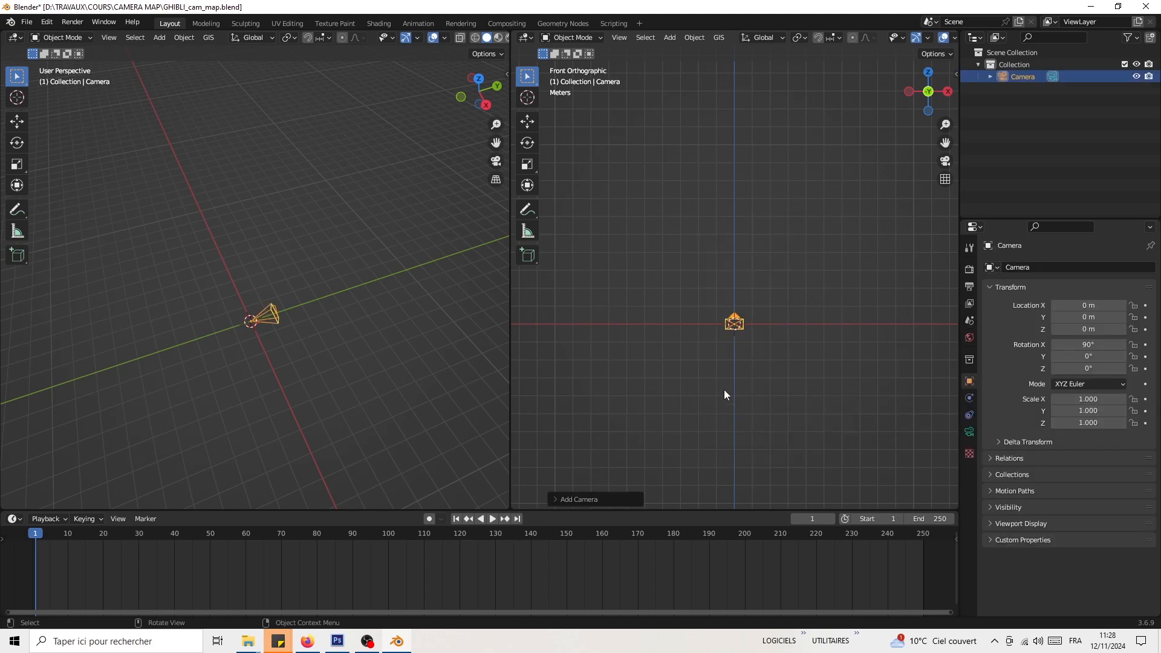
Step: Move the camera backwards along the Y axis to about -11.84 m
{"action": "middle_click_drag", "start_coordinate": [245, 361], "coordinate": [284, 327]}
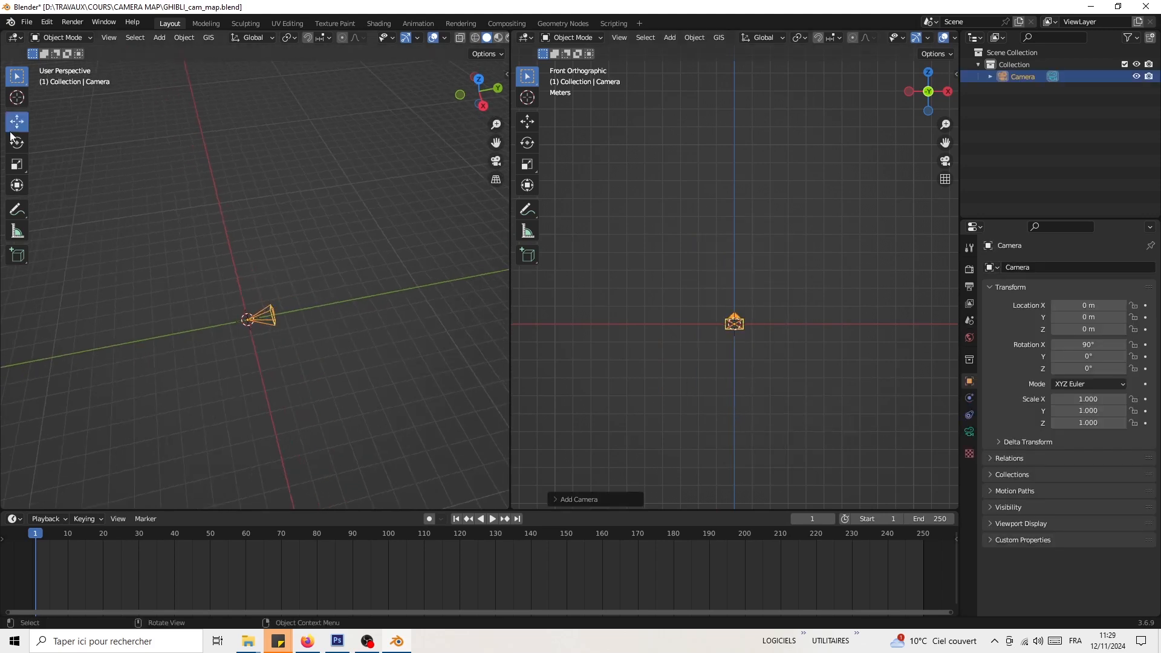
{"action": "left_click", "coordinate": [17, 122]}
{"action": "left_click_drag", "start_coordinate": [292, 309], "coordinate": [58, 358]}
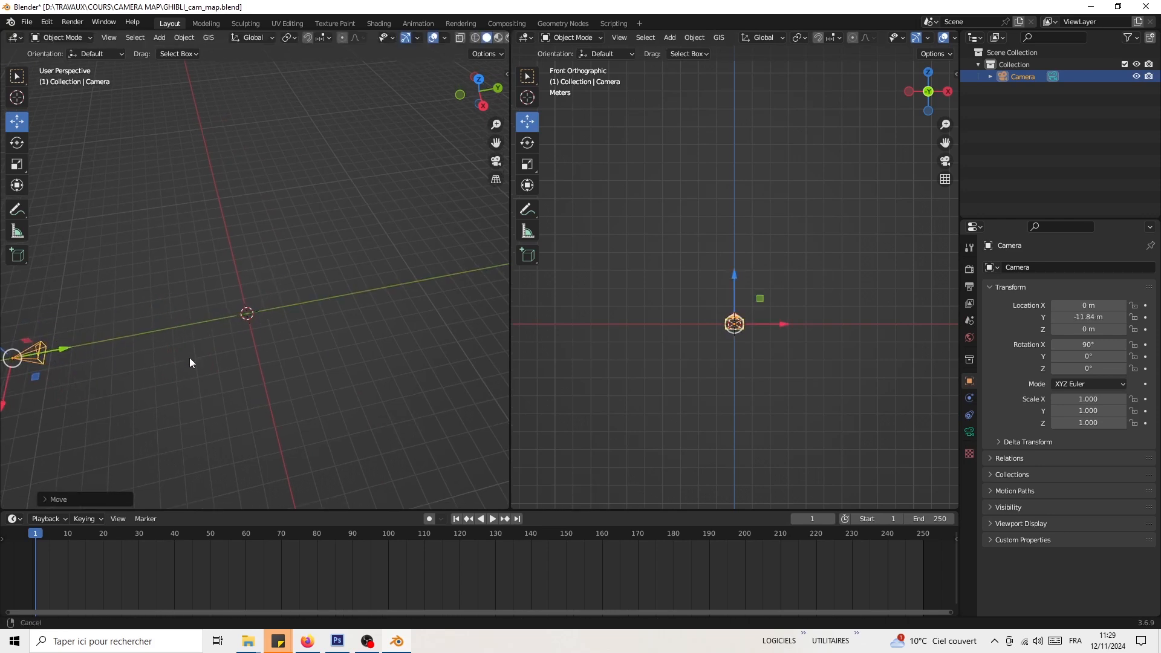
Step: Show the camera's view in the second viewport, with the frame filling most of the area
{"action": "middle_click_drag", "start_coordinate": [571, 358], "coordinate": [699, 330]}
{"action": "key", "text": "KP_0"}
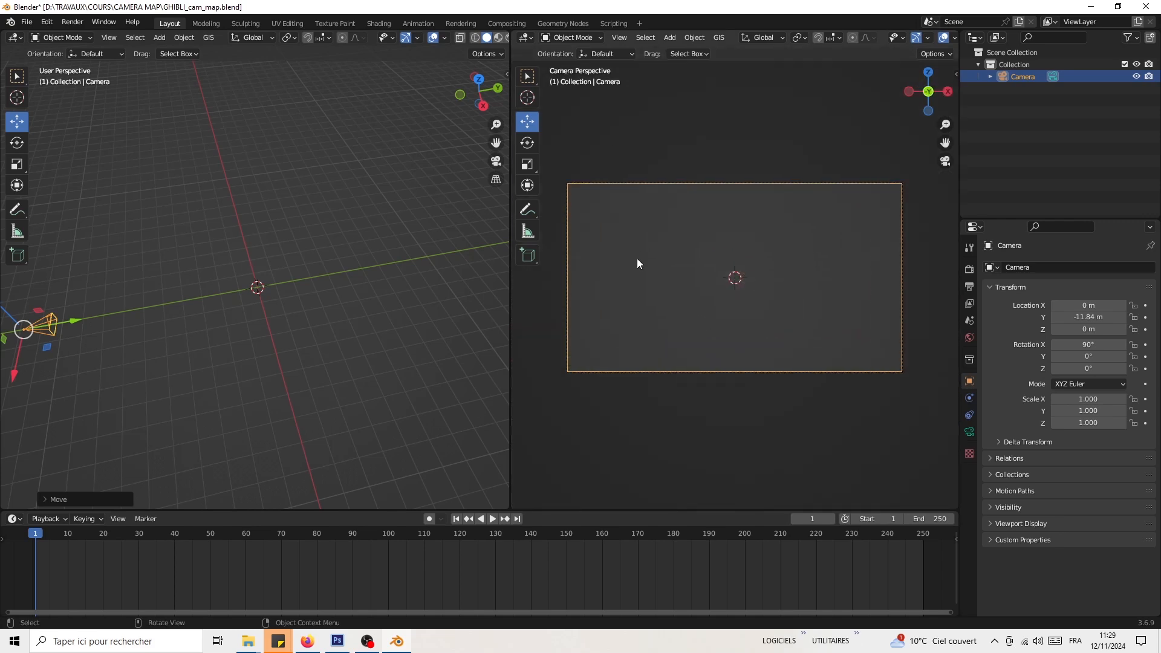
{"action": "scroll", "coordinate": [637, 259], "scroll_direction": "up", "scroll_amount": 1}
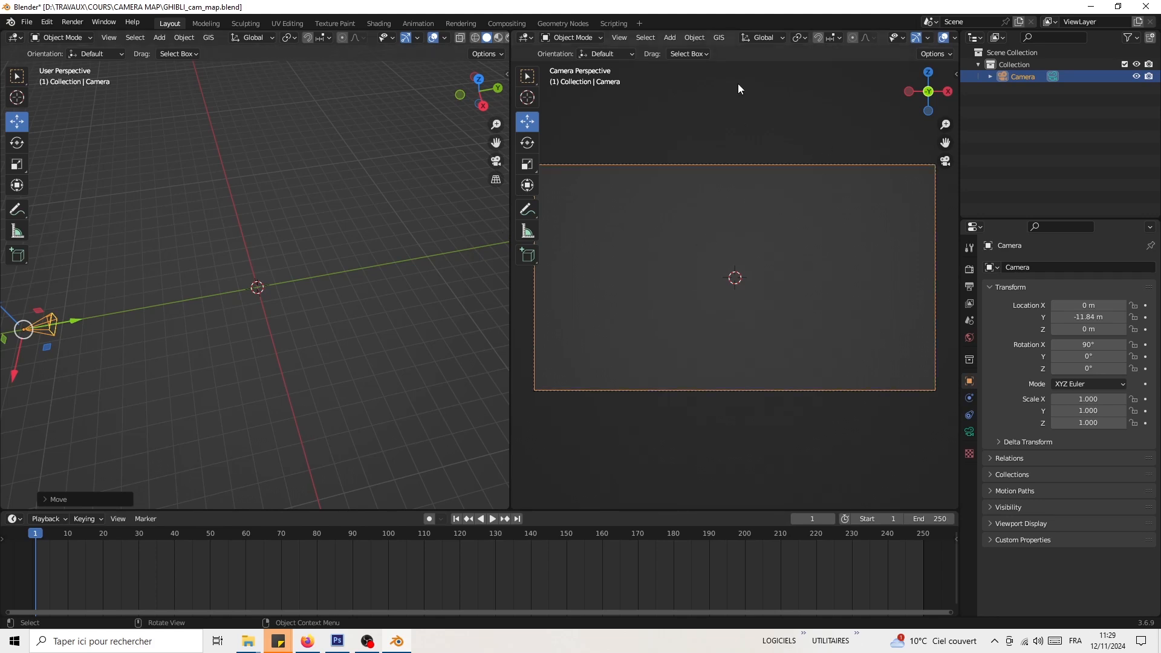
Step: Duplicate the camera beside the original and make the duplicate the active scene camera
{"action": "middle_click_drag", "start_coordinate": [137, 329], "coordinate": [267, 322]}
{"action": "key", "text": "shift+d"}
{"action": "left_click", "coordinate": [231, 325]}
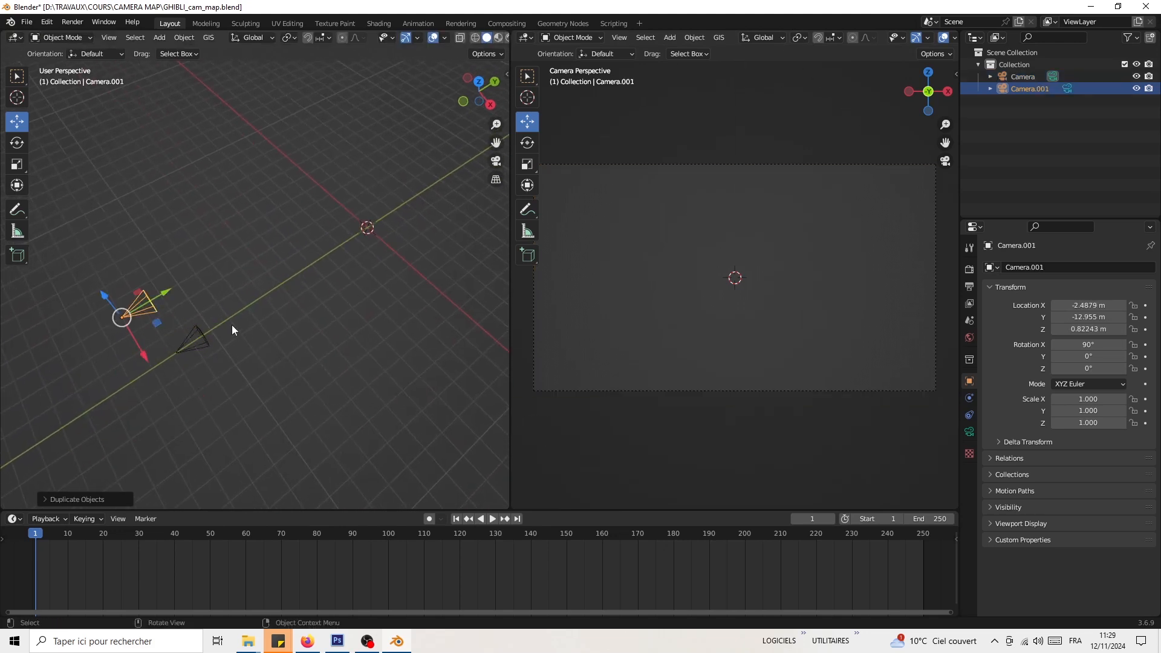
{"action": "key", "text": "KP_0"}
{"action": "middle_click_drag", "start_coordinate": [250, 298], "coordinate": [303, 339]}
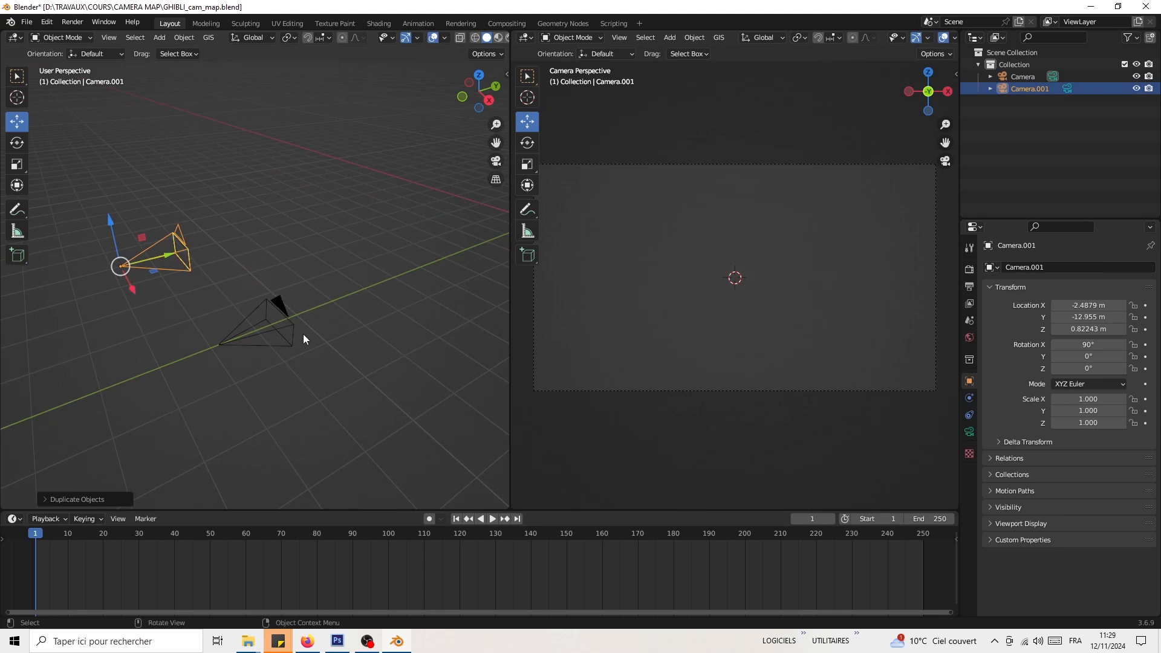
{"action": "left_click", "coordinate": [282, 322]}
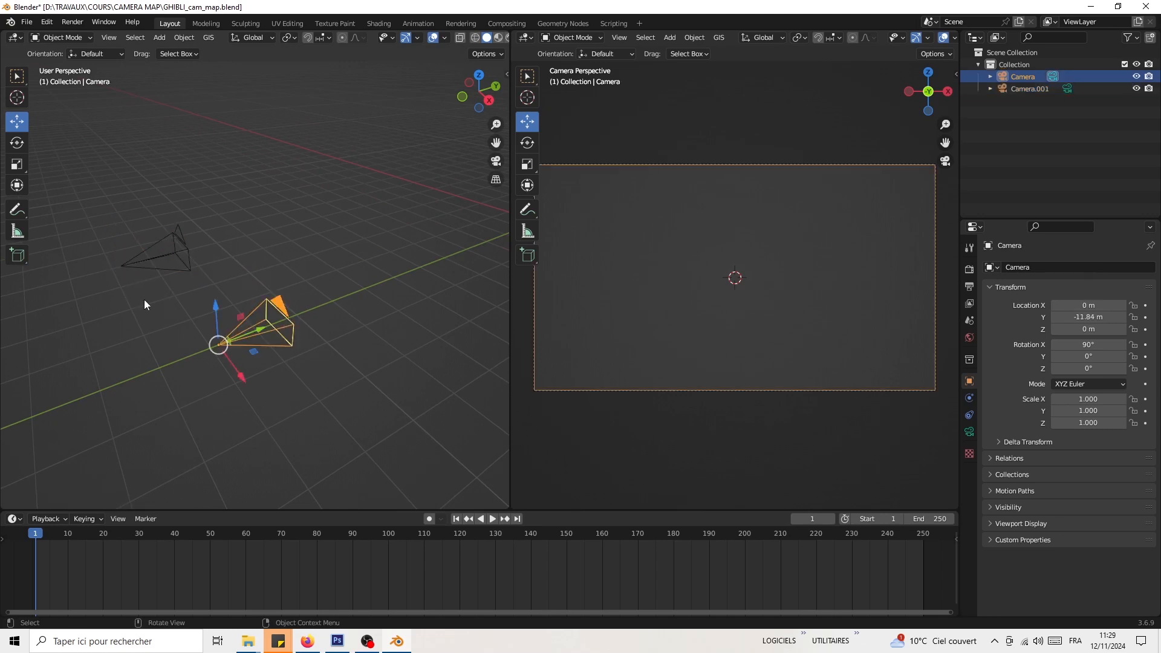
{"action": "left_click", "coordinate": [156, 255]}
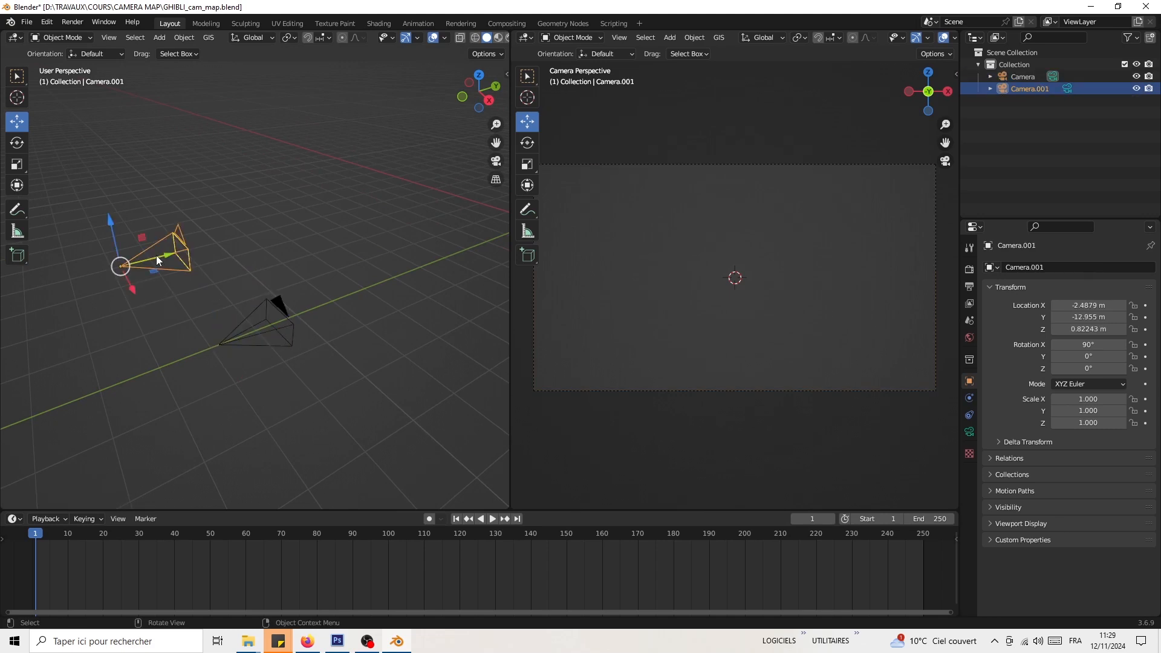
{"action": "key", "text": "ctrl+KP_0"}
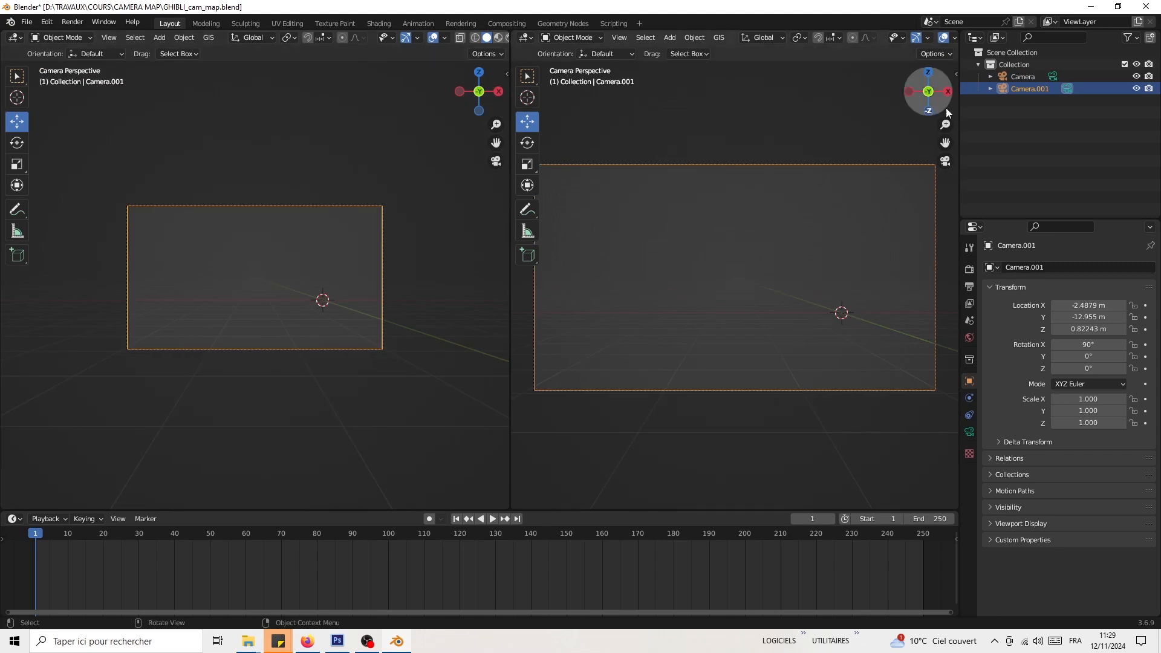
Step: Make the original camera the active scene camera again and delete the duplicate
{"action": "left_click", "coordinate": [1022, 77]}
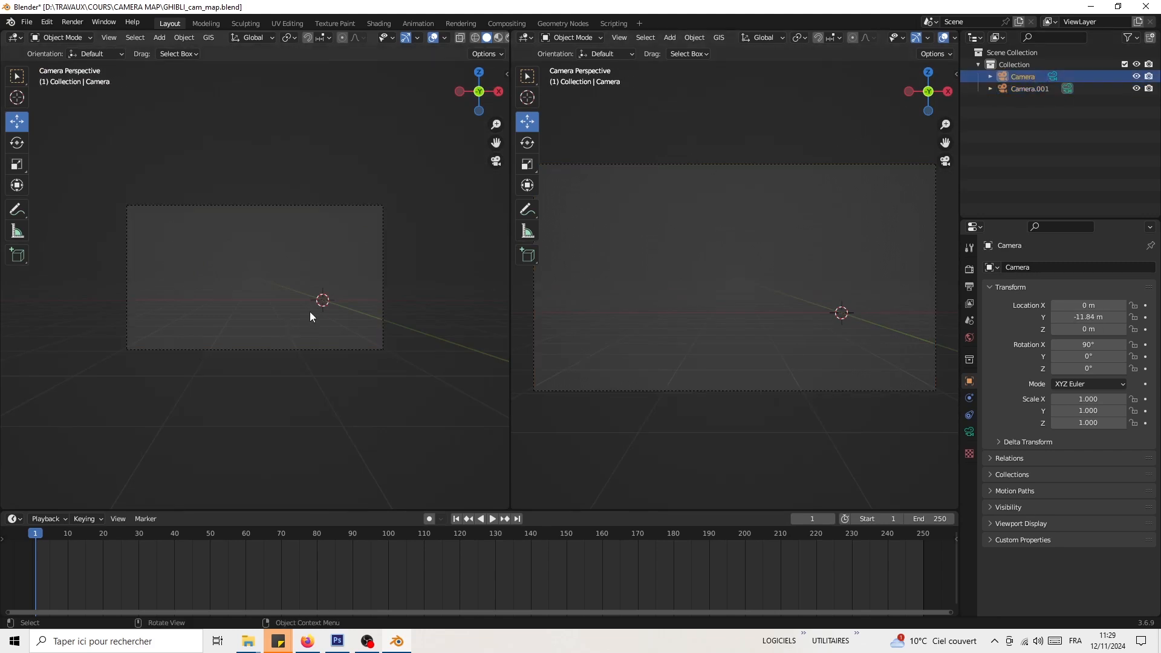
{"action": "key", "text": "ctrl+KP_0"}
{"action": "middle_click_drag", "start_coordinate": [87, 318], "coordinate": [246, 273]}
{"action": "left_click", "coordinate": [246, 274]}
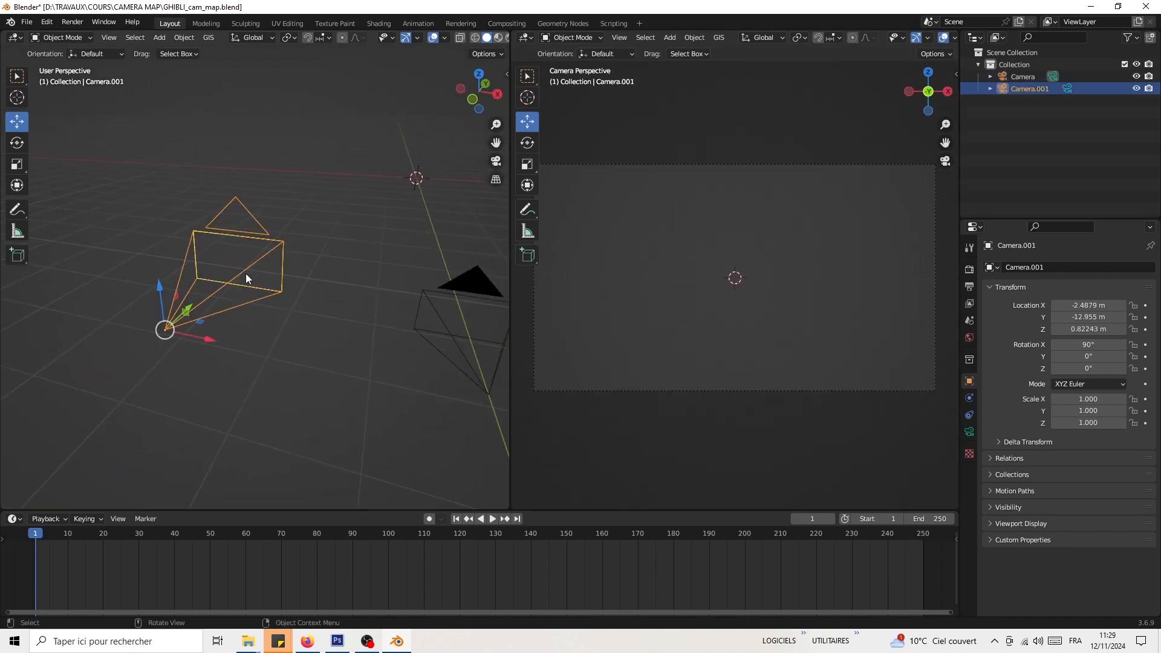
{"action": "key", "text": "Delete"}
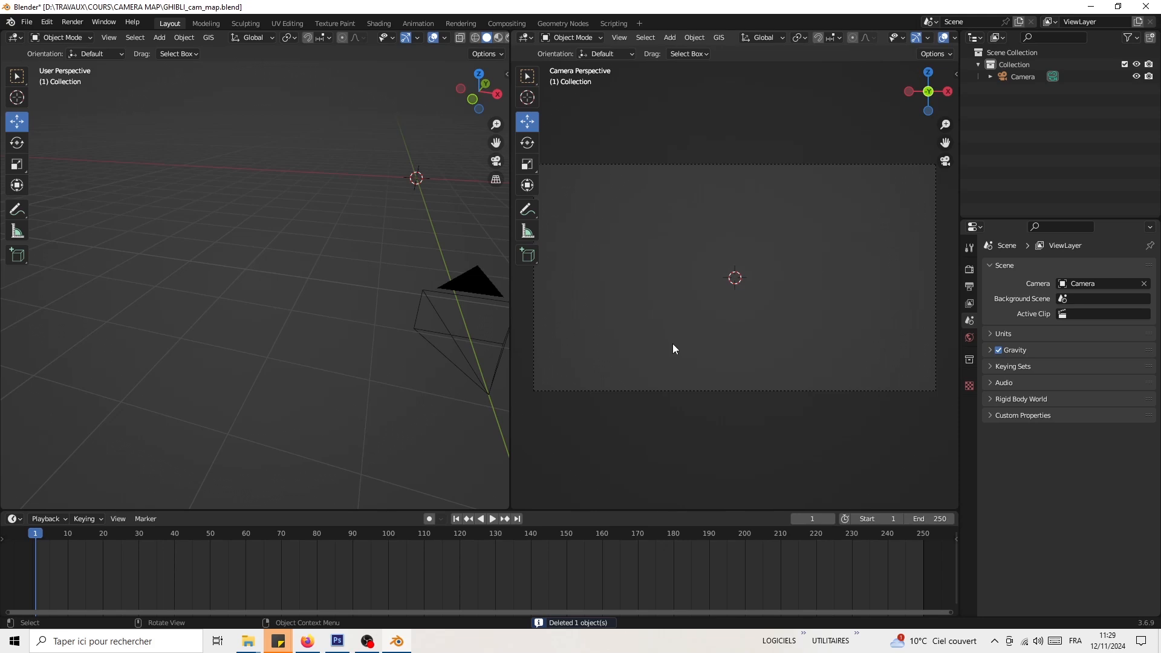
Step: Raise the camera along the Z axis to about 0.515 m
{"action": "middle_click_drag", "start_coordinate": [696, 326], "coordinate": [746, 403]}
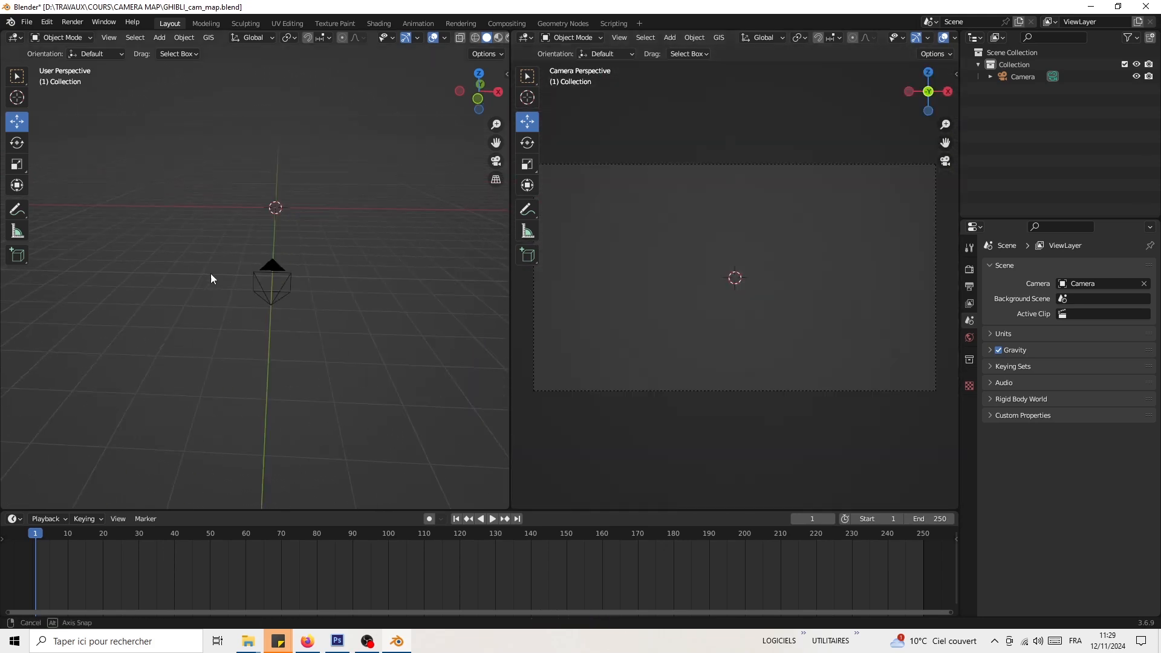
{"action": "middle_click_drag", "start_coordinate": [210, 275], "coordinate": [311, 259]}
{"action": "left_click", "coordinate": [303, 276]}
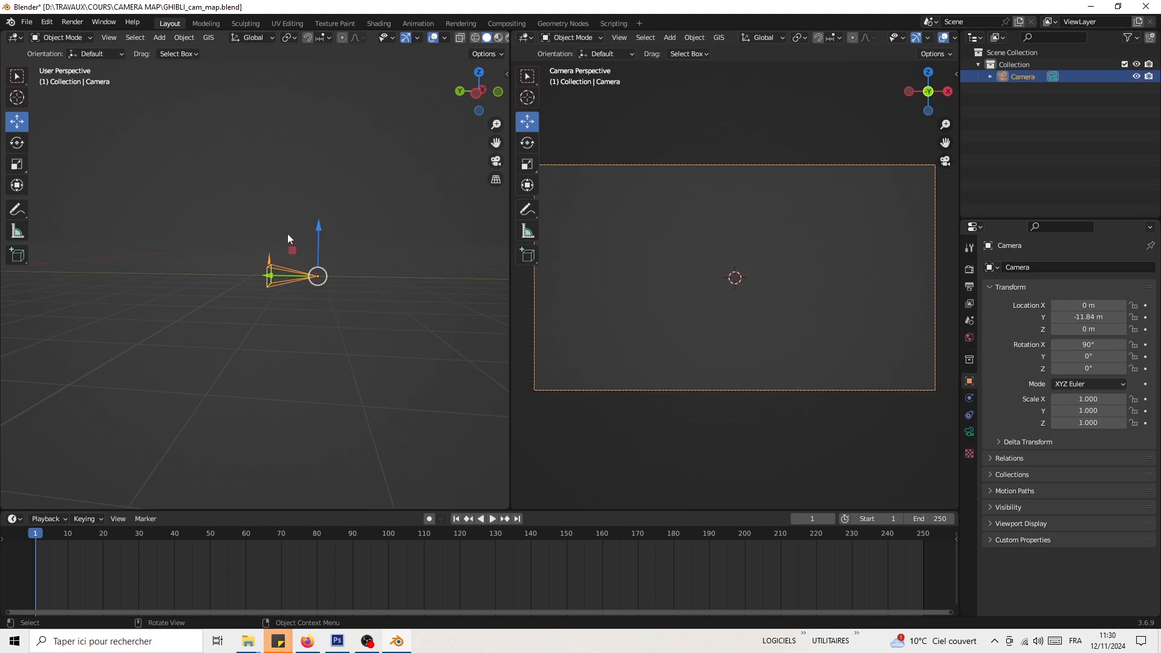
{"action": "left_click_drag", "start_coordinate": [321, 238], "coordinate": [321, 223]}
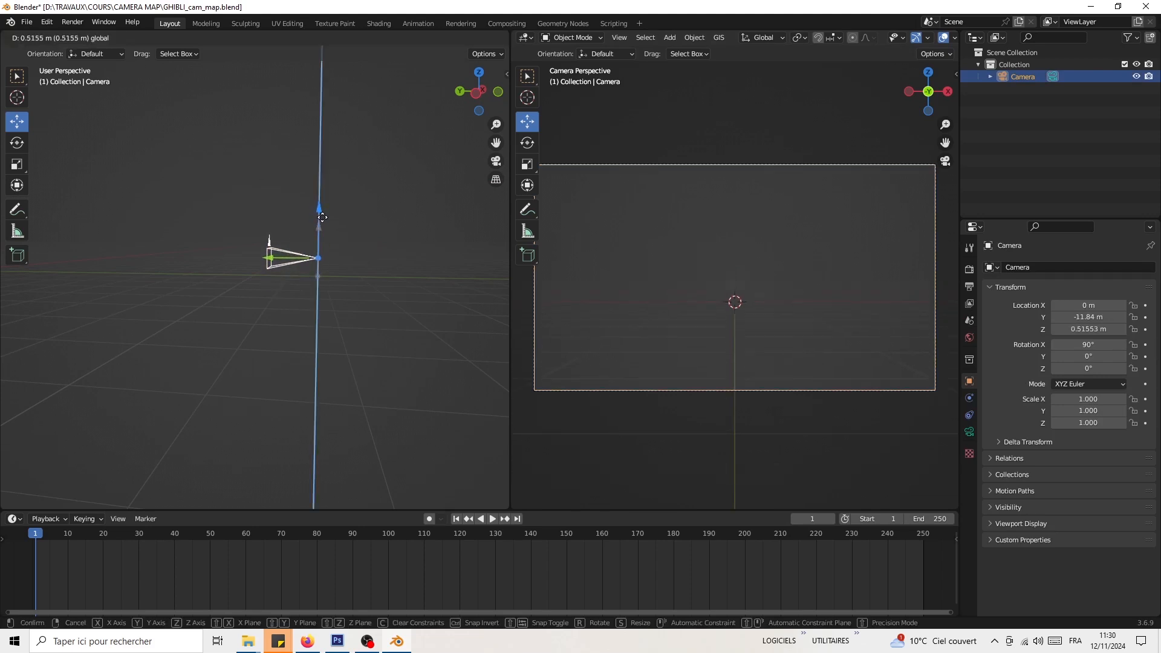
{"action": "left_click", "coordinate": [758, 292]}
{"action": "middle_click_drag", "start_coordinate": [296, 257], "coordinate": [331, 226], "text": "shift"}
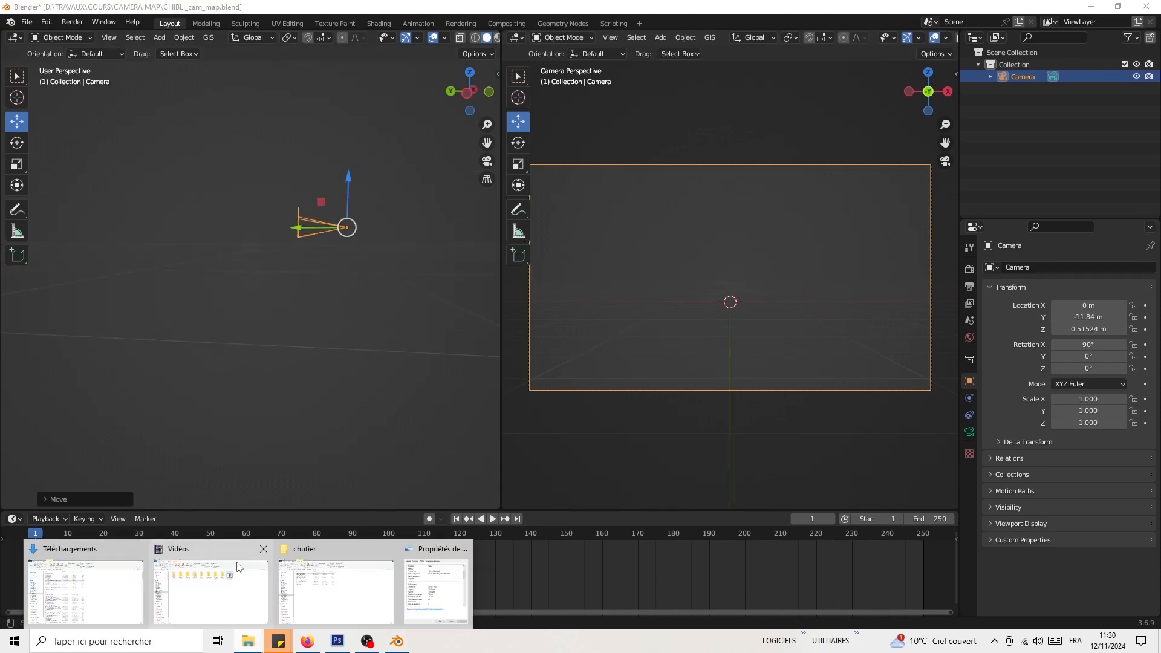
Step: Switch to the chutier folder in File Explorer, view ghibli_background.jpg in the photo viewer and close it
{"action": "left_click", "coordinate": [333, 549]}
{"action": "left_click_drag", "start_coordinate": [1160, 121], "coordinate": [488, 33]}
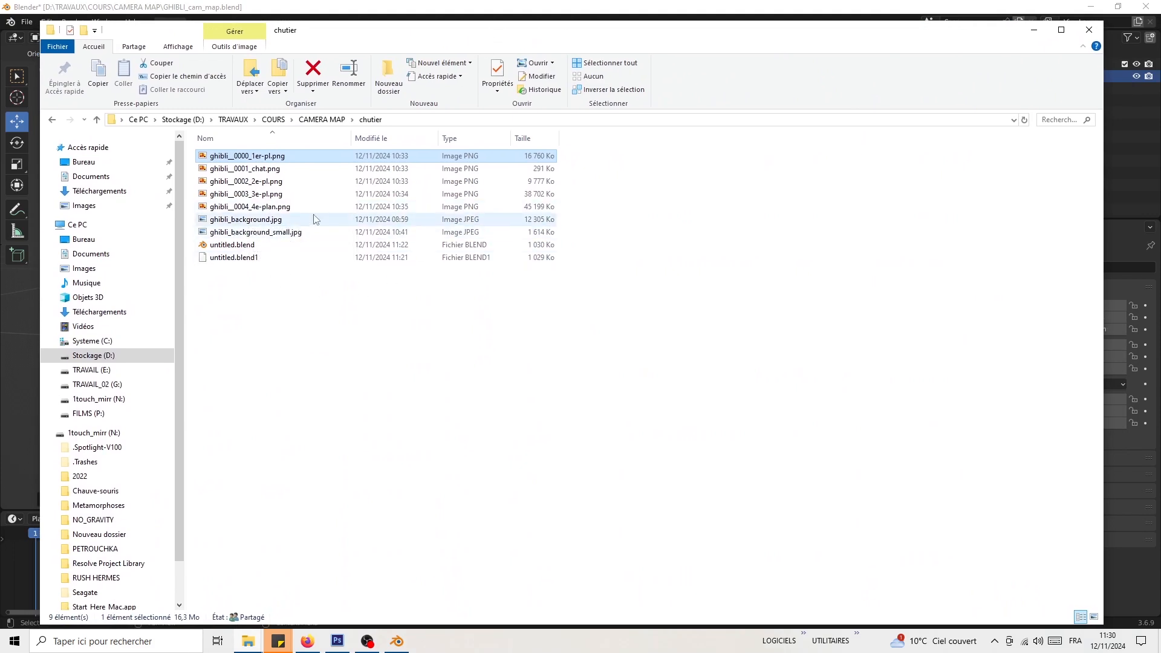
{"action": "double_click", "coordinate": [247, 221]}
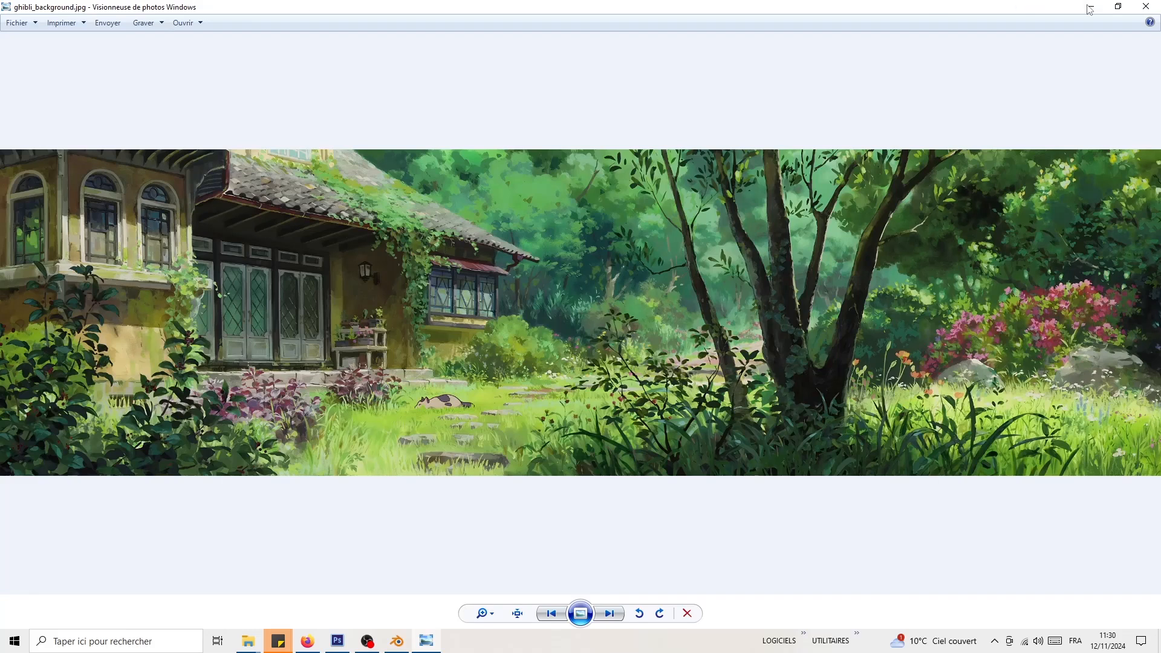
{"action": "double_click", "coordinate": [1042, 10]}
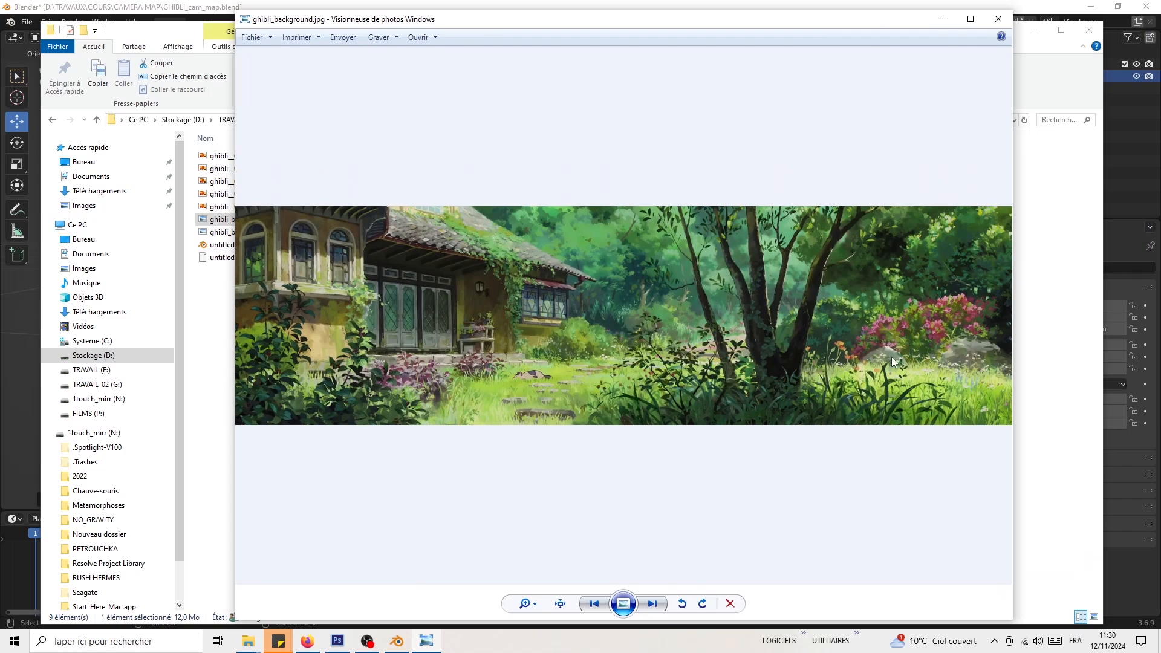
{"action": "left_click_drag", "start_coordinate": [874, 21], "coordinate": [796, 72]}
{"action": "key", "text": "alt+F4"}
Step: Check the pixel dimensions of ghibli_background.jpg in its file properties
{"action": "right_click", "coordinate": [250, 219]}
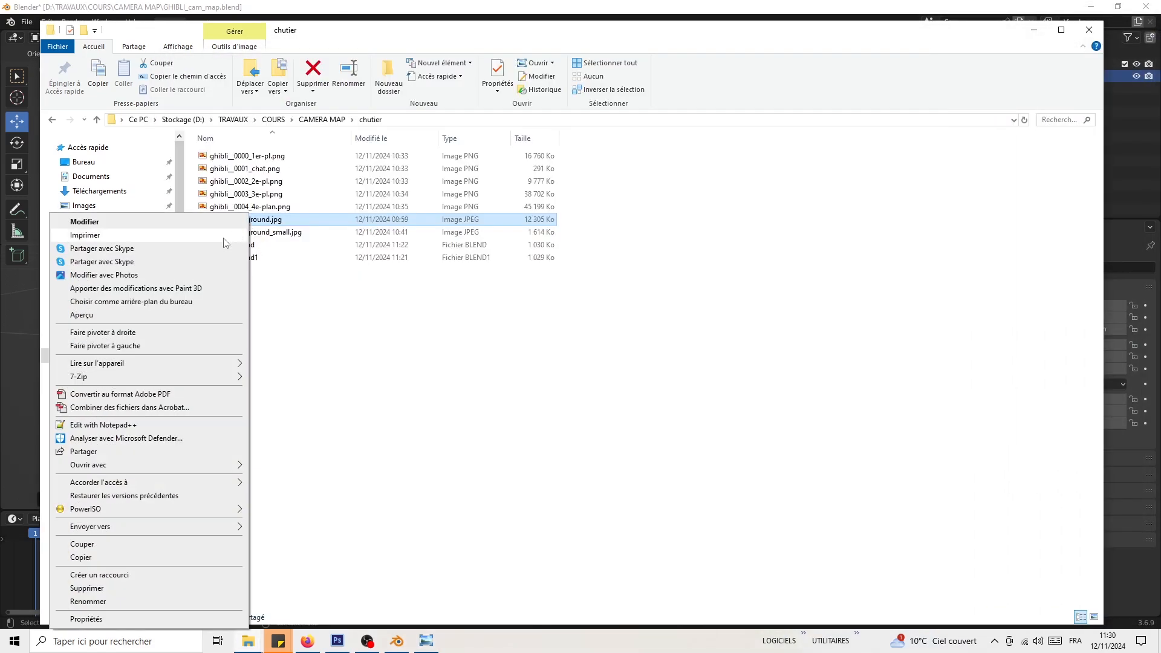
{"action": "left_click", "coordinate": [91, 619]}
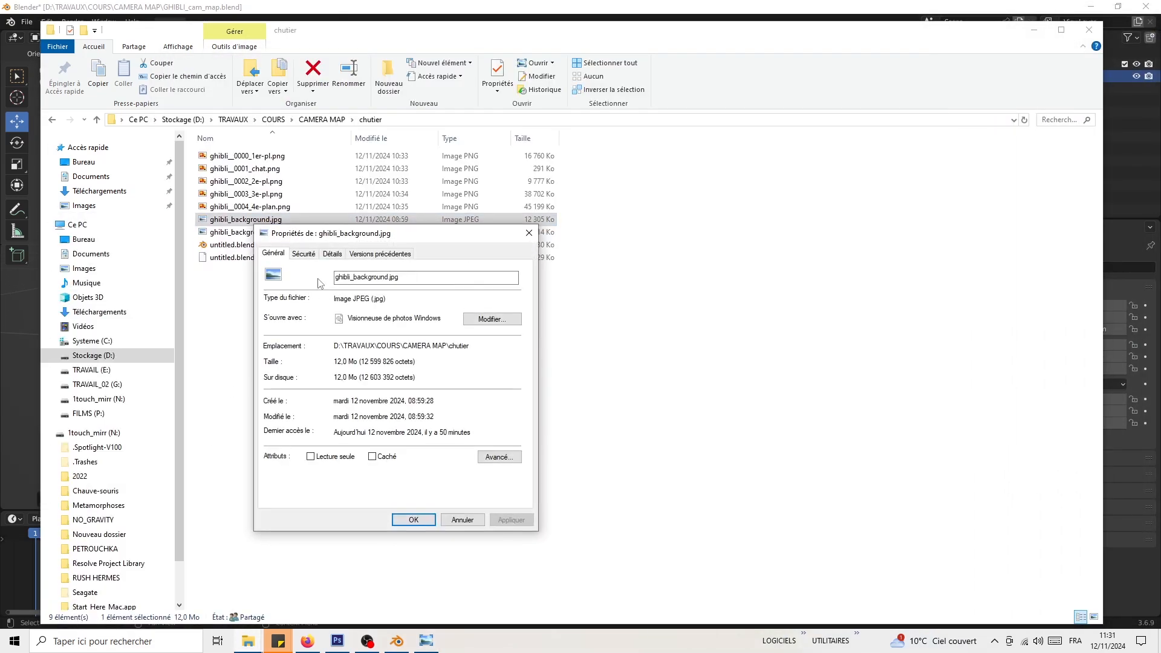
{"action": "left_click", "coordinate": [332, 254]}
{"action": "scroll", "coordinate": [388, 387], "scroll_direction": "down", "scroll_amount": 2}
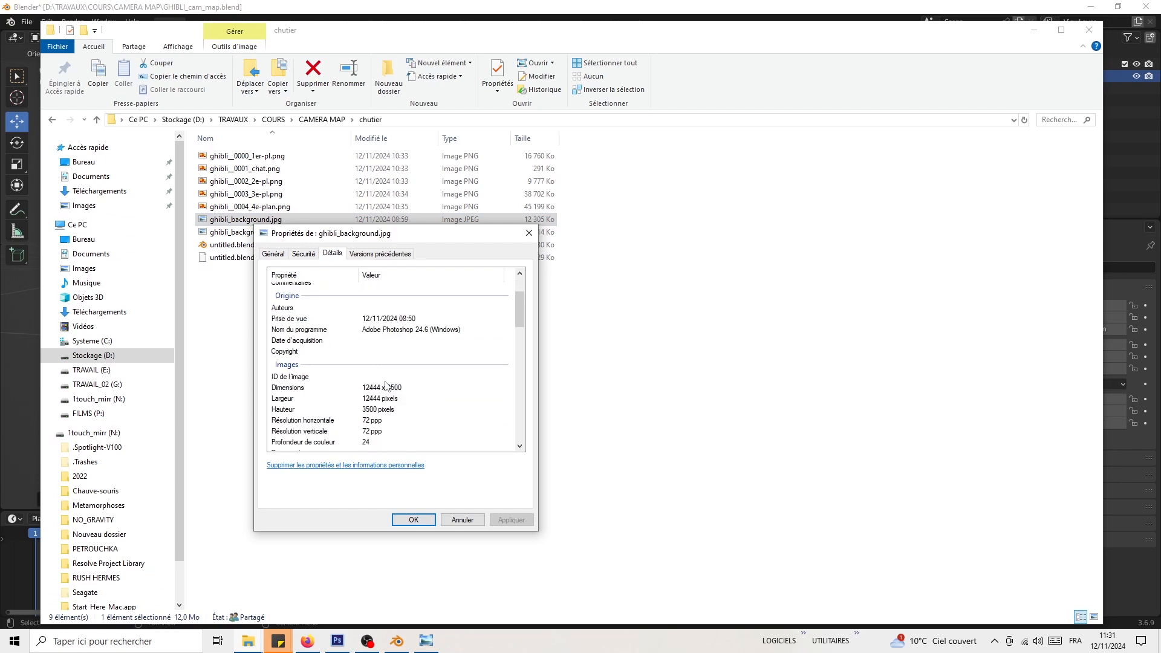
{"action": "left_click", "coordinate": [529, 233]}
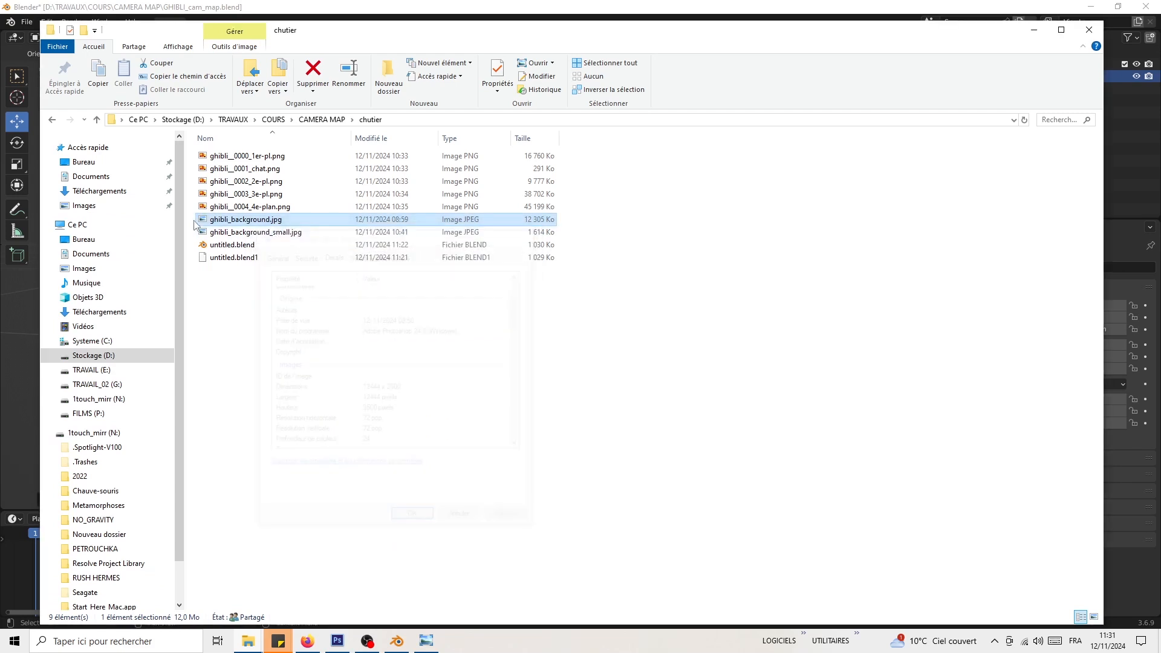
Step: Check the pixel dimensions of ghibli_background_small.jpg in its file properties
{"action": "left_click", "coordinate": [257, 235]}
{"action": "right_click", "coordinate": [256, 236]}
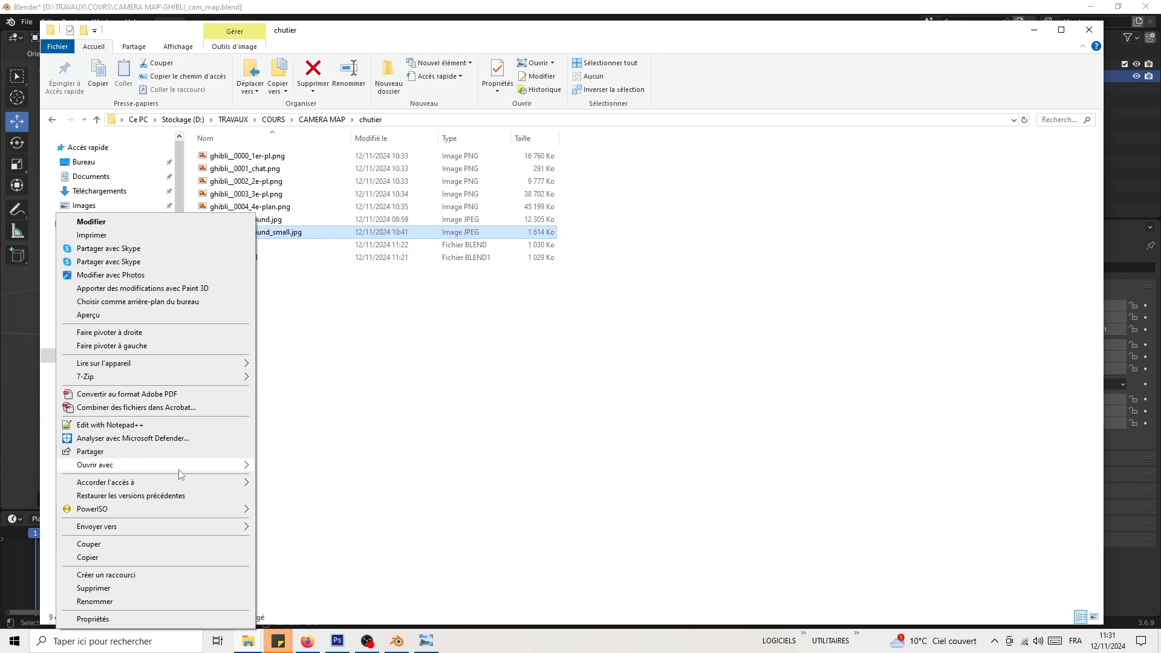
{"action": "left_click", "coordinate": [133, 619]}
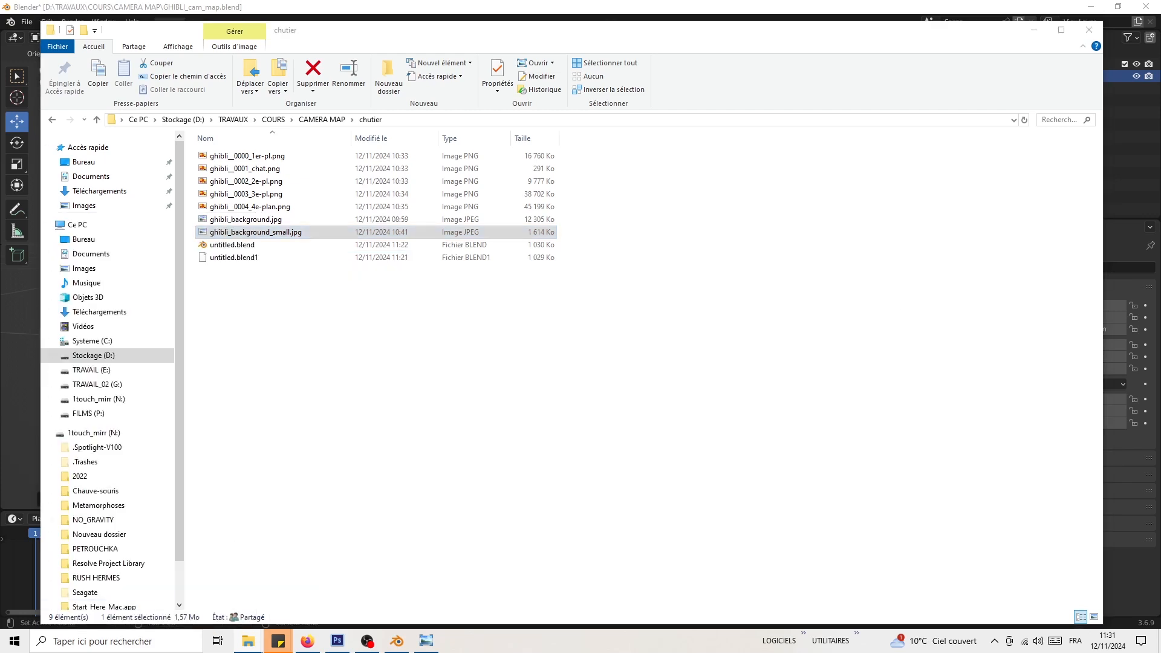
{"action": "left_click_drag", "start_coordinate": [563, 218], "coordinate": [436, 191]}
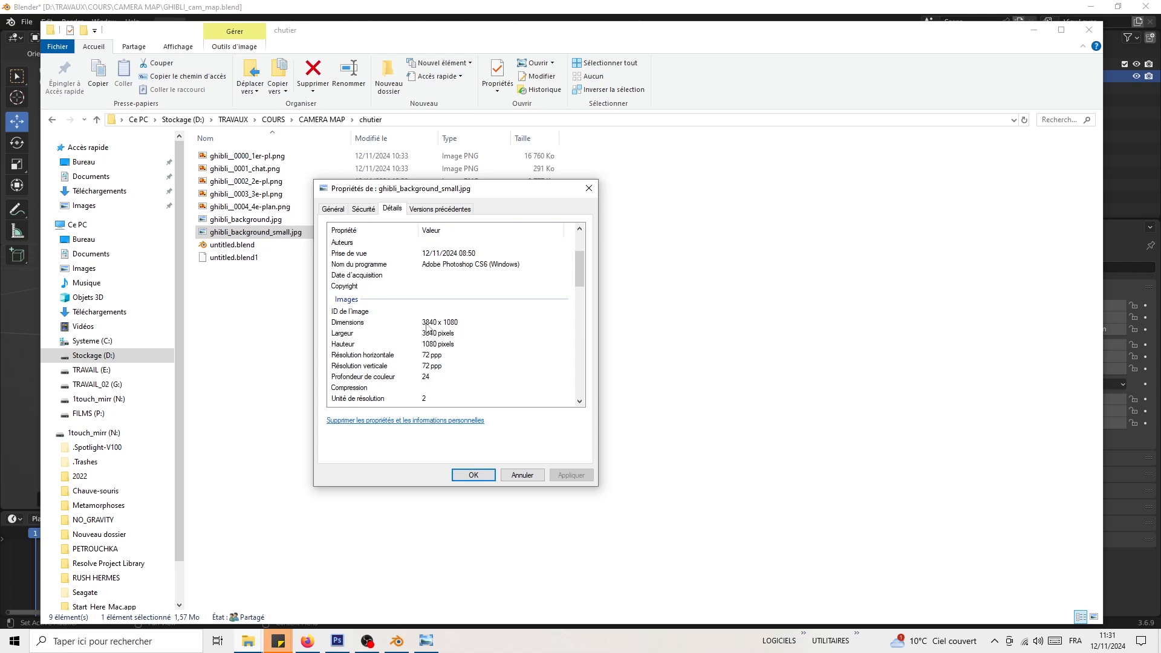
Step: Return to Blender and set the render output's horizontal resolution to 3840 px
{"action": "left_click_drag", "start_coordinate": [423, 188], "coordinate": [864, 251]}
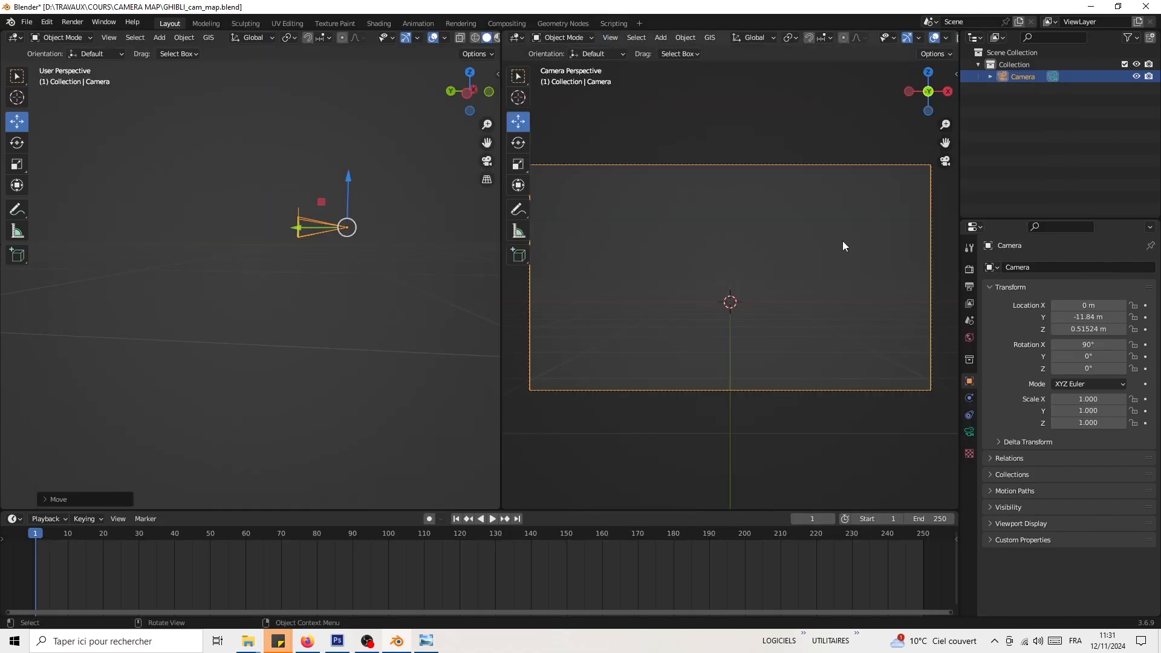
{"action": "left_click", "coordinate": [970, 286]}
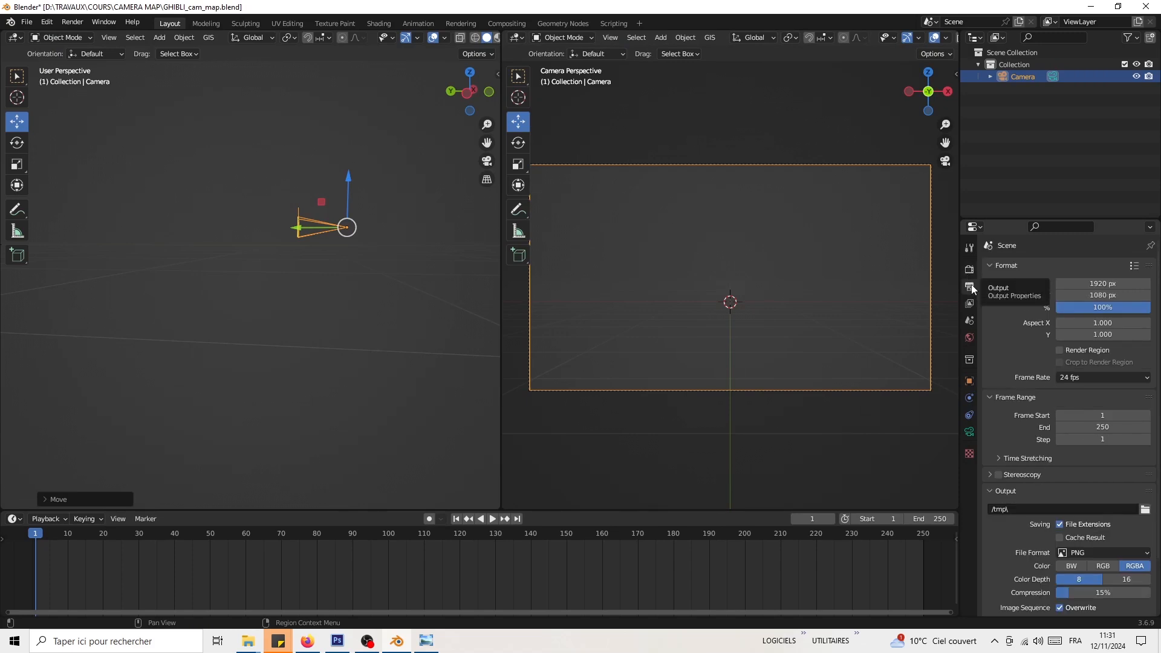
{"action": "left_click", "coordinate": [1095, 283]}
{"action": "type", "text": "3840"}
{"action": "key", "text": "Return"}
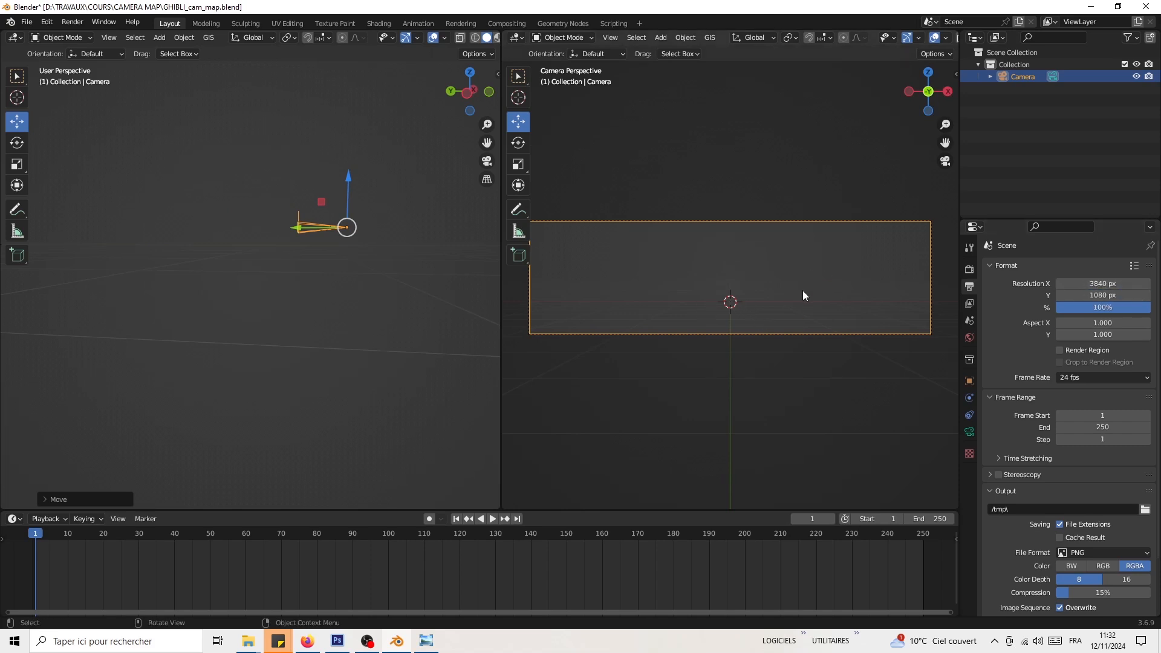
Step: Enable background images for the camera and add an image slot
{"action": "middle_click_drag", "start_coordinate": [354, 274], "coordinate": [245, 306]}
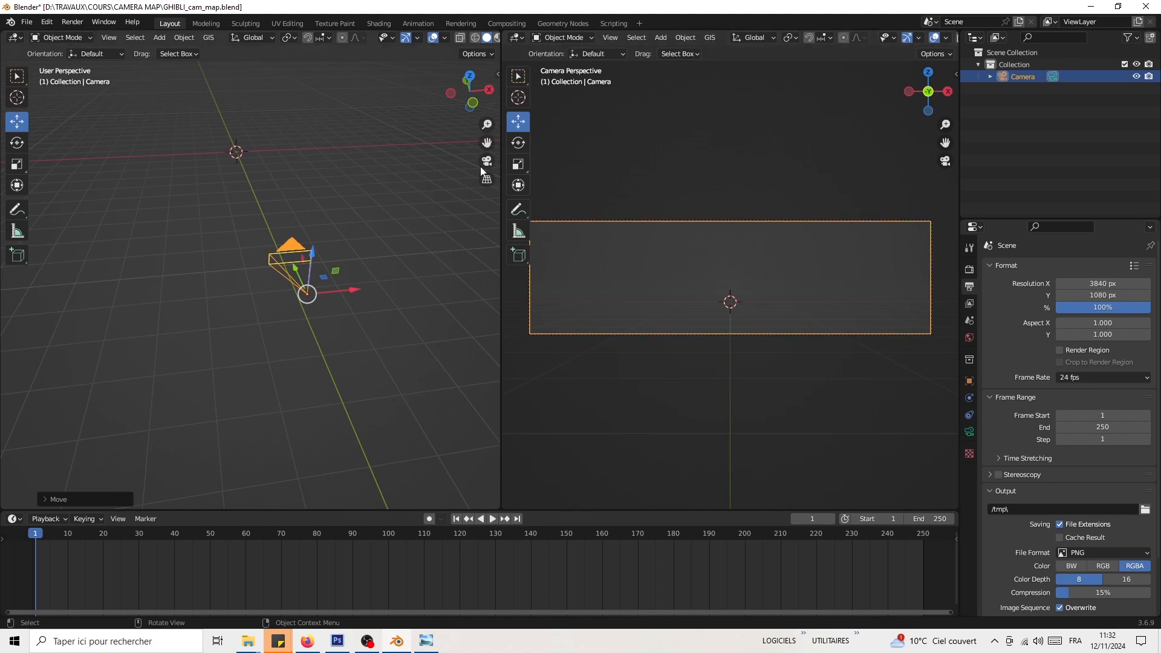
{"action": "left_click", "coordinate": [969, 432]}
{"action": "left_click", "coordinate": [1023, 76]}
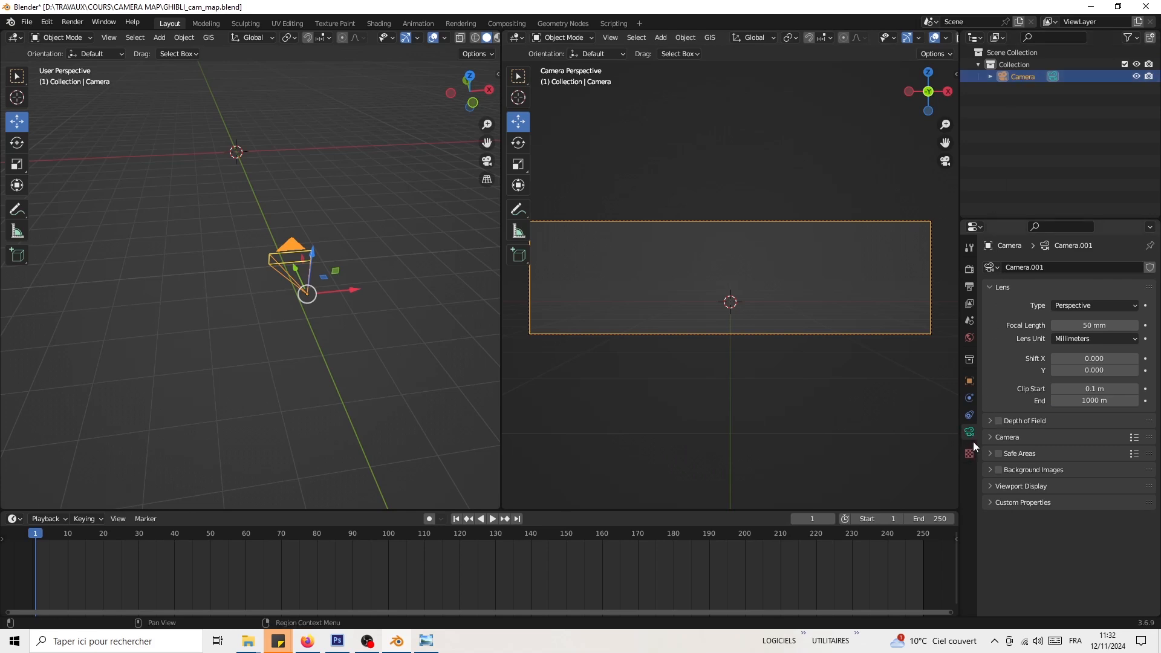
{"action": "left_click", "coordinate": [991, 470]}
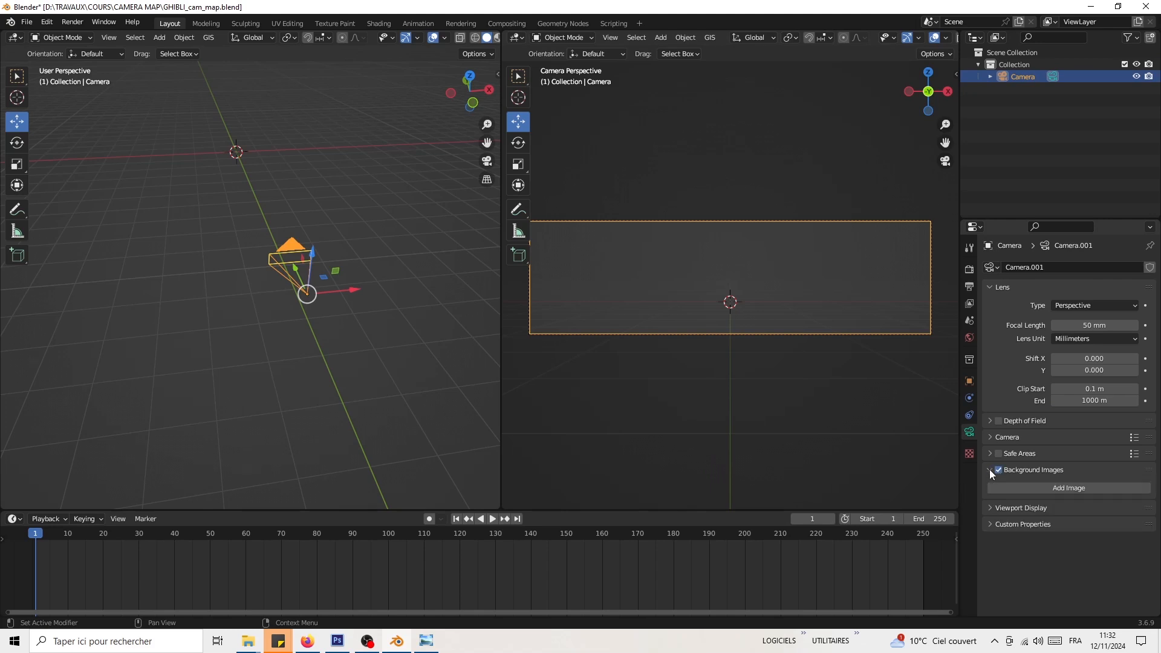
{"action": "left_click", "coordinate": [1055, 489]}
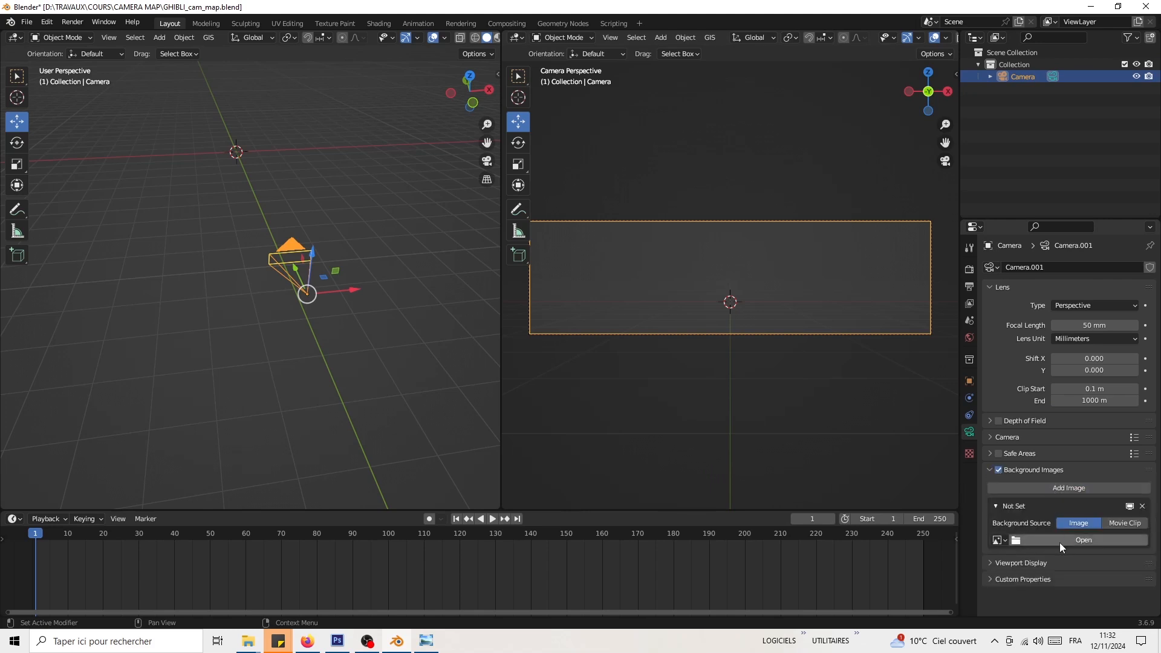
Step: Load ghibli_background_small.jpg from the chutier folder as the camera's background image
{"action": "left_click", "coordinate": [1058, 540]}
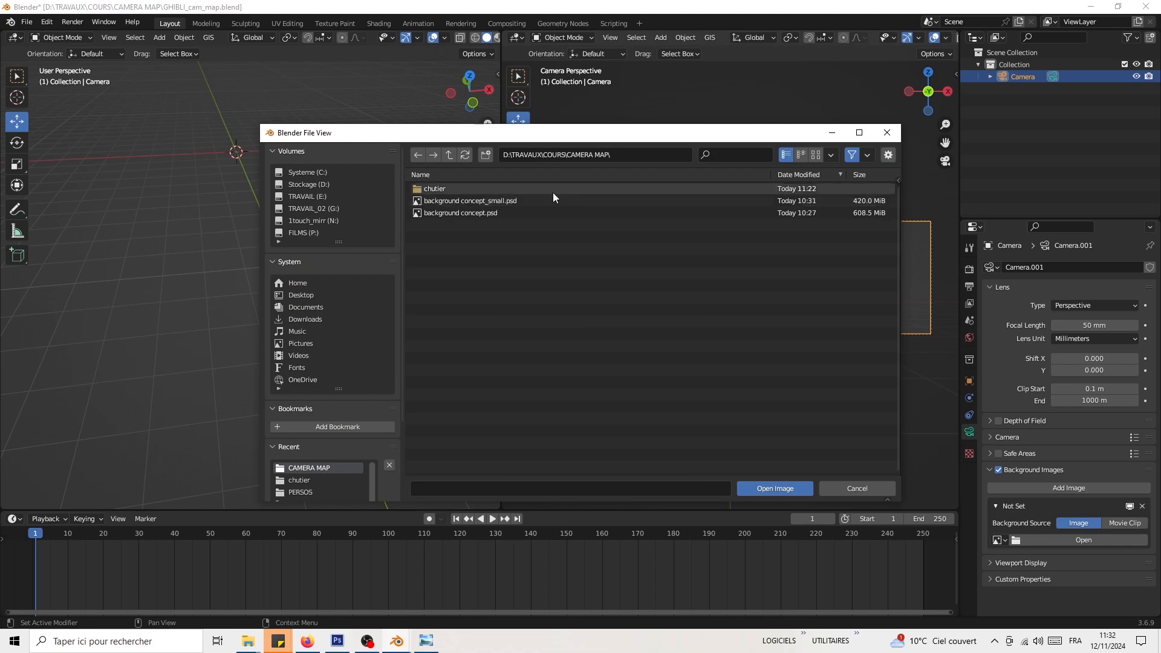
{"action": "double_click", "coordinate": [434, 189]}
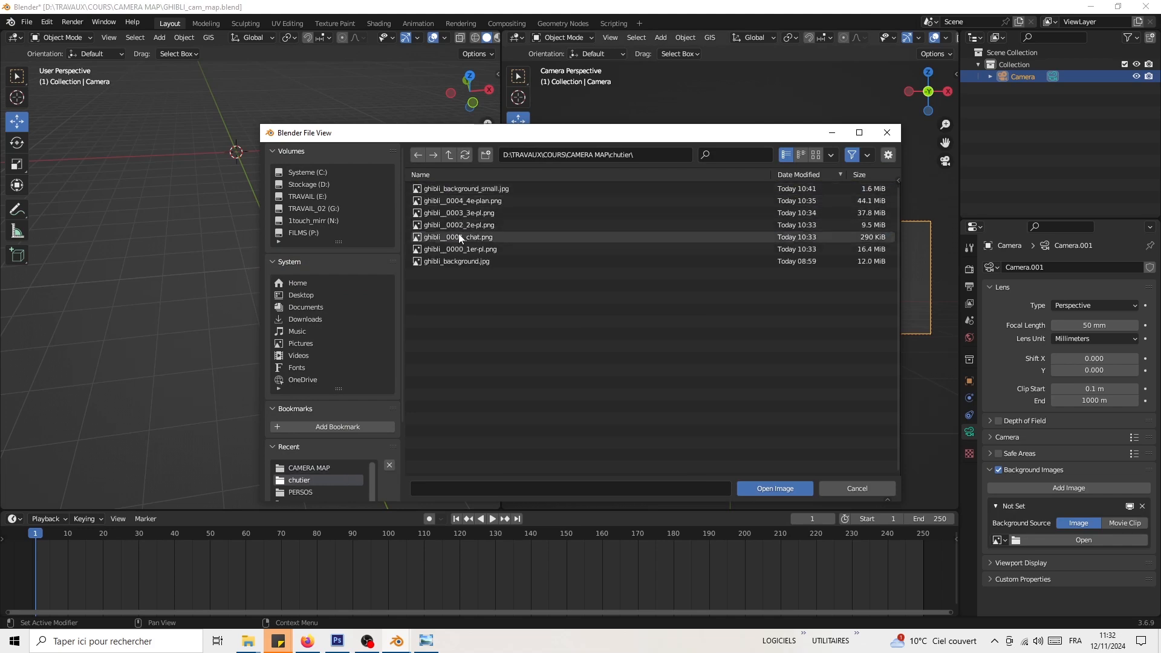
{"action": "left_click", "coordinate": [465, 189]}
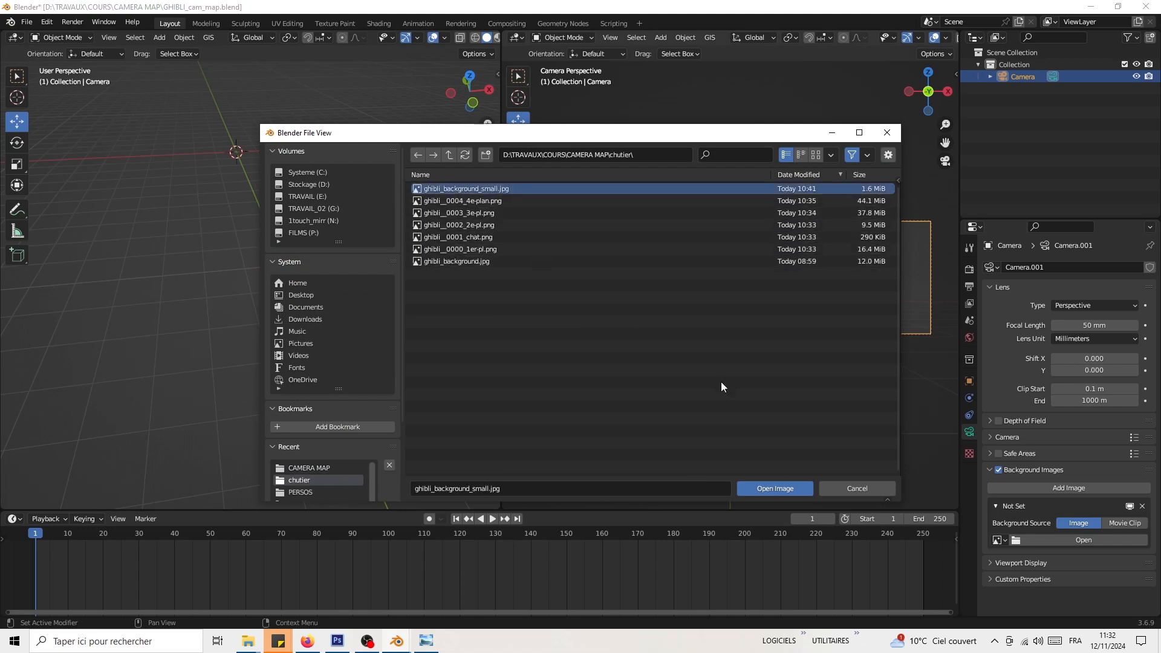
{"action": "left_click", "coordinate": [765, 488]}
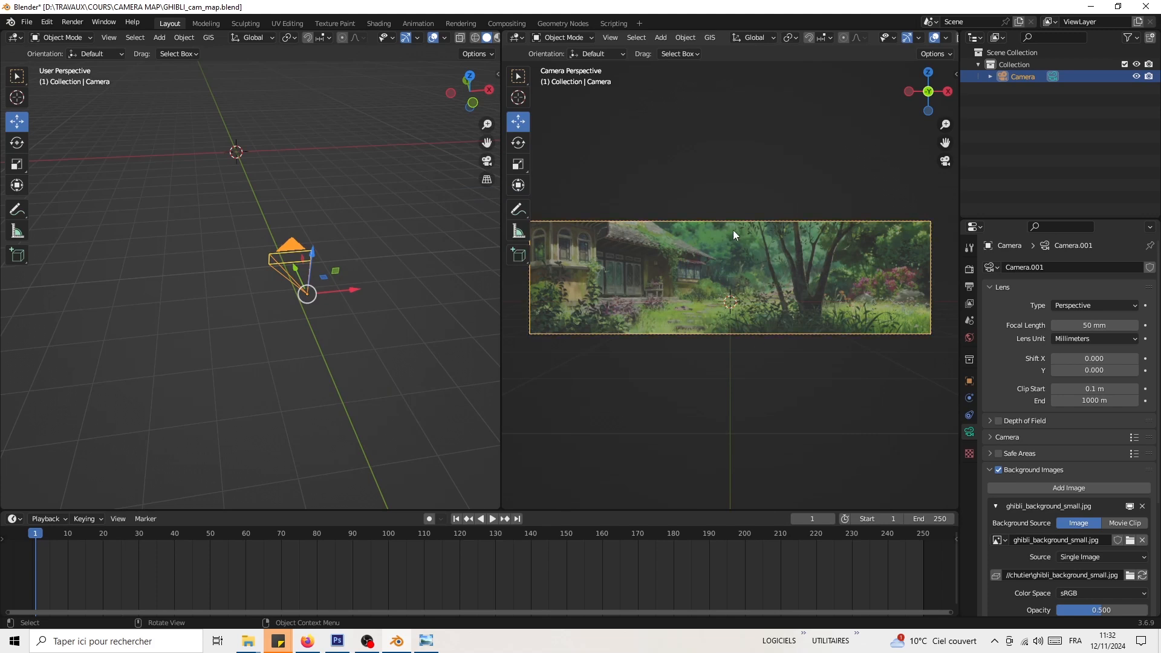
Step: Restore the camera view and add a cube mesh at the scene origin
{"action": "middle_click_drag", "start_coordinate": [685, 252], "coordinate": [718, 187]}
{"action": "key", "text": "KP_0"}
{"action": "key", "text": "shift+a"}
{"action": "mouse_move", "coordinate": [242, 47]}
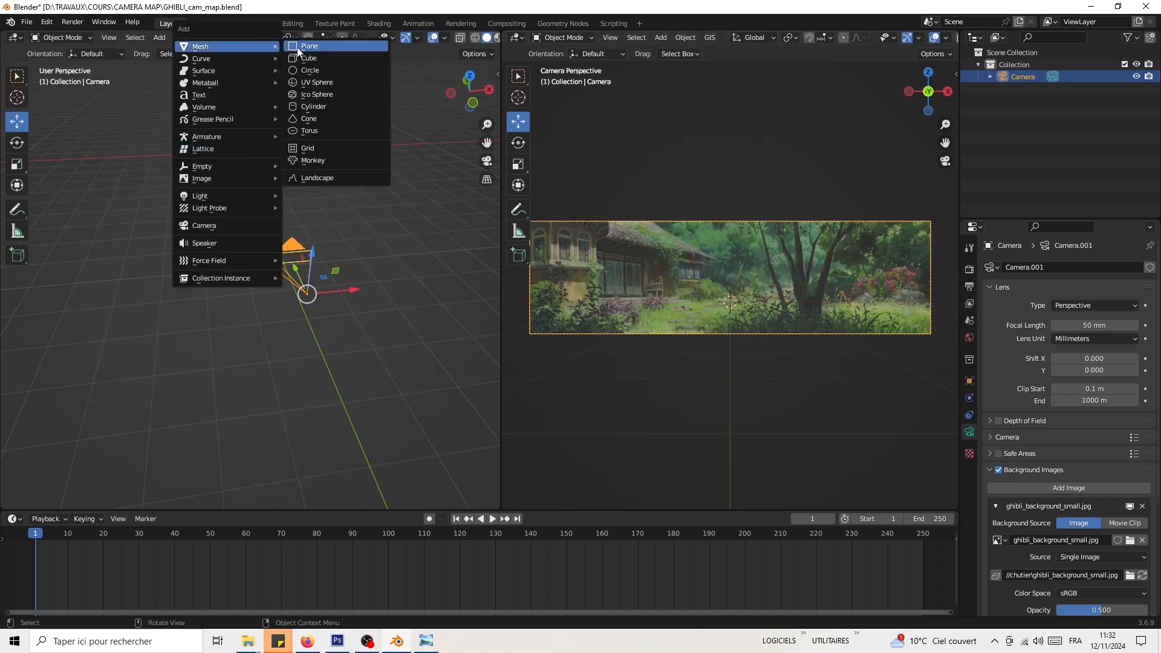
{"action": "left_click", "coordinate": [305, 58]}
Step: Move the cube slightly along the Y axis and display the camera viewport in wireframe
{"action": "middle_click_drag", "start_coordinate": [325, 118], "coordinate": [154, 270]}
{"action": "key", "text": "g"}
{"action": "key", "text": "y"}
{"action": "left_click", "coordinate": [296, 262]}
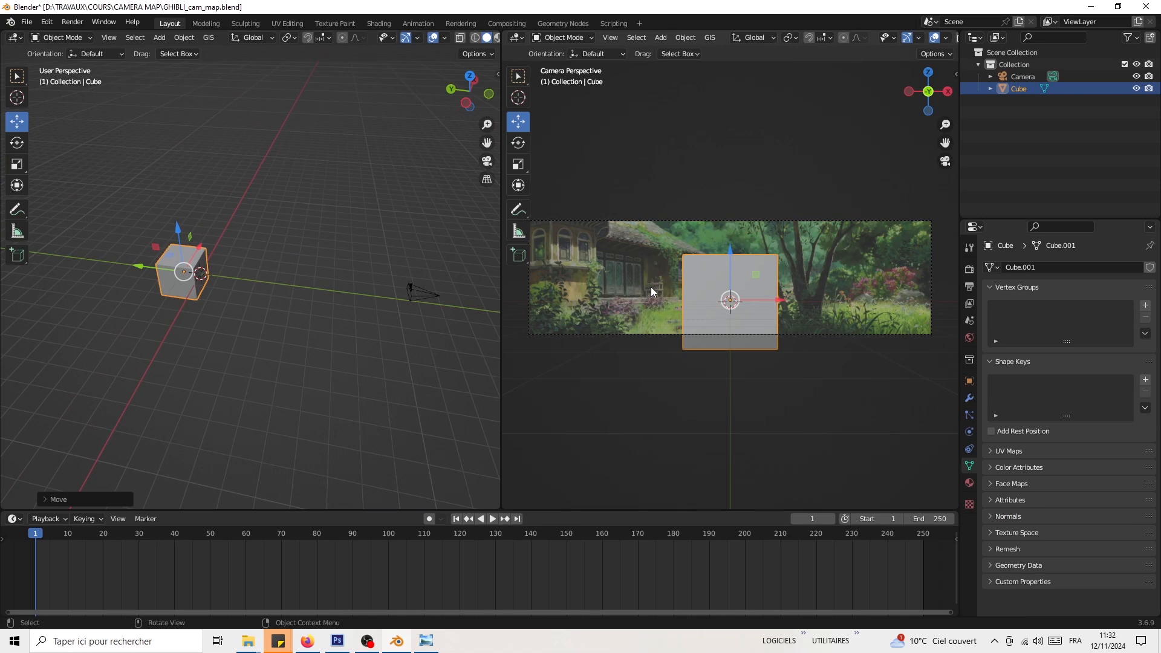
{"action": "key", "text": "shift+z"}
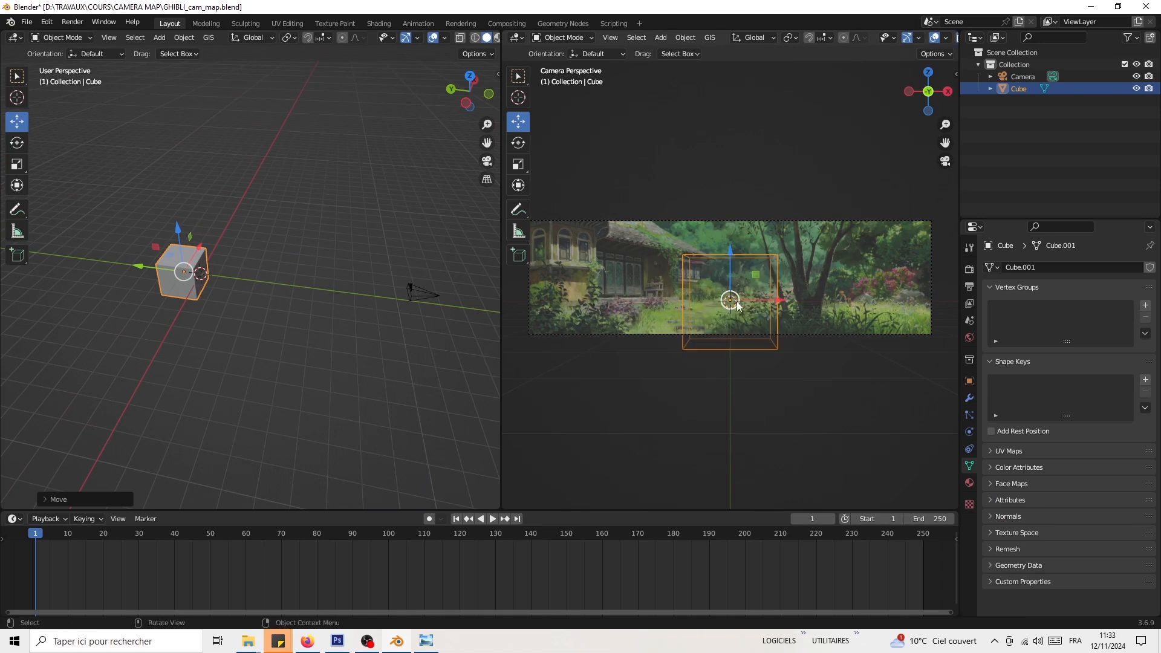
Step: Try moving the cube along the X axis against the background image, and undo the move
{"action": "middle_click_drag", "start_coordinate": [180, 341], "coordinate": [277, 240]}
{"action": "left_click_drag", "start_coordinate": [282, 260], "coordinate": [315, 257]}
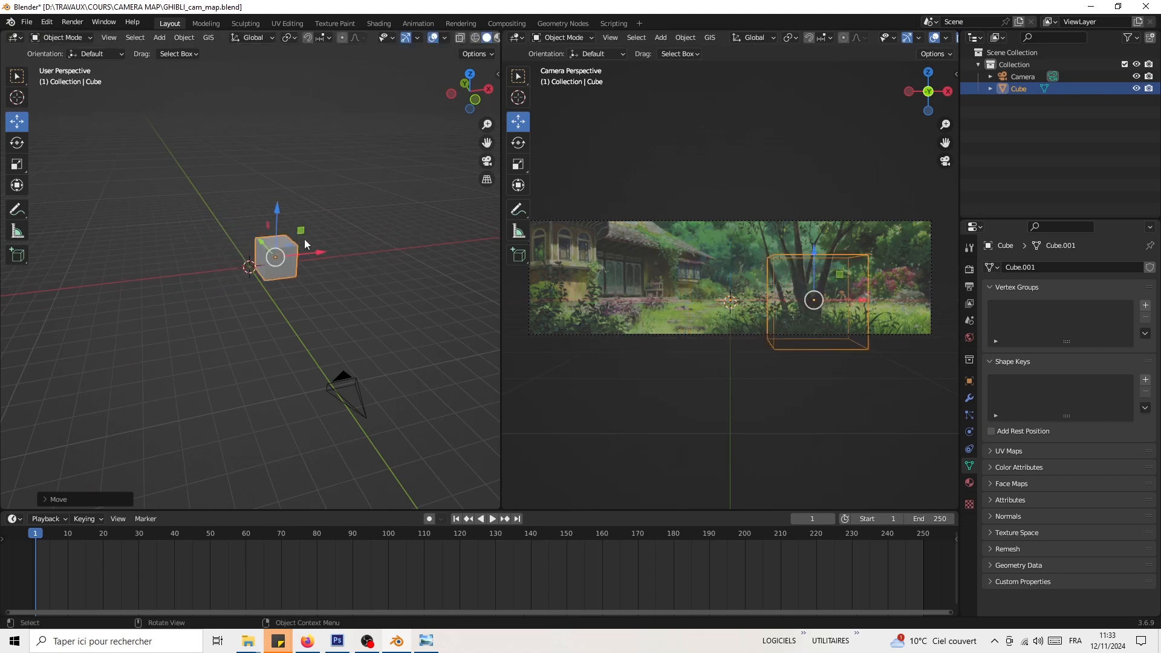
{"action": "key", "text": "alt+g"}
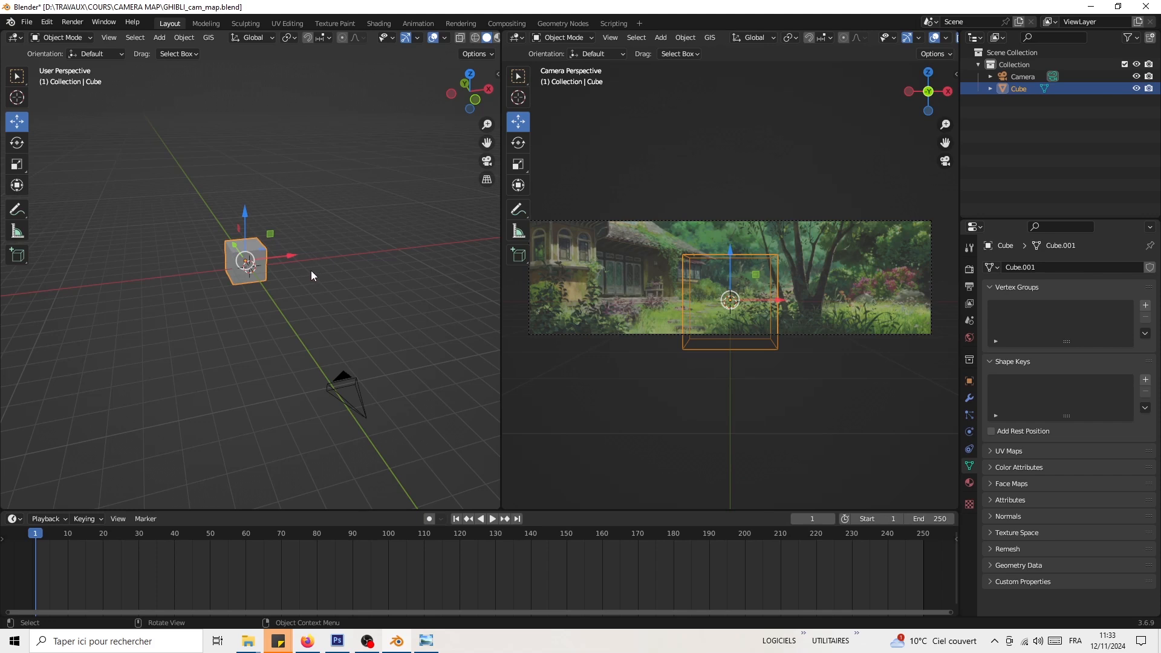
Step: Slide the cube toward and away from the camera along the Y axis, leaving it near the origin
{"action": "middle_click_drag", "start_coordinate": [245, 284], "coordinate": [301, 299]}
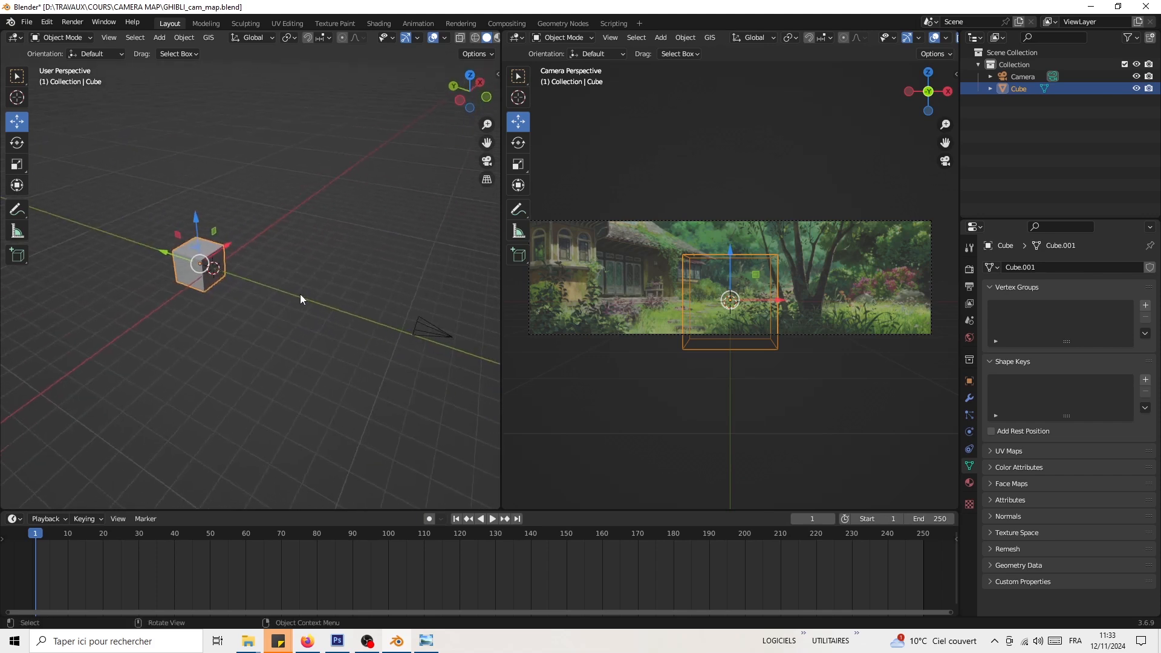
{"action": "left_click_drag", "start_coordinate": [161, 258], "coordinate": [216, 286]}
{"action": "left_click_drag", "start_coordinate": [262, 298], "coordinate": [162, 301]}
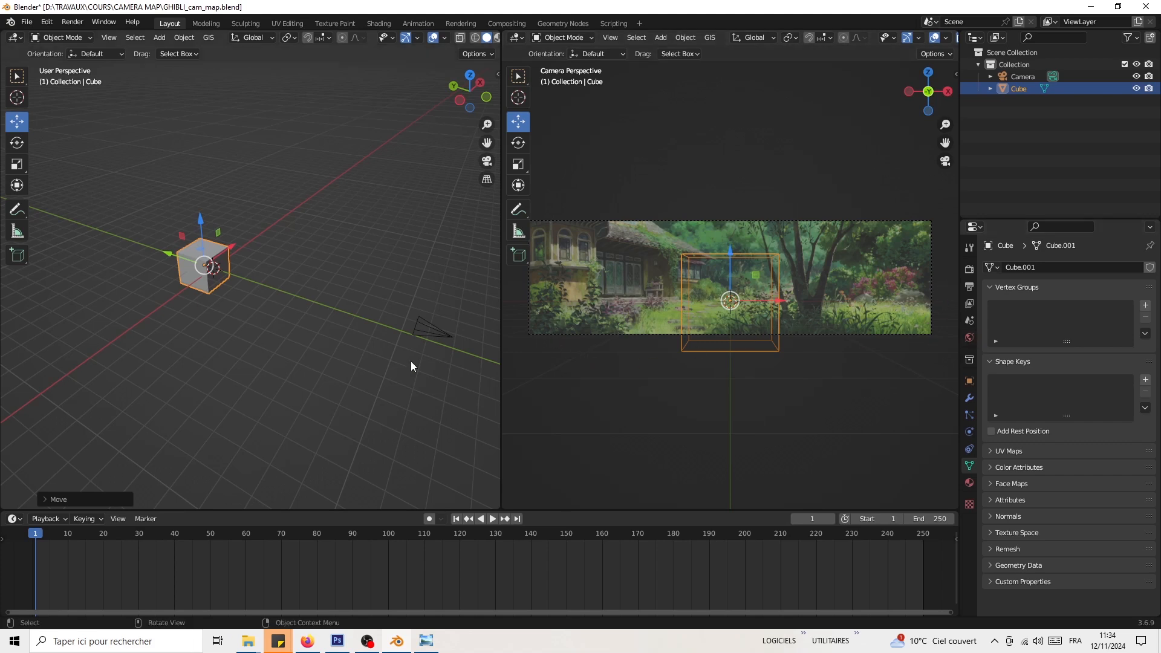
Step: Widen the camera viewport by narrowing the scene viewport beside it
{"action": "middle_click_drag", "start_coordinate": [378, 348], "coordinate": [337, 339]}
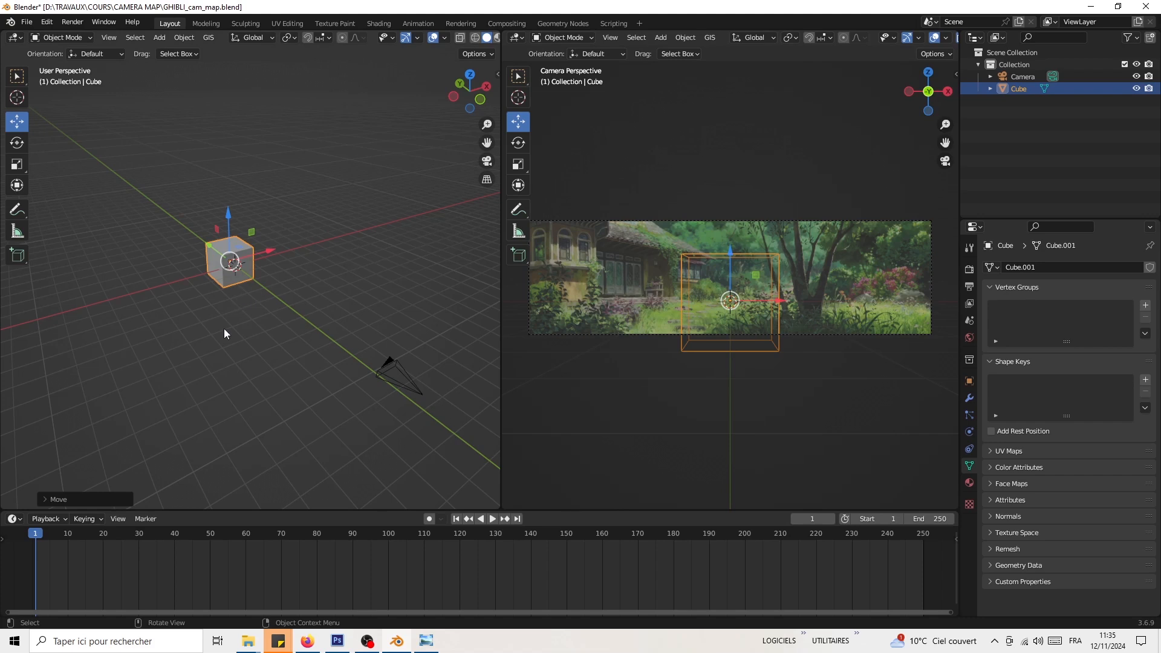
{"action": "middle_click_drag", "start_coordinate": [197, 245], "coordinate": [243, 258]}
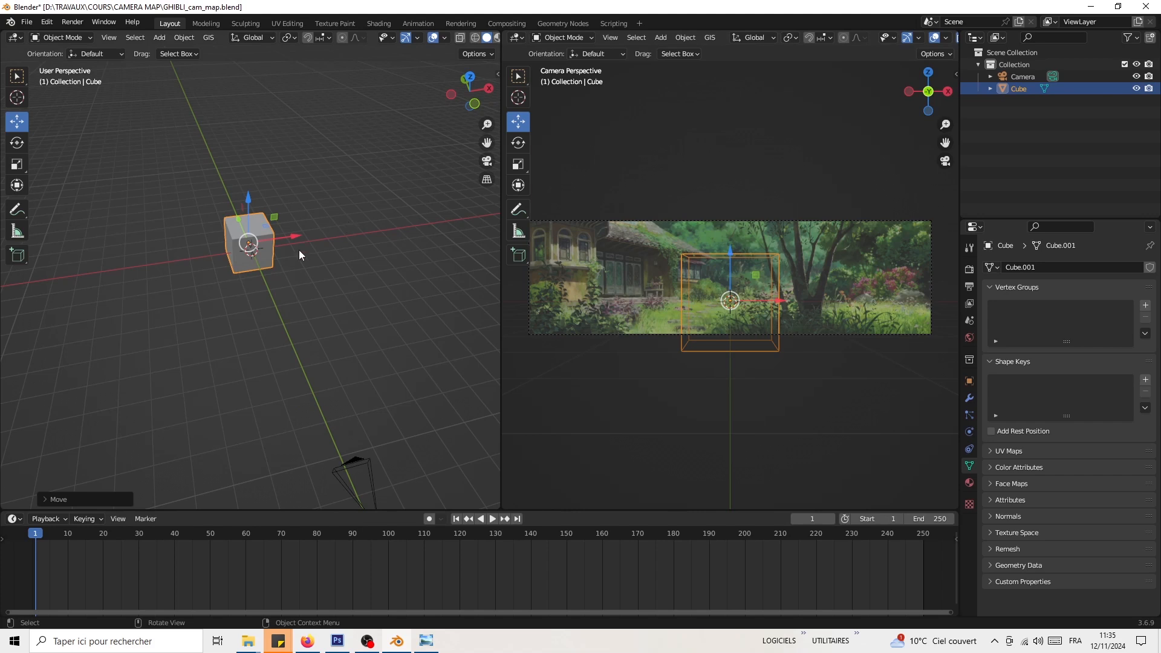
{"action": "left_click_drag", "start_coordinate": [500, 304], "coordinate": [257, 307]}
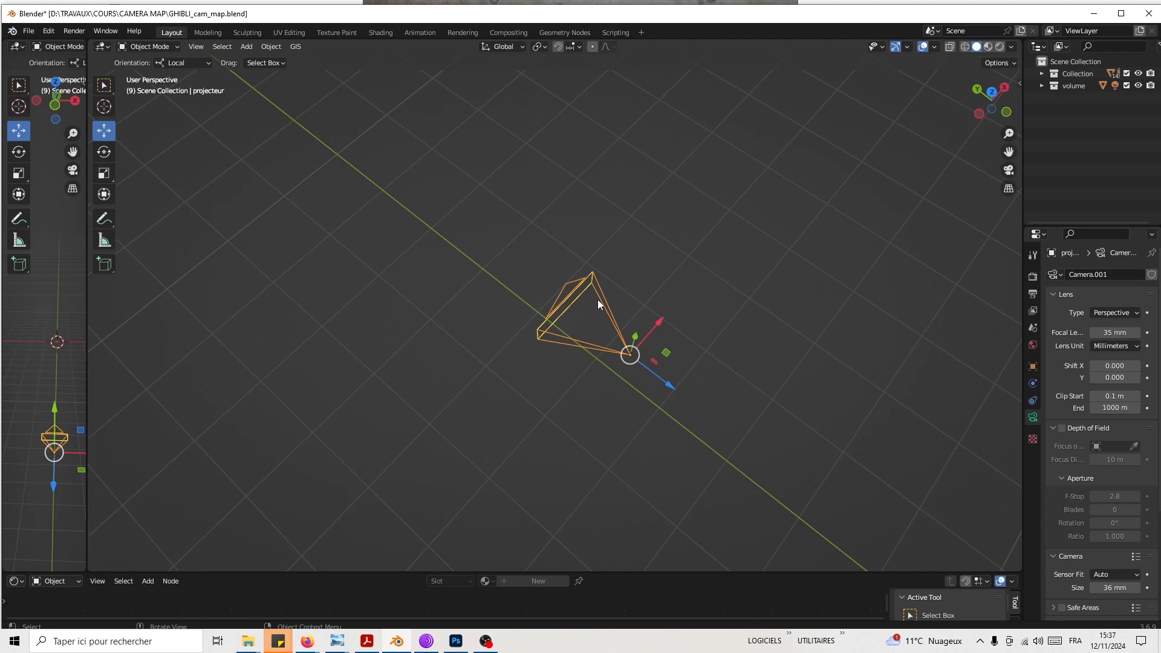
Step: Set the focal length of the projecteur camera to 50 mm
{"action": "middle_click_drag", "start_coordinate": [624, 273], "coordinate": [628, 299], "text": "shift"}
{"action": "scroll", "coordinate": [623, 295], "scroll_direction": "up", "scroll_amount": 3}
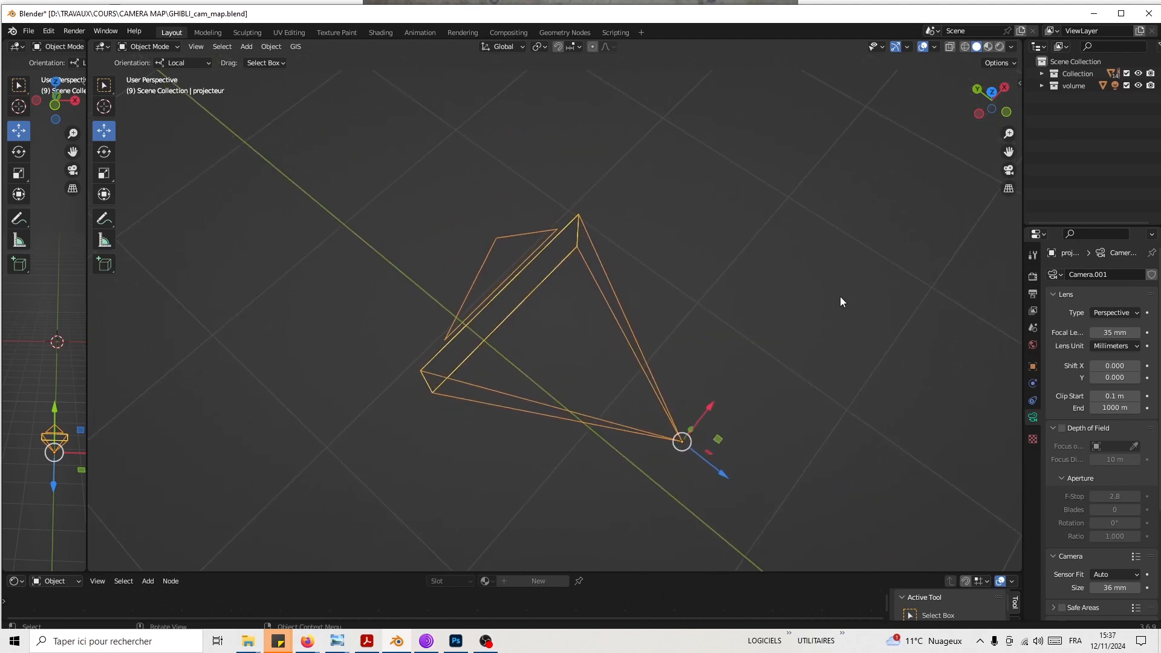
{"action": "left_click", "coordinate": [1129, 332]}
{"action": "type", "text": "50"}
{"action": "key", "text": "Return"}
{"action": "scroll", "coordinate": [1137, 339], "scroll_direction": "down", "scroll_amount": 1}
{"action": "middle_click_drag", "start_coordinate": [544, 544], "coordinate": [728, 339], "text": "shift"}
{"action": "scroll", "coordinate": [726, 332], "scroll_direction": "down", "scroll_amount": 5}
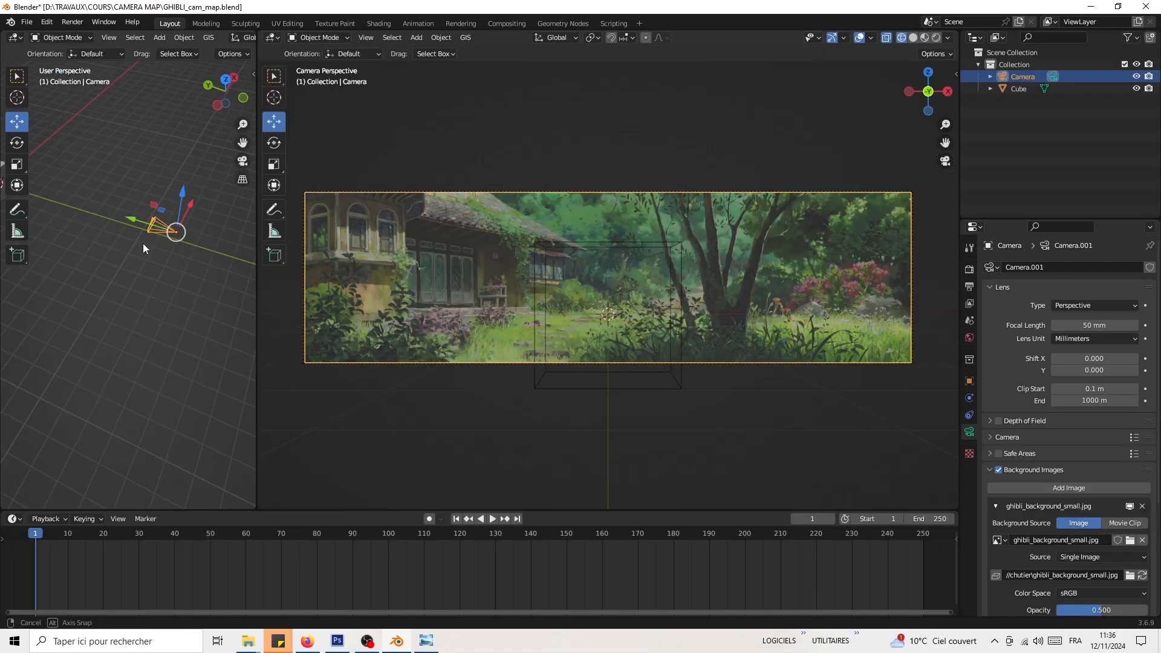
Step: Add a plane mesh at the scene origin and widen the scene viewport
{"action": "middle_click_drag", "start_coordinate": [143, 244], "coordinate": [175, 302], "text": "shift"}
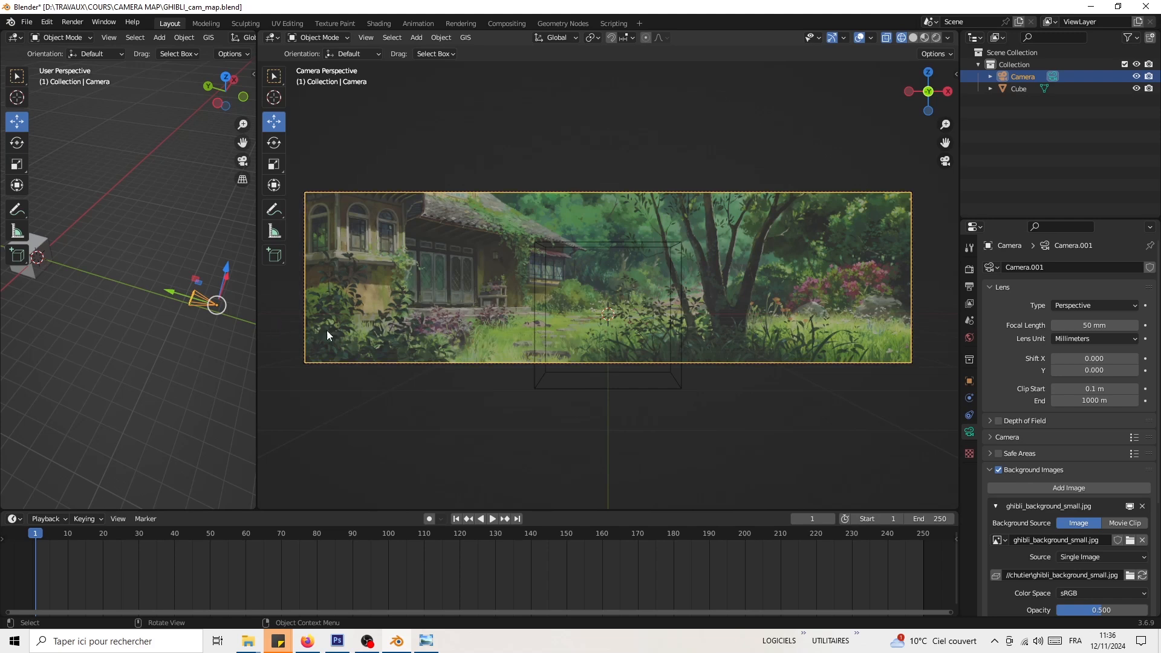
{"action": "middle_click_drag", "start_coordinate": [104, 355], "coordinate": [73, 319]}
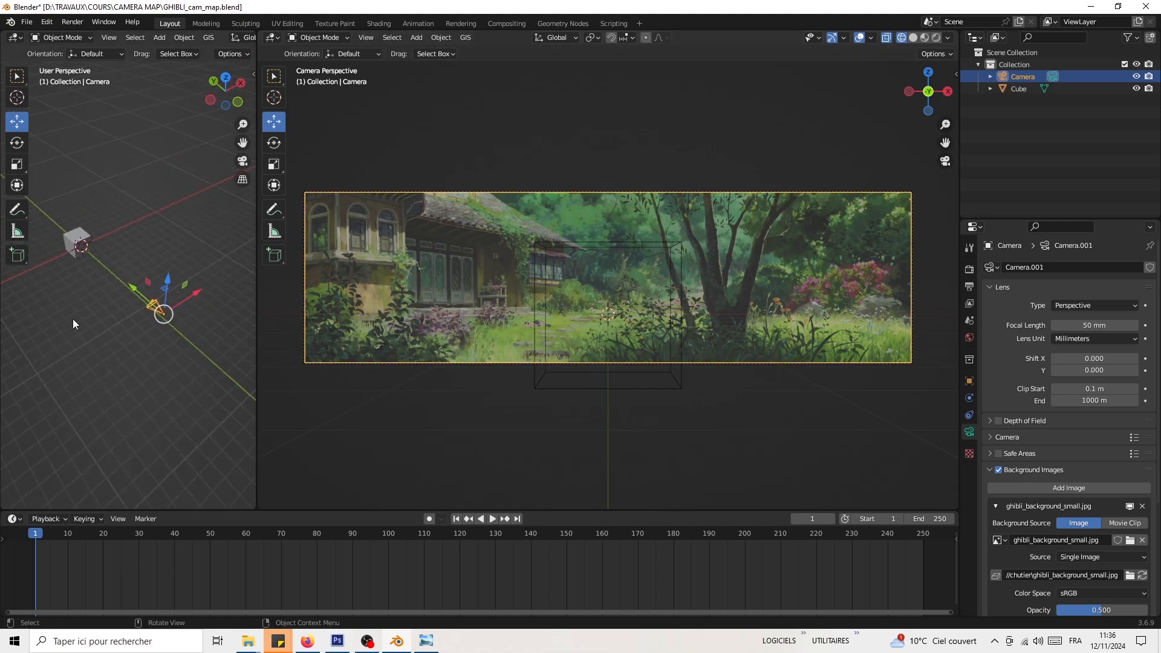
{"action": "key", "text": "shift+a"}
{"action": "mouse_move", "coordinate": [88, 312]}
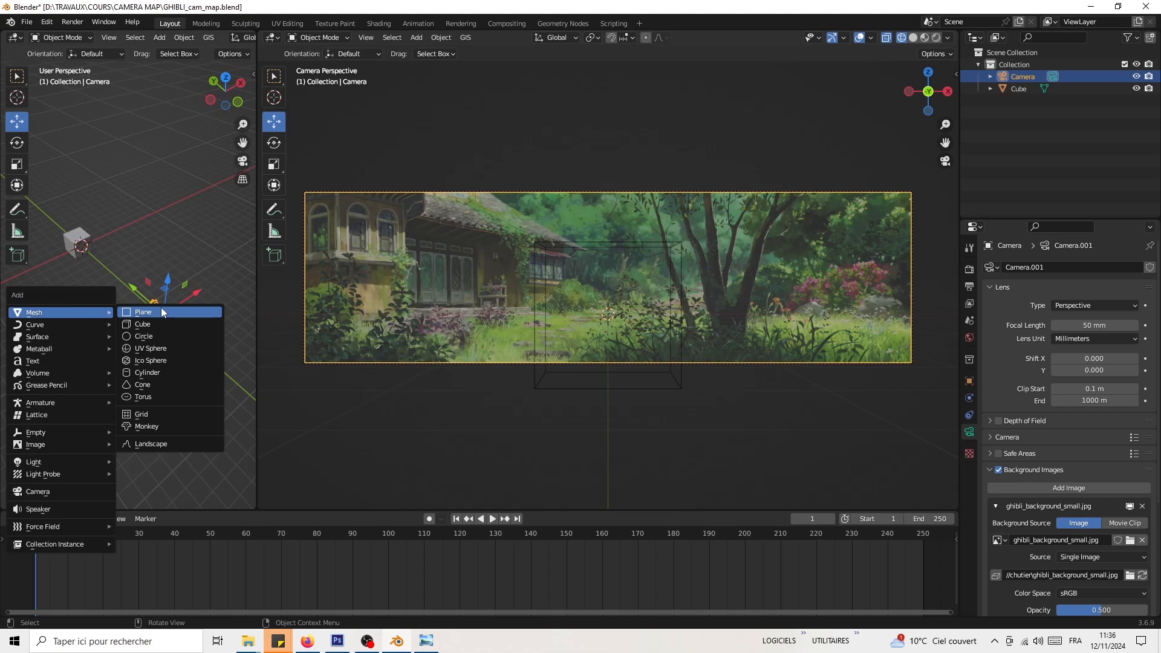
{"action": "left_click", "coordinate": [143, 312]}
{"action": "middle_click_drag", "start_coordinate": [134, 288], "coordinate": [104, 297]}
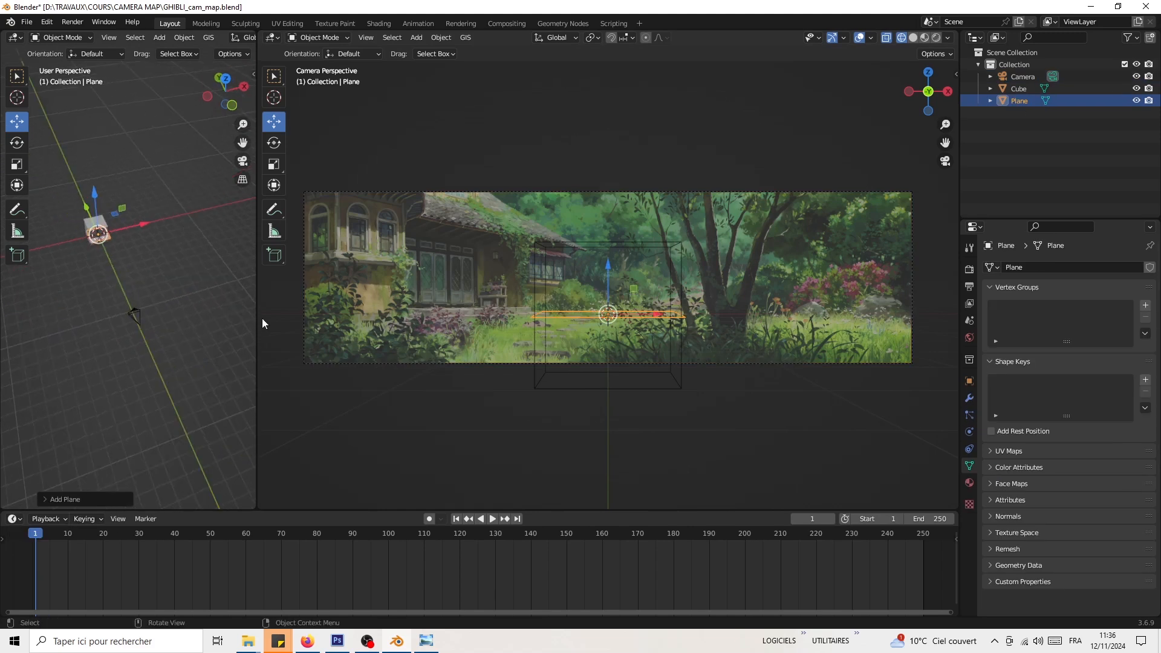
{"action": "left_click_drag", "start_coordinate": [256, 318], "coordinate": [518, 318]}
Step: Scale the plane up uniformly to about 16.5 m per side and show its transform values
{"action": "key", "text": "s"}
{"action": "left_click", "coordinate": [125, 272]}
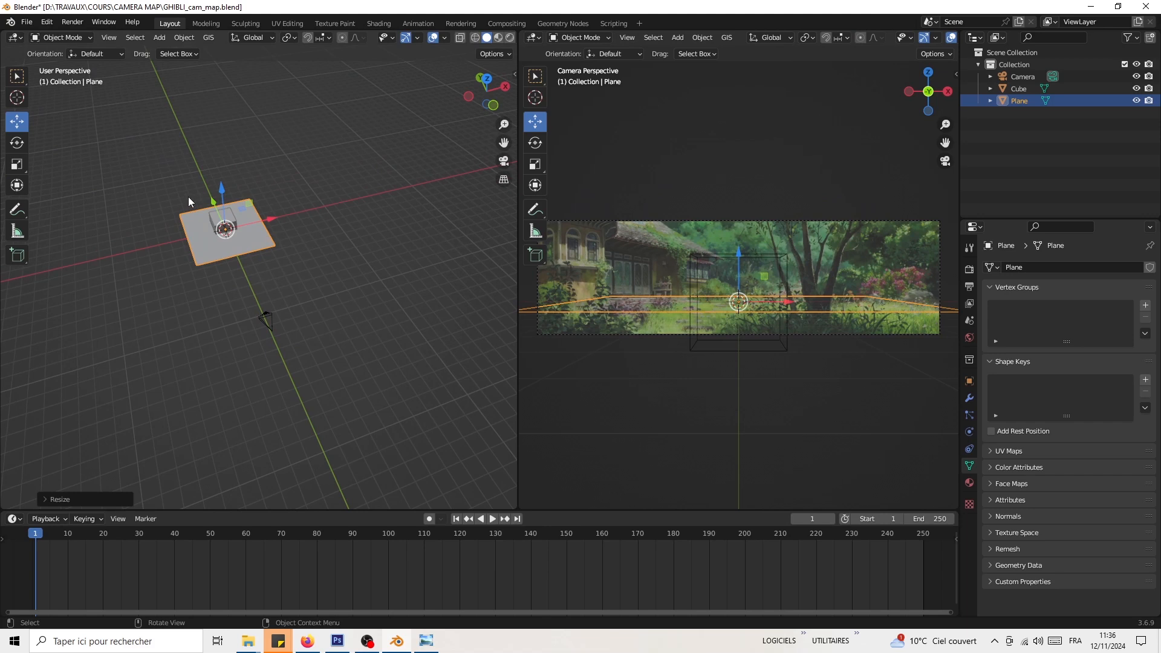
{"action": "key", "text": "n"}
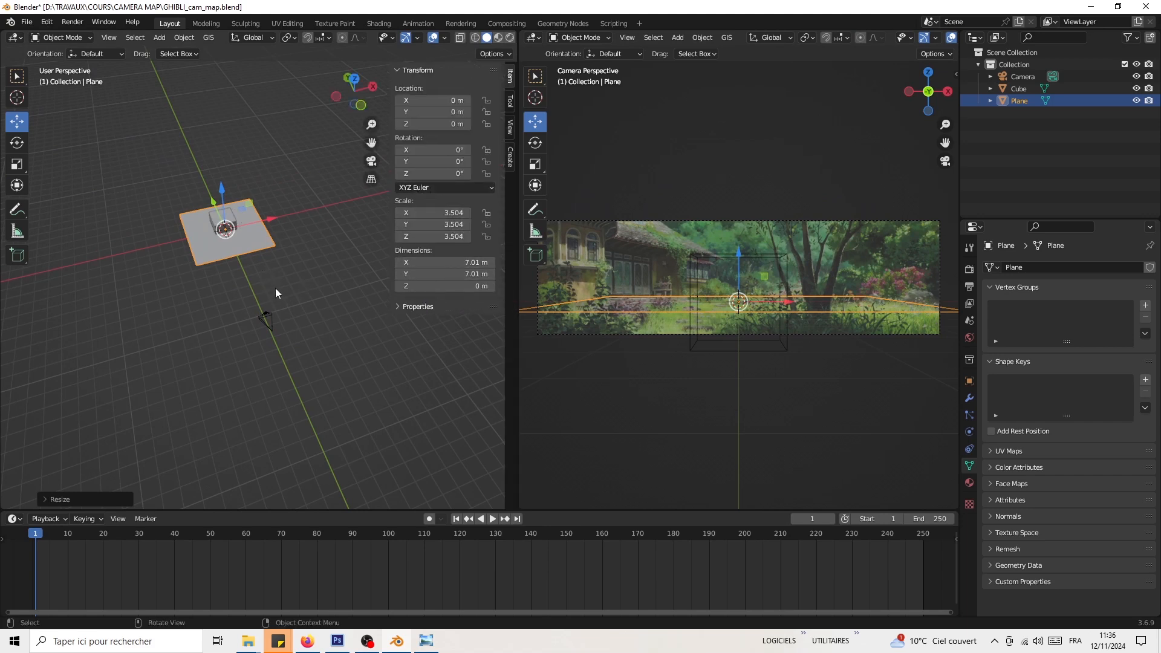
{"action": "key", "text": "s"}
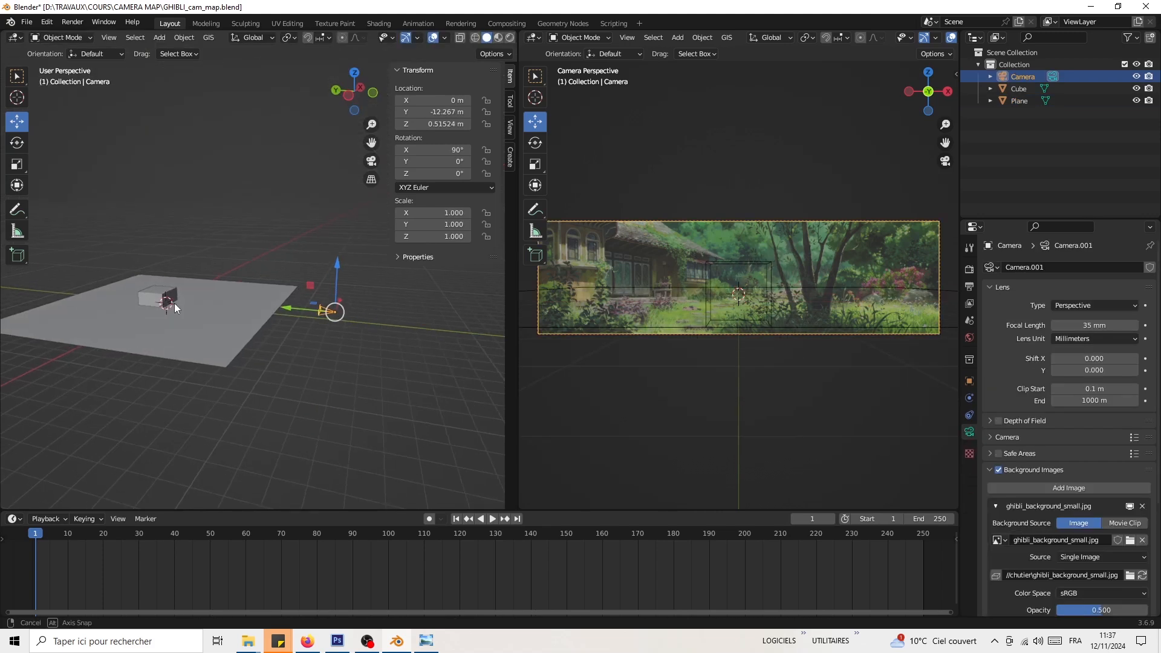
Step: Subdivide the ground plane's mesh and increase the number of cuts
{"action": "left_click", "coordinate": [220, 302]}
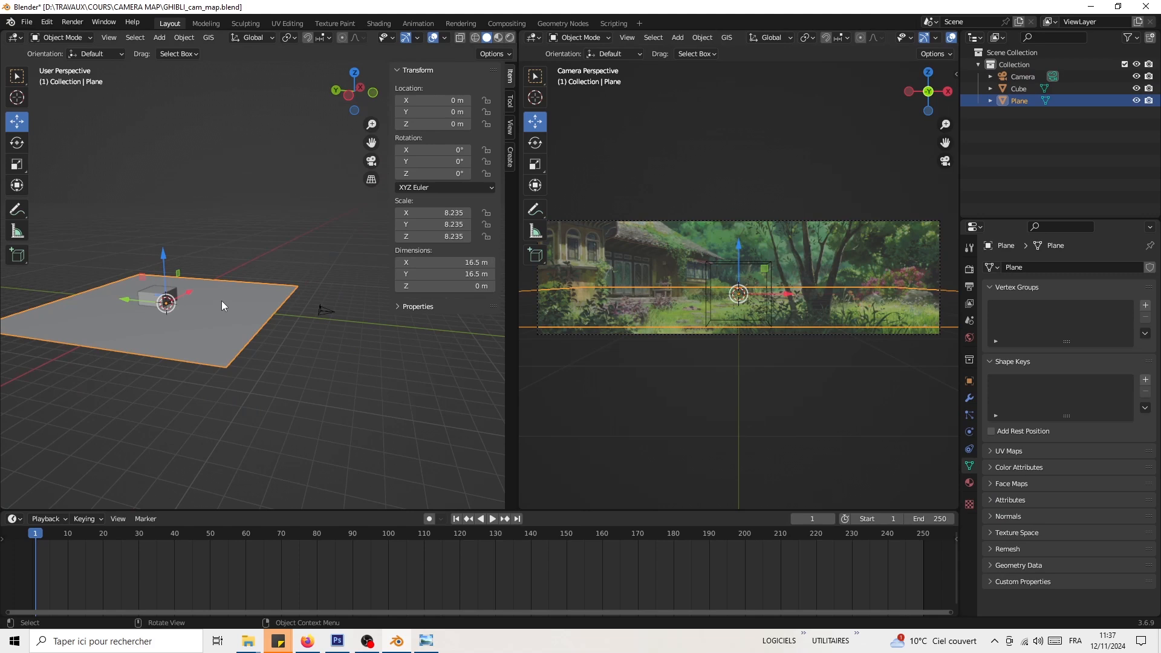
{"action": "middle_click_drag", "start_coordinate": [187, 326], "coordinate": [238, 341]}
{"action": "middle_click_drag", "start_coordinate": [222, 252], "coordinate": [60, 348]}
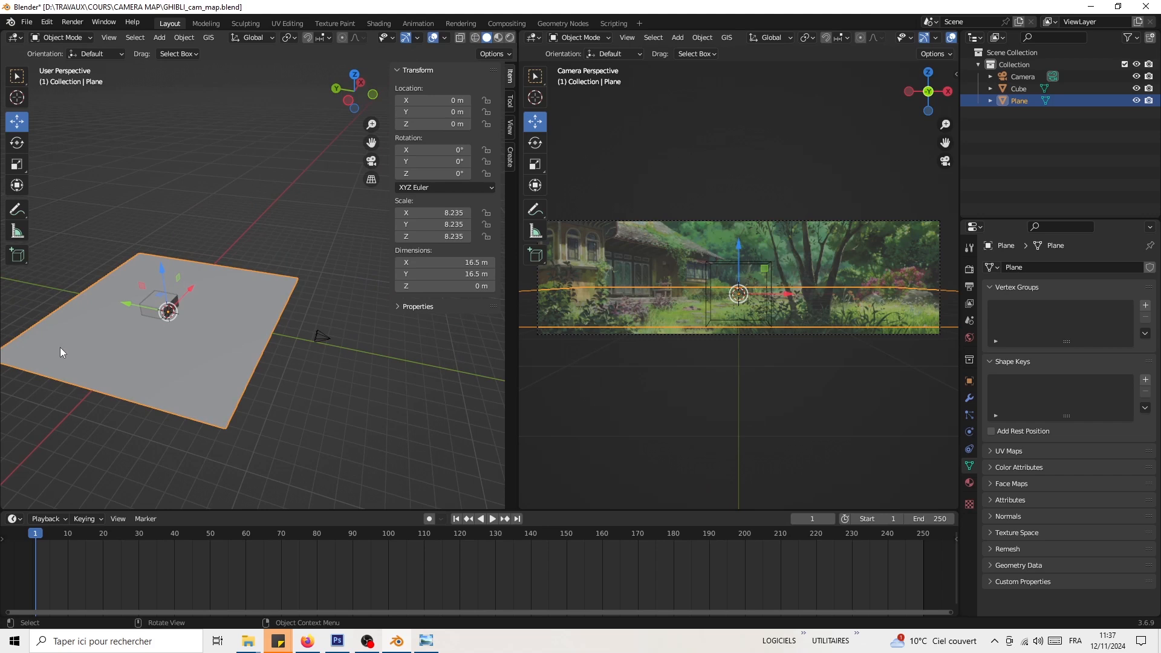
{"action": "middle_click_drag", "start_coordinate": [140, 363], "coordinate": [211, 418]}
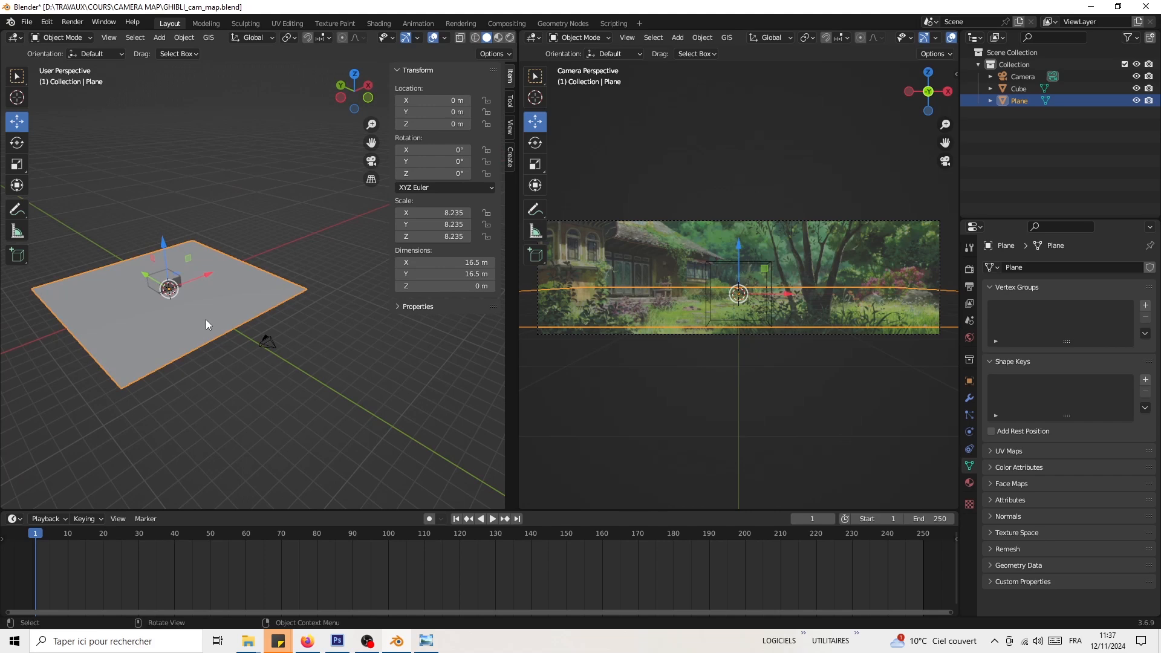
{"action": "middle_click_drag", "start_coordinate": [262, 311], "coordinate": [276, 334]}
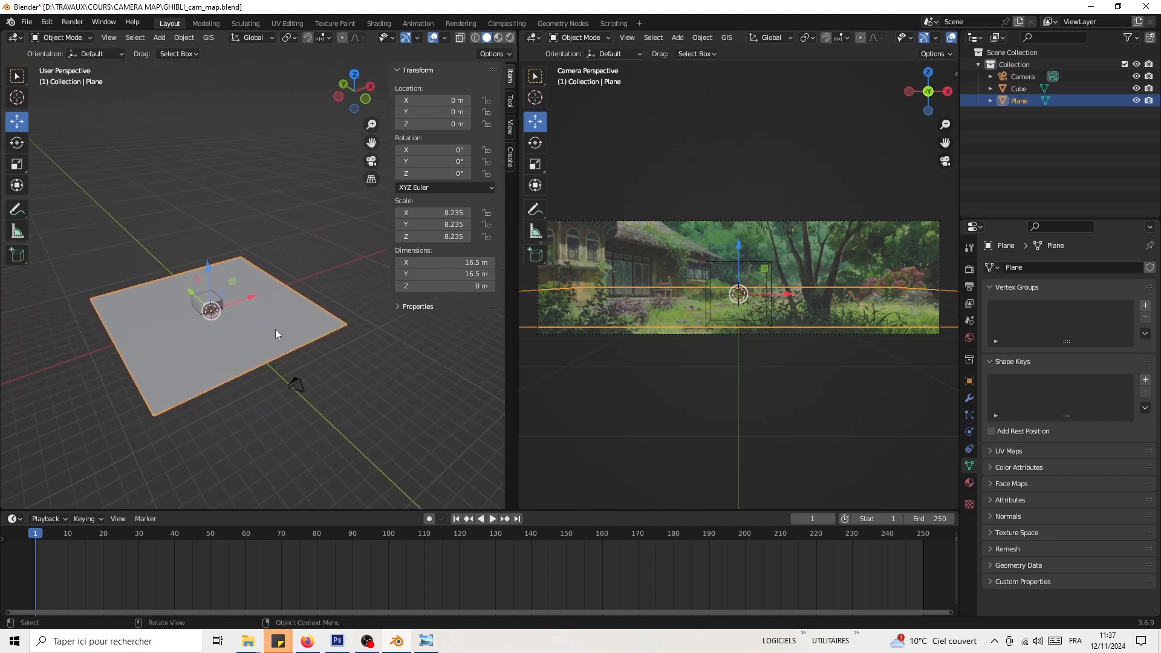
{"action": "key", "text": "Tab"}
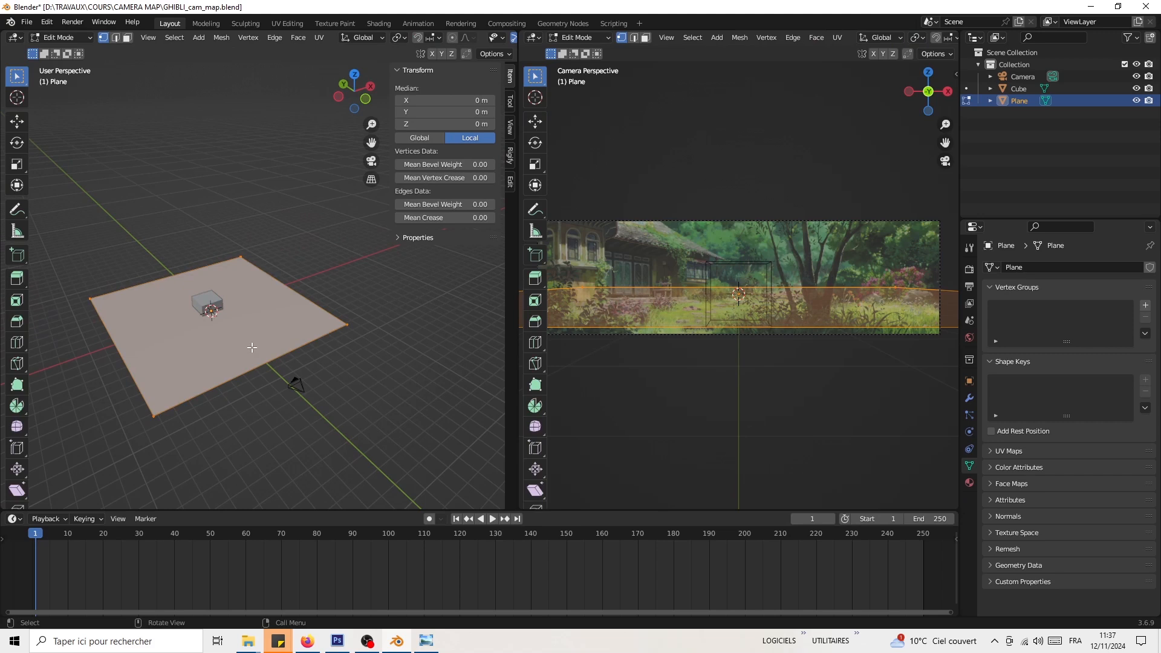
{"action": "middle_click_drag", "start_coordinate": [225, 346], "coordinate": [254, 343]}
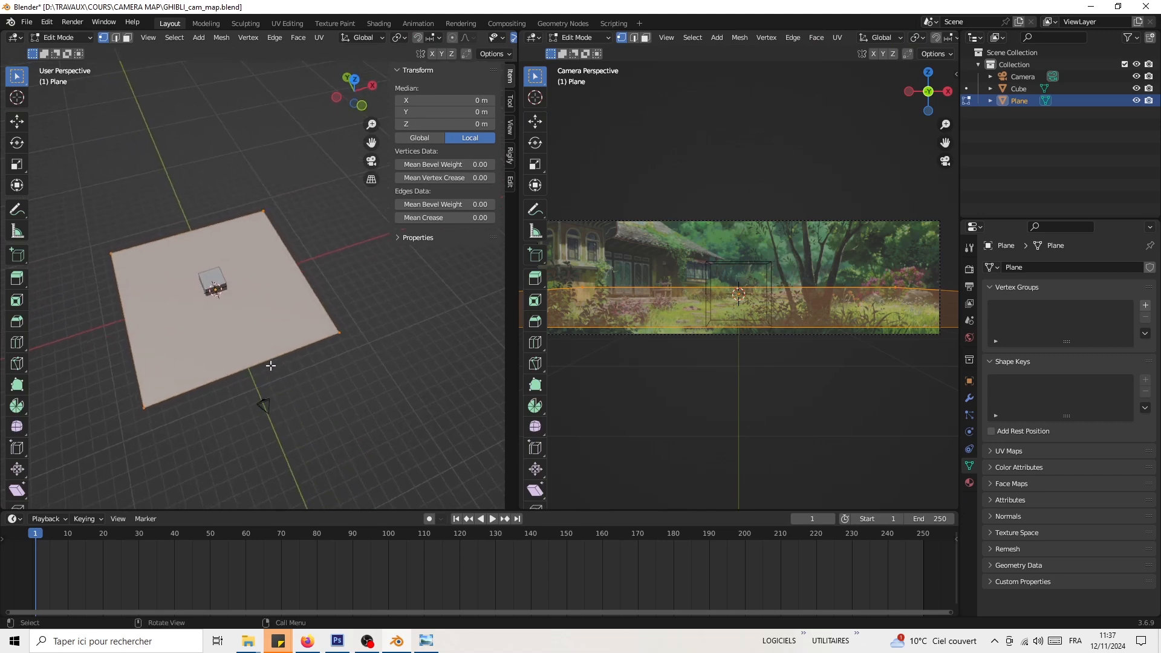
{"action": "right_click", "coordinate": [242, 320]}
{"action": "left_click", "coordinate": [192, 338]}
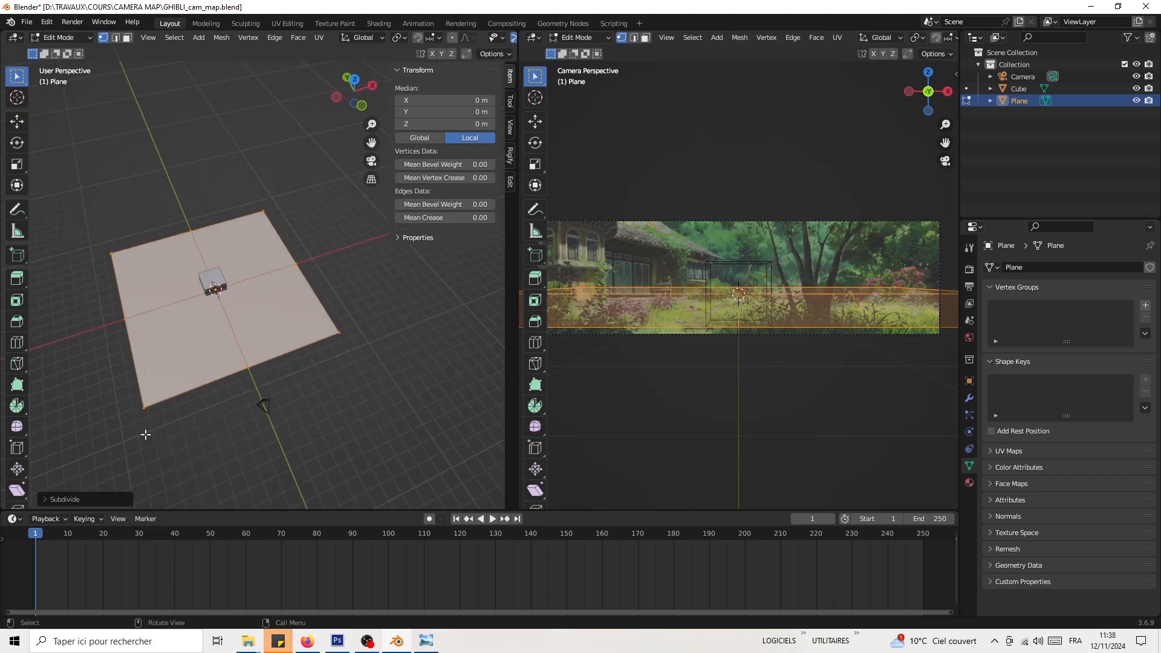
{"action": "left_click", "coordinate": [196, 415]}
{"action": "left_click", "coordinate": [197, 415]}
{"action": "left_click", "coordinate": [196, 415]}
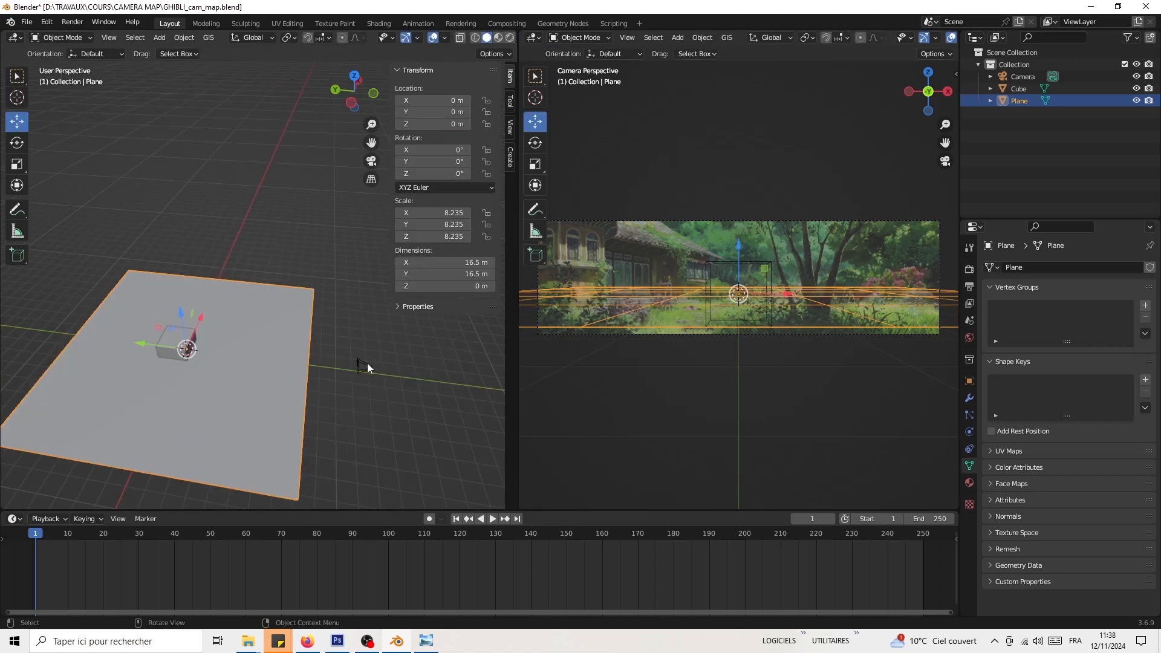
Step: Lower the camera to a height of about 0.39 m and enlarge the camera viewport to compare the geometry with the painting
{"action": "left_click", "coordinate": [367, 363]}
{"action": "middle_click_drag", "start_coordinate": [368, 363], "coordinate": [416, 380]}
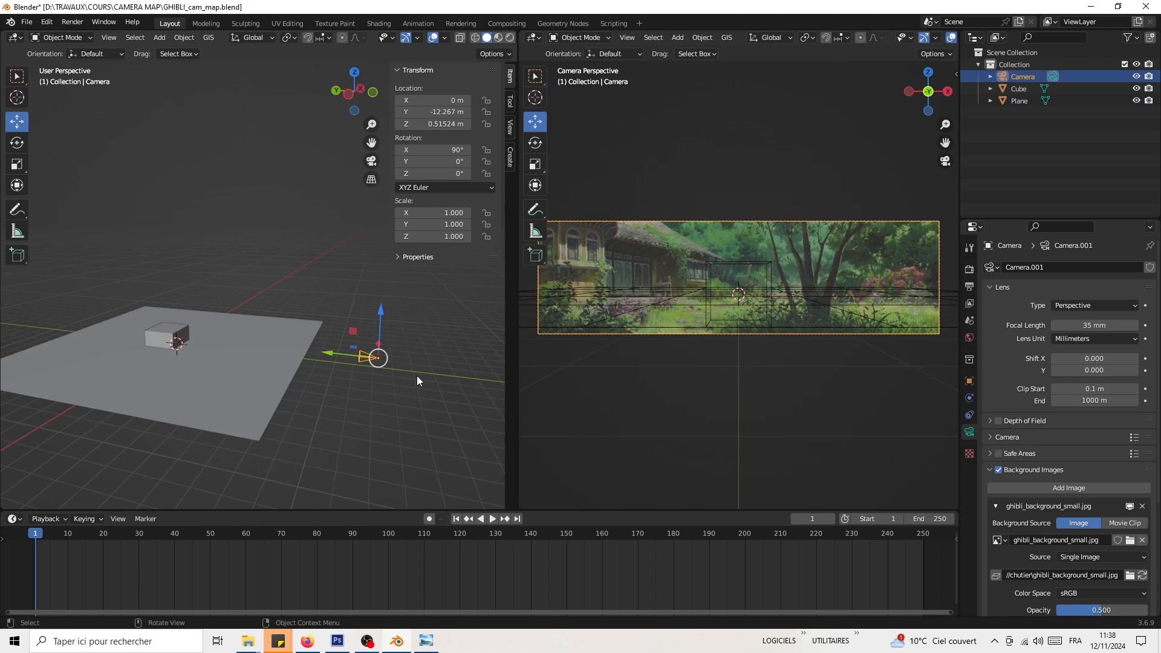
{"action": "left_click_drag", "start_coordinate": [381, 326], "coordinate": [381, 324]}
{"action": "middle_click_drag", "start_coordinate": [326, 404], "coordinate": [336, 345]}
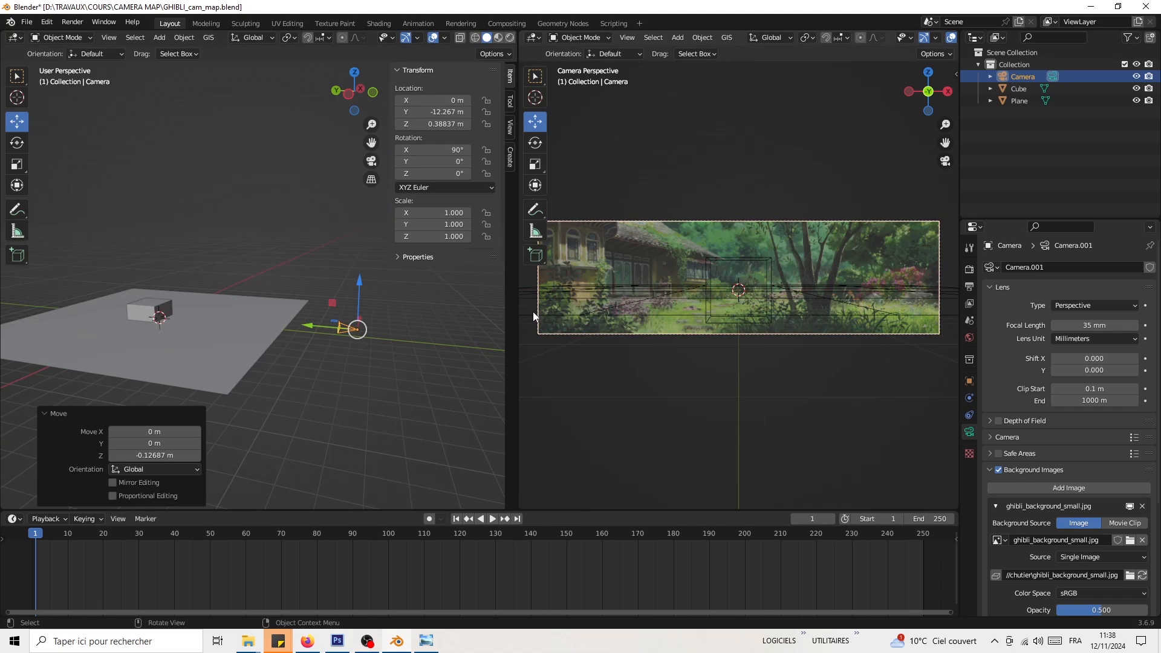
{"action": "left_click_drag", "start_coordinate": [520, 306], "coordinate": [119, 305]}
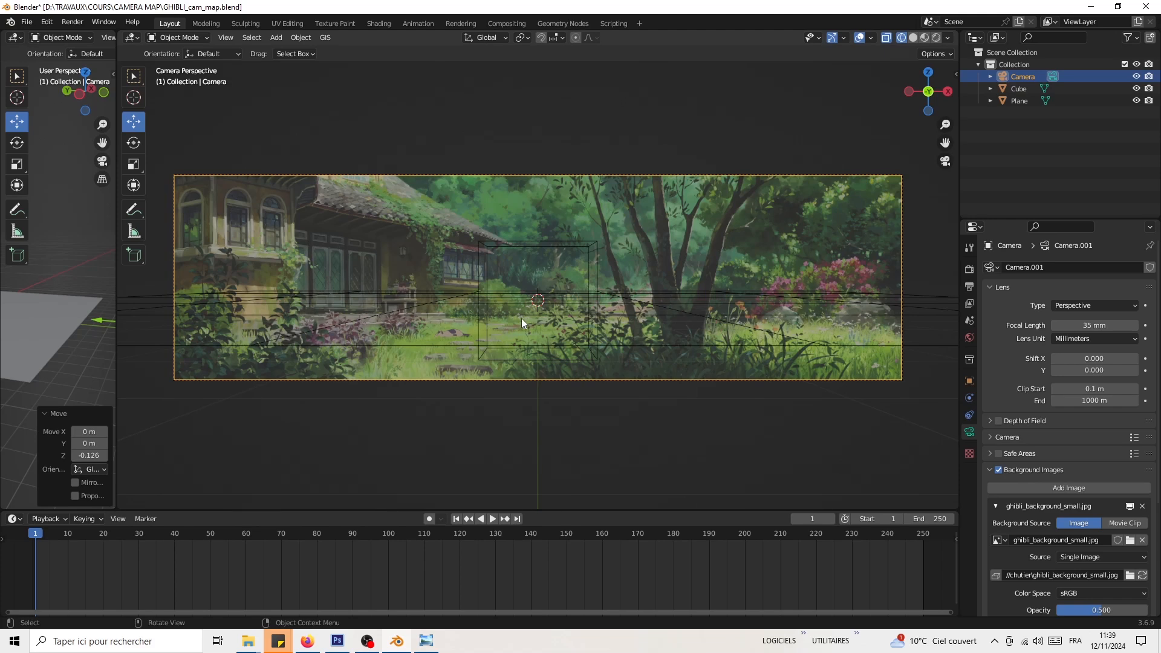
{"action": "left_click_drag", "start_coordinate": [117, 343], "coordinate": [335, 343]}
Step: Move the camera back to about -15.4 m along Y and the ground plane to about -4.3 m along Y
{"action": "middle_click_drag", "start_coordinate": [218, 357], "coordinate": [132, 138]}
{"action": "left_click", "coordinate": [16, 143]}
{"action": "middle_click_drag", "start_coordinate": [197, 356], "coordinate": [239, 286]}
{"action": "left_click_drag", "start_coordinate": [242, 290], "coordinate": [244, 284]}
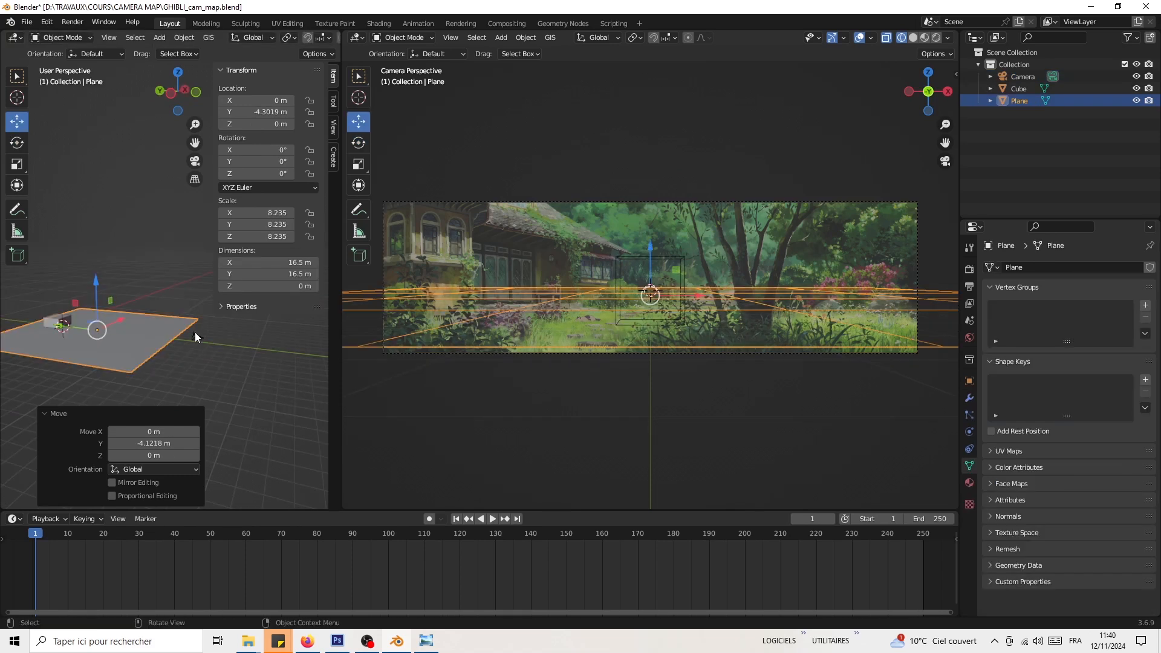
Step: Raise the camera along Z to a height of about 0.58 m
{"action": "left_click", "coordinate": [197, 332]}
{"action": "middle_click_drag", "start_coordinate": [219, 387], "coordinate": [227, 350]}
{"action": "scroll", "coordinate": [231, 318], "scroll_direction": "up", "scroll_amount": 4}
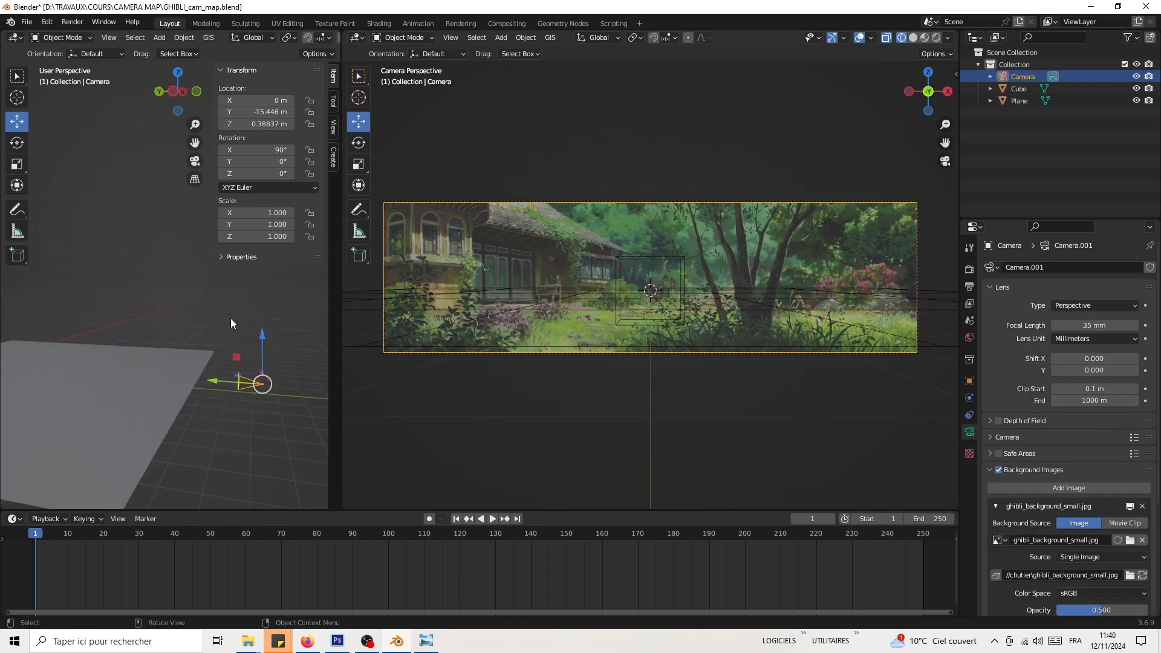
{"action": "left_click_drag", "start_coordinate": [266, 347], "coordinate": [265, 343]}
{"action": "mouse_move", "coordinate": [213, 348]}
{"action": "middle_mouse_down"}
{"action": "mouse_move", "coordinate": [231, 325]}
{"action": "mouse_move", "coordinate": [220, 340]}
{"action": "middle_mouse_up"}
Step: Tilt the camera about the global X axis to an X rotation of about 92.6°
{"action": "key", "text": "r"}
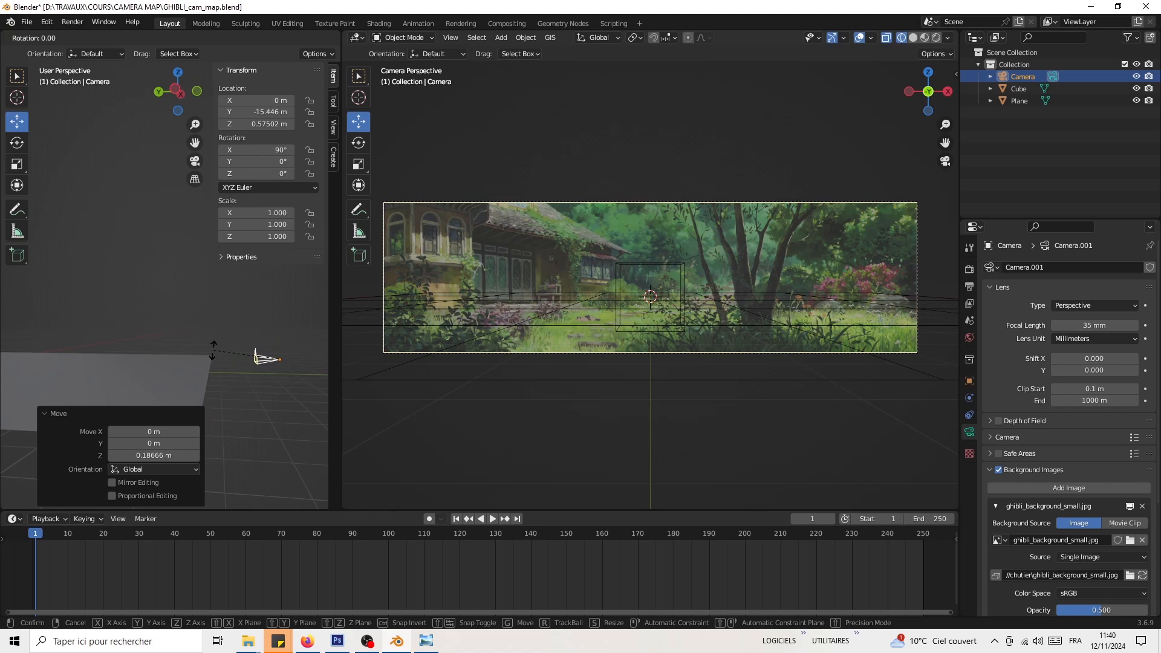
{"action": "key", "text": "z"}
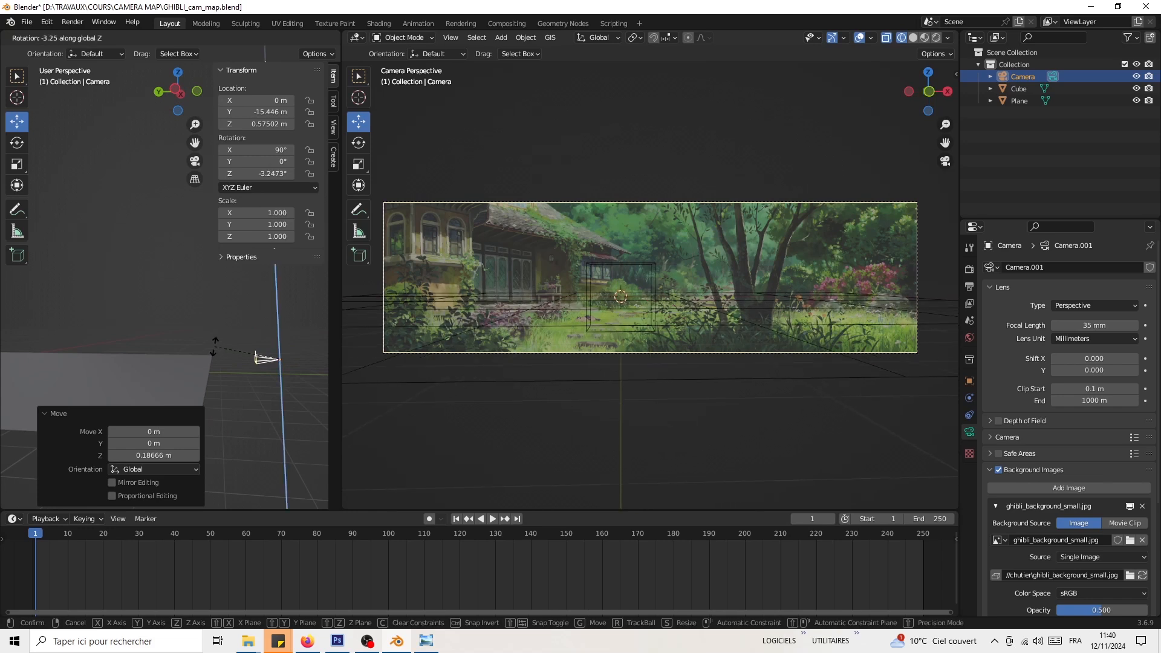
{"action": "key", "text": "y"}
{"action": "key", "text": "x"}
{"action": "left_click", "coordinate": [215, 344]}
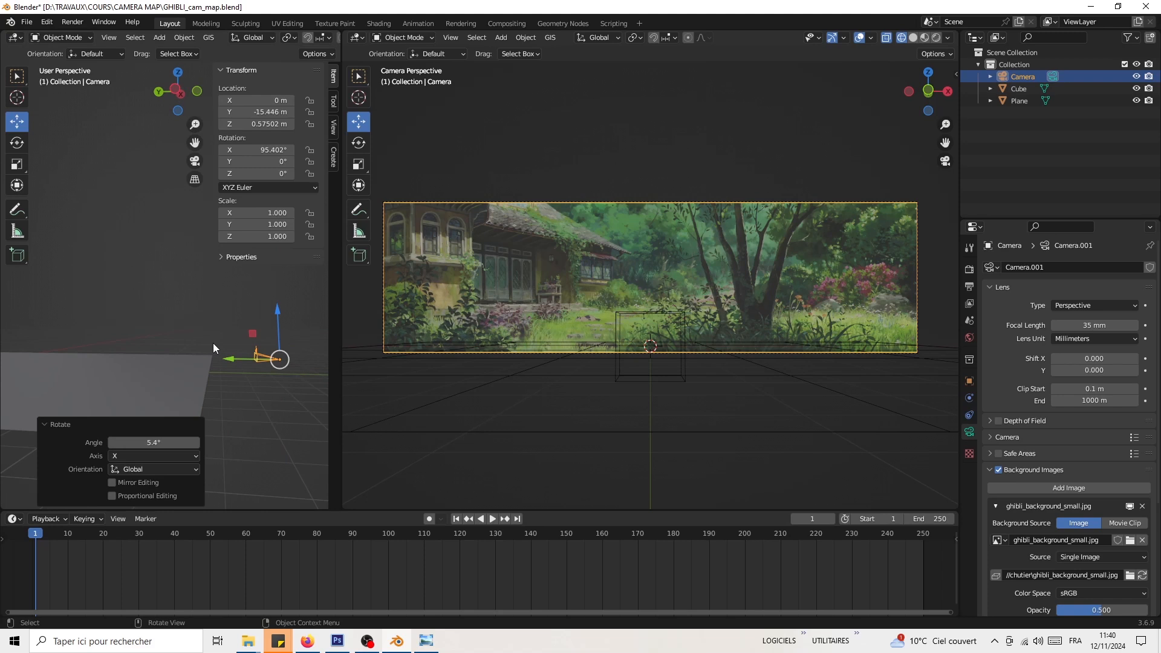
{"action": "key", "text": "r"}
{"action": "key", "text": "x"}
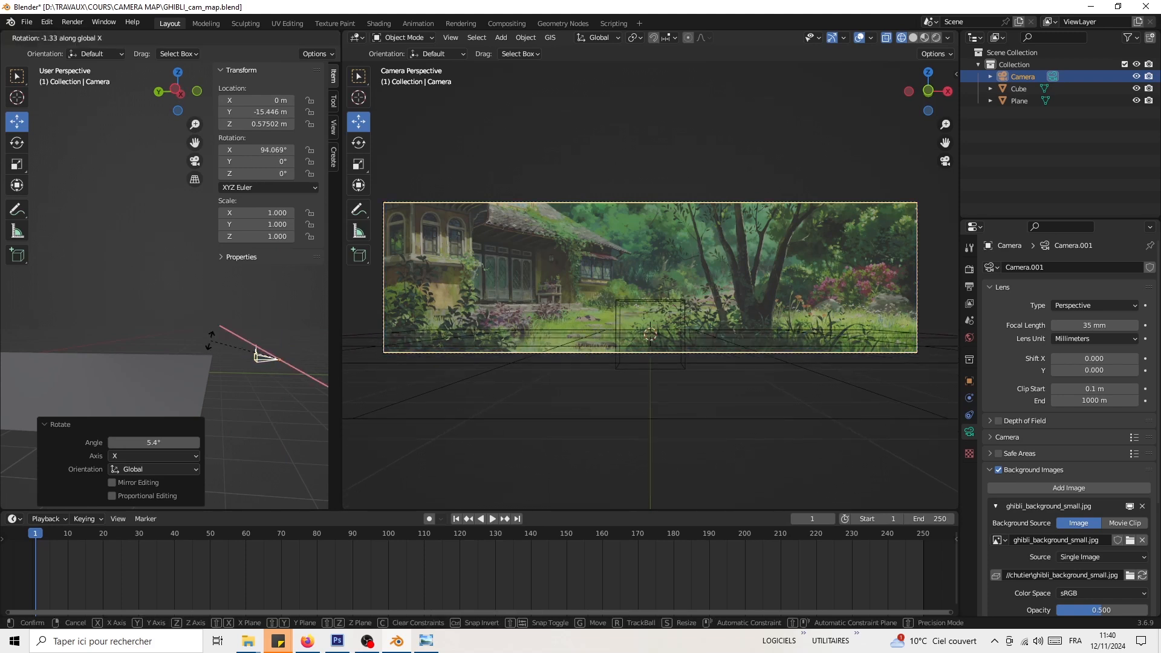
{"action": "left_click", "coordinate": [275, 322]}
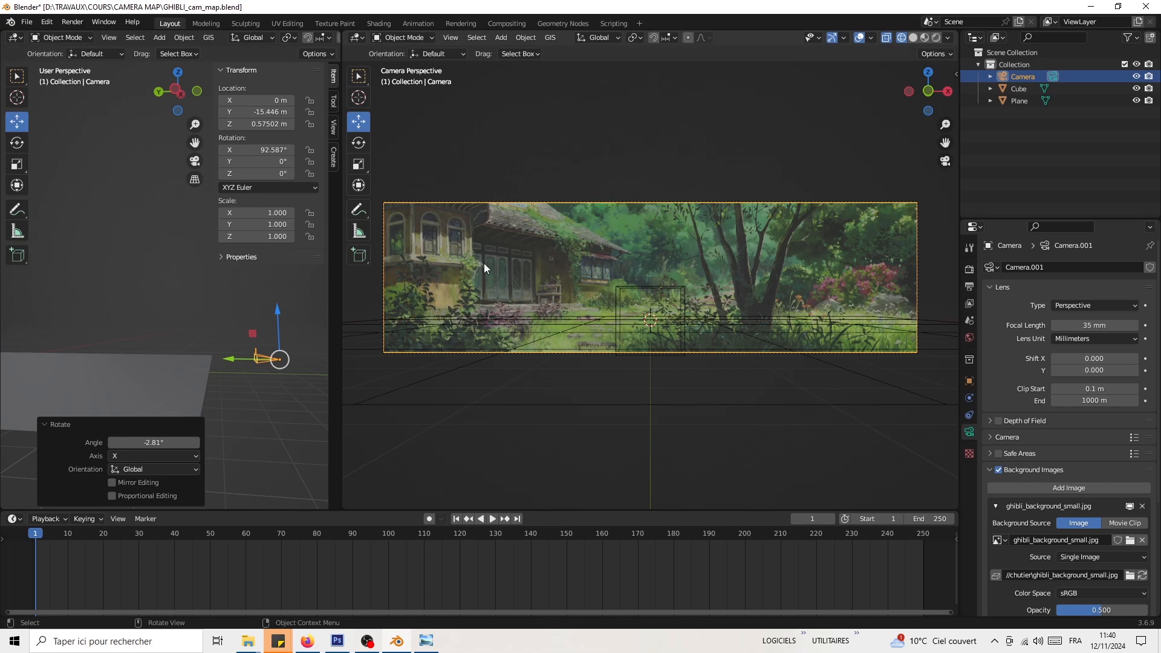
Step: Raise the cube along Z to about 1.02 m so its base rests on the ground plane
{"action": "middle_click_drag", "start_coordinate": [228, 376], "coordinate": [148, 338]}
{"action": "left_click", "coordinate": [148, 337]}
{"action": "middle_click_drag", "start_coordinate": [227, 354], "coordinate": [111, 332]}
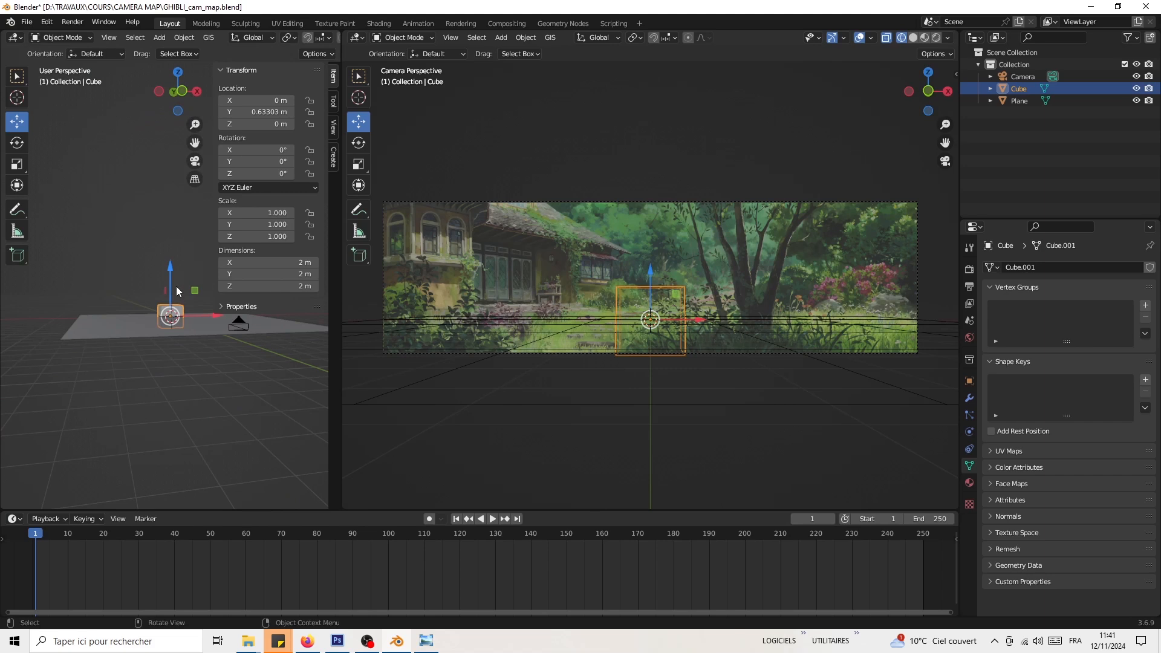
{"action": "left_click_drag", "start_coordinate": [173, 285], "coordinate": [170, 267]}
{"action": "scroll", "coordinate": [189, 238], "scroll_direction": "up", "scroll_amount": 5}
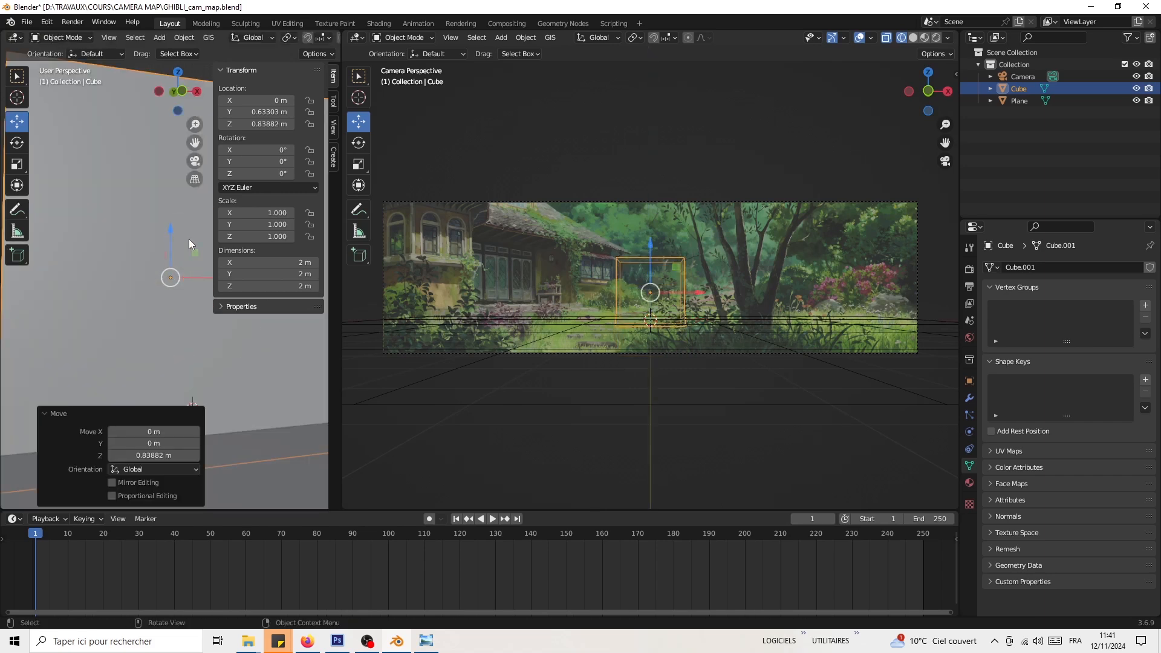
{"action": "scroll", "coordinate": [158, 348], "scroll_direction": "down", "scroll_amount": 4}
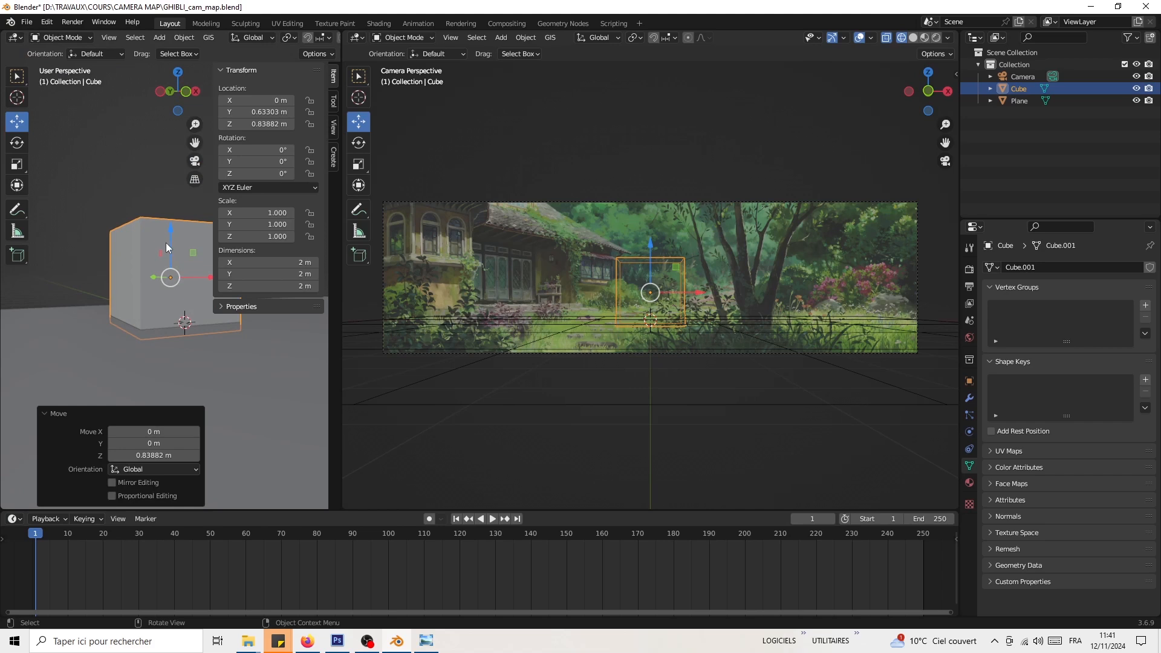
{"action": "left_click_drag", "start_coordinate": [172, 241], "coordinate": [172, 233]}
{"action": "scroll", "coordinate": [177, 324], "scroll_direction": "down", "scroll_amount": 4}
{"action": "middle_click_drag", "start_coordinate": [178, 330], "coordinate": [132, 379]}
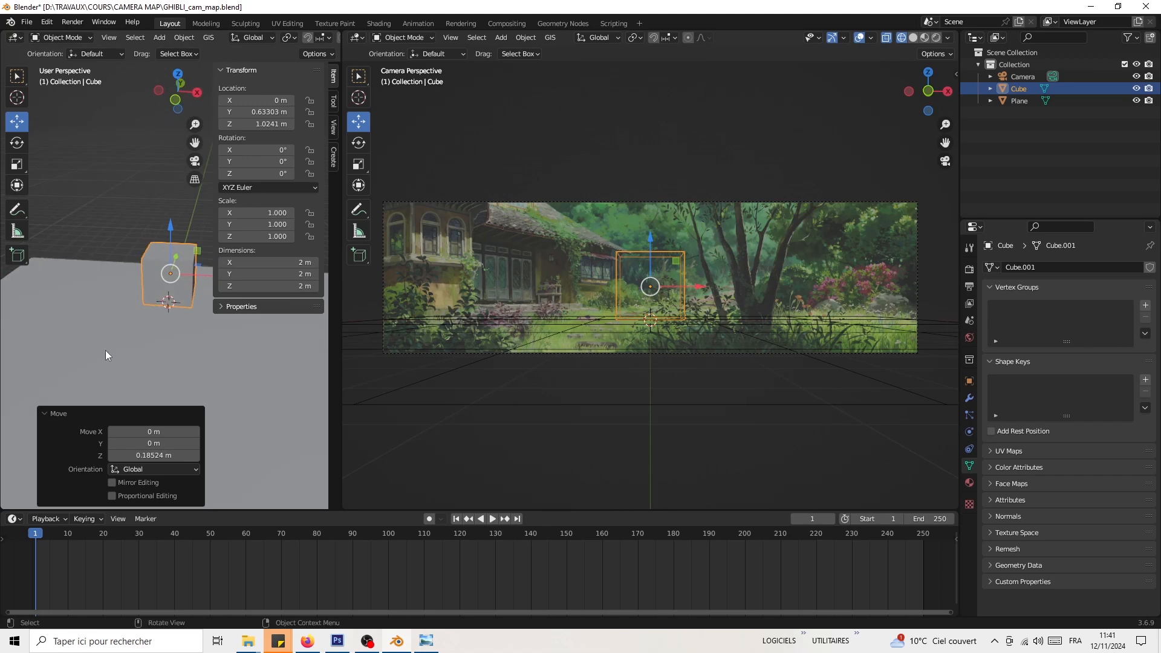
Step: Set the cube's dimensions to 2.4 m in X, 2.6 m in Y and 4 m in Z
{"action": "middle_click_drag", "start_coordinate": [115, 282], "coordinate": [131, 270]}
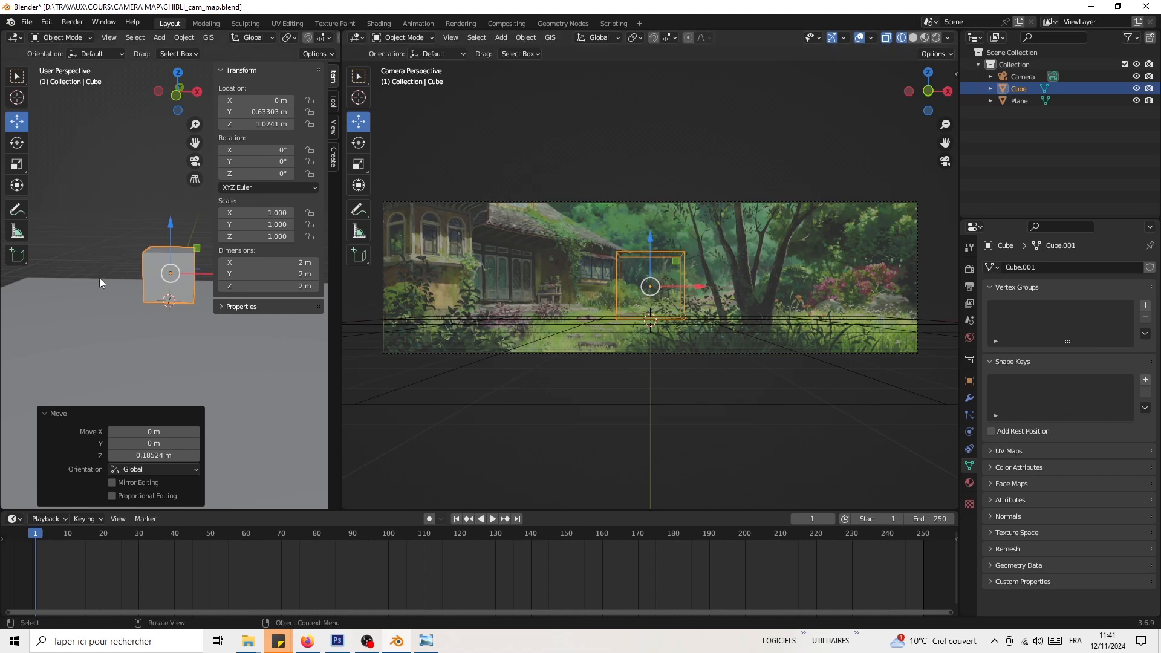
{"action": "left_click", "coordinate": [269, 261]}
{"action": "type", "text": "2.7"}
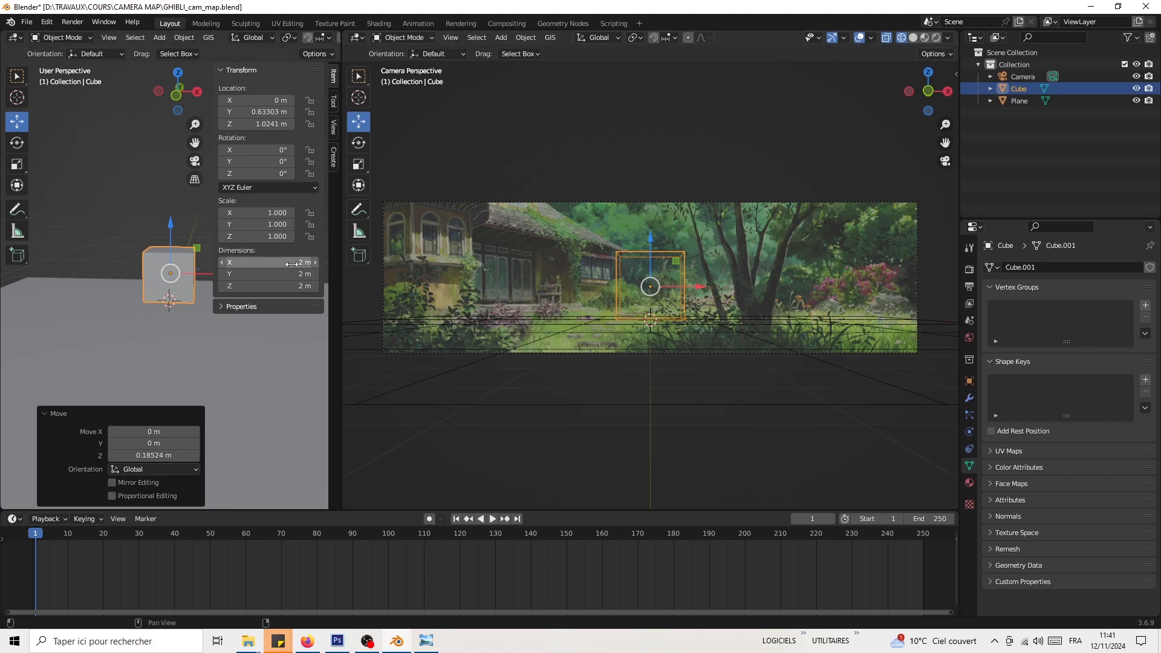
{"action": "key", "text": "Return"}
{"action": "left_click_drag", "start_coordinate": [291, 263], "coordinate": [272, 263]}
{"action": "left_click_drag", "start_coordinate": [290, 274], "coordinate": [327, 274]}
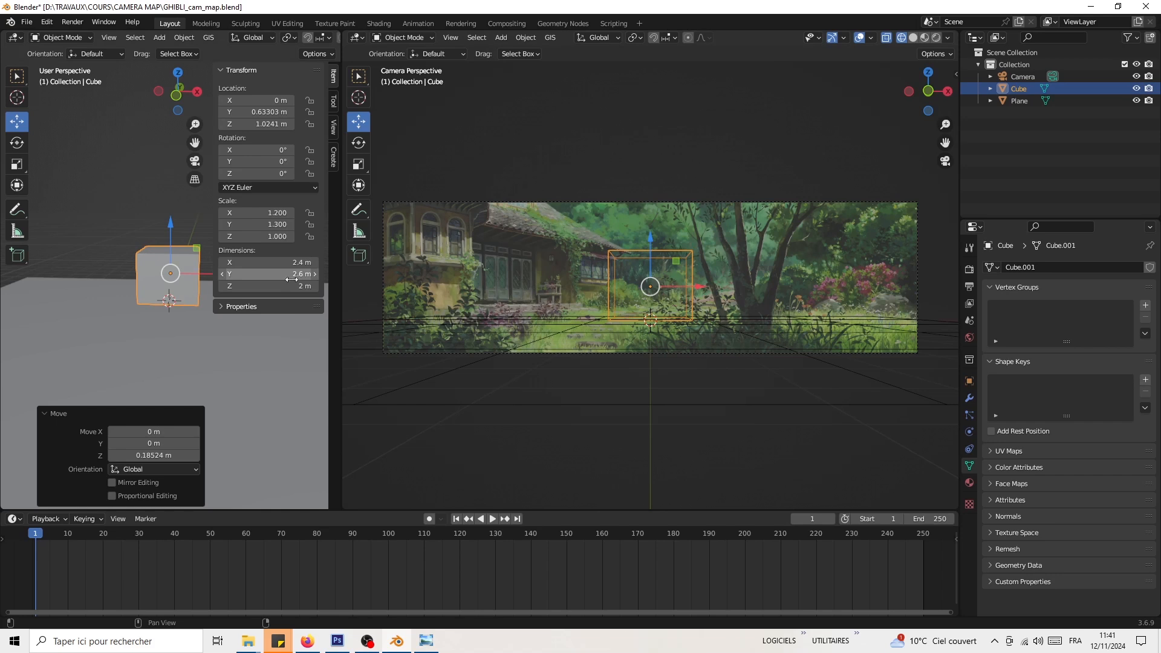
{"action": "left_click", "coordinate": [291, 287]}
{"action": "type", "text": "4"}
{"action": "key", "text": "Return"}
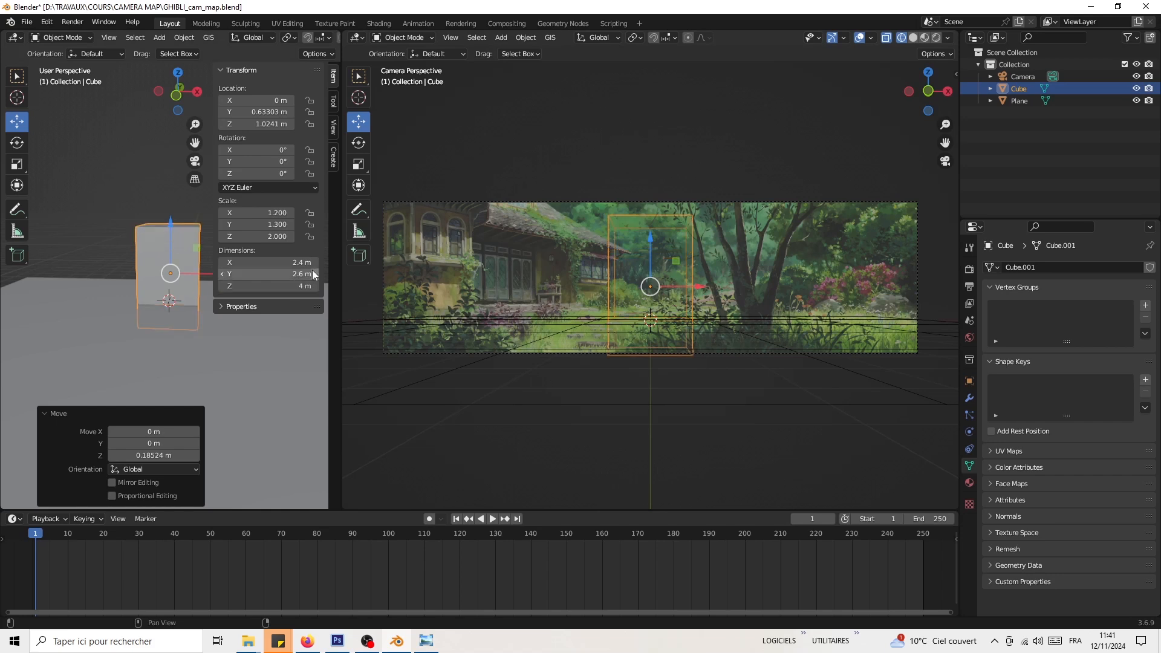
Step: Raise the box to about 1.97 m in Z and stretch it along X to about 8 m wide
{"action": "mouse_move", "coordinate": [41, 270]}
{"action": "middle_mouse_down"}
{"action": "mouse_move", "coordinate": [59, 273]}
{"action": "mouse_move", "coordinate": [45, 280]}
{"action": "mouse_move", "coordinate": [31, 266]}
{"action": "middle_mouse_up"}
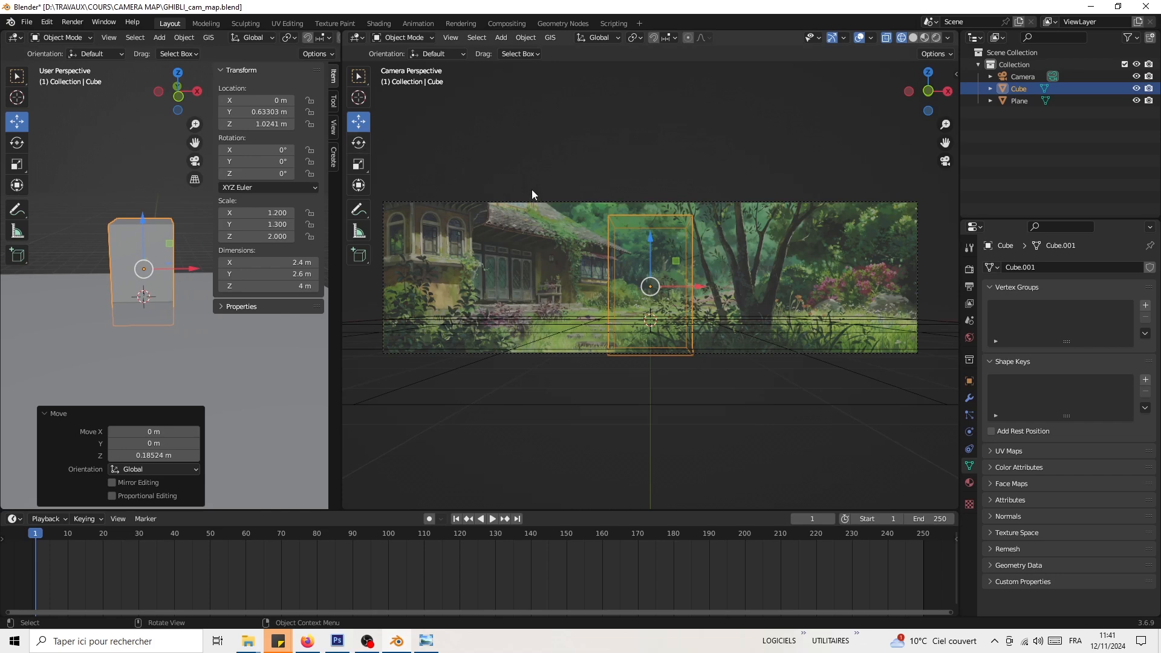
{"action": "left_click_drag", "start_coordinate": [112, 217], "coordinate": [111, 188]}
{"action": "key", "text": "s"}
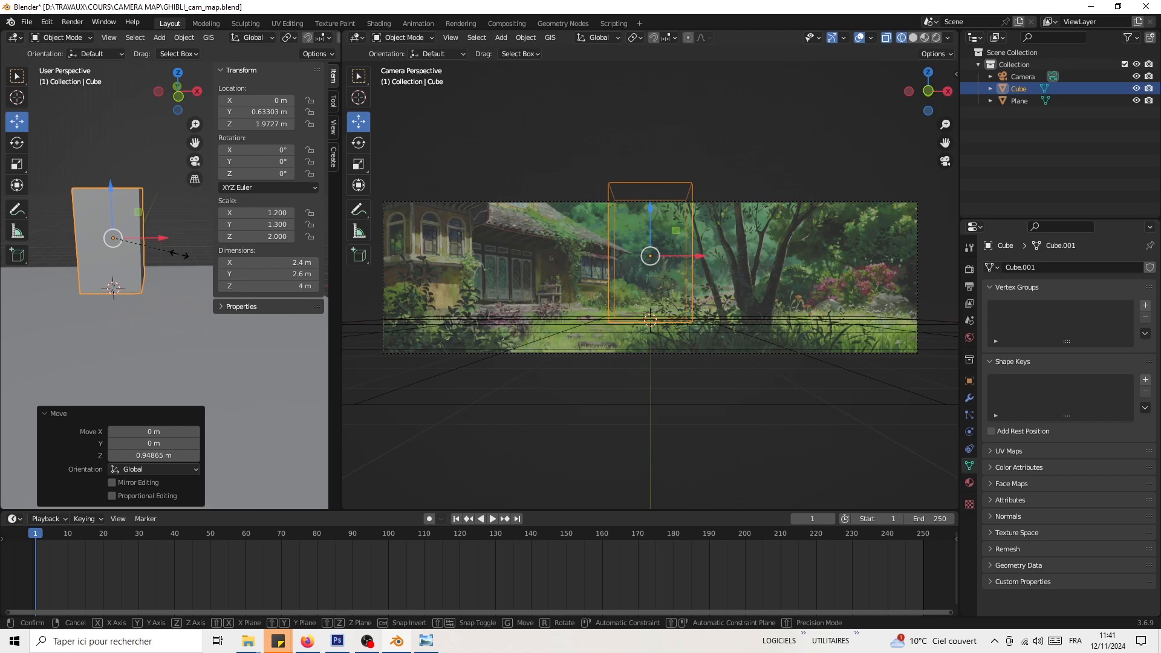
{"action": "key", "text": "x"}
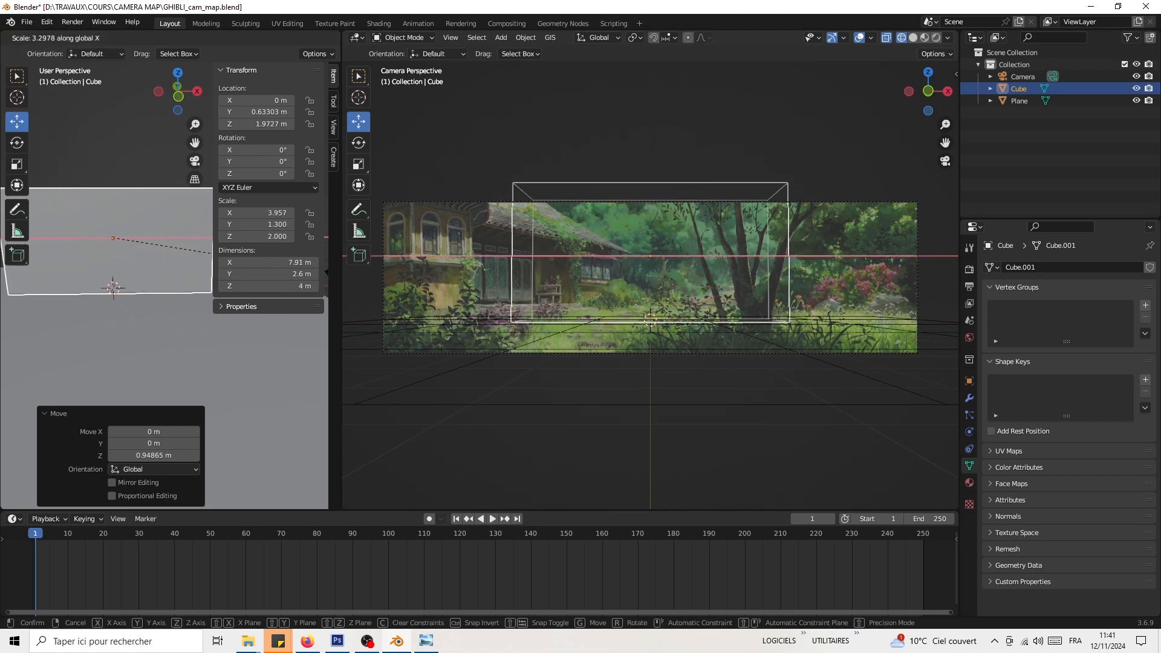
{"action": "left_click", "coordinate": [339, 273]}
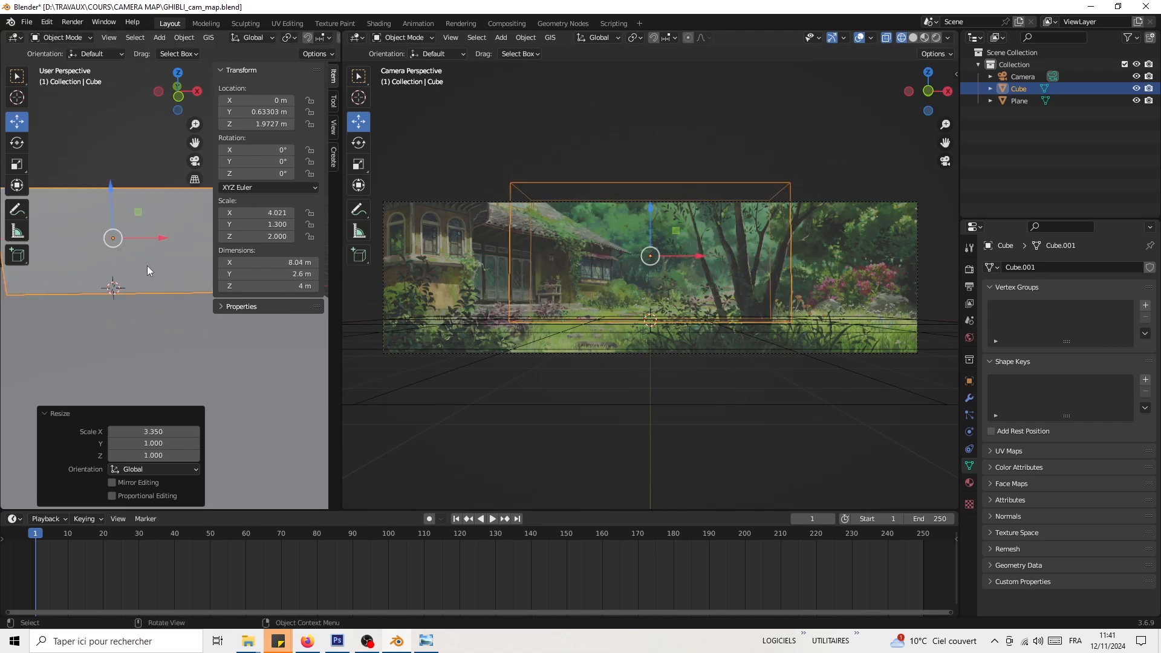
Step: Hide the transform values and add one vertical and one horizontal loop cut through the middle of the box's mesh
{"action": "key", "text": "n"}
{"action": "scroll", "coordinate": [147, 250], "scroll_direction": "down", "scroll_amount": 3}
{"action": "middle_click_drag", "start_coordinate": [181, 233], "coordinate": [19, 327]}
{"action": "mouse_move", "coordinate": [122, 342]}
{"action": "middle_mouse_down"}
{"action": "mouse_move", "coordinate": [173, 293]}
{"action": "mouse_move", "coordinate": [140, 321]}
{"action": "mouse_move", "coordinate": [140, 303]}
{"action": "mouse_move", "coordinate": [139, 347]}
{"action": "middle_mouse_up"}
{"action": "middle_click_drag", "start_coordinate": [133, 392], "coordinate": [156, 311]}
{"action": "key", "text": "Tab"}
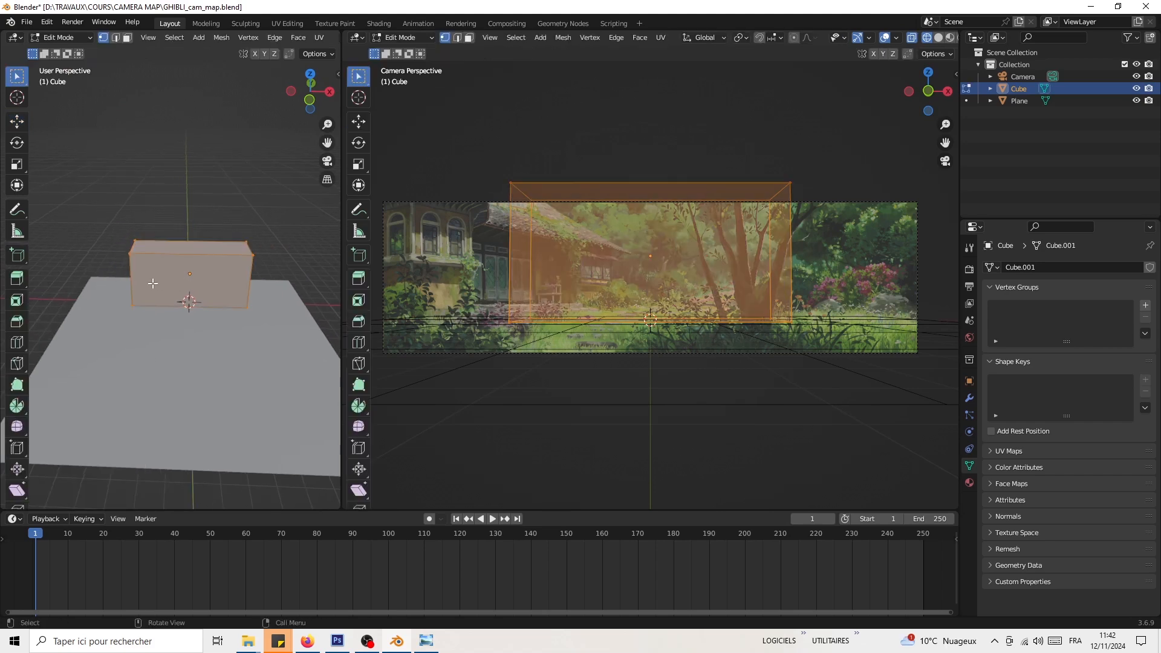
{"action": "left_click", "coordinate": [115, 38]}
{"action": "left_click", "coordinate": [18, 342]}
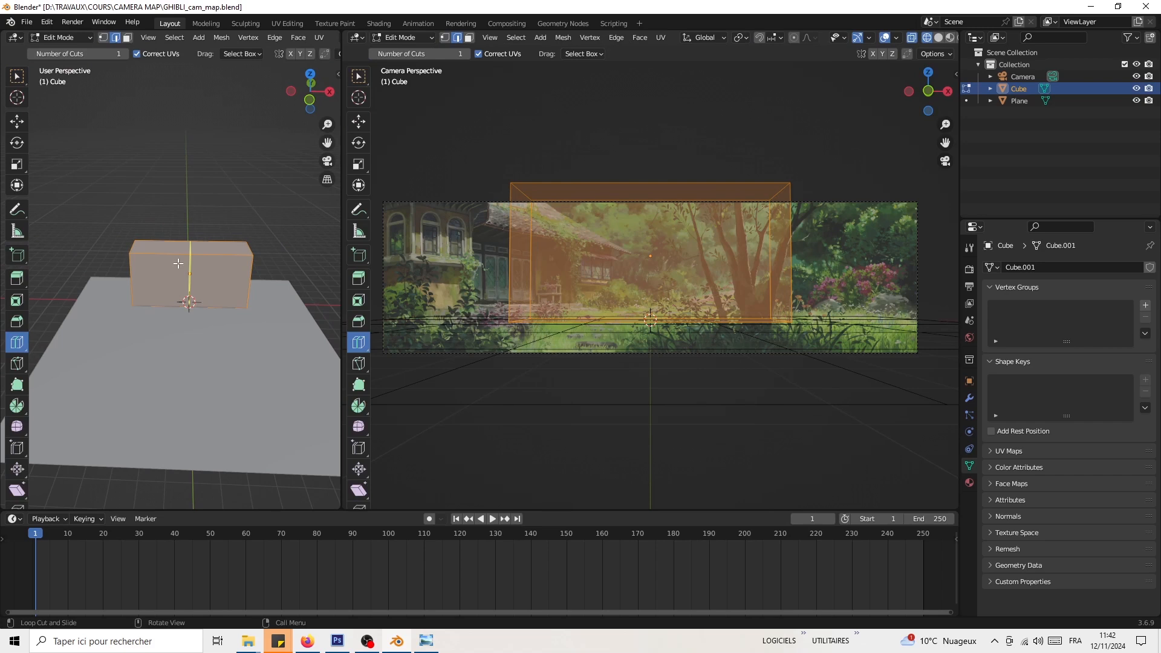
{"action": "left_click", "coordinate": [179, 262]}
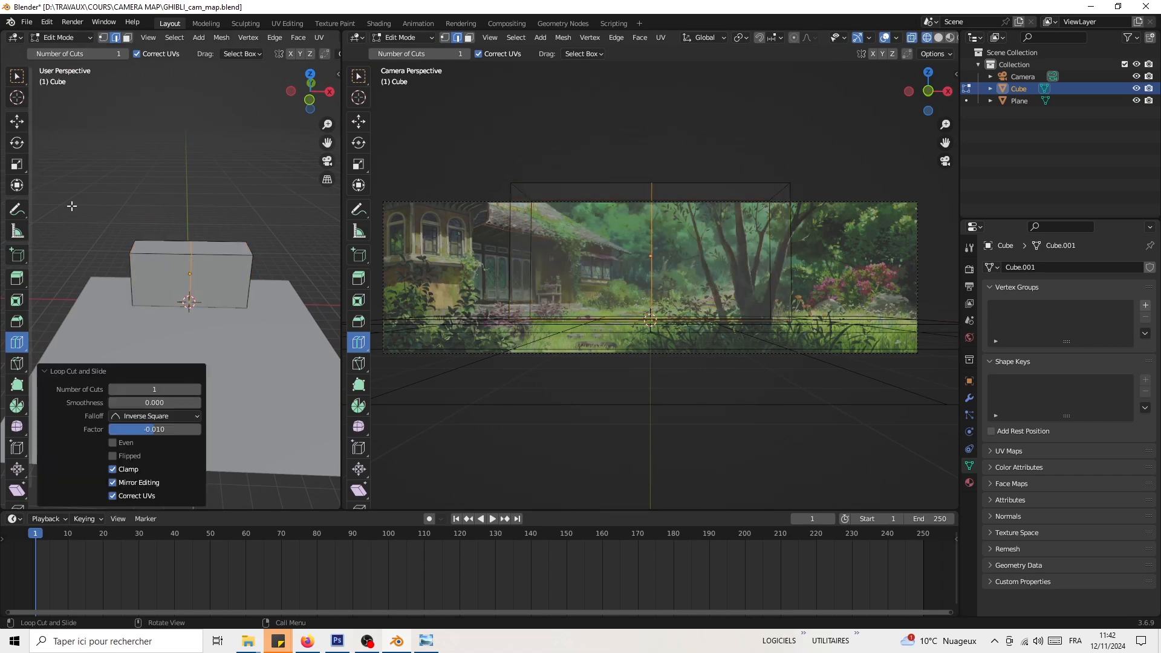
{"action": "left_click", "coordinate": [133, 280]}
{"action": "left_click", "coordinate": [13, 123]}
{"action": "middle_click_drag", "start_coordinate": [174, 214], "coordinate": [226, 194]}
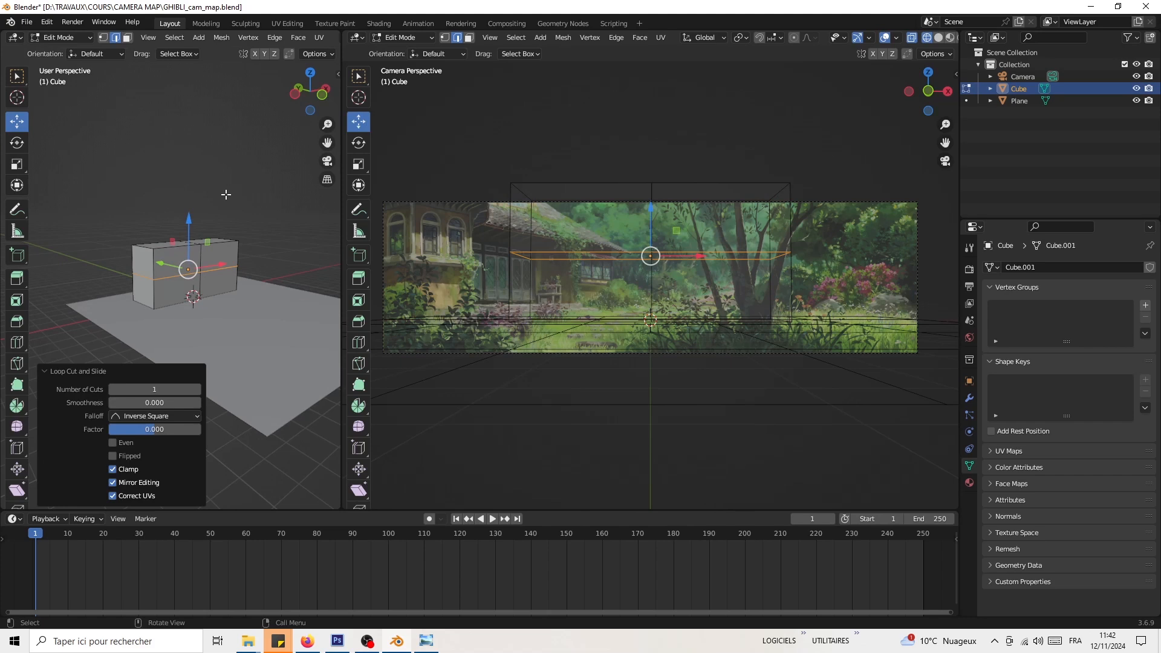
{"action": "key", "text": "Tab"}
{"action": "middle_click_drag", "start_coordinate": [163, 226], "coordinate": [133, 311]}
{"action": "middle_click_drag", "start_coordinate": [540, 227], "coordinate": [653, 190]}
{"action": "key", "text": "KP_0"}
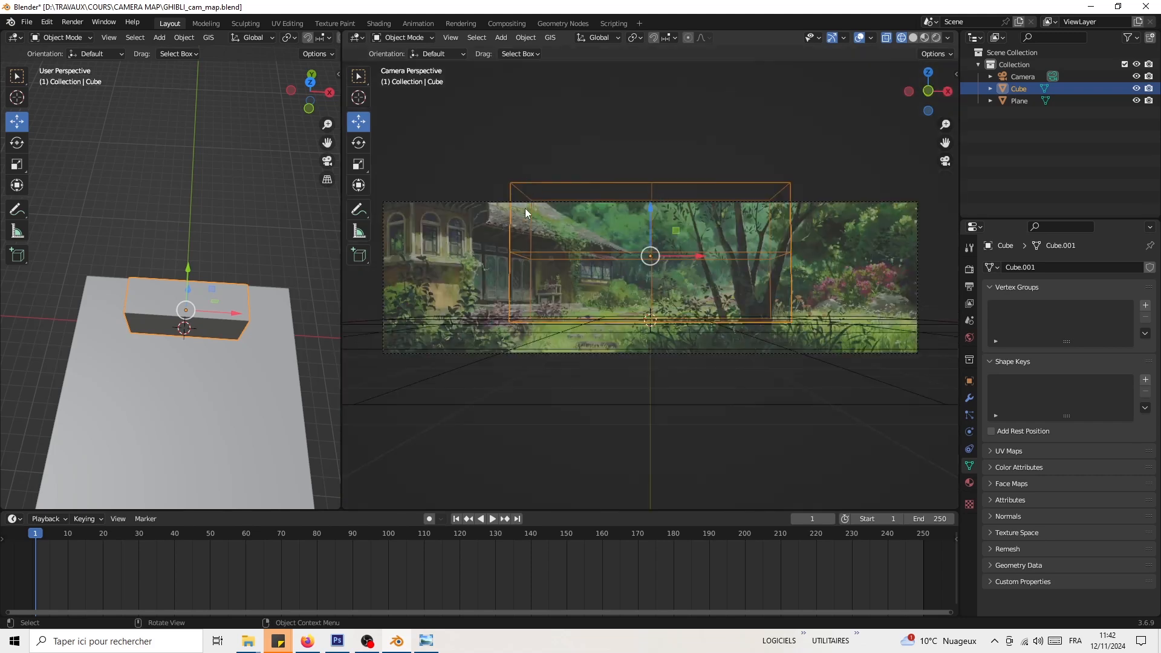
Step: Rotate the box about 57.8° around the global Z axis to angle it like the painted house
{"action": "key", "text": "shift+z"}
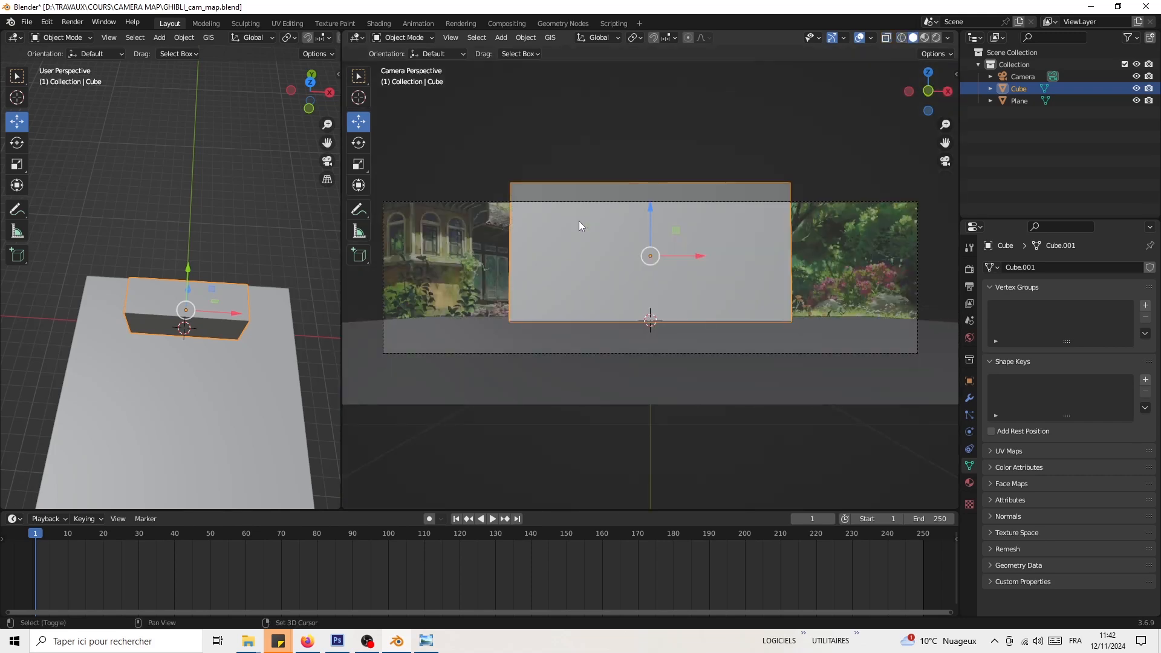
{"action": "key", "text": "shift+z"}
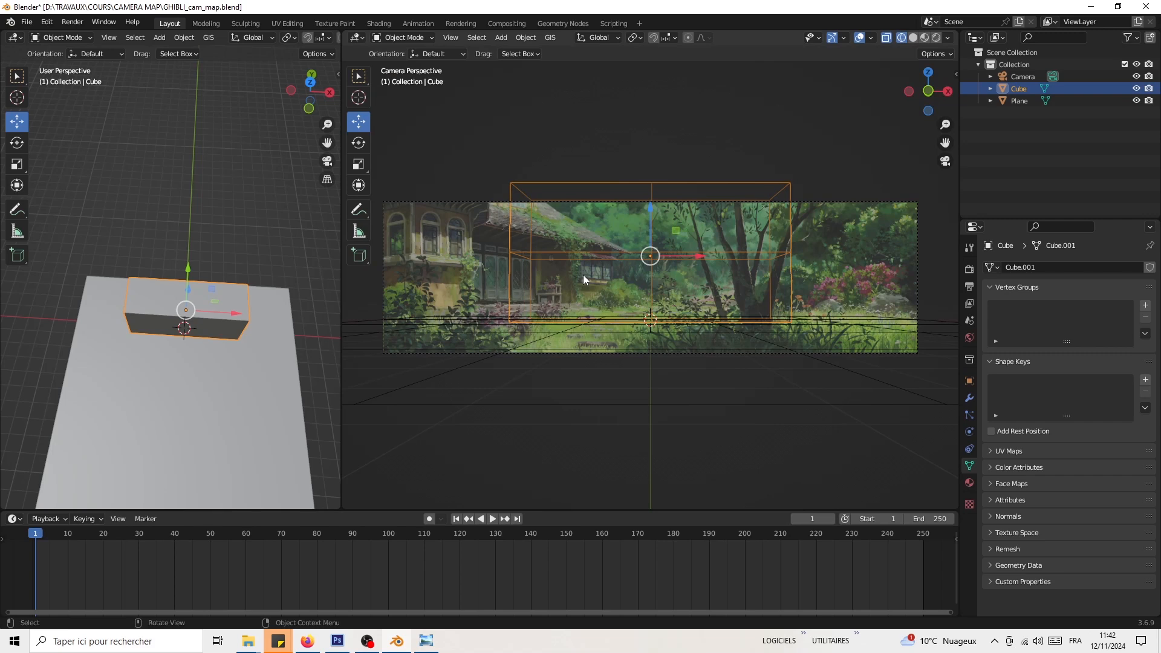
{"action": "middle_click_drag", "start_coordinate": [168, 316], "coordinate": [158, 325], "text": "shift"}
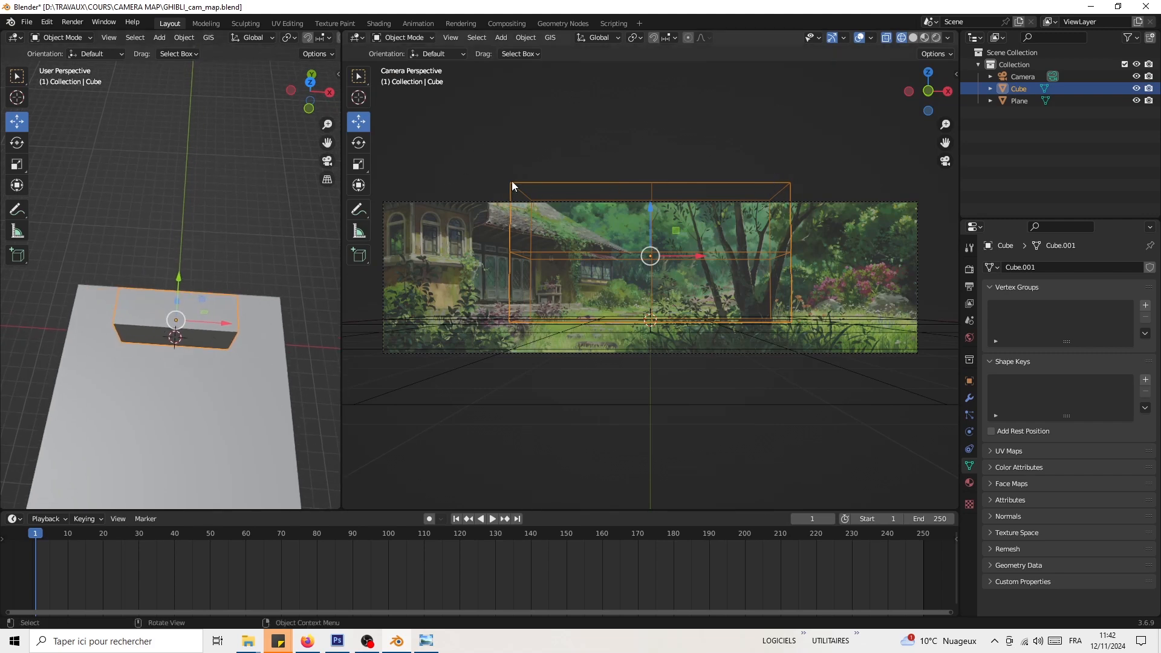
{"action": "middle_click_drag", "start_coordinate": [158, 300], "coordinate": [184, 300]}
{"action": "left_click", "coordinate": [146, 276]}
{"action": "left_click", "coordinate": [147, 291]}
{"action": "key", "text": "r"}
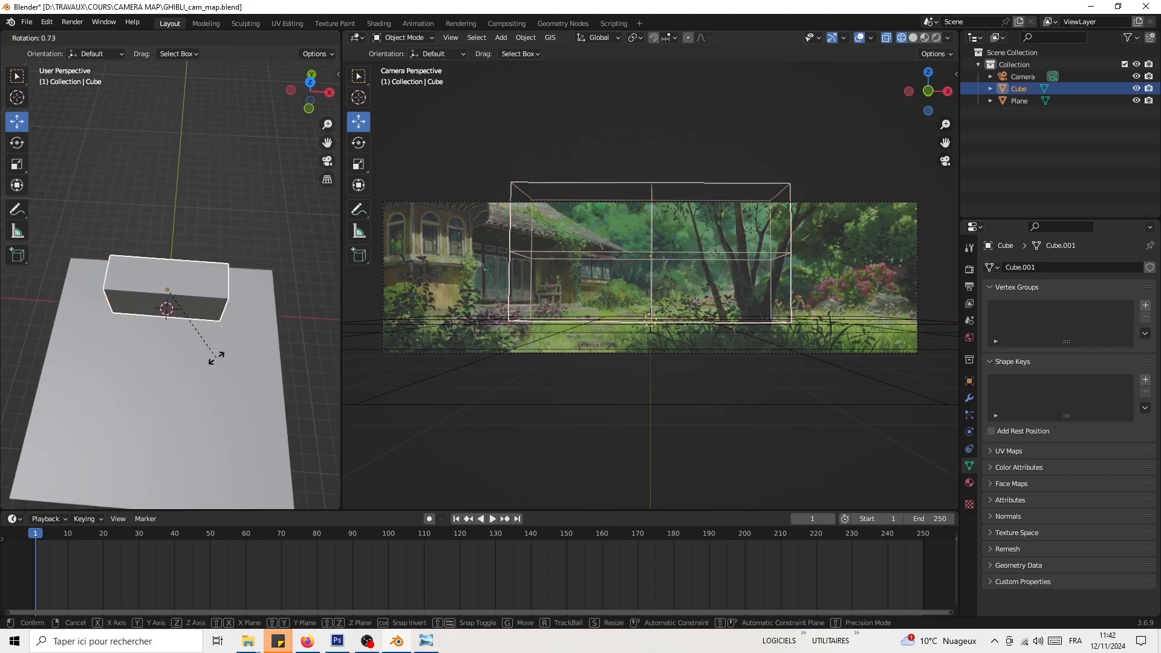
{"action": "key", "text": "z"}
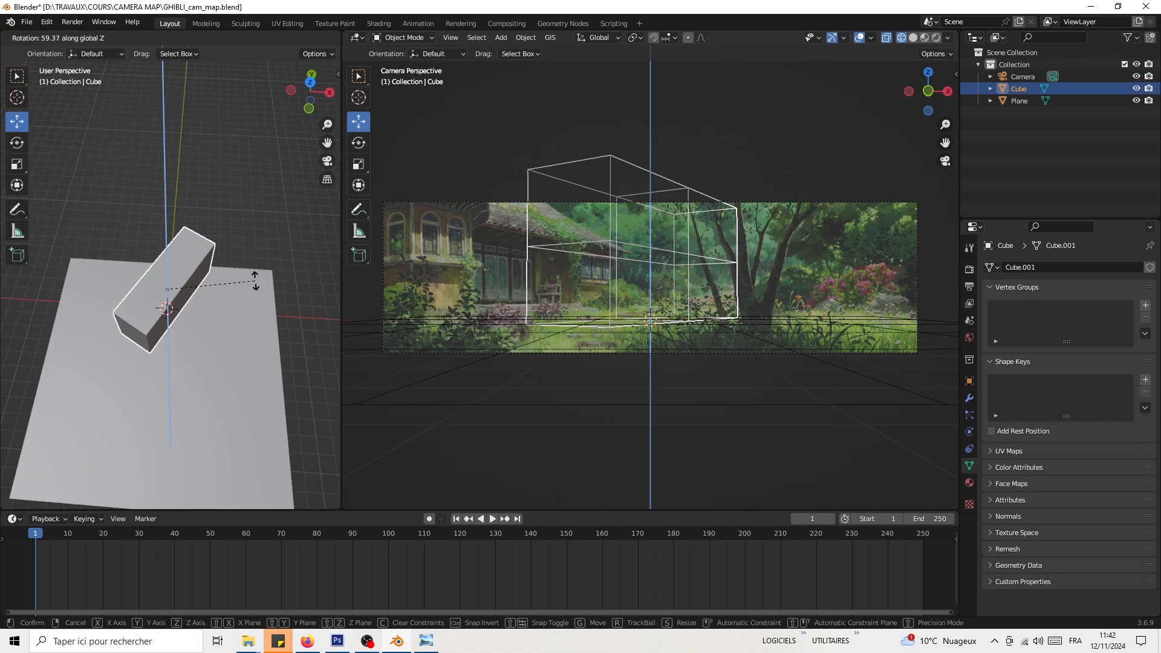
{"action": "left_click", "coordinate": [257, 280]}
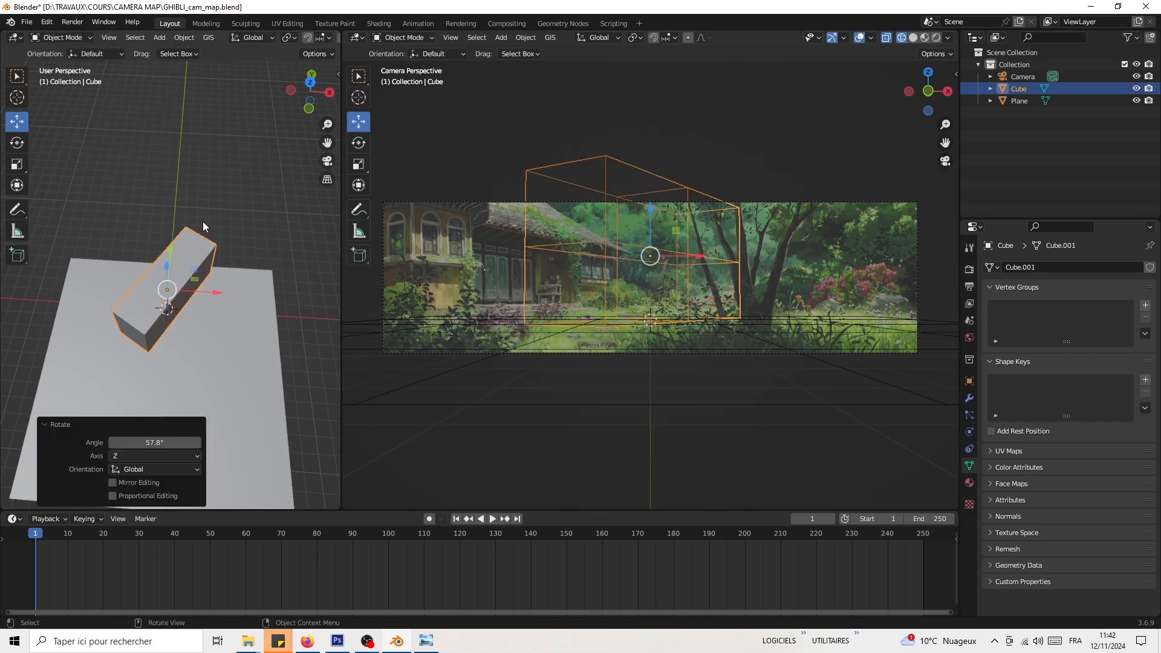
Step: Set the transform orientation to Local and move the box about -4.85 m along its own X axis
{"action": "left_click", "coordinate": [256, 40]}
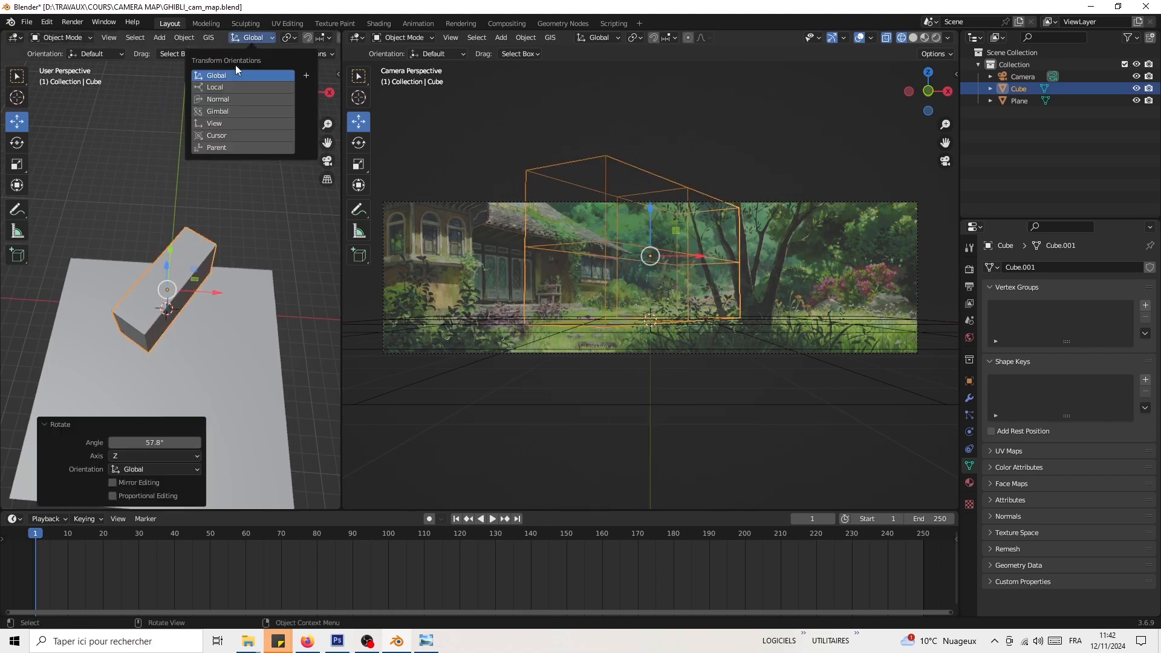
{"action": "left_click", "coordinate": [225, 87]}
{"action": "left_click_drag", "start_coordinate": [187, 266], "coordinate": [97, 285]}
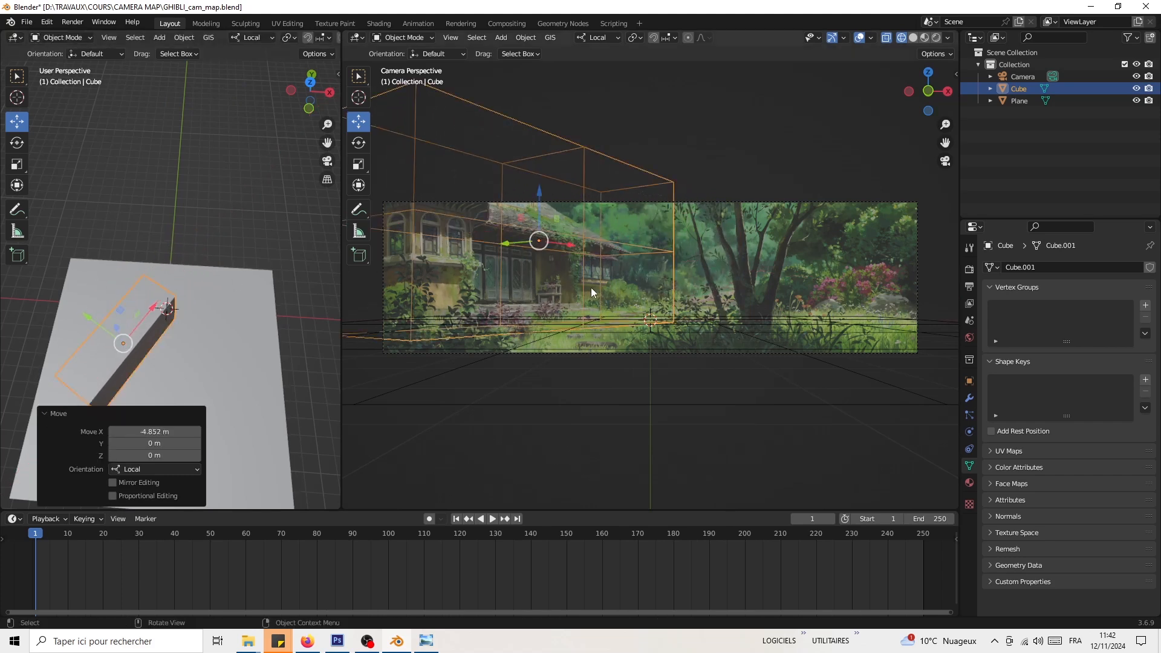
Step: Try to raise the box about 0.35 m along its local Z axis
{"action": "middle_click_drag", "start_coordinate": [92, 359], "coordinate": [144, 239]}
{"action": "scroll", "coordinate": [112, 208], "scroll_direction": "up", "scroll_amount": 4}
{"action": "middle_click_drag", "start_coordinate": [215, 115], "coordinate": [184, 151]}
{"action": "left_click", "coordinate": [184, 151]}
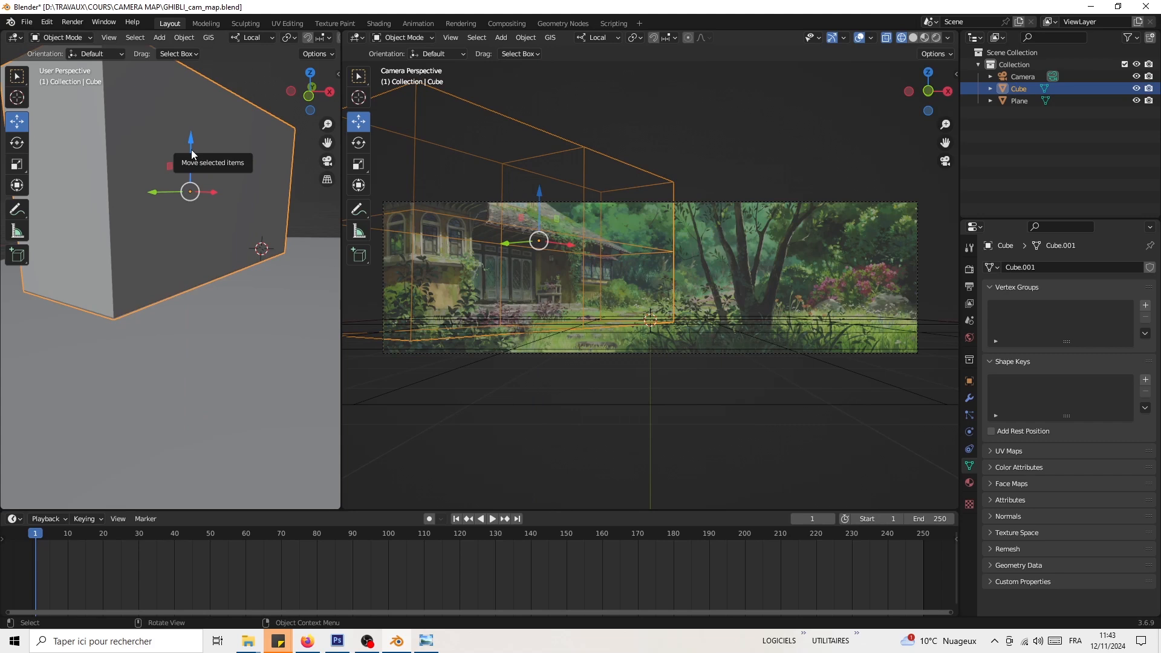
{"action": "left_click_drag", "start_coordinate": [191, 148], "coordinate": [188, 134]}
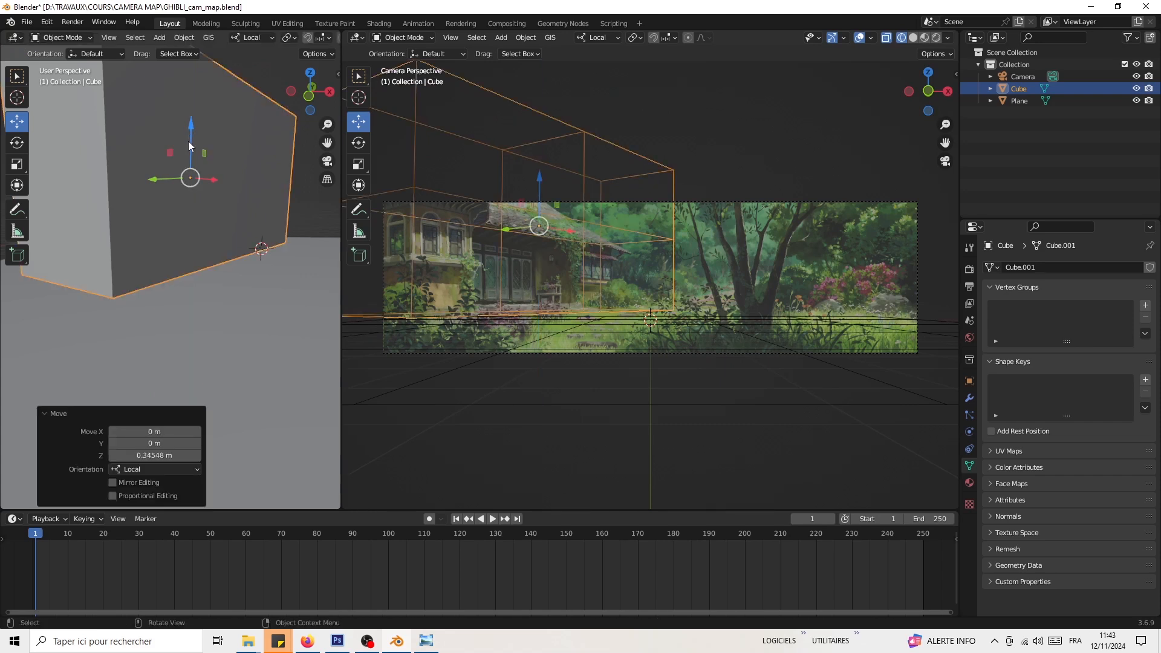
{"action": "left_click", "coordinate": [587, 323]}
{"action": "scroll", "coordinate": [93, 295], "scroll_direction": "down", "scroll_amount": 3}
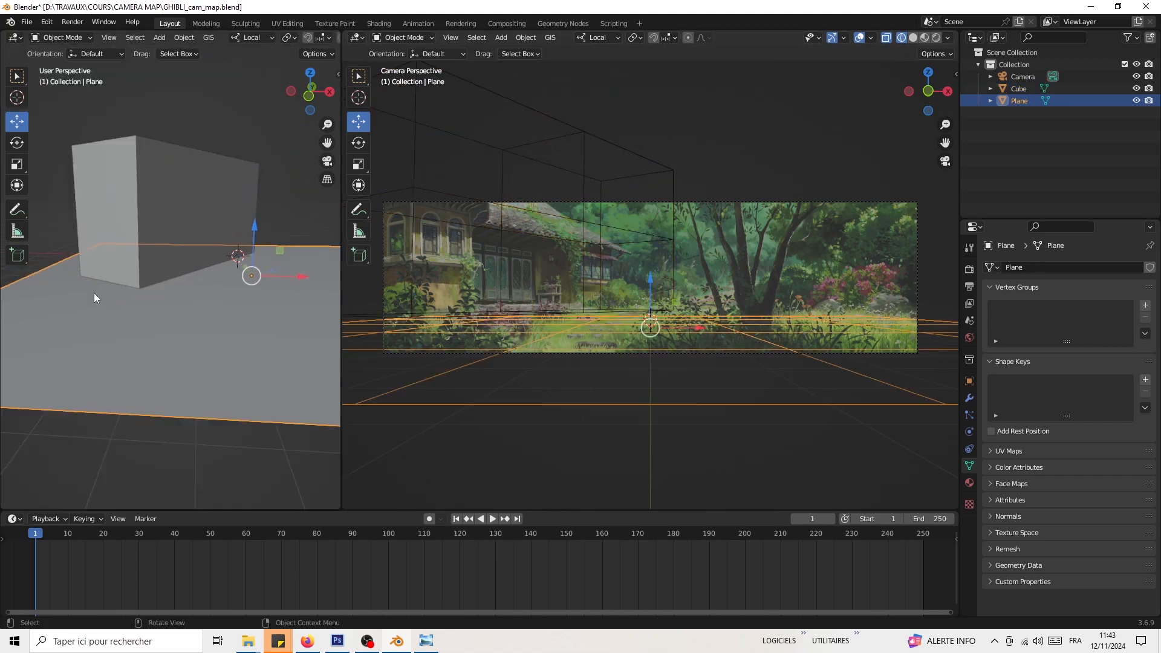
{"action": "left_click", "coordinate": [103, 244]}
{"action": "key", "text": "ctrl+z"}
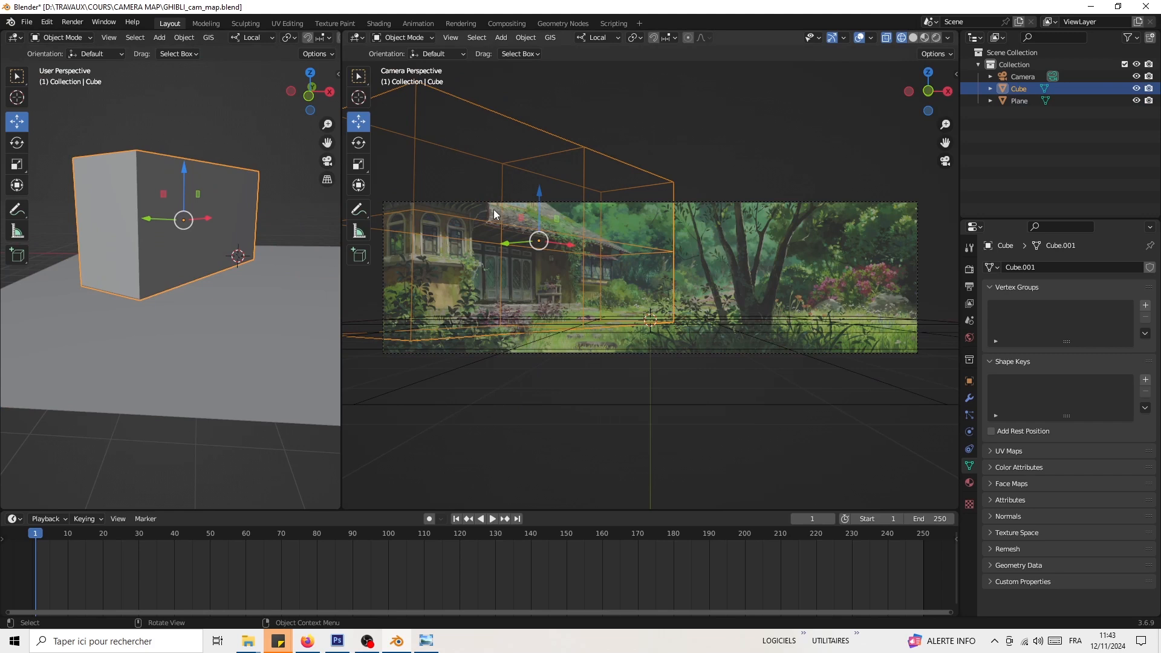
Step: Lower the camera about 0.29 m along its local Y axis to match the scene to the background image
{"action": "left_click", "coordinate": [687, 333]}
{"action": "scroll", "coordinate": [120, 338], "scroll_direction": "down", "scroll_amount": 4}
{"action": "middle_click_drag", "start_coordinate": [120, 339], "coordinate": [94, 332]}
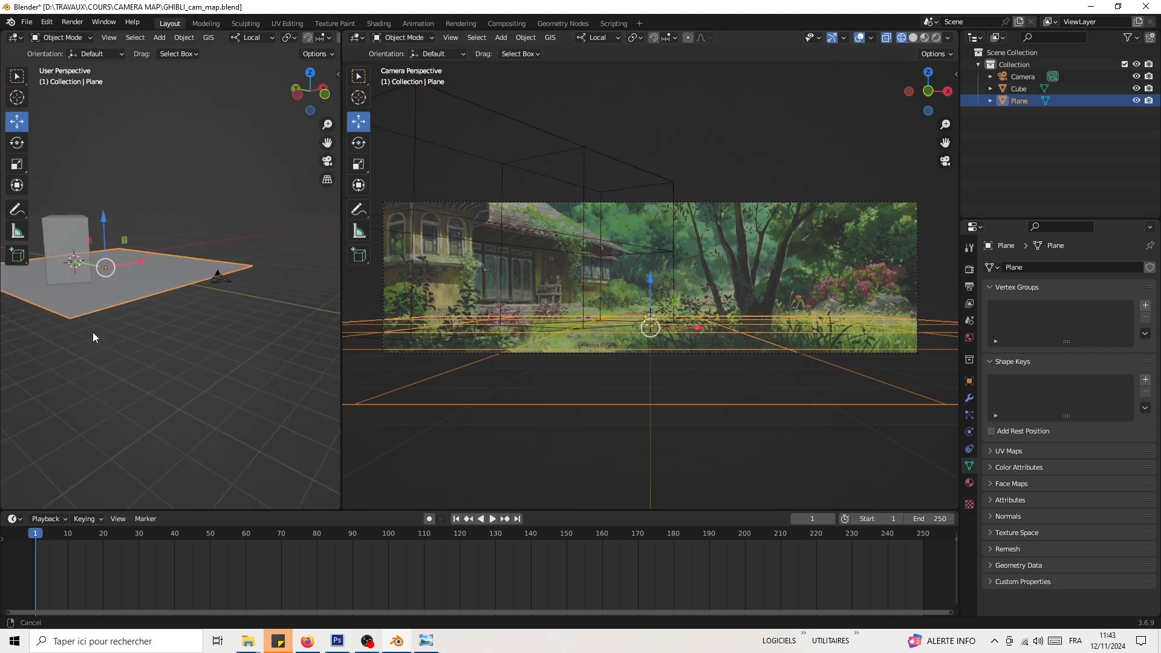
{"action": "scroll", "coordinate": [193, 351], "scroll_direction": "up", "scroll_amount": 2}
{"action": "left_click", "coordinate": [247, 290]}
{"action": "middle_click_drag", "start_coordinate": [247, 289], "coordinate": [167, 321]}
{"action": "middle_click_drag", "start_coordinate": [27, 311], "coordinate": [263, 247]}
{"action": "left_click_drag", "start_coordinate": [257, 245], "coordinate": [274, 268]}
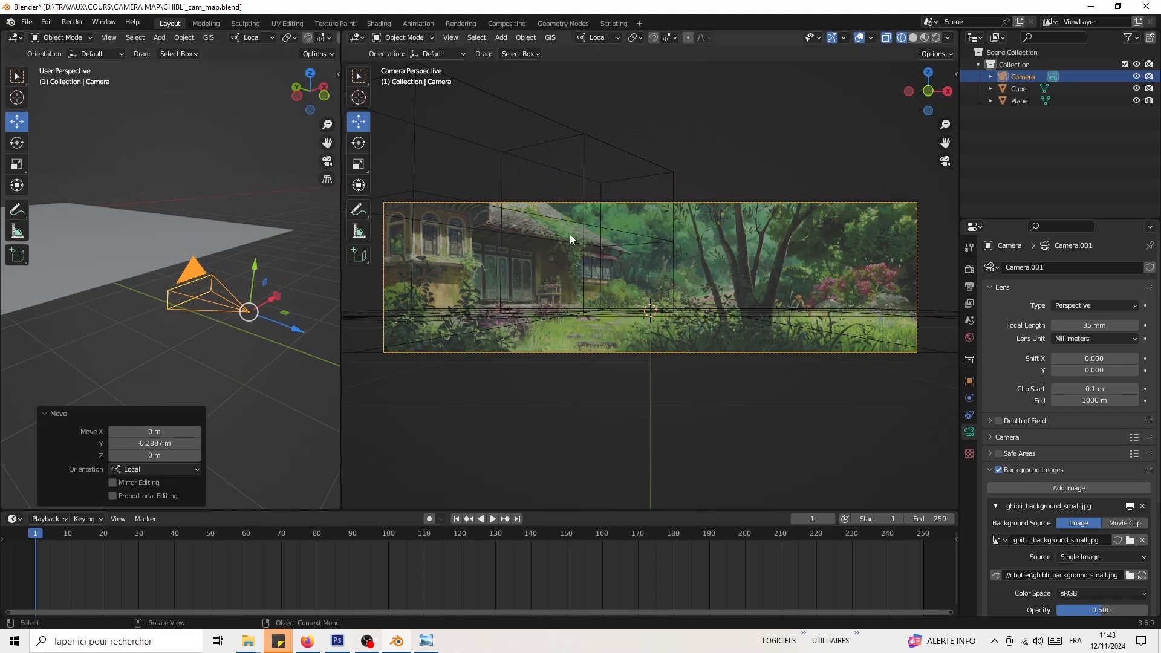
{"action": "mouse_move", "coordinate": [230, 257]}
{"action": "middle_mouse_down"}
{"action": "mouse_move", "coordinate": [201, 252]}
{"action": "mouse_move", "coordinate": [74, 299]}
{"action": "mouse_move", "coordinate": [168, 221]}
{"action": "mouse_move", "coordinate": [131, 223]}
{"action": "mouse_move", "coordinate": [242, 253]}
{"action": "mouse_move", "coordinate": [247, 268]}
{"action": "middle_mouse_up"}
{"action": "left_click", "coordinate": [175, 242]}
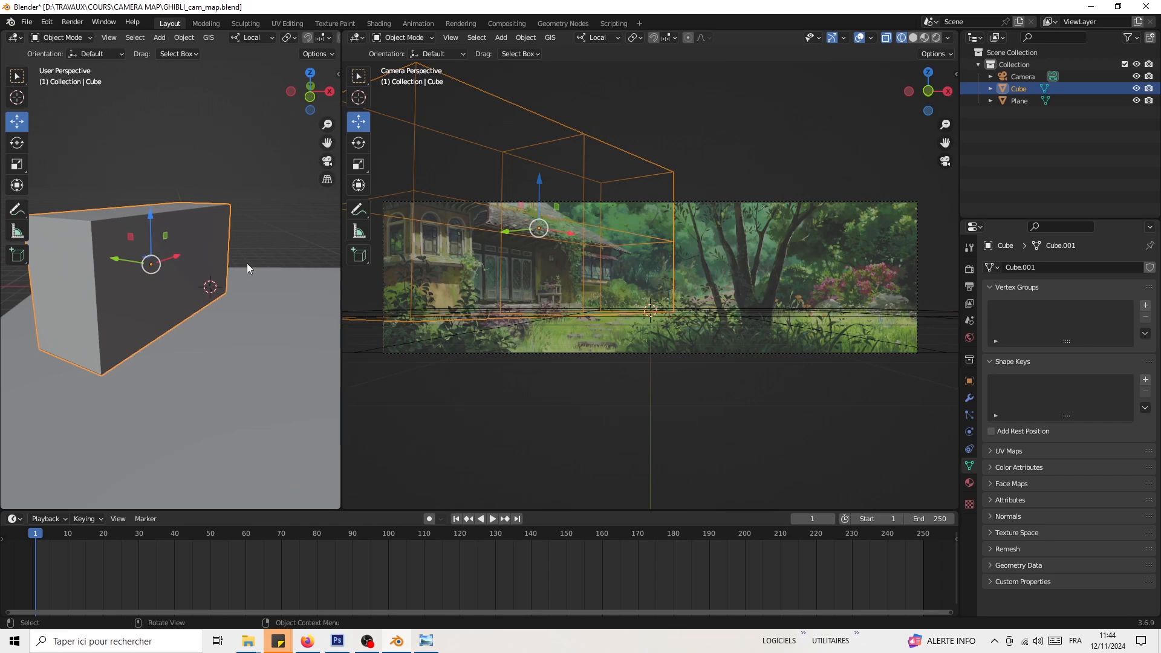
{"action": "middle_click_drag", "start_coordinate": [221, 264], "coordinate": [136, 292]}
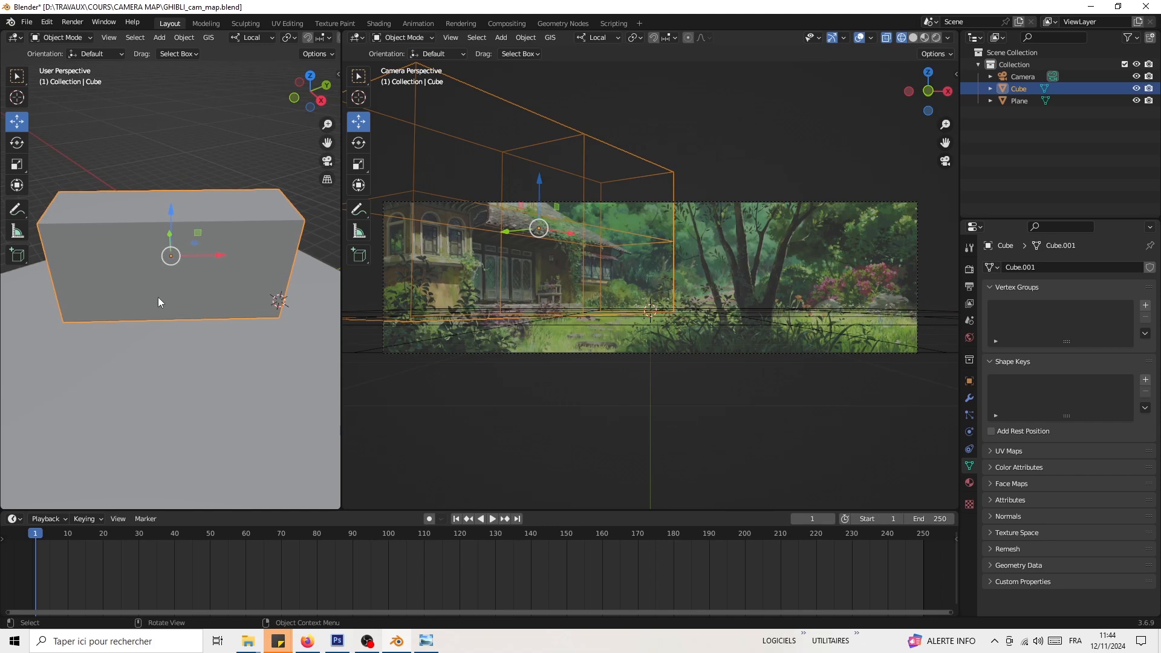
{"action": "left_click", "coordinate": [92, 398]}
{"action": "left_click", "coordinate": [92, 248]}
Step: Open ghibli__0000_1er-pl.png from the chutier folder and review each painting layer through to ghibli_background.jpg
{"action": "mouse_move", "coordinate": [248, 641]}
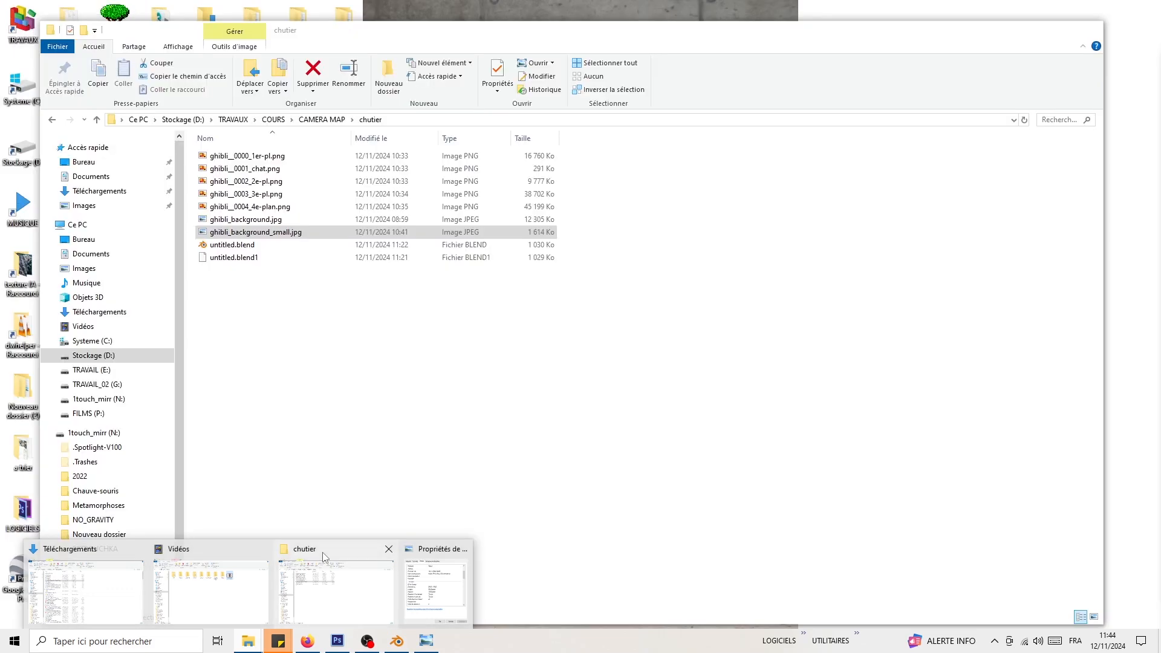
{"action": "left_click", "coordinate": [321, 553]}
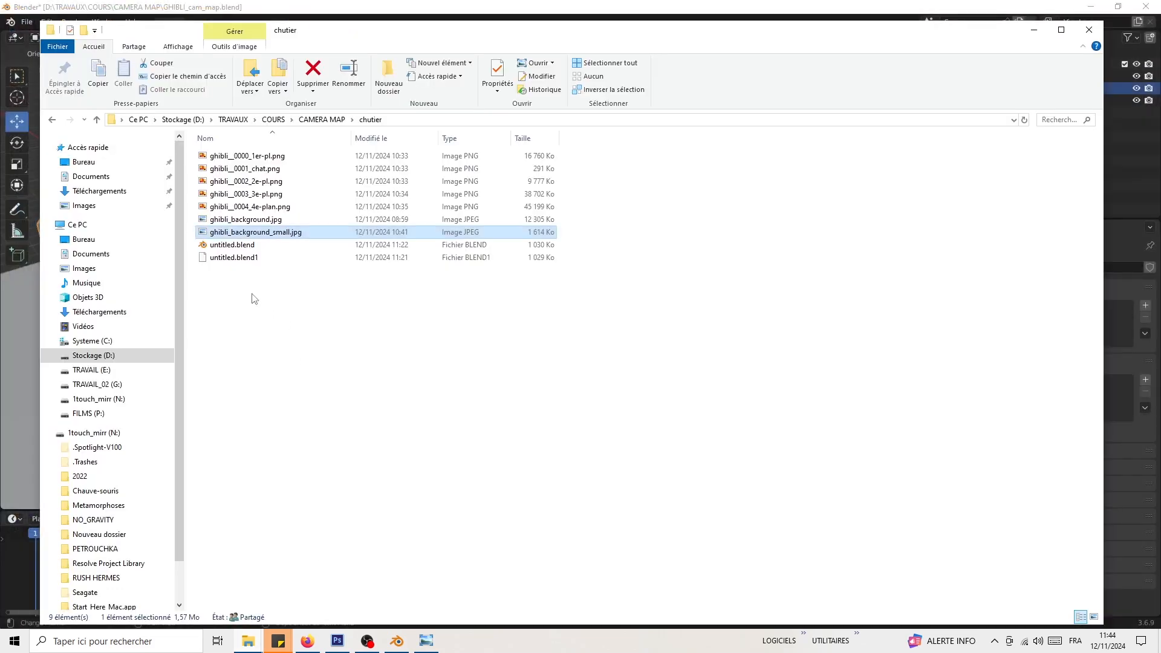
{"action": "left_click", "coordinate": [245, 159]}
{"action": "left_click", "coordinate": [250, 172]}
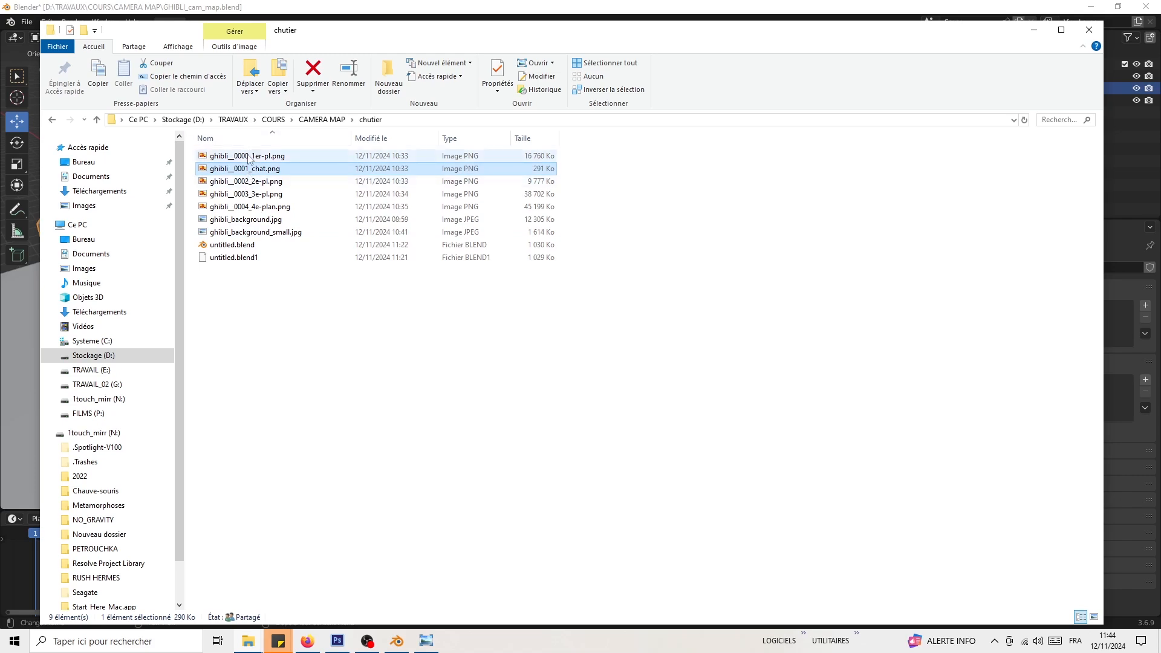
{"action": "double_click", "coordinate": [250, 156]}
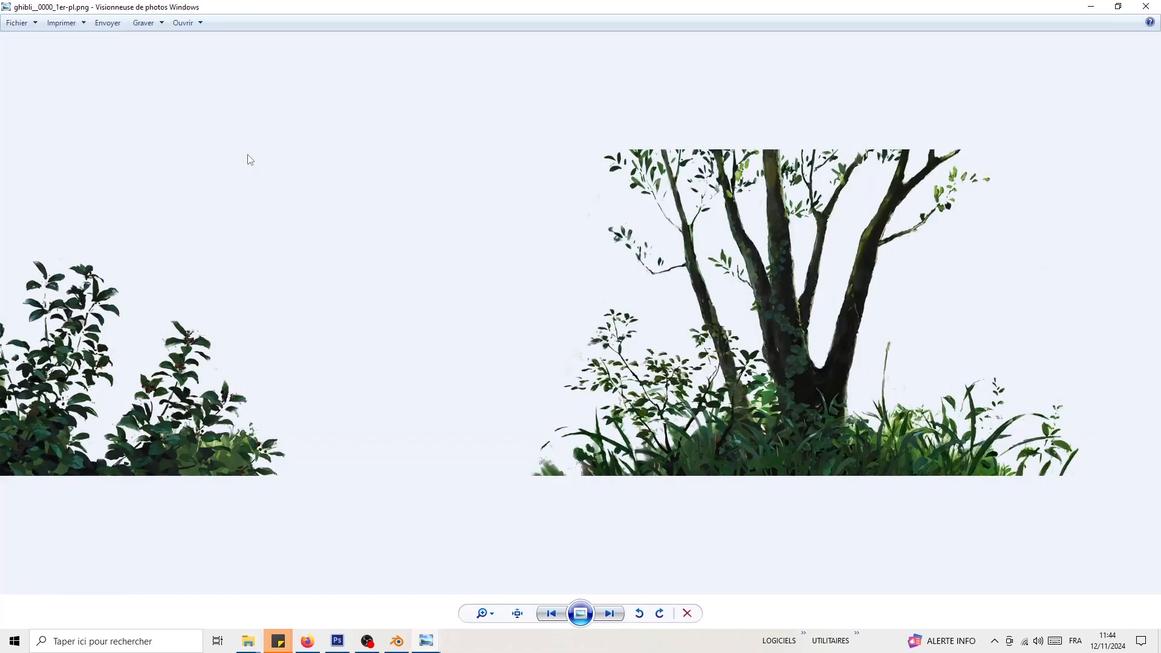
{"action": "key", "text": "Right"}
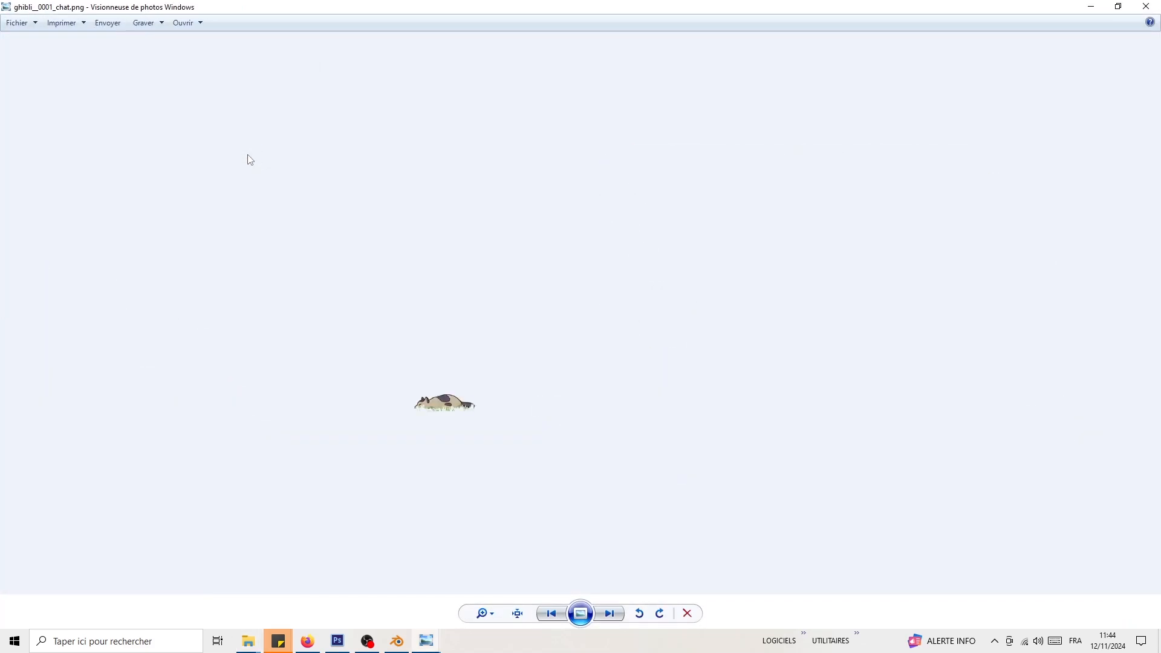
{"action": "key", "text": "Right"}
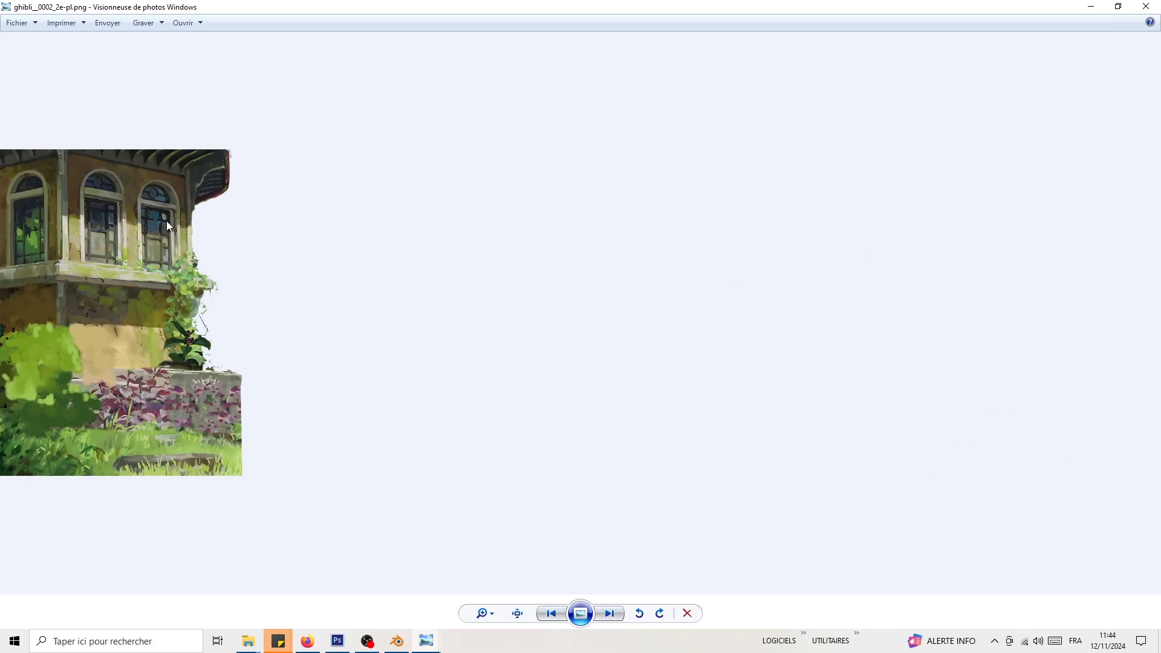
{"action": "key", "text": "Right"}
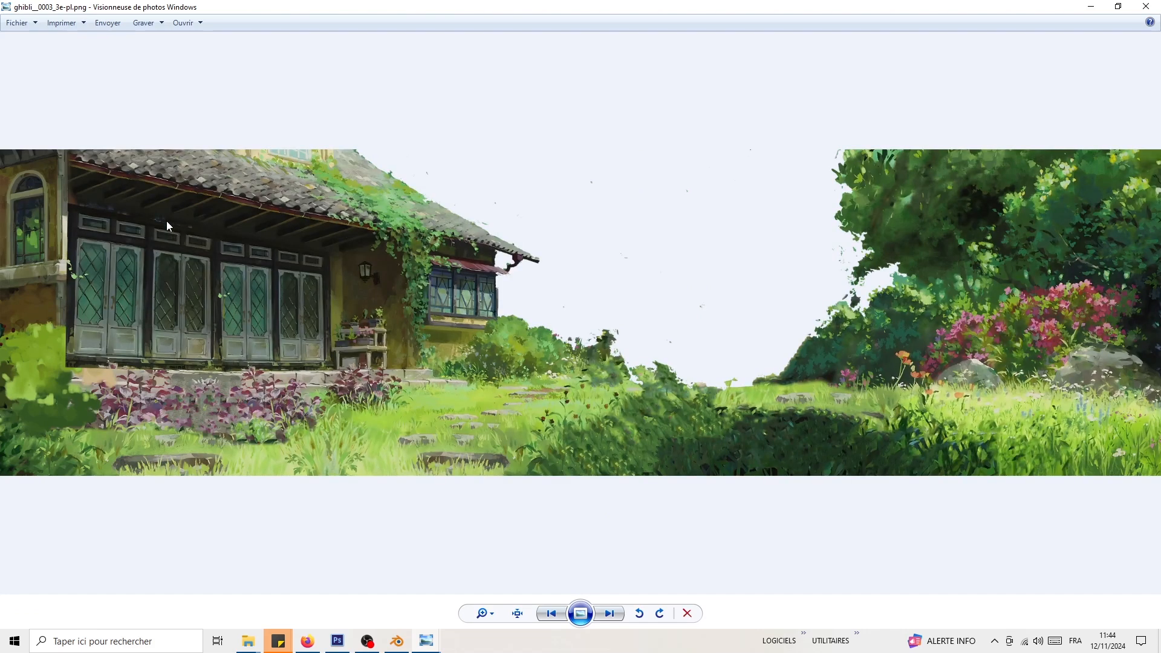
{"action": "key", "text": "Right"}
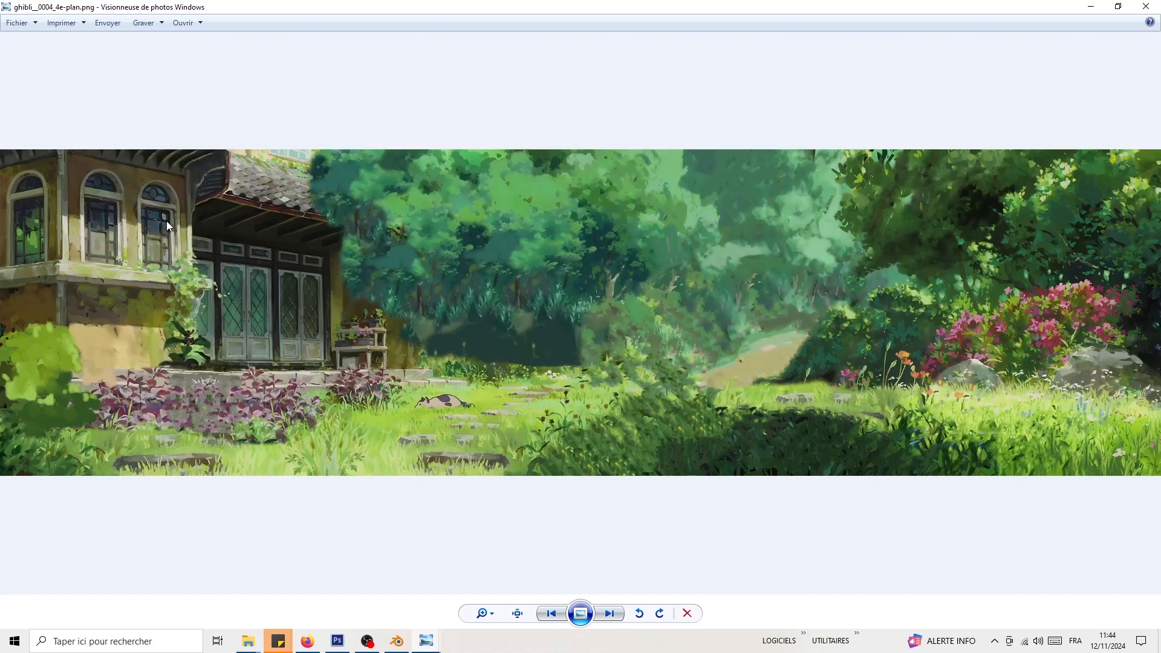
{"action": "key", "text": "Right"}
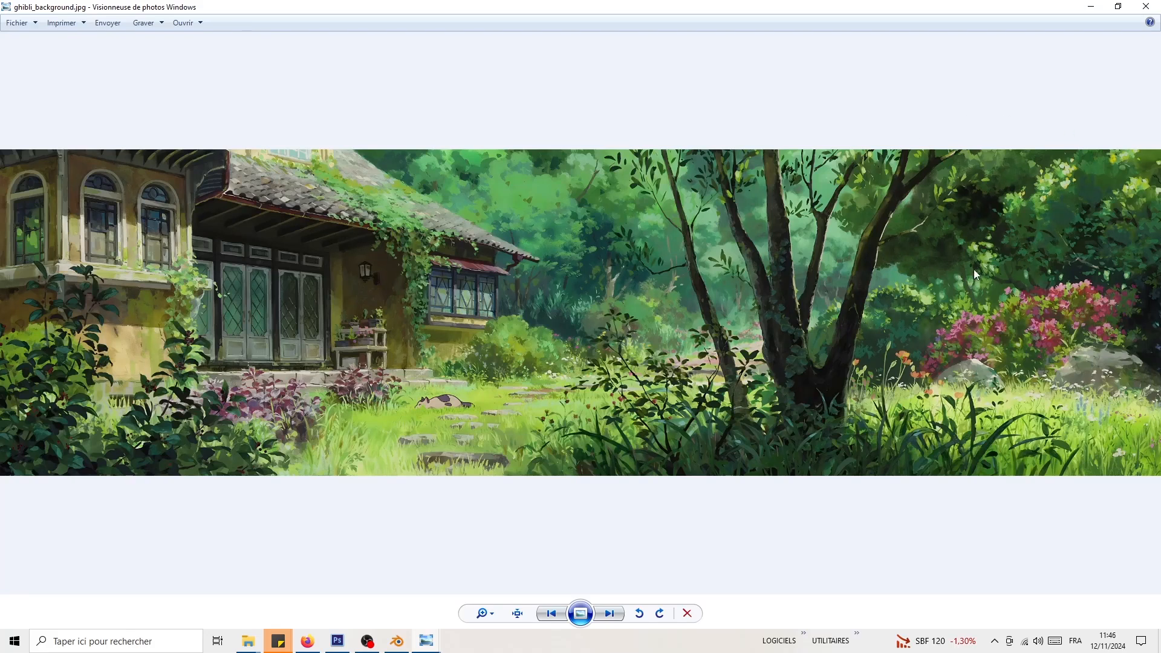
Step: Compare the box and ground plane in Blender with the ghibli__0003_3e-pl.png layer, and close the image viewer
{"action": "key", "text": "alt+Tab"}
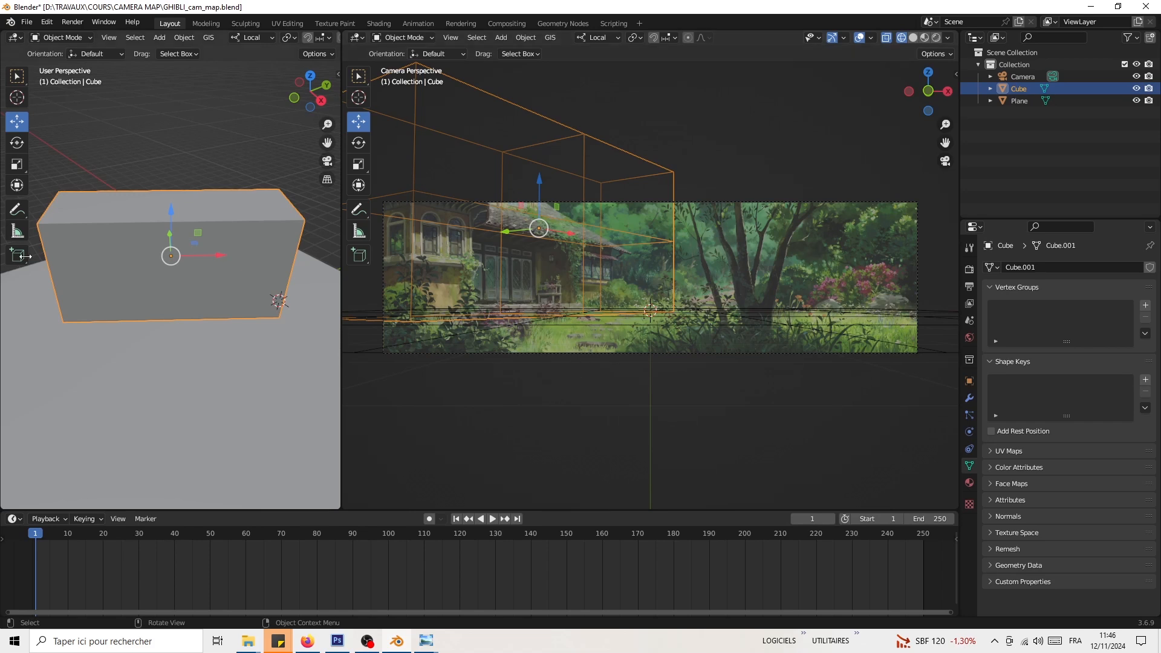
{"action": "middle_click_drag", "start_coordinate": [78, 371], "coordinate": [101, 409]}
{"action": "middle_click_drag", "start_coordinate": [83, 384], "coordinate": [74, 282]}
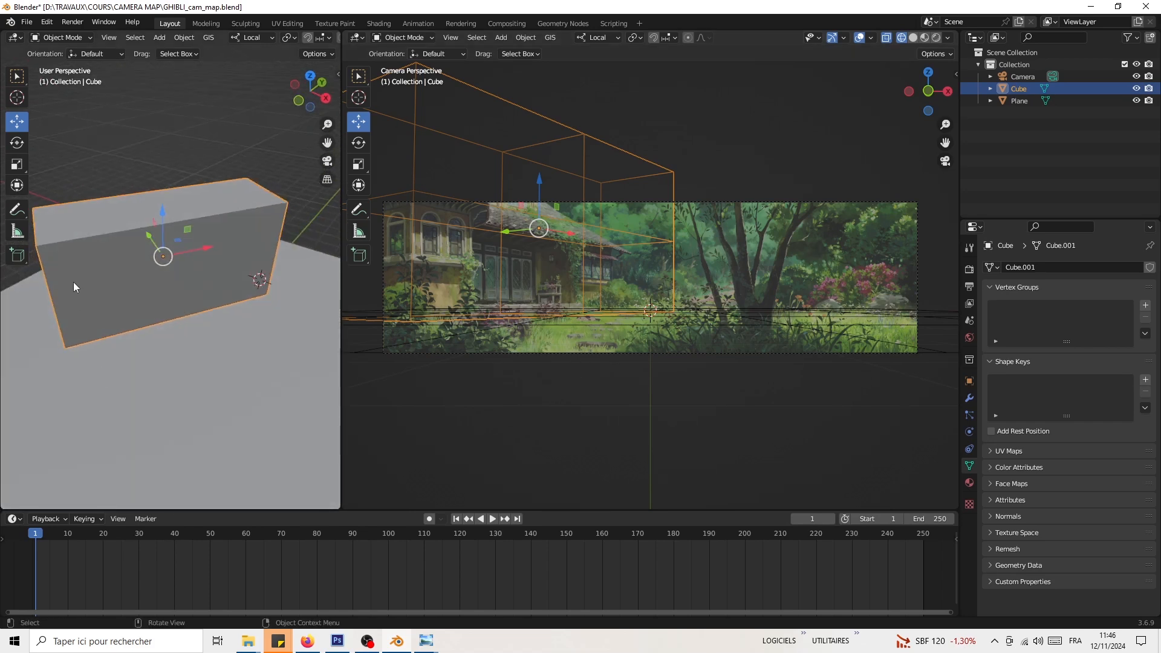
{"action": "left_click", "coordinate": [173, 398]}
{"action": "key", "text": "alt+Tab"}
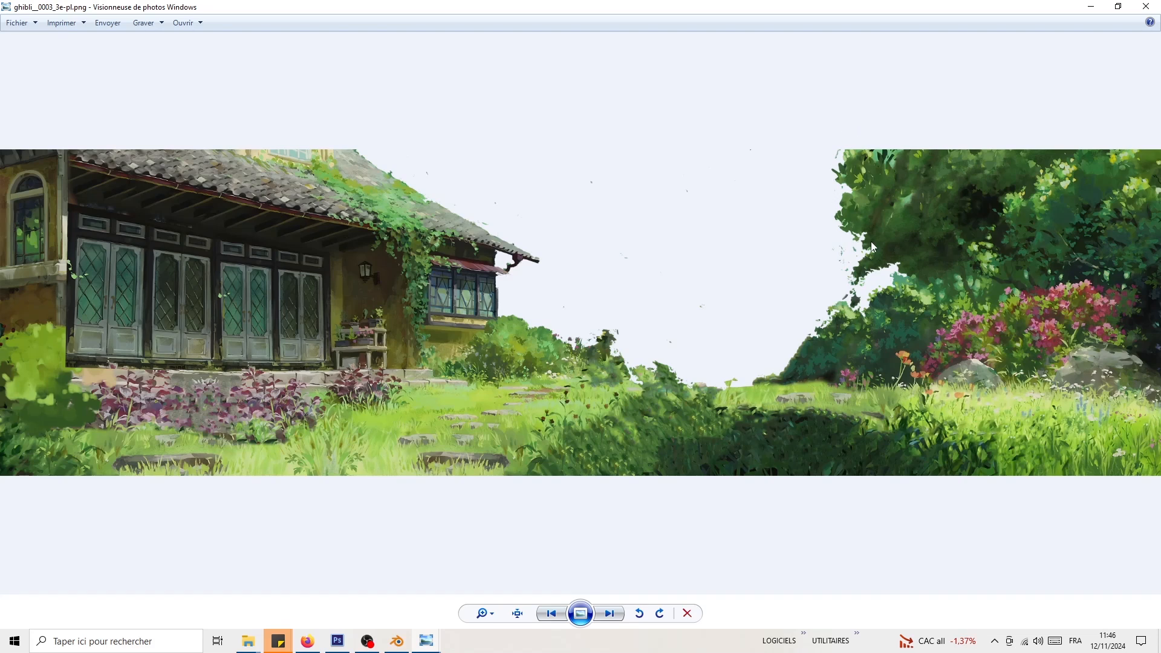
{"action": "left_click", "coordinate": [1145, 7]}
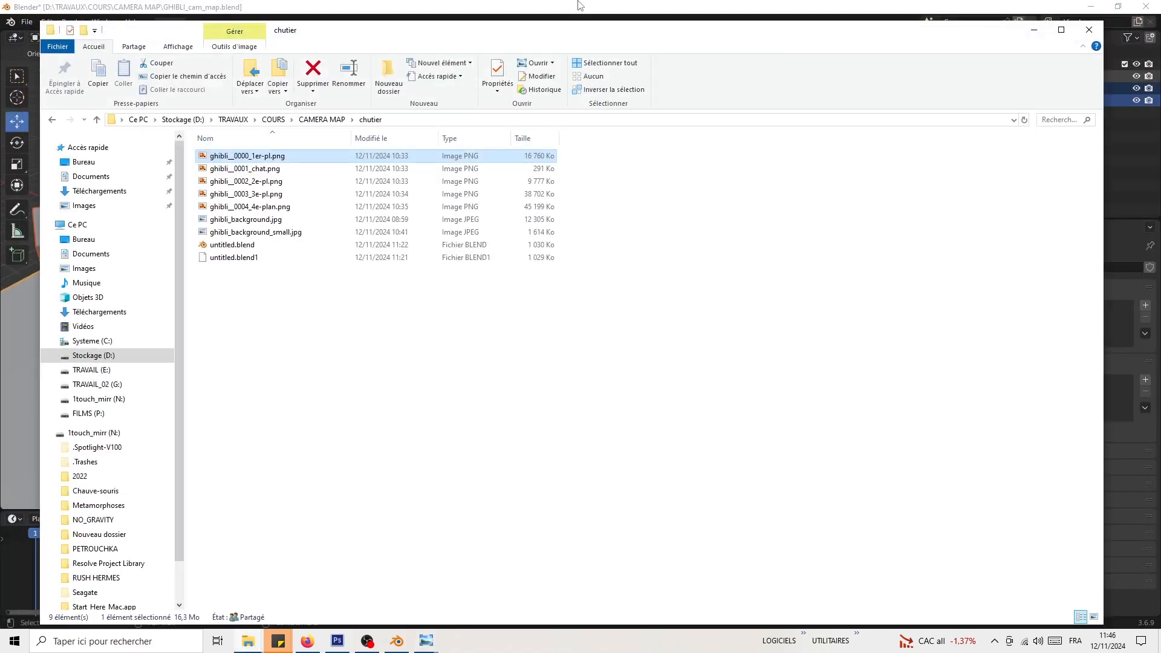
{"action": "left_click", "coordinate": [577, 4]}
{"action": "key", "text": "alt+a"}
{"action": "middle_click_drag", "start_coordinate": [271, 346], "coordinate": [136, 289]}
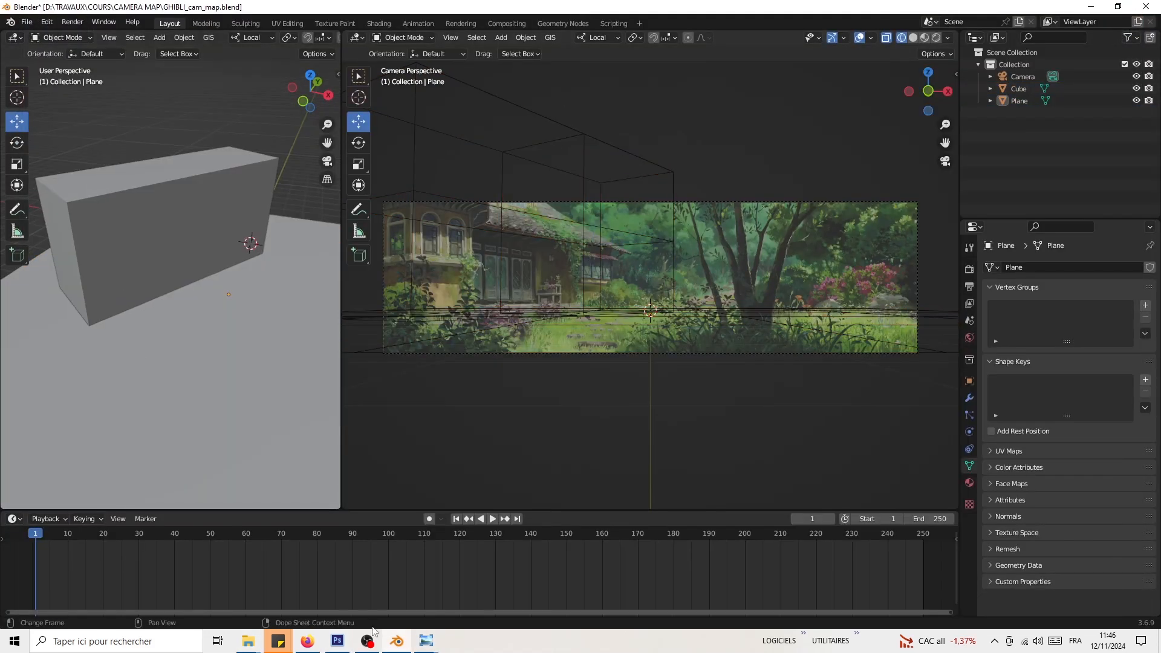
{"action": "mouse_move", "coordinate": [426, 641]}
{"action": "left_click", "coordinate": [469, 572]}
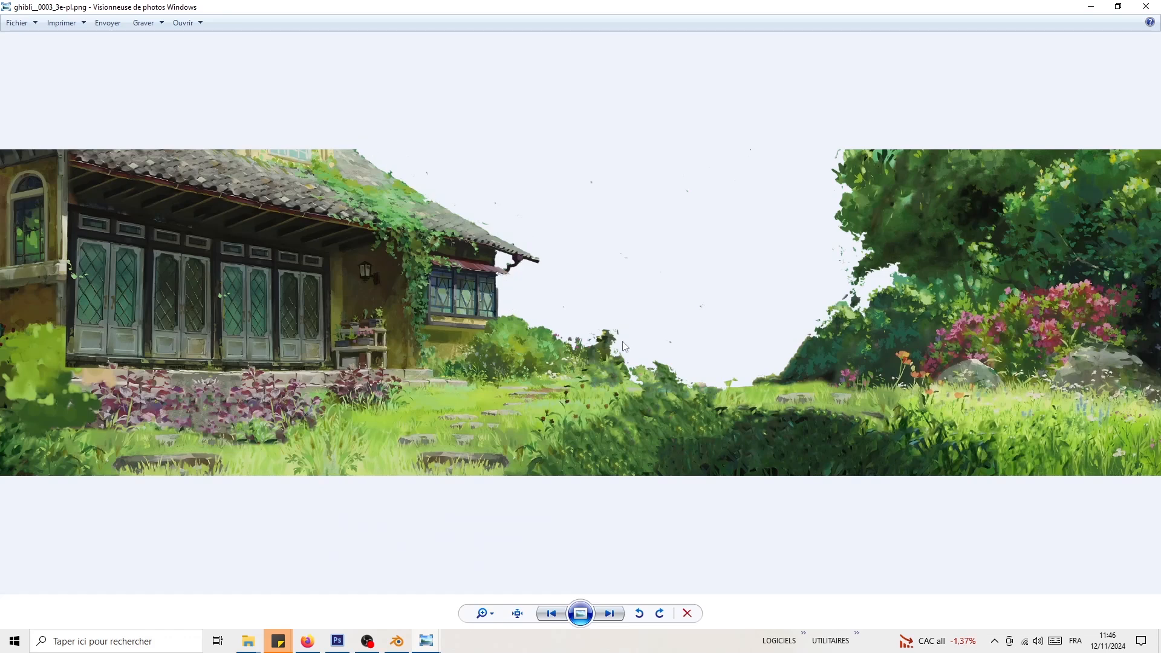
{"action": "left_click", "coordinate": [1146, 6]}
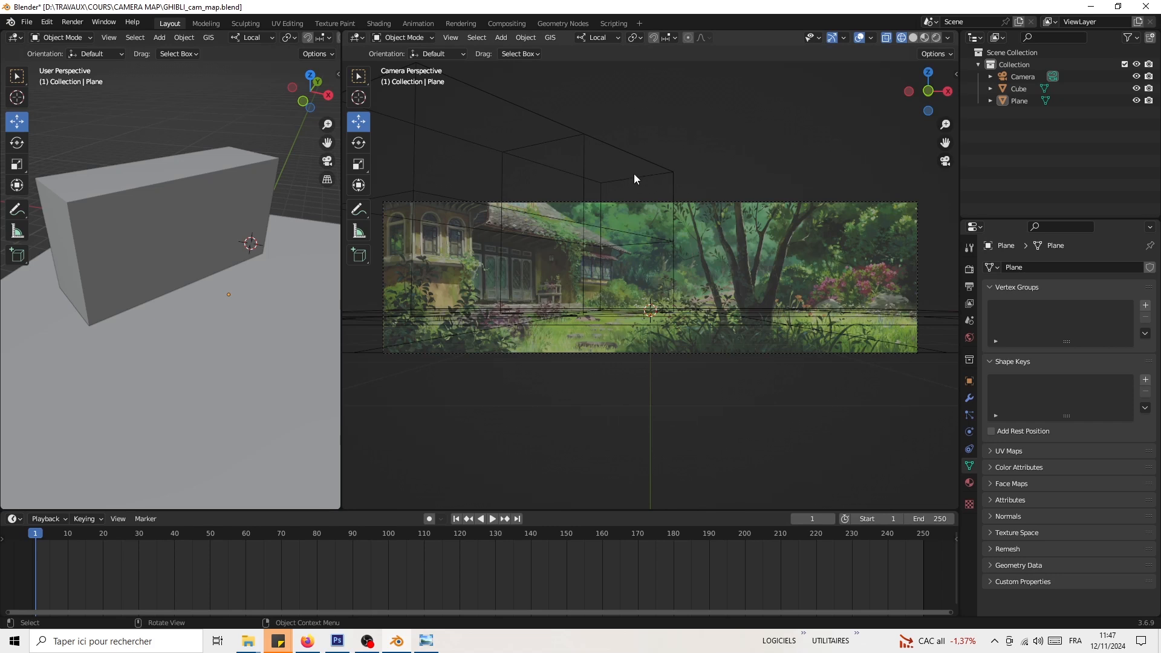
Step: Enter Edit Mode on the house box and switch to face selection
{"action": "middle_click_drag", "start_coordinate": [331, 320], "coordinate": [183, 271]}
{"action": "left_click", "coordinate": [147, 239]}
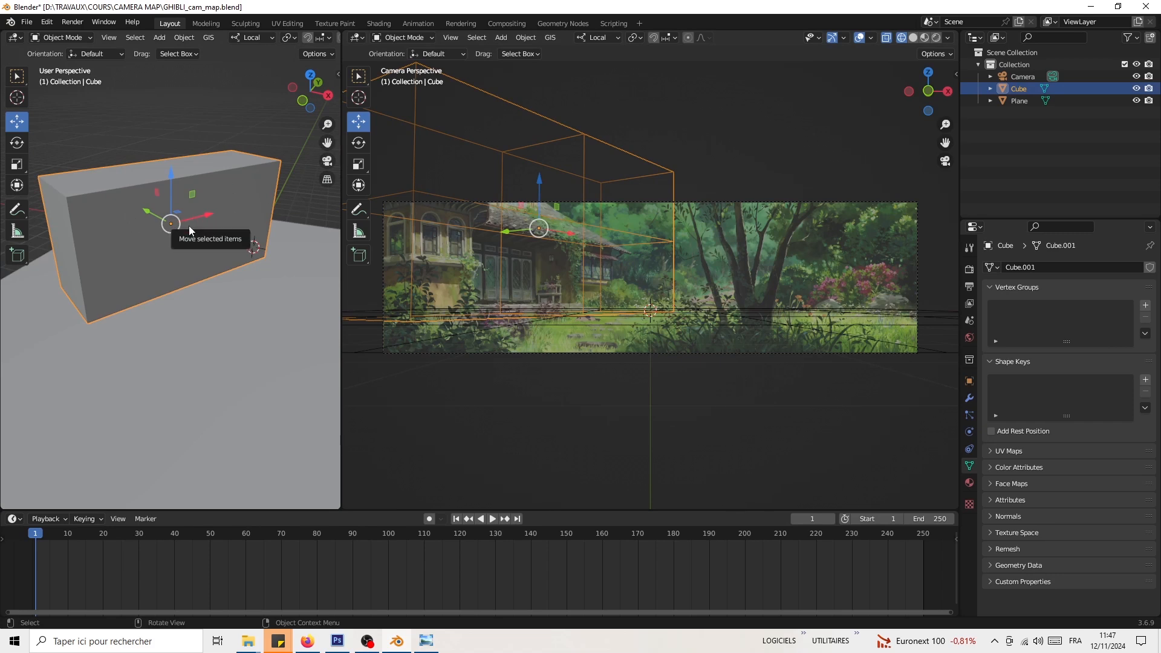
{"action": "key", "text": "Tab"}
{"action": "left_click", "coordinate": [142, 278], "text": "alt"}
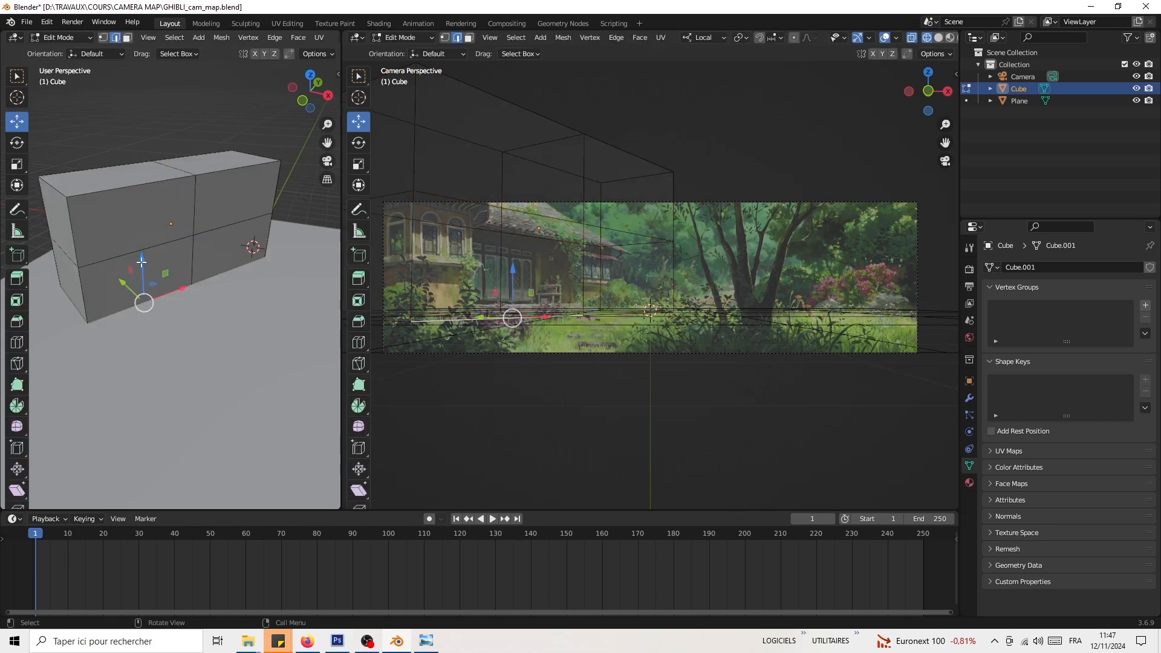
{"action": "left_click", "coordinate": [127, 37]}
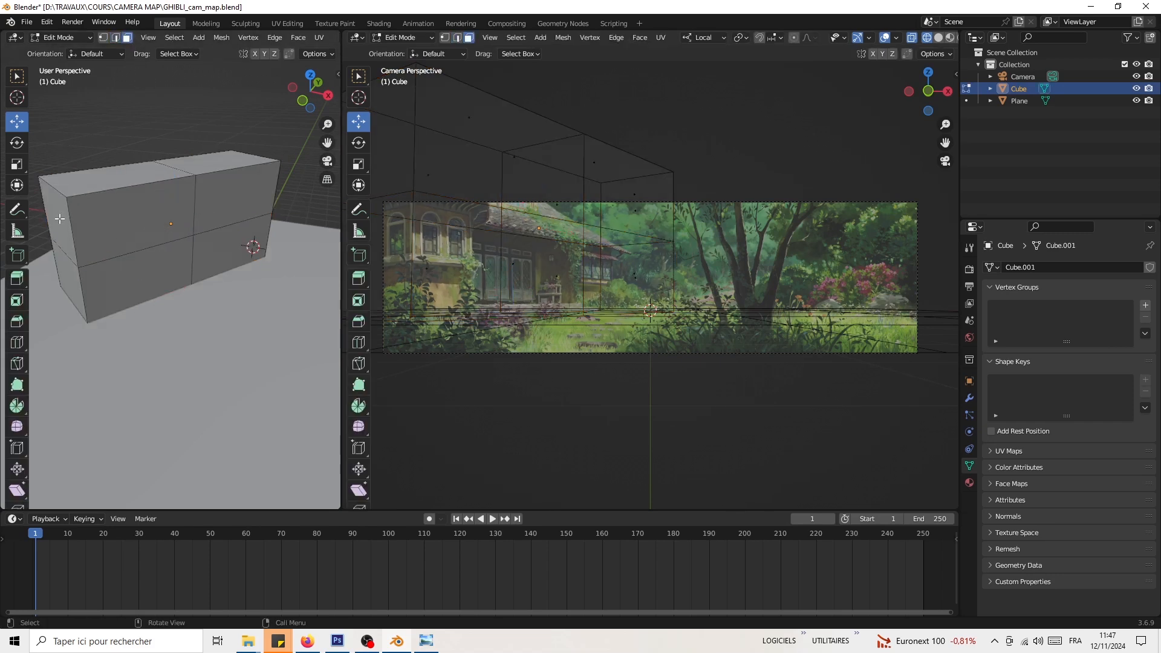
Step: Select the six camera-facing faces on the box's end and long front wall, invert the selection and delete the other faces
{"action": "left_click", "coordinate": [60, 242]}
{"action": "left_click", "coordinate": [71, 278], "text": "shift"}
{"action": "left_click", "coordinate": [105, 283], "text": "shift"}
{"action": "left_click", "coordinate": [123, 228], "text": "shift"}
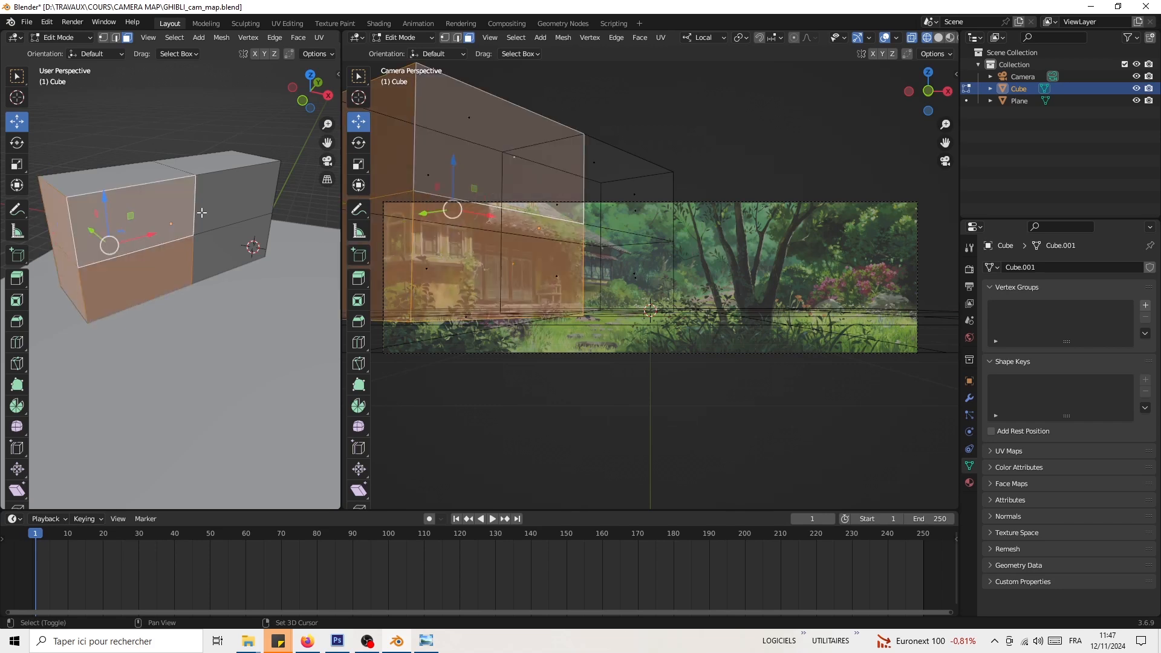
{"action": "left_click", "coordinate": [204, 211], "text": "shift"}
{"action": "left_click", "coordinate": [205, 279], "text": "shift"}
{"action": "middle_click_drag", "start_coordinate": [204, 279], "coordinate": [215, 254]}
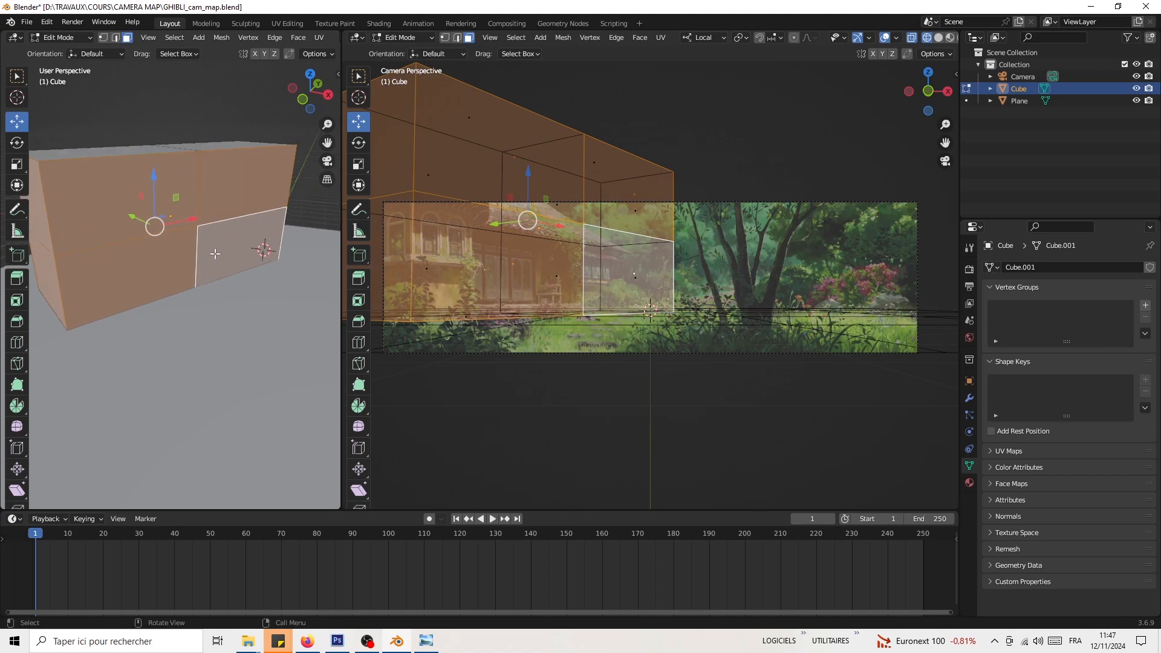
{"action": "left_click", "coordinate": [215, 254], "text": "ctrl"}
{"action": "mouse_move", "coordinate": [215, 254]}
{"action": "middle_mouse_down"}
{"action": "mouse_move", "coordinate": [88, 271]}
{"action": "mouse_move", "coordinate": [24, 227]}
{"action": "middle_mouse_up"}
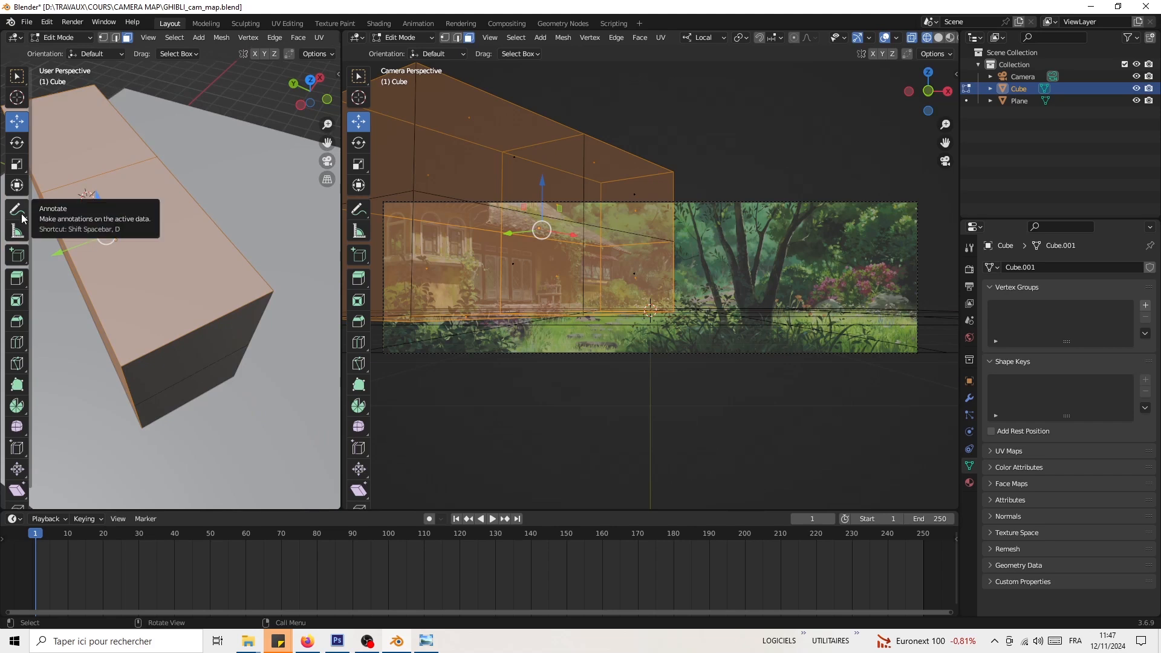
{"action": "middle_click_drag", "start_coordinate": [142, 225], "coordinate": [142, 230]}
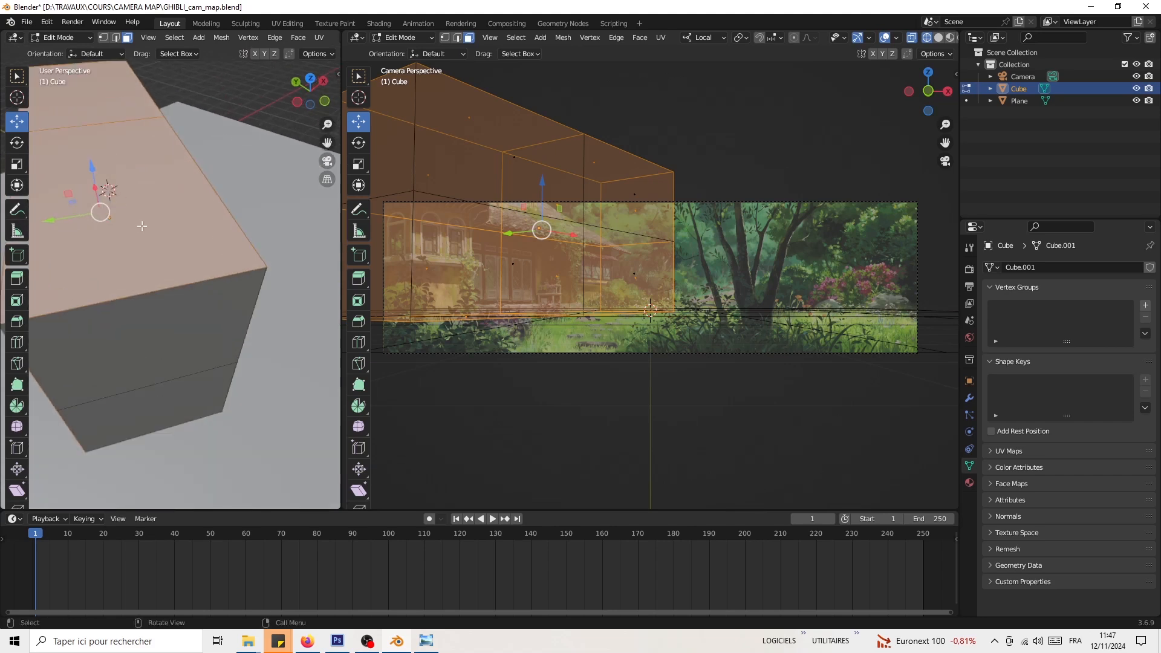
{"action": "key", "text": "x"}
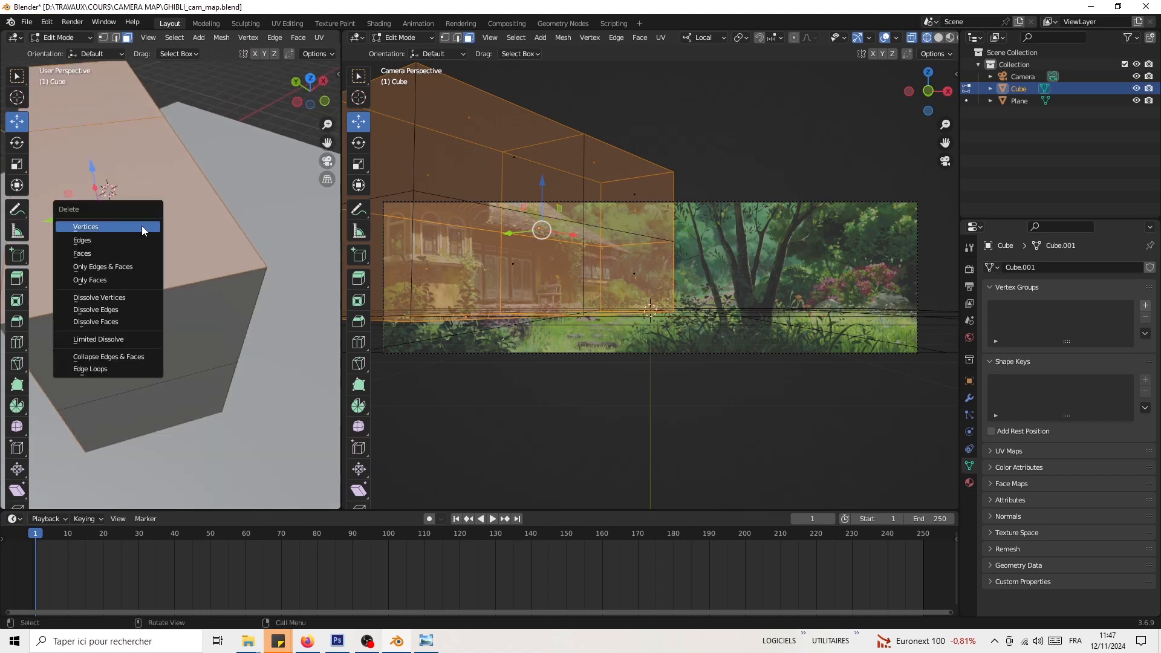
{"action": "left_click", "coordinate": [79, 254]}
{"action": "middle_click_drag", "start_coordinate": [79, 260], "coordinate": [183, 311]}
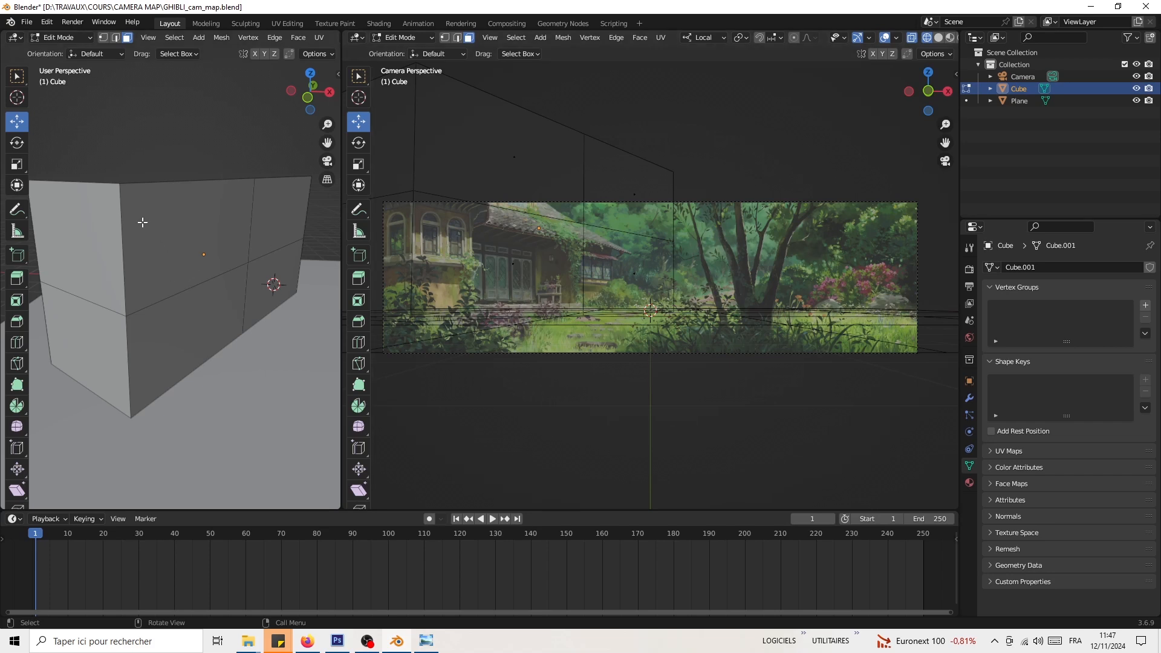
{"action": "middle_click_drag", "start_coordinate": [142, 223], "coordinate": [171, 247]}
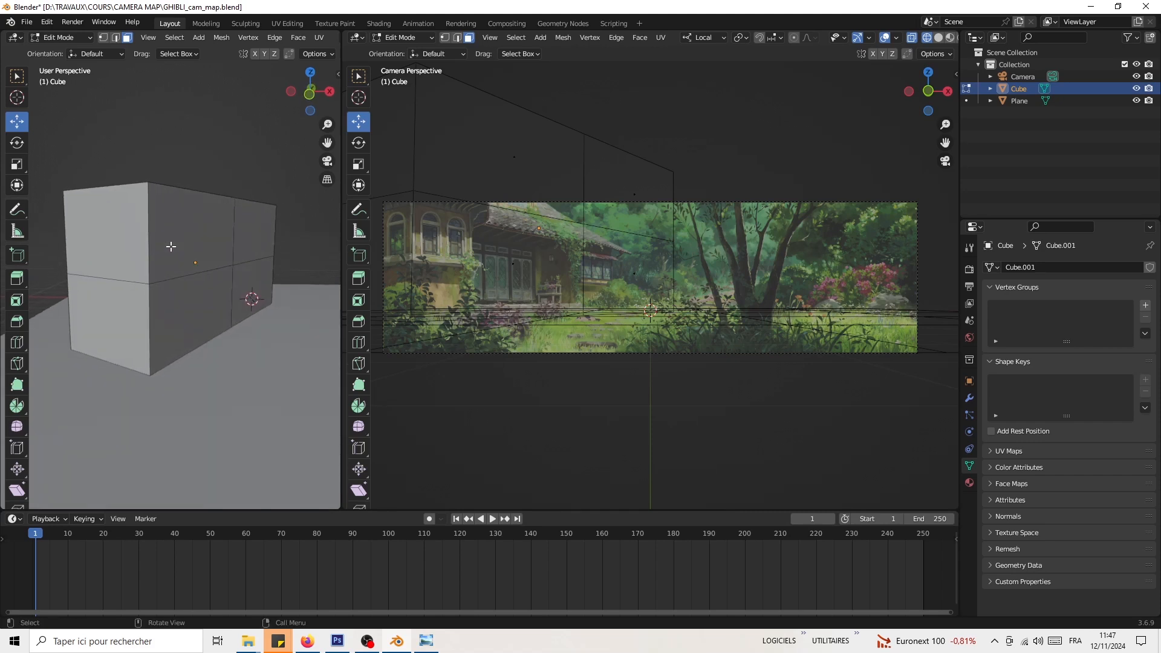
Step: Widen the perspective viewport and try using that area as a Shader Editor
{"action": "left_click_drag", "start_coordinate": [342, 273], "coordinate": [442, 281]}
{"action": "left_click", "coordinate": [12, 40]}
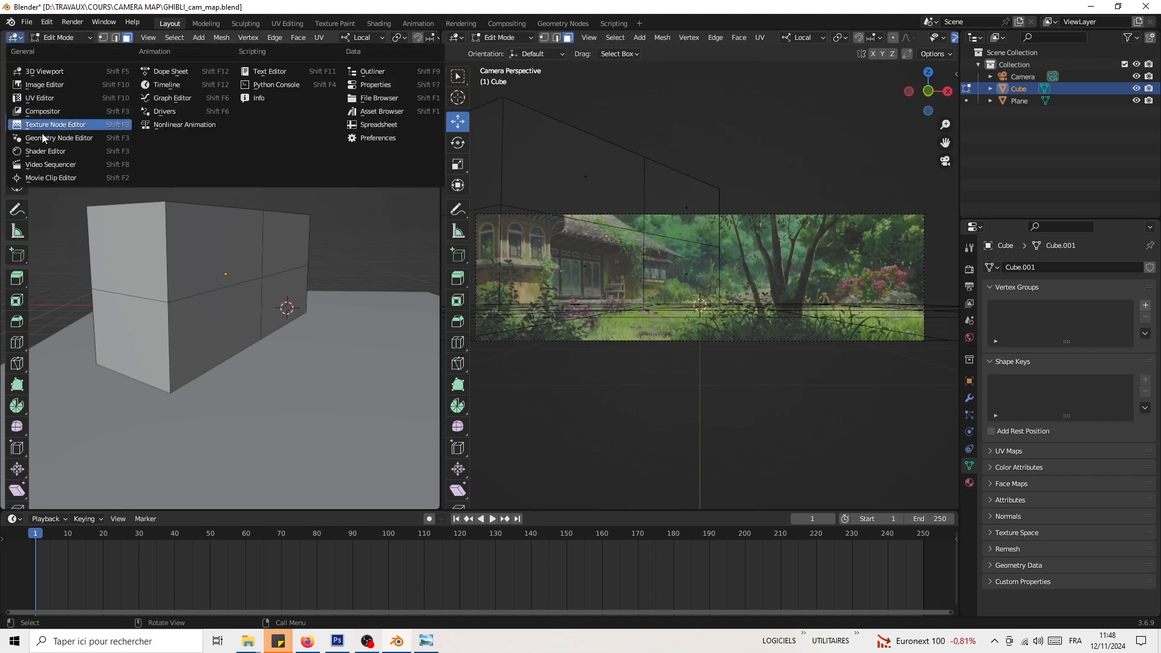
{"action": "left_click", "coordinate": [46, 151]}
{"action": "left_click_drag", "start_coordinate": [308, 223], "coordinate": [433, 221]}
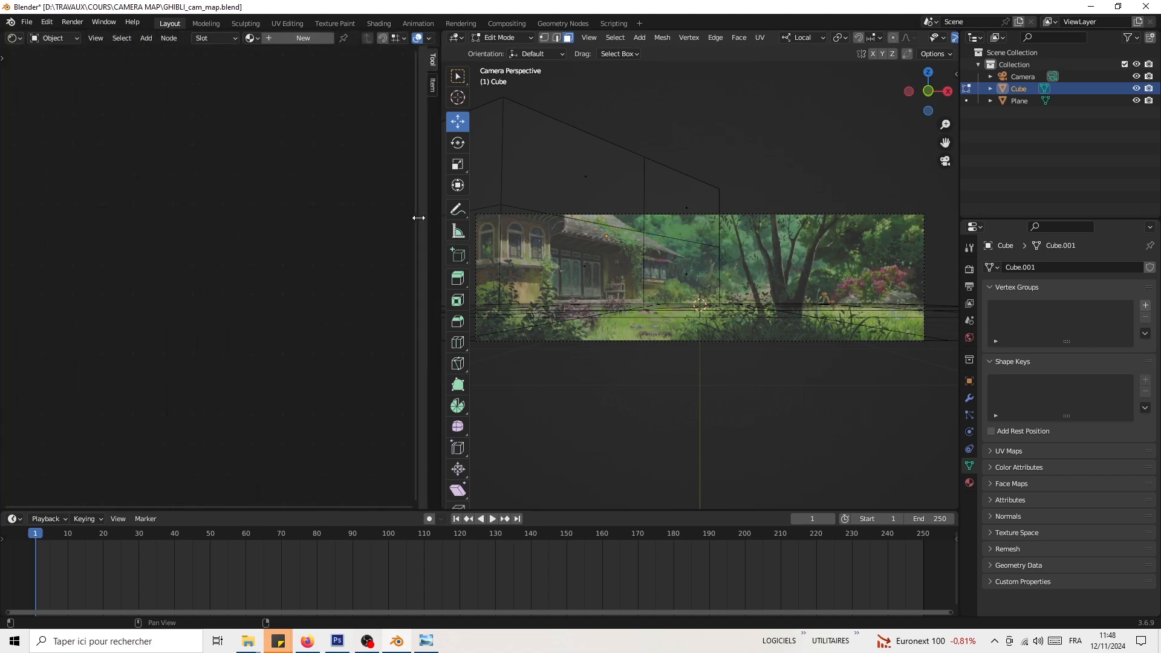
{"action": "left_click", "coordinate": [12, 37]}
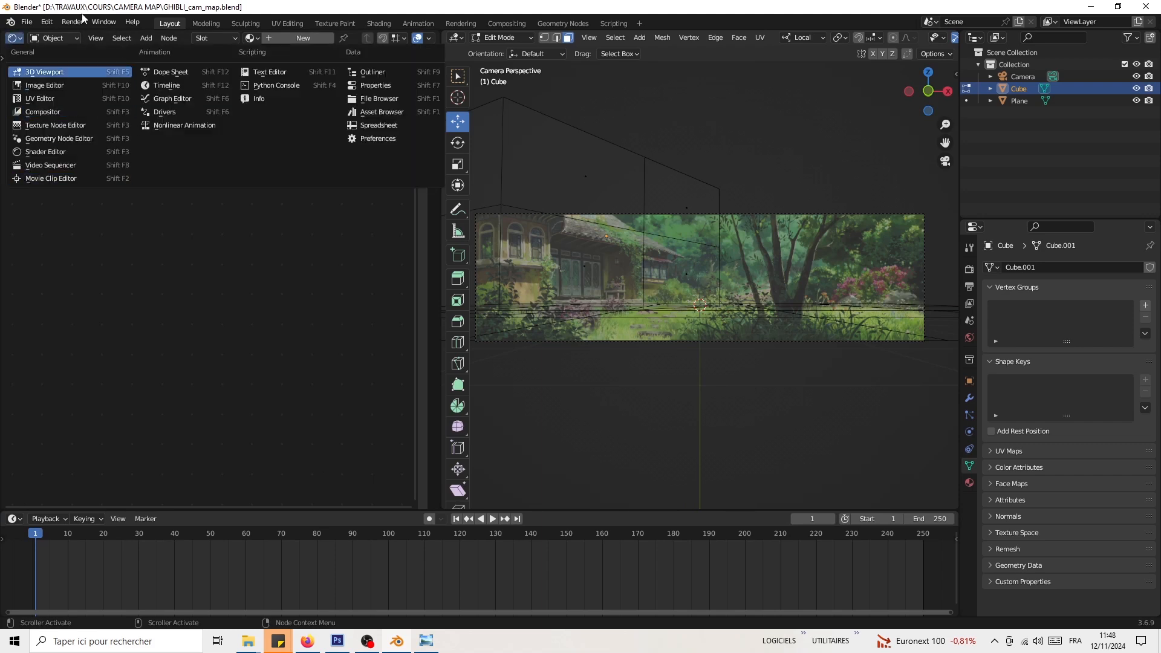
{"action": "left_click", "coordinate": [456, 37]}
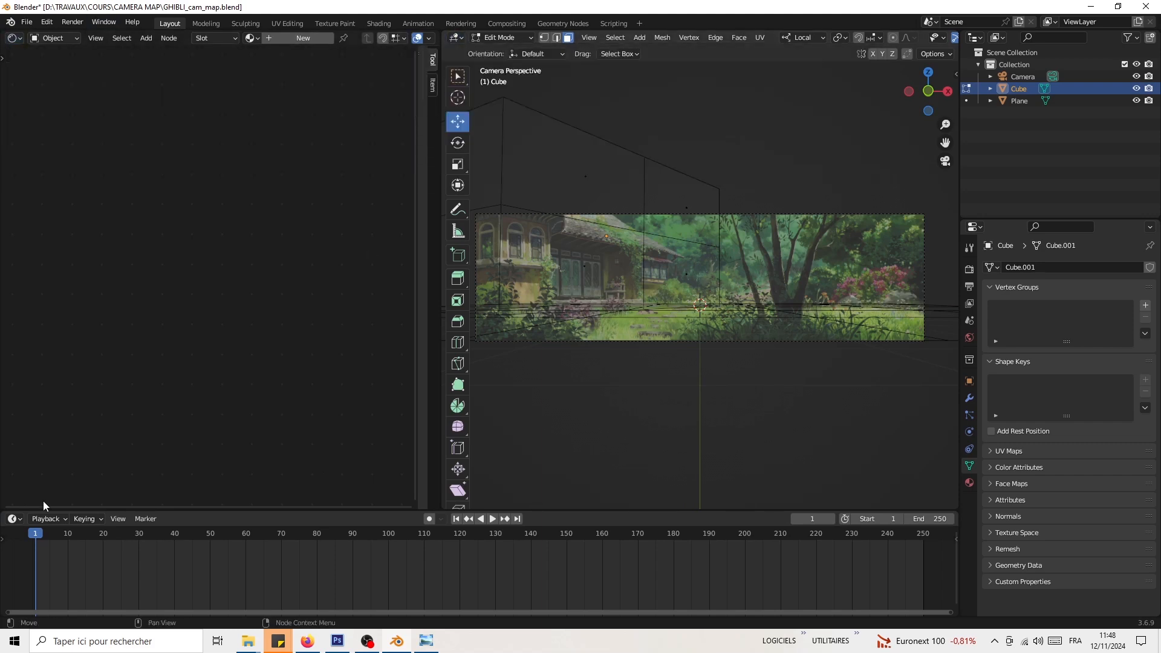
Step: Turn the timeline area into a Shader Editor and restore the perspective area to a 3D Viewport
{"action": "left_click", "coordinate": [12, 518]}
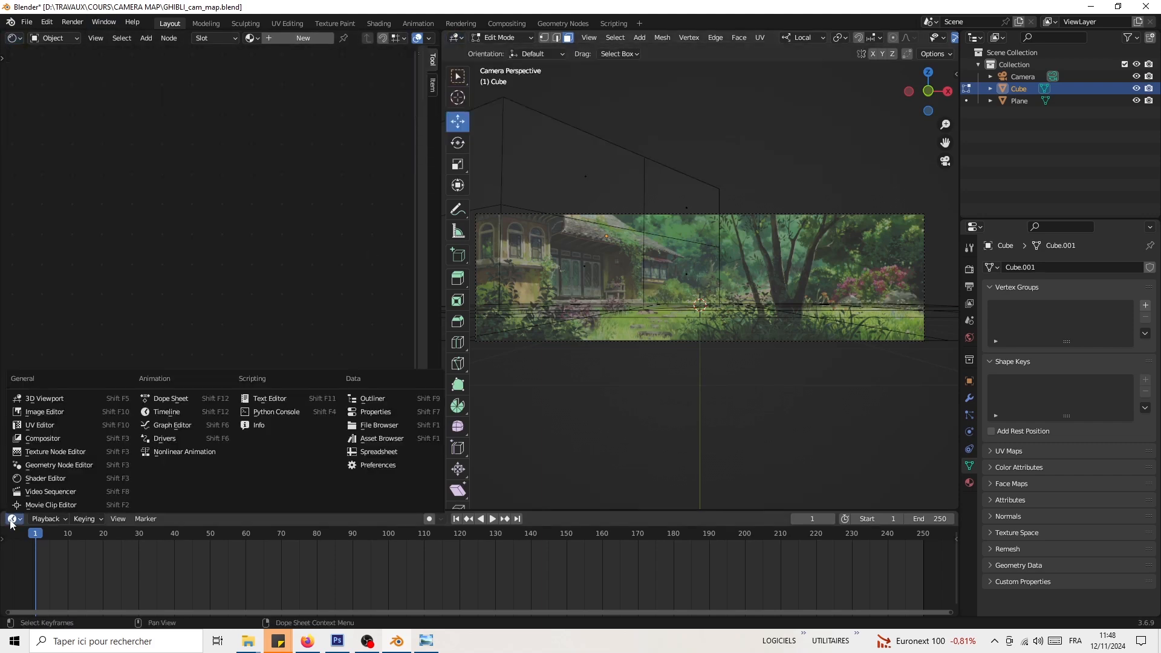
{"action": "left_click", "coordinate": [43, 480]}
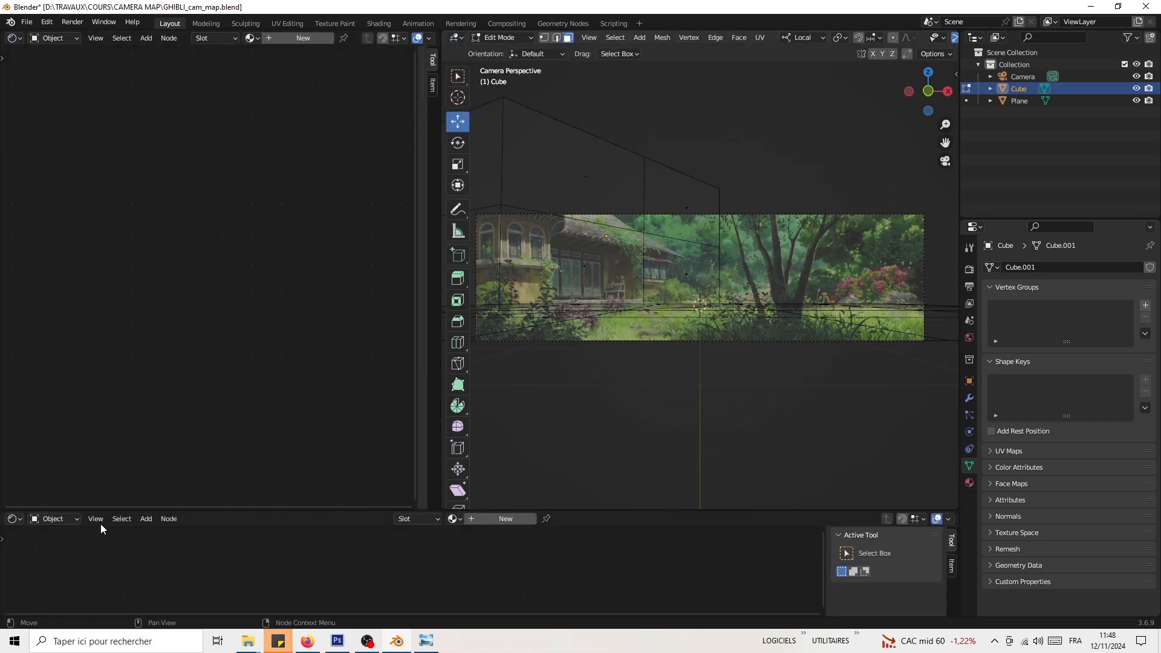
{"action": "left_click", "coordinate": [15, 39]}
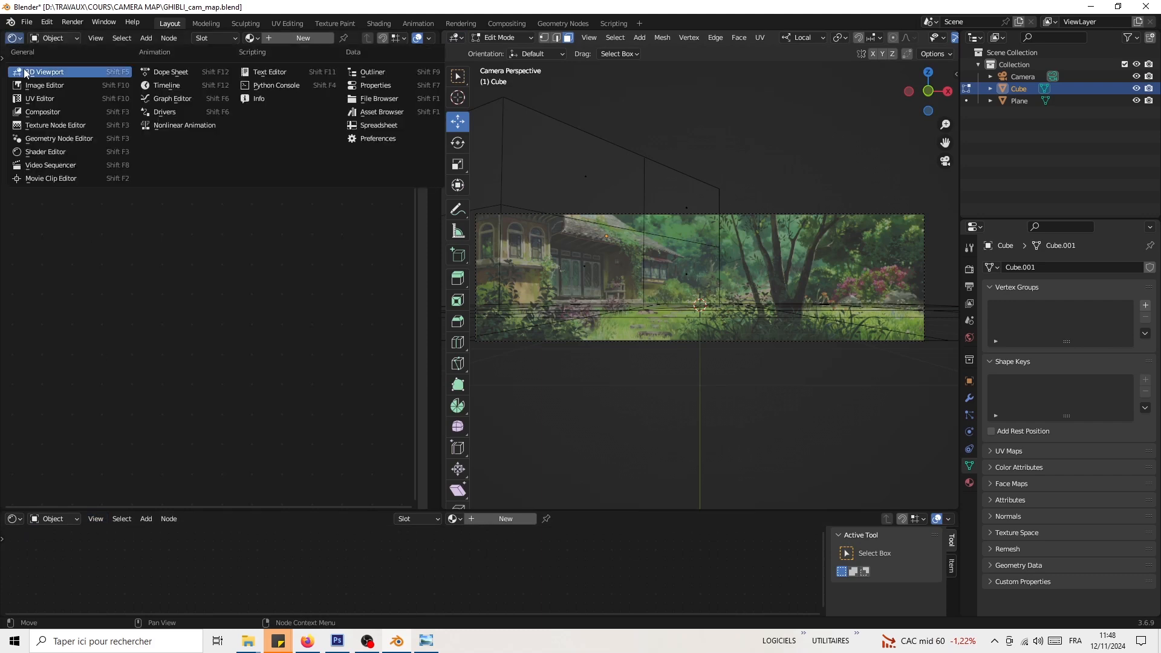
{"action": "left_click", "coordinate": [57, 72]}
Step: Enlarge the Shader Editor area upward, keeping the box, ground plane and camera framed in the perspective view
{"action": "scroll", "coordinate": [202, 358], "scroll_direction": "down", "scroll_amount": 4}
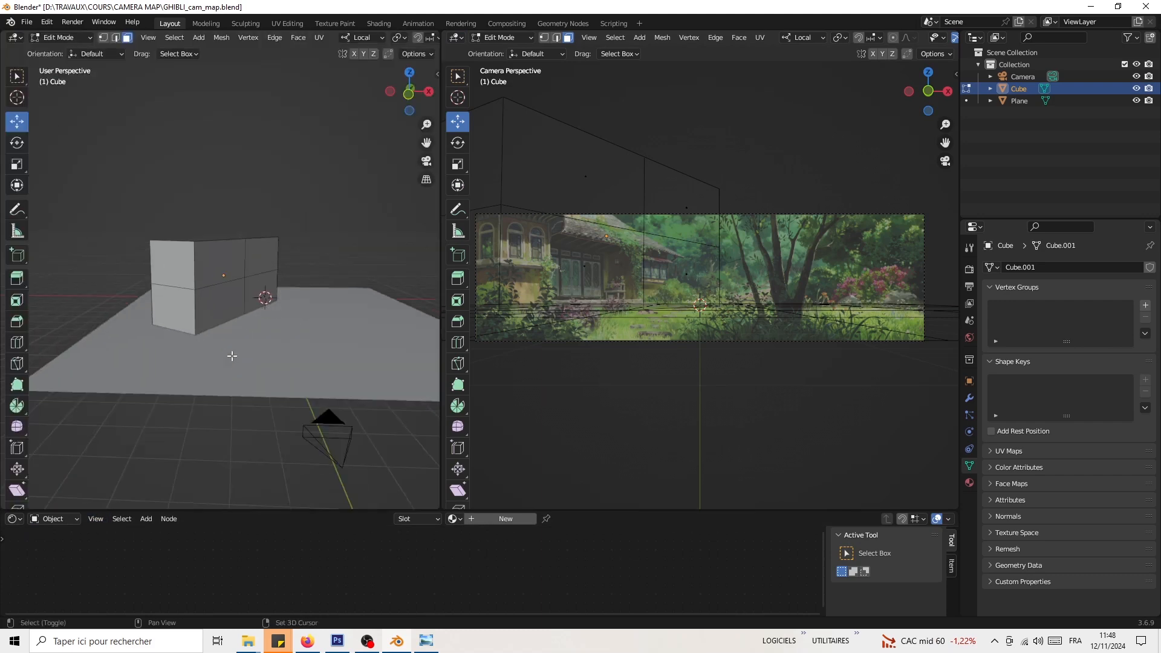
{"action": "middle_click_drag", "start_coordinate": [231, 355], "coordinate": [222, 324], "text": "shift"}
{"action": "left_click_drag", "start_coordinate": [265, 511], "coordinate": [252, 392]}
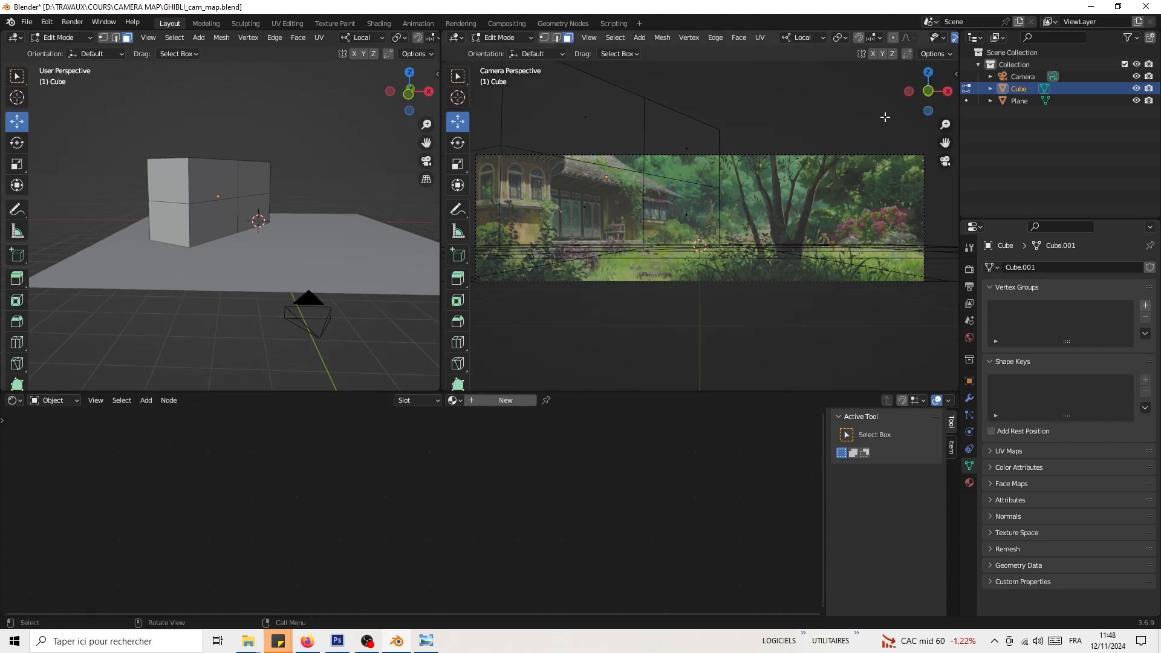
Step: Show the camera view as opaque solid geometry and return the box to Object Mode
{"action": "scroll", "coordinate": [901, 47], "scroll_direction": "down", "scroll_amount": 3}
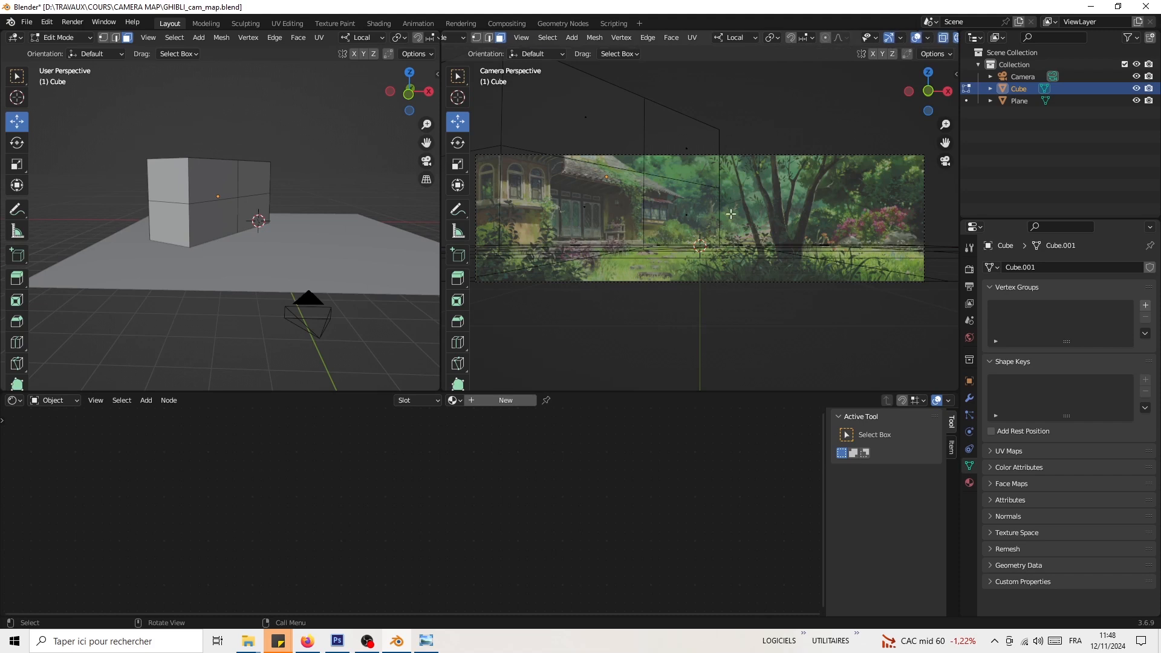
{"action": "key", "text": "alt+z"}
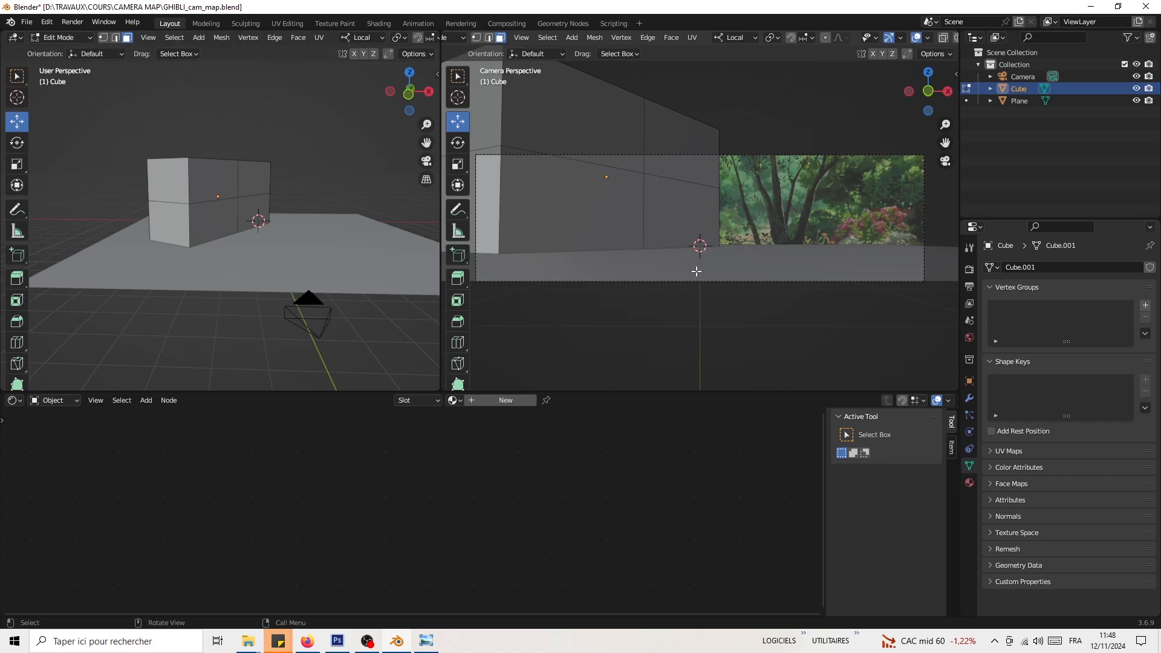
{"action": "key", "text": "Tab"}
Step: Select the house box and add a UV Project modifier to it
{"action": "left_click", "coordinate": [248, 274]}
{"action": "middle_click_drag", "start_coordinate": [248, 274], "coordinate": [254, 222]}
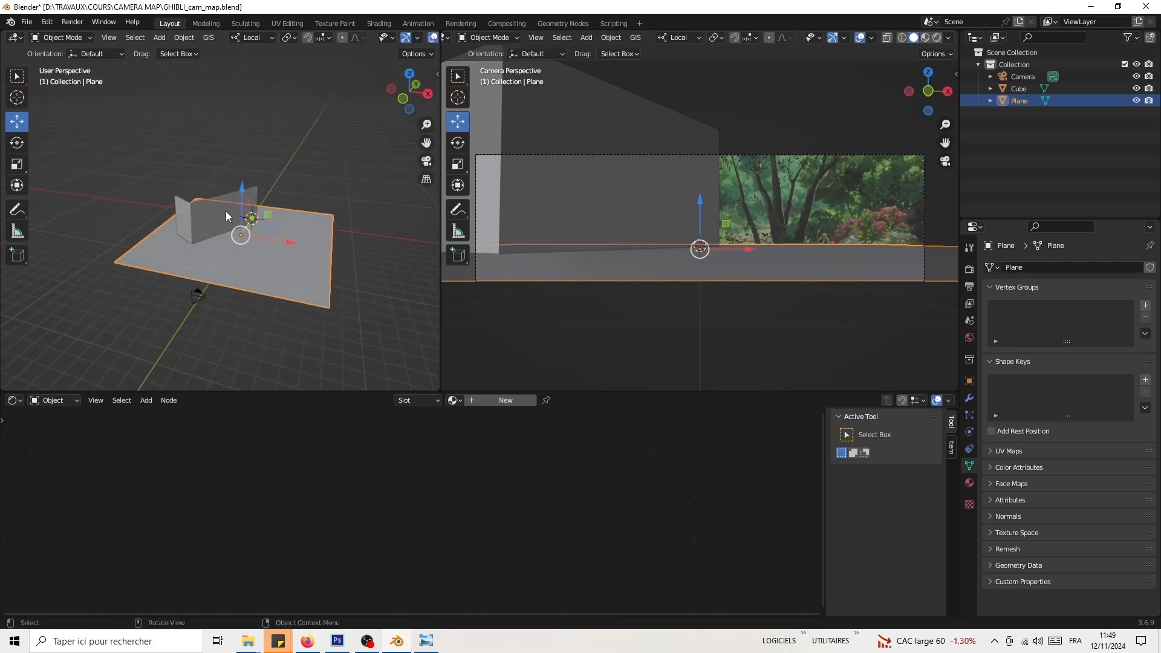
{"action": "left_click", "coordinate": [225, 230]}
{"action": "left_click", "coordinate": [279, 238]}
{"action": "left_click", "coordinate": [229, 210]}
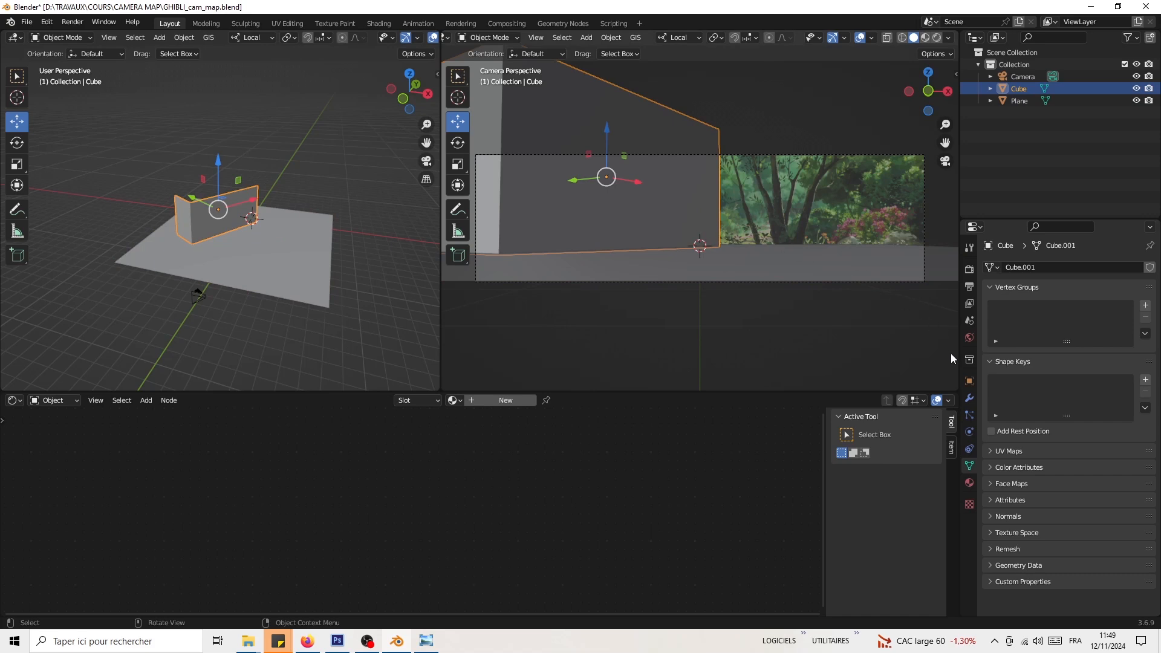
{"action": "left_click", "coordinate": [970, 398]}
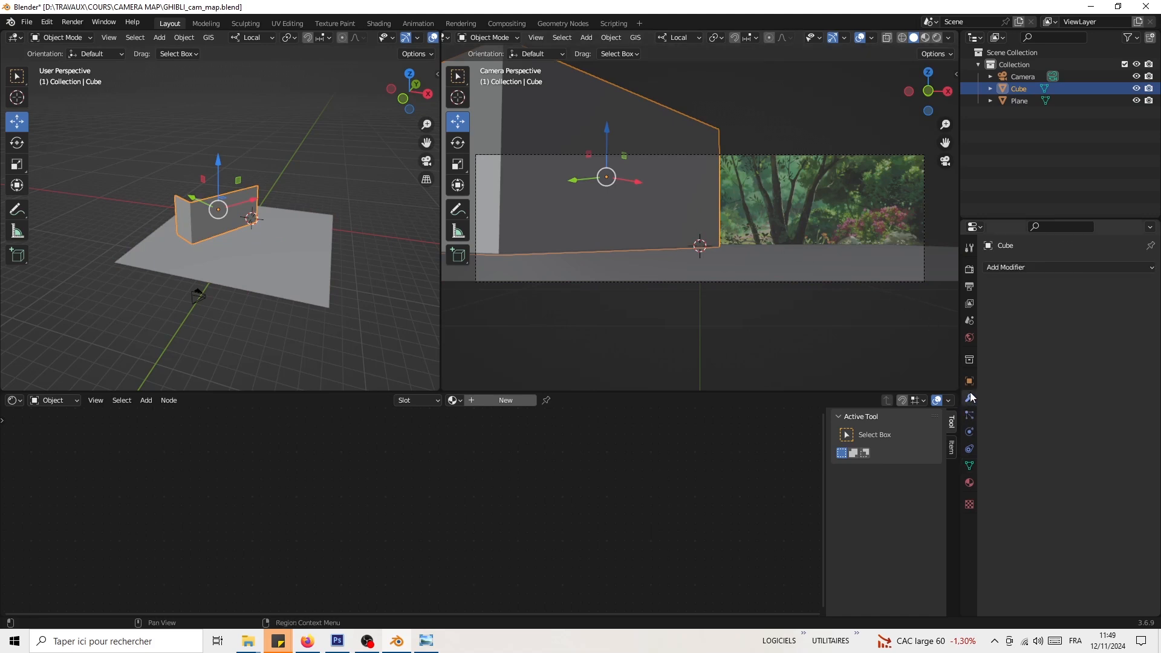
{"action": "left_click", "coordinate": [1004, 270]}
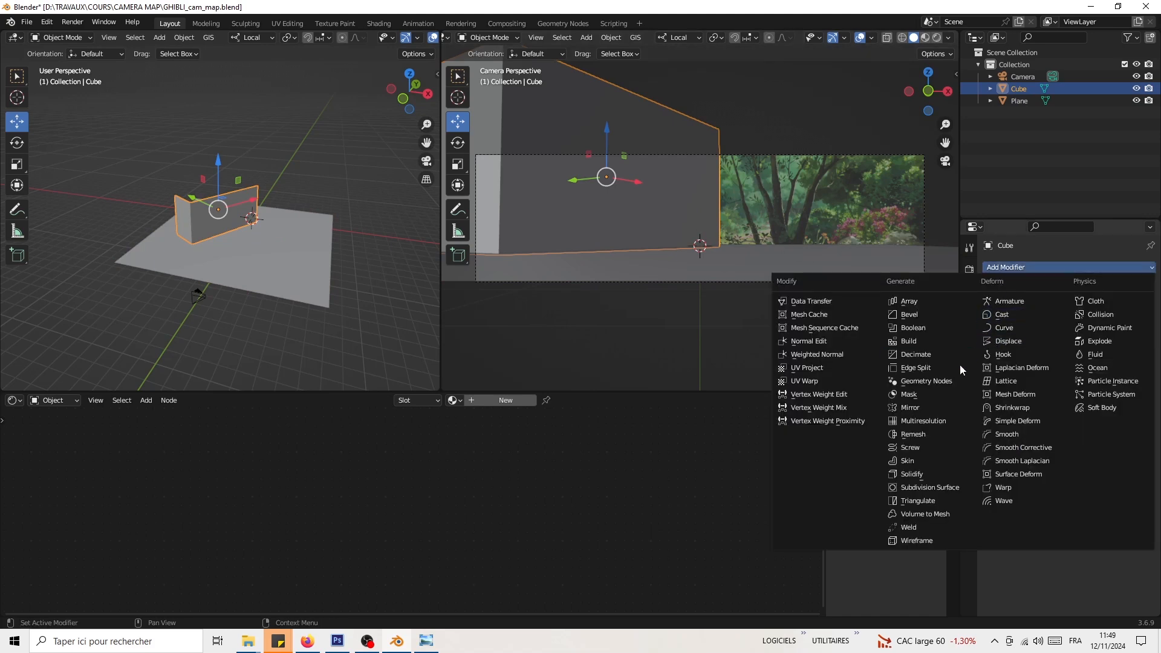
{"action": "left_click", "coordinate": [815, 370]}
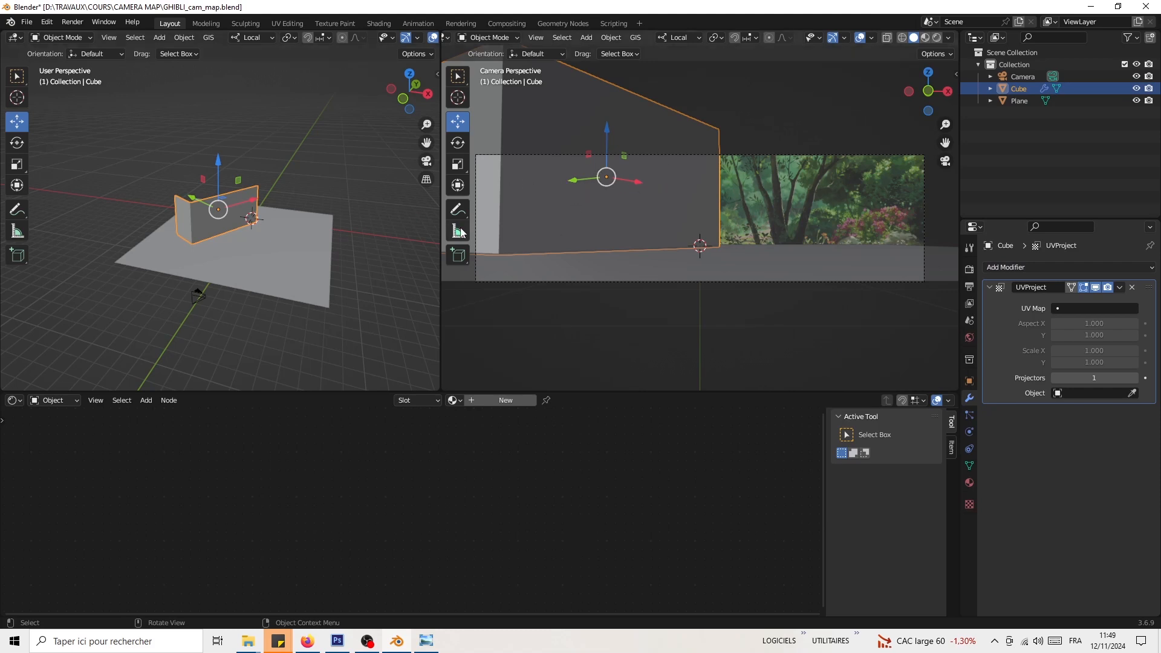
Step: Set Camera as the projector object of the house box's UV Project modifier
{"action": "middle_click_drag", "start_coordinate": [370, 255], "coordinate": [386, 277]}
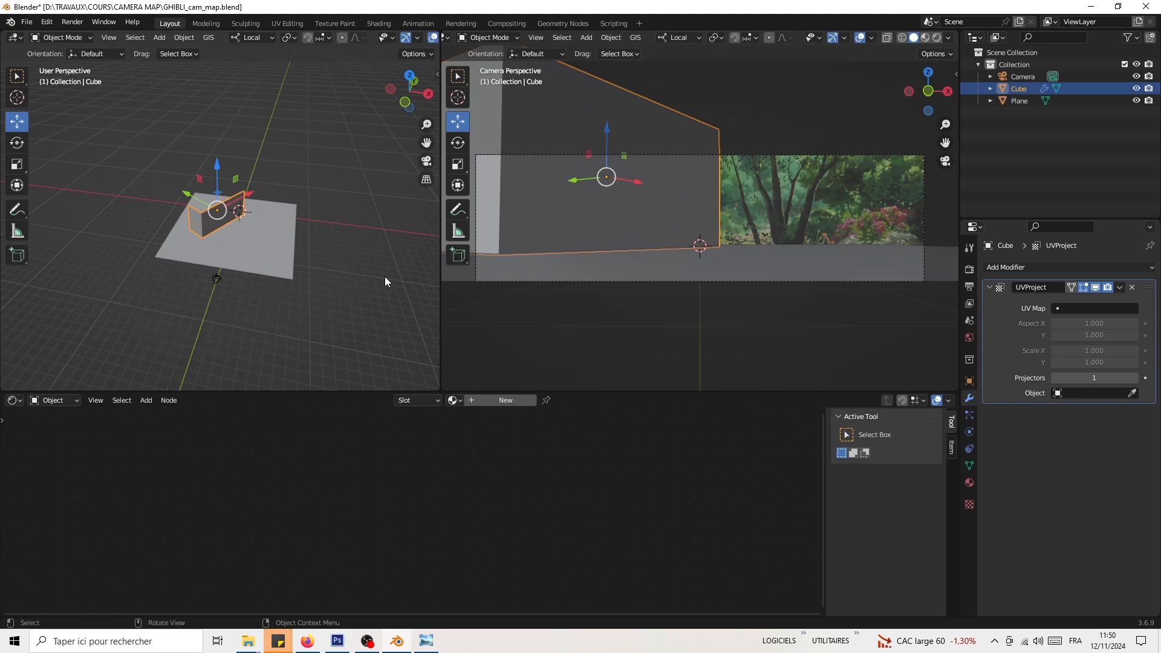
{"action": "middle_click_drag", "start_coordinate": [289, 194], "coordinate": [223, 209]}
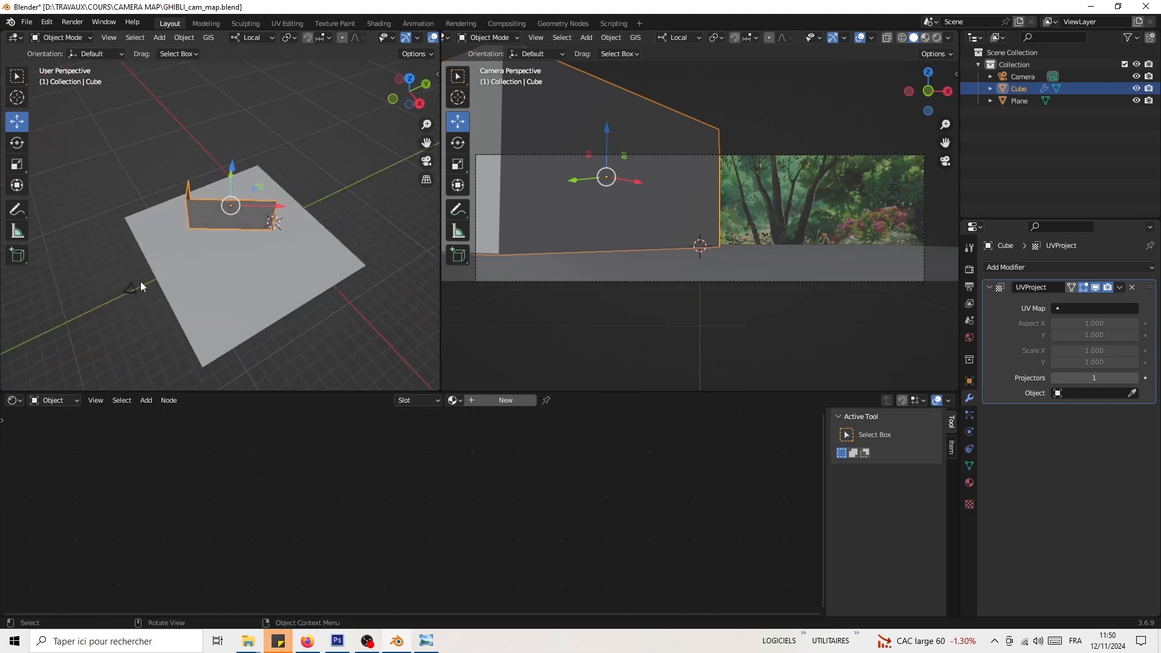
{"action": "left_click", "coordinate": [126, 295]}
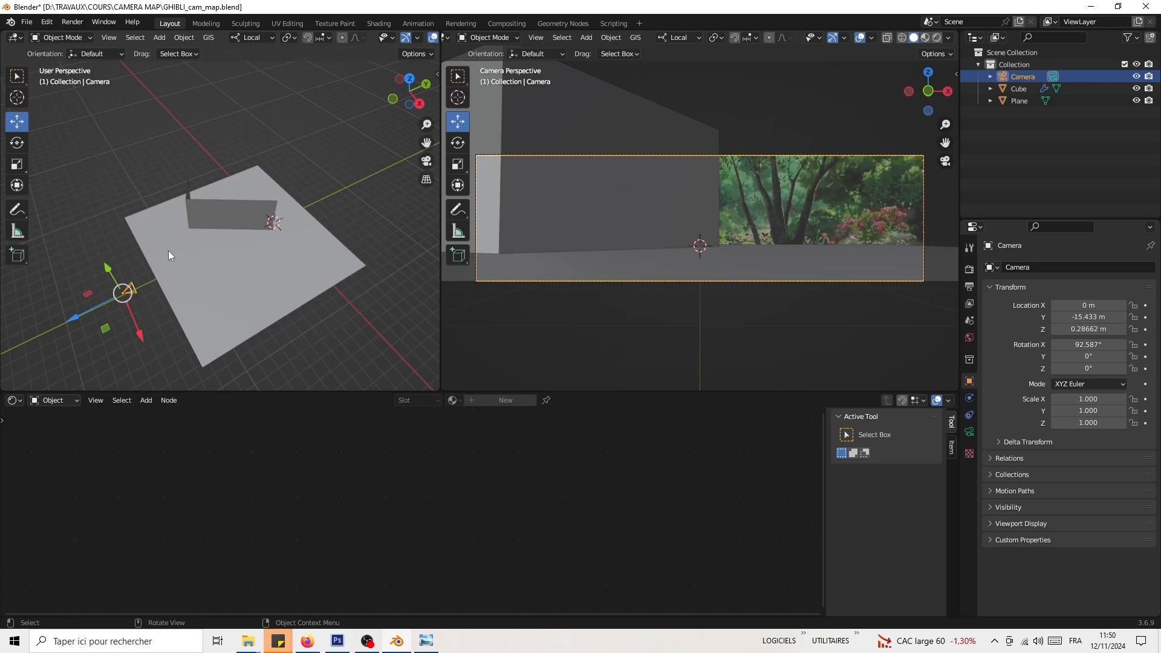
{"action": "middle_click_drag", "start_coordinate": [155, 280], "coordinate": [230, 237]}
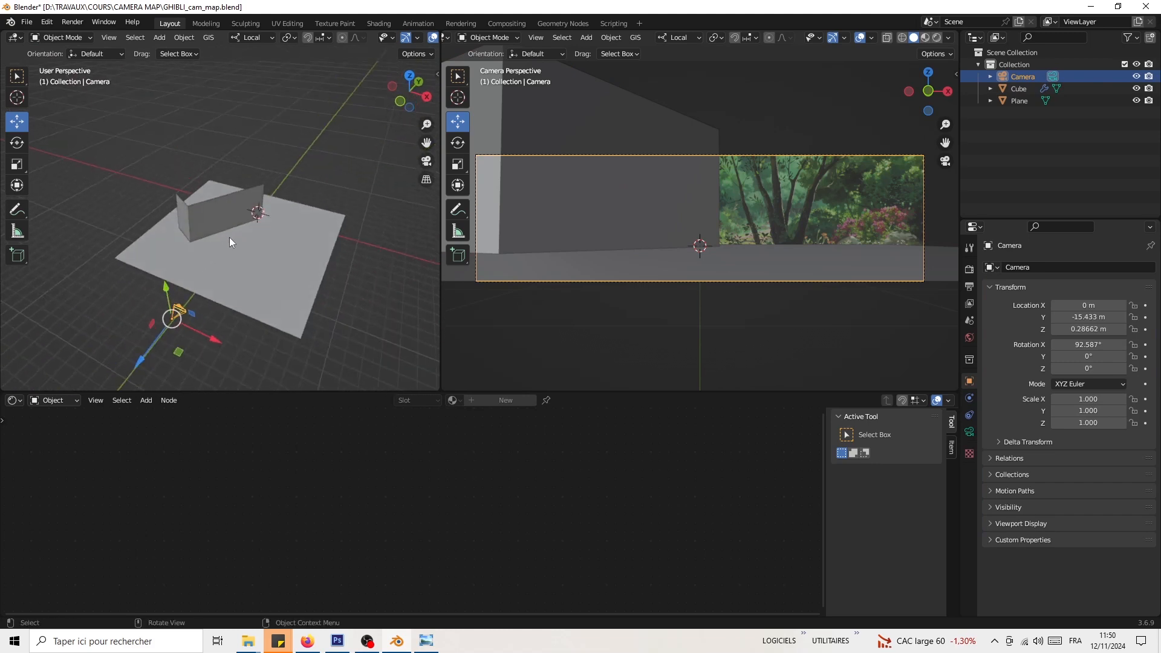
{"action": "left_click", "coordinate": [216, 209]}
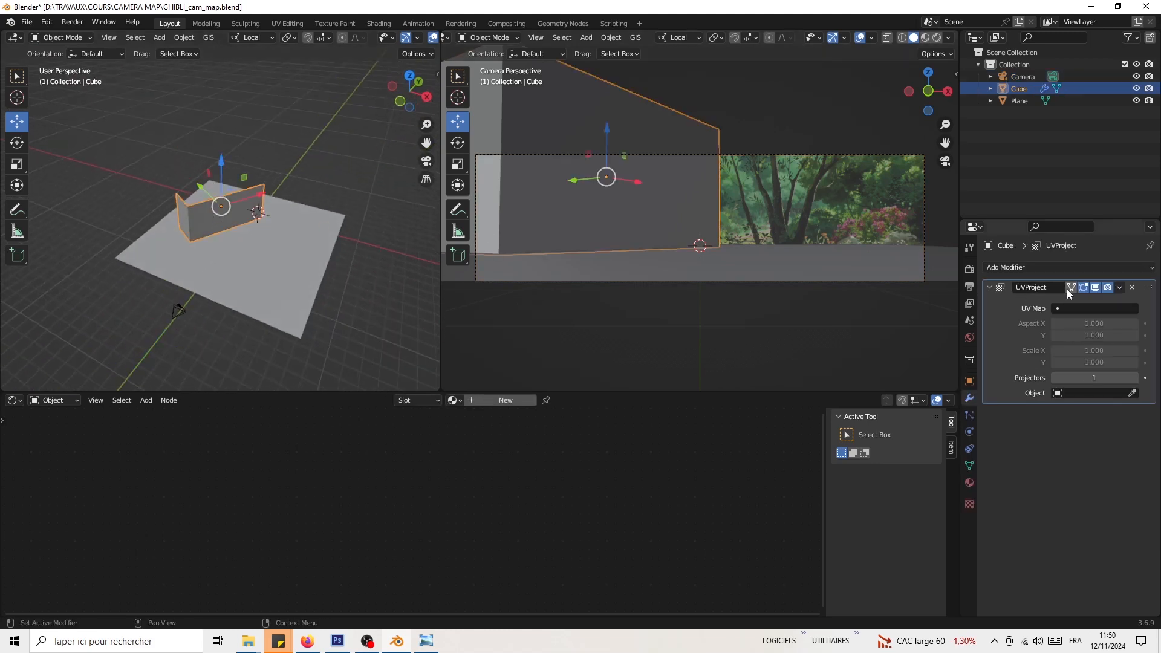
{"action": "left_click", "coordinate": [1065, 393]}
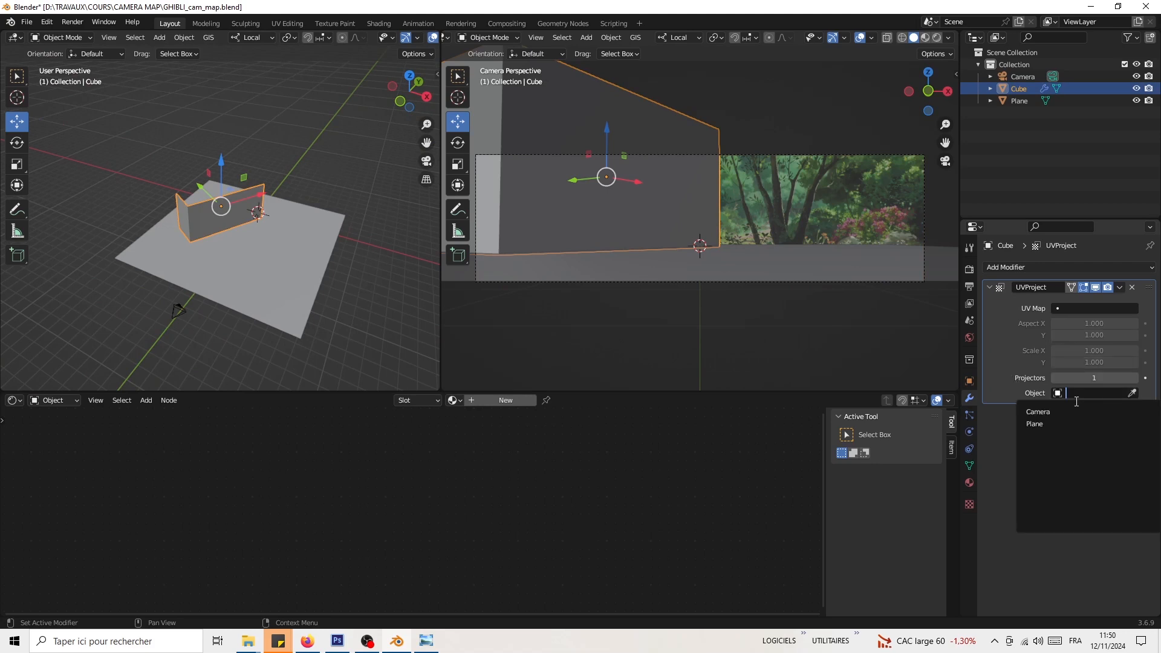
{"action": "left_click", "coordinate": [1050, 411]}
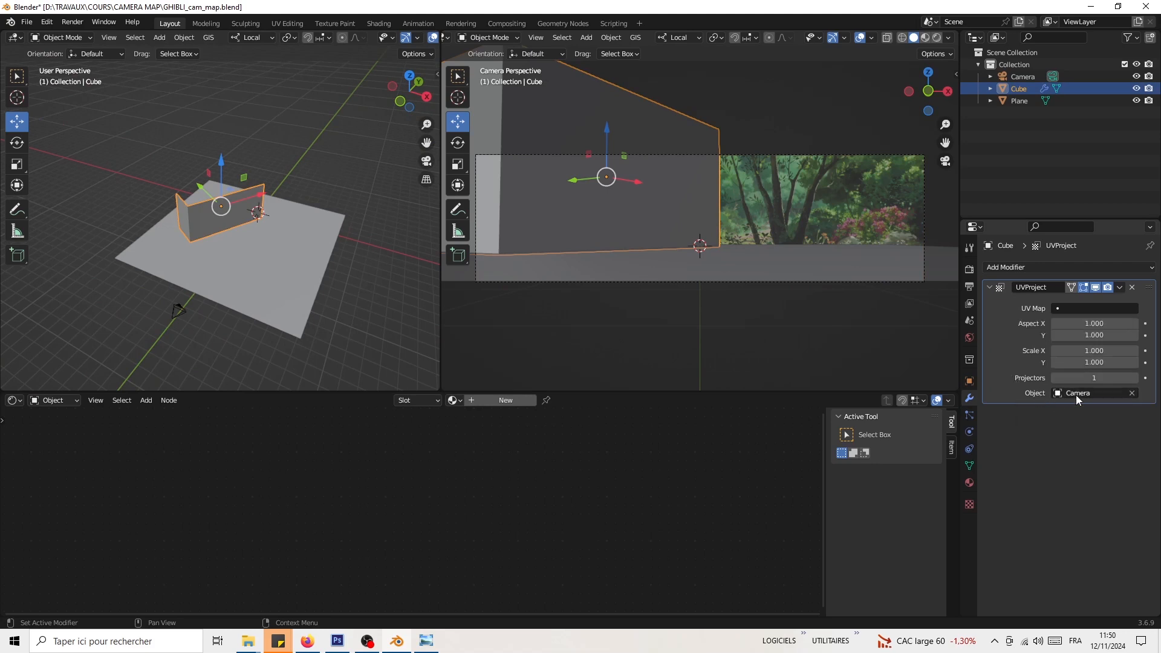
Step: Select the camera and rename it projecteur
{"action": "left_click", "coordinate": [173, 314]}
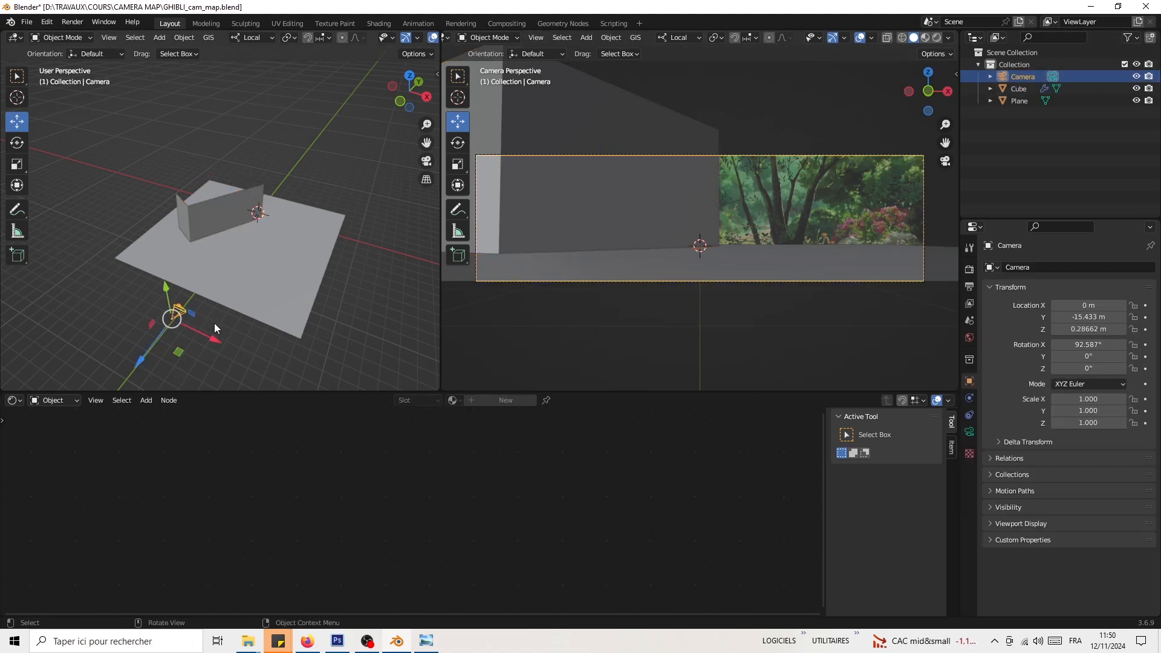
{"action": "middle_click_drag", "start_coordinate": [173, 318], "coordinate": [170, 317]}
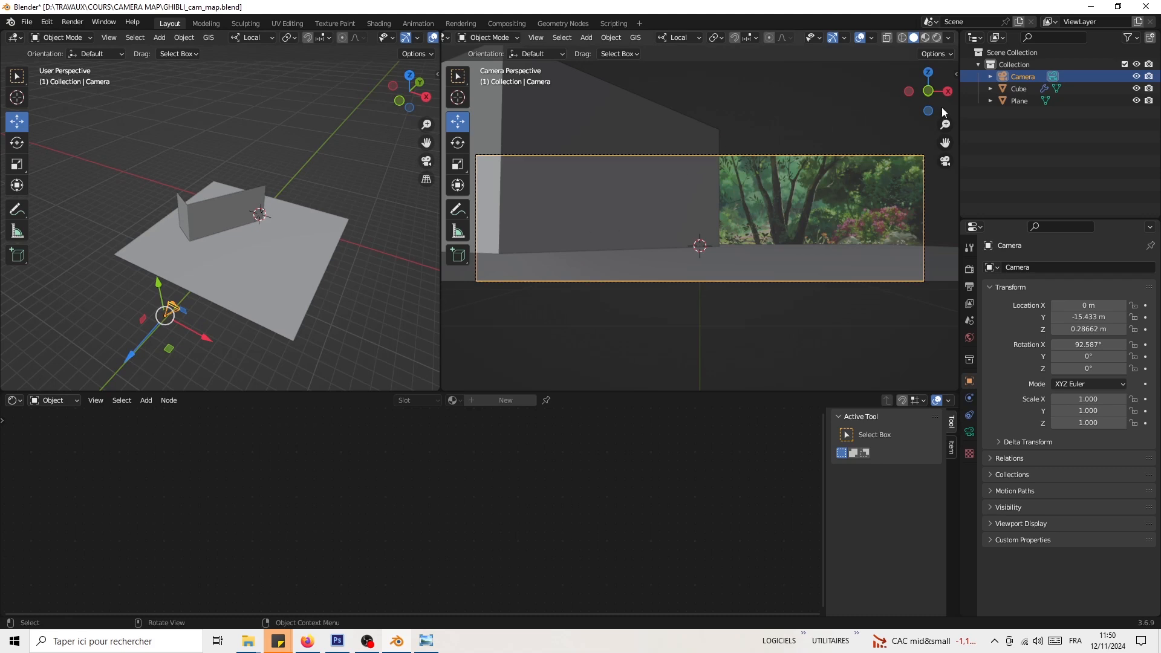
{"action": "double_click", "coordinate": [1020, 76]}
{"action": "type", "text": "projecteur"}
{"action": "key", "text": "Return"}
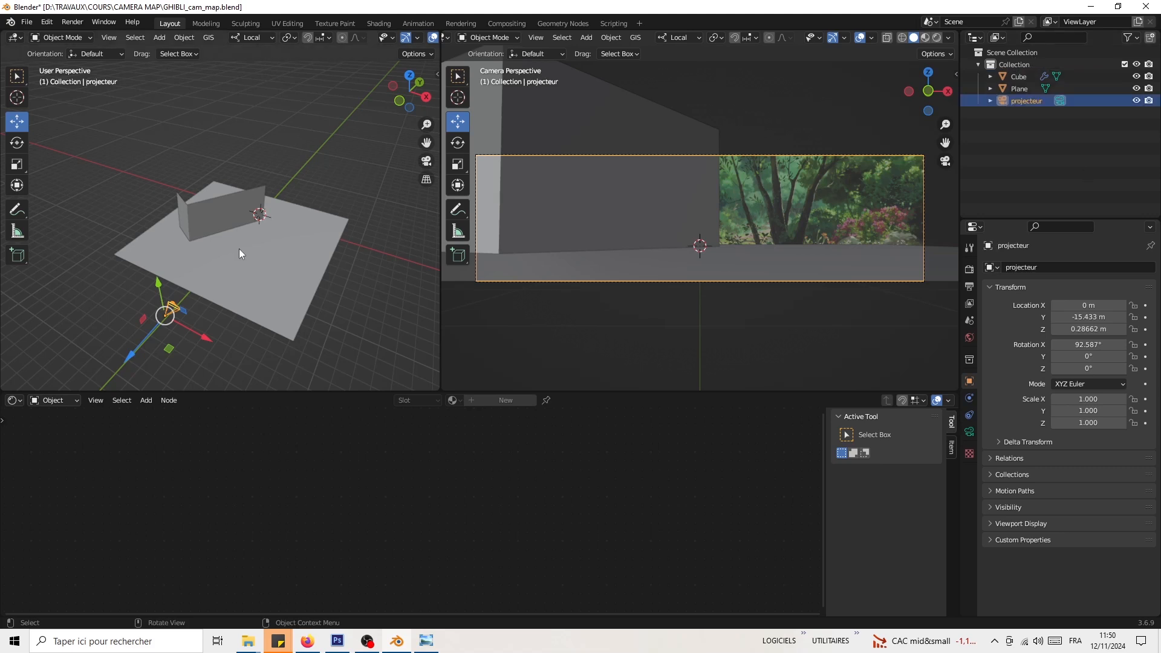
Step: Create a new material for the house box and name it 3e plan
{"action": "left_click", "coordinate": [231, 205]}
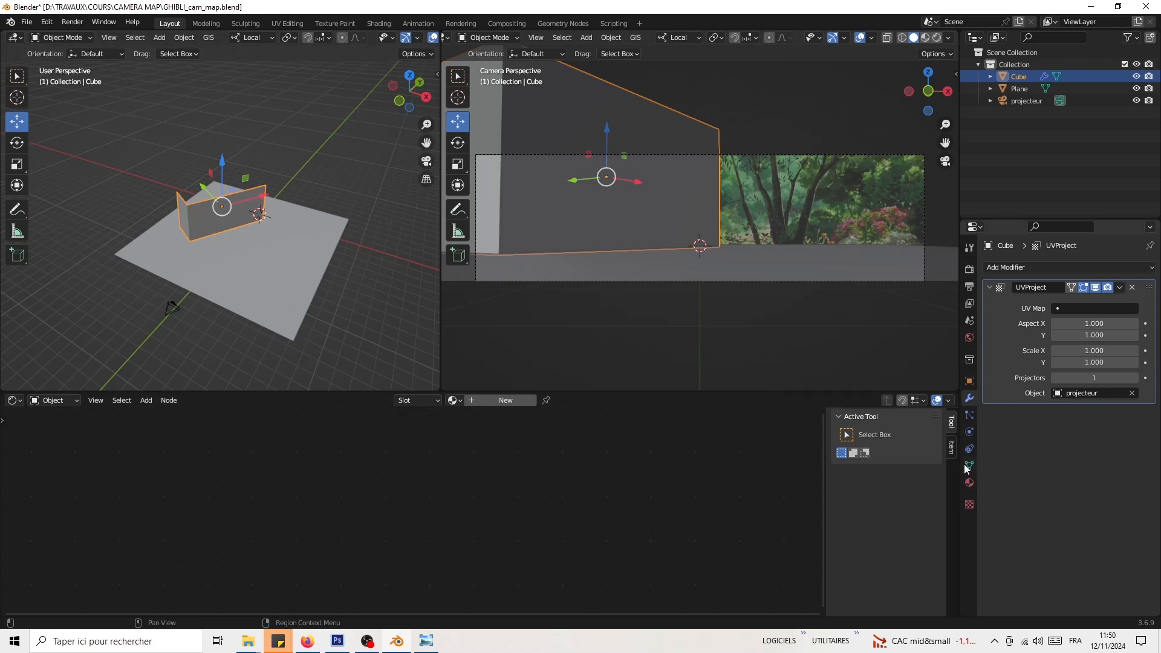
{"action": "left_click", "coordinate": [969, 482]}
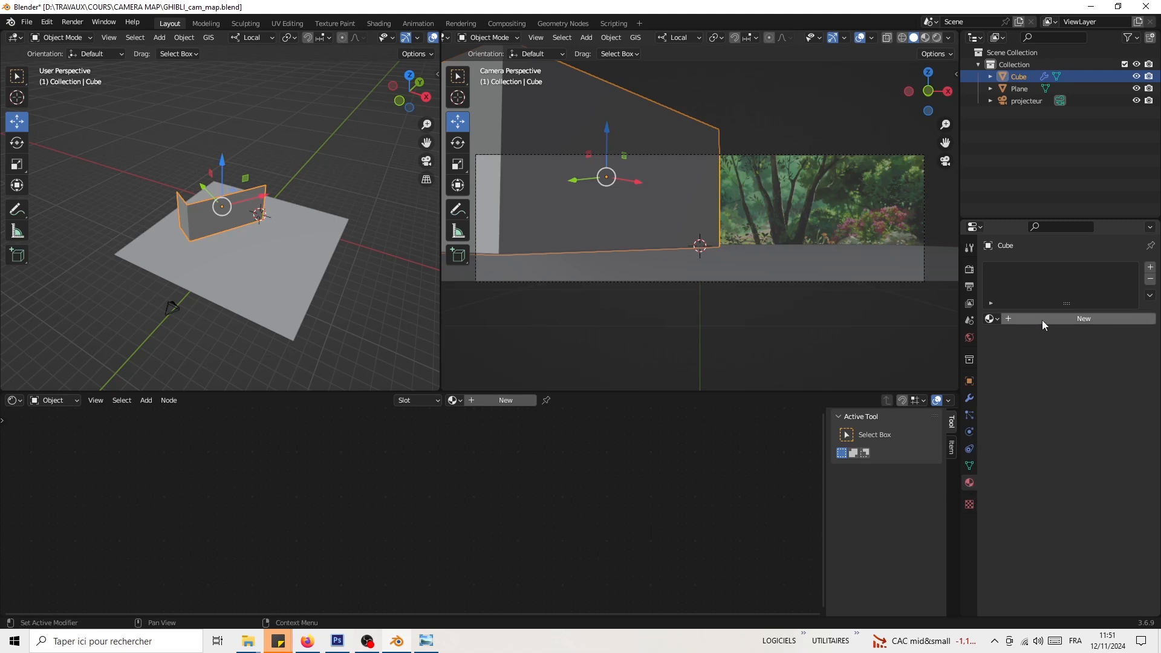
{"action": "left_click", "coordinate": [14, 401]}
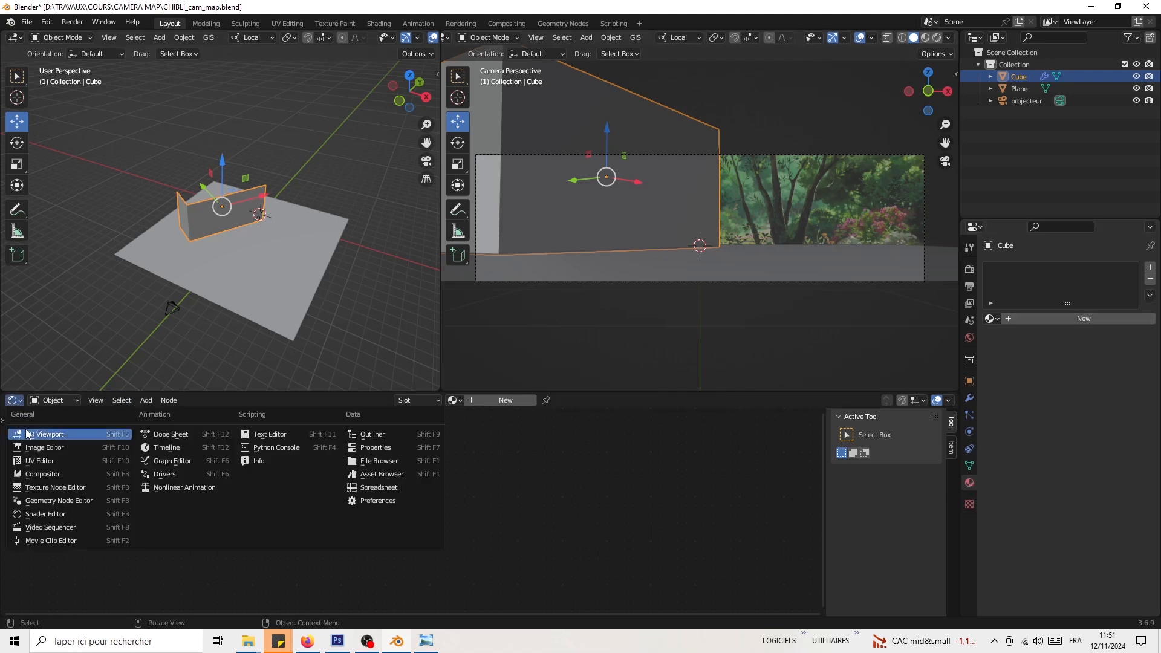
{"action": "left_click", "coordinate": [36, 514]}
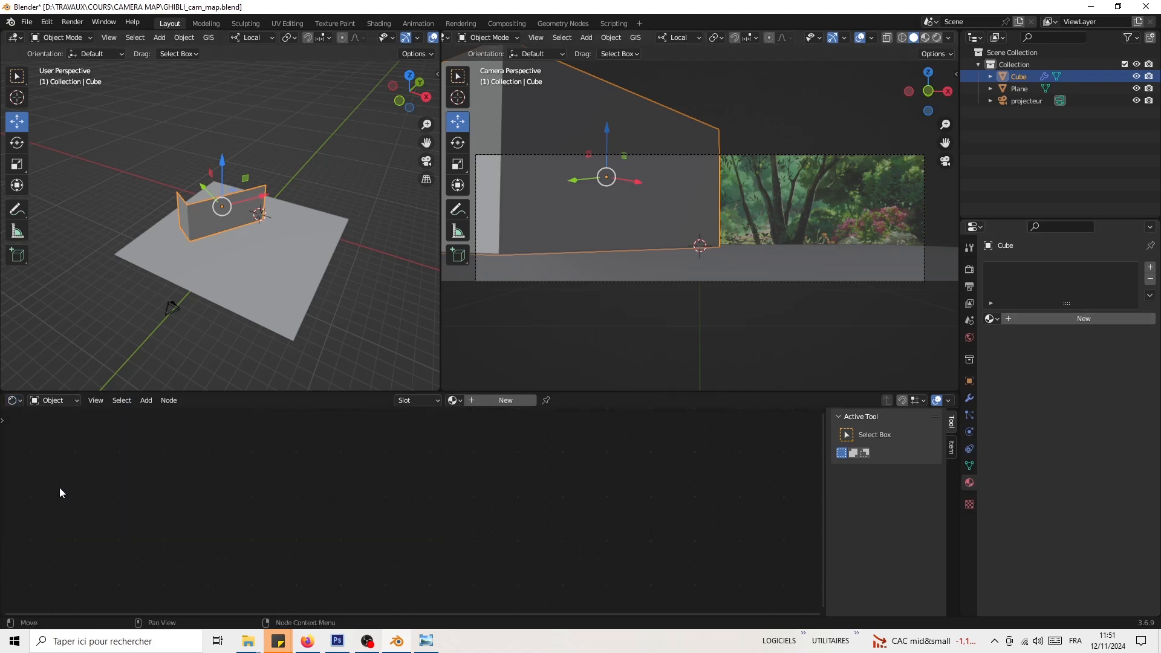
{"action": "left_click", "coordinate": [479, 402]}
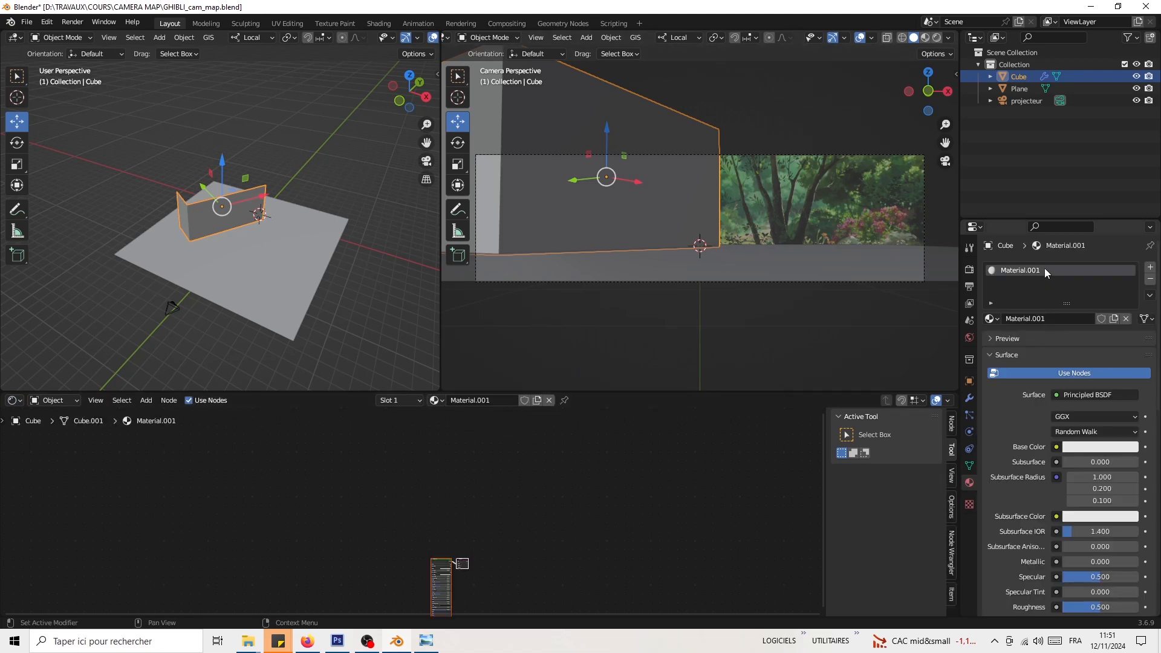
{"action": "left_click", "coordinate": [499, 399]}
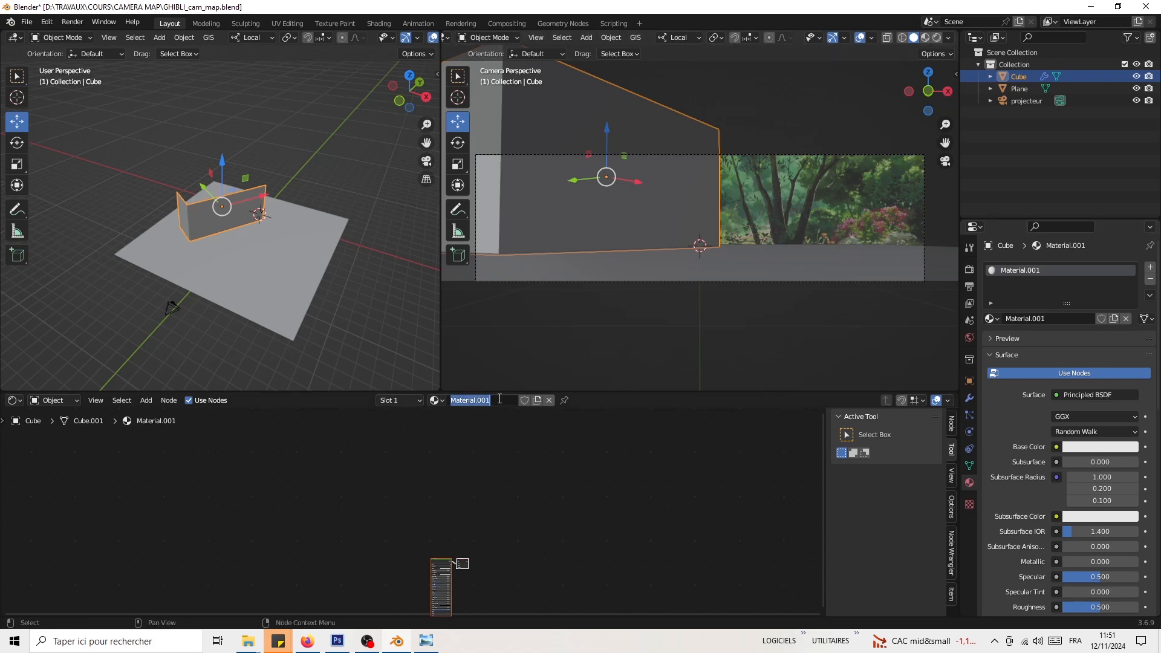
{"action": "type", "text": "3e plan"}
{"action": "key", "text": "Return"}
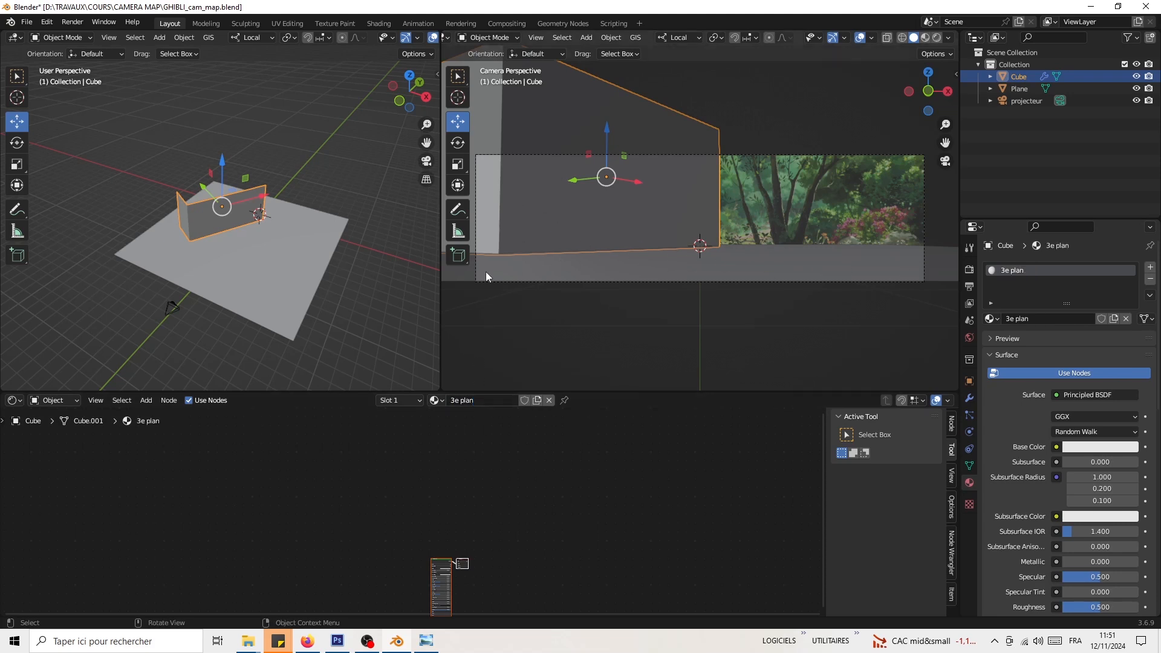
Step: Frame the 3e plan material's nodes and move the Principled BSDF node slightly away from Material Output
{"action": "left_click", "coordinate": [407, 506]}
{"action": "mouse_move", "coordinate": [406, 548]}
{"action": "middle_mouse_down"}
{"action": "mouse_move", "coordinate": [366, 454]}
{"action": "mouse_move", "coordinate": [396, 540]}
{"action": "middle_mouse_up"}
{"action": "scroll", "coordinate": [375, 462], "scroll_direction": "up", "scroll_amount": 4}
{"action": "scroll", "coordinate": [397, 541], "scroll_direction": "up", "scroll_amount": 3}
{"action": "left_click_drag", "start_coordinate": [462, 464], "coordinate": [428, 449]}
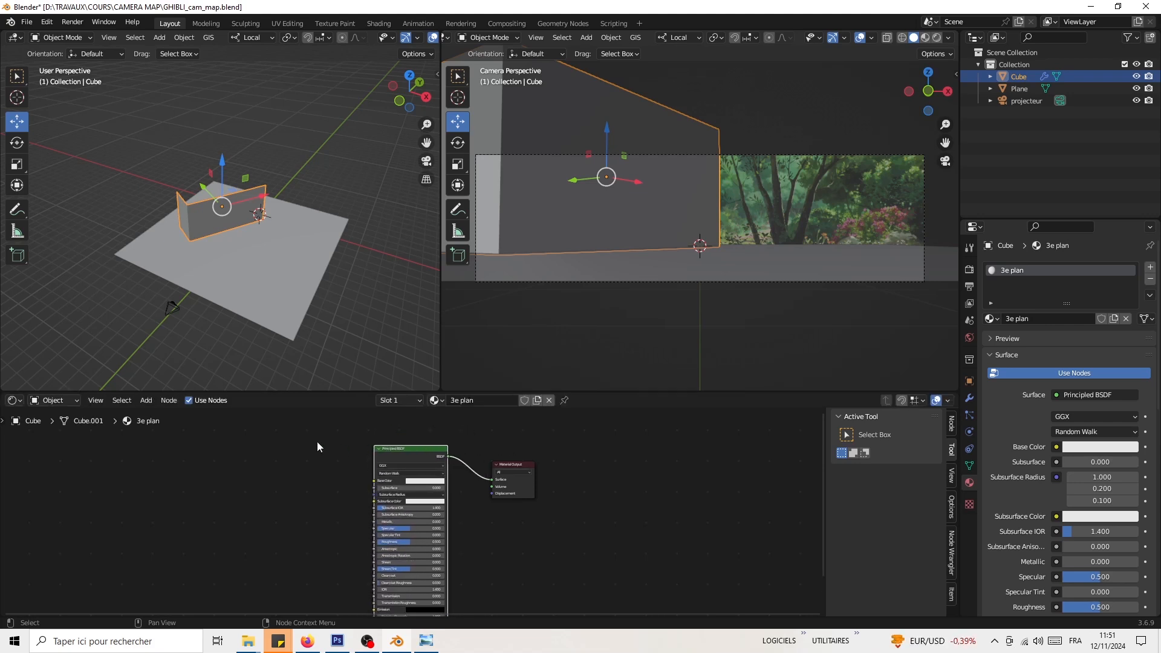
{"action": "scroll", "coordinate": [280, 445], "scroll_direction": "up", "scroll_amount": 3}
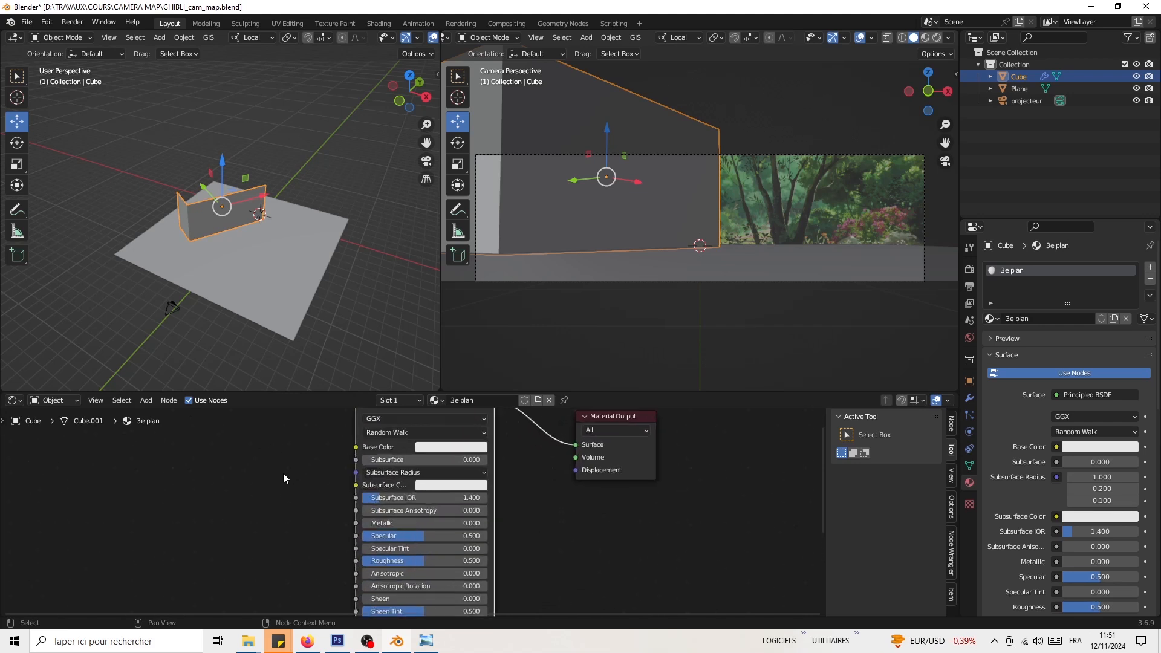
{"action": "middle_click_drag", "start_coordinate": [283, 473], "coordinate": [301, 503]}
{"action": "left_click_drag", "start_coordinate": [373, 481], "coordinate": [275, 448]}
{"action": "left_click", "coordinate": [329, 450]}
{"action": "left_click_drag", "start_coordinate": [374, 481], "coordinate": [302, 469]}
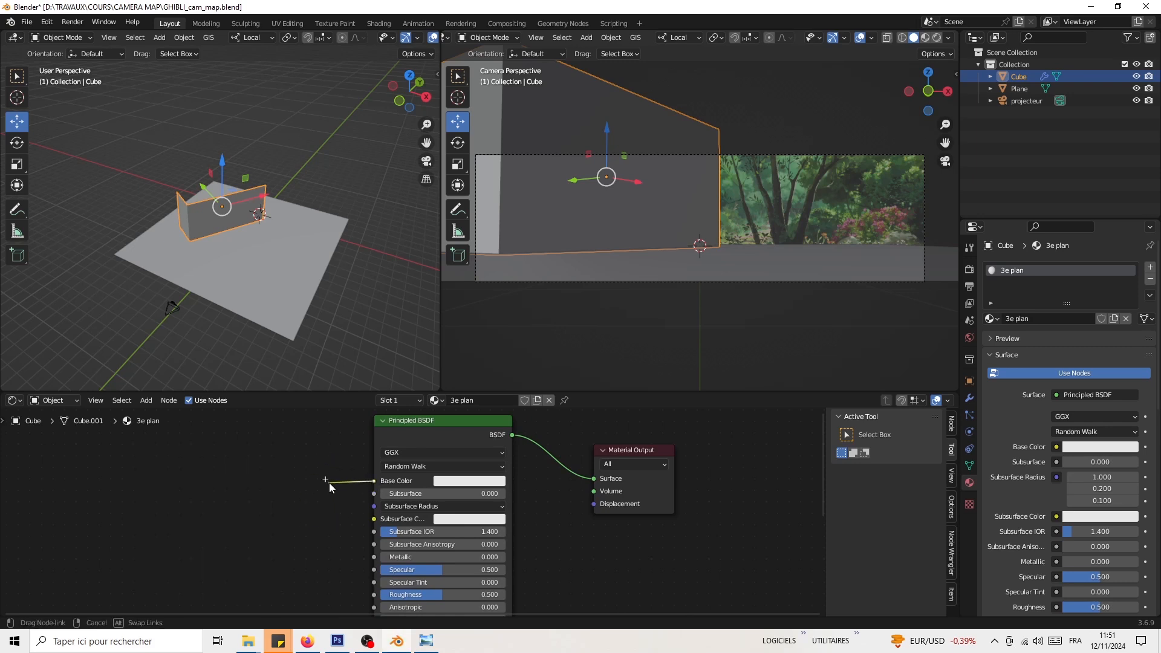
{"action": "left_click_drag", "start_coordinate": [375, 483], "coordinate": [244, 478]}
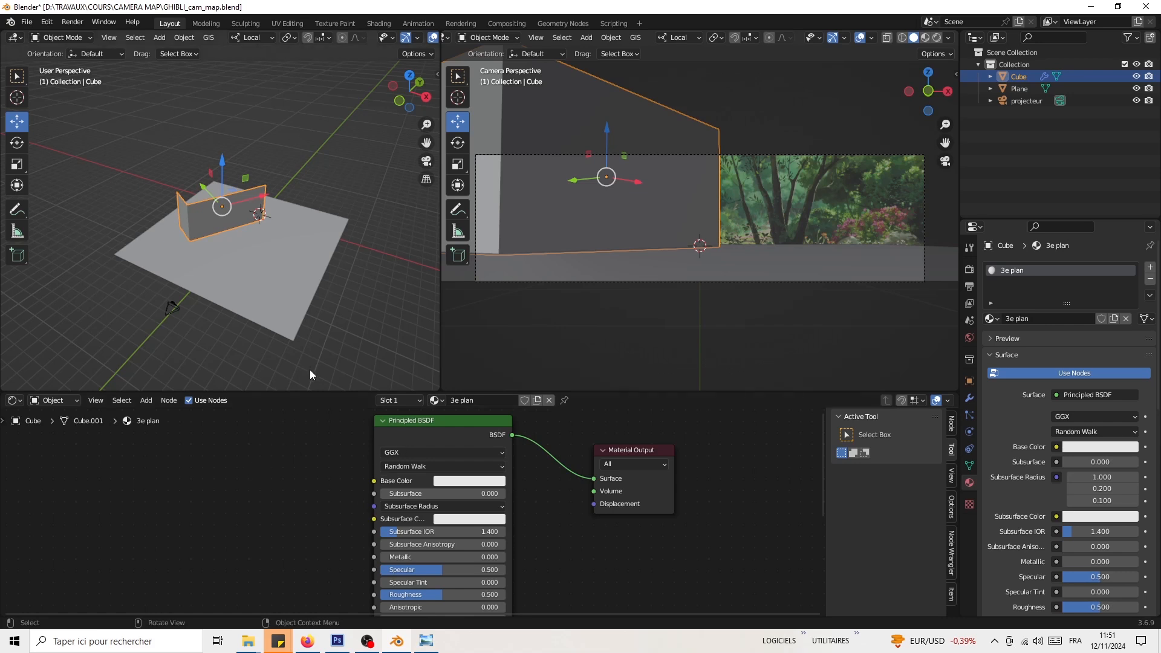
{"action": "left_click_drag", "start_coordinate": [308, 390], "coordinate": [308, 334]}
{"action": "mouse_move", "coordinate": [470, 390]}
{"action": "left_mouse_down"}
{"action": "mouse_move", "coordinate": [407, 425]}
{"action": "mouse_move", "coordinate": [395, 328]}
{"action": "mouse_move", "coordinate": [511, 387]}
{"action": "mouse_move", "coordinate": [477, 404]}
{"action": "left_mouse_up"}
{"action": "middle_click_drag", "start_coordinate": [299, 493], "coordinate": [318, 405]}
{"action": "scroll", "coordinate": [319, 405], "scroll_direction": "down", "scroll_amount": 4}
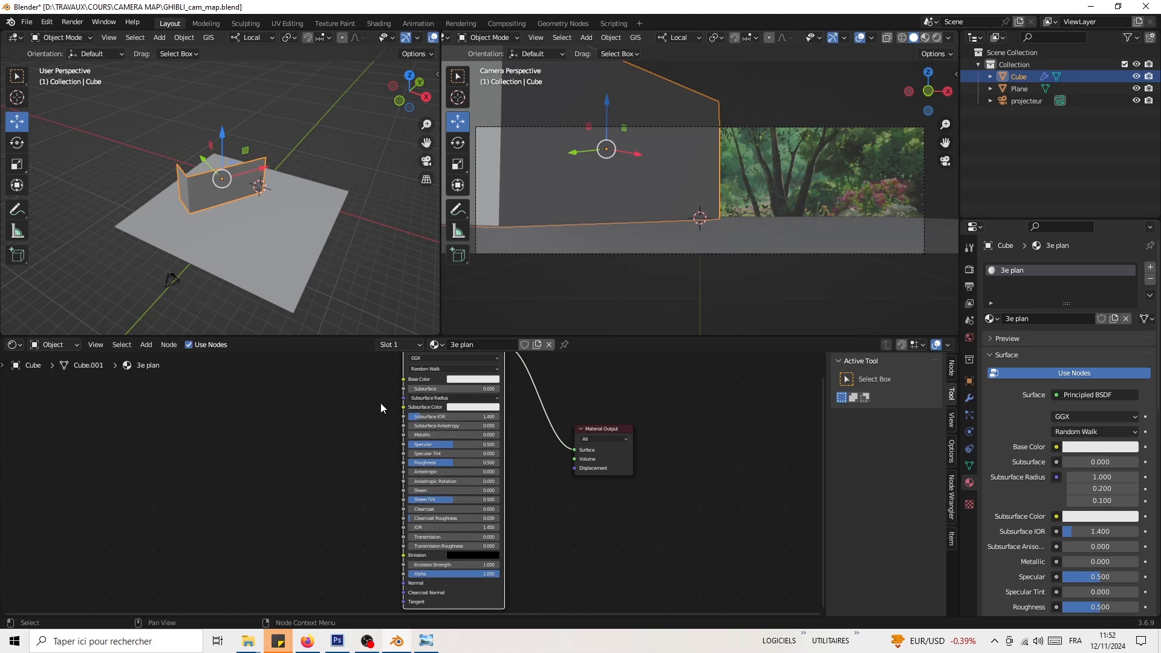
{"action": "left_click_drag", "start_coordinate": [404, 379], "coordinate": [354, 401]}
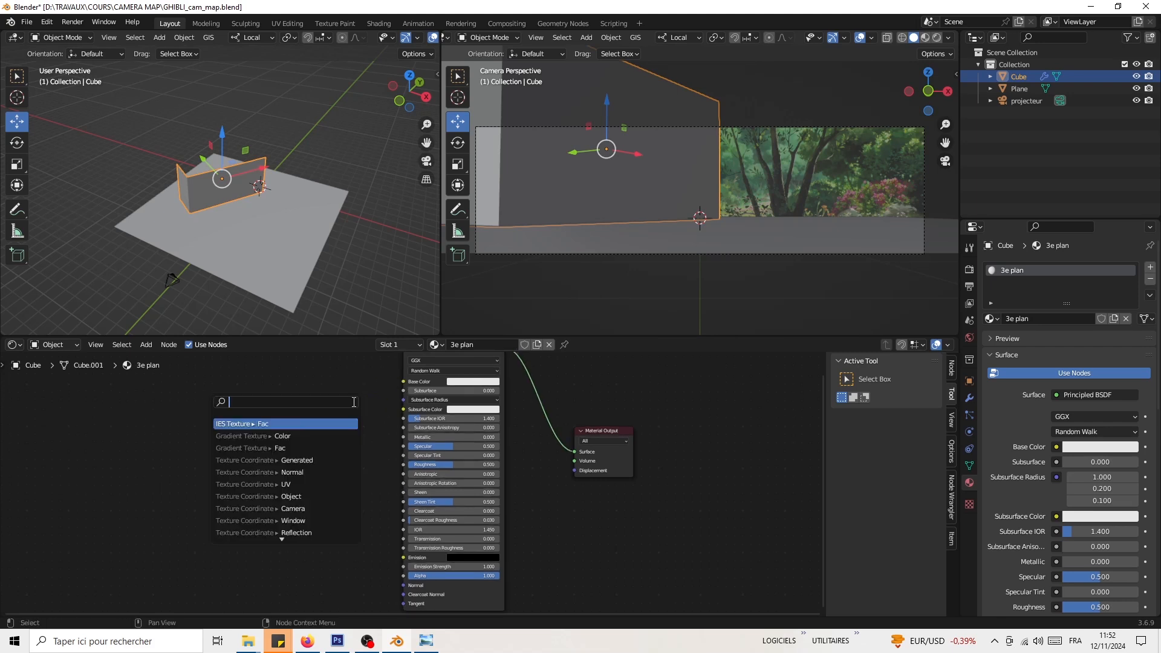
{"action": "key", "text": "Escape"}
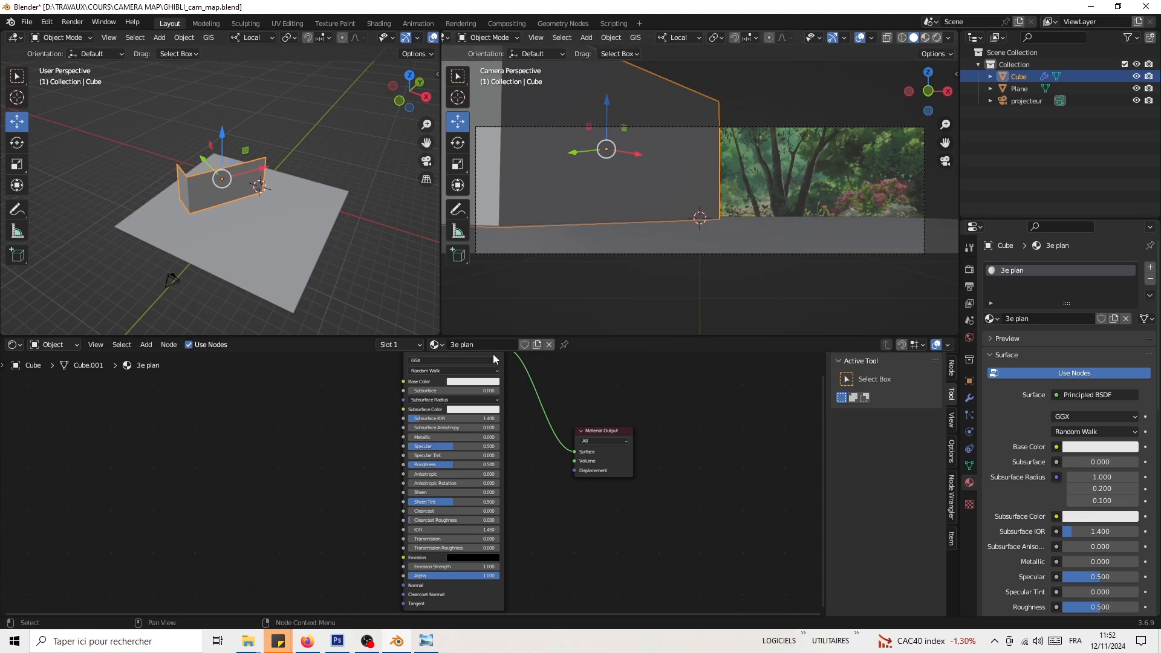
Step: Switch to File Explorer and bring ghibli__0003_3e-pl.png from the chutier folder into the 3e plan material as an image texture node
{"action": "left_click", "coordinate": [248, 641]}
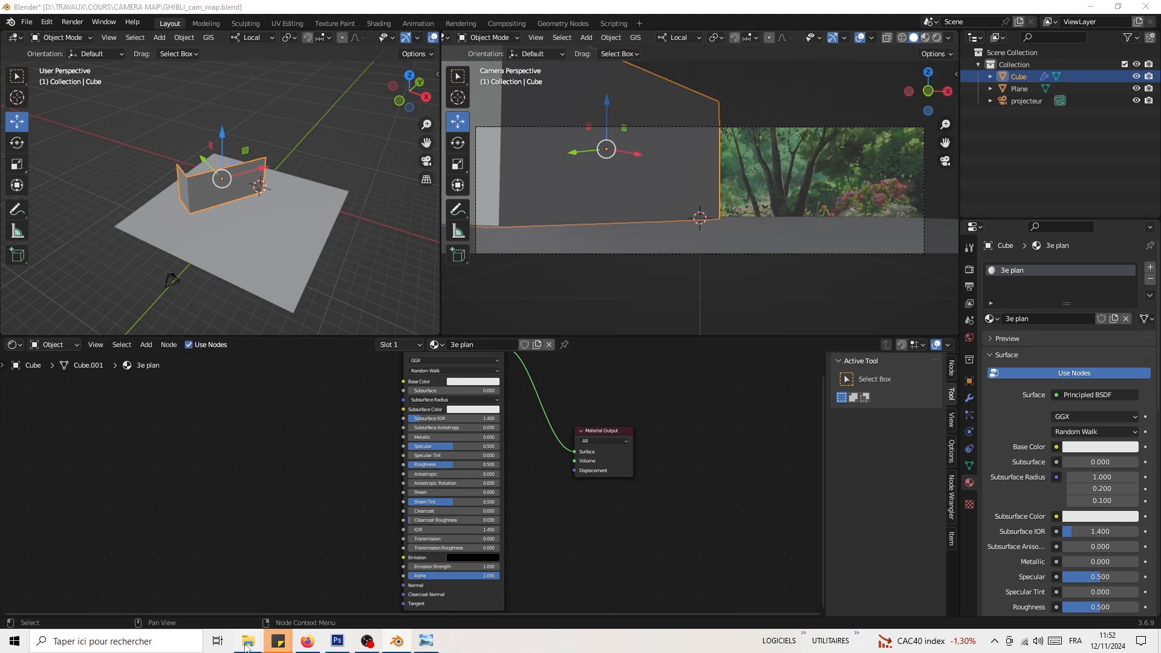
{"action": "left_click", "coordinate": [334, 583]}
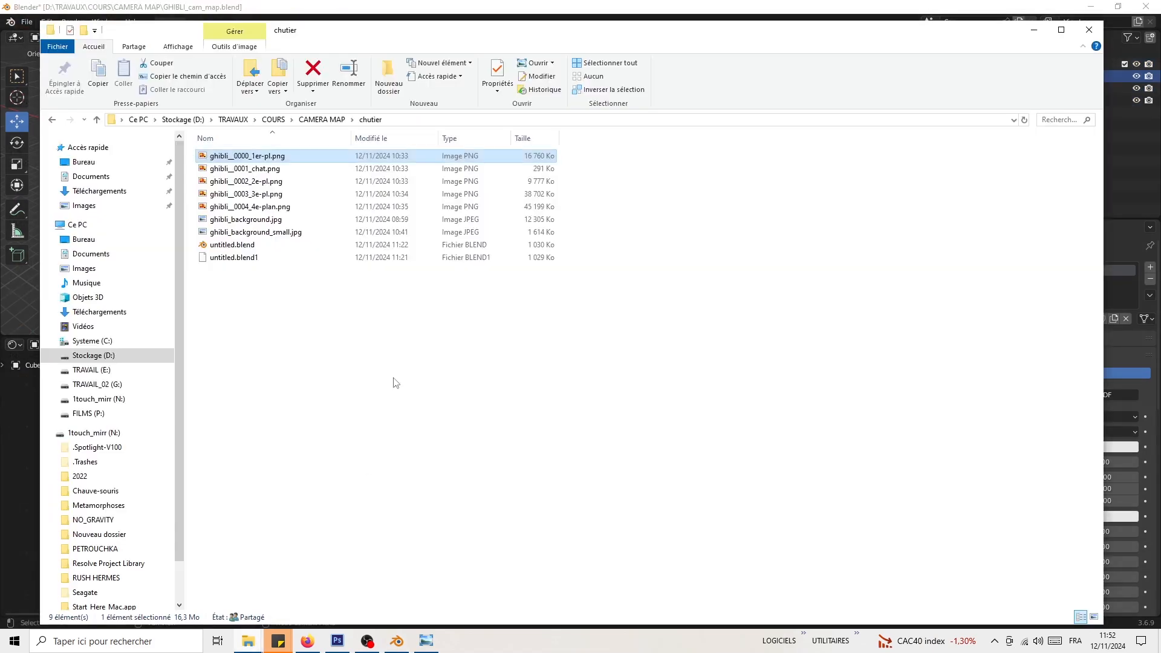
{"action": "left_click_drag", "start_coordinate": [382, 37], "coordinate": [746, 65]}
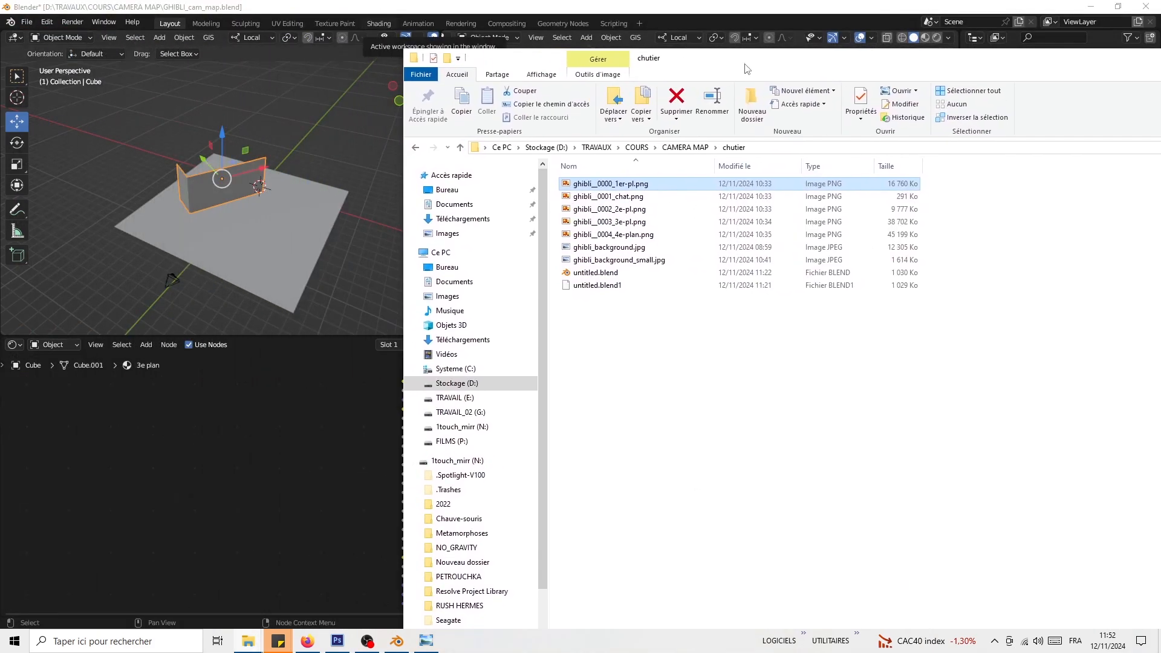
{"action": "left_click", "coordinate": [601, 223]}
{"action": "left_click_drag", "start_coordinate": [618, 224], "coordinate": [284, 430]}
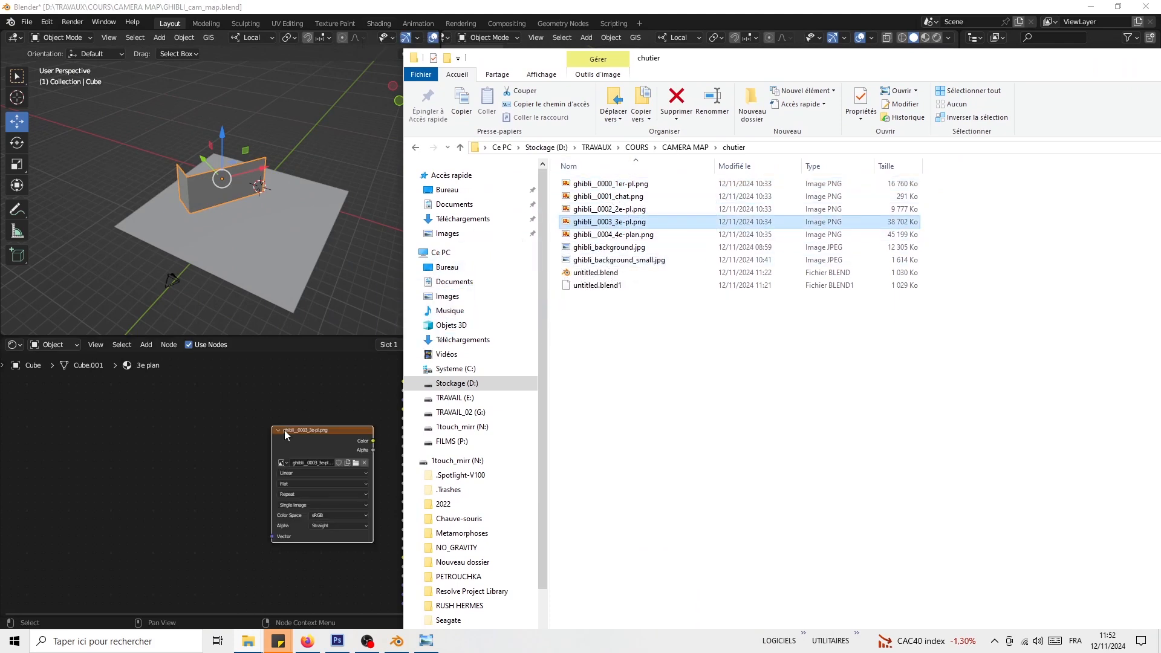
Step: Connect the image texture's Color output to the Base Color input of Principled BSDF, resizing the Shader Editor as needed
{"action": "left_click_drag", "start_coordinate": [326, 337], "coordinate": [326, 197]}
{"action": "left_click_drag", "start_coordinate": [307, 380], "coordinate": [338, 321]}
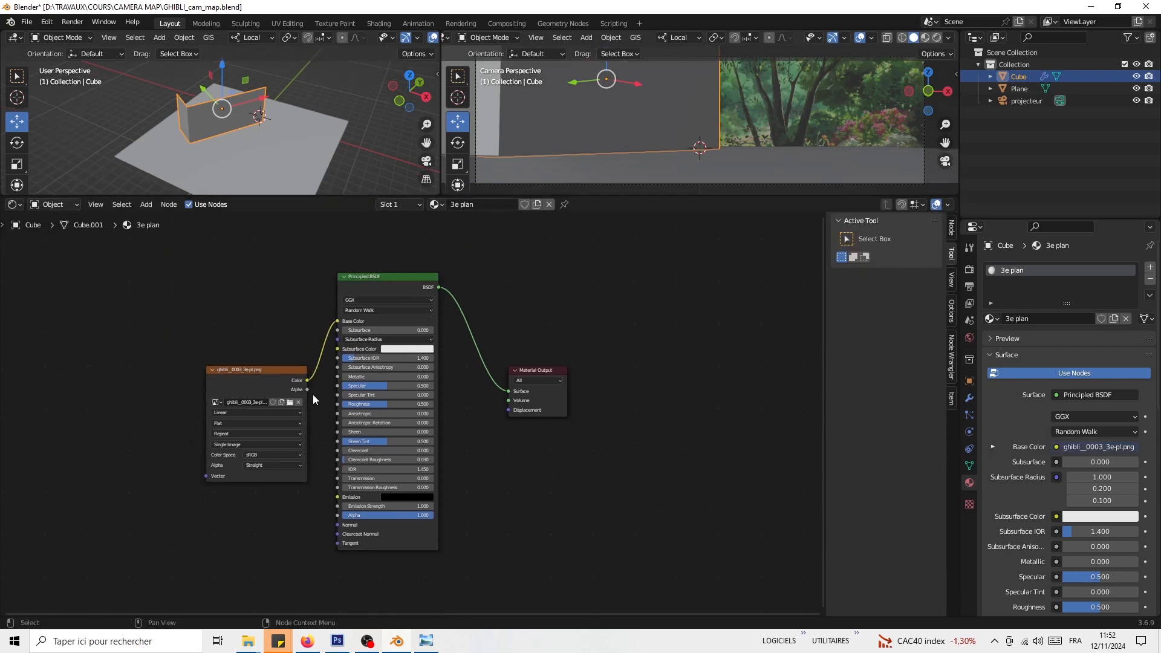
{"action": "left_click_drag", "start_coordinate": [337, 196], "coordinate": [339, 402]}
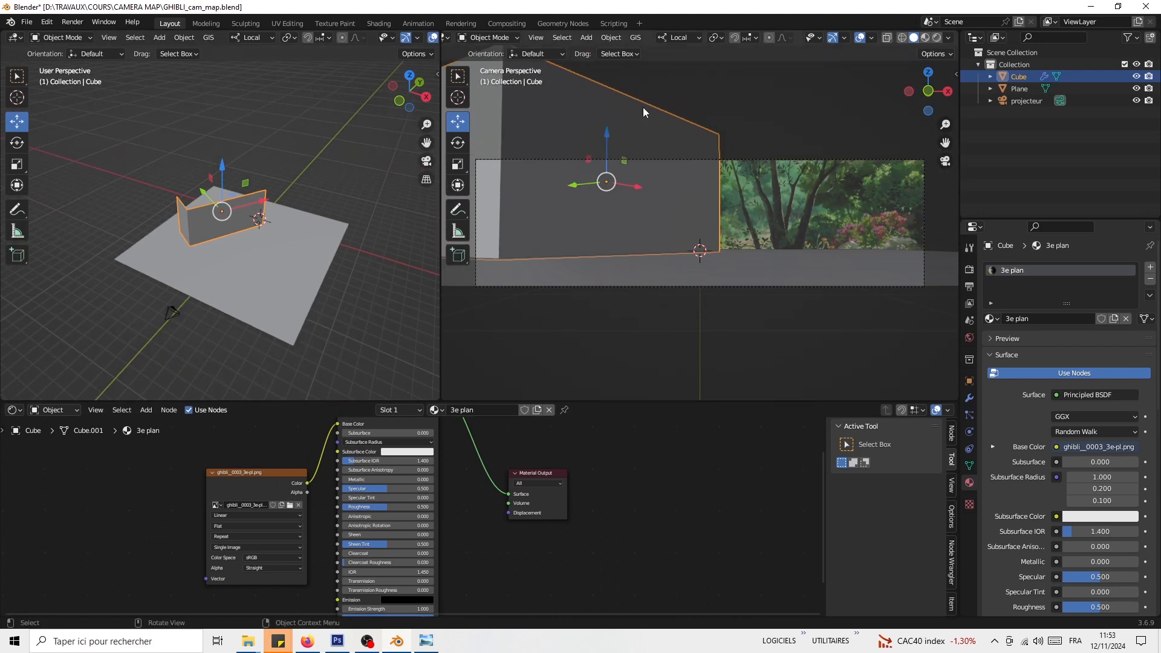
Step: Compare the camera view in Material Preview, and set its Solid shading to Texture color with Flat lighting
{"action": "left_click", "coordinate": [924, 37]}
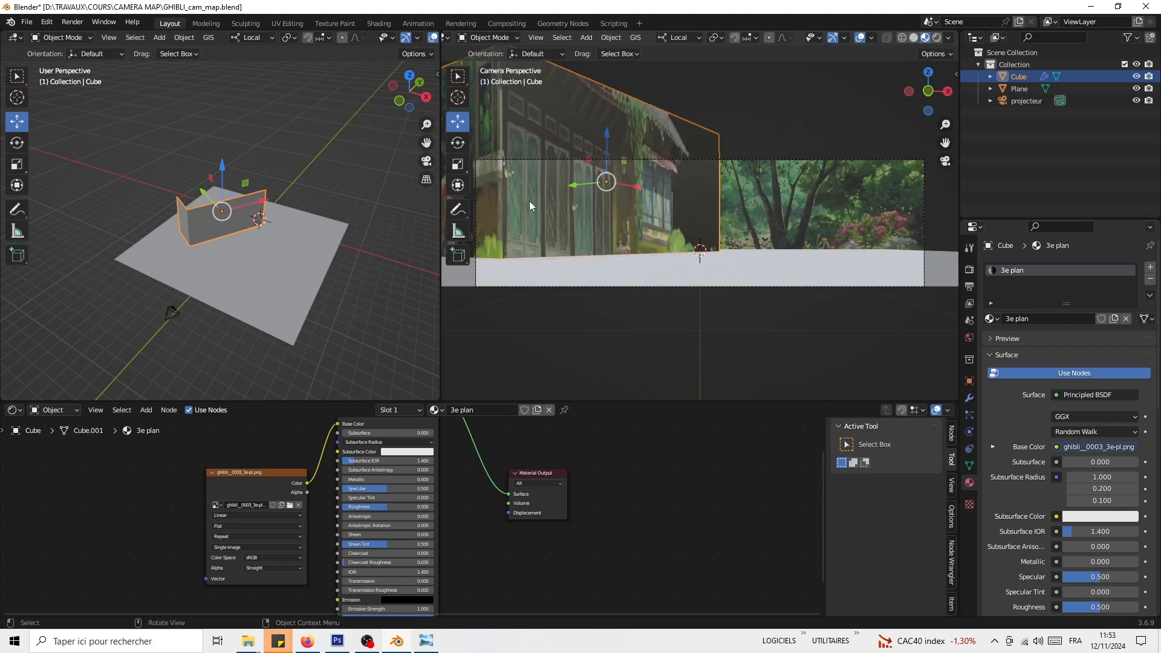
{"action": "left_click", "coordinate": [913, 39]}
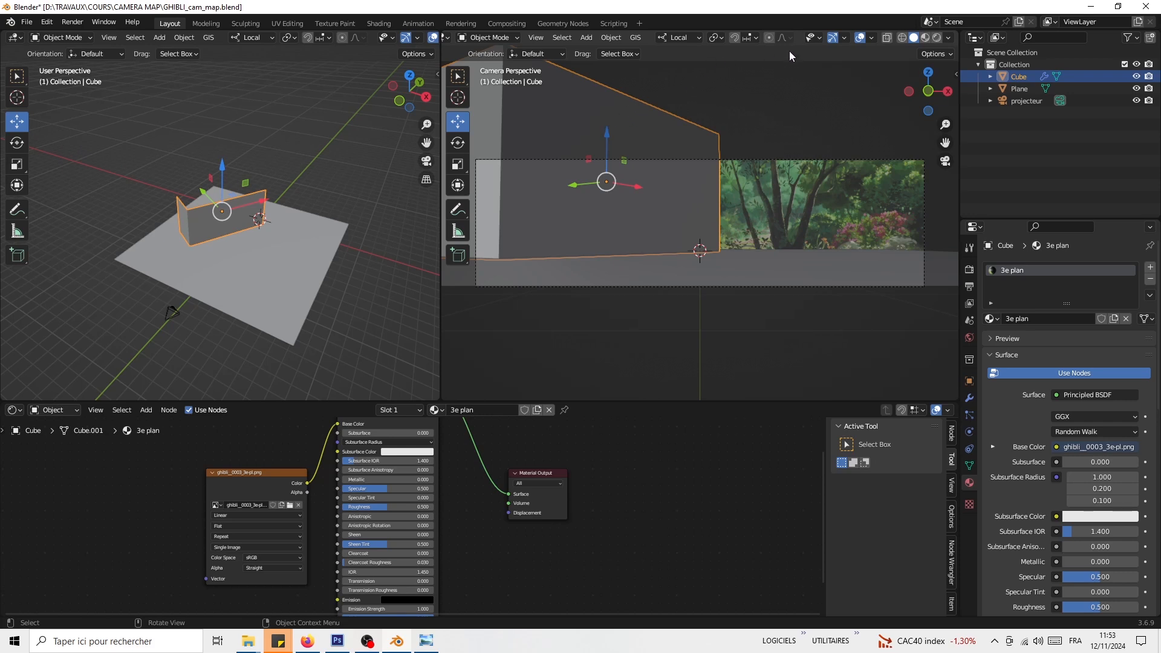
{"action": "left_click", "coordinate": [949, 39]}
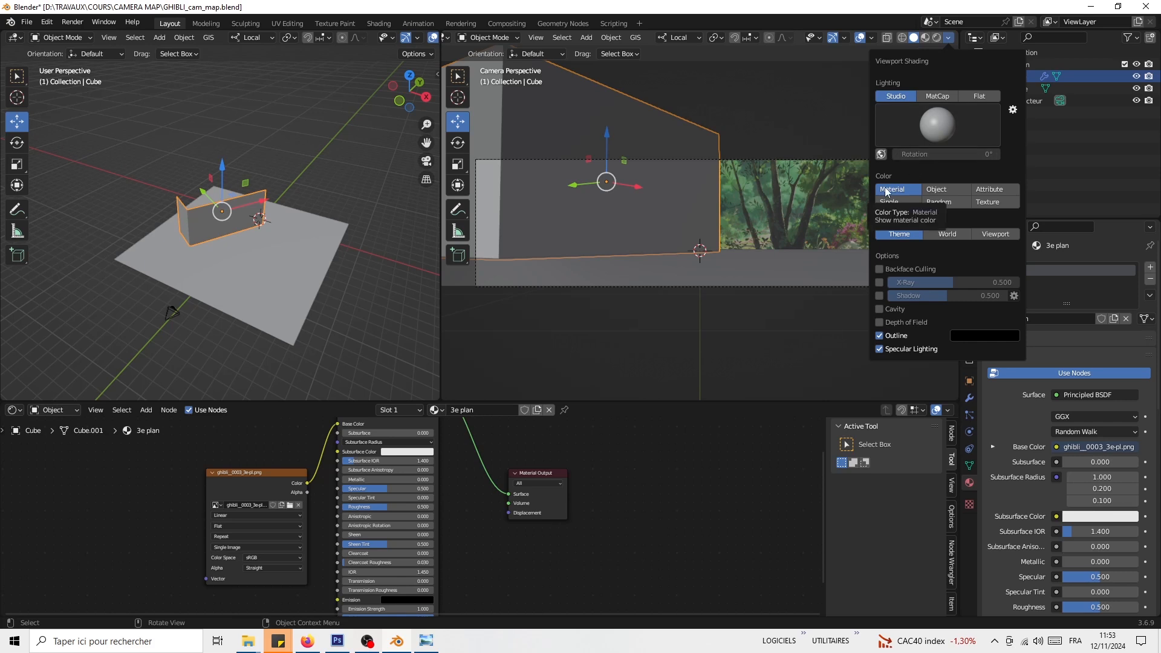
{"action": "left_click", "coordinate": [1007, 202]}
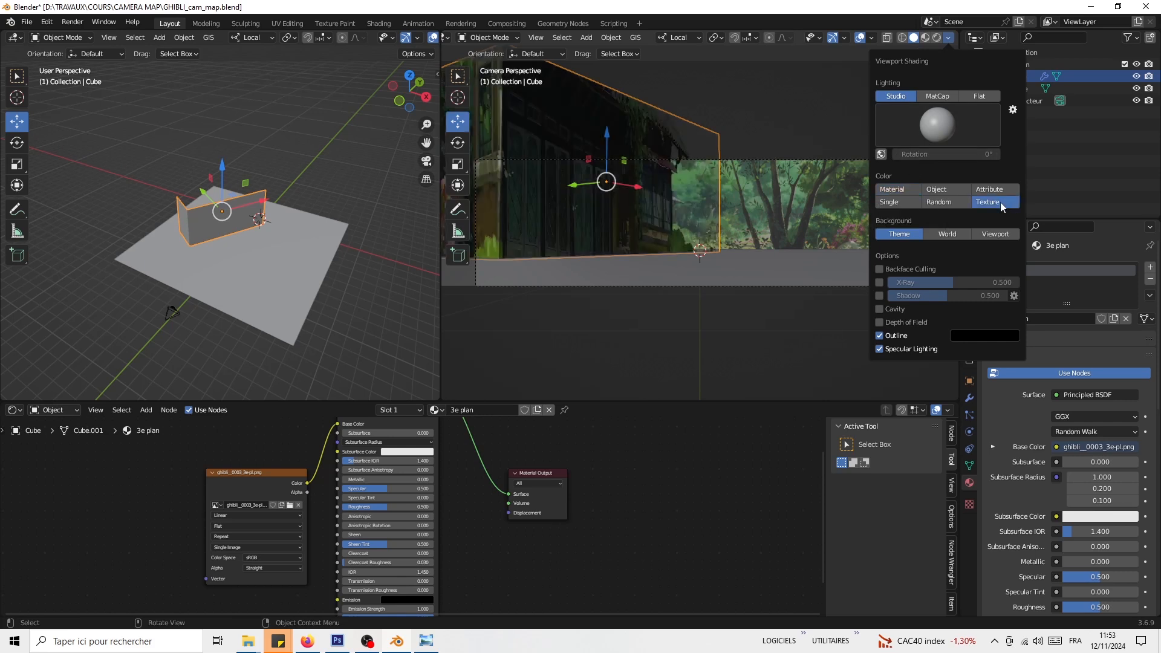
{"action": "left_click", "coordinate": [983, 96]}
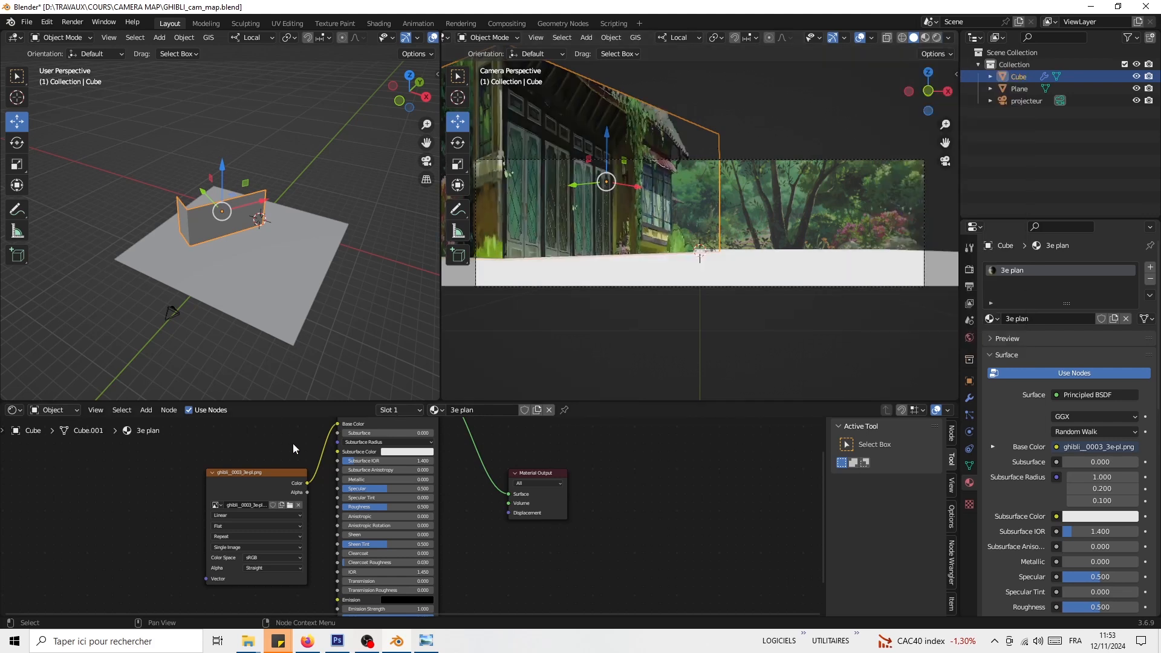
Step: Move the ghibli__0003_3e-pl.png texture node farther away from Principled BSDF to space out the nodes
{"action": "middle_click_drag", "start_coordinate": [252, 432], "coordinate": [210, 443]}
{"action": "left_click_drag", "start_coordinate": [222, 478], "coordinate": [143, 460]}
{"action": "middle_click_drag", "start_coordinate": [258, 520], "coordinate": [229, 501]}
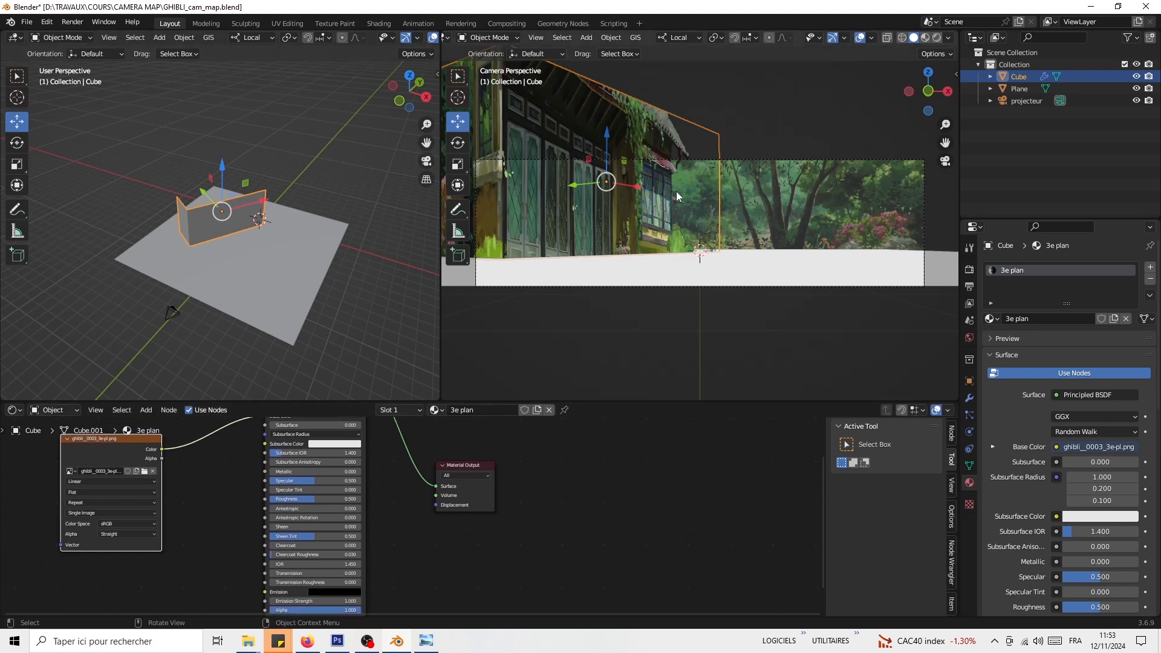
Step: Inspect the texture projected on the house box from other angles and return to the camera view
{"action": "middle_click_drag", "start_coordinate": [695, 226], "coordinate": [634, 126]}
{"action": "middle_click_drag", "start_coordinate": [654, 222], "coordinate": [717, 161]}
{"action": "key", "text": "KP_0"}
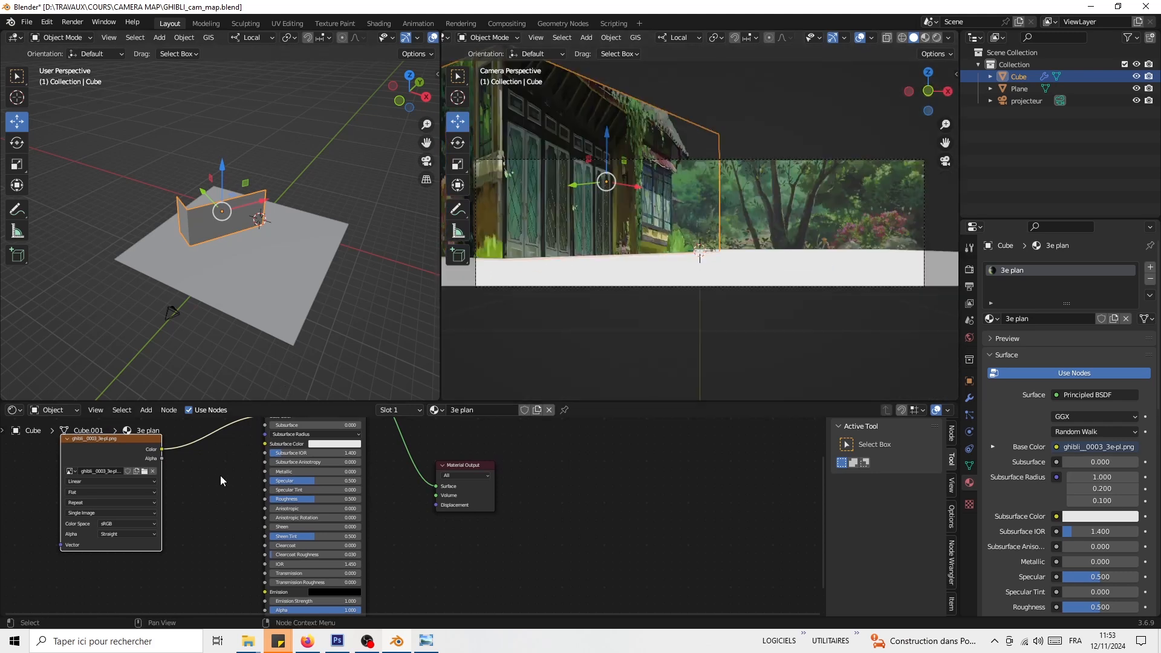
Step: Connect the image texture's Alpha output to the Alpha input of Principled BSDF and rearrange both nodes in an enlarged Shader Editor
{"action": "left_click_drag", "start_coordinate": [170, 400], "coordinate": [187, 266]}
{"action": "left_click_drag", "start_coordinate": [161, 390], "coordinate": [266, 542]}
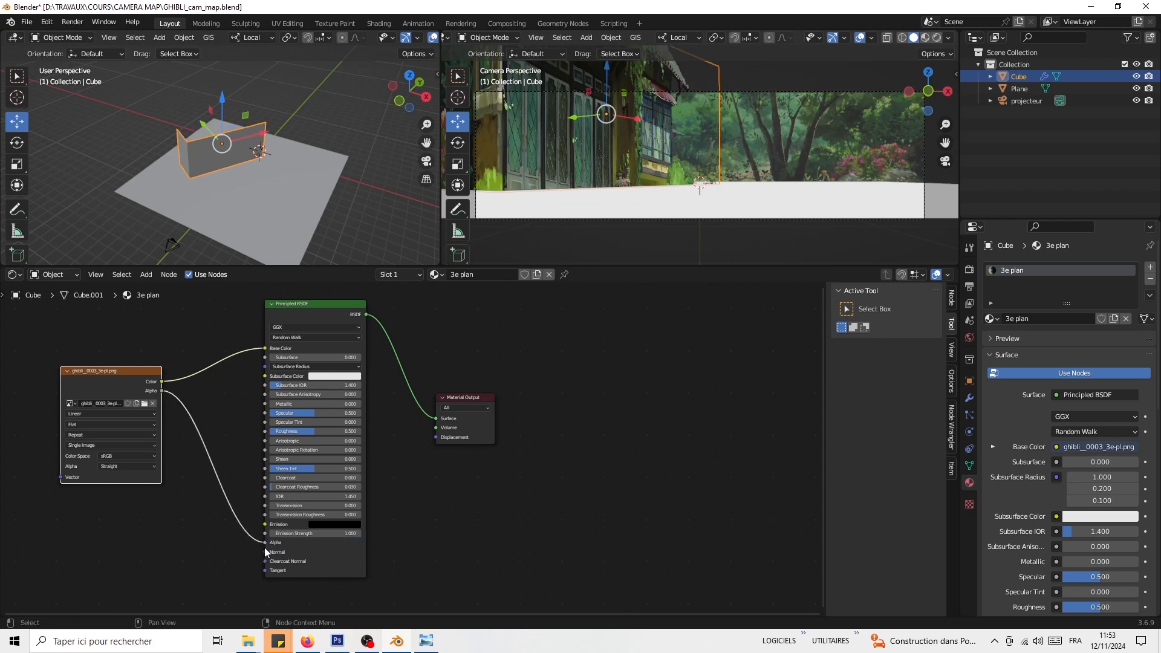
{"action": "mouse_move", "coordinate": [309, 306]}
{"action": "left_mouse_down"}
{"action": "mouse_move", "coordinate": [328, 354]}
{"action": "mouse_move", "coordinate": [296, 293]}
{"action": "mouse_move", "coordinate": [292, 309]}
{"action": "left_mouse_up"}
{"action": "left_click_drag", "start_coordinate": [117, 370], "coordinate": [89, 379]}
{"action": "left_click_drag", "start_coordinate": [277, 305], "coordinate": [303, 360]}
{"action": "left_click_drag", "start_coordinate": [87, 396], "coordinate": [131, 417]}
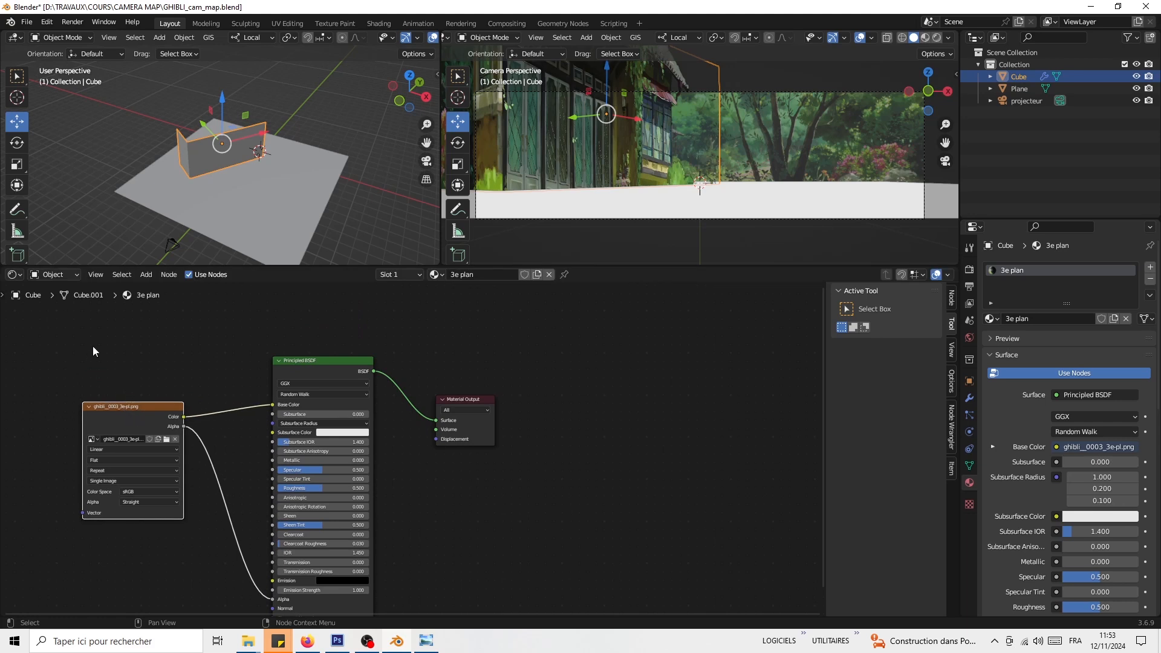
{"action": "left_click", "coordinate": [111, 365]}
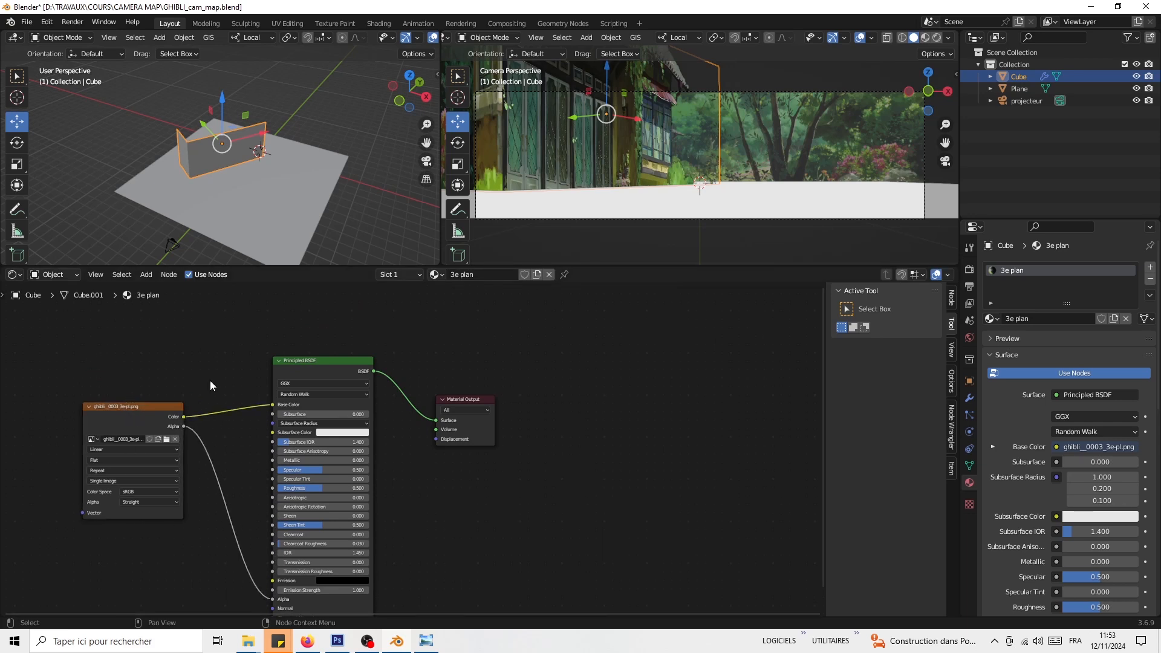
{"action": "key", "text": "shift+a"}
{"action": "left_click", "coordinate": [136, 365]}
{"action": "type", "text": "im"}
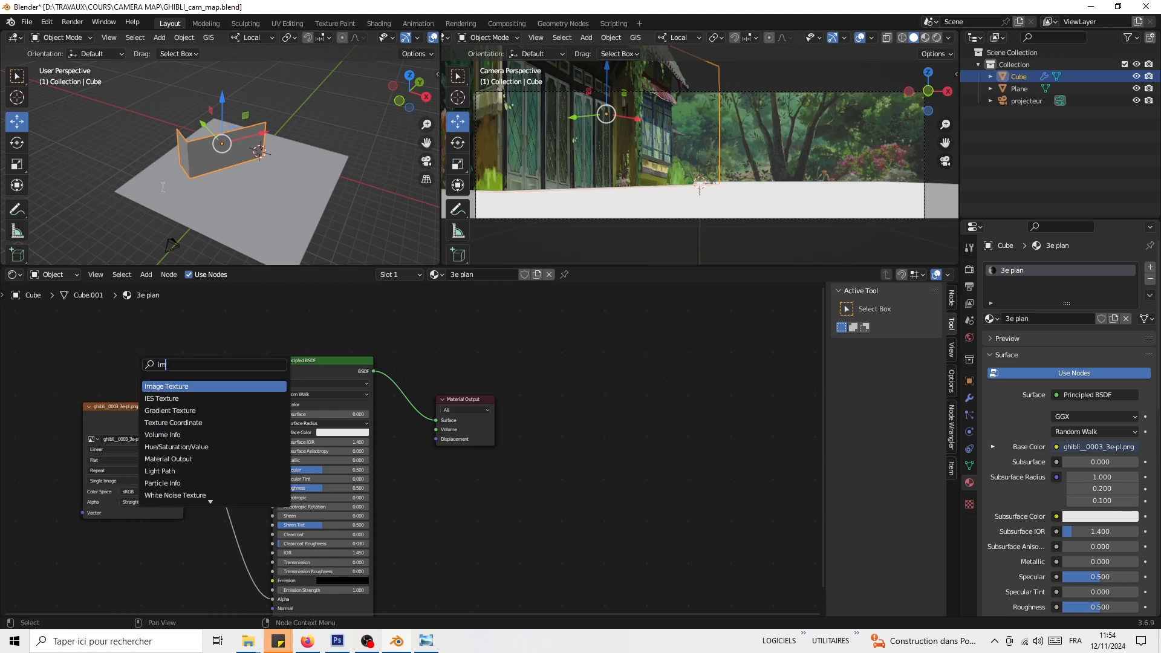
{"action": "key", "text": "Escape"}
{"action": "key", "text": "shift+a"}
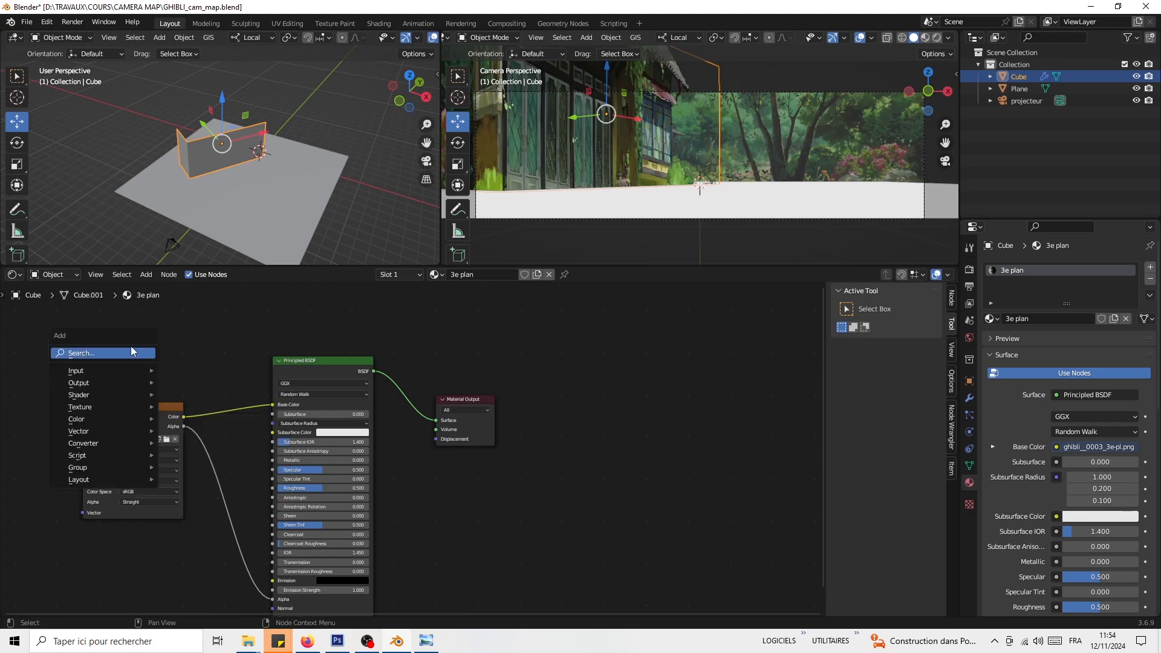
{"action": "left_click", "coordinate": [84, 354]}
{"action": "type", "text": "ima"}
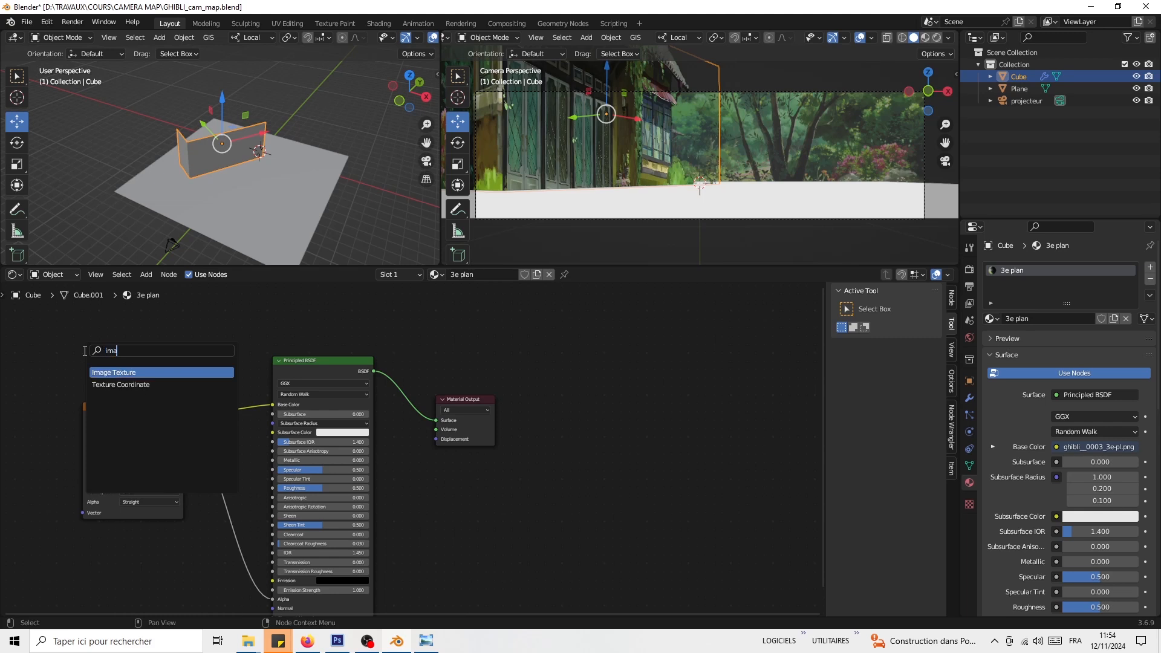
{"action": "left_click", "coordinate": [123, 374]}
{"action": "left_click", "coordinate": [127, 363]}
{"action": "left_click", "coordinate": [170, 343]}
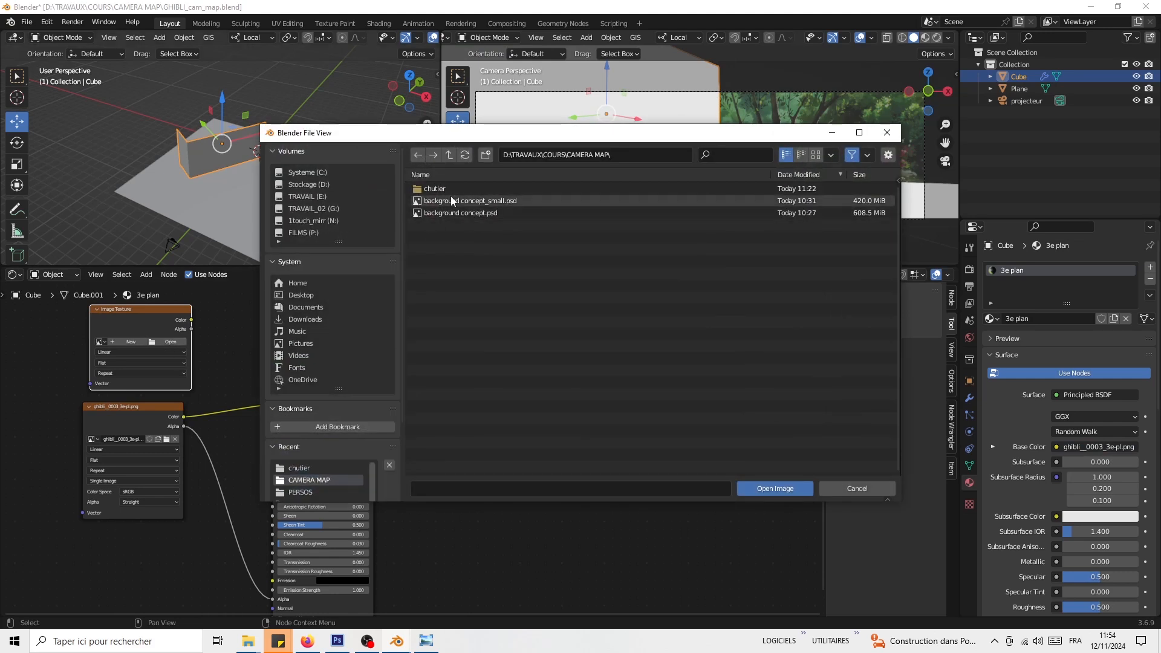
{"action": "left_click", "coordinate": [847, 487]}
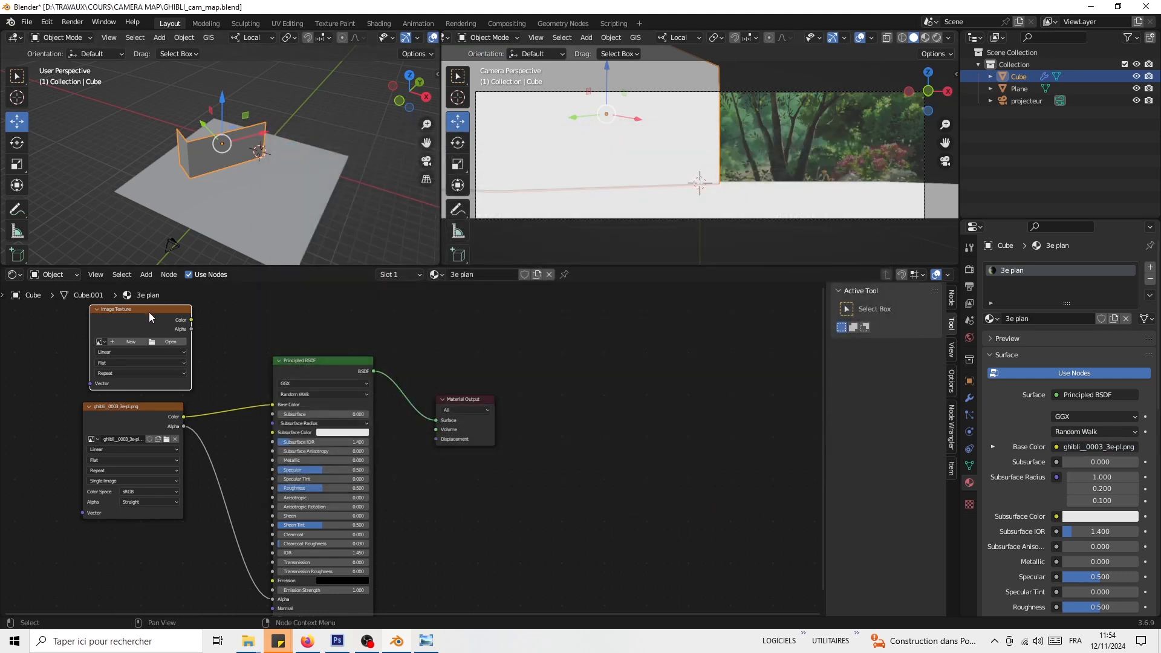
{"action": "key", "text": "Delete"}
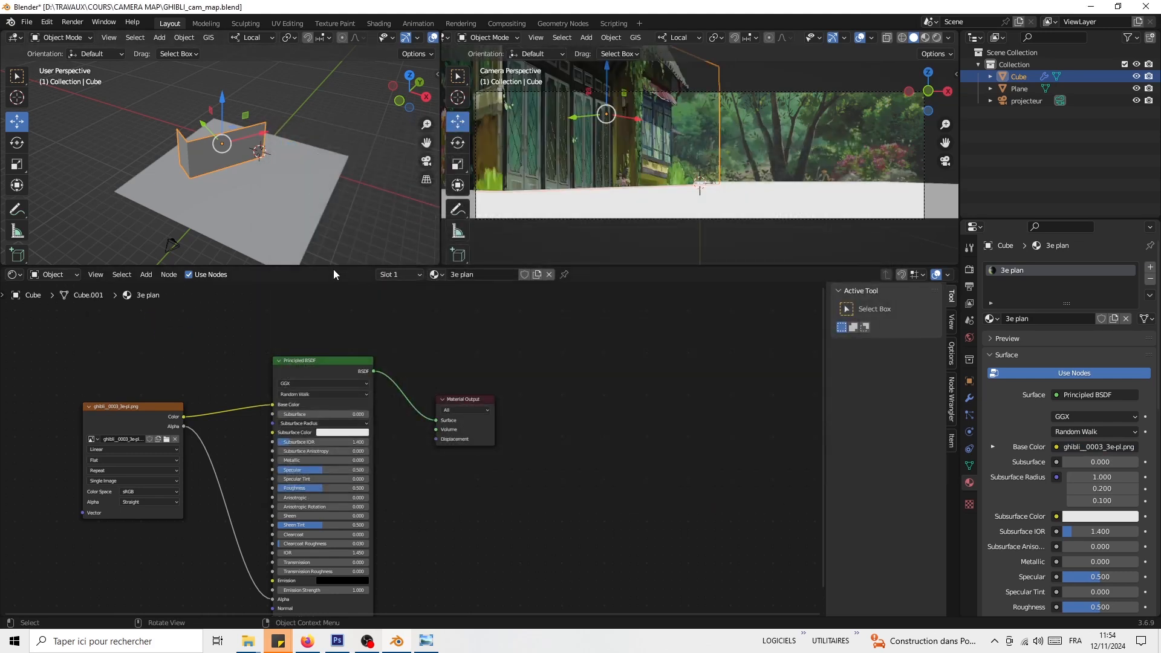
Step: Enlarge the 3D viewports and compare the camera view with the Cube hidden and shown
{"action": "left_click_drag", "start_coordinate": [322, 267], "coordinate": [351, 407]}
{"action": "middle_click_drag", "start_coordinate": [605, 254], "coordinate": [717, 272]}
{"action": "key", "text": "KP_0"}
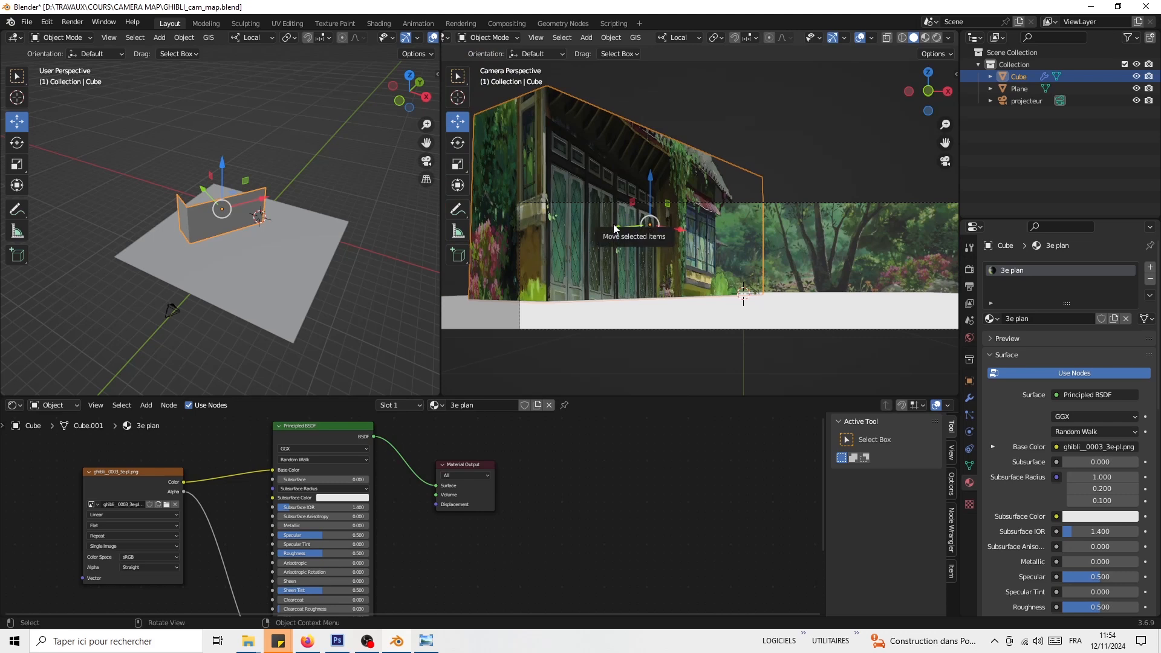
{"action": "left_click", "coordinate": [1136, 77]}
{"action": "left_click", "coordinate": [1136, 76]}
{"action": "left_click", "coordinate": [1136, 77]}
{"action": "left_click", "coordinate": [1136, 77]}
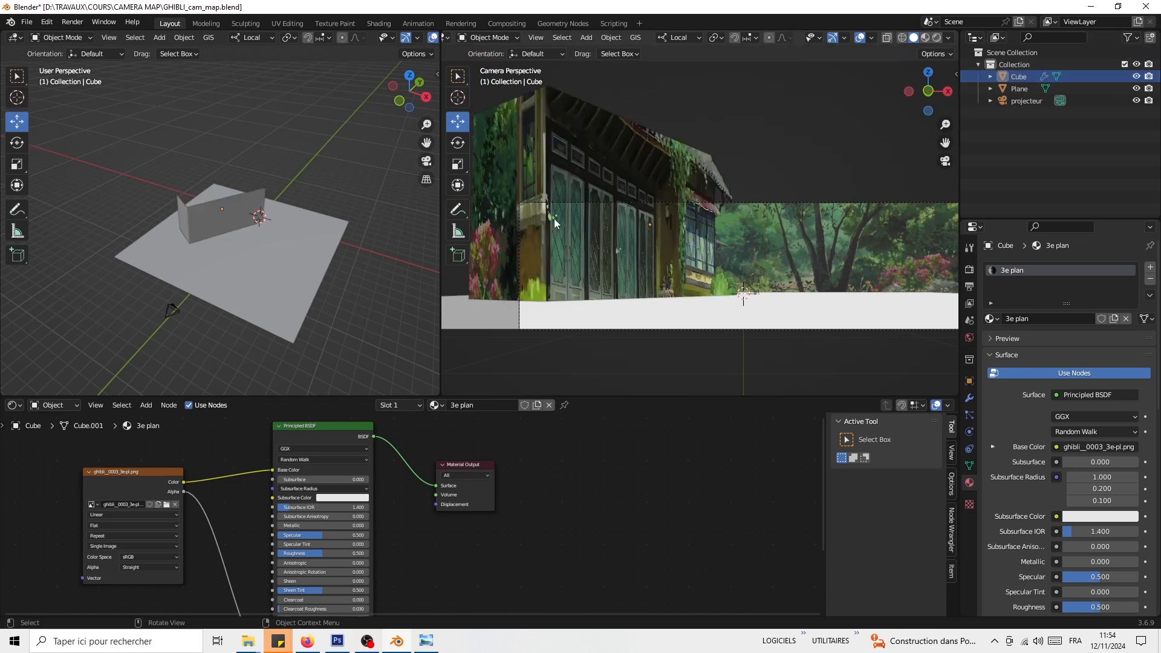
{"action": "scroll", "coordinate": [779, 266], "scroll_direction": "up", "scroll_amount": 1}
{"action": "middle_click_drag", "start_coordinate": [782, 247], "coordinate": [750, 239], "text": "shift"}
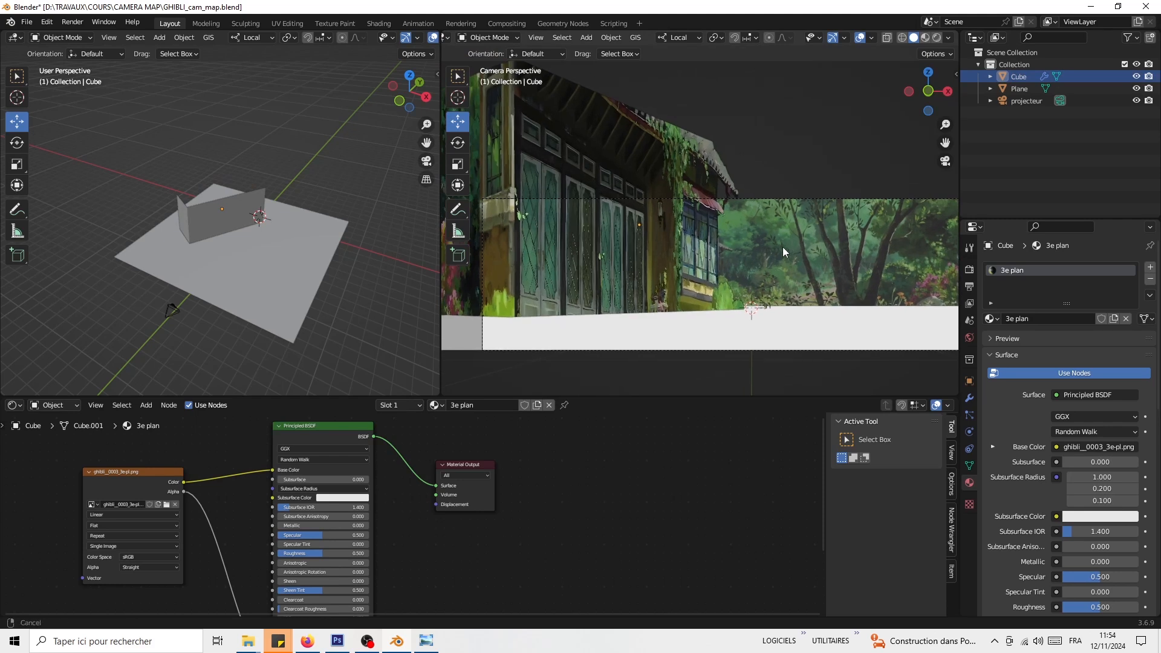
Step: Display the house box's UVProject modifier settings and check its projection against the background by toggling the Cube's visibility
{"action": "left_click", "coordinate": [586, 154]}
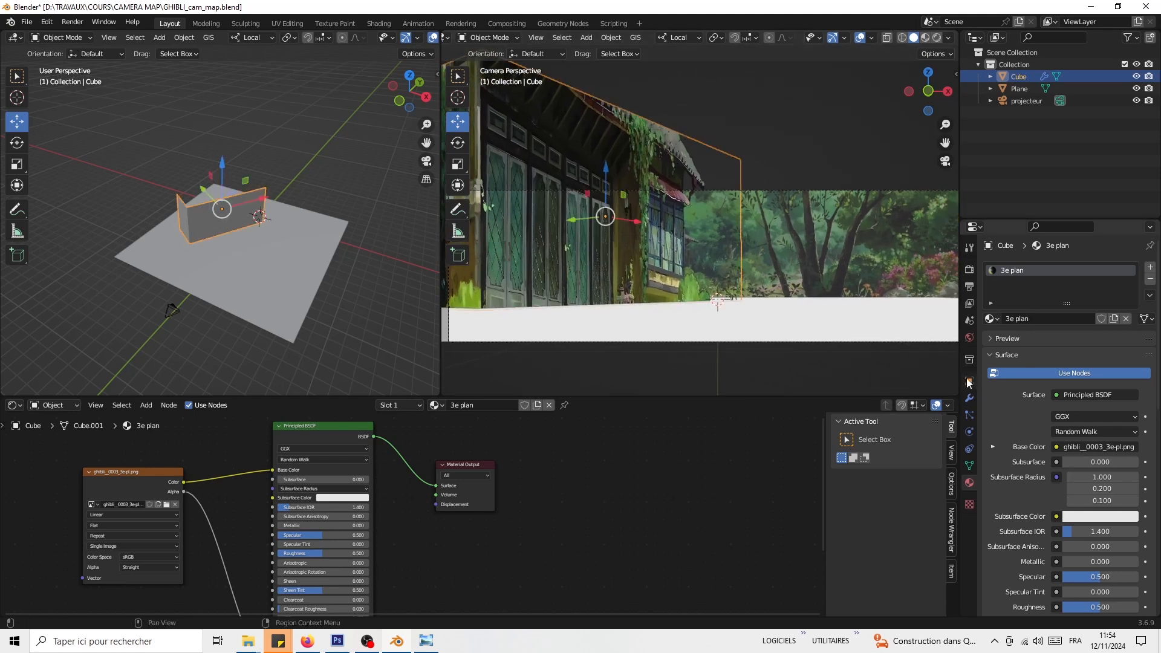
{"action": "left_click", "coordinate": [969, 397]}
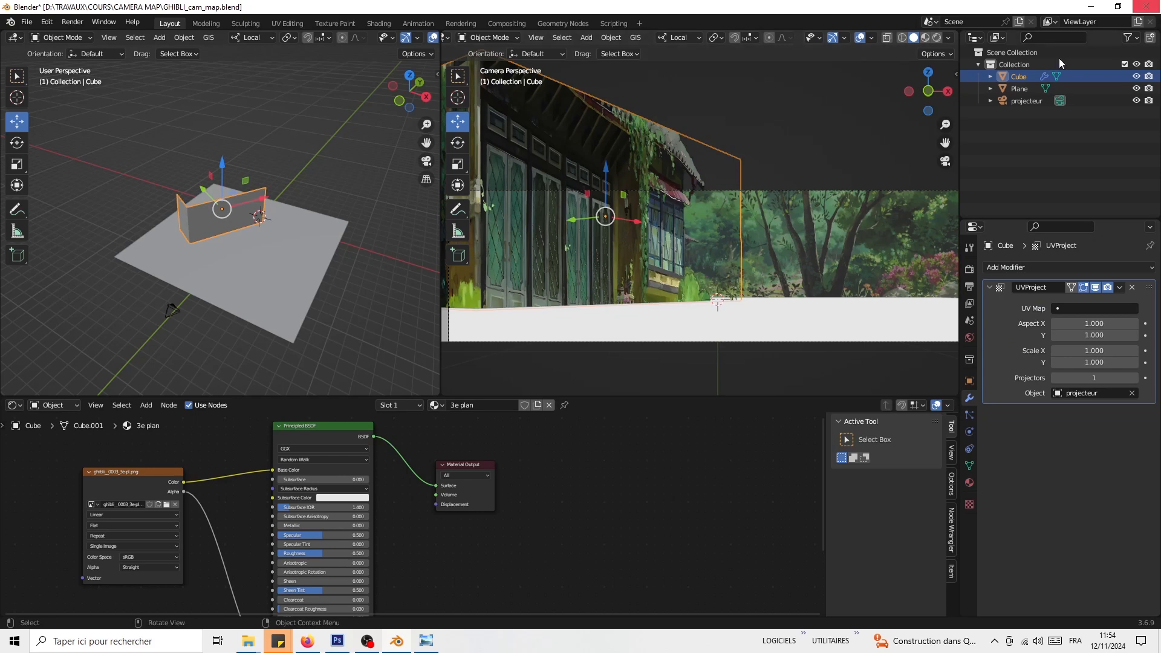
{"action": "left_click", "coordinate": [1136, 77]}
{"action": "left_click", "coordinate": [1136, 77]}
{"action": "left_click", "coordinate": [1136, 77]}
{"action": "left_click", "coordinate": [1137, 79]}
{"action": "left_click", "coordinate": [1136, 79]}
{"action": "left_click", "coordinate": [1136, 78]}
{"action": "left_click", "coordinate": [1137, 77]}
{"action": "left_click", "coordinate": [1136, 77]}
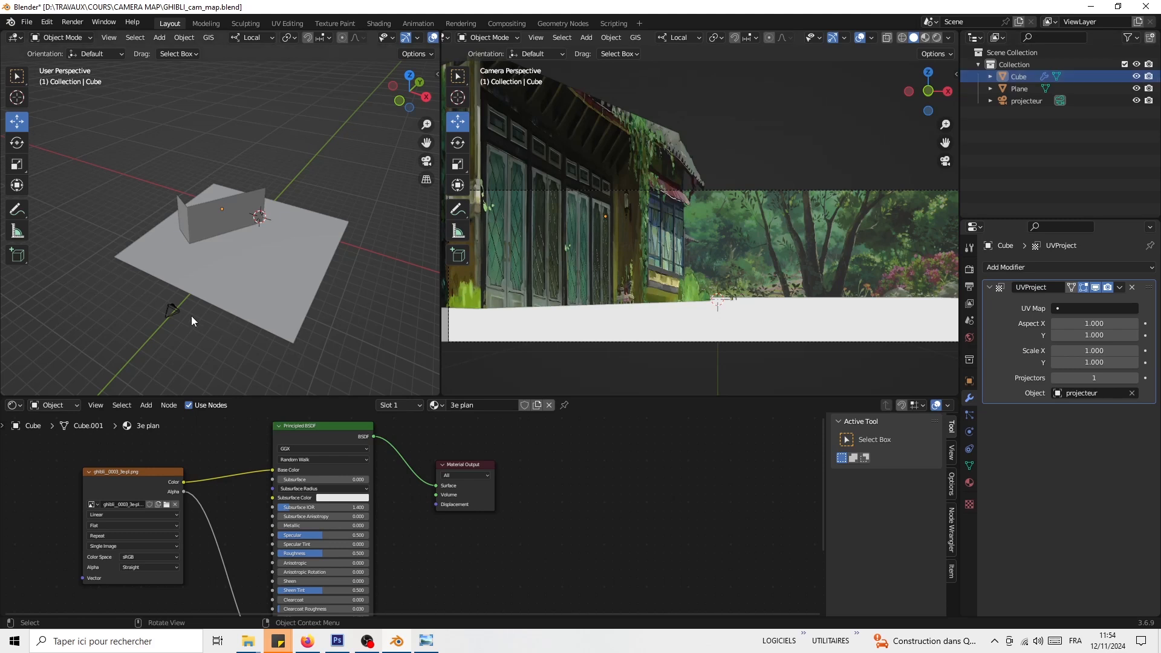
Step: Set the UVProject modifier's Aspect X to 3840 and Aspect Y to 1080 on the house box
{"action": "left_click", "coordinate": [239, 206]}
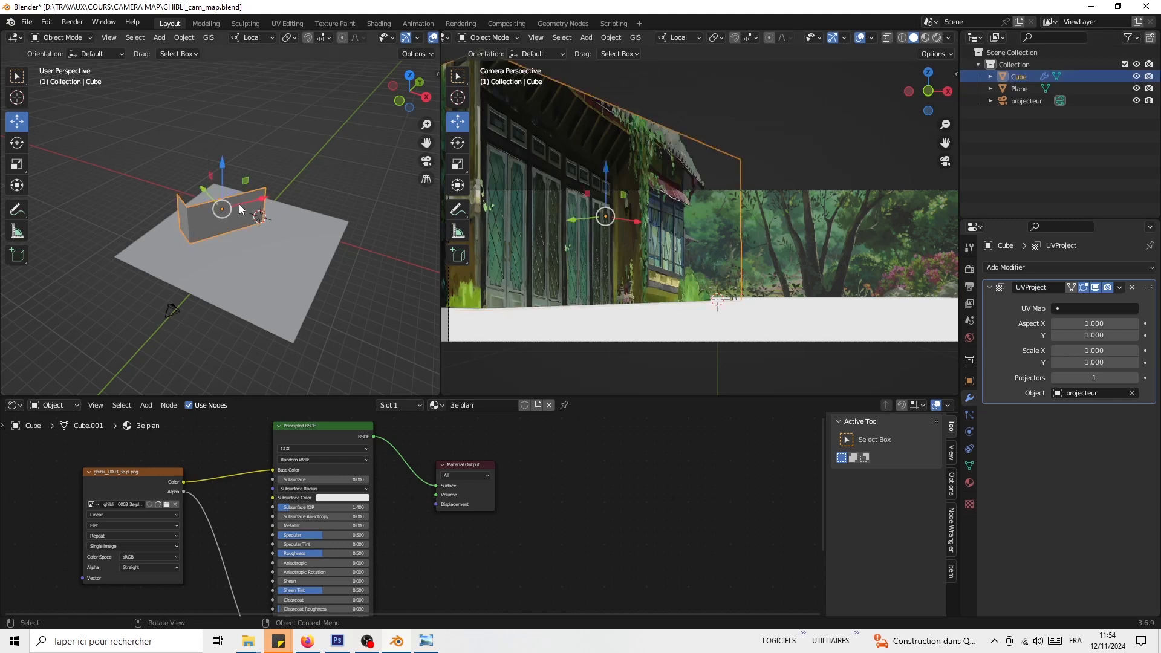
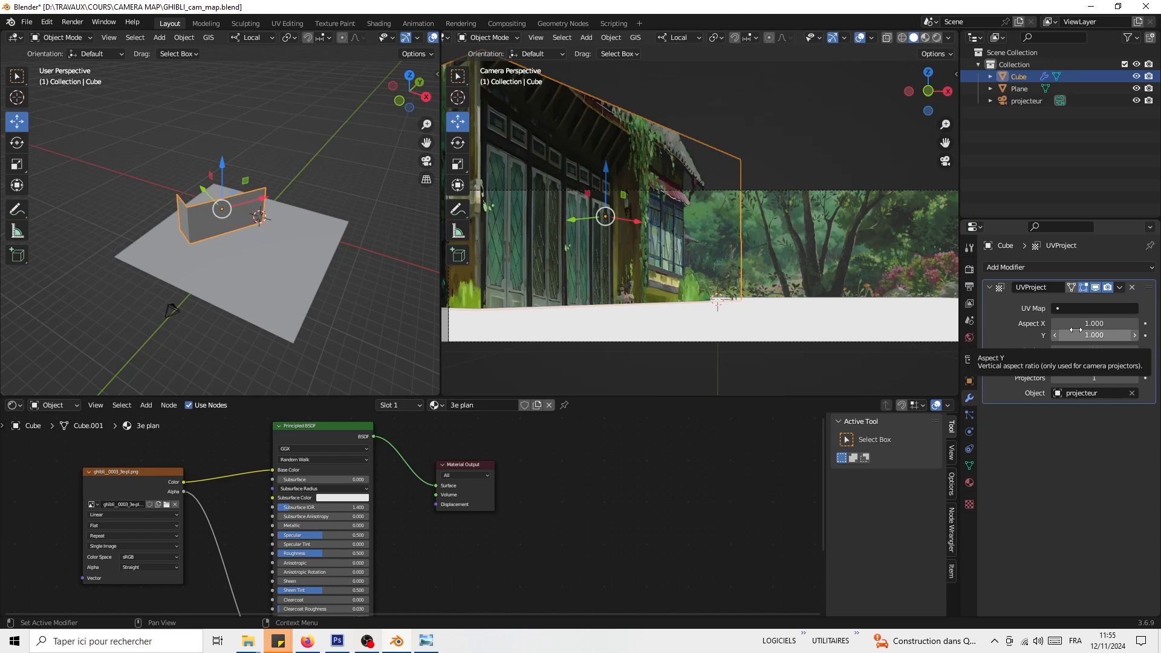
{"action": "left_click", "coordinate": [1089, 322]}
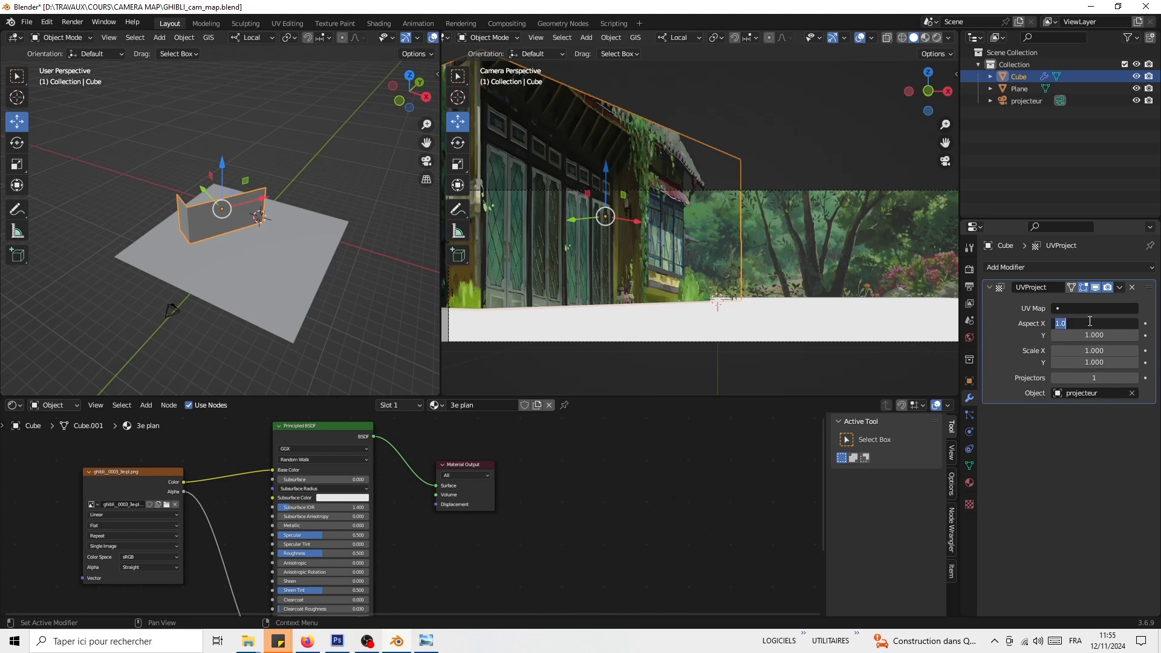
{"action": "type", "text": "3840"}
{"action": "key", "text": "Tab"}
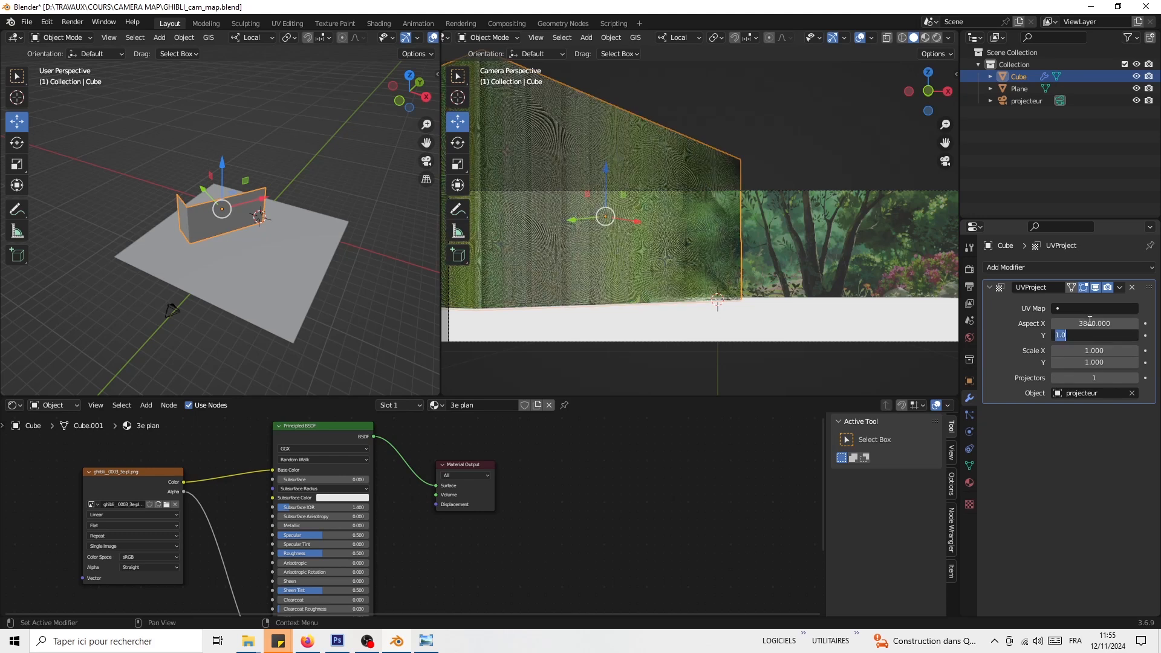
{"action": "type", "text": "1080"}
{"action": "key", "text": "Return"}
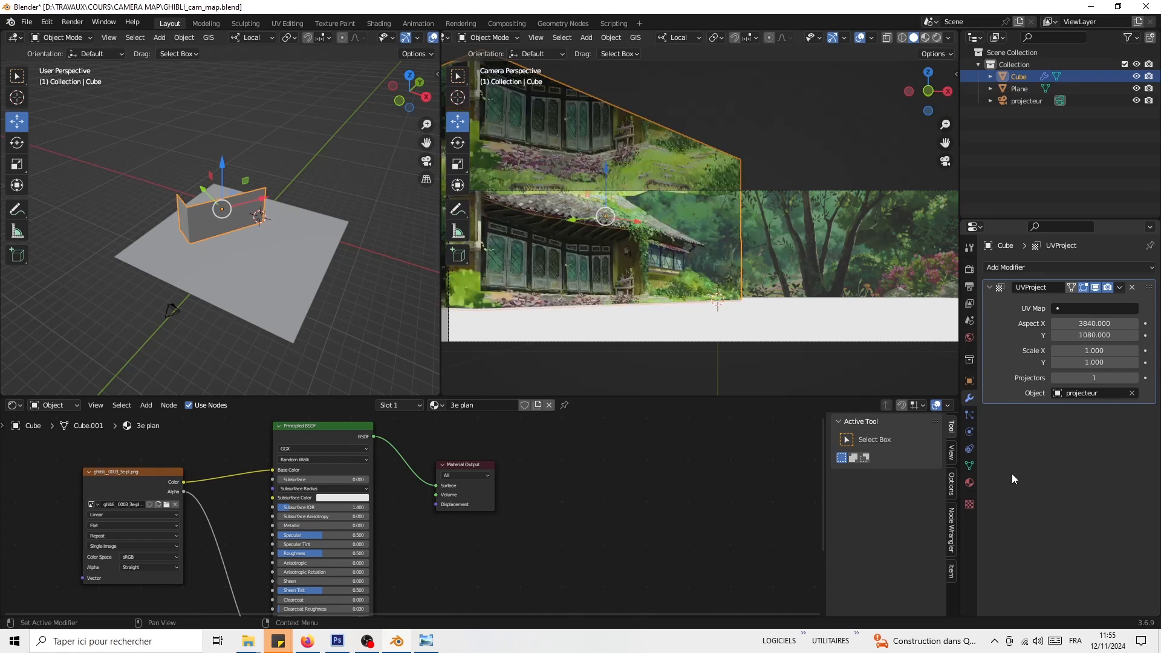
Step: Widen the camera viewport and compare the house projection's alignment with the background by repeatedly hiding and showing the Cube
{"action": "left_click", "coordinate": [1137, 77]}
{"action": "left_click", "coordinate": [1137, 76]}
{"action": "left_click", "coordinate": [1137, 77]}
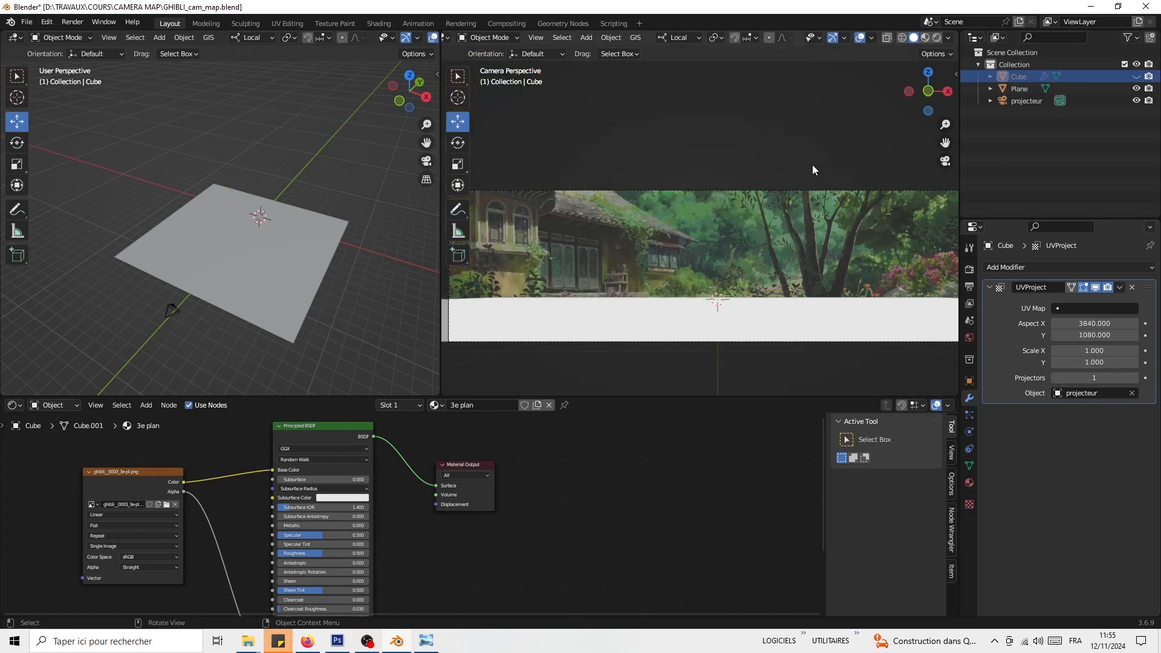
{"action": "left_click", "coordinate": [1136, 77]}
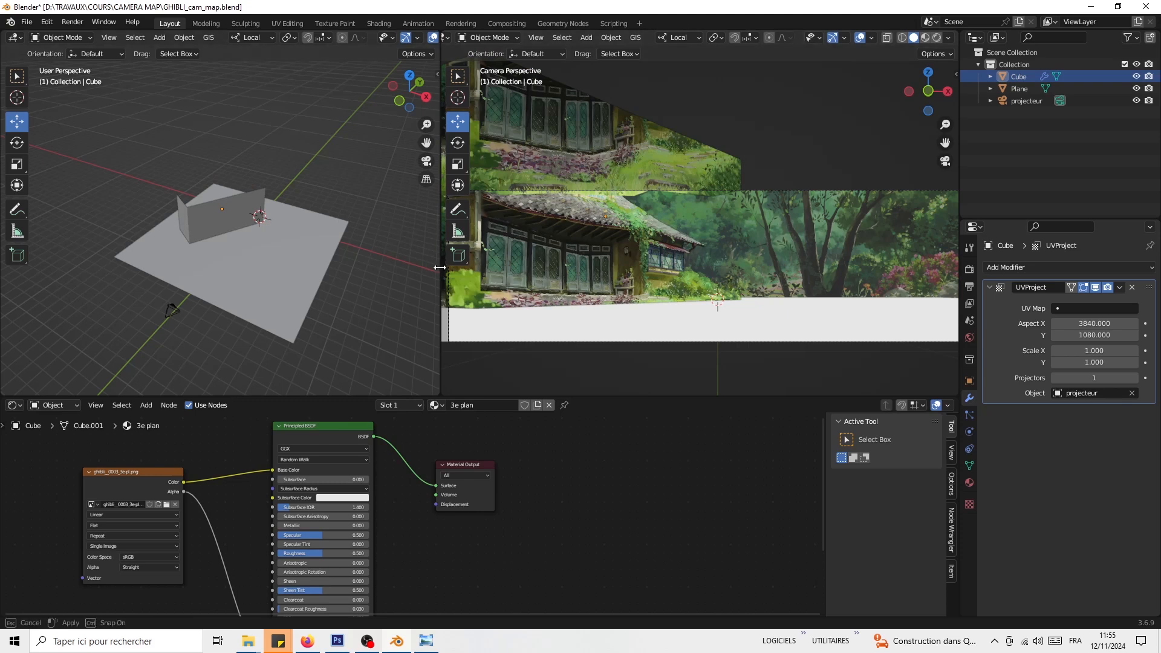
{"action": "left_click_drag", "start_coordinate": [437, 264], "coordinate": [35, 263]}
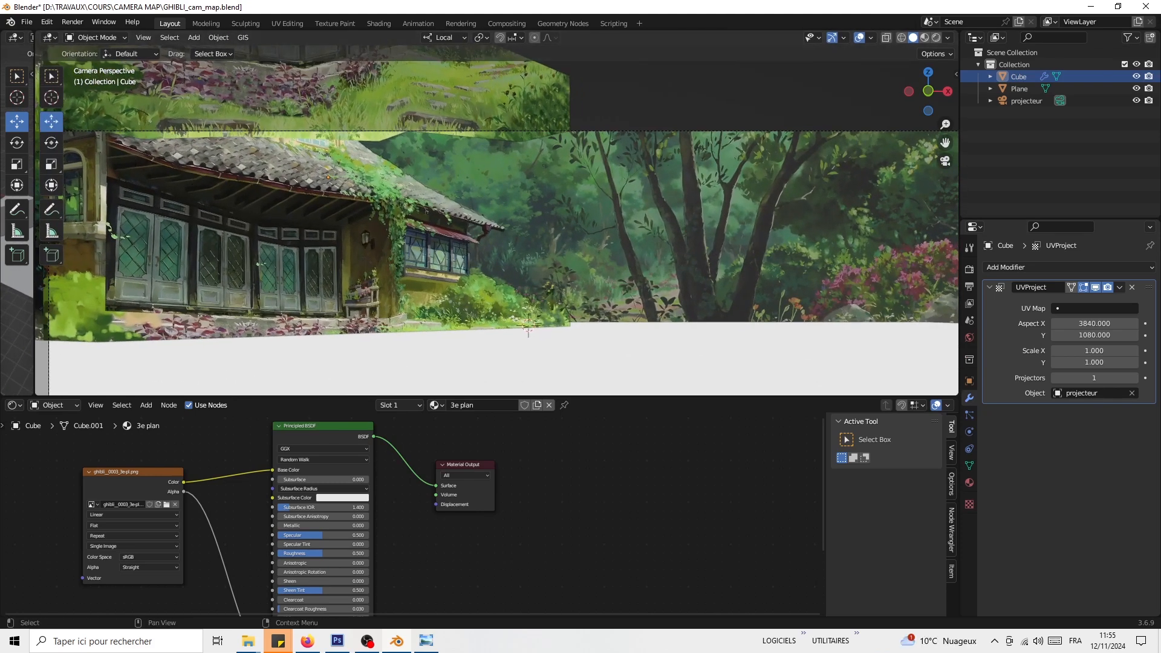
{"action": "left_click", "coordinate": [1136, 76]}
{"action": "left_click", "coordinate": [1136, 76]}
{"action": "left_click", "coordinate": [1136, 77]}
{"action": "left_click", "coordinate": [1136, 77]}
{"action": "left_click", "coordinate": [1136, 77]}
{"action": "left_click", "coordinate": [1137, 77]}
{"action": "left_click", "coordinate": [1136, 77]}
{"action": "left_click", "coordinate": [1136, 77]}
{"action": "left_click", "coordinate": [1136, 77]}
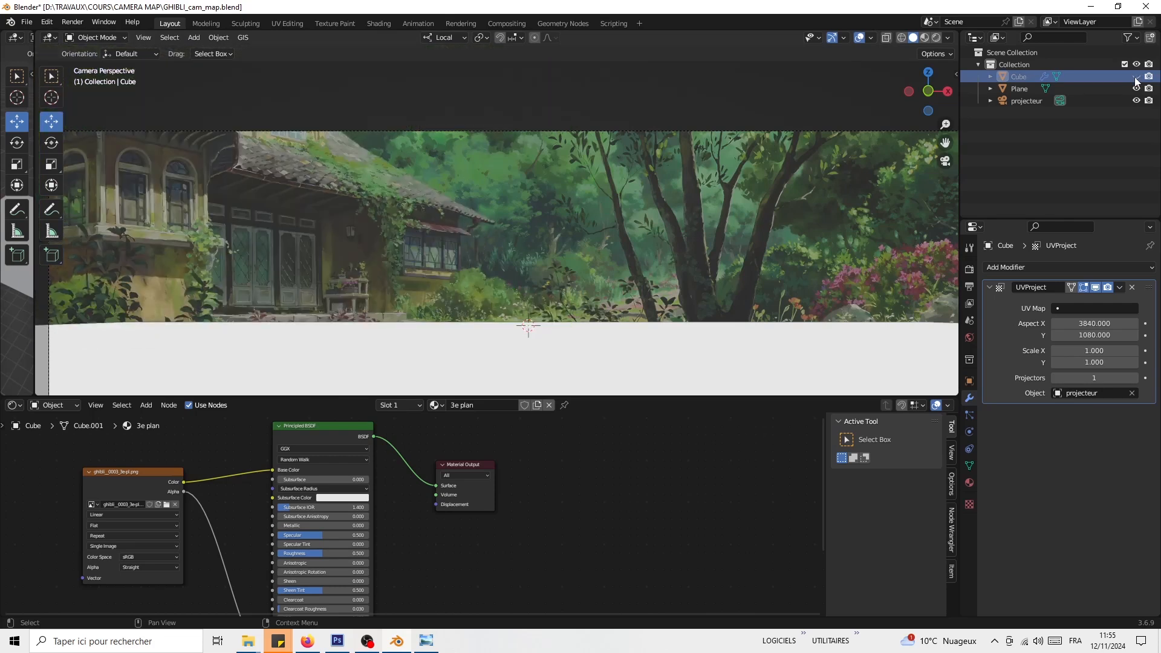
{"action": "left_click", "coordinate": [1136, 76]}
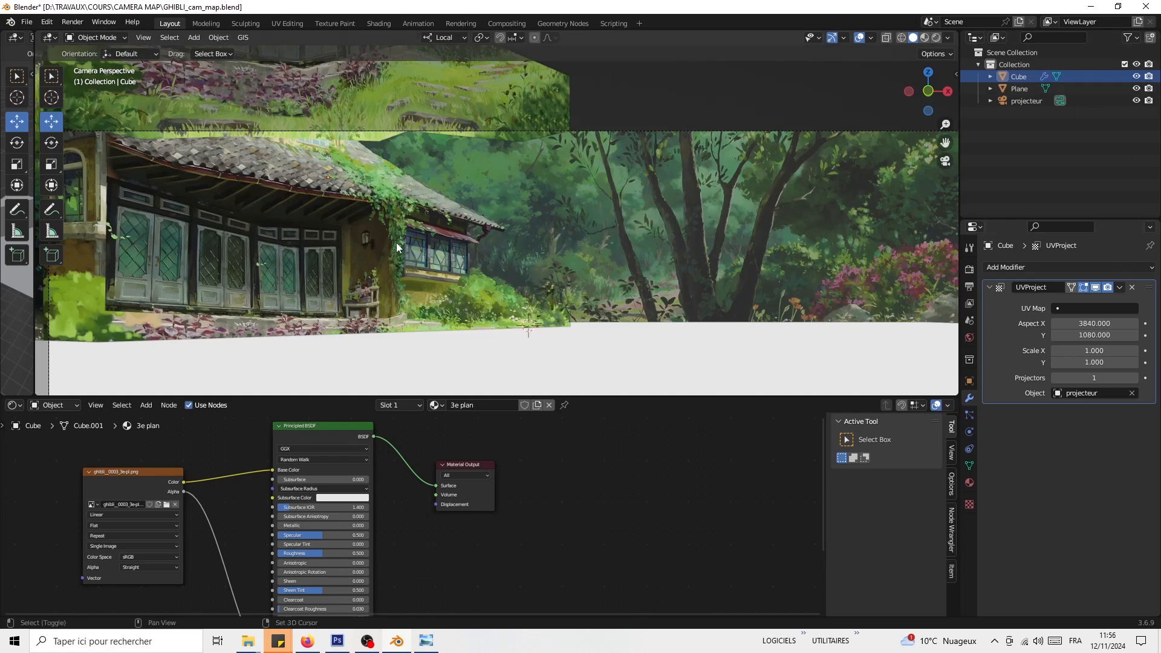
Step: Show the camera view in wireframe, add a Subdivision Surface modifier to the Cube, and place it above UVProject
{"action": "key", "text": "alt+z"}
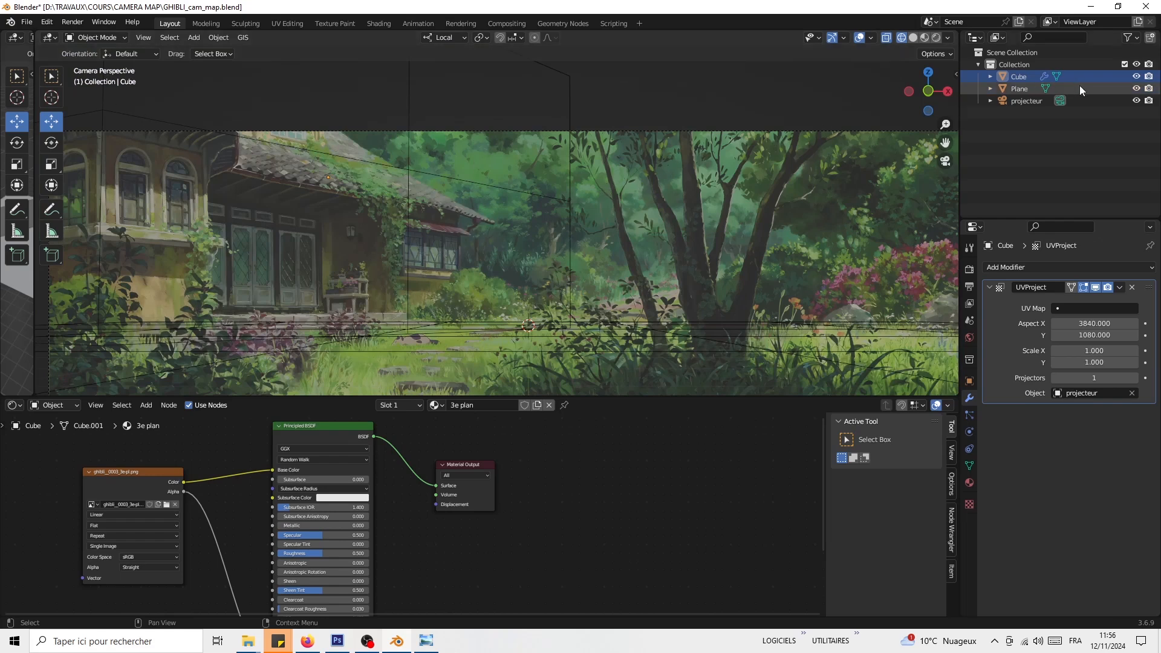
{"action": "left_click", "coordinate": [1039, 267]}
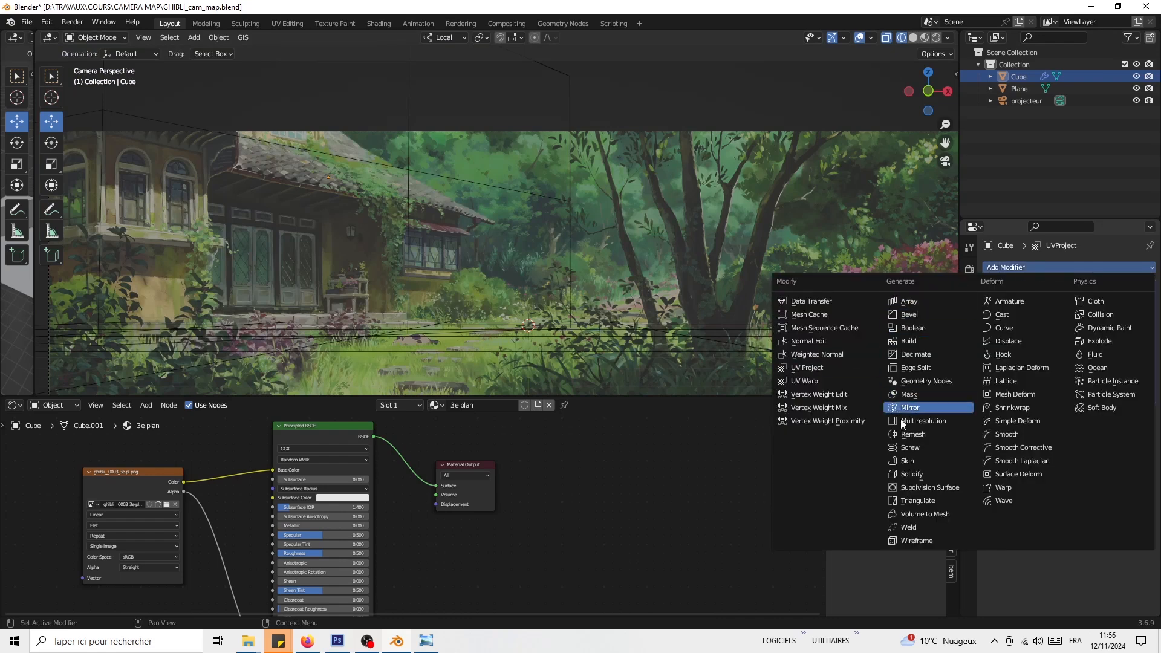
{"action": "left_click", "coordinate": [918, 489]}
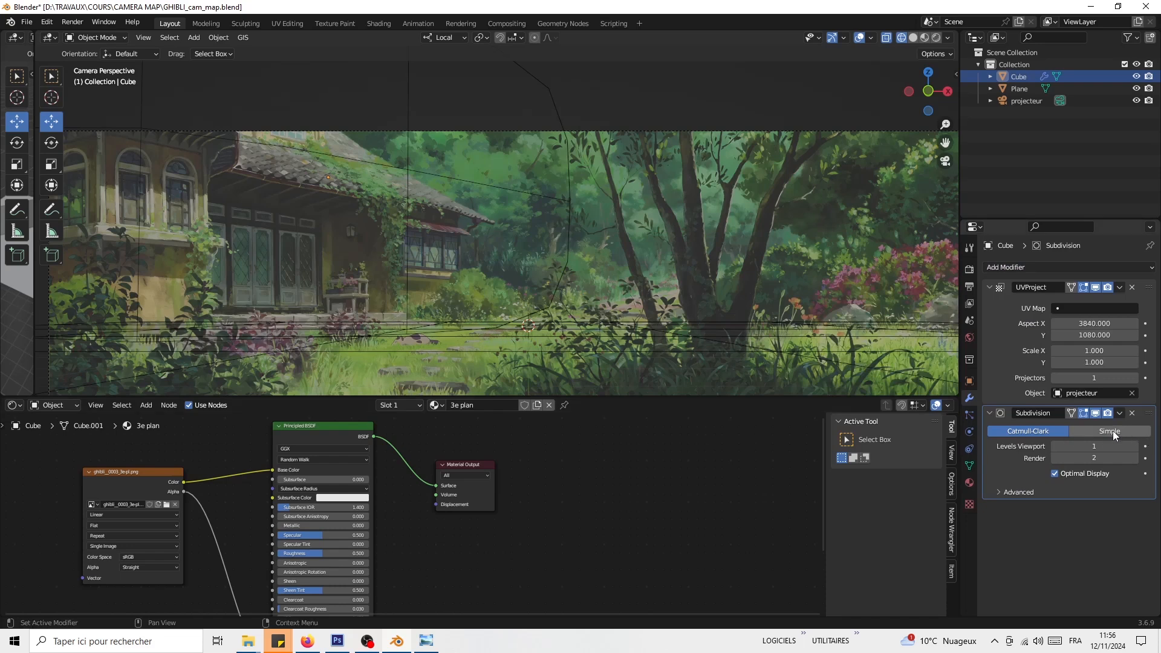
{"action": "left_click_drag", "start_coordinate": [1152, 417], "coordinate": [1124, 271]}
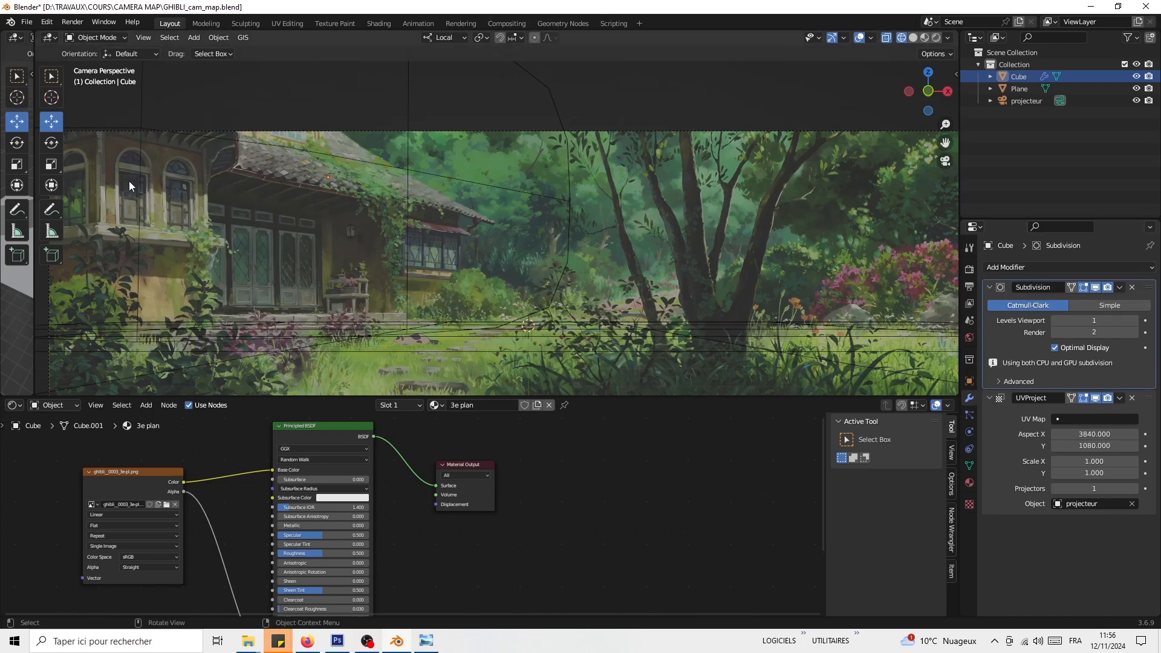
Step: Set the Subdivision modifier to Simple, disable Optimal Display, and set Levels Viewport to 5
{"action": "scroll", "coordinate": [220, 177], "scroll_direction": "down", "scroll_amount": 3}
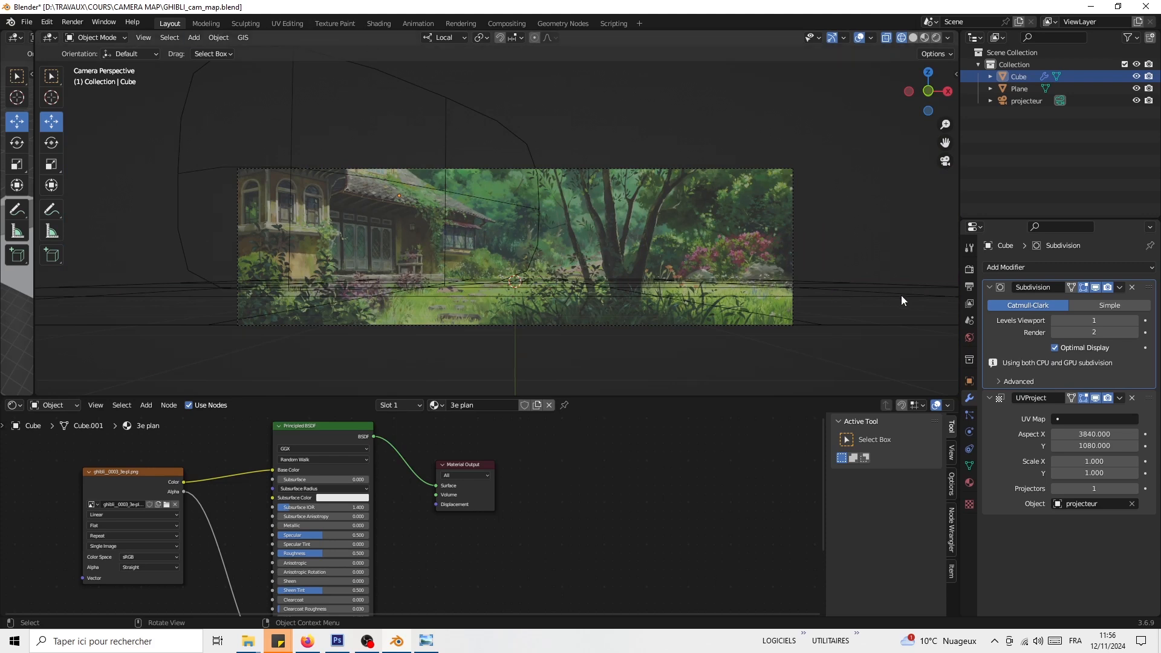
{"action": "left_click", "coordinate": [1094, 305]}
{"action": "left_click", "coordinate": [1054, 347]}
{"action": "left_click", "coordinate": [1134, 320]}
{"action": "left_click", "coordinate": [1134, 321]}
{"action": "left_click", "coordinate": [1134, 320]}
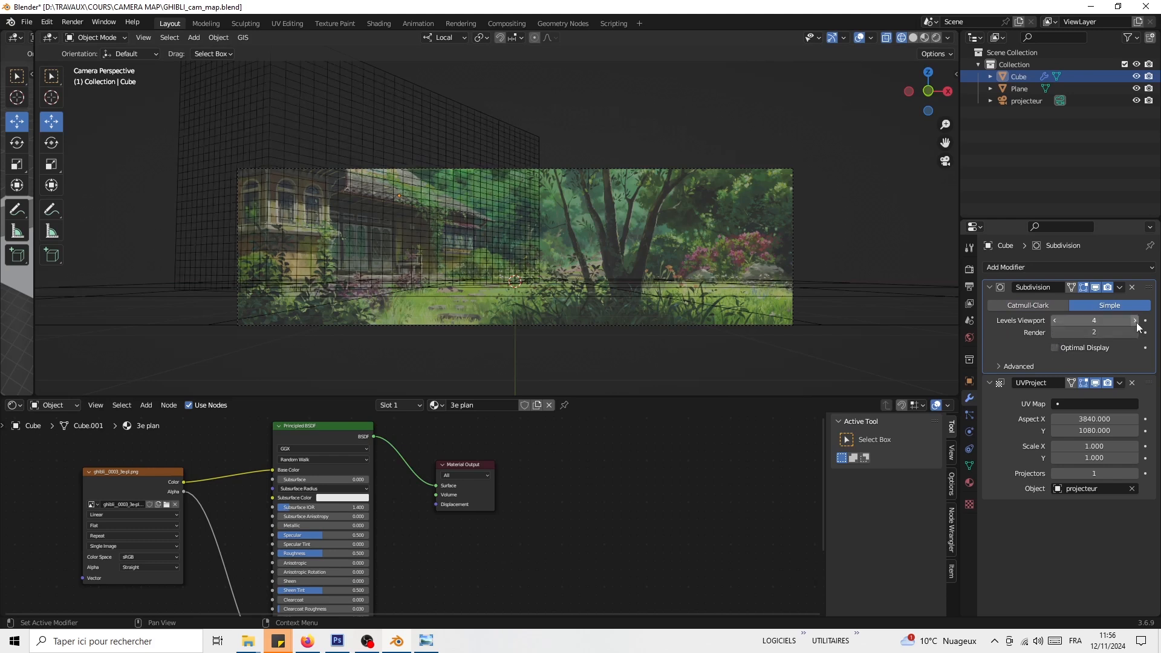
{"action": "left_click", "coordinate": [1135, 321]}
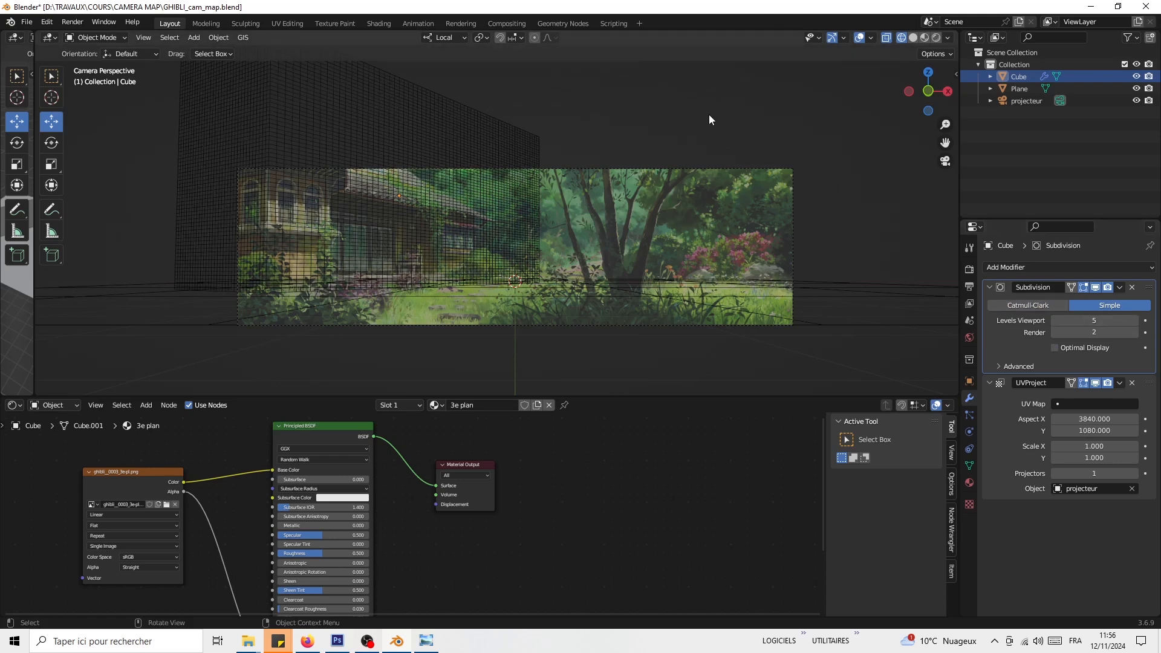
Step: Return to solid shading and compare the house texture's distortion with the Subdivision modifier's viewport display off and on
{"action": "key", "text": "shift+z"}
{"action": "scroll", "coordinate": [432, 235], "scroll_direction": "up", "scroll_amount": 2}
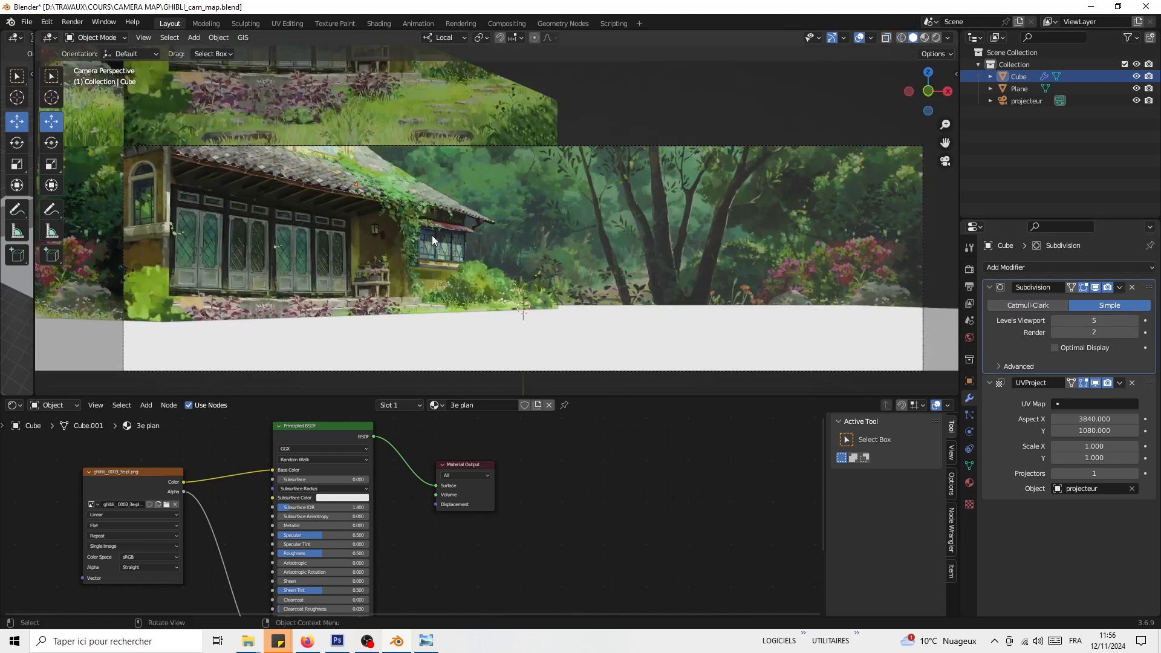
{"action": "left_click", "coordinate": [1095, 287]}
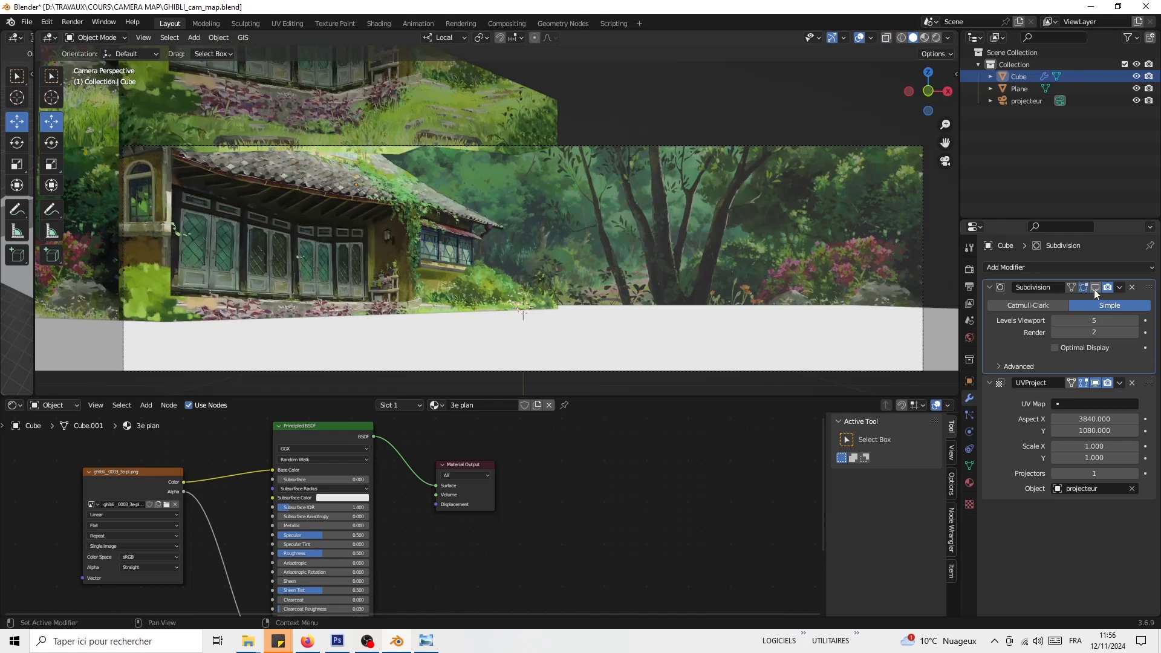
{"action": "left_click", "coordinate": [1093, 289]}
{"action": "left_click", "coordinate": [1094, 289]}
{"action": "left_click", "coordinate": [1094, 289]}
{"action": "left_click", "coordinate": [1094, 289]}
{"action": "left_click", "coordinate": [1095, 289]}
{"action": "left_click", "coordinate": [1095, 290]}
{"action": "left_click", "coordinate": [1094, 289]}
{"action": "left_click", "coordinate": [1094, 289]}
{"action": "left_click", "coordinate": [1095, 289]}
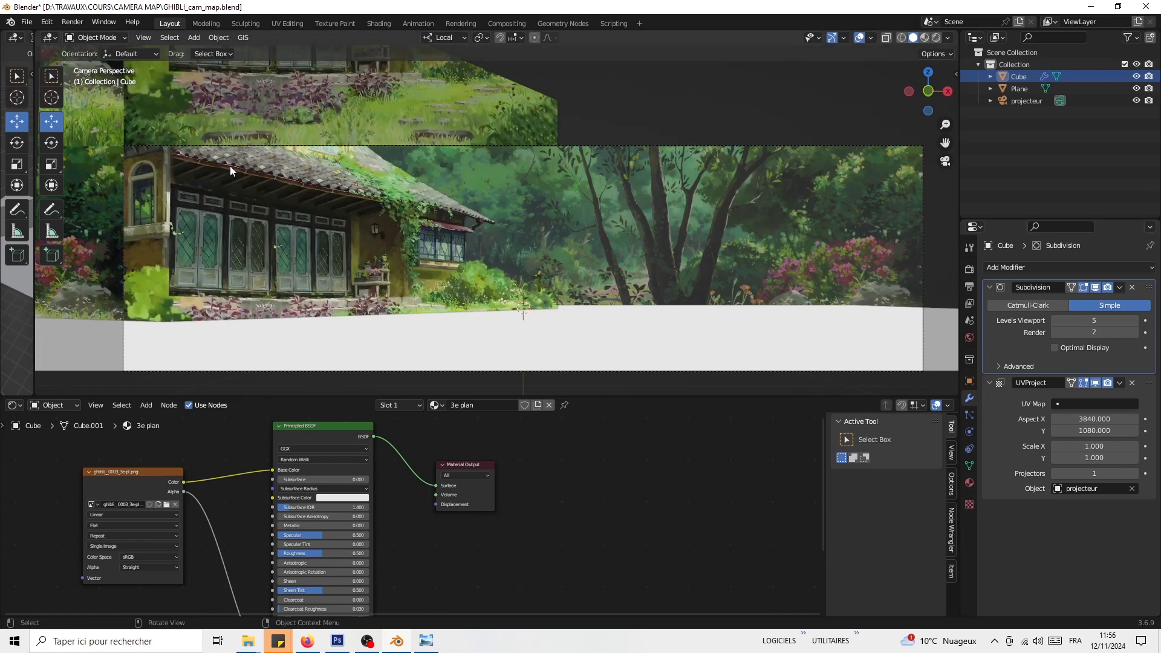
Step: Set the Cube's Subdivision Levels Viewport to 6 and select the ground plane
{"action": "left_click", "coordinate": [1134, 321]}
{"action": "scroll", "coordinate": [307, 102], "scroll_direction": "down", "scroll_amount": 1}
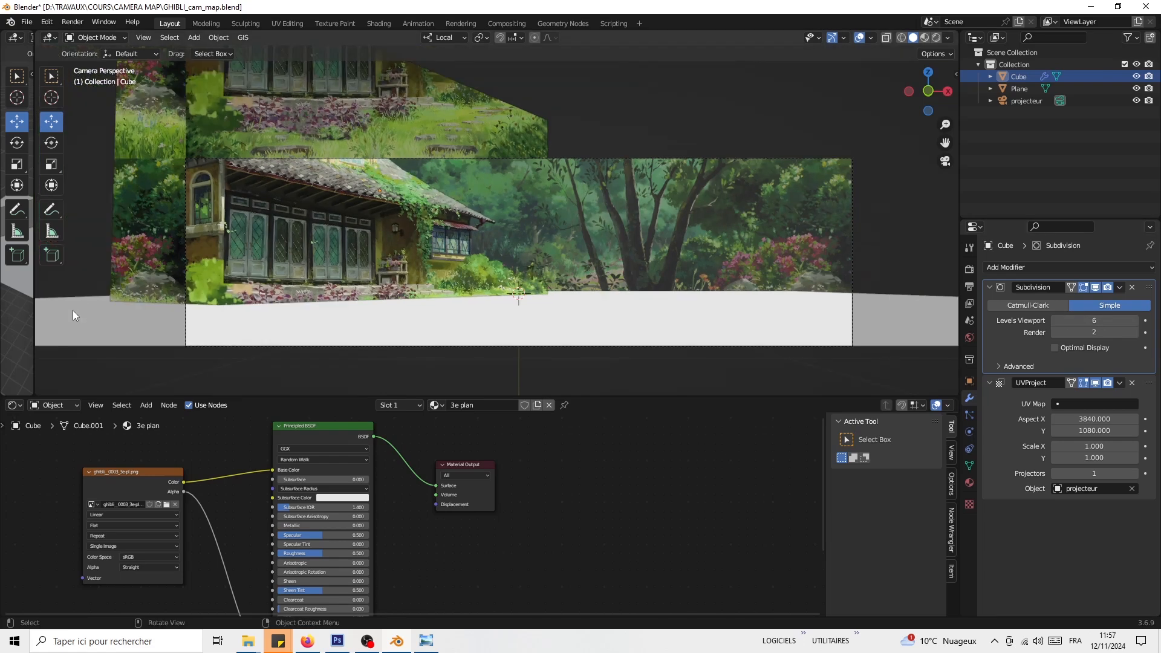
{"action": "left_click", "coordinate": [73, 312]}
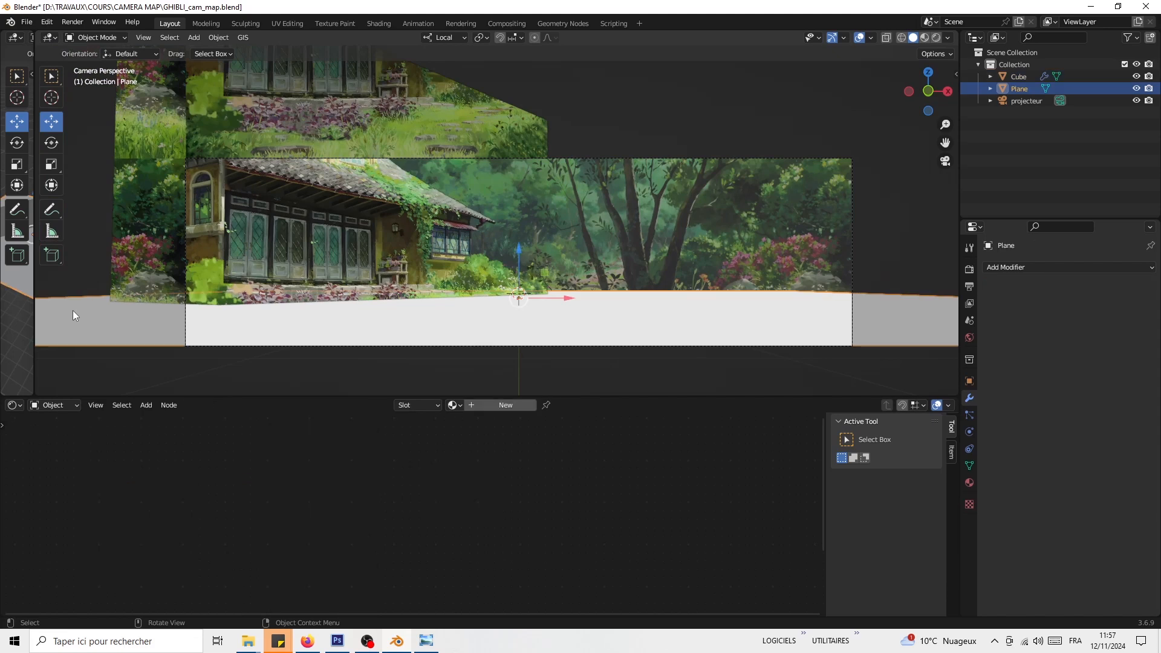
Step: Add a Subdivision Surface modifier to the ground plane, set it to Simple with viewport and render levels of 6, and save the file
{"action": "left_click", "coordinate": [1037, 267]}
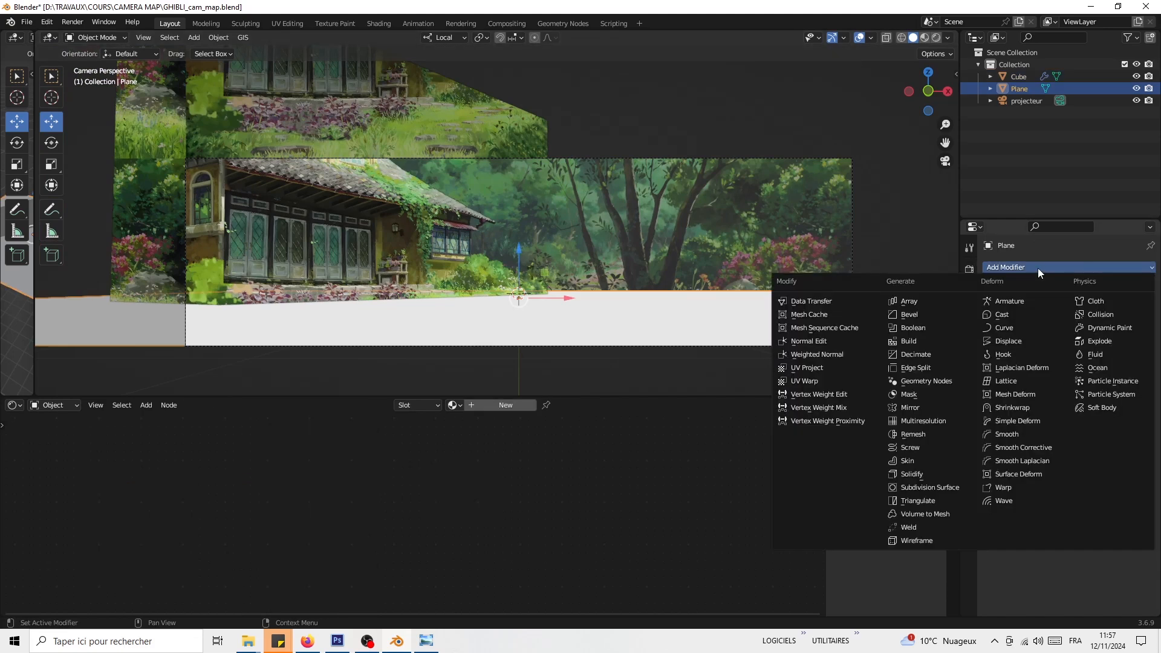
{"action": "left_click", "coordinate": [909, 487]}
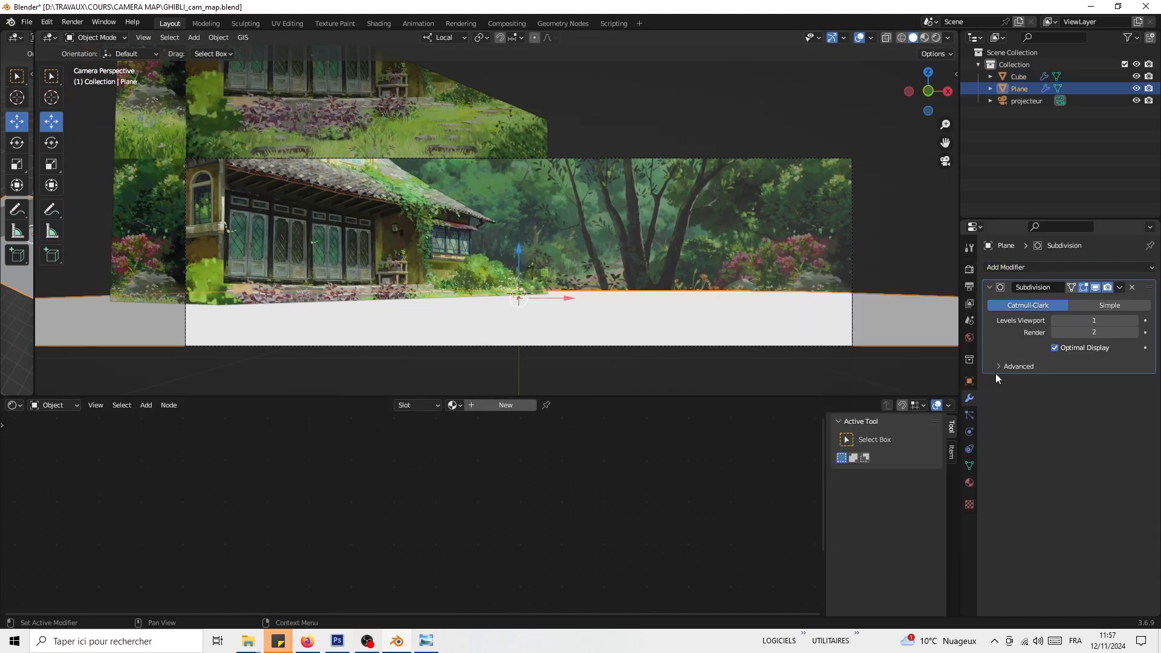
{"action": "left_click", "coordinate": [1136, 321]}
{"action": "left_click", "coordinate": [1136, 321]}
{"action": "left_click", "coordinate": [1136, 320]}
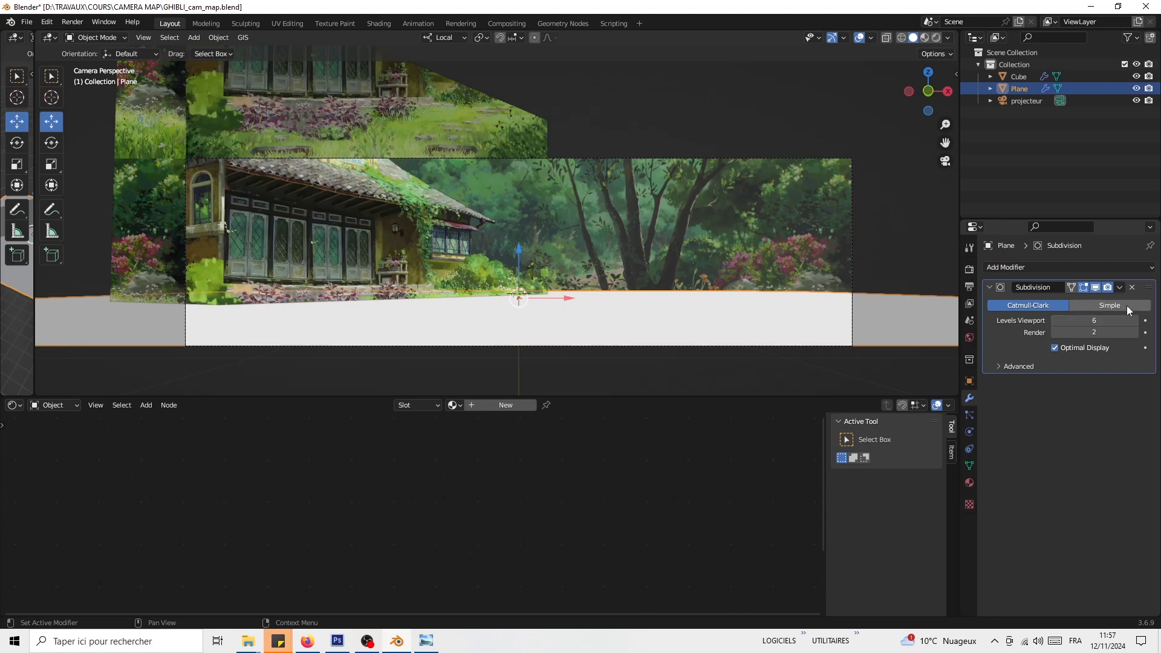
{"action": "left_click", "coordinate": [1126, 306]}
{"action": "left_click", "coordinate": [1136, 321]}
{"action": "left_click", "coordinate": [1137, 321]}
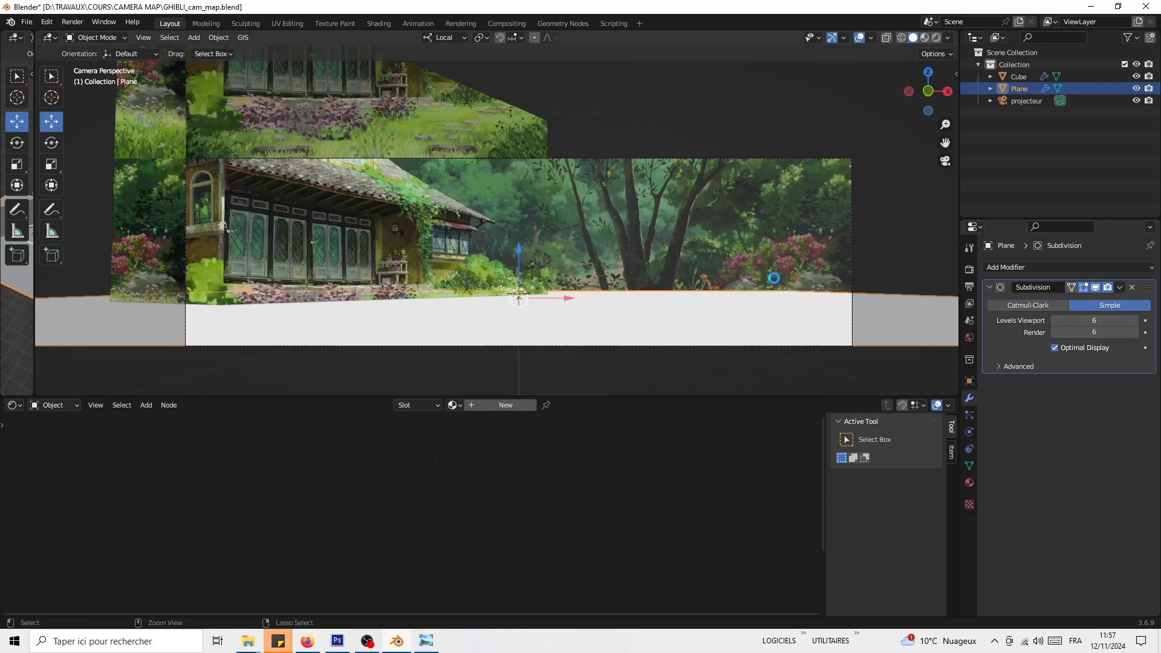
{"action": "key", "text": "ctrl+s"}
Step: Add a UV Project modifier to the ground plane and assign projecteur as its projector object
{"action": "left_click", "coordinate": [1004, 267]}
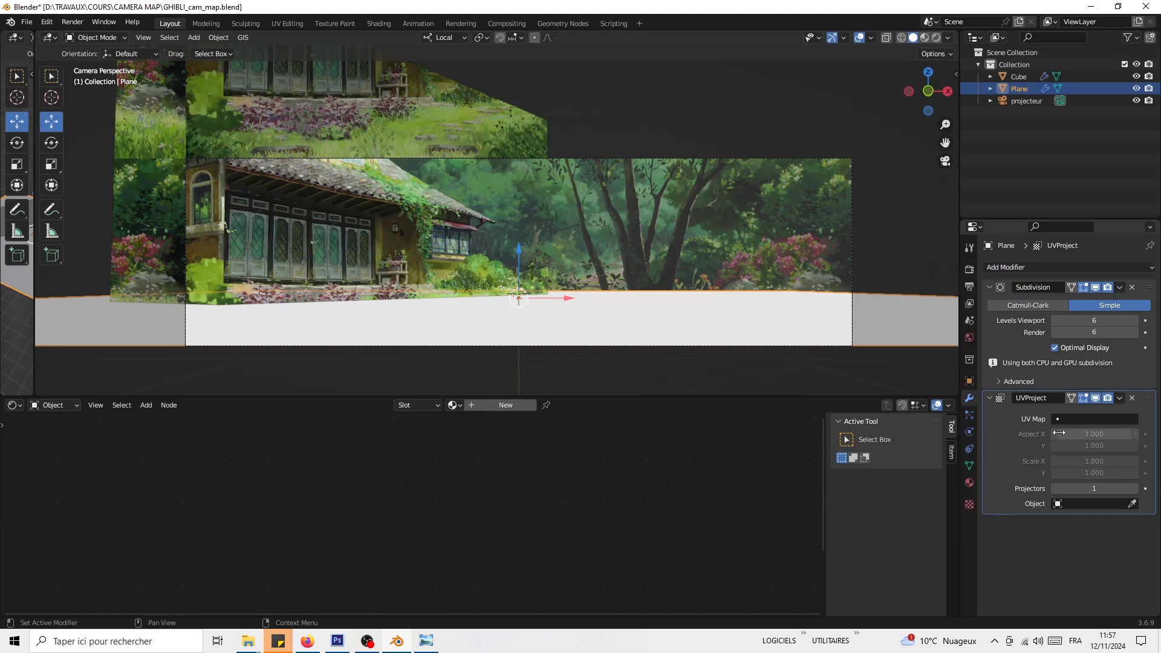
{"action": "left_click", "coordinate": [1079, 502]}
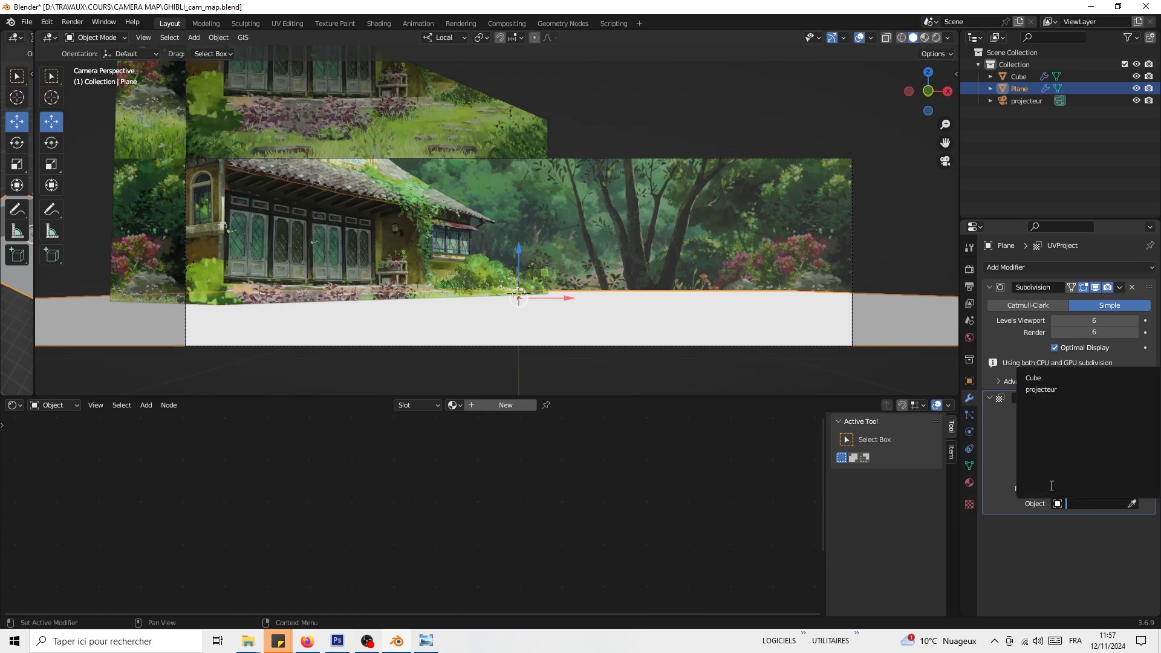
{"action": "left_click", "coordinate": [1039, 390]}
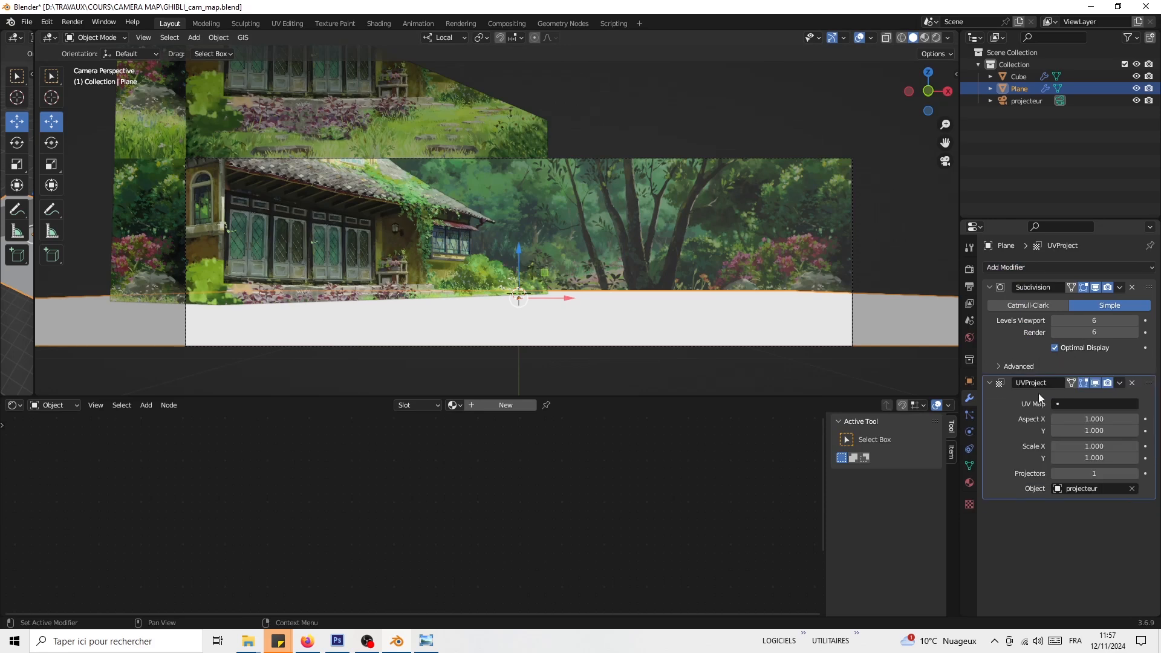
Step: Rename the ground Plane object as sol and the house Cube object as maison
{"action": "left_click", "coordinate": [1030, 101]}
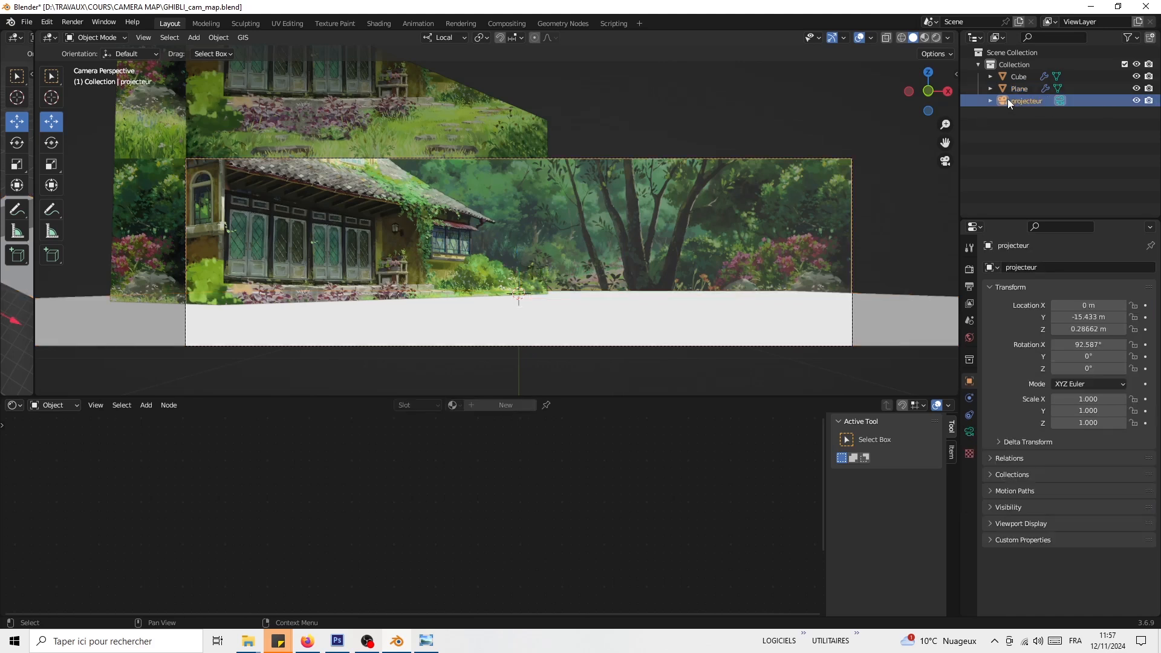
{"action": "left_click", "coordinate": [1020, 89]}
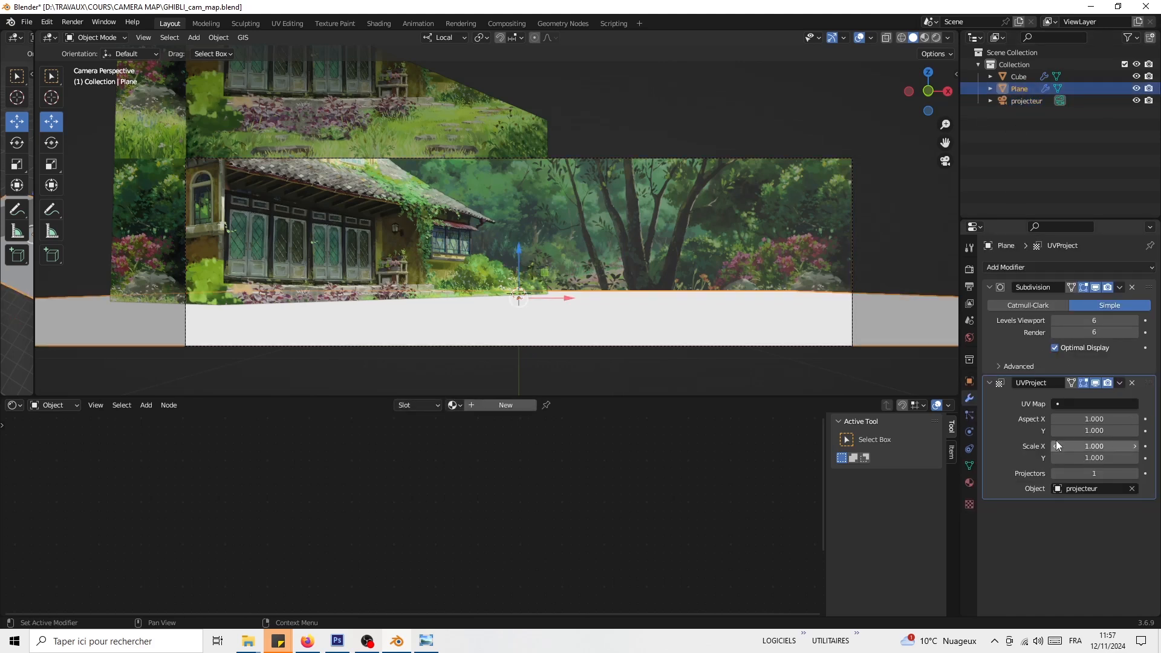
{"action": "double_click", "coordinate": [1014, 89]}
{"action": "type", "text": "sol"}
{"action": "key", "text": "Return"}
{"action": "left_click", "coordinate": [1019, 78]}
{"action": "double_click", "coordinate": [1020, 79]}
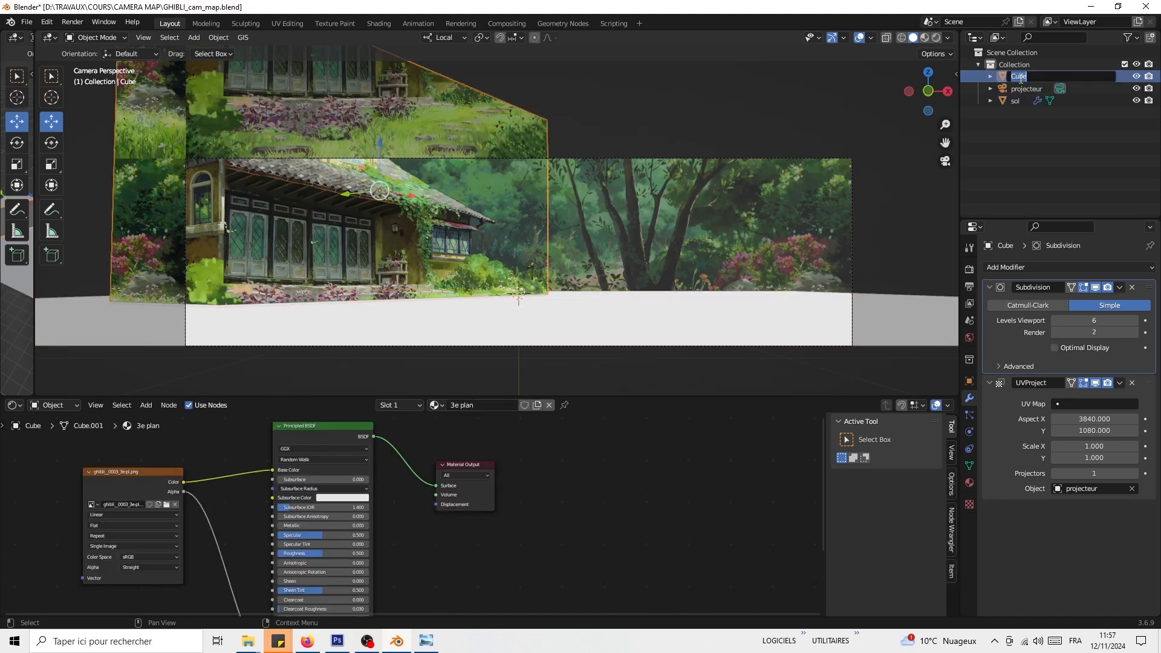
{"action": "type", "text": "E"}
{"action": "key", "text": "Return"}
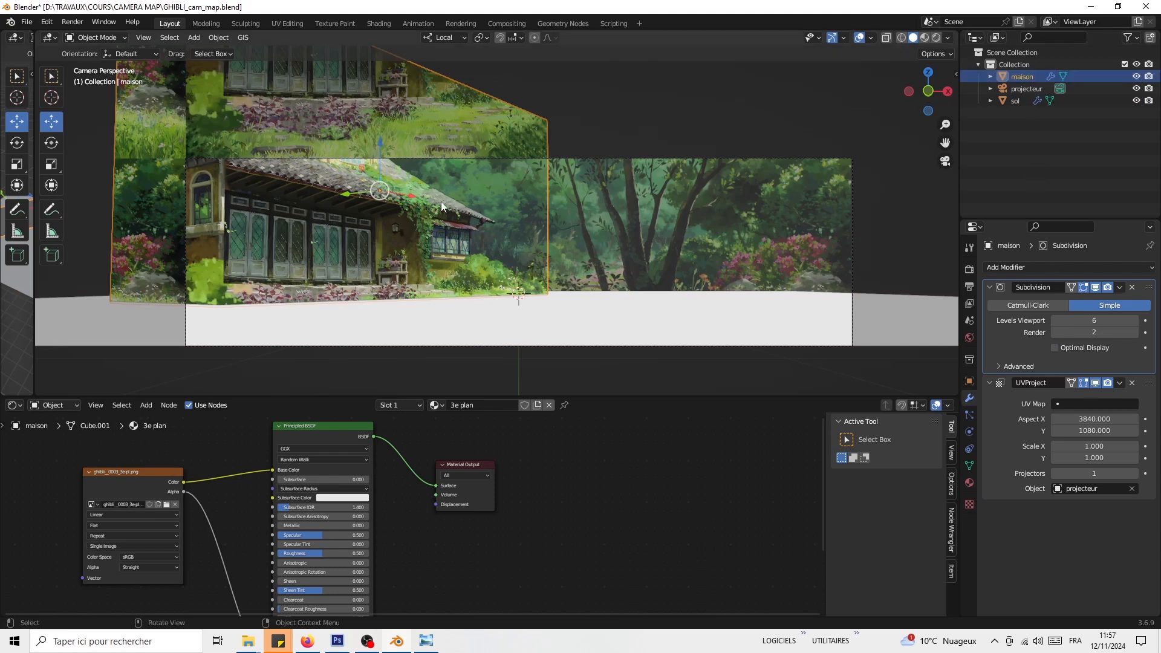
Step: Set the UVProject aspect of the sol plane to 3840 in X and 1080 in Y
{"action": "left_click", "coordinate": [697, 315]}
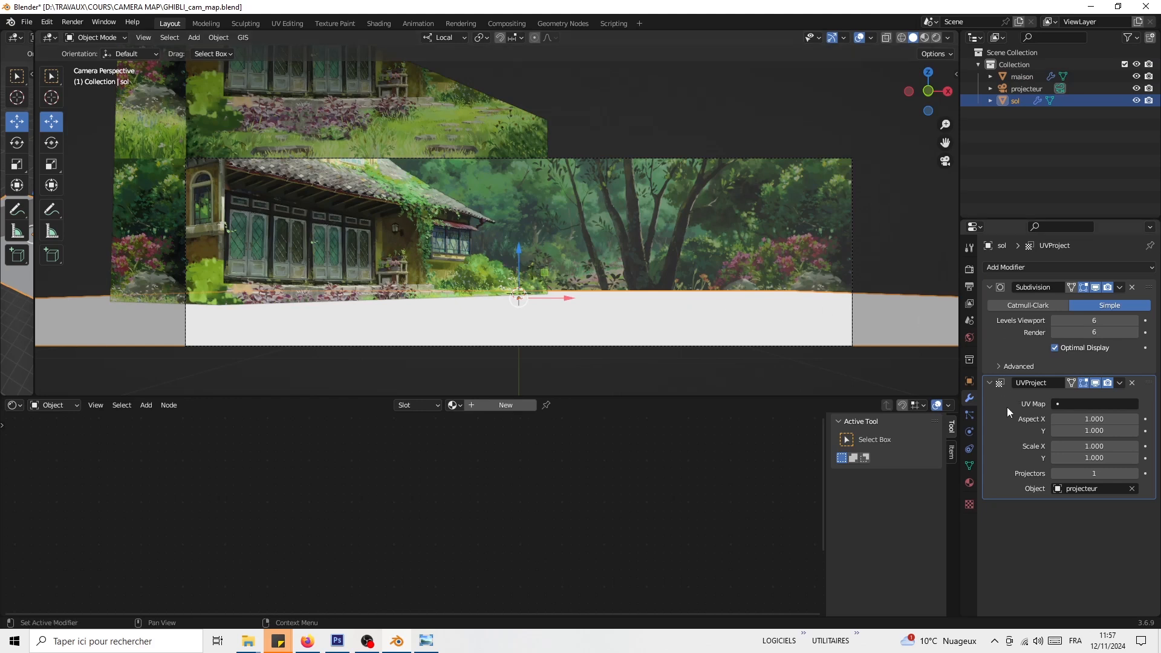
{"action": "left_click", "coordinate": [1076, 418]}
{"action": "type", "text": "38"}
{"action": "key", "text": "Tab"}
{"action": "type", "text": "10"}
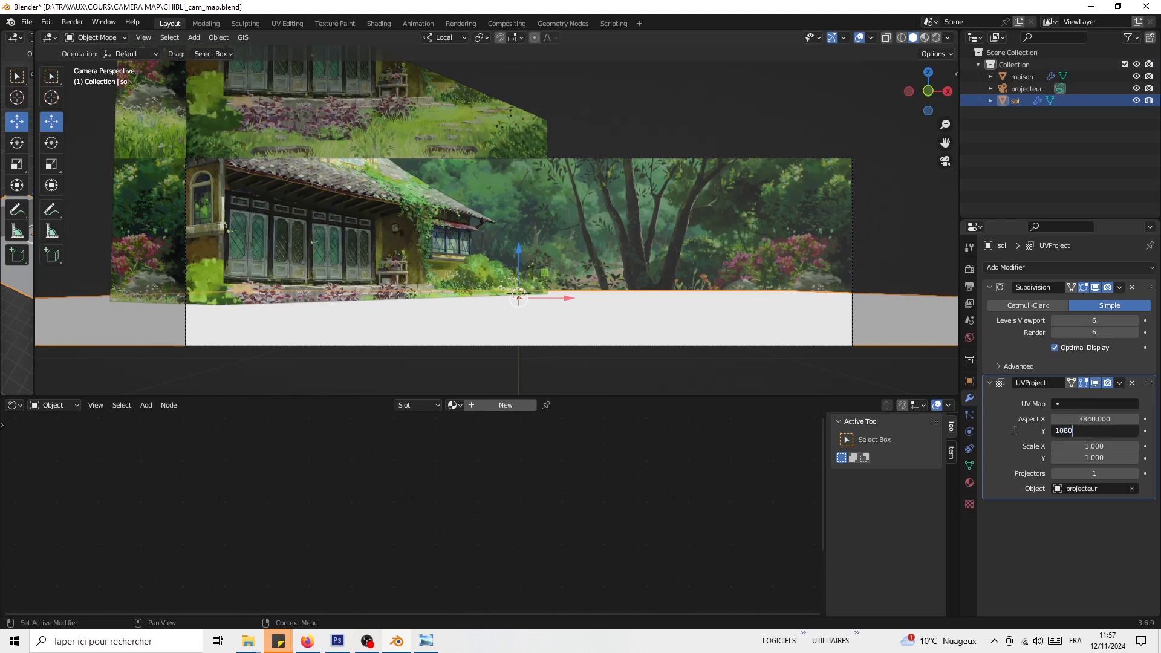
{"action": "key", "text": "Return"}
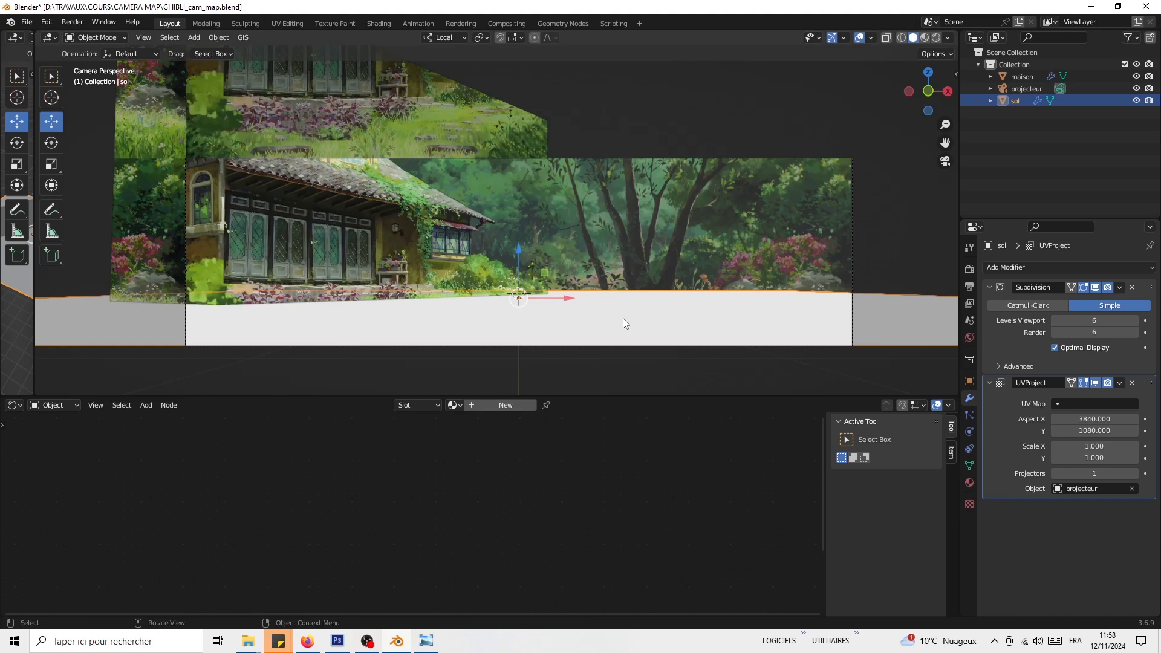
Step: Open the material settings of the sol plane and check the list of existing materials
{"action": "left_click", "coordinate": [969, 484]}
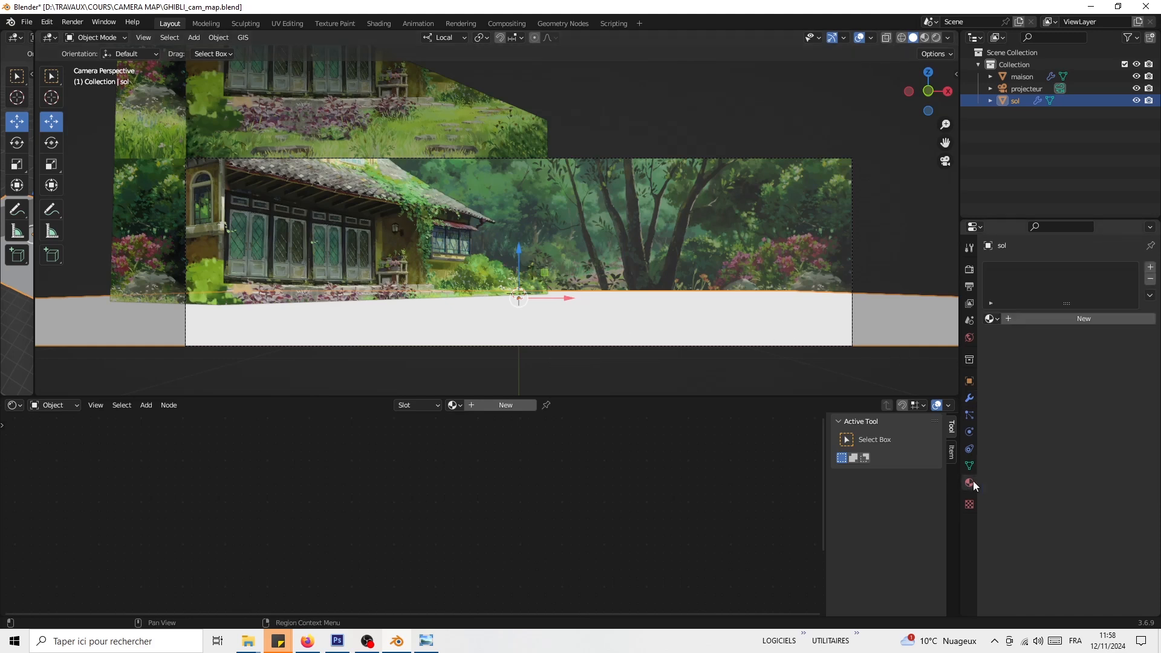
{"action": "left_click", "coordinate": [995, 318]}
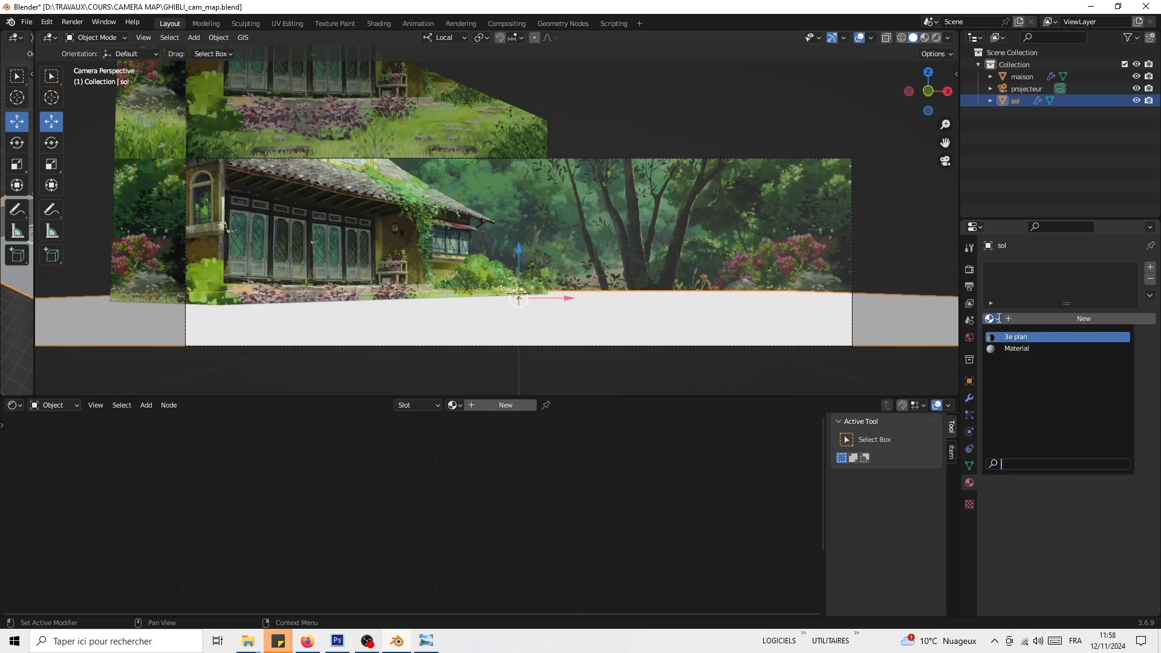
{"action": "left_click", "coordinate": [995, 318]}
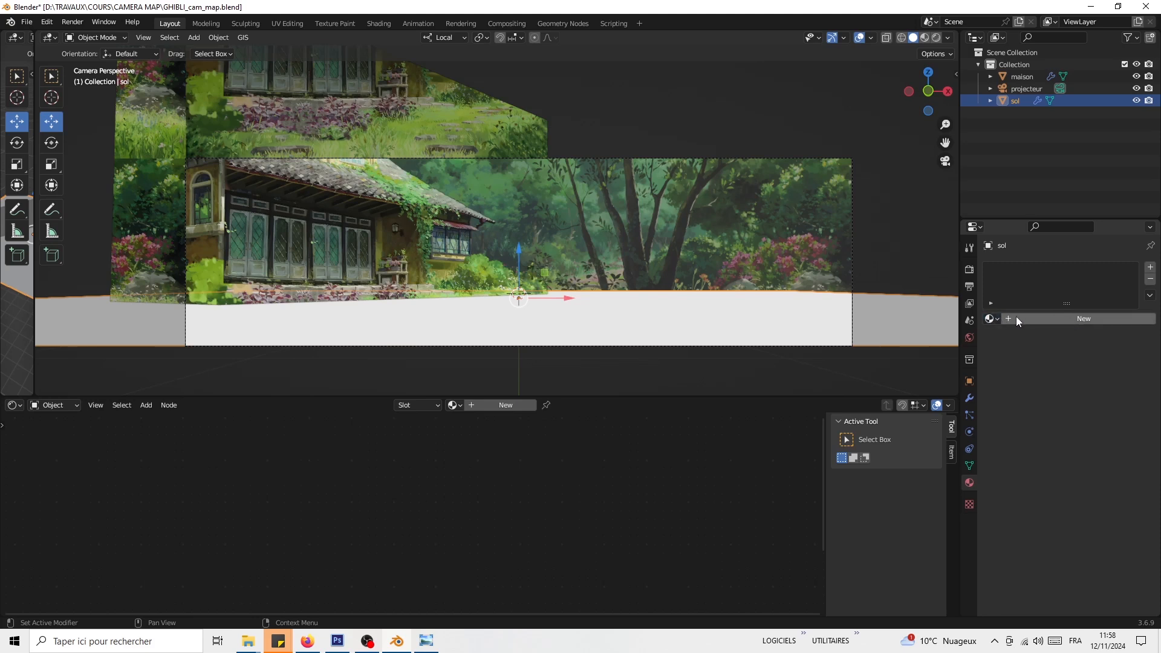
Step: Assign the existing 3e plan material to the sol plane
{"action": "left_click", "coordinate": [993, 319]}
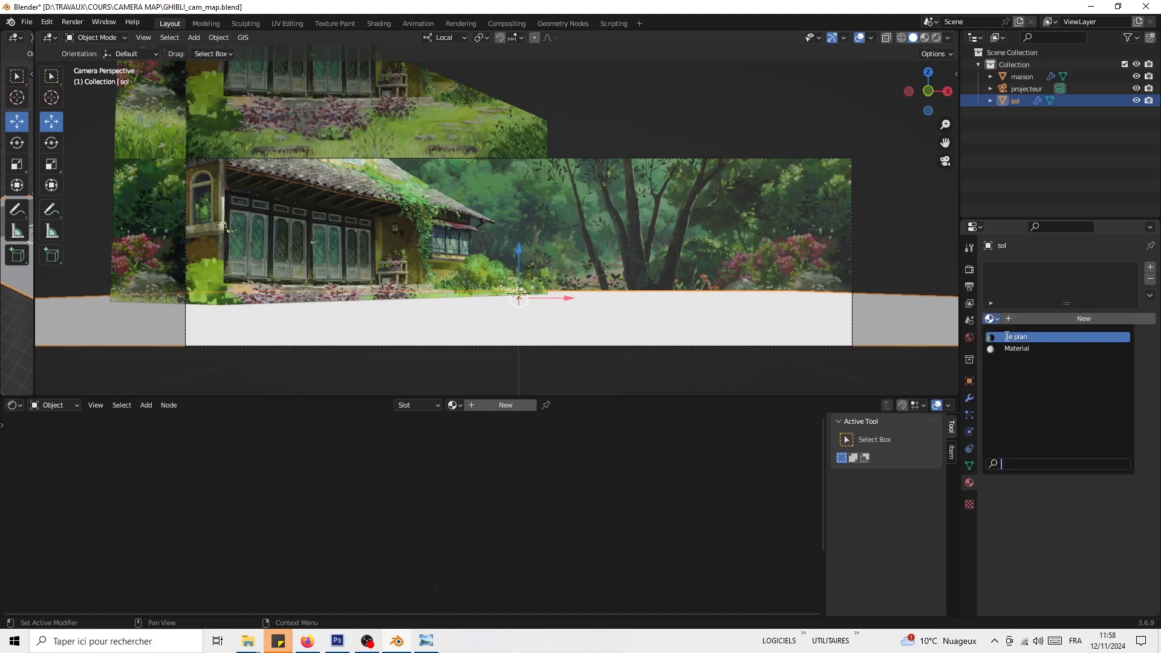
{"action": "left_click", "coordinate": [1006, 336]}
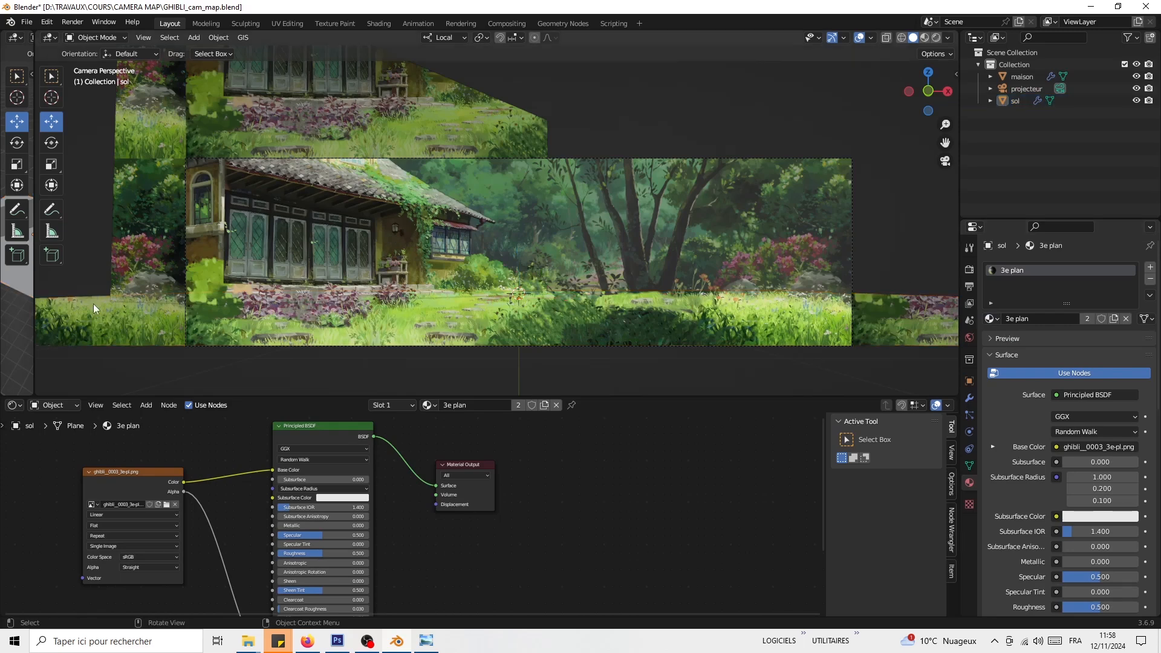
{"action": "middle_click_drag", "start_coordinate": [604, 296], "coordinate": [370, 236]}
Step: Duplicate the maison object
{"action": "left_click", "coordinate": [281, 217]}
{"action": "key", "text": "KP_0"}
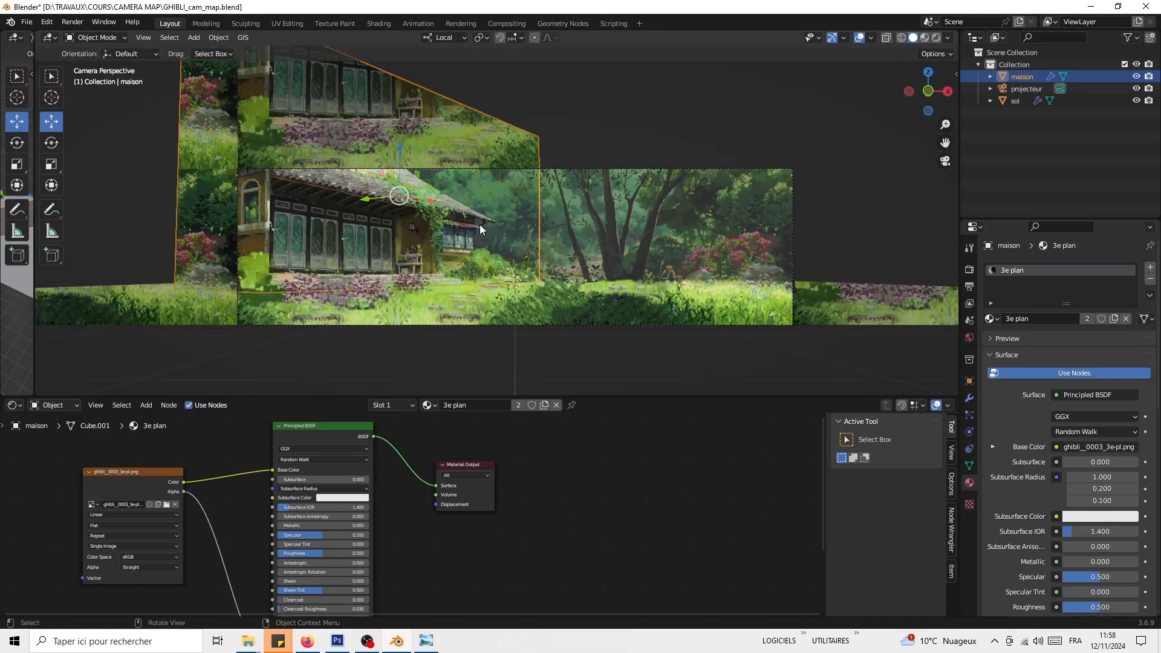
{"action": "middle_click_drag", "start_coordinate": [415, 162], "coordinate": [375, 194]}
{"action": "left_click", "coordinate": [970, 398]}
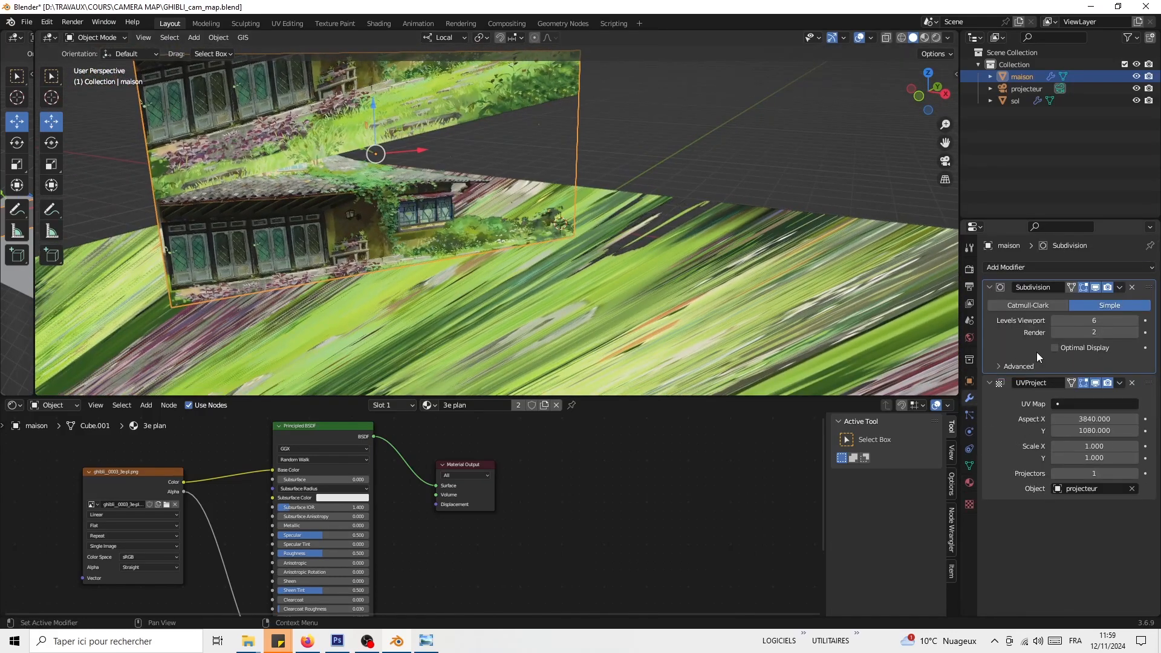
{"action": "middle_click_drag", "start_coordinate": [543, 88], "coordinate": [484, 182]}
{"action": "middle_click_drag", "start_coordinate": [338, 121], "coordinate": [513, 154]}
{"action": "key", "text": "shift+d"}
{"action": "left_click", "coordinate": [450, 176]}
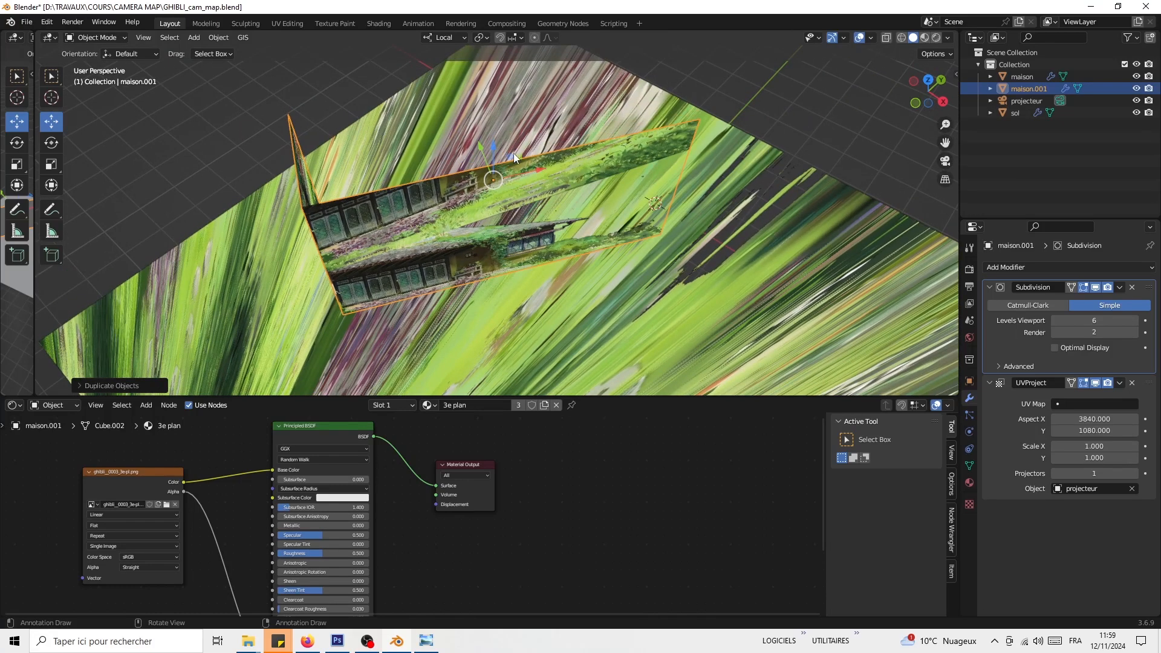
Step: Move the duplicated wall slightly in front of the original maison wall
{"action": "left_click_drag", "start_coordinate": [514, 156], "coordinate": [501, 186]}
{"action": "middle_click_drag", "start_coordinate": [395, 243], "coordinate": [398, 317]}
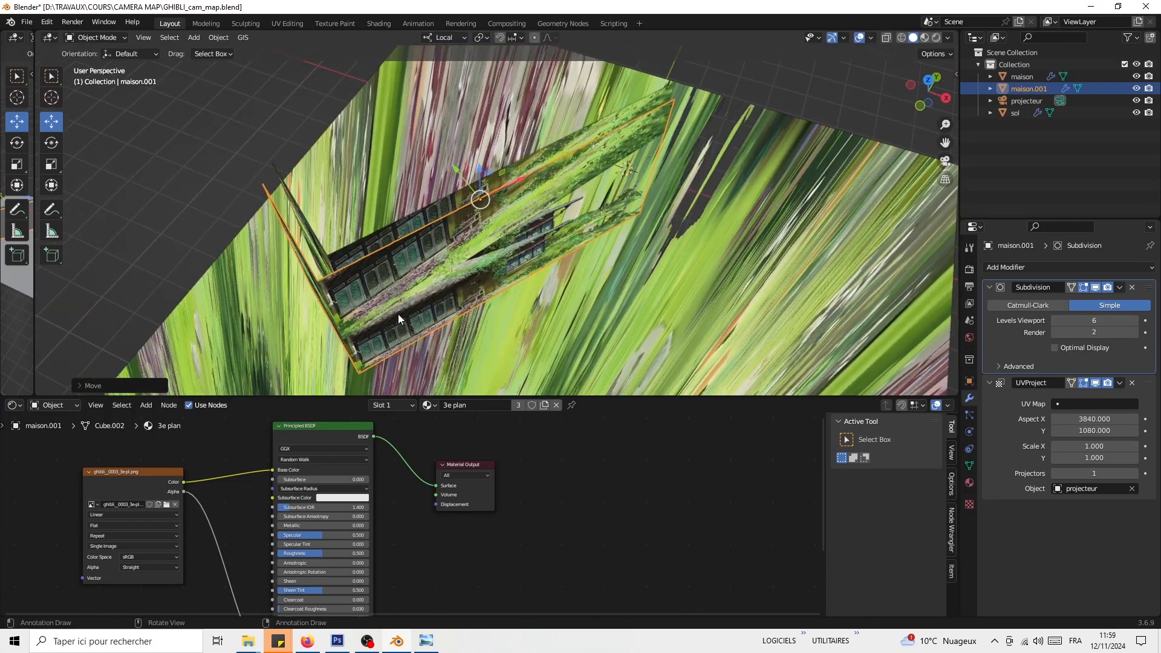
{"action": "middle_click_drag", "start_coordinate": [458, 252], "coordinate": [478, 212]}
{"action": "key", "text": "Tab"}
{"action": "key", "text": "Tab"}
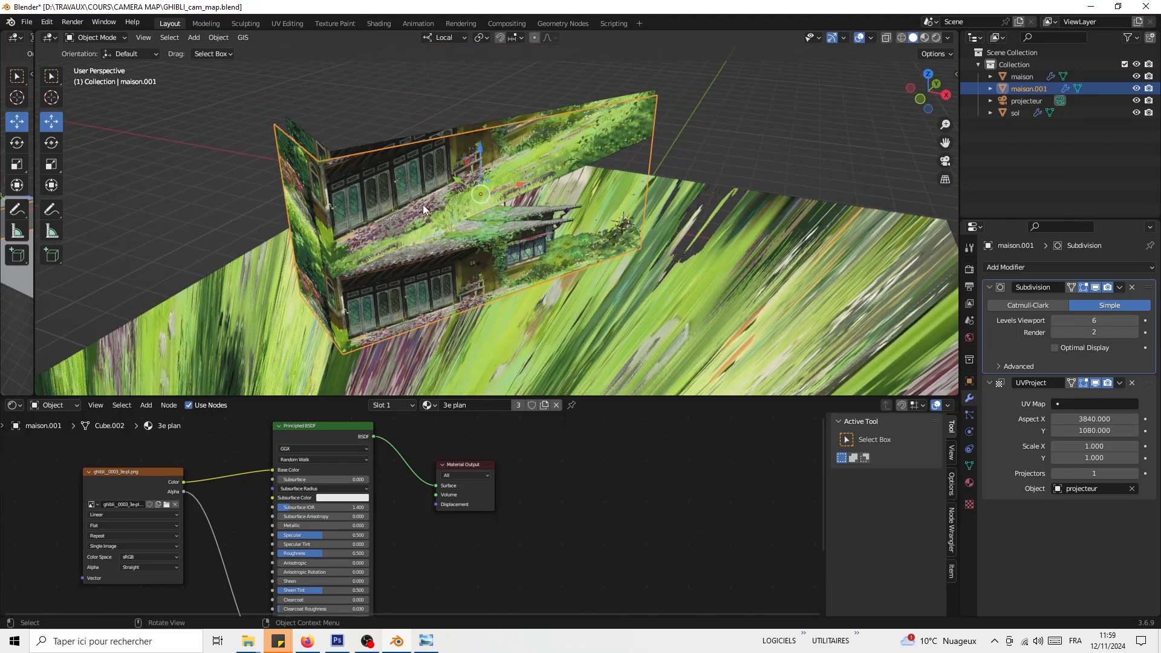
Step: Make the duplicated wall's material an independent copy and rename it 2e plan
{"action": "left_click", "coordinate": [969, 484]}
{"action": "middle_click_drag", "start_coordinate": [290, 158], "coordinate": [262, 157]}
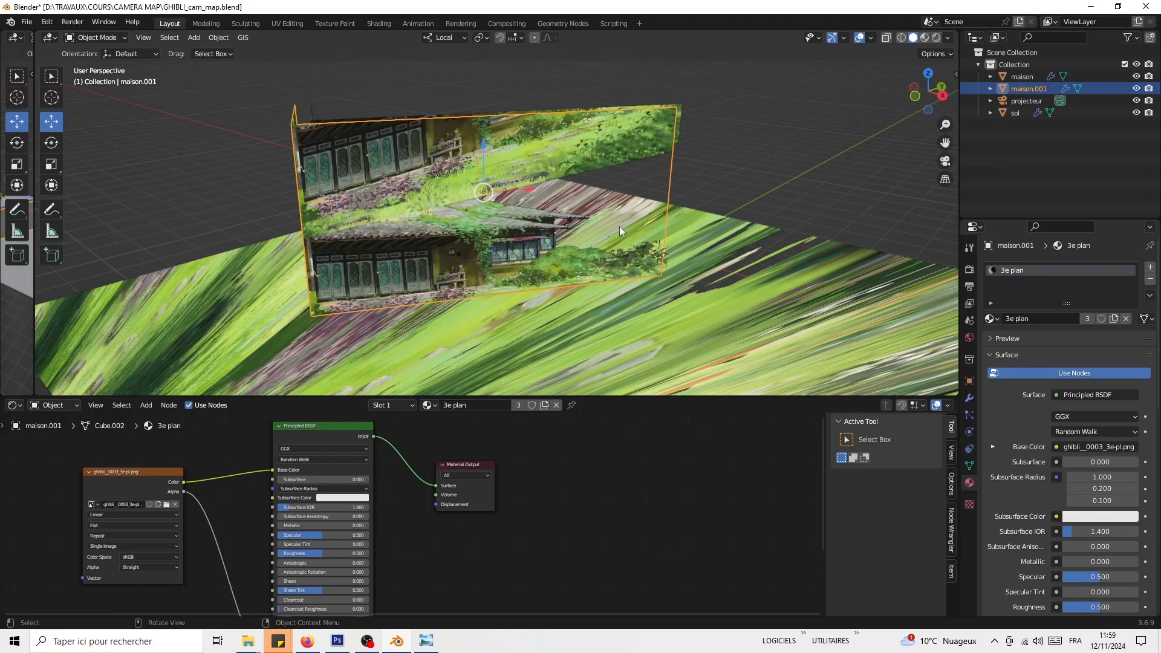
{"action": "left_click", "coordinate": [1113, 318]}
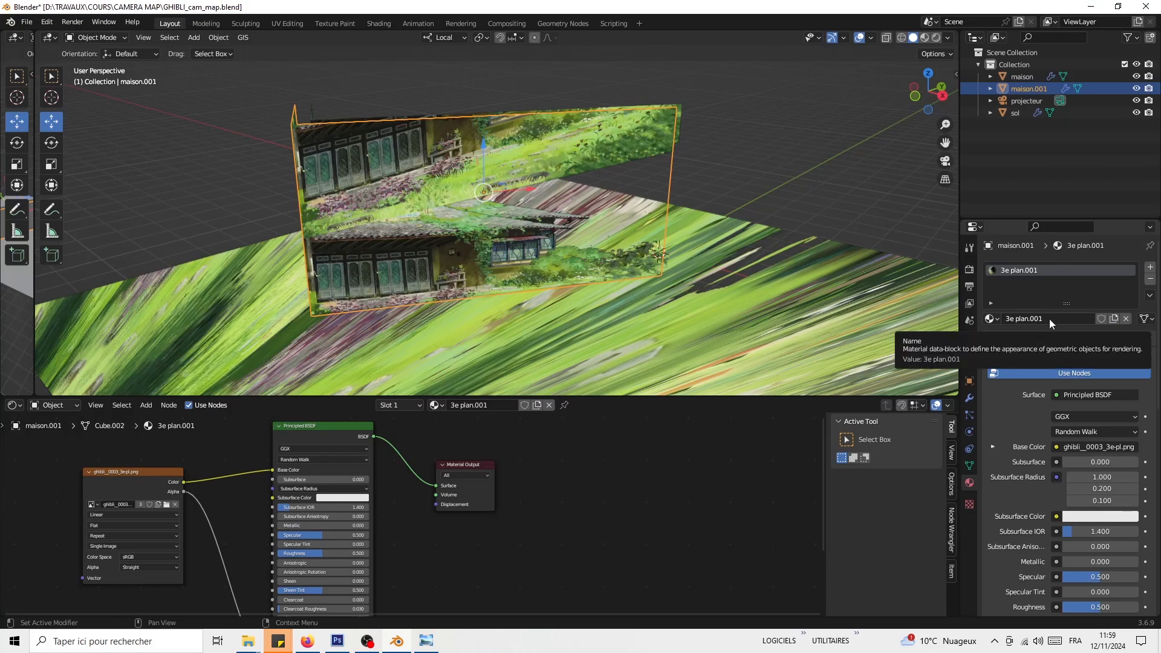
{"action": "left_click", "coordinate": [1018, 320]}
{"action": "left_click", "coordinate": [1005, 317]}
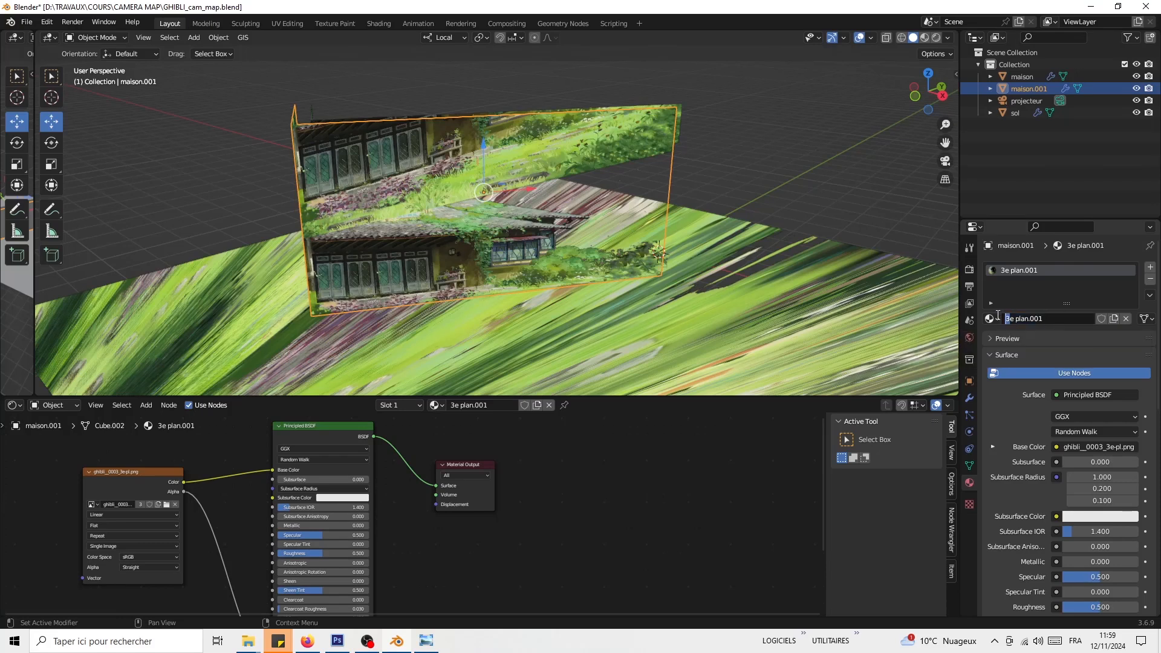
{"action": "key", "text": "BackSpace"}
{"action": "key", "text": "BackSpace"}
{"action": "key", "text": "BackSpace"}
{"action": "key", "text": "Return"}
Step: Switch to the chutier folder in File Explorer and preview ghibli__0002_2e-pl.png in the photo viewer
{"action": "mouse_move", "coordinate": [248, 641]}
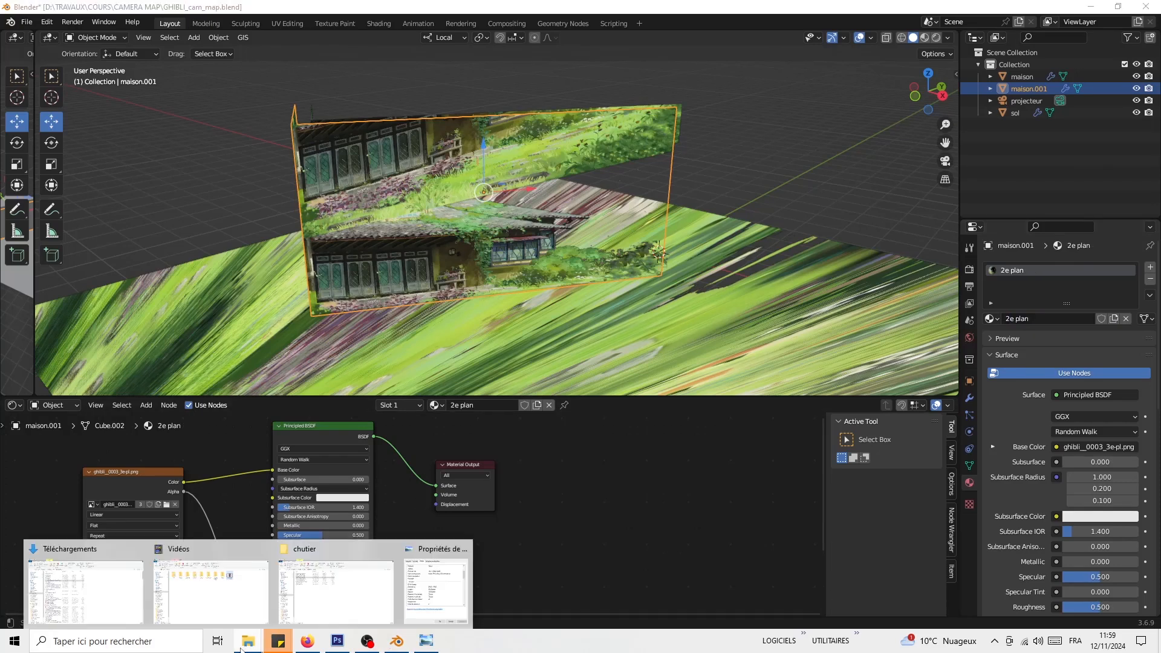
{"action": "left_click", "coordinate": [336, 589]}
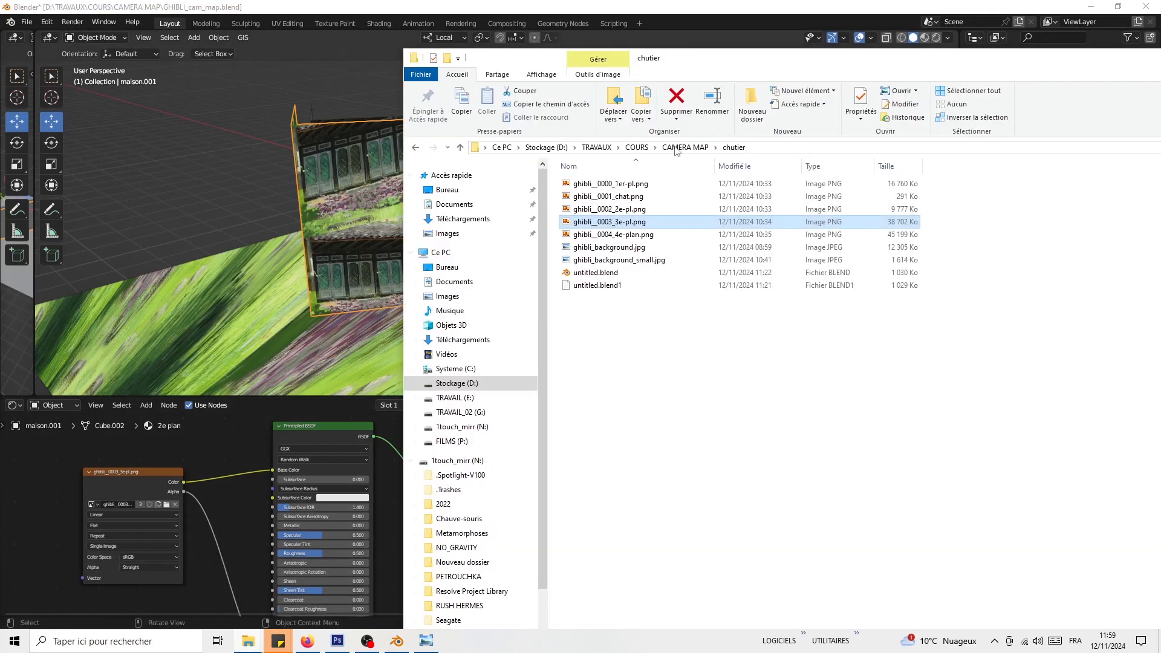
{"action": "double_click", "coordinate": [614, 209]}
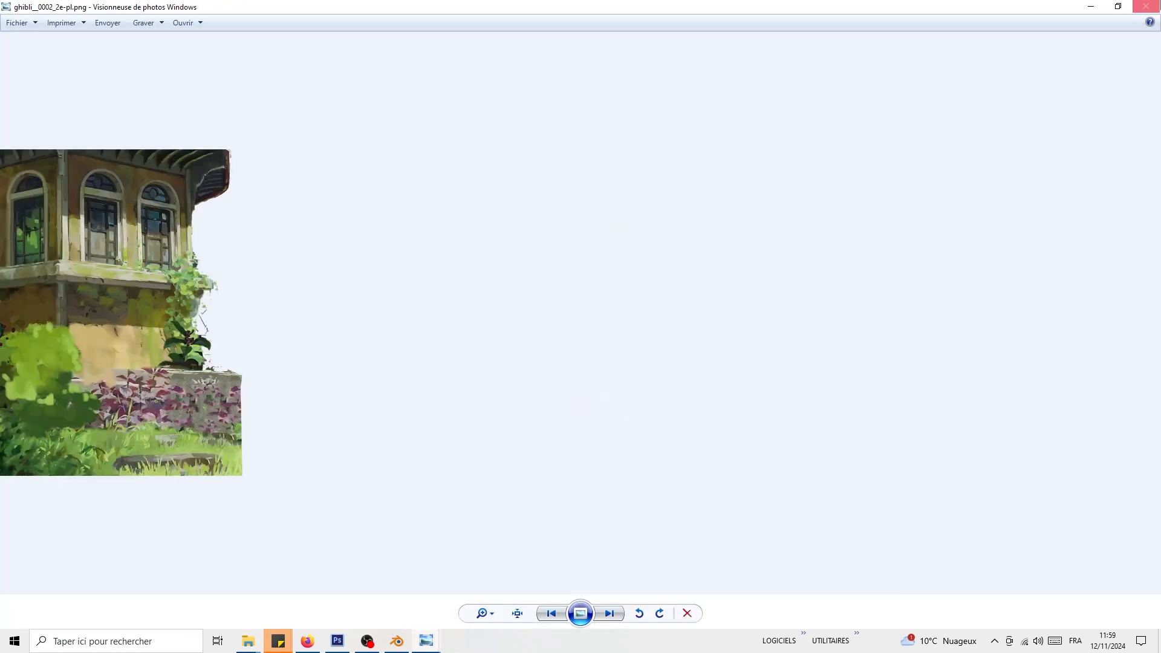
{"action": "left_click", "coordinate": [1146, 6]}
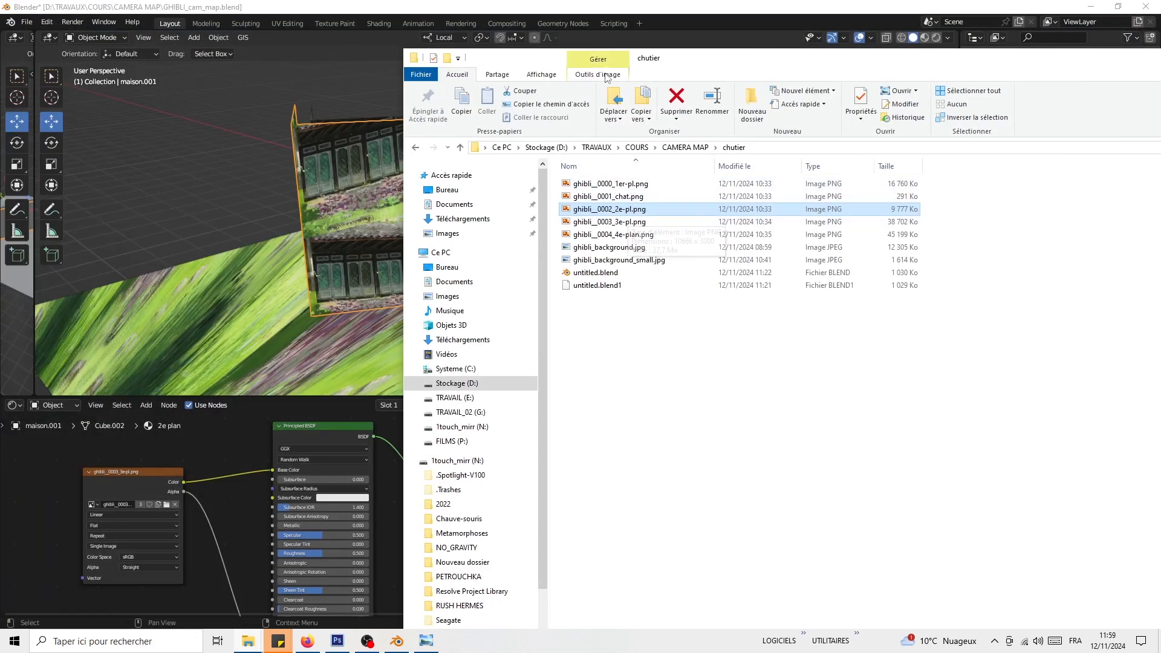
{"action": "left_click_drag", "start_coordinate": [620, 211], "coordinate": [594, 208]}
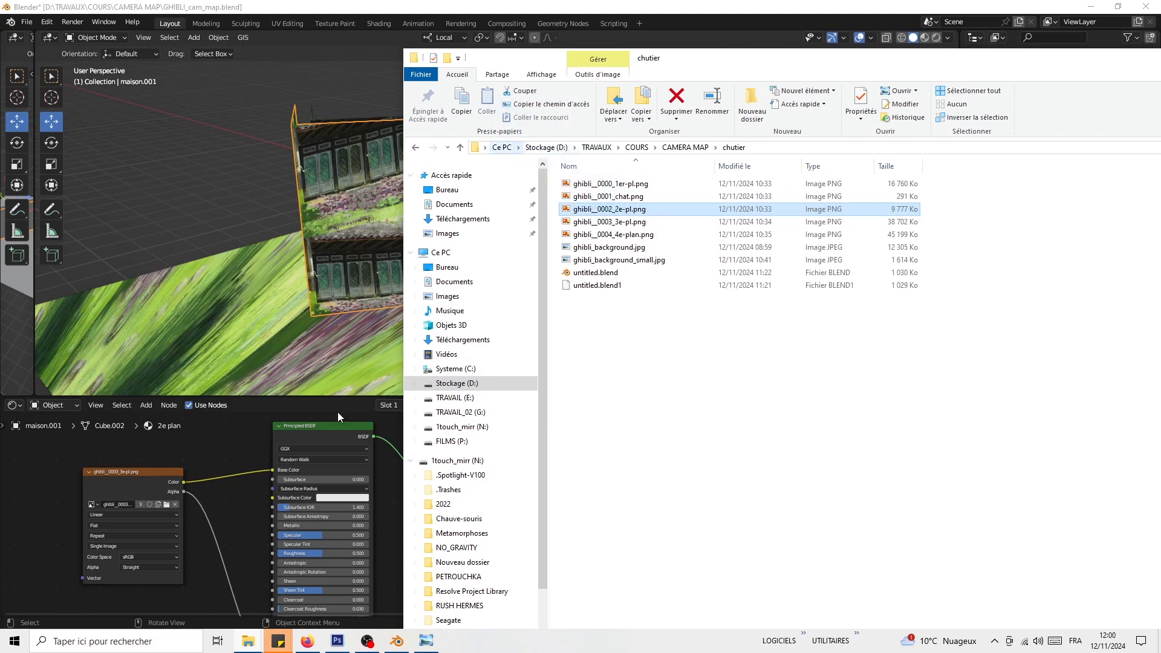
Step: Switch back to Blender and replace the 2e plan material's texture image with ghibli__0002_2e-pl.png
{"action": "left_click", "coordinate": [165, 461]}
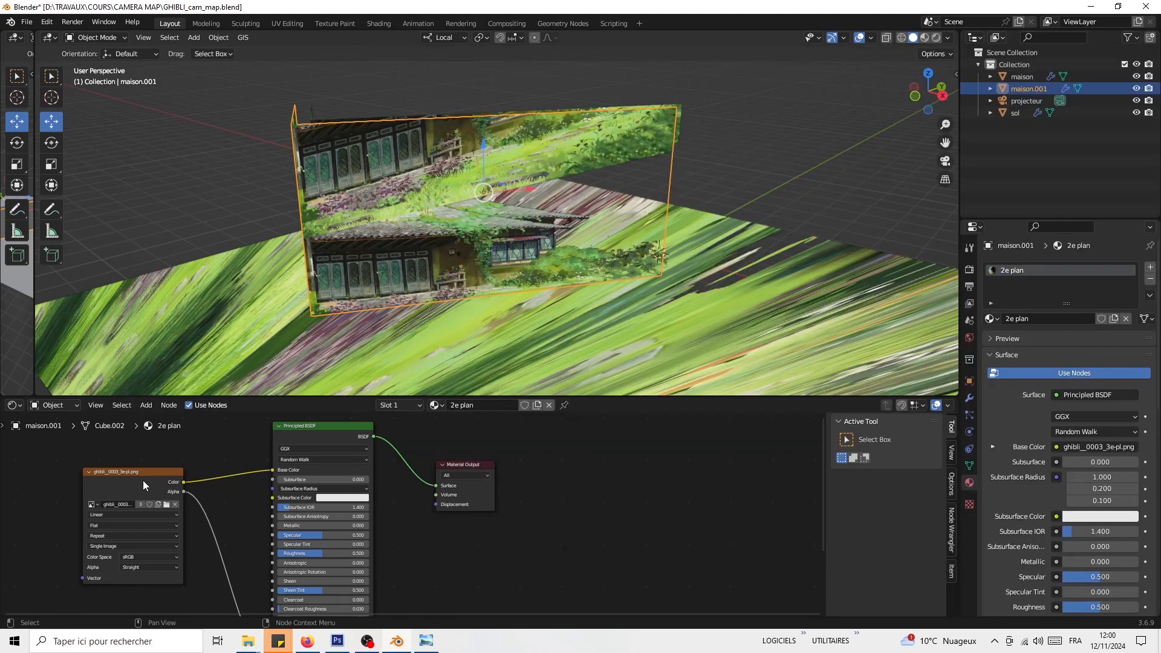
{"action": "scroll", "coordinate": [143, 480], "scroll_direction": "up", "scroll_amount": 2}
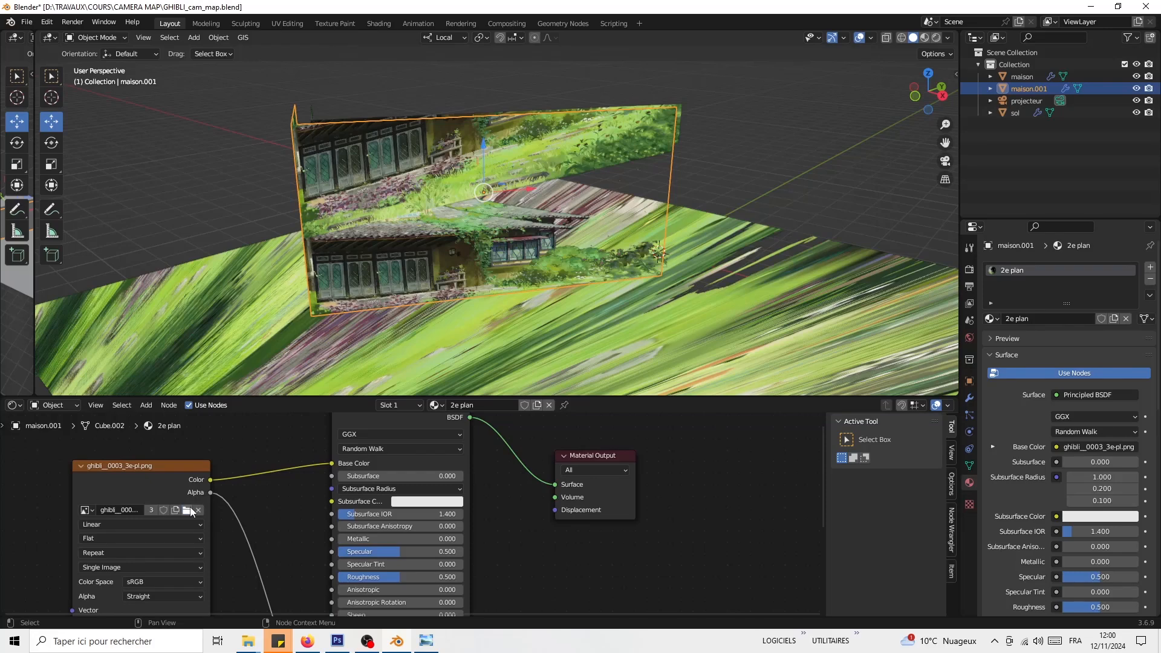
{"action": "left_click", "coordinate": [187, 510]}
{"action": "left_click", "coordinate": [470, 225]}
{"action": "left_click", "coordinate": [774, 489]}
Step: Inspect the 2e plan image projected on the duplicated wall from several angles and through the camera
{"action": "middle_click_drag", "start_coordinate": [416, 252], "coordinate": [411, 201]}
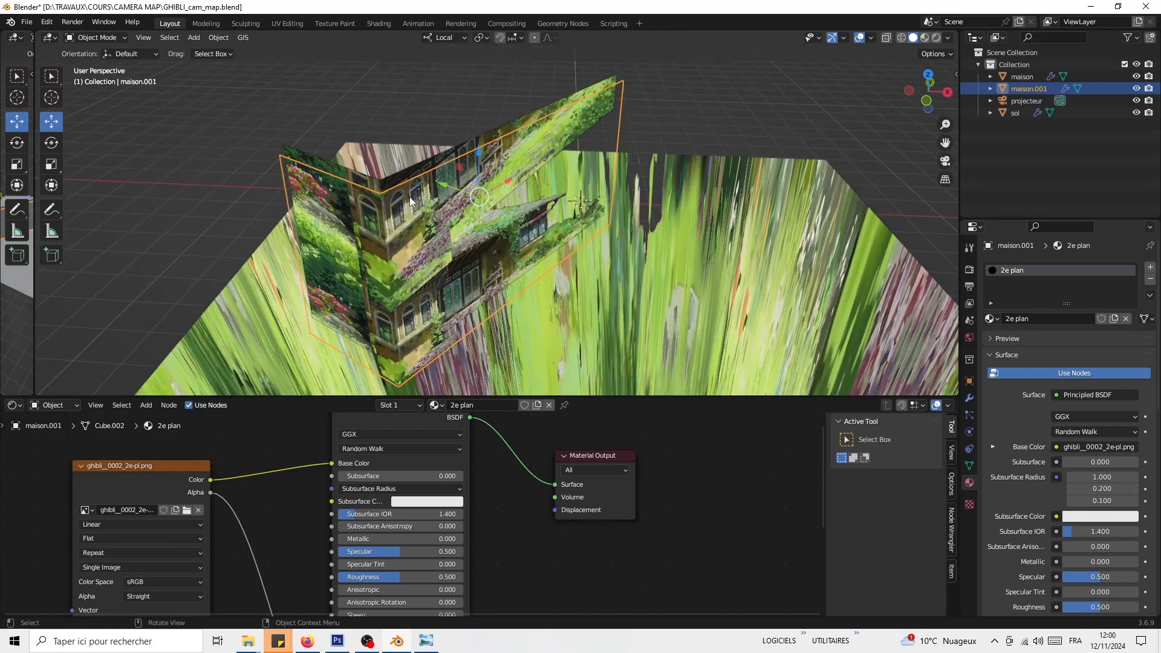
{"action": "middle_click_drag", "start_coordinate": [428, 284], "coordinate": [394, 265]}
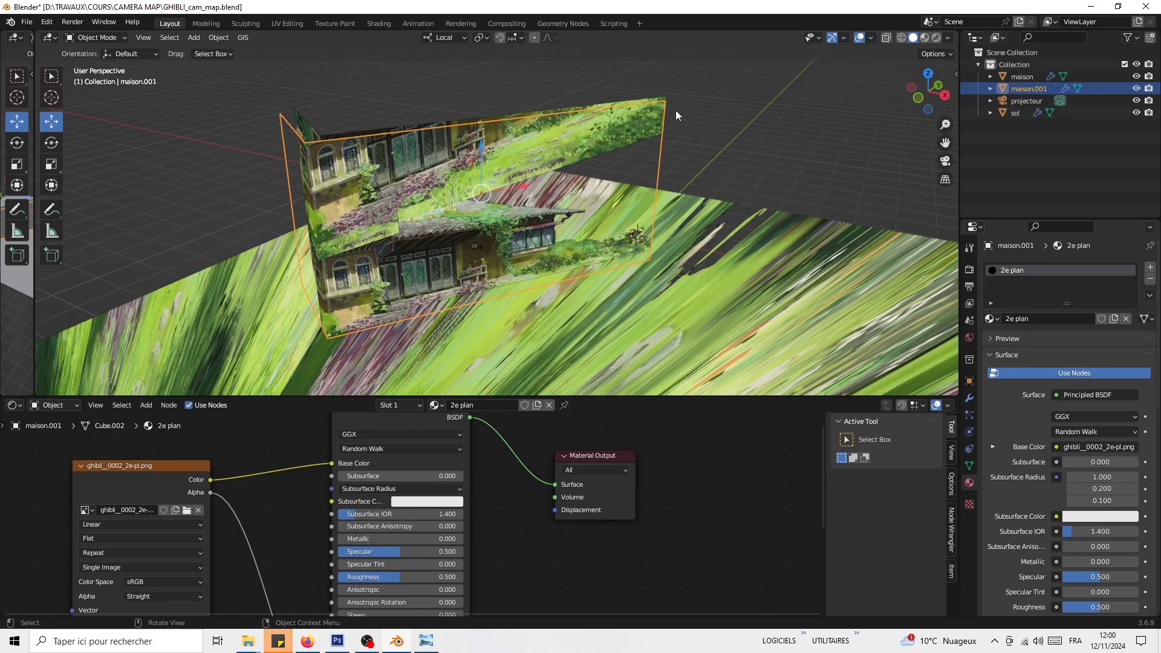
{"action": "middle_click_drag", "start_coordinate": [651, 237], "coordinate": [483, 254]}
{"action": "key", "text": "KP_0"}
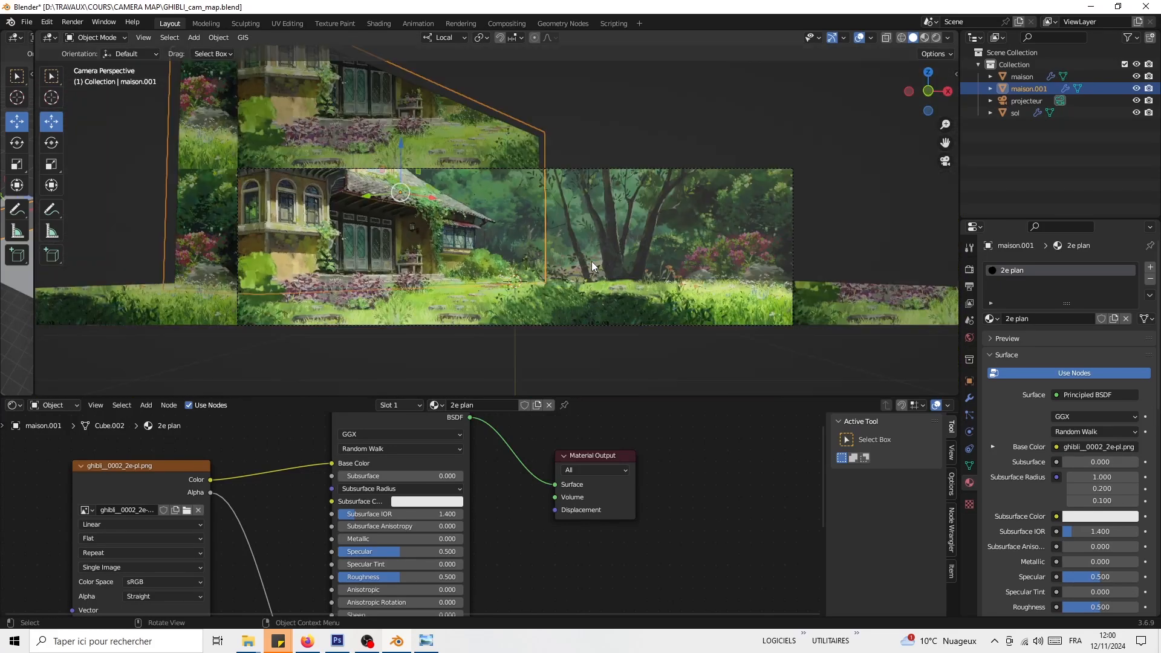
{"action": "scroll", "coordinate": [378, 254], "scroll_direction": "up", "scroll_amount": 5}
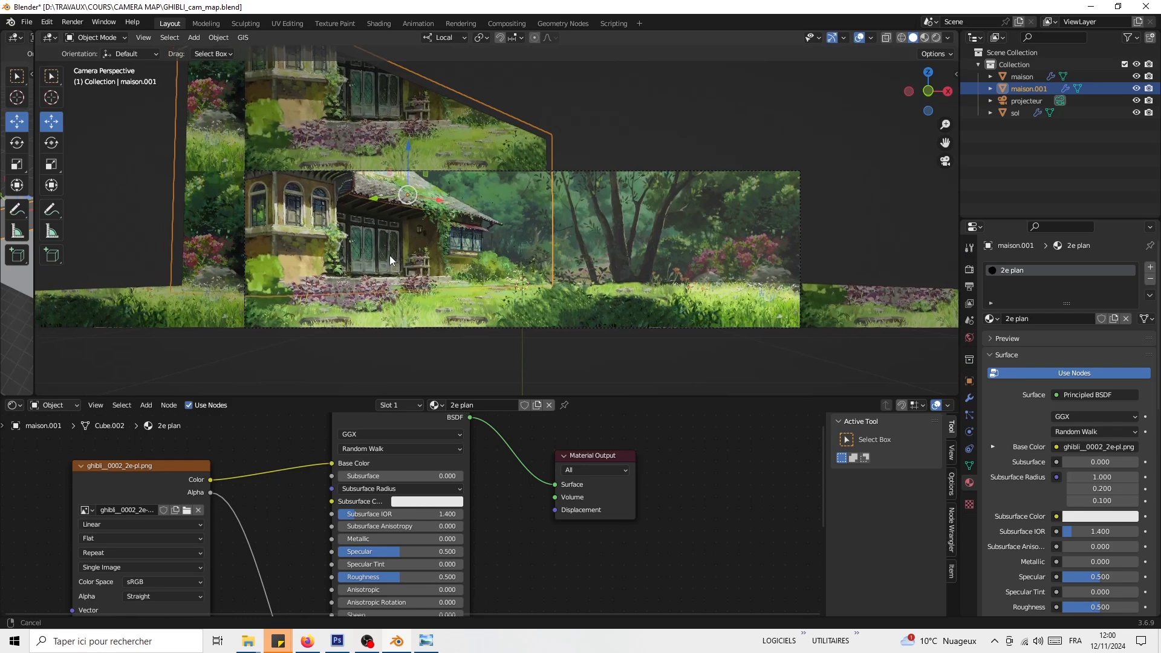
{"action": "middle_click_drag", "start_coordinate": [245, 234], "coordinate": [330, 194]}
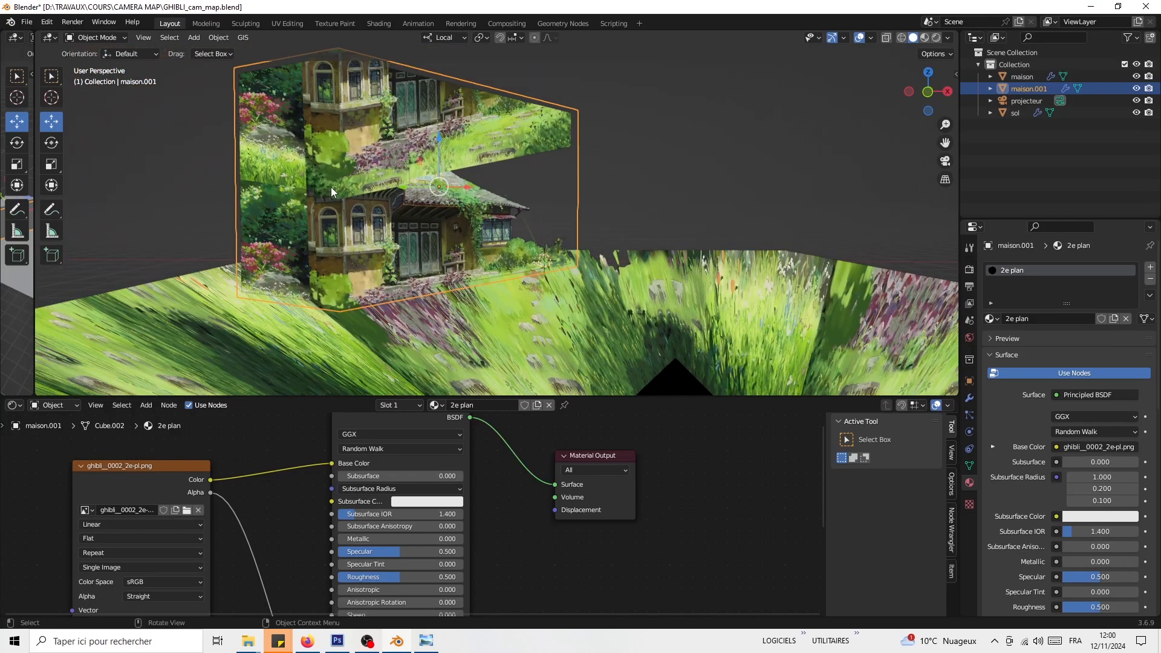
{"action": "key", "text": "KP_0"}
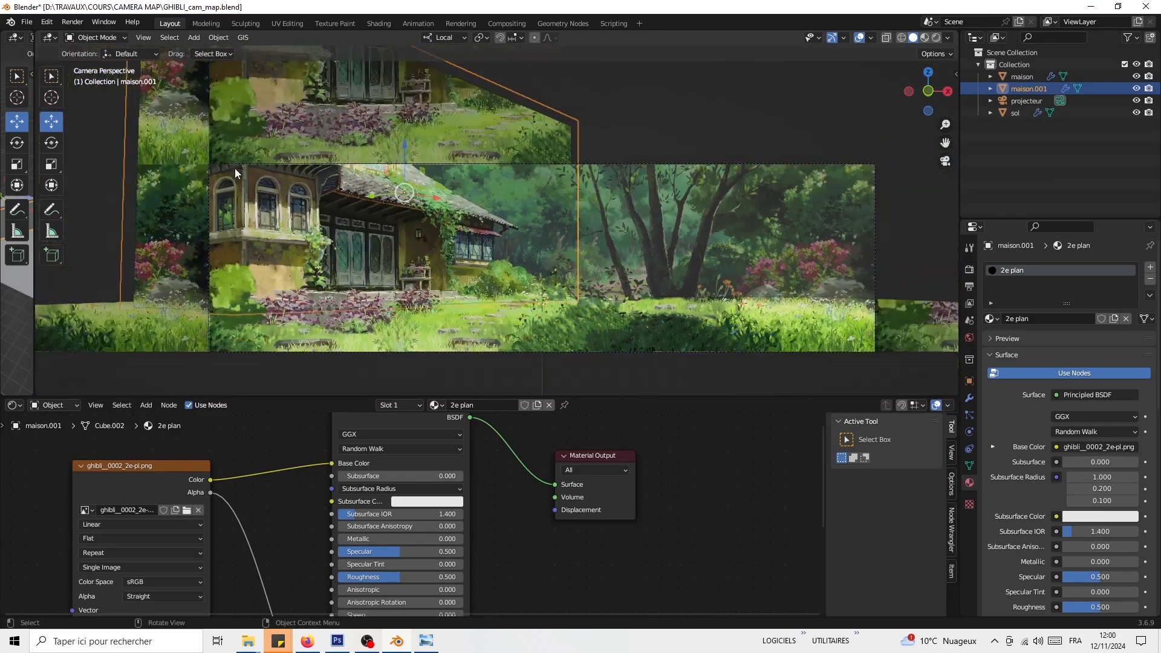
Step: Widen the narrow perspective viewport so it shows the whole scene beside the camera view
{"action": "scroll", "coordinate": [236, 174], "scroll_direction": "down", "scroll_amount": 3}
{"action": "left_click_drag", "start_coordinate": [34, 299], "coordinate": [406, 323]}
{"action": "scroll", "coordinate": [622, 289], "scroll_direction": "up", "scroll_amount": 3}
{"action": "scroll", "coordinate": [535, 189], "scroll_direction": "down", "scroll_amount": 2}
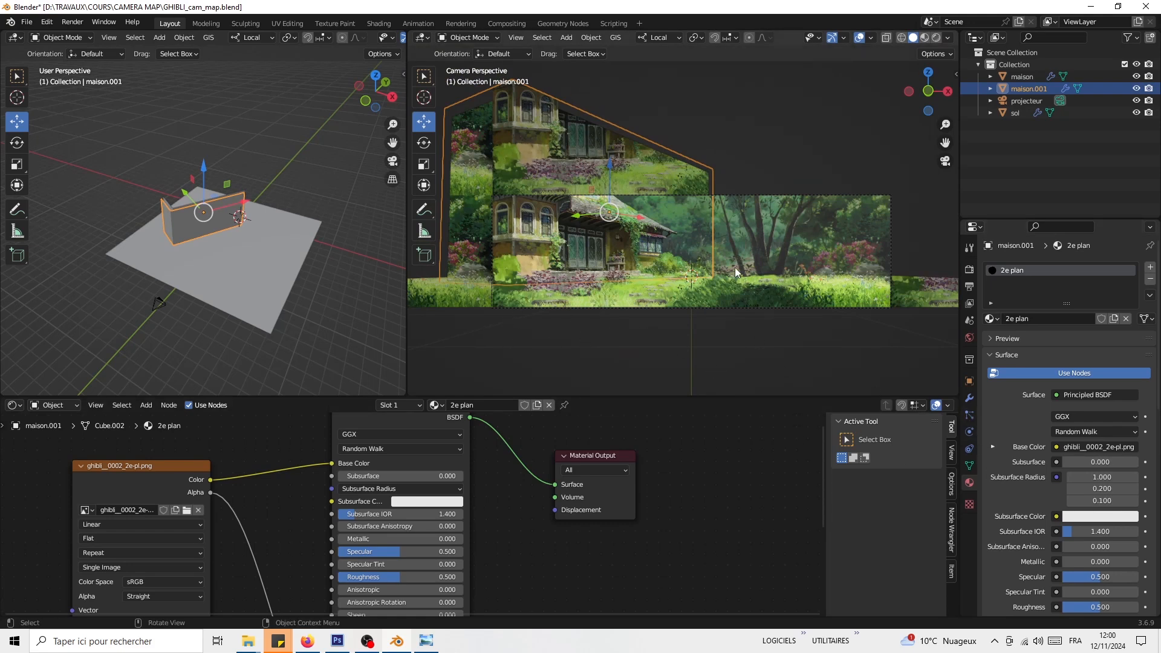
Step: Set the projecteur camera's passepartout opacity to 1.000 in its viewport display settings
{"action": "left_click", "coordinate": [1019, 100]}
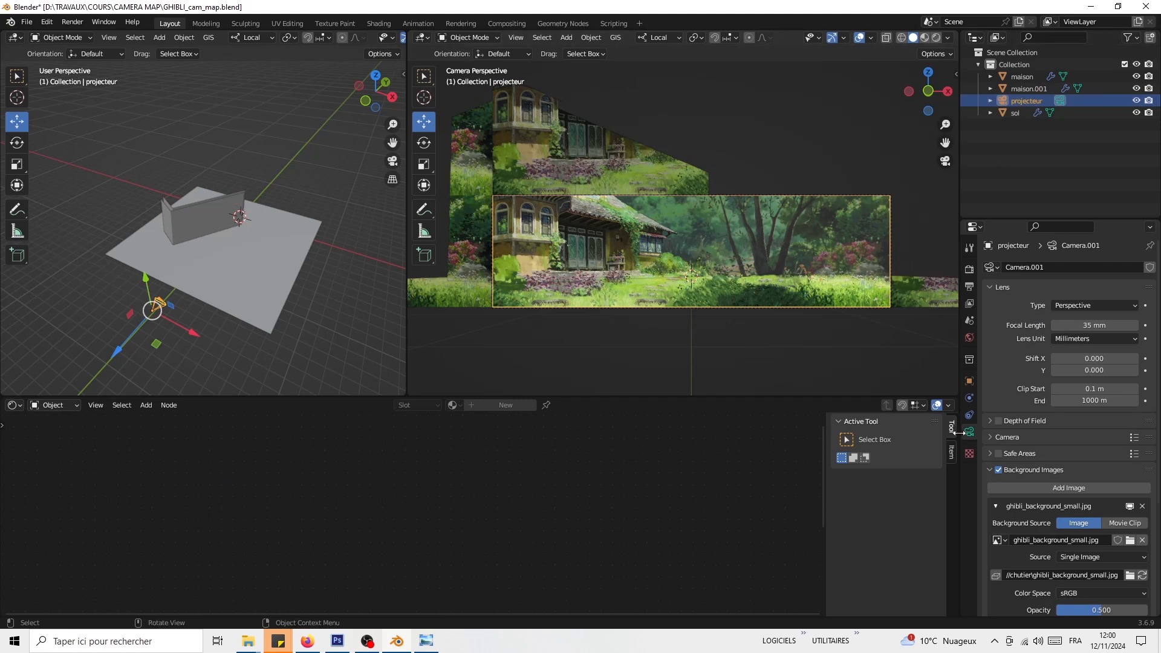
{"action": "left_click", "coordinate": [990, 470]}
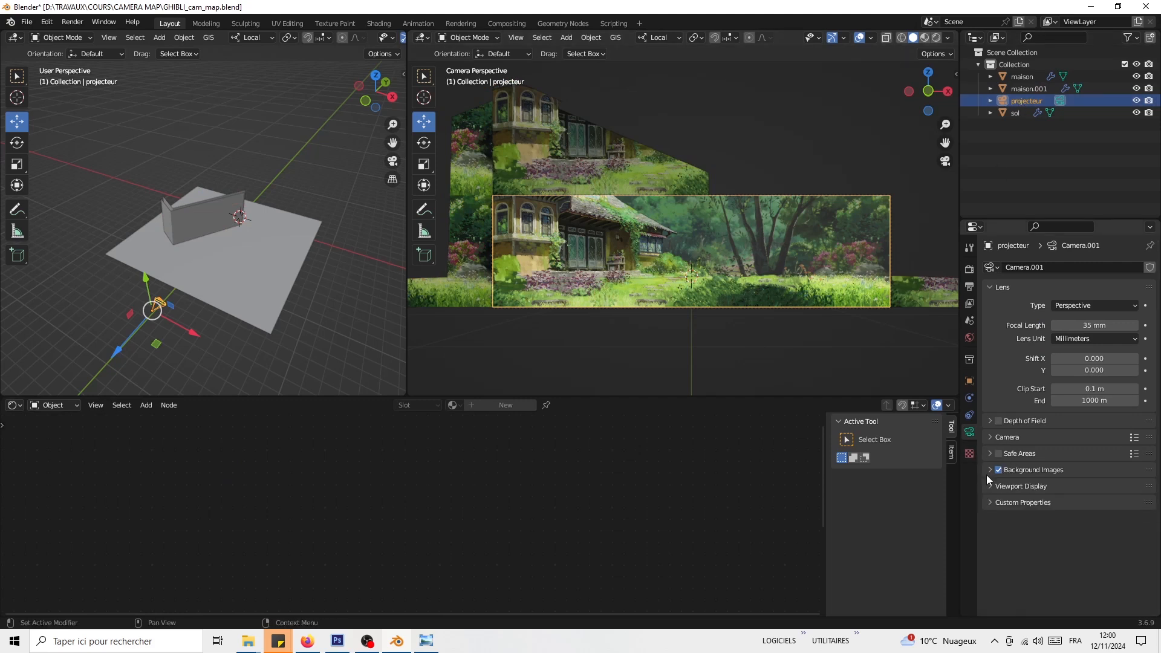
{"action": "left_click", "coordinate": [989, 437]}
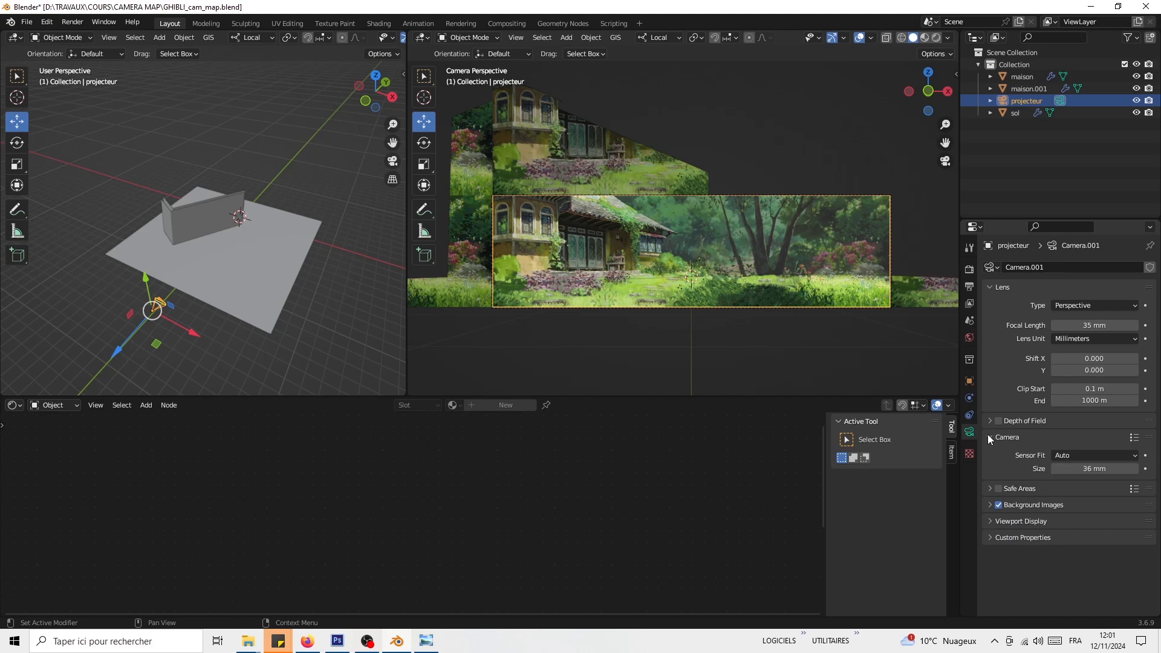
{"action": "left_click", "coordinate": [990, 521]}
{"action": "scroll", "coordinate": [996, 515], "scroll_direction": "down", "scroll_amount": 2}
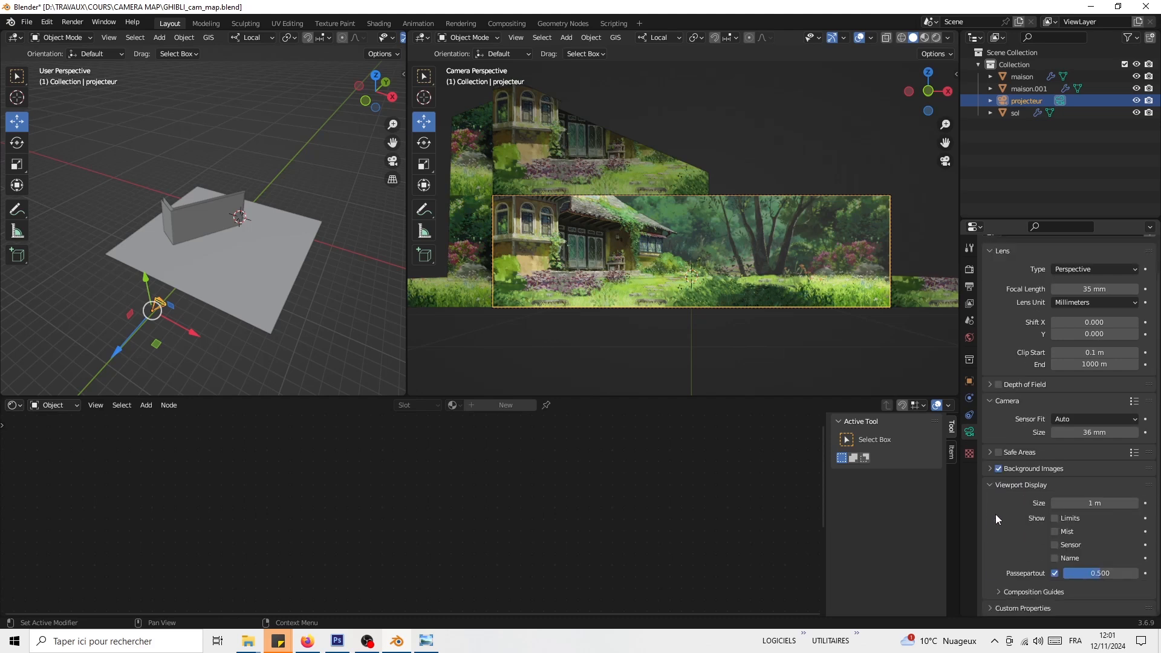
{"action": "left_click_drag", "start_coordinate": [1092, 578], "coordinate": [1131, 577]}
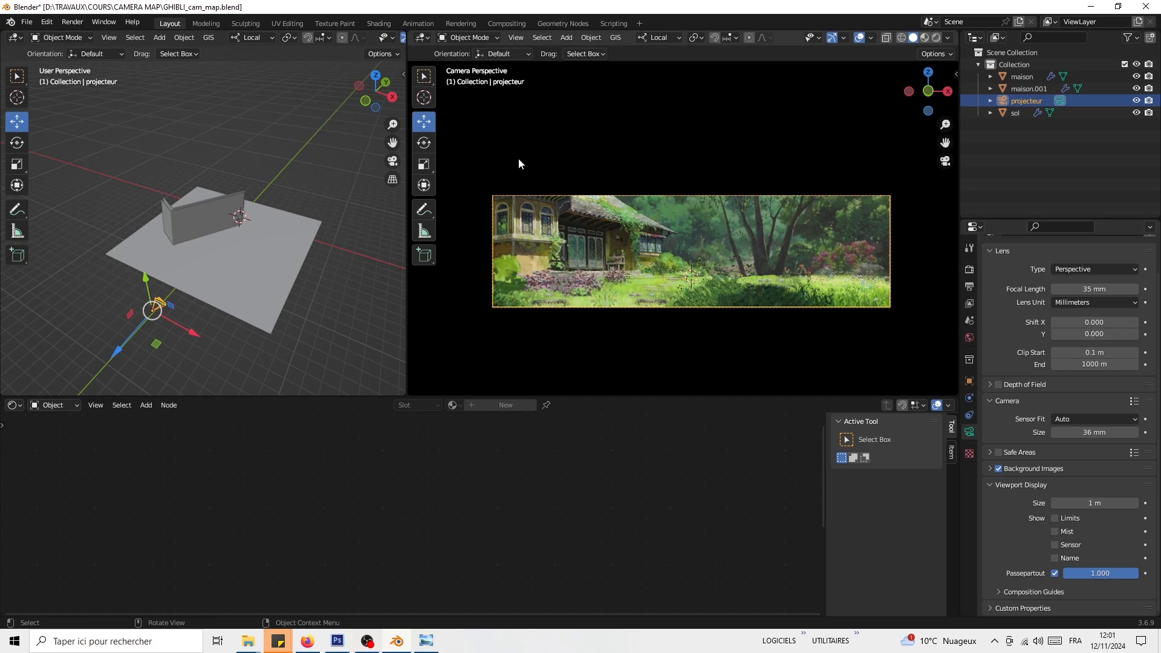
{"action": "scroll", "coordinate": [566, 235], "scroll_direction": "up", "scroll_amount": 1}
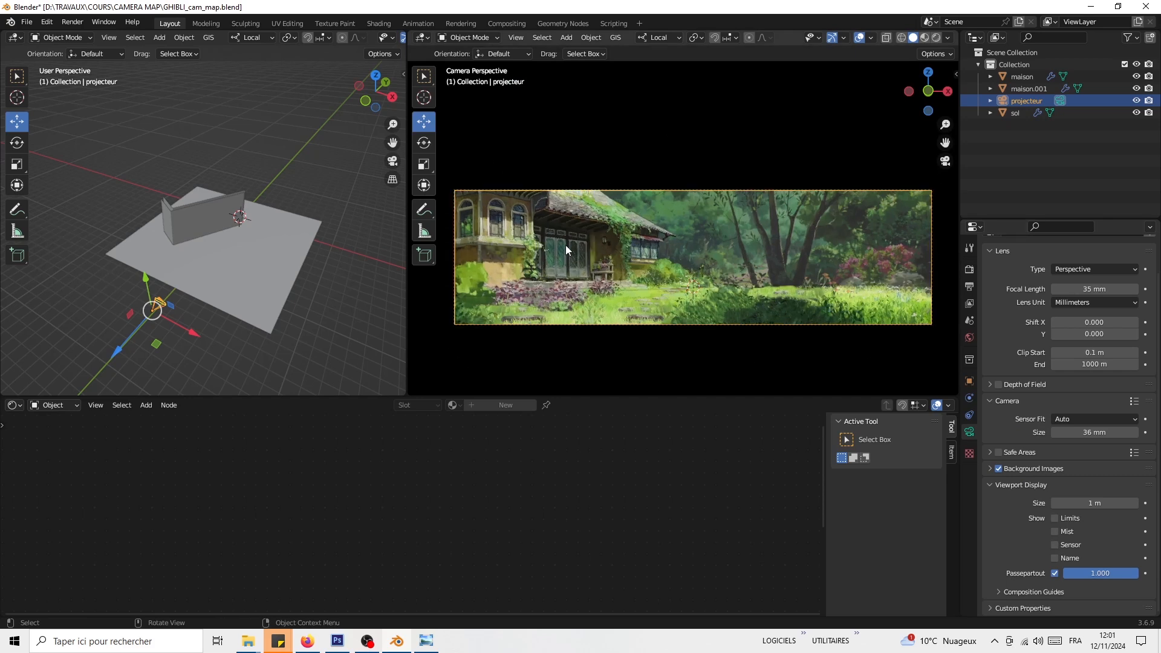
Step: Save the Blender file
{"action": "middle_click_drag", "start_coordinate": [344, 226], "coordinate": [272, 277]}
{"action": "scroll", "coordinate": [272, 272], "scroll_direction": "up", "scroll_amount": 2}
{"action": "key", "text": "ctrl+s"}
Step: Try moving the duplicated wall horizontally by about -2.39 m in local X and -4.68 m in local Y, and undo the move
{"action": "left_click", "coordinate": [219, 205]}
{"action": "scroll", "coordinate": [244, 229], "scroll_direction": "up", "scroll_amount": 3}
{"action": "middle_click_drag", "start_coordinate": [245, 226], "coordinate": [295, 256]}
{"action": "key", "text": "g"}
{"action": "key", "text": "shift+z"}
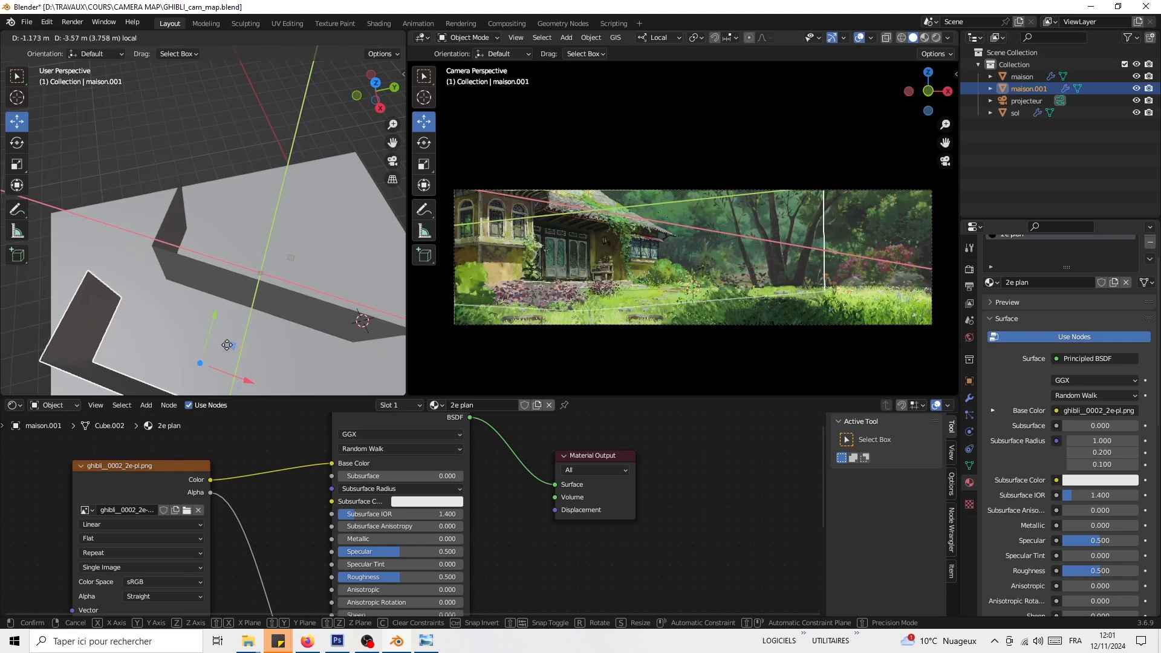
{"action": "left_click", "coordinate": [234, 342]}
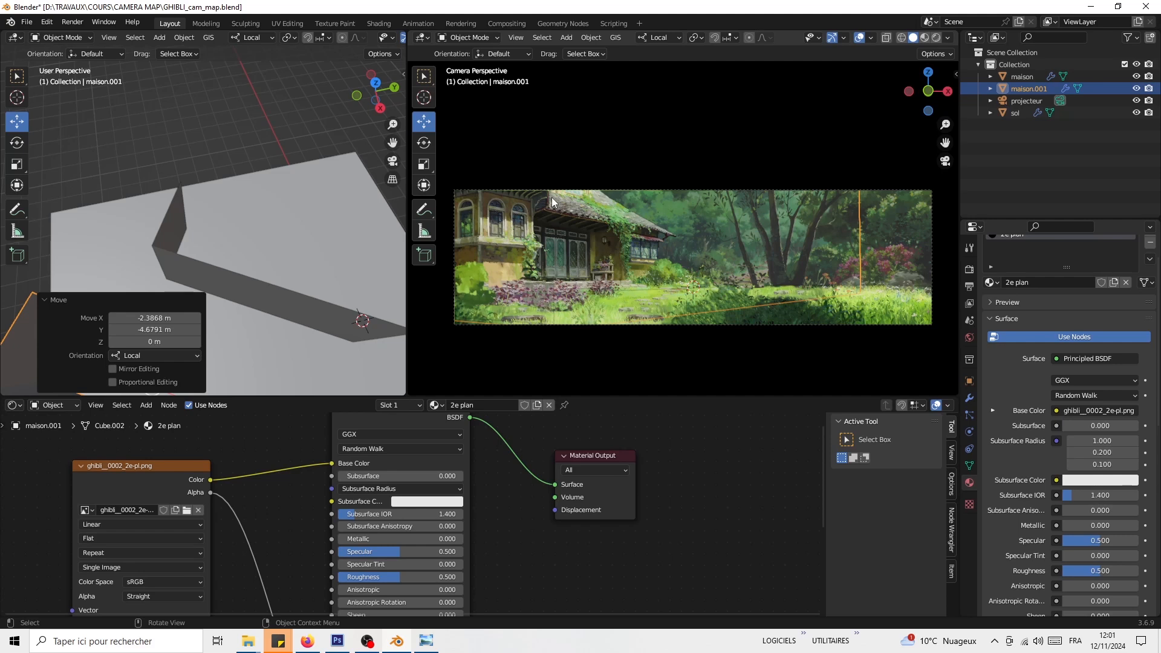
{"action": "middle_click_drag", "start_coordinate": [187, 258], "coordinate": [361, 189], "text": "shift"}
{"action": "key", "text": "ctrl+z"}
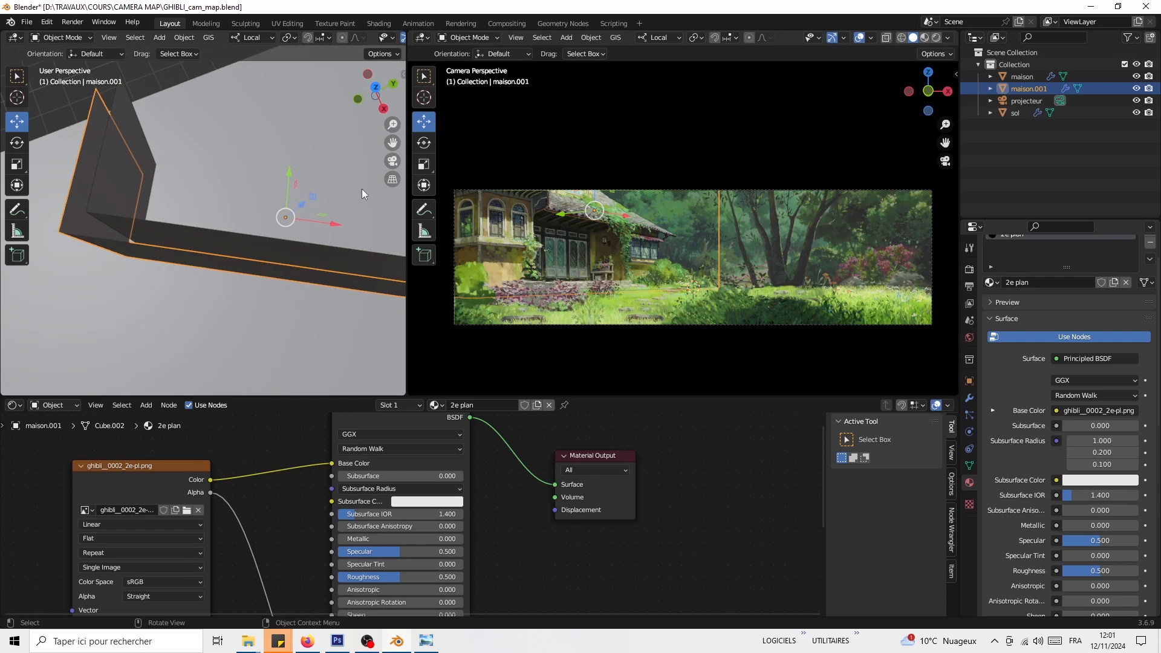
Step: Move the duplicated wall about -0.47 m along its local Y axis and switch the camera view to wireframe display
{"action": "left_click_drag", "start_coordinate": [291, 183], "coordinate": [284, 202]}
{"action": "key", "text": "shift+z"}
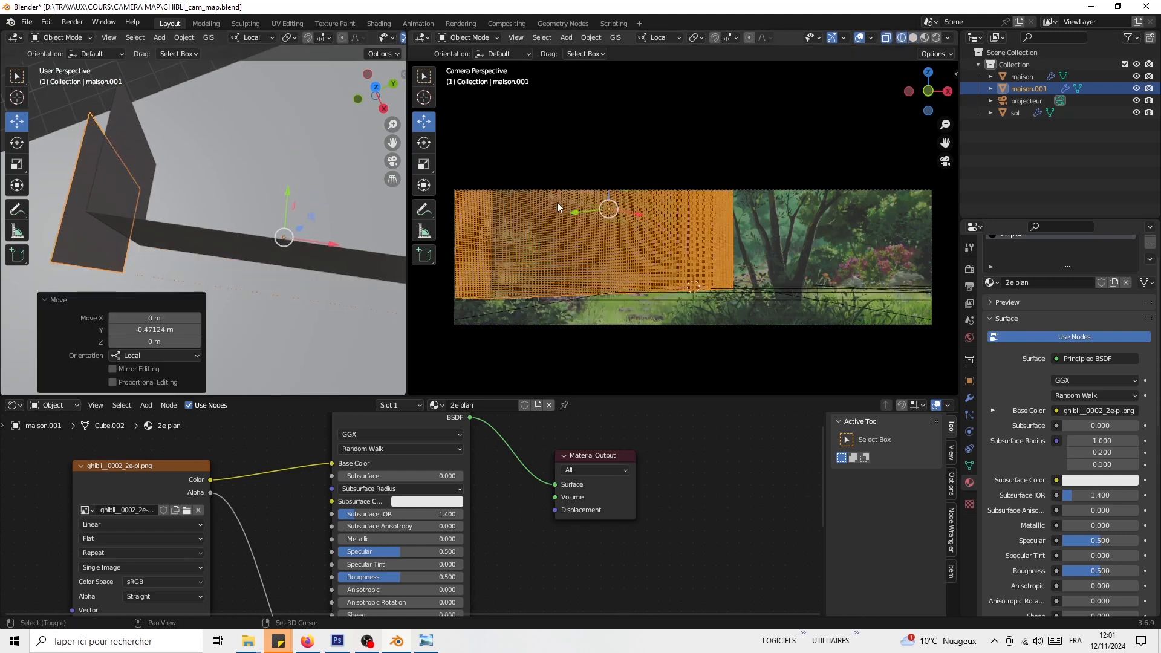
{"action": "left_click", "coordinate": [969, 397]}
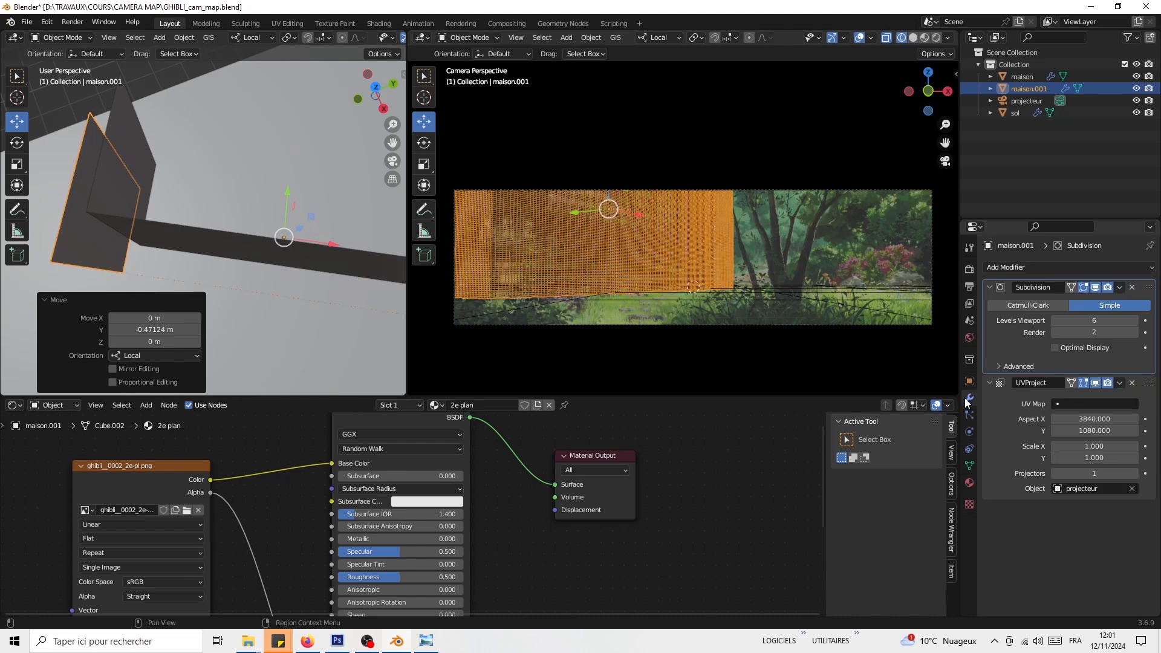
Step: Enable Optimal Display in the Subdivision modifiers of the duplicated wall maison.001 and the original wall maison
{"action": "left_click", "coordinate": [1055, 347]}
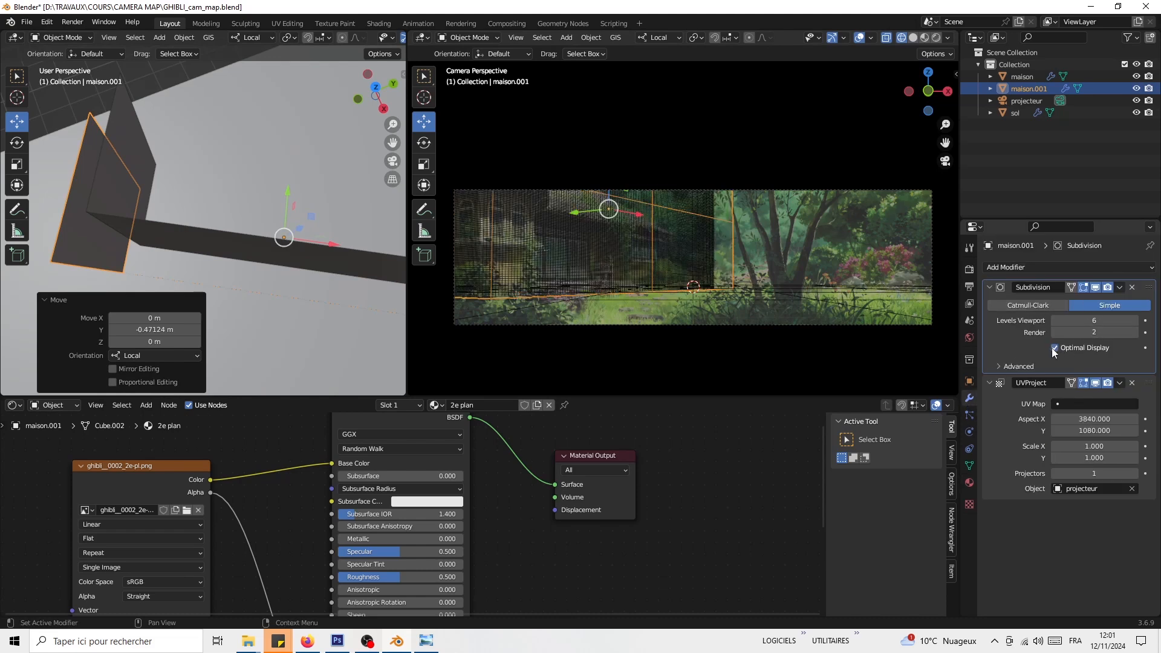
{"action": "left_click", "coordinate": [615, 254]}
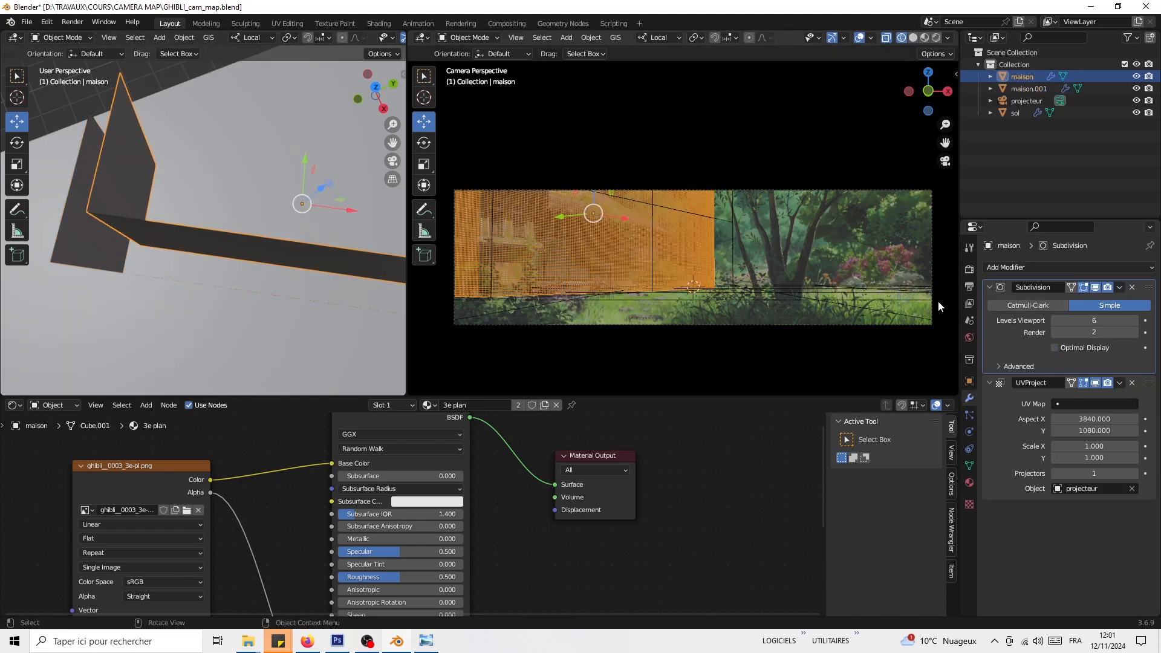
{"action": "left_click", "coordinate": [1059, 350]}
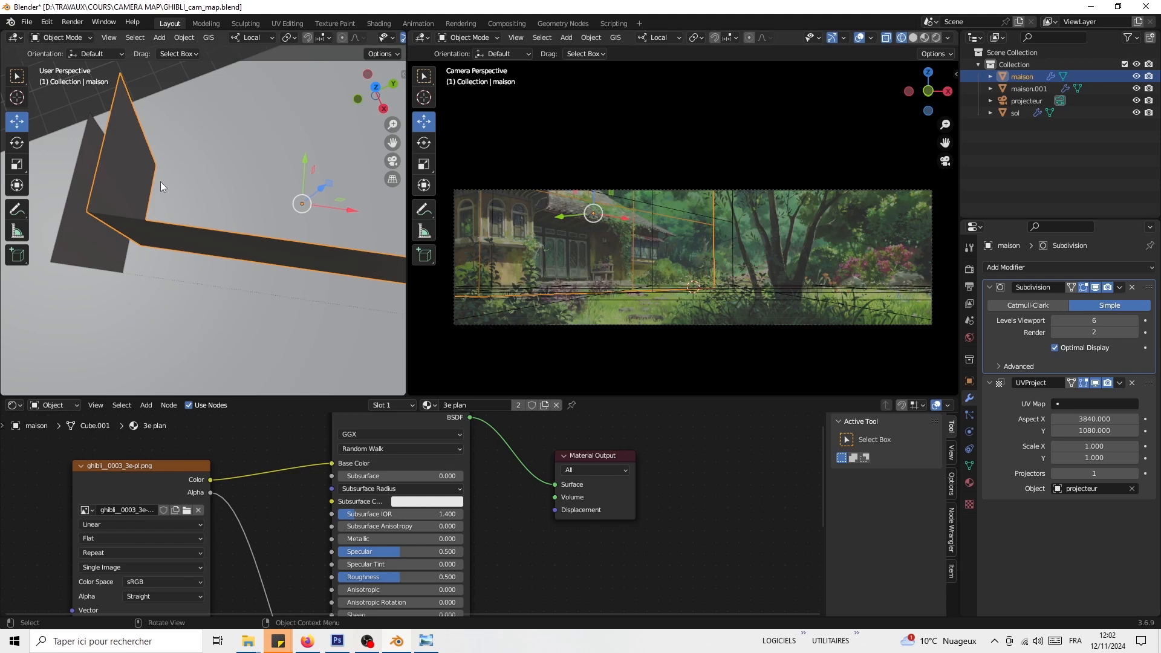
Step: Move the duplicated wall maison.001 about 0.23 m along its local Y axis
{"action": "left_click", "coordinate": [84, 228]}
{"action": "middle_click_drag", "start_coordinate": [84, 227], "coordinate": [220, 242]}
{"action": "left_click_drag", "start_coordinate": [273, 157], "coordinate": [261, 153]}
{"action": "middle_click_drag", "start_coordinate": [251, 300], "coordinate": [229, 263]}
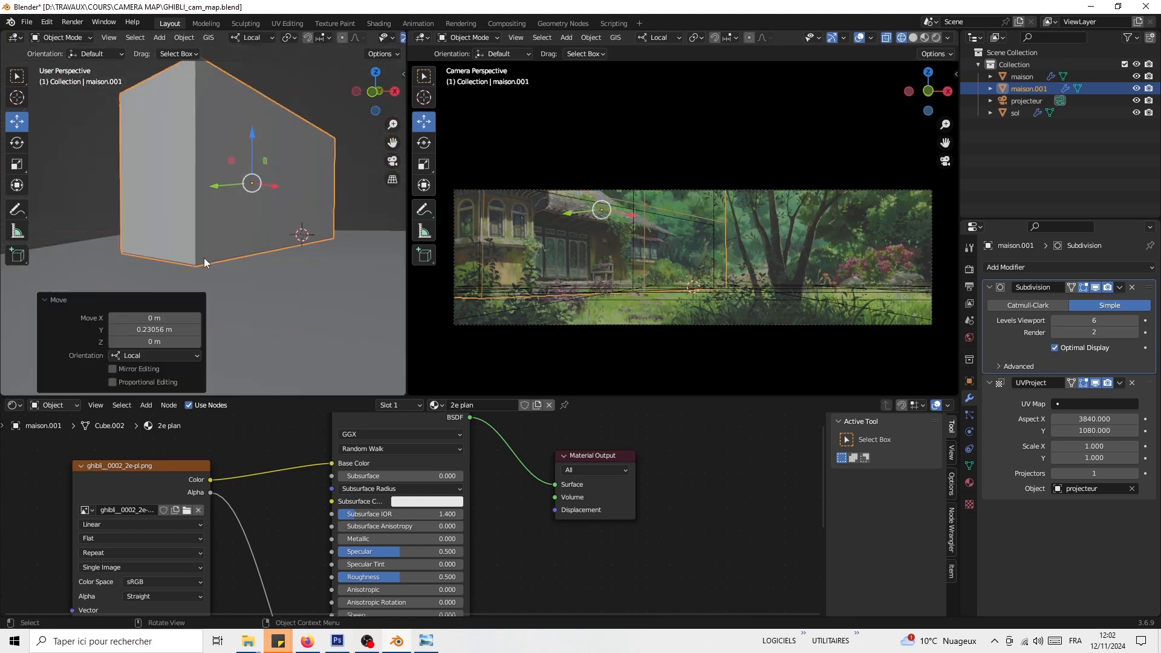
Step: Try to lower the duplicated wall about 1.12 m along its local Z axis, and undo the move
{"action": "middle_click_drag", "start_coordinate": [303, 242], "coordinate": [288, 173]}
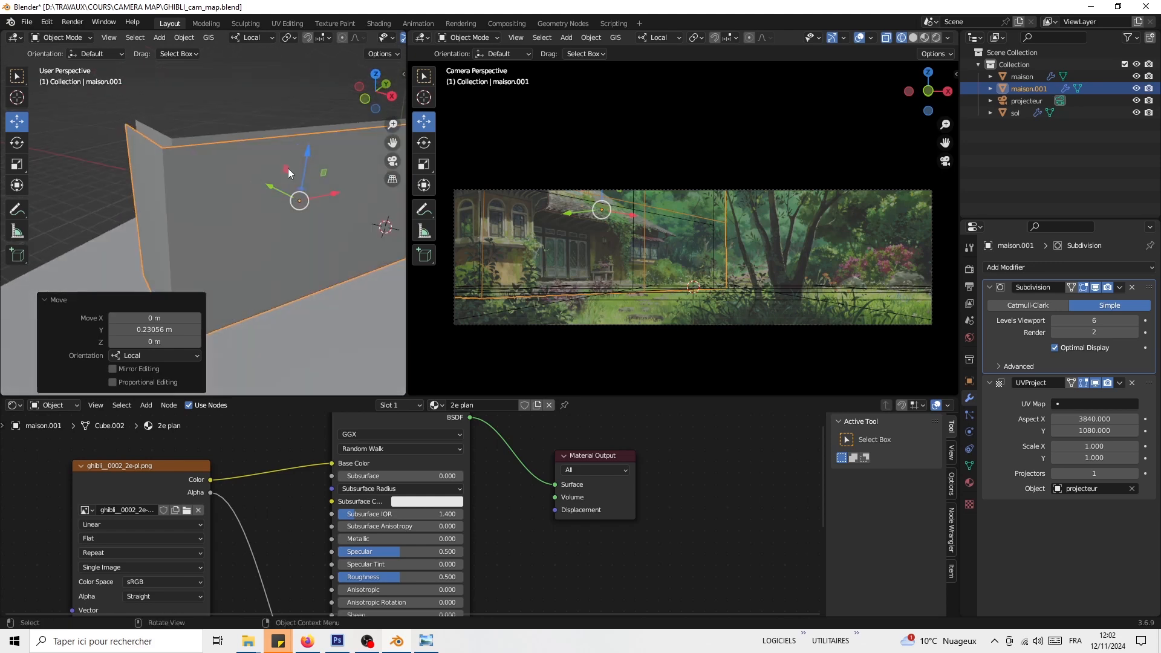
{"action": "left_click_drag", "start_coordinate": [305, 169], "coordinate": [305, 204]}
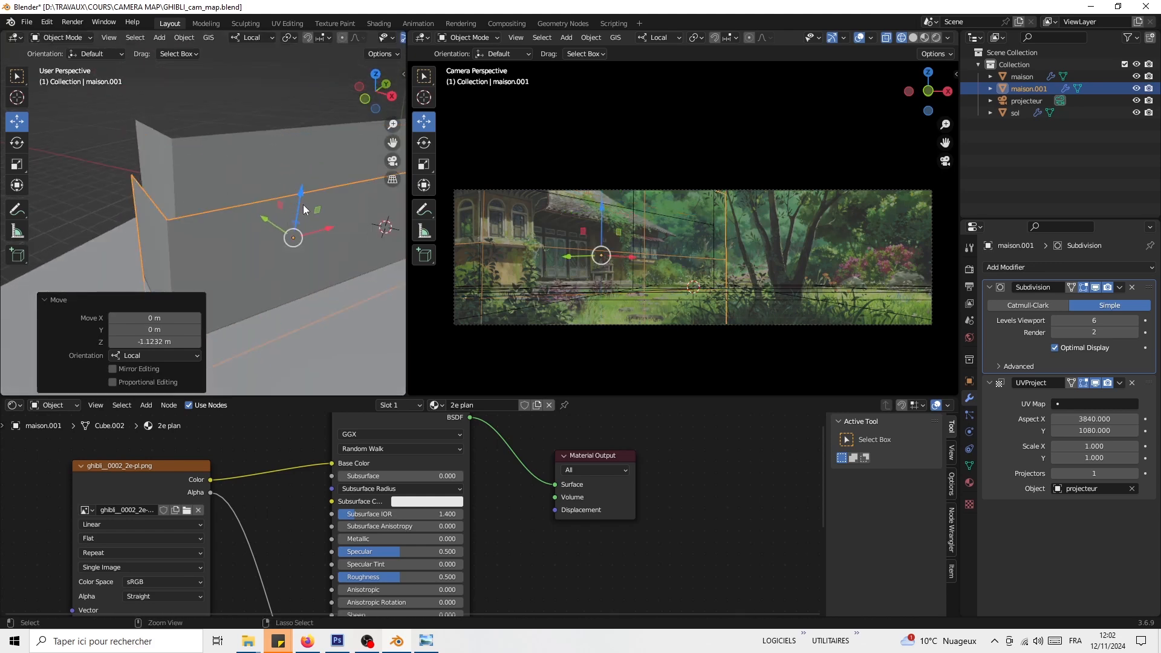
{"action": "key", "text": "ctrl+z"}
Step: Delete the upper and lower faces at the far end of the duplicated wall's long side in Edit Mode
{"action": "middle_click_drag", "start_coordinate": [304, 210], "coordinate": [244, 237]}
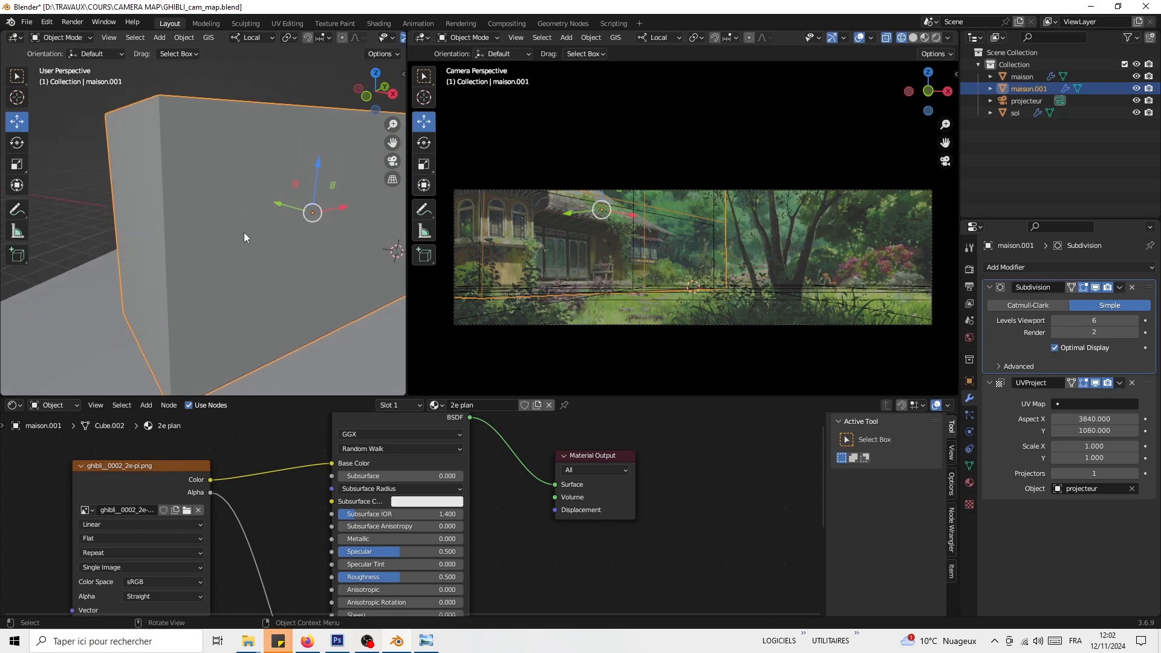
{"action": "scroll", "coordinate": [242, 242], "scroll_direction": "down", "scroll_amount": 5}
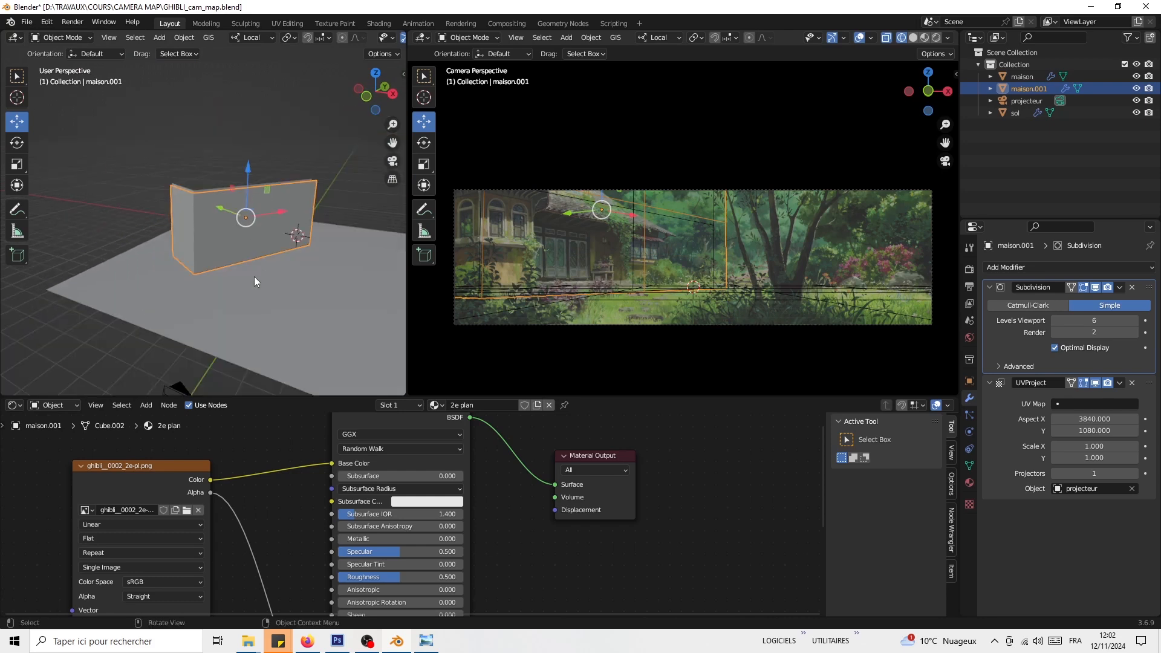
{"action": "middle_click_drag", "start_coordinate": [254, 277], "coordinate": [234, 266]}
{"action": "key", "text": "Tab"}
{"action": "left_click", "coordinate": [257, 210]}
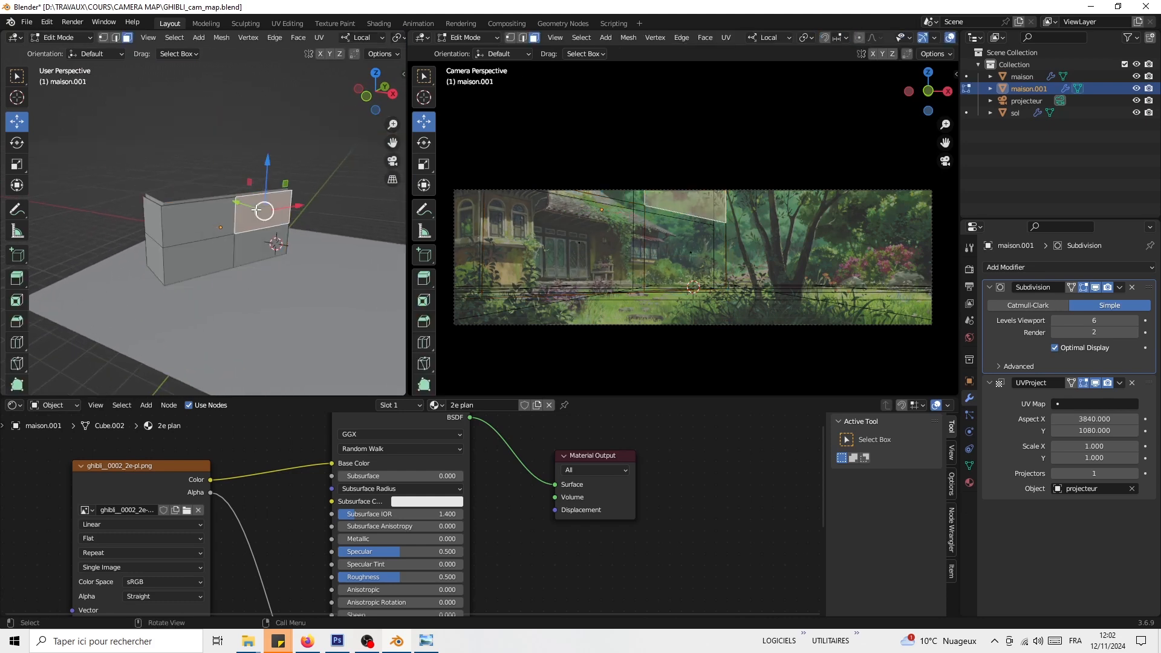
{"action": "left_click", "coordinate": [259, 250], "text": "shift"}
{"action": "key", "text": "x"}
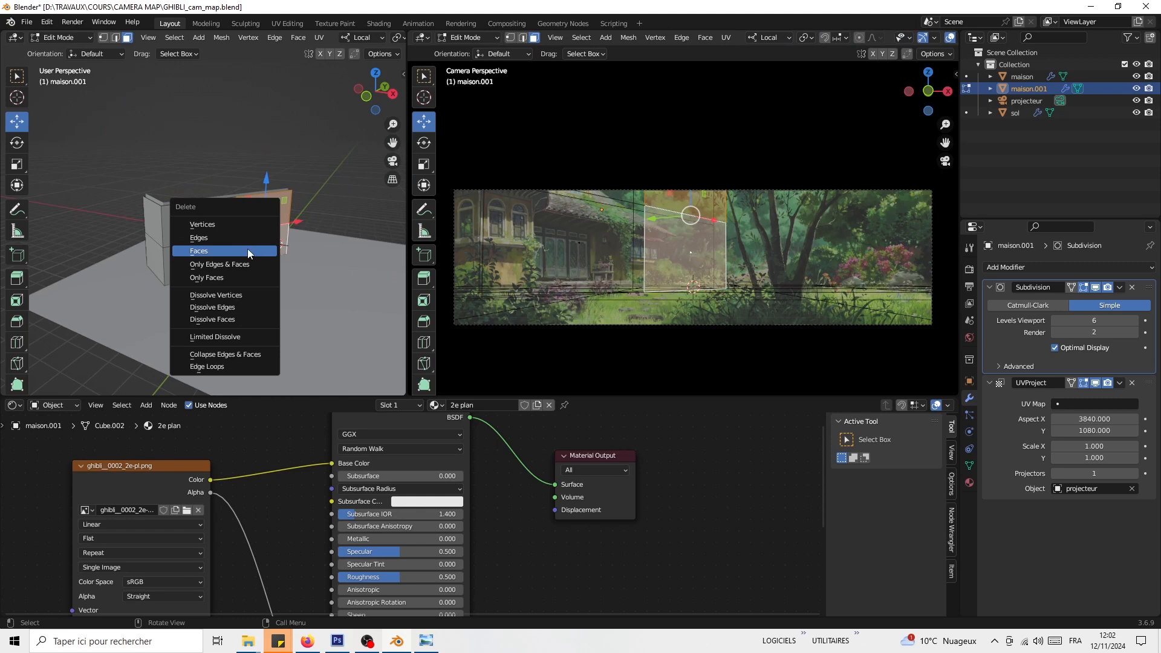
{"action": "left_click", "coordinate": [248, 251]}
Step: Move the vertical edges at the duplicated wall's open end about -2.53 m along local X to shorten the long side
{"action": "scroll", "coordinate": [224, 239], "scroll_direction": "up", "scroll_amount": 3}
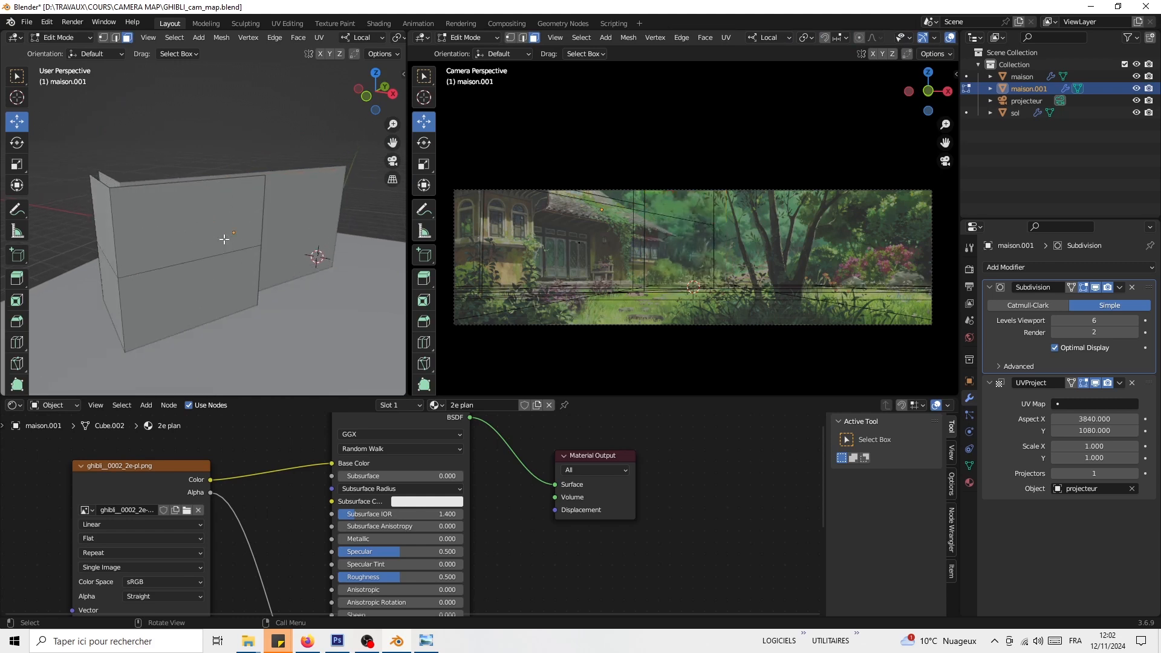
{"action": "left_click", "coordinate": [116, 38]}
{"action": "left_click", "coordinate": [262, 214]}
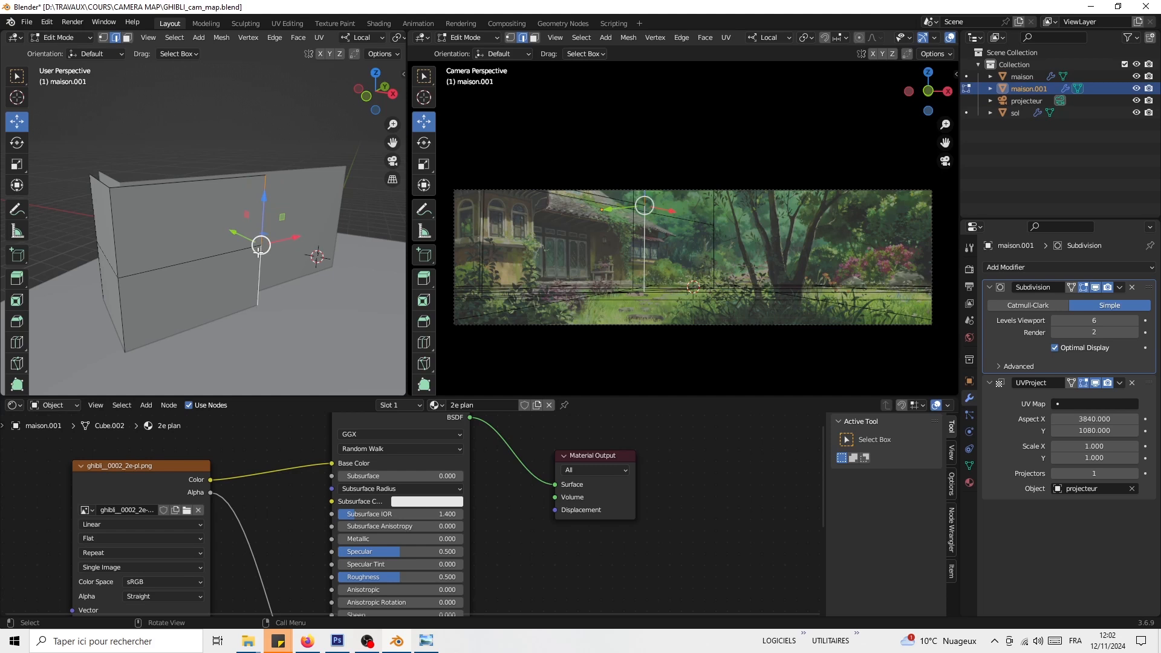
{"action": "middle_click_drag", "start_coordinate": [261, 247], "coordinate": [287, 256]}
{"action": "left_click_drag", "start_coordinate": [287, 255], "coordinate": [206, 284]}
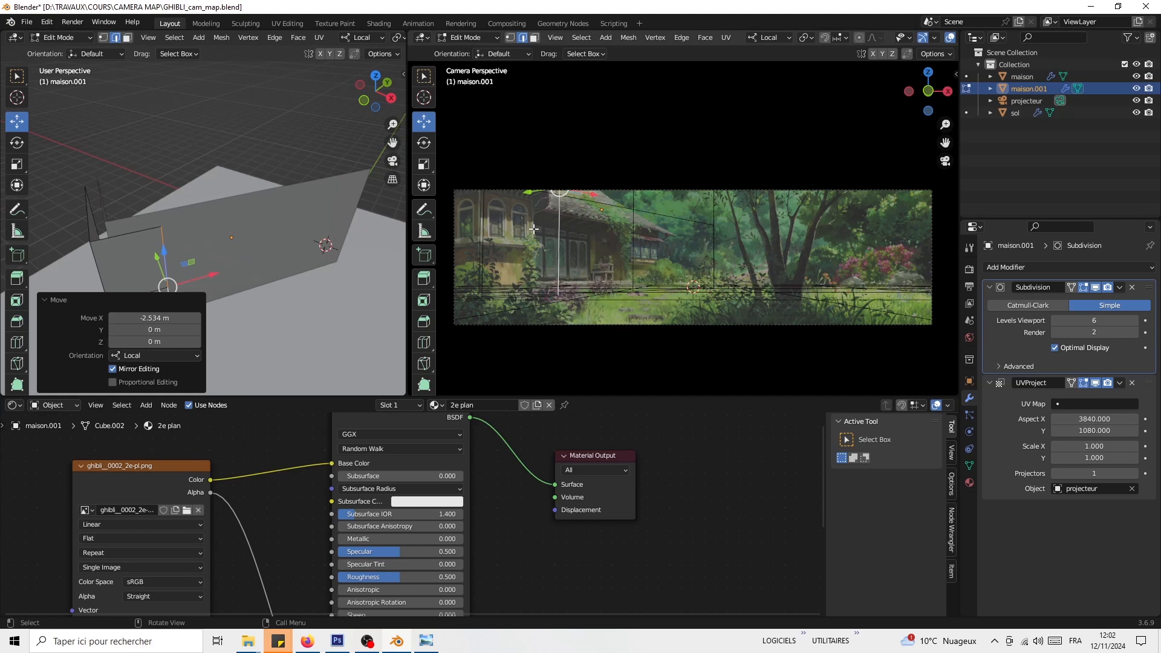
Step: Try to move the open end's vertical edges back along the duplicated wall, and undo the move
{"action": "middle_click_drag", "start_coordinate": [158, 259], "coordinate": [236, 231]}
{"action": "left_click_drag", "start_coordinate": [221, 251], "coordinate": [330, 238]}
{"action": "key", "text": "ctrl+z"}
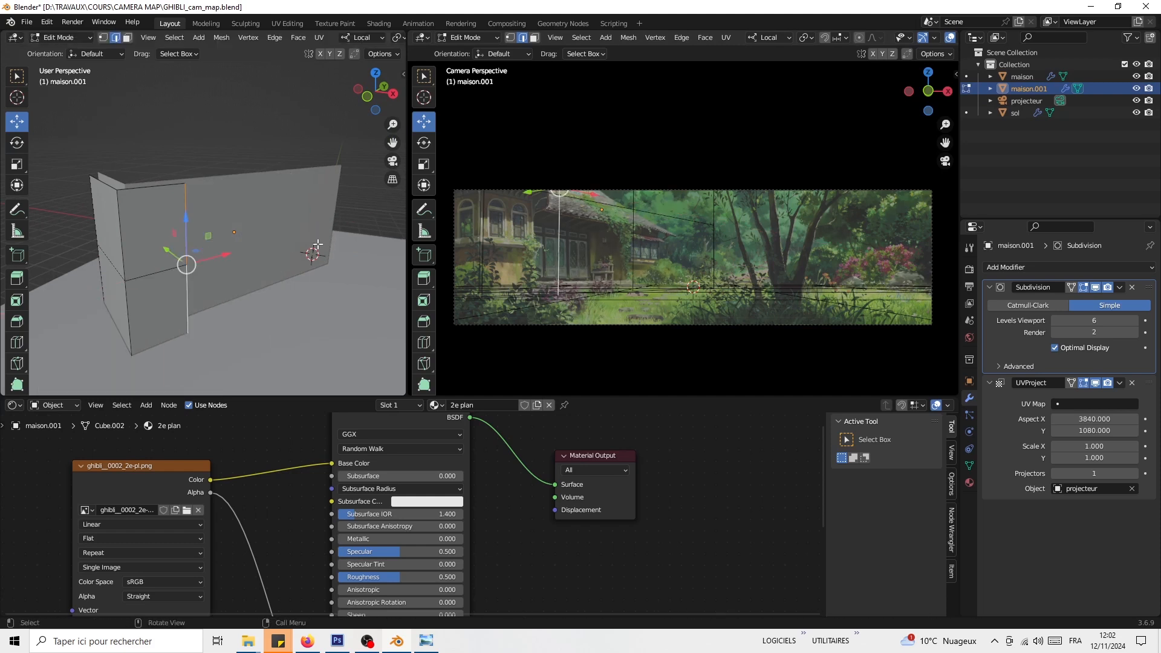
Step: Move the whole duplicated wall about -0.06 m along its local X axis in Object Mode
{"action": "middle_click_drag", "start_coordinate": [307, 213], "coordinate": [314, 284]}
{"action": "key", "text": "Tab"}
{"action": "key", "text": "g"}
{"action": "key", "text": "x"}
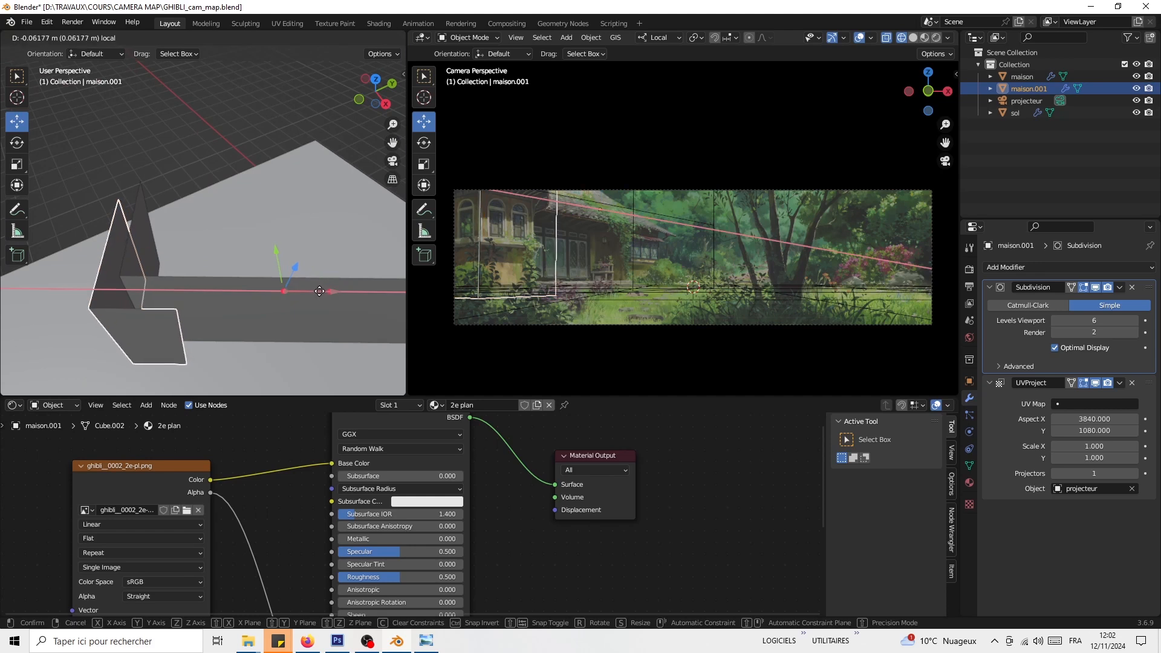
{"action": "left_click", "coordinate": [320, 291]}
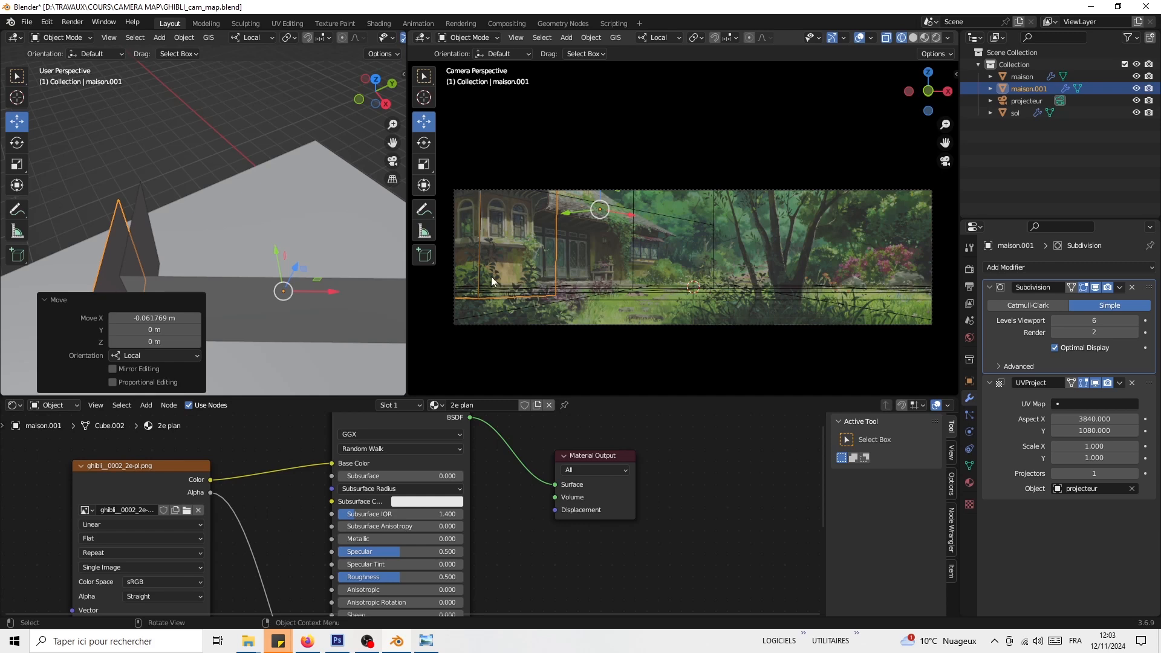
Step: Shift the original wall maison along its local Y axis in two moves, about 0.16 m and about 0.44 m
{"action": "middle_click_drag", "start_coordinate": [150, 267], "coordinate": [267, 234]}
{"action": "left_click", "coordinate": [197, 231]}
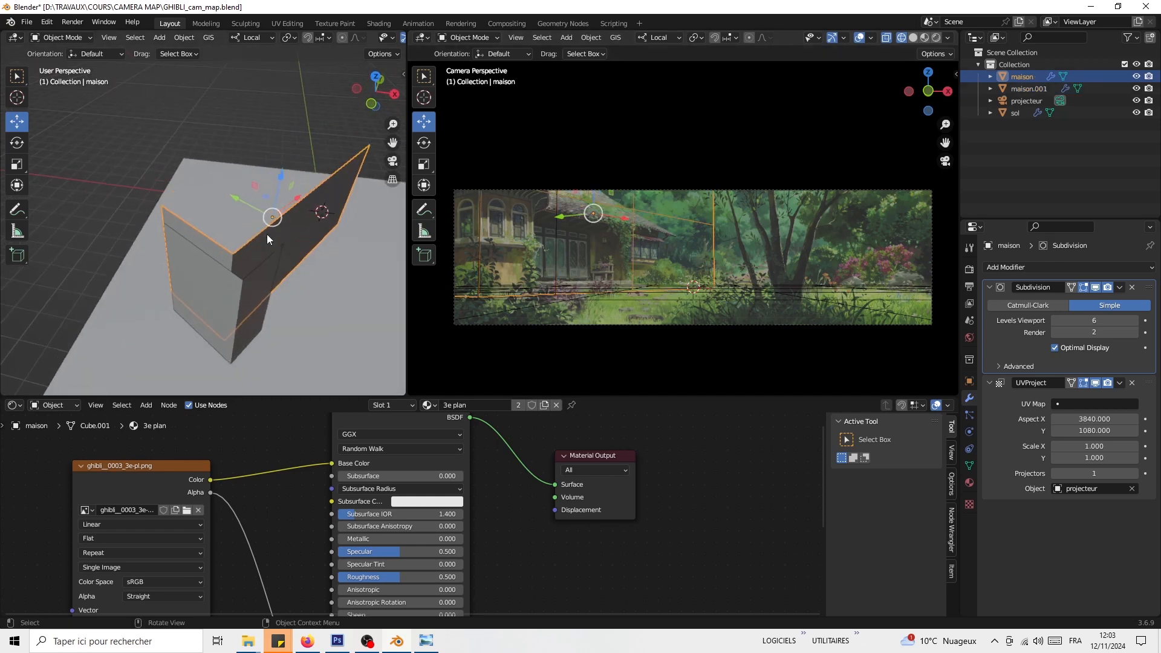
{"action": "mouse_move", "coordinate": [256, 206]}
{"action": "left_mouse_down"}
{"action": "mouse_move", "coordinate": [239, 207]}
{"action": "mouse_move", "coordinate": [256, 209]}
{"action": "left_mouse_up"}
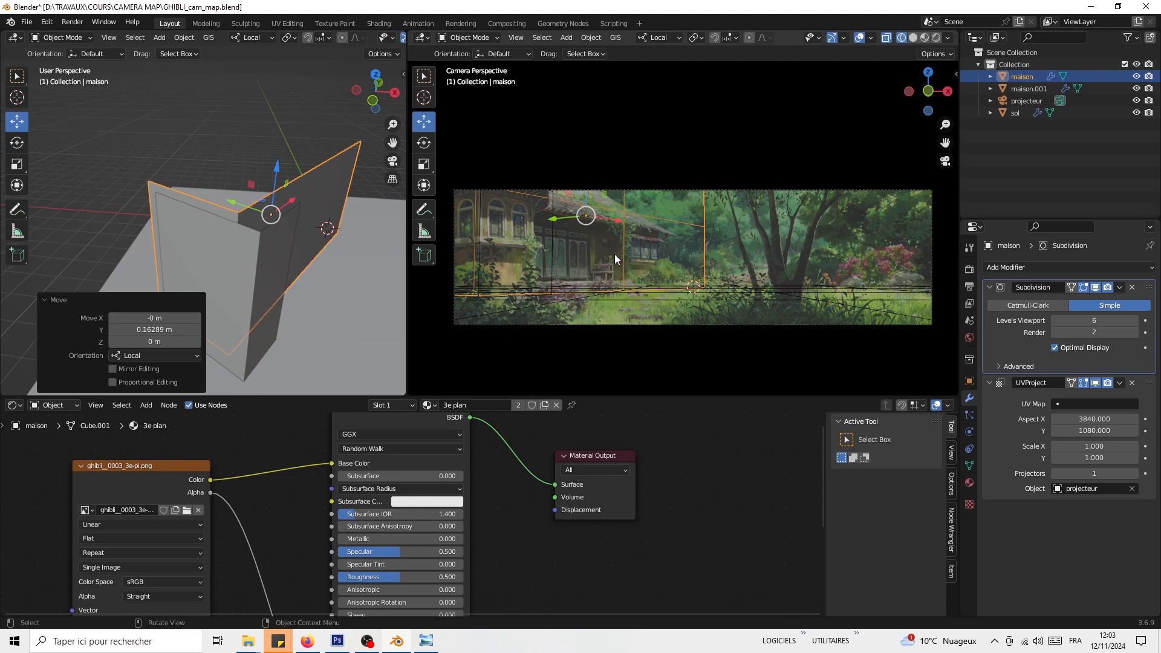
{"action": "middle_click_drag", "start_coordinate": [296, 220], "coordinate": [278, 237]}
{"action": "left_click_drag", "start_coordinate": [255, 178], "coordinate": [241, 173]}
{"action": "middle_click_drag", "start_coordinate": [260, 297], "coordinate": [270, 234]}
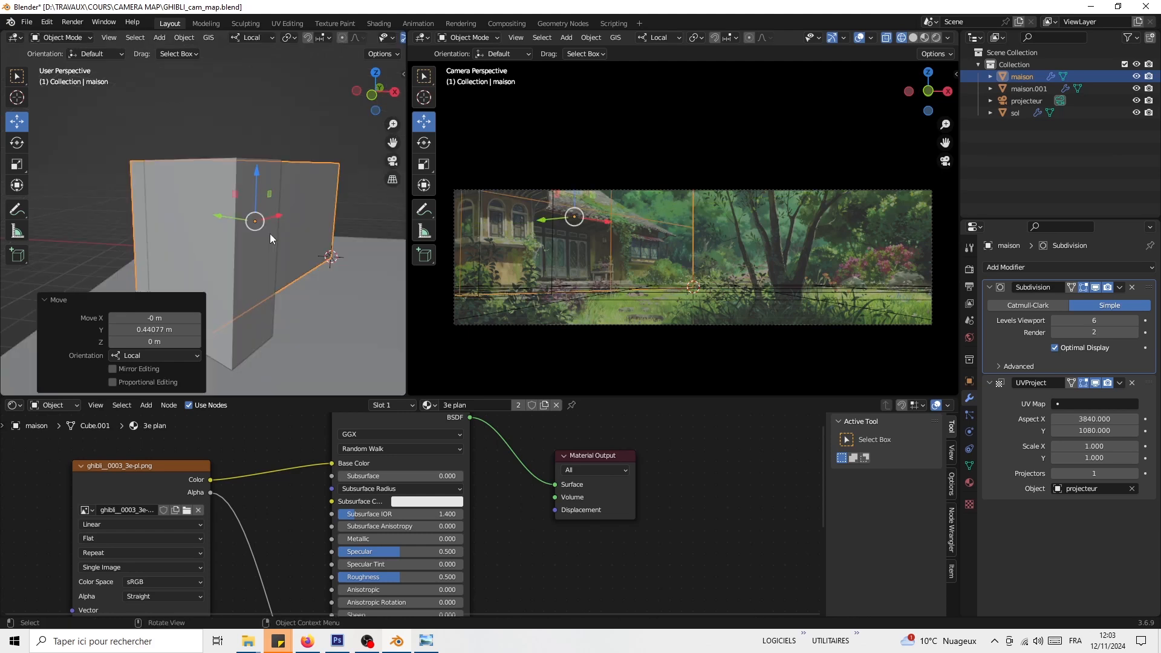
Step: Deselect the wall and save the Blender file
{"action": "middle_click_drag", "start_coordinate": [314, 197], "coordinate": [275, 180]}
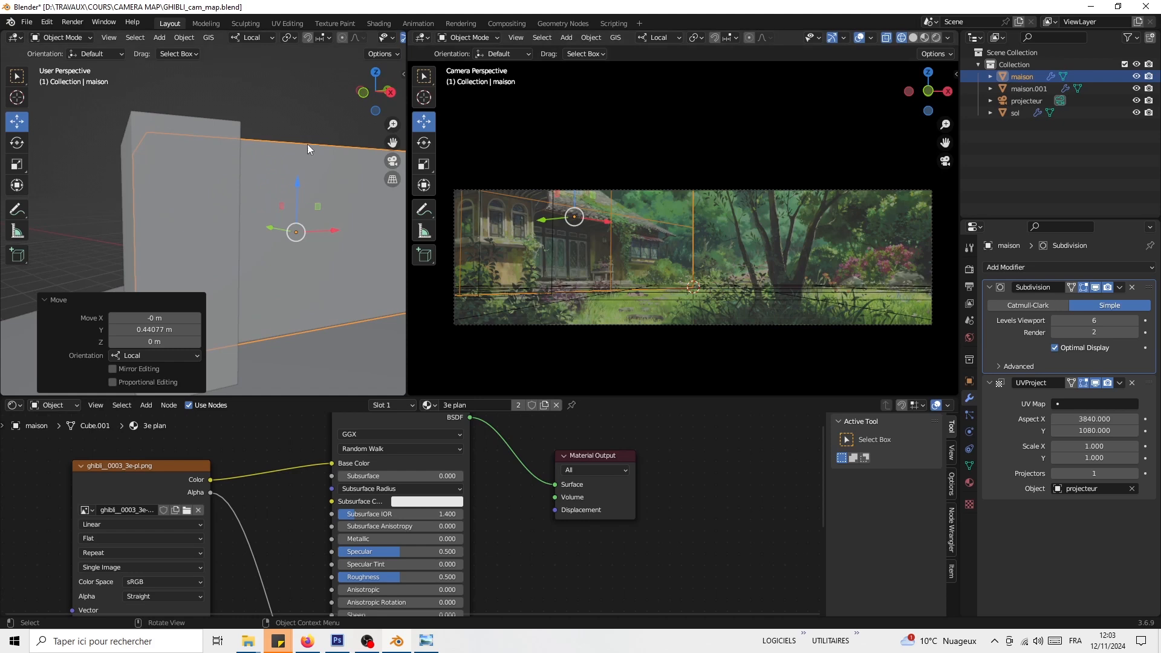
{"action": "left_click", "coordinate": [307, 111]}
{"action": "key", "text": "ctrl+s"}
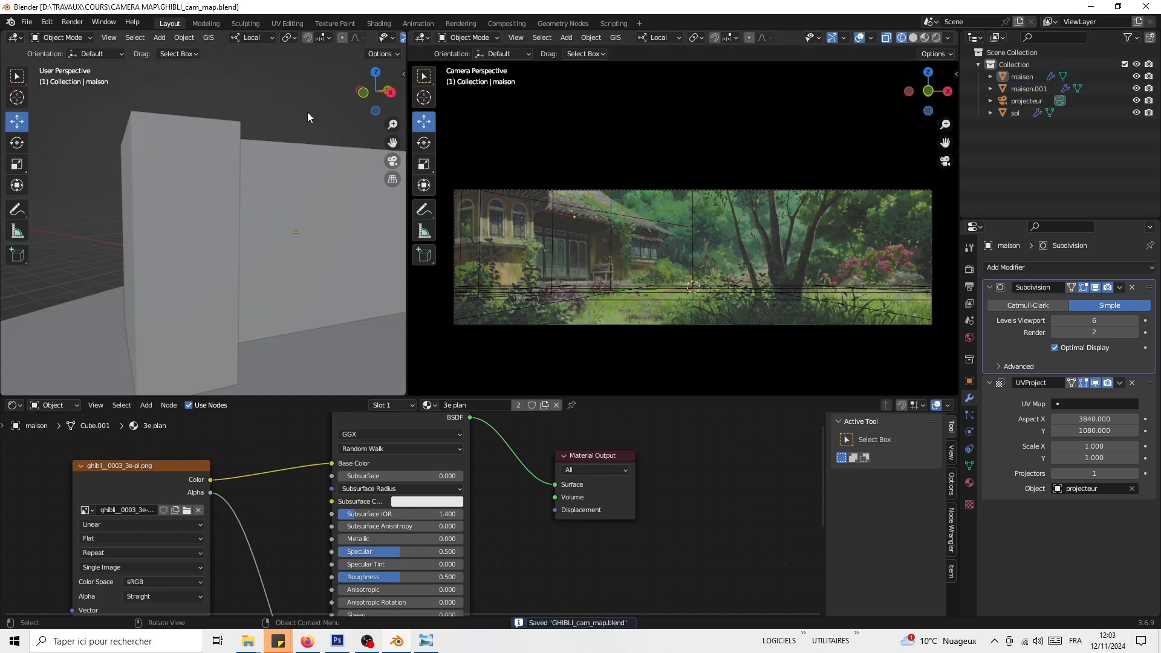
Step: Add a mesh plane and move it about -10.4 m along local Y toward the camera
{"action": "scroll", "coordinate": [264, 253], "scroll_direction": "down", "scroll_amount": 4}
{"action": "middle_click_drag", "start_coordinate": [264, 252], "coordinate": [230, 262], "text": "shift"}
{"action": "scroll", "coordinate": [247, 253], "scroll_direction": "down", "scroll_amount": 4}
{"action": "key", "text": "shift+a"}
{"action": "mouse_move", "coordinate": [230, 263]}
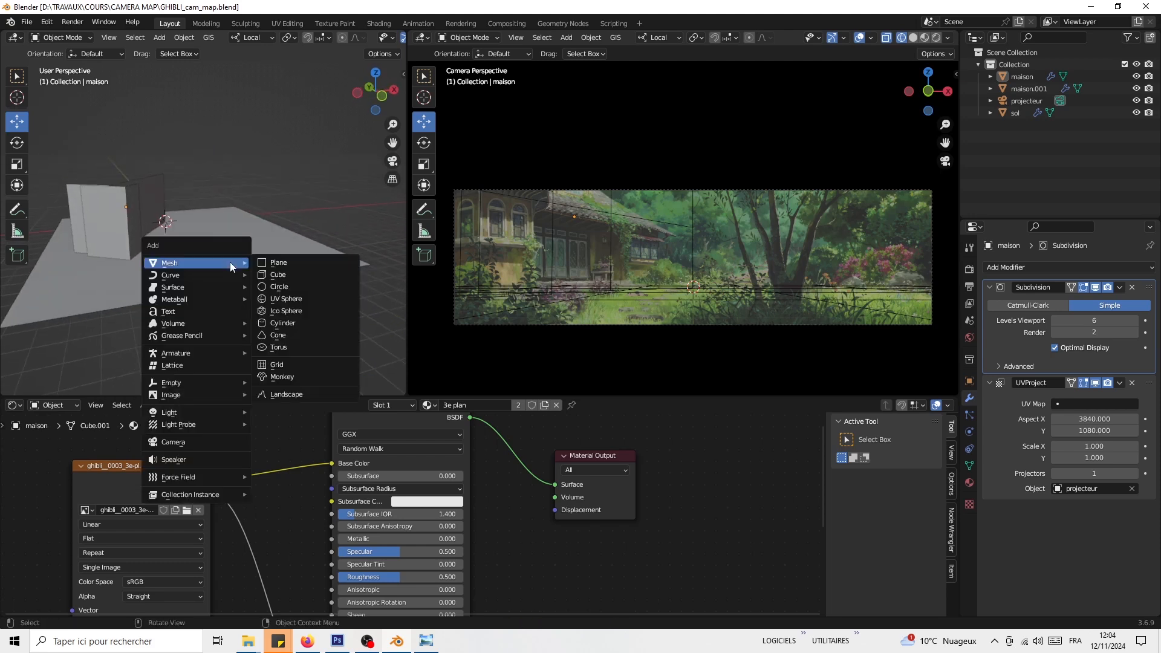
{"action": "left_click", "coordinate": [292, 262]}
{"action": "middle_click_drag", "start_coordinate": [230, 253], "coordinate": [134, 254]}
{"action": "left_click_drag", "start_coordinate": [103, 244], "coordinate": [261, 247]}
Step: Rotate the new plane 90° about its local X axis so it stands upright
{"action": "middle_click_drag", "start_coordinate": [348, 257], "coordinate": [321, 260]}
{"action": "type", "text": "rx90"}
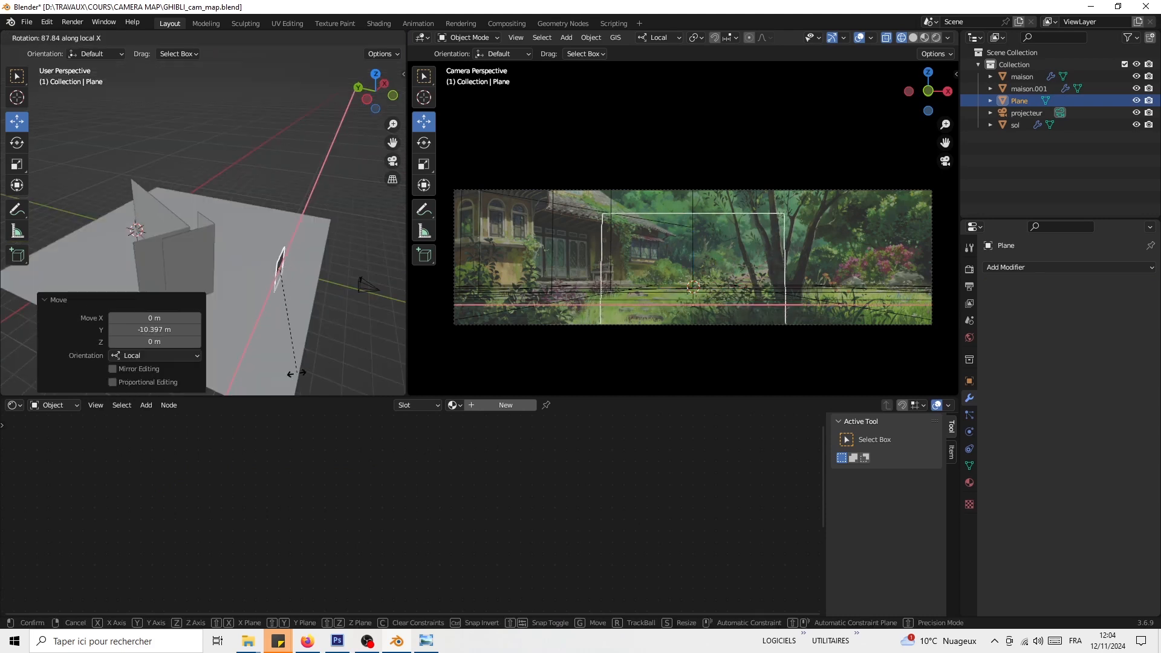
{"action": "key", "text": "Return"}
{"action": "key", "text": "KP_1"}
{"action": "middle_click_drag", "start_coordinate": [259, 146], "coordinate": [429, 193], "text": "shift"}
{"action": "middle_click_drag", "start_coordinate": [115, 183], "coordinate": [236, 206]}
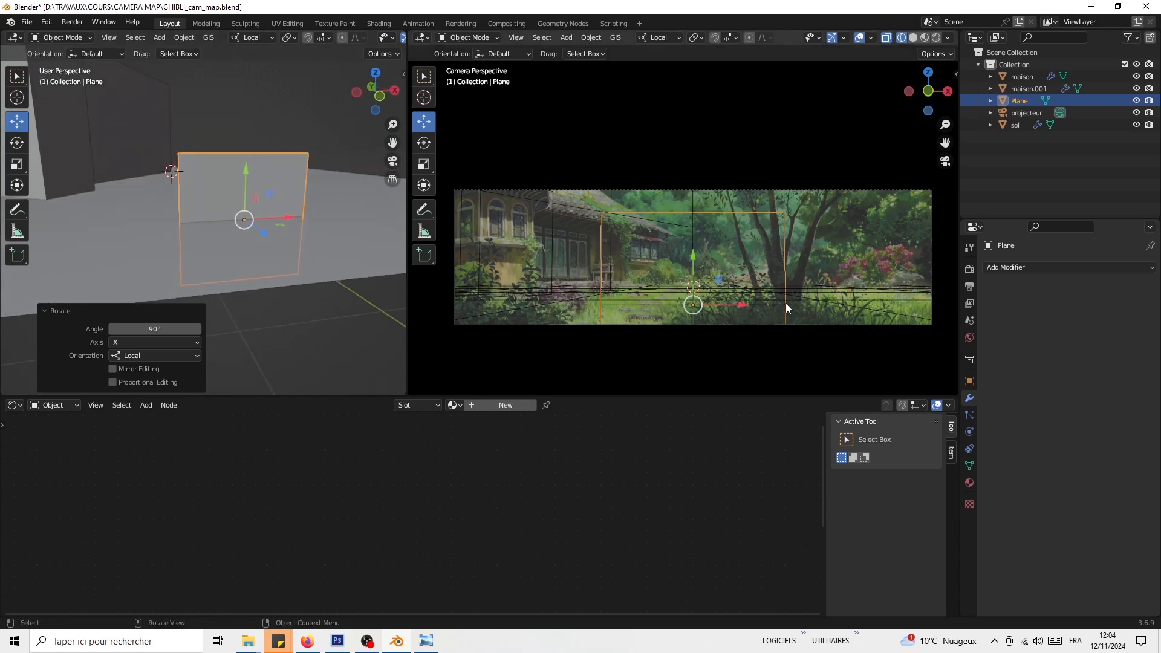
{"action": "middle_click_drag", "start_coordinate": [144, 280], "coordinate": [255, 280]}
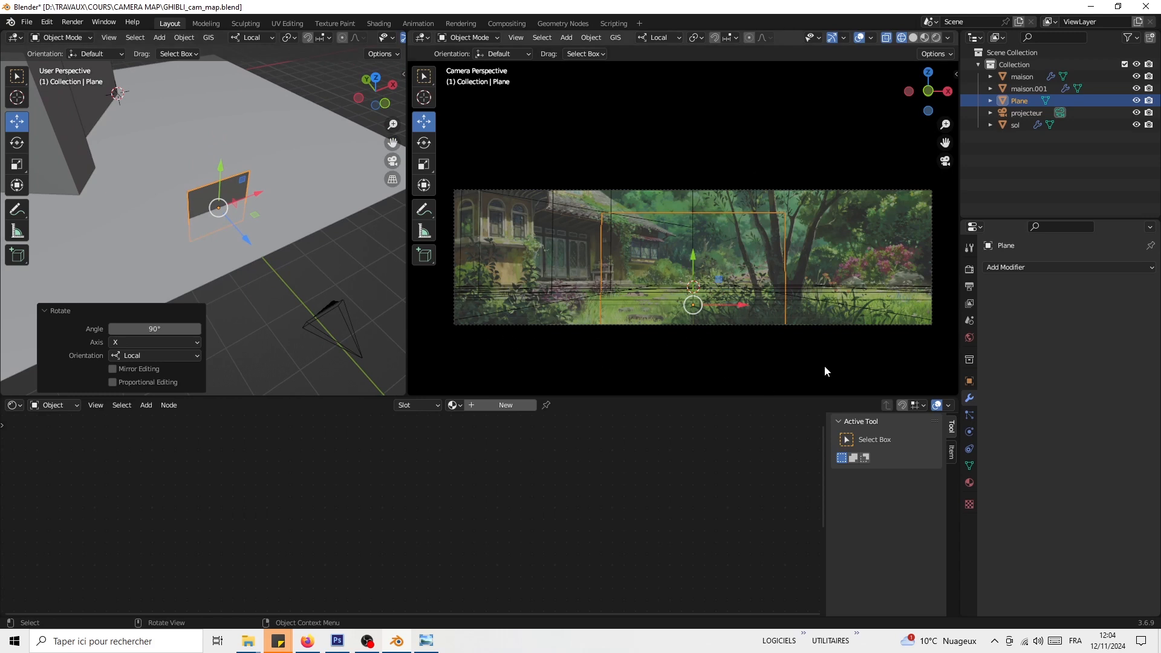
Step: View the foreground layer image ghibli__0000_1er-pl.png from the chutier folder in the photo viewer and return to Blender
{"action": "mouse_move", "coordinate": [306, 184]}
{"action": "middle_mouse_down"}
{"action": "mouse_move", "coordinate": [280, 156]}
{"action": "mouse_move", "coordinate": [300, 198]}
{"action": "middle_mouse_up"}
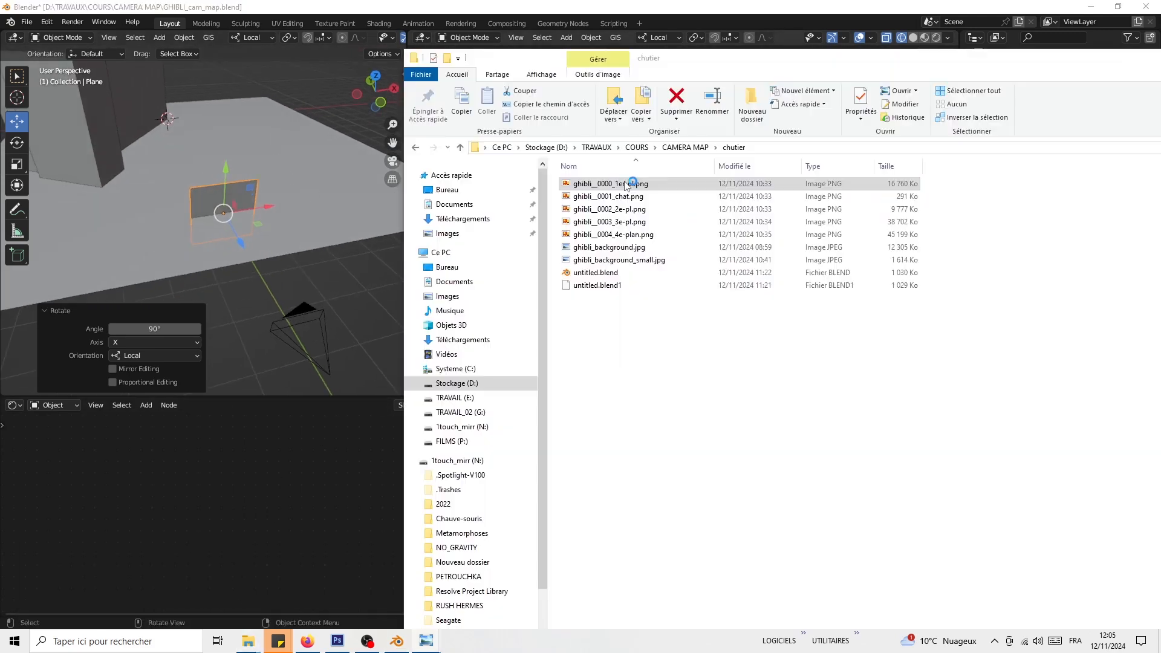
{"action": "double_click", "coordinate": [629, 184]}
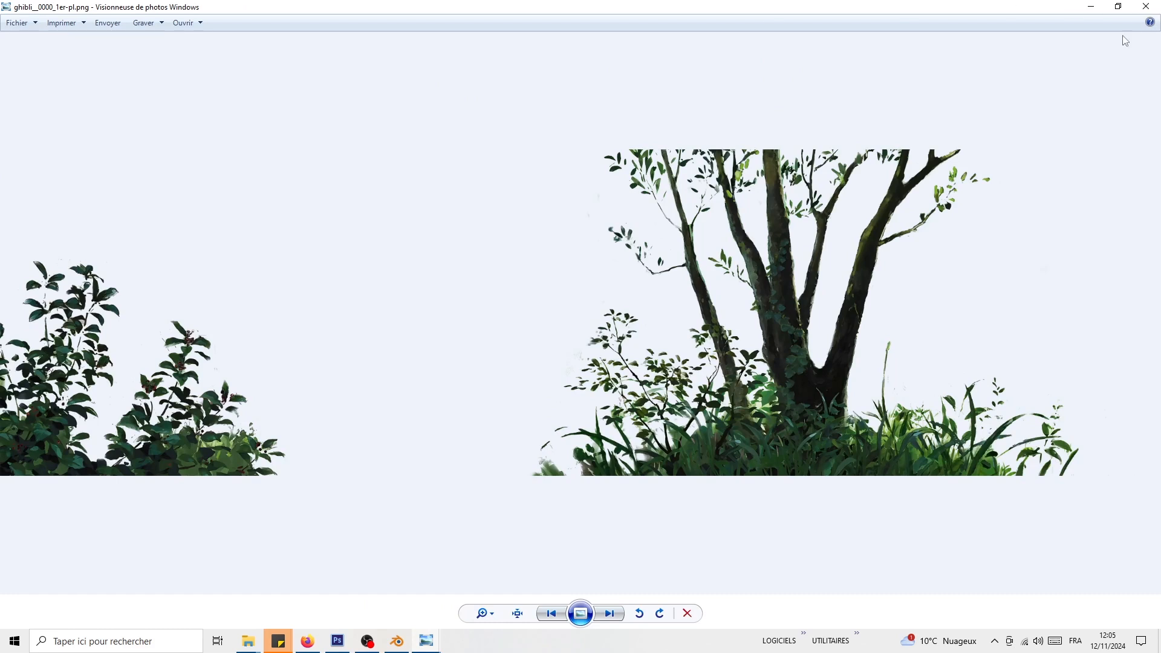
{"action": "left_click", "coordinate": [1146, 7]}
{"action": "left_click_drag", "start_coordinate": [730, 58], "coordinate": [1160, 68]}
Step: Raise the upright plane along its local Y axis to ground level, finishing with a move of about 0.05 m
{"action": "middle_click_drag", "start_coordinate": [170, 248], "coordinate": [161, 247]}
{"action": "left_click_drag", "start_coordinate": [214, 183], "coordinate": [221, 151]}
{"action": "middle_click_drag", "start_coordinate": [220, 152], "coordinate": [278, 169]}
{"action": "left_click_drag", "start_coordinate": [231, 154], "coordinate": [231, 150]}
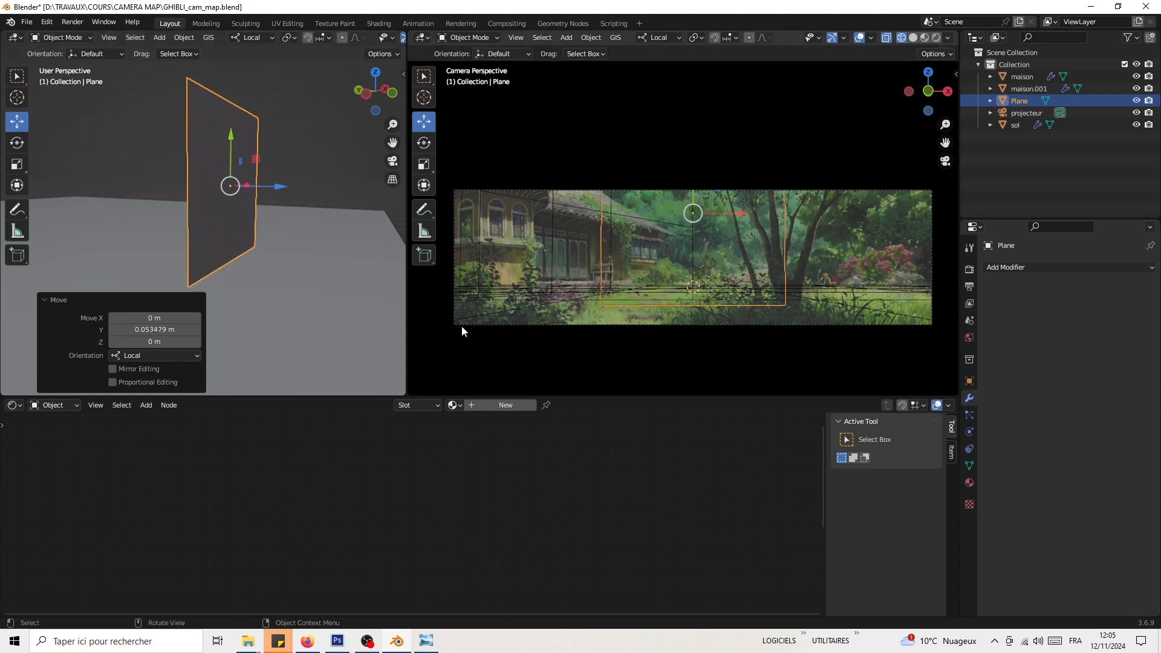
{"action": "middle_click_drag", "start_coordinate": [341, 320], "coordinate": [277, 205]}
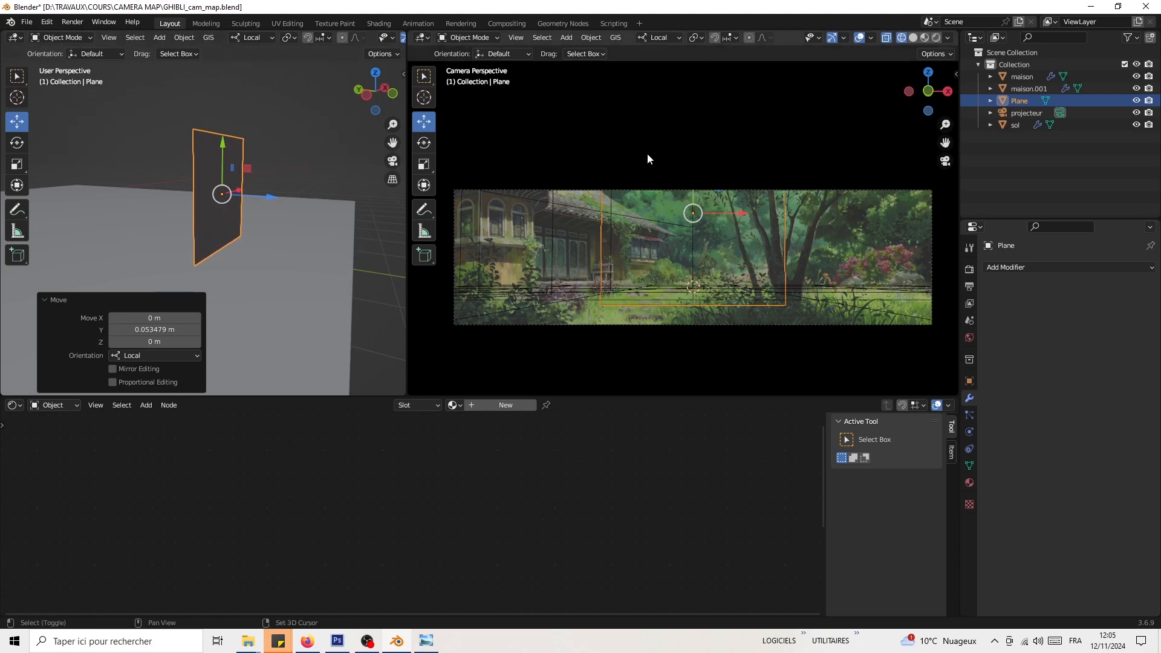
Step: Switch the camera view from wireframe to solid shading and move the plane along its local Z axis closer to the camera
{"action": "key", "text": "shift+z"}
{"action": "middle_click_drag", "start_coordinate": [195, 268], "coordinate": [224, 218]}
{"action": "left_click_drag", "start_coordinate": [245, 194], "coordinate": [387, 216]}
{"action": "middle_click_drag", "start_coordinate": [387, 217], "coordinate": [281, 201]}
Step: Save the Blender file and rename the plane as arbre
{"action": "key", "text": "ctrl+s"}
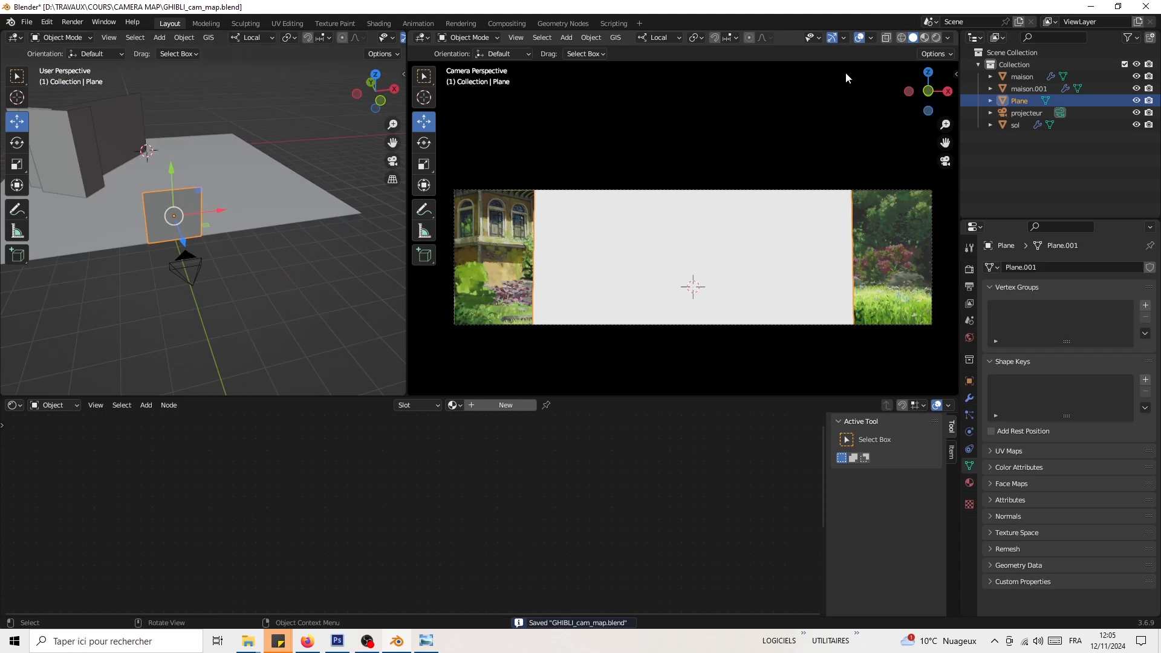
{"action": "double_click", "coordinate": [1020, 100]}
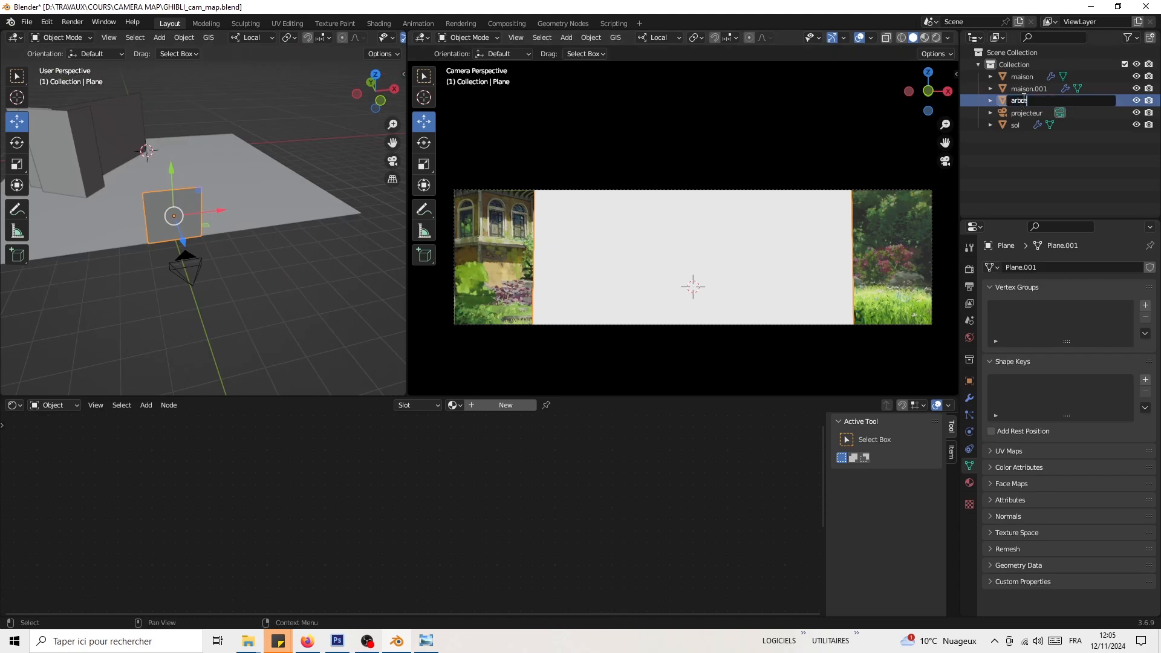
{"action": "type", "text": "arbre"}
{"action": "key", "text": "Return"}
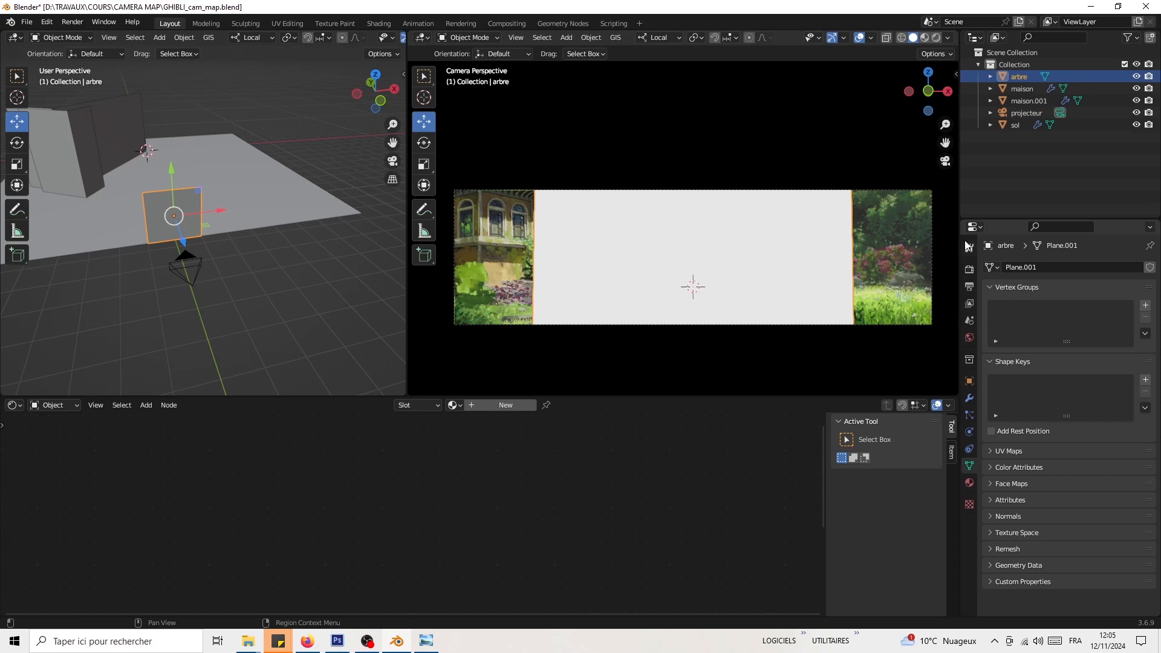
Step: Add a Subdivision Surface modifier to the arbre plane, set to Simple with 6 viewport levels
{"action": "left_click", "coordinate": [970, 400]}
{"action": "left_click", "coordinate": [1004, 267]}
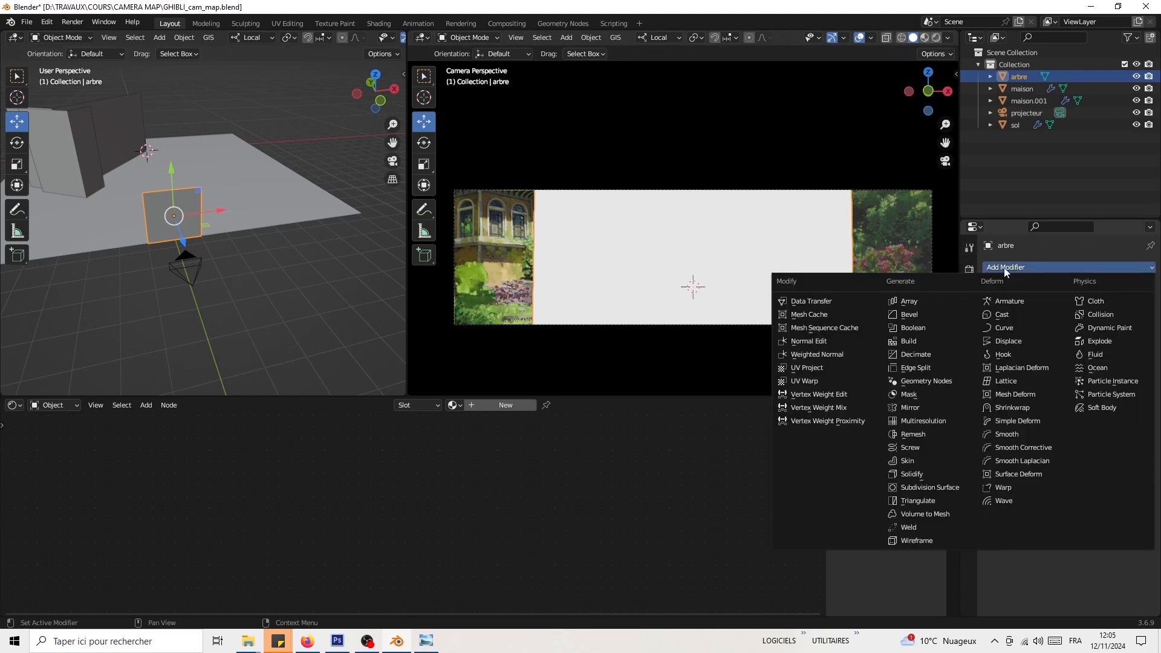
{"action": "left_click", "coordinate": [923, 487]}
{"action": "left_click", "coordinate": [1107, 306]}
{"action": "left_click", "coordinate": [1135, 323]}
{"action": "left_click", "coordinate": [1134, 323]}
{"action": "left_click", "coordinate": [1135, 323]}
{"action": "left_click", "coordinate": [1135, 323]}
{"action": "left_click", "coordinate": [1134, 323]}
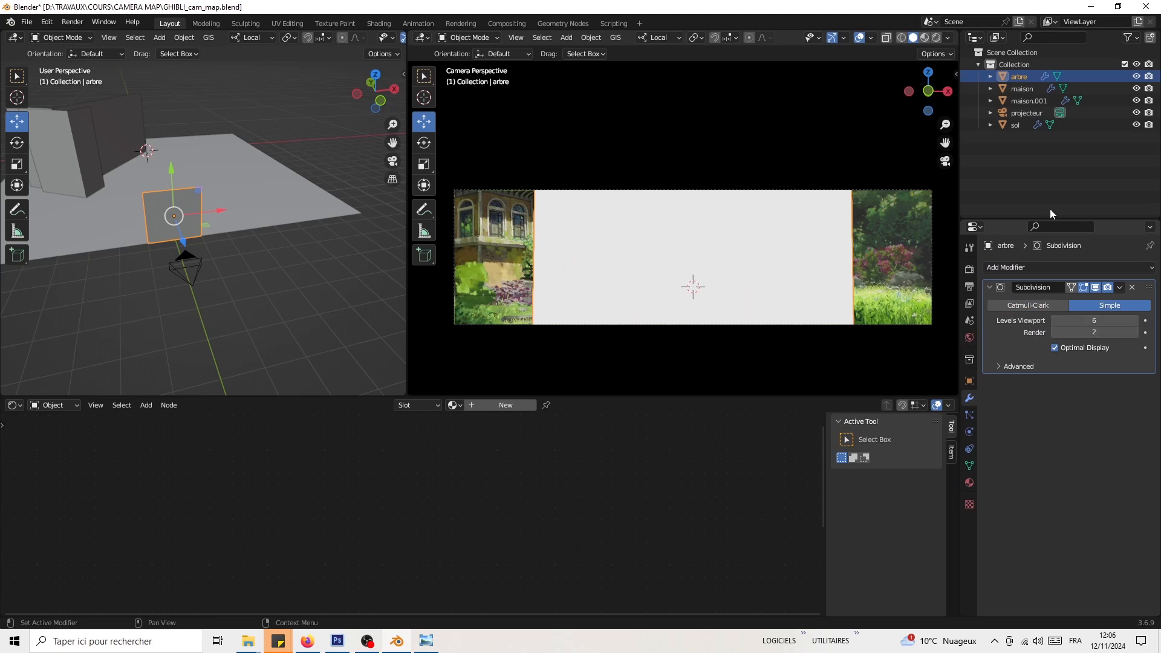
Step: Raise the render level of the arbre plane's Subdivision modifier by four
{"action": "left_click", "coordinate": [1134, 332]}
{"action": "left_click", "coordinate": [1135, 332]}
{"action": "left_click", "coordinate": [1135, 333]}
{"action": "left_click", "coordinate": [1134, 333]}
Step: Add a UV Project modifier to the arbre plane with projecteur as projector object and aspect X 3840, Y 1080
{"action": "left_click", "coordinate": [1010, 268]}
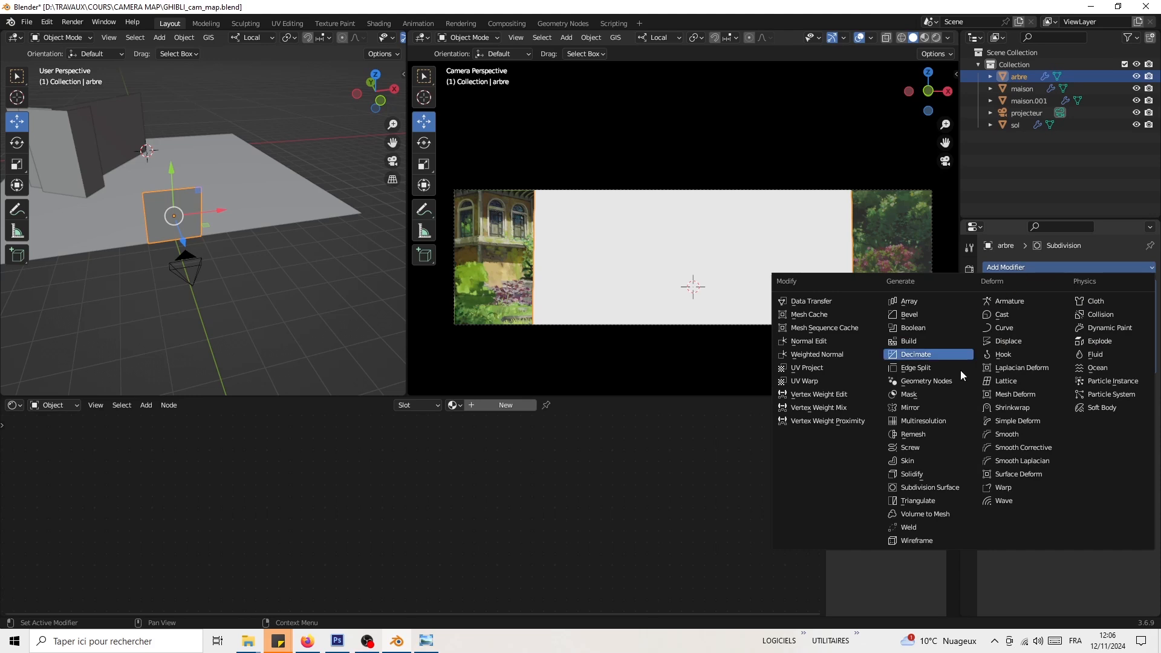
{"action": "left_click", "coordinate": [816, 369]}
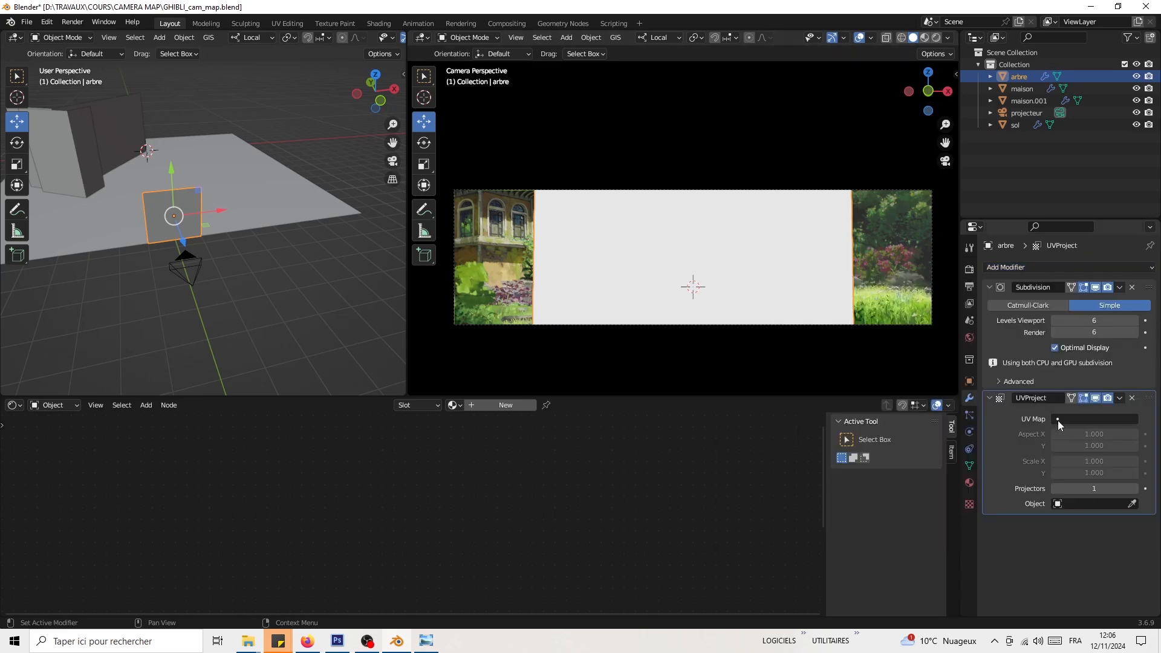
{"action": "left_click", "coordinate": [1080, 504]}
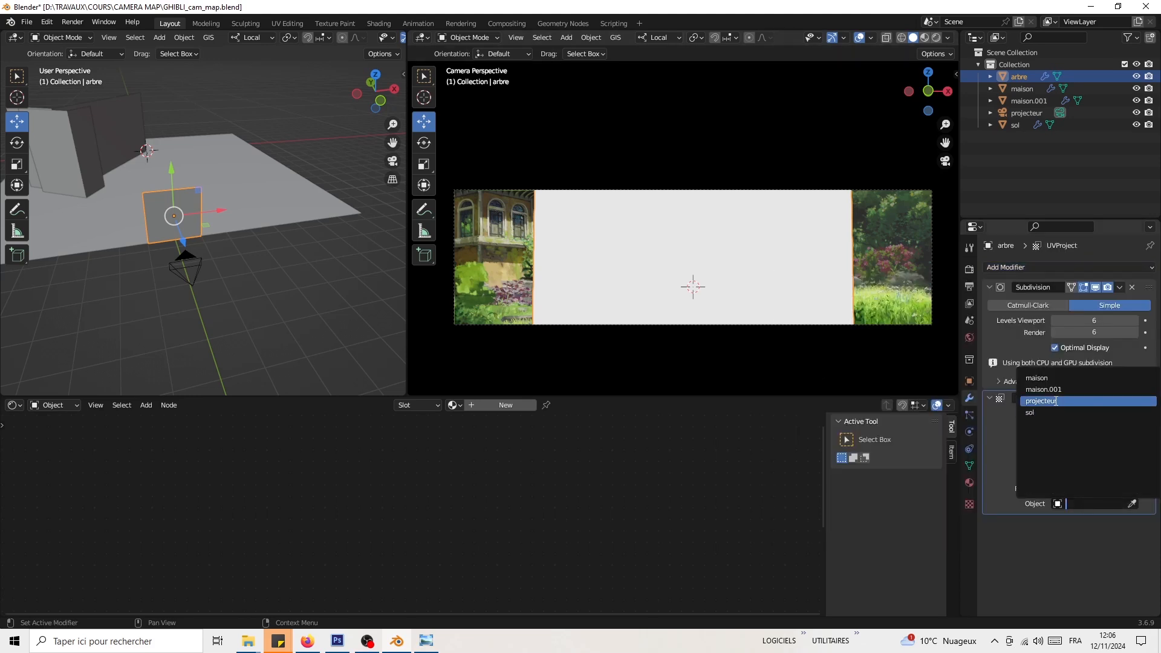
{"action": "left_click", "coordinate": [1051, 400]}
{"action": "left_click", "coordinate": [1078, 417]}
{"action": "type", "text": "3840"}
{"action": "key", "text": "Tab"}
{"action": "type", "text": "1080"}
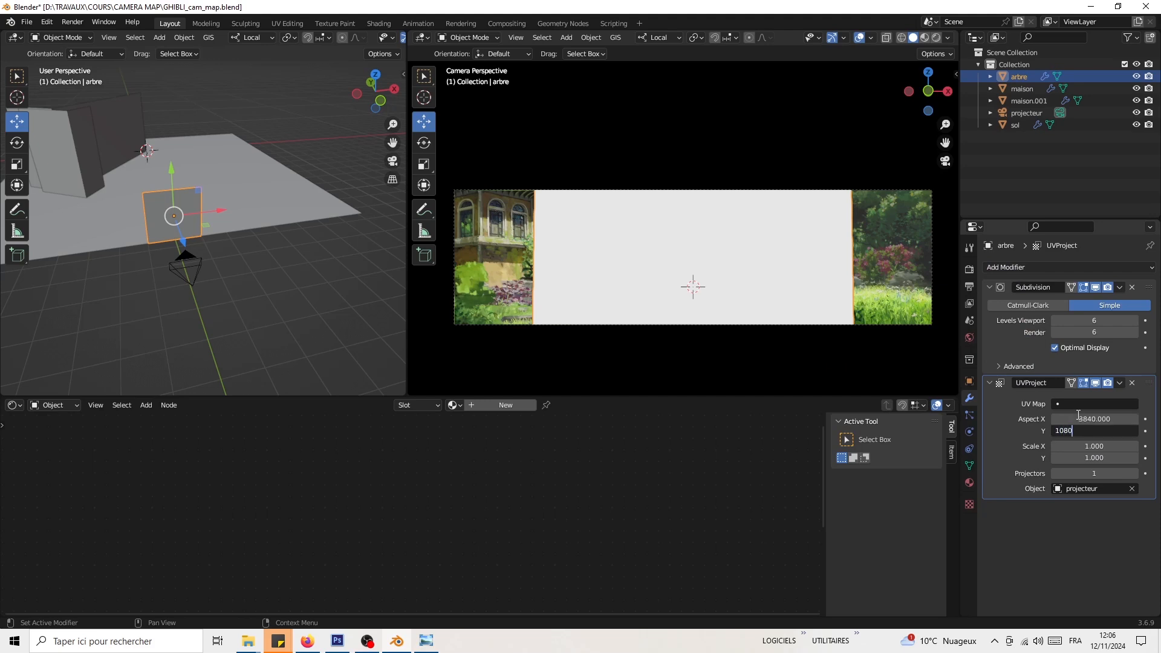
Step: Assign arbre a separate copy of the 2e plan material named 1e plan and load ghibli__0000_1er-pl.png in its image texture
{"action": "left_click", "coordinate": [970, 482]}
{"action": "left_click", "coordinate": [992, 318]}
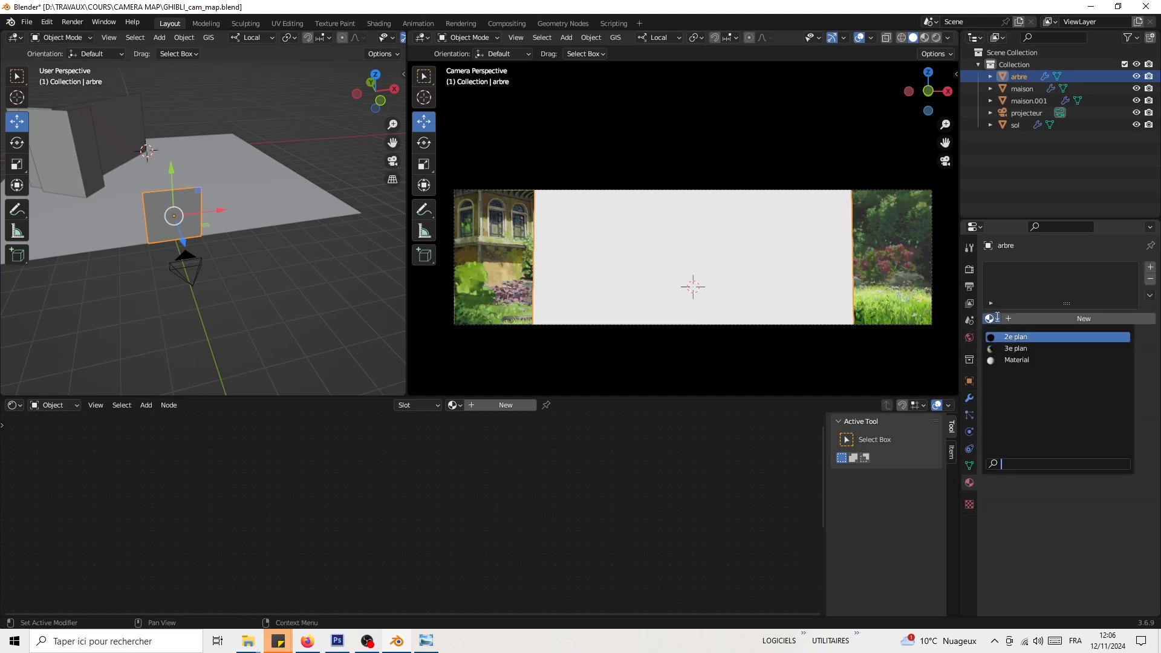
{"action": "left_click", "coordinate": [1008, 337]}
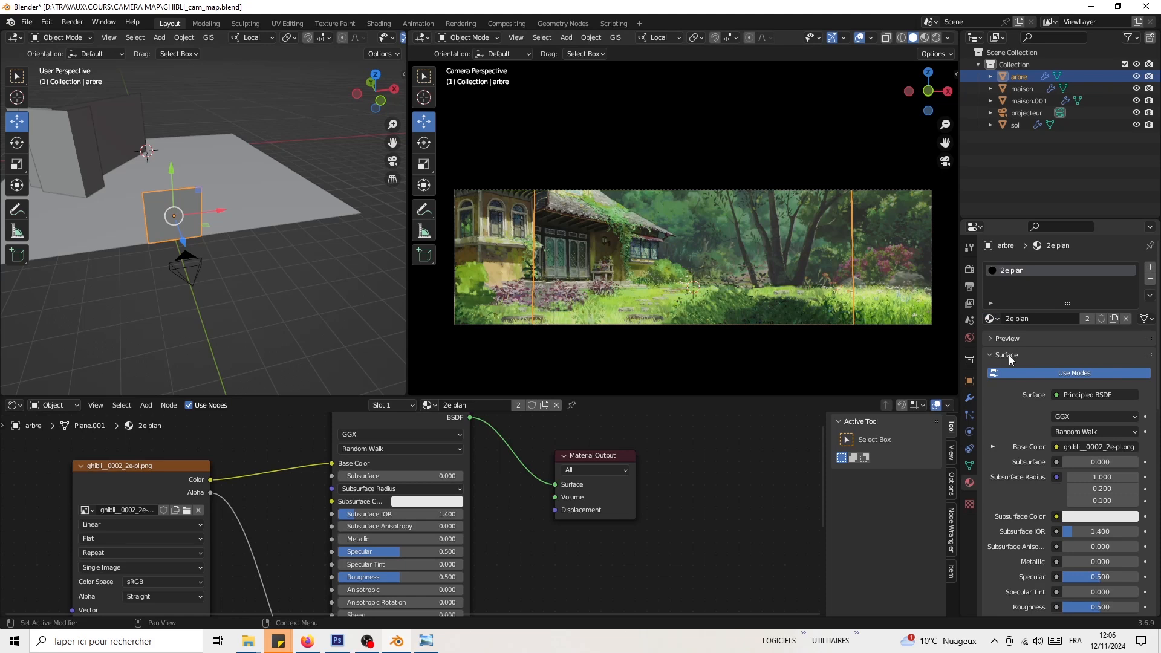
{"action": "left_click", "coordinate": [1116, 320]}
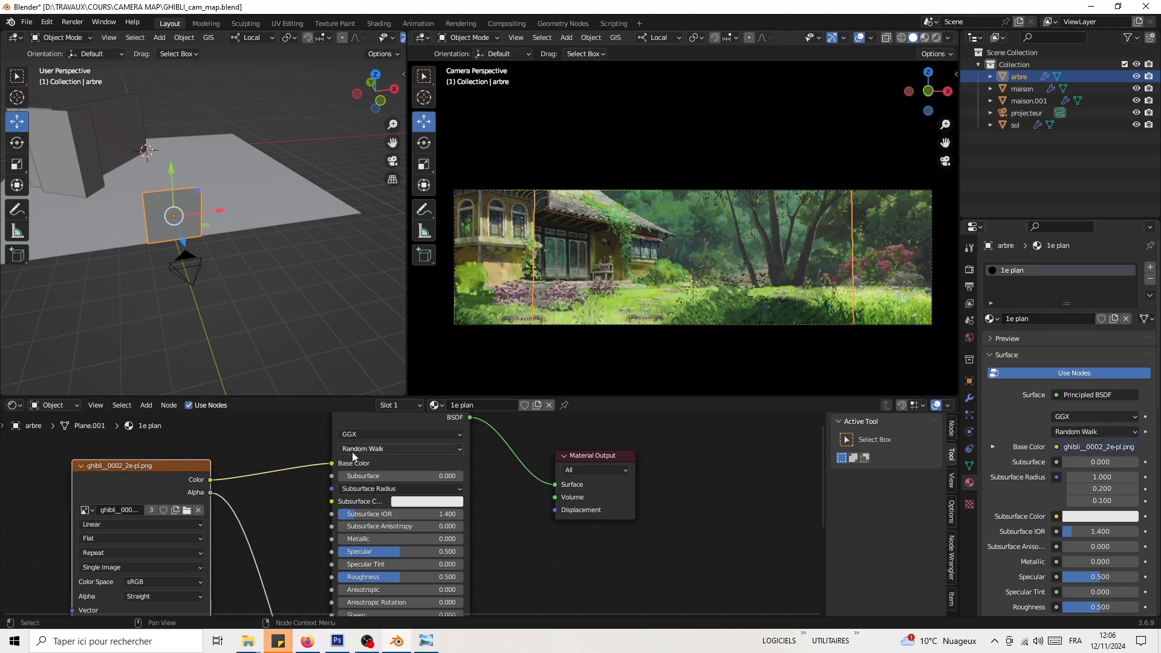
{"action": "left_click", "coordinate": [186, 511]}
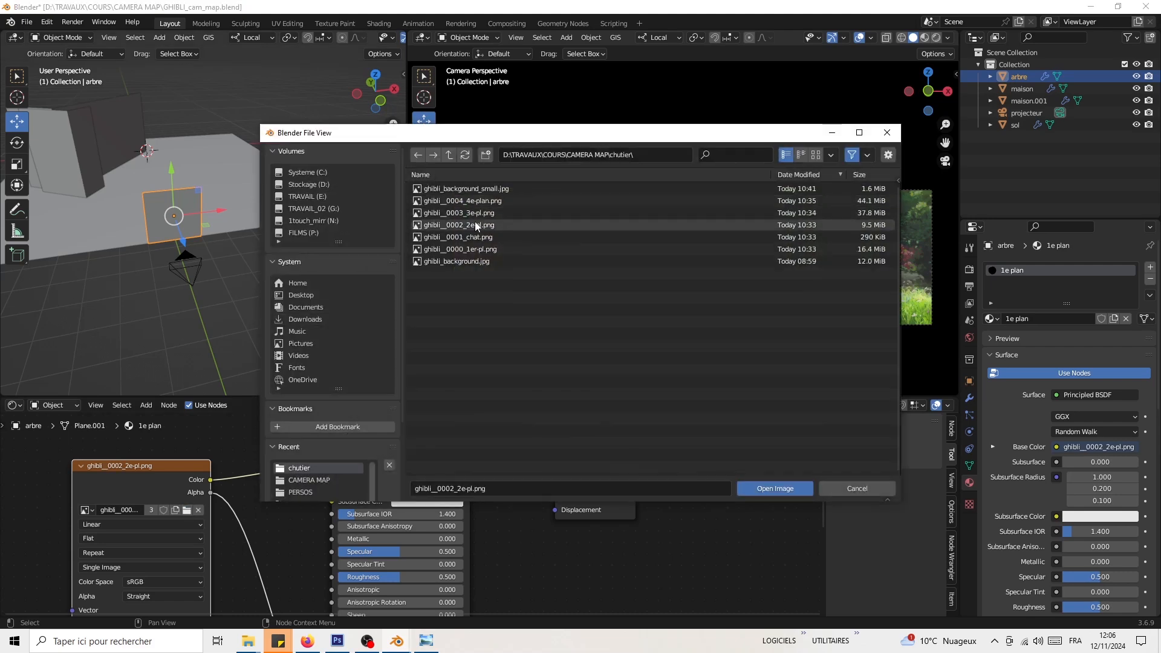
{"action": "left_click", "coordinate": [466, 248]}
{"action": "left_click", "coordinate": [765, 489]}
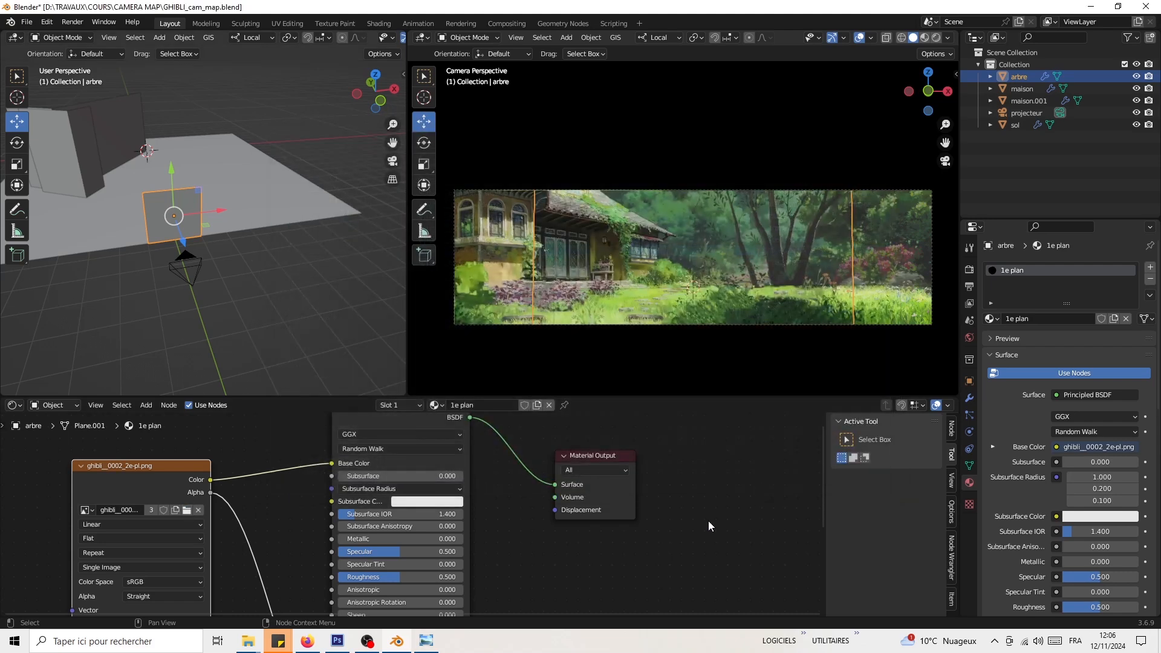
Step: Move the arbre plane sideways along its local X axis so it covers the tree in the camera view
{"action": "scroll", "coordinate": [121, 209], "scroll_direction": "down", "scroll_amount": 2}
{"action": "middle_click_drag", "start_coordinate": [192, 225], "coordinate": [224, 231]}
{"action": "scroll", "coordinate": [196, 221], "scroll_direction": "up", "scroll_amount": 4}
{"action": "mouse_move", "coordinate": [223, 218]}
{"action": "left_mouse_down"}
{"action": "mouse_move", "coordinate": [242, 216]}
{"action": "mouse_move", "coordinate": [200, 217]}
{"action": "mouse_move", "coordinate": [255, 208]}
{"action": "mouse_move", "coordinate": [133, 205]}
{"action": "mouse_move", "coordinate": [244, 218]}
{"action": "left_mouse_up"}
{"action": "middle_click_drag", "start_coordinate": [284, 266], "coordinate": [272, 206]}
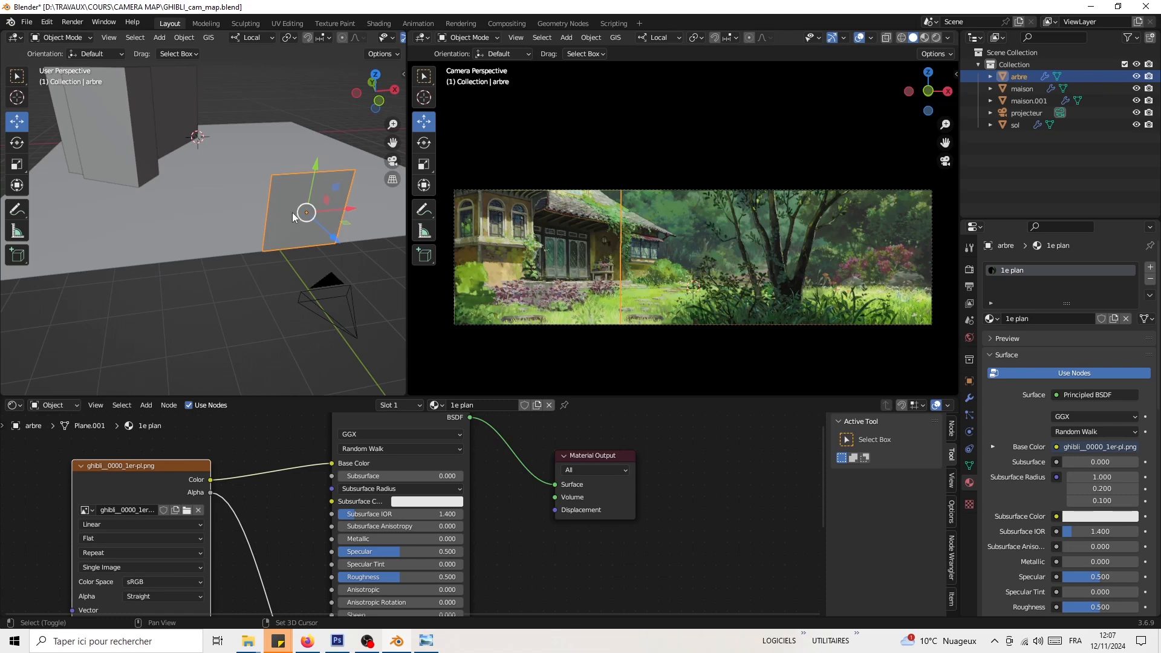
Step: Duplicate the arbre plane about -2.04 m along its local X axis and rename the copy buisson
{"action": "key", "text": "shift+d"}
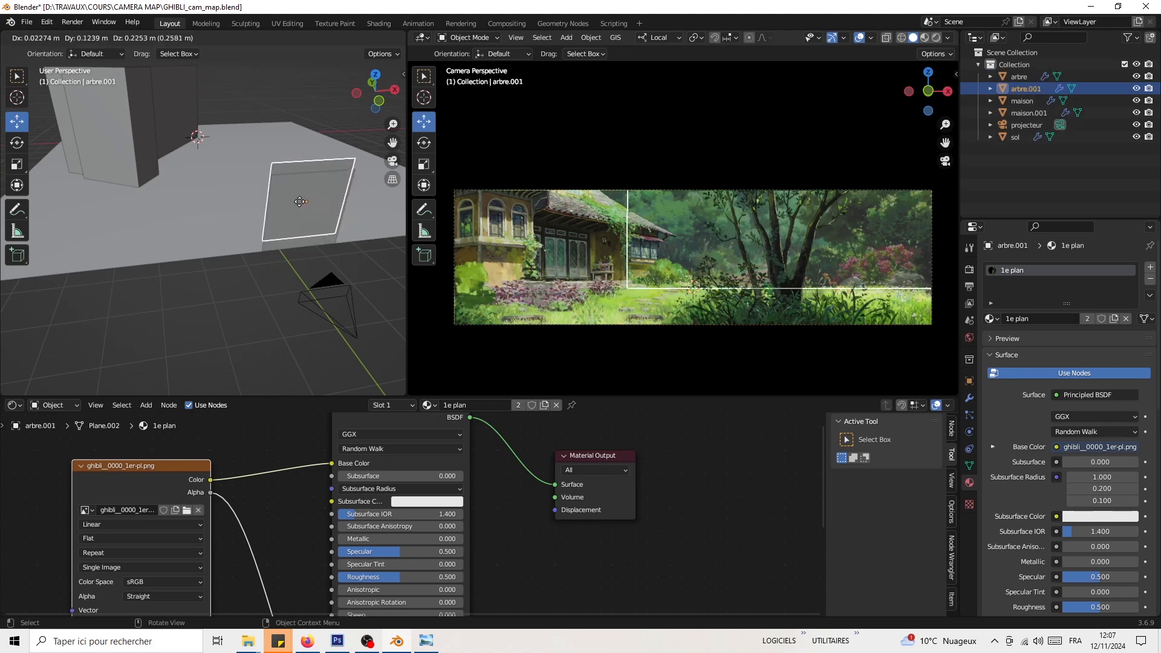
{"action": "right_click", "coordinate": [287, 201]}
{"action": "left_click_drag", "start_coordinate": [349, 217], "coordinate": [259, 219]}
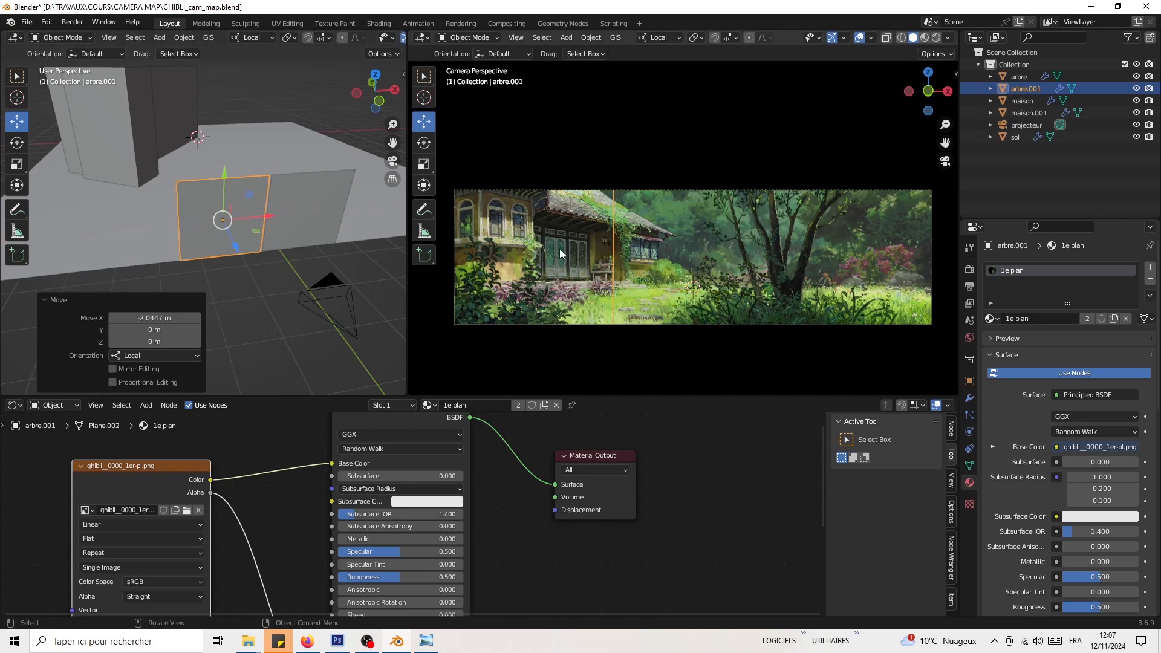
{"action": "double_click", "coordinate": [1023, 88]}
{"action": "type", "text": "buisson"}
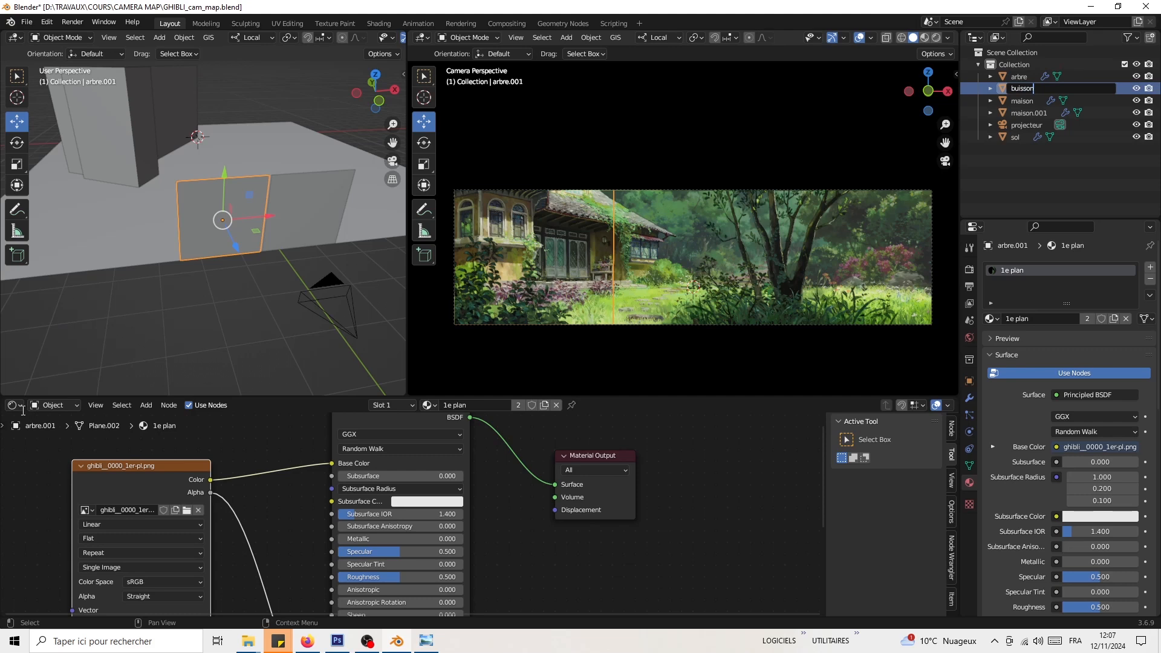
{"action": "key", "text": "Return"}
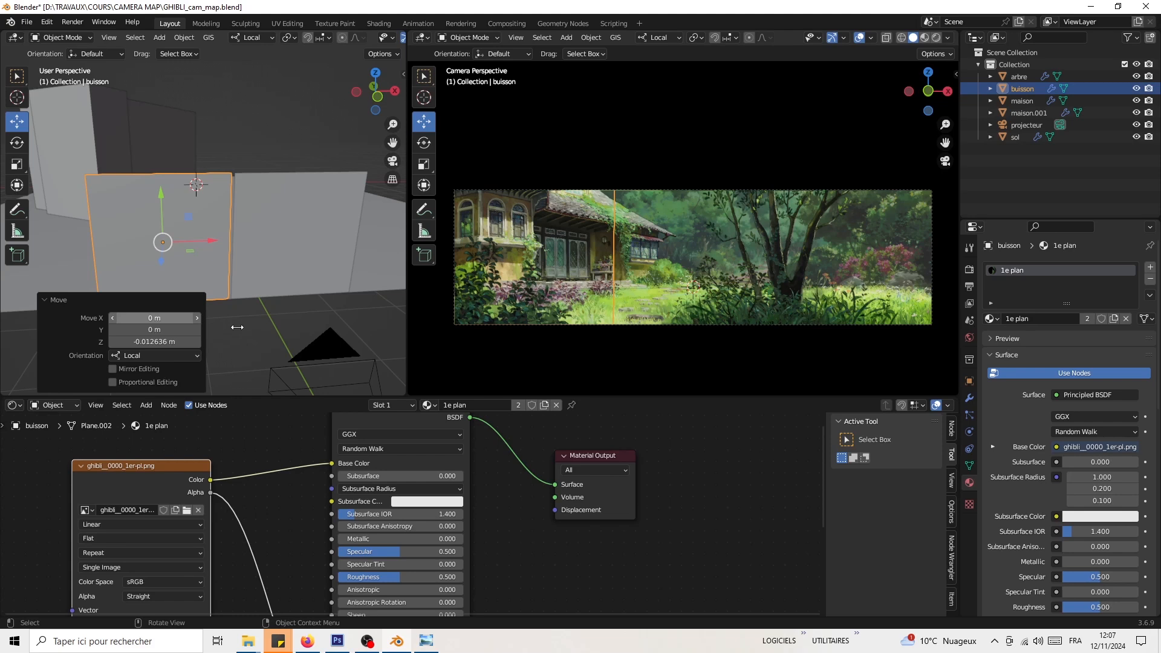
Step: Move the buisson plane about 0.45 m along its local Z axis toward the camera
{"action": "middle_click_drag", "start_coordinate": [237, 327], "coordinate": [277, 279]}
{"action": "left_click_drag", "start_coordinate": [280, 292], "coordinate": [307, 298]}
{"action": "middle_click_drag", "start_coordinate": [731, 349], "coordinate": [684, 223], "text": "shift"}
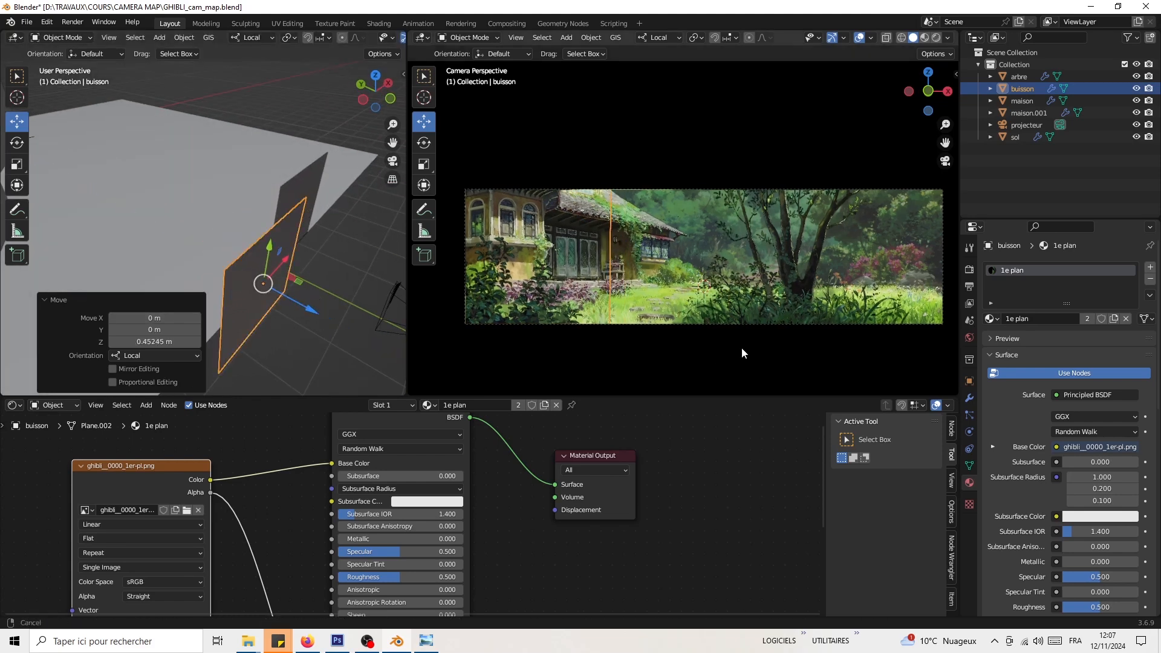
{"action": "scroll", "coordinate": [671, 271], "scroll_direction": "up", "scroll_amount": 3}
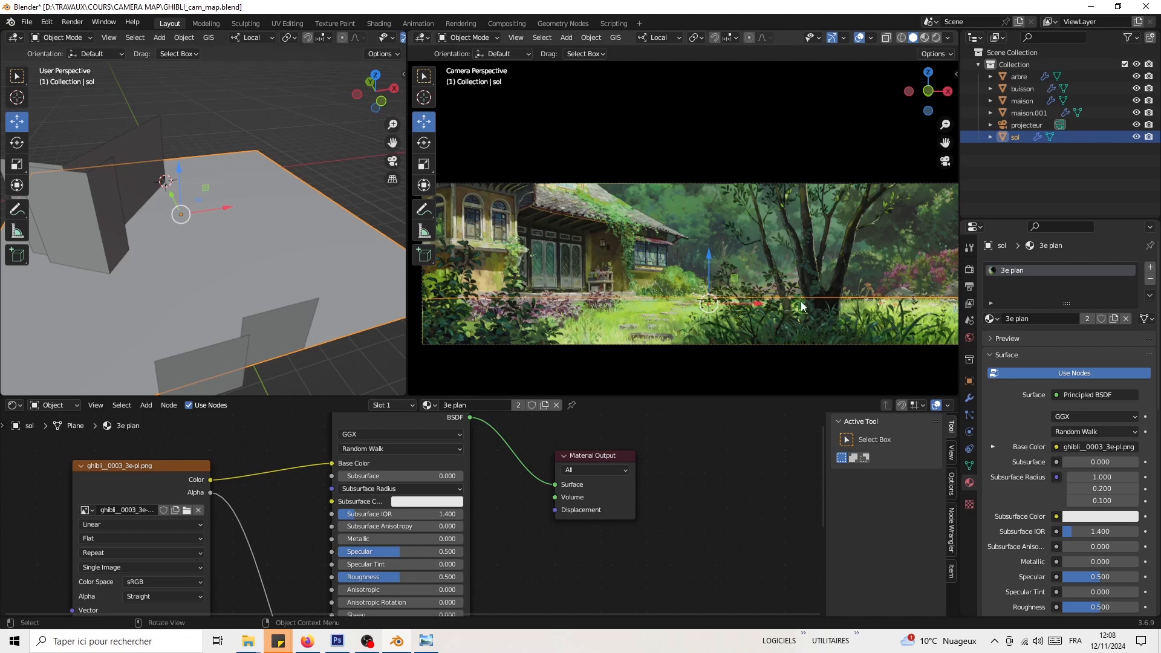
Step: Examine the background image ghibli__0004_4e-plan.png in the Windows photo viewer, close it and return to Blender
{"action": "left_click", "coordinate": [248, 646]}
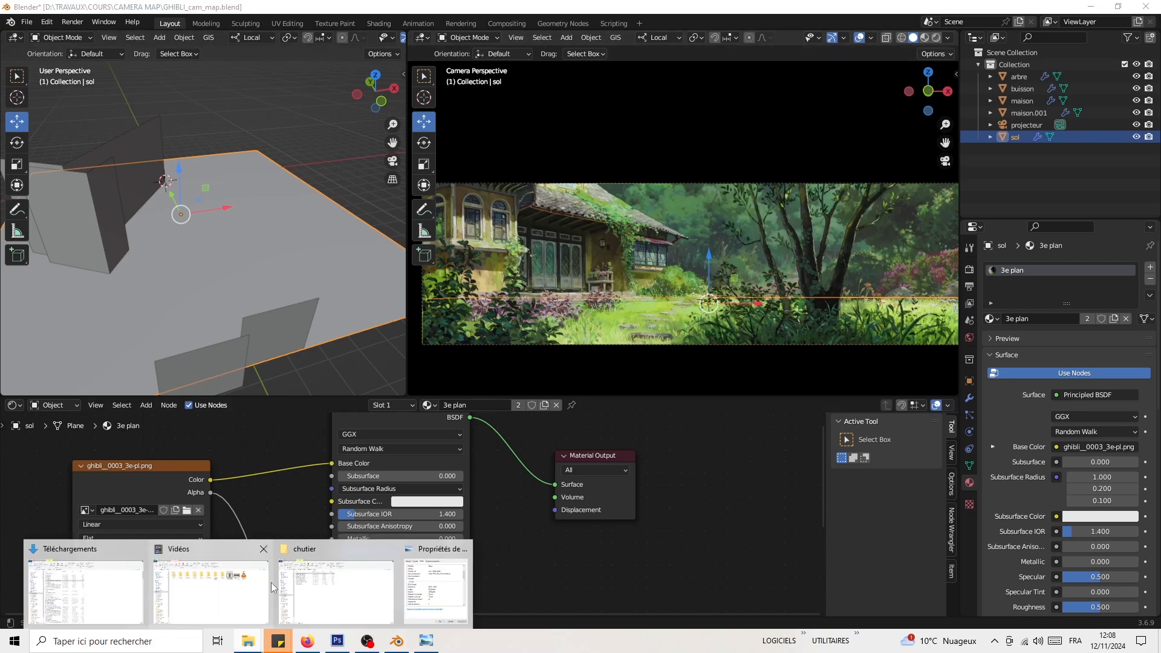
{"action": "left_click", "coordinate": [332, 581]}
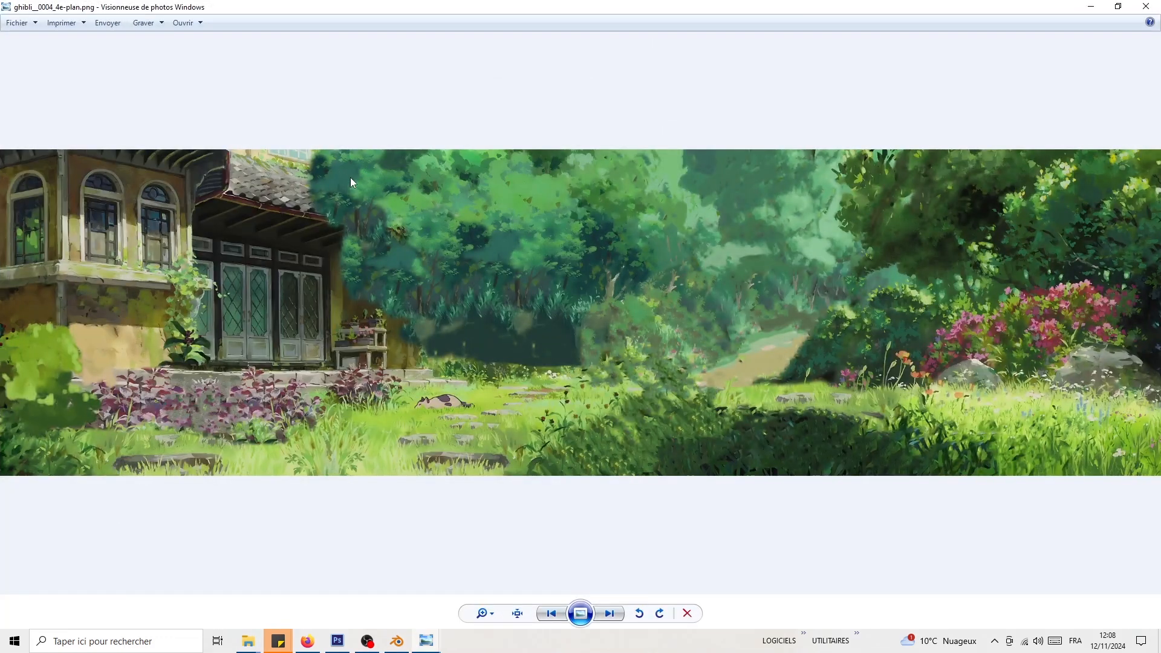
{"action": "left_click", "coordinate": [1146, 6]}
{"action": "left_click", "coordinate": [804, 25]}
Step: Duplicate the sol plane and place the copy about 16.9 m along its local Y axis, behind the scene
{"action": "middle_click_drag", "start_coordinate": [162, 205], "coordinate": [139, 219]}
{"action": "middle_click_drag", "start_coordinate": [290, 254], "coordinate": [212, 296]}
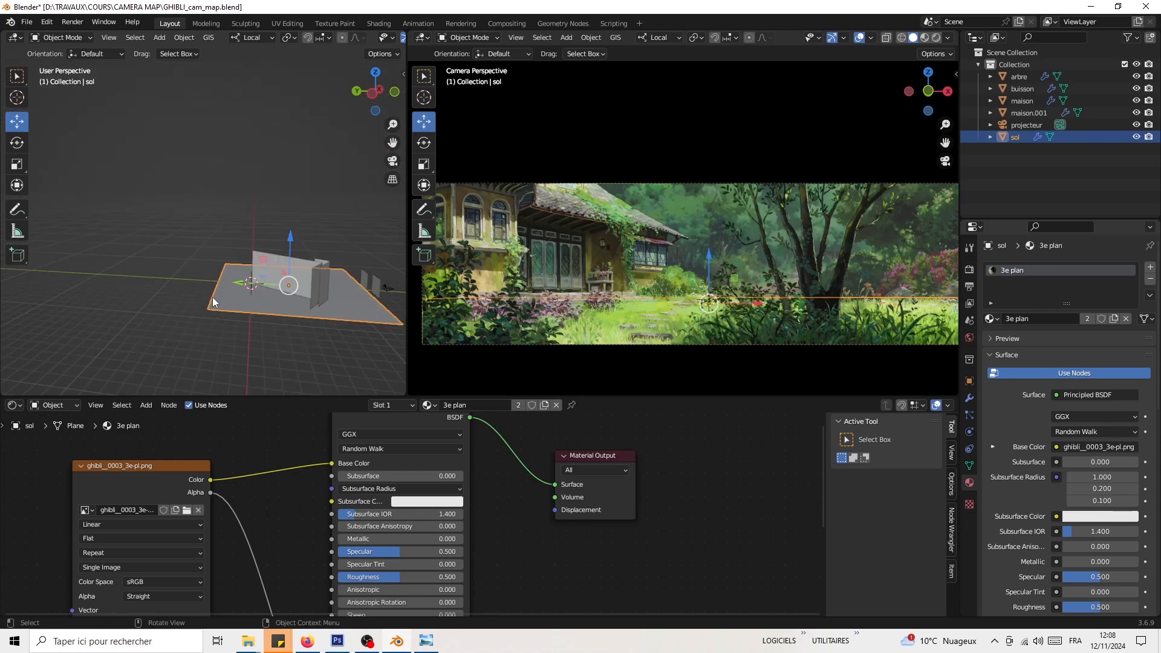
{"action": "key", "text": "shift+d"}
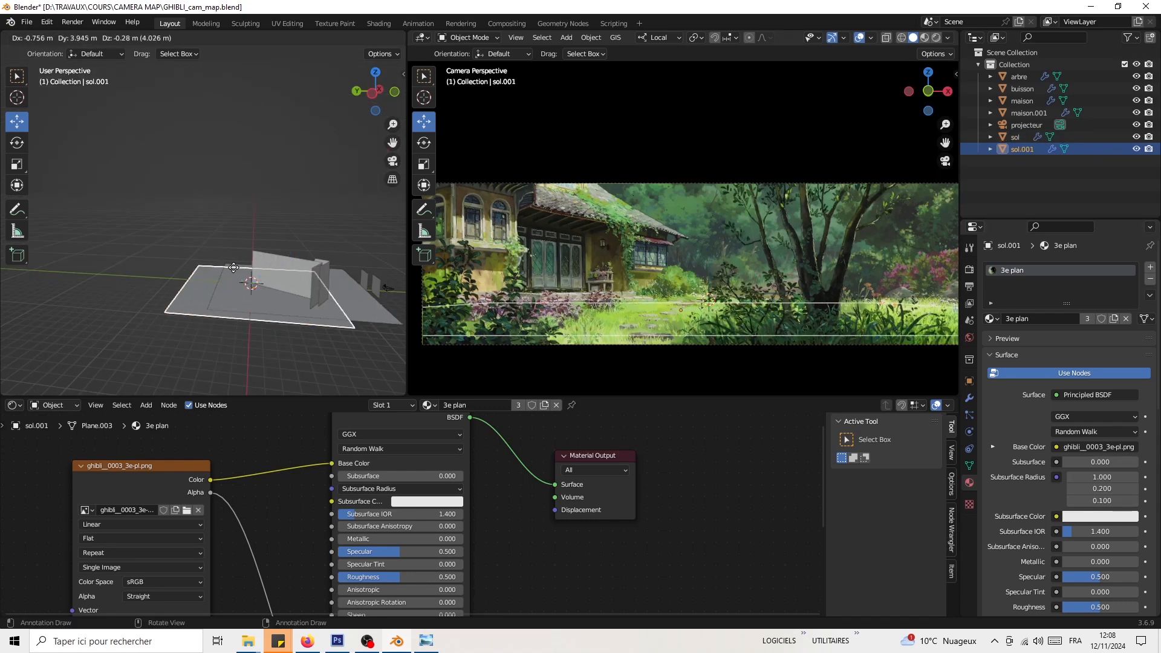
{"action": "key", "text": "y"}
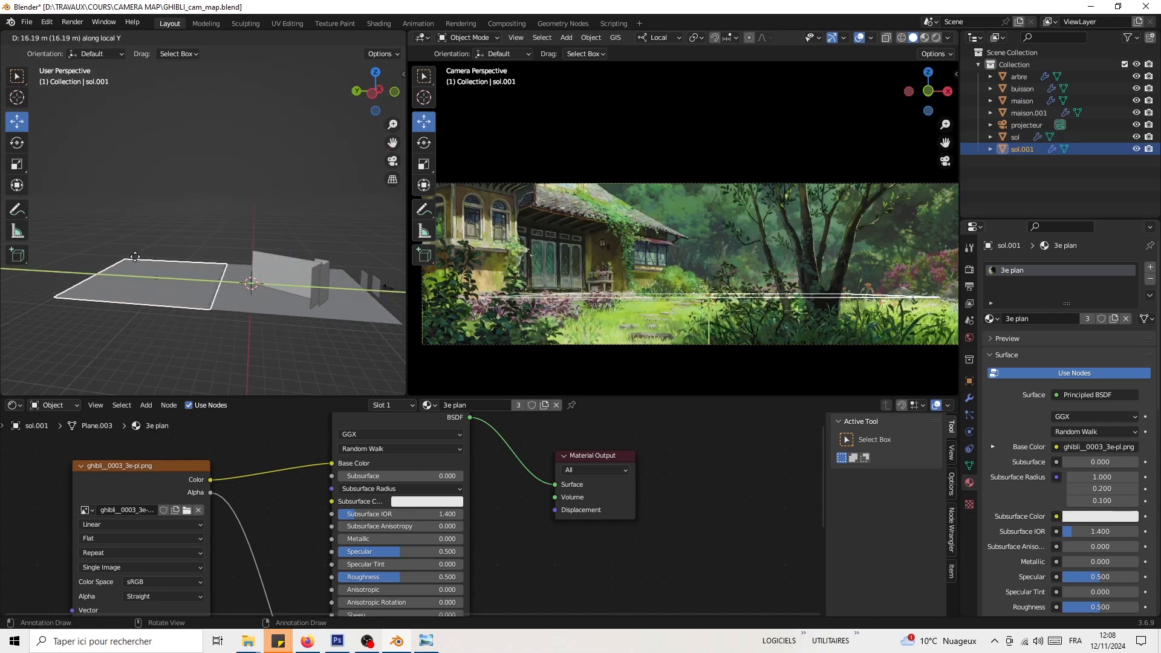
{"action": "left_click", "coordinate": [131, 260]}
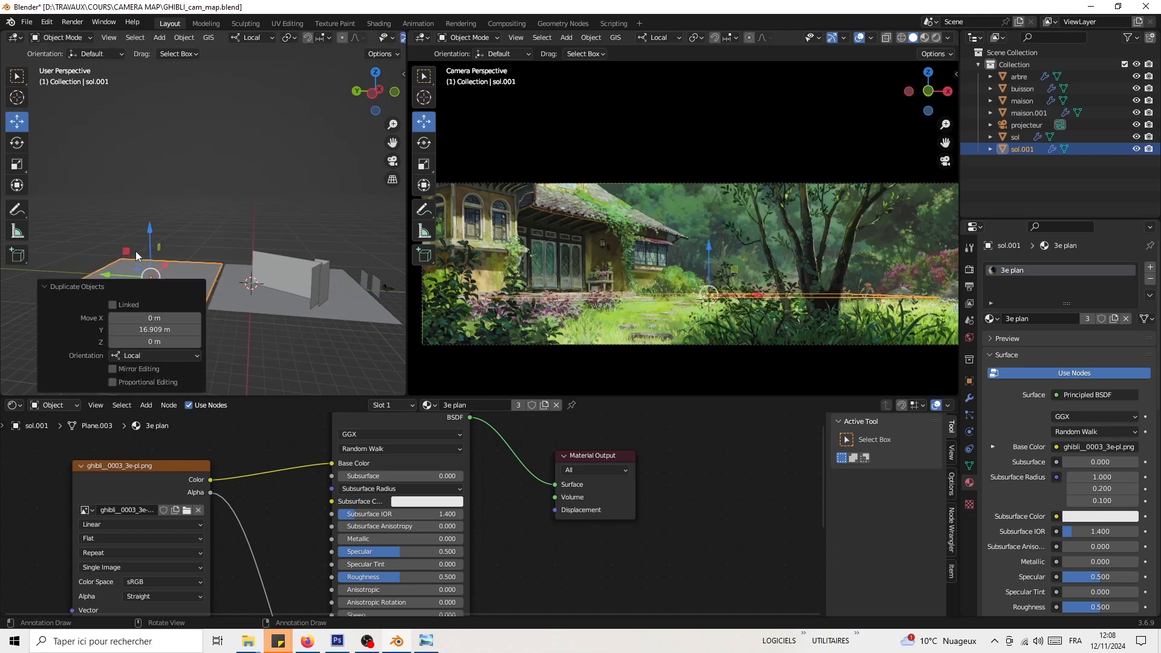
Step: Rotate the duplicated ground plane 90° about its local X axis and shift it about -1.62 m along its local Z axis
{"action": "middle_click_drag", "start_coordinate": [136, 252], "coordinate": [184, 213]}
{"action": "key", "text": "r"}
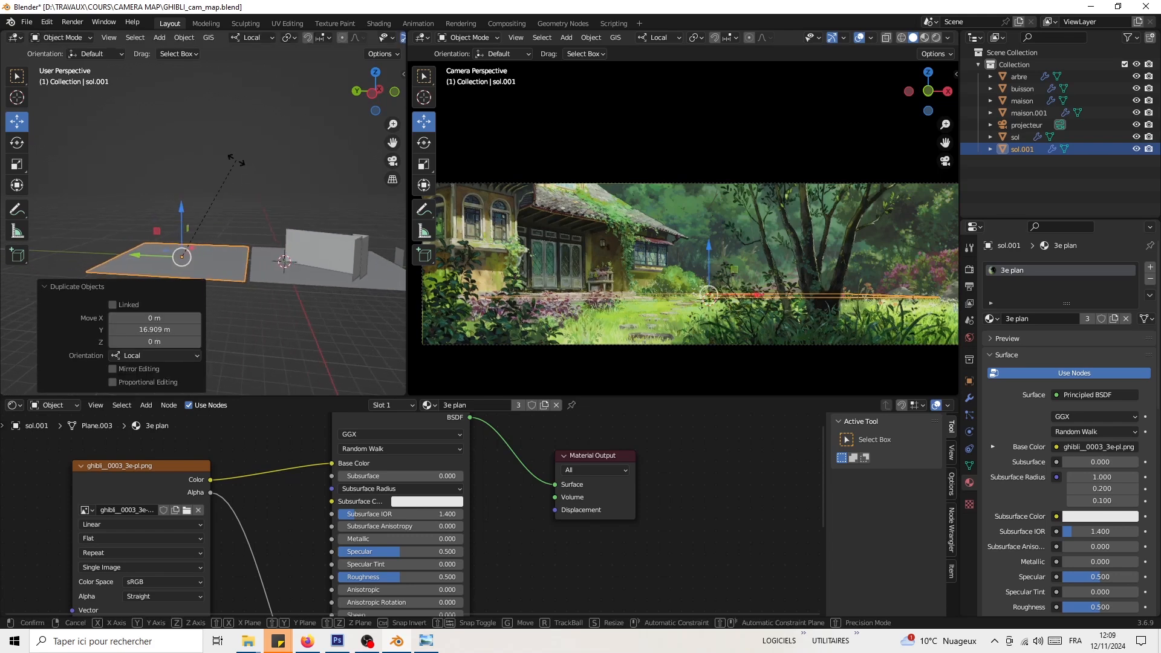
{"action": "key", "text": "y"}
{"action": "type", "text": "x"}
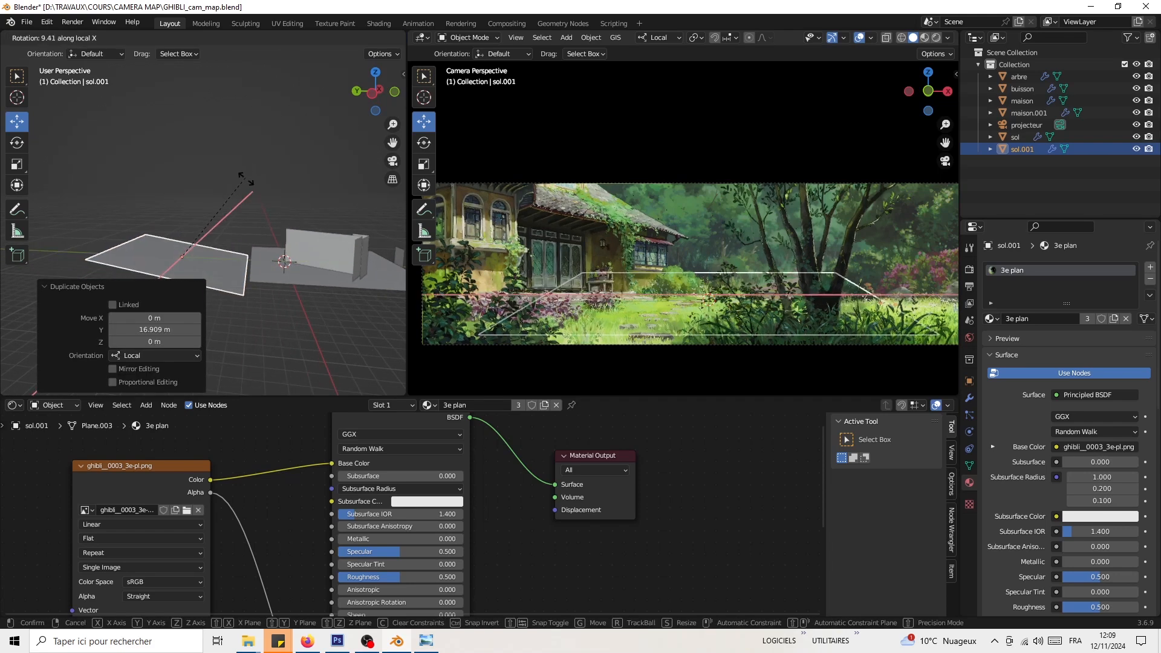
{"action": "type", "text": "90"}
{"action": "key", "text": "Return"}
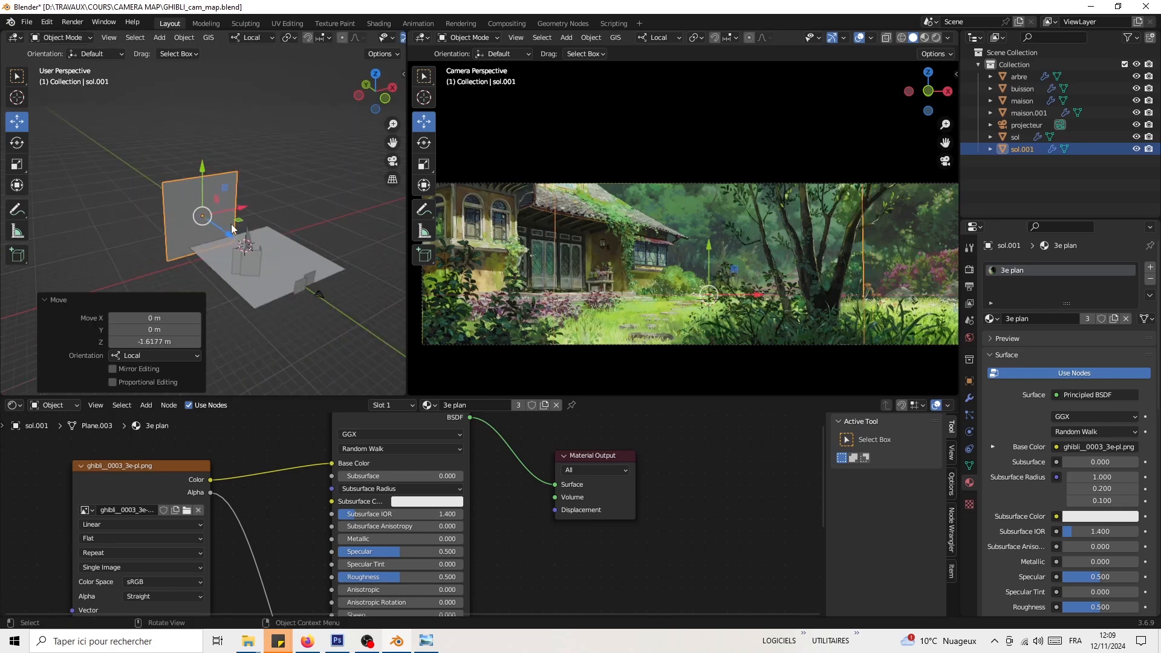
Step: Scale the upright background plane by about 2.78 along its local X axis and rename it fond
{"action": "middle_click_drag", "start_coordinate": [234, 227], "coordinate": [202, 209]}
{"action": "key", "text": "s"}
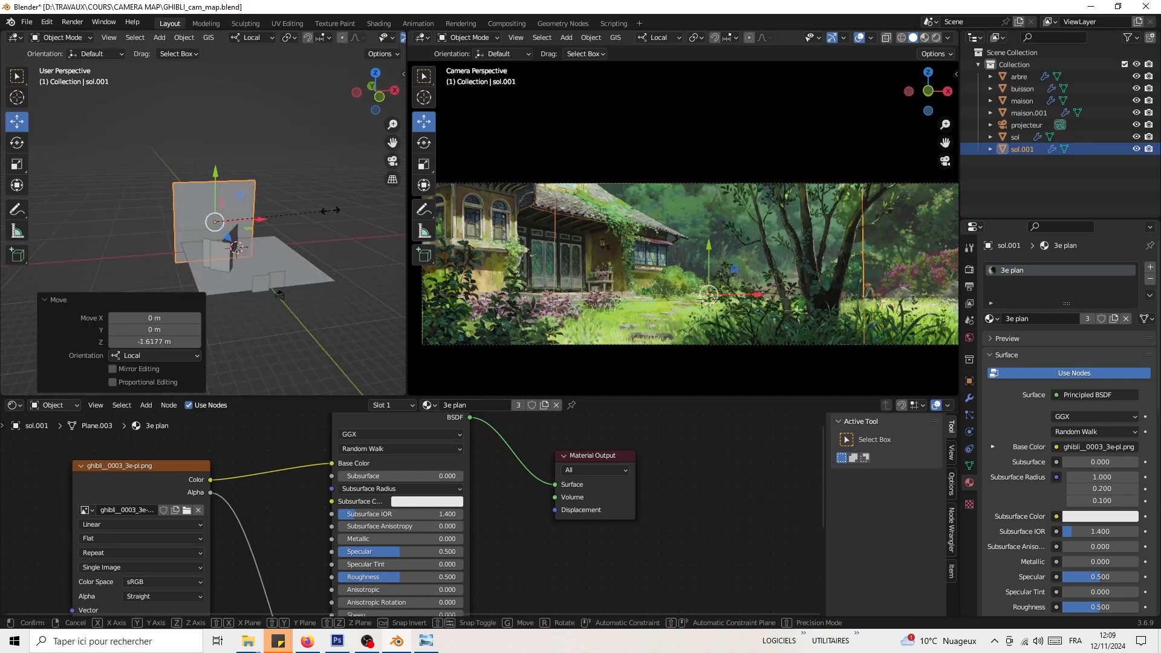
{"action": "key", "text": "x"}
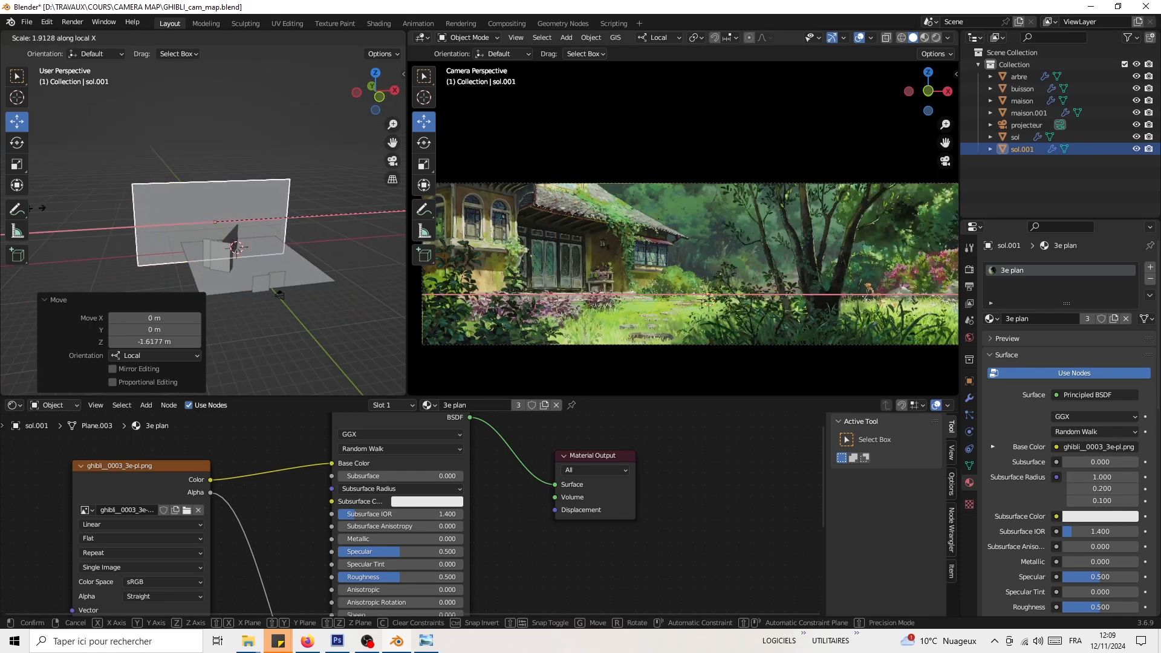
{"action": "left_click", "coordinate": [134, 211]}
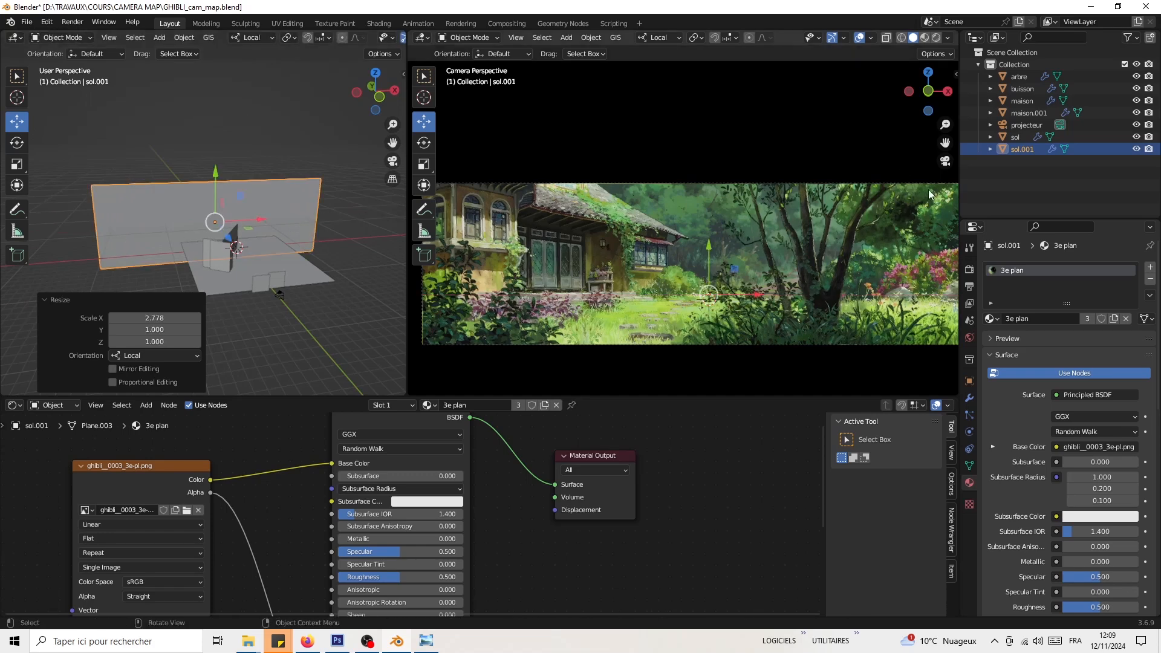
{"action": "mouse_move", "coordinate": [248, 198]}
{"action": "middle_mouse_down"}
{"action": "mouse_move", "coordinate": [234, 202]}
{"action": "mouse_move", "coordinate": [257, 183]}
{"action": "middle_mouse_up"}
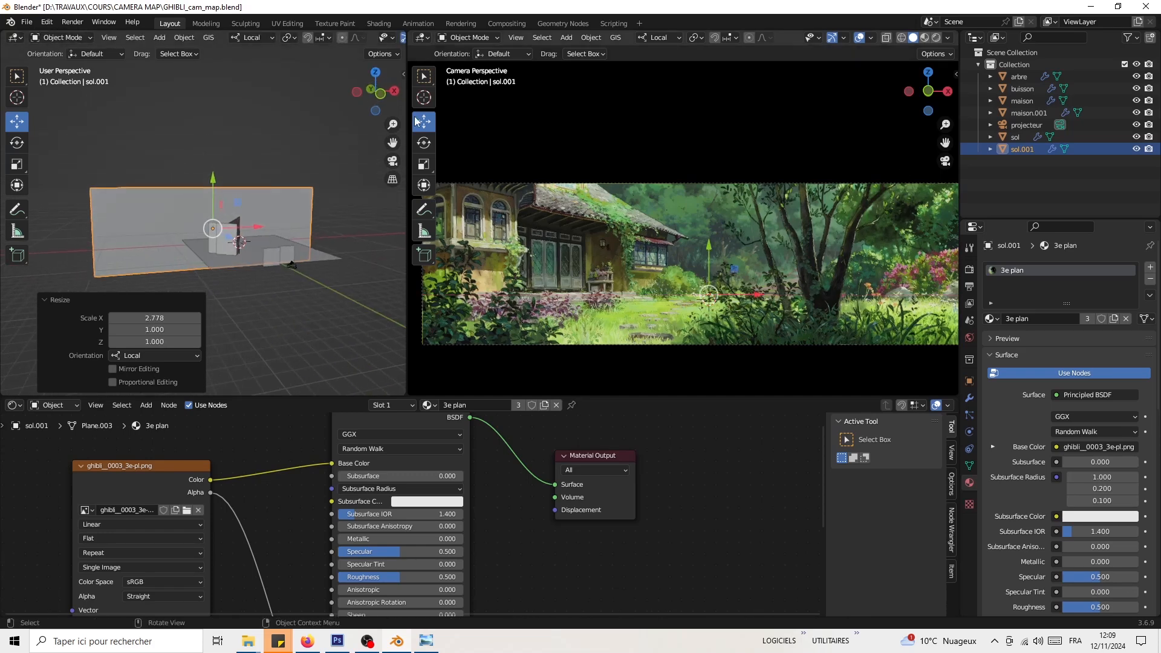
{"action": "double_click", "coordinate": [1022, 149]}
{"action": "type", "text": "fond"}
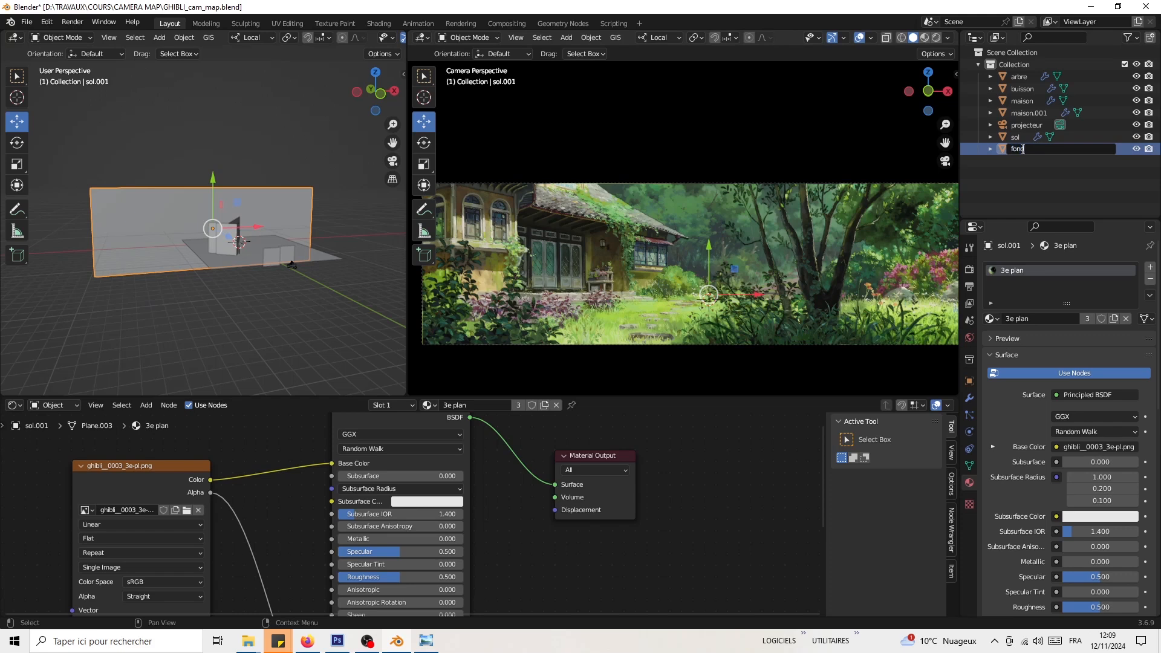
{"action": "key", "text": "Return"}
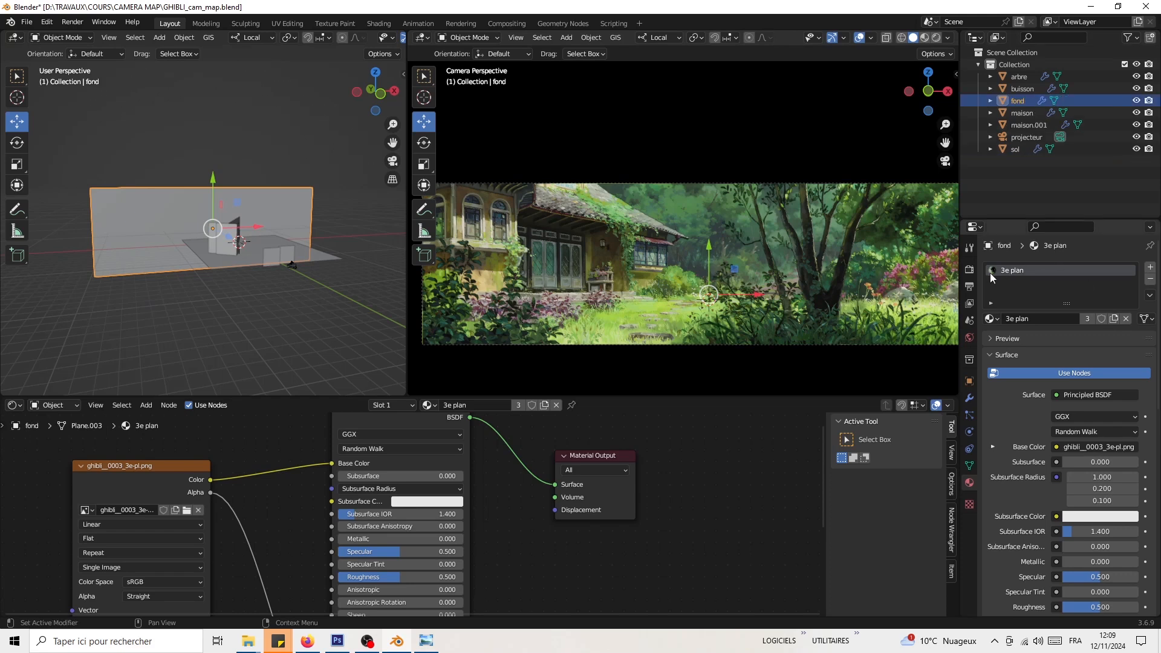
Step: Make the fond plane's 3e plan material a separate copy and name it 4e plan
{"action": "left_click", "coordinate": [970, 398]}
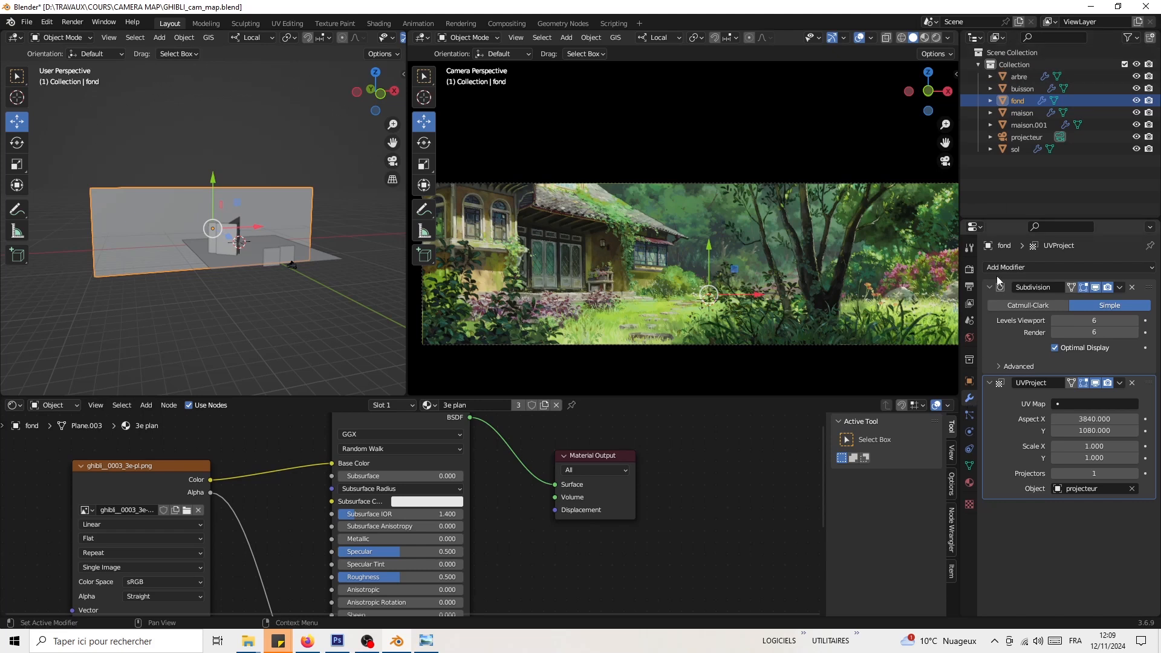
{"action": "left_click", "coordinate": [970, 482]}
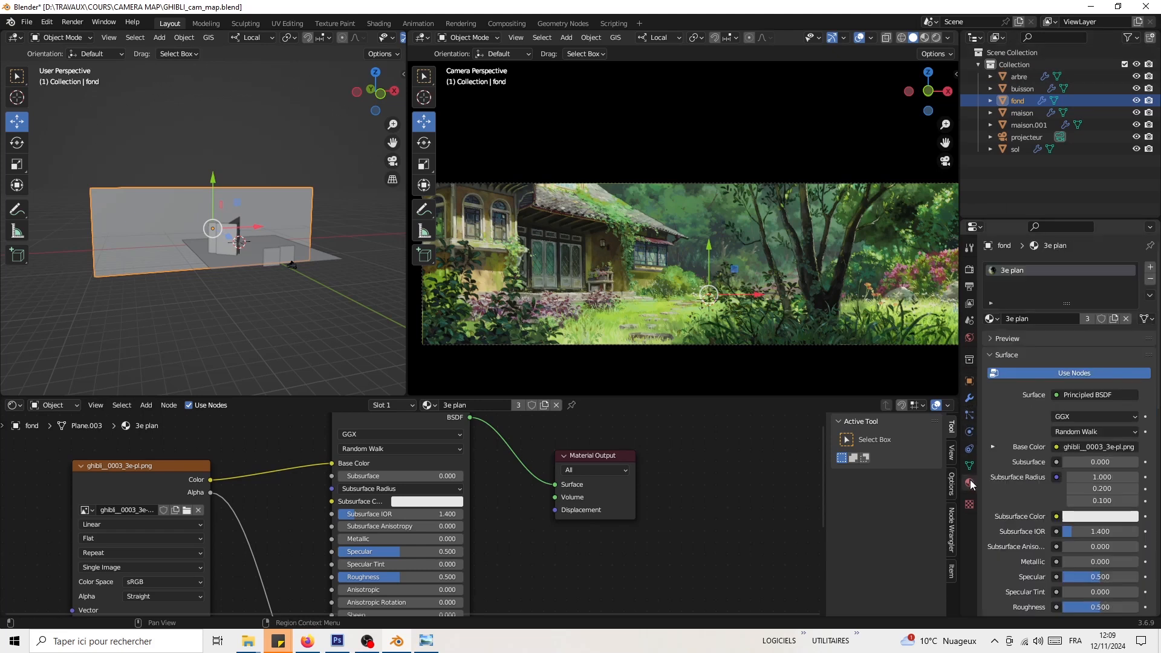
{"action": "left_click", "coordinate": [1115, 319]}
{"action": "left_click", "coordinate": [1033, 319]}
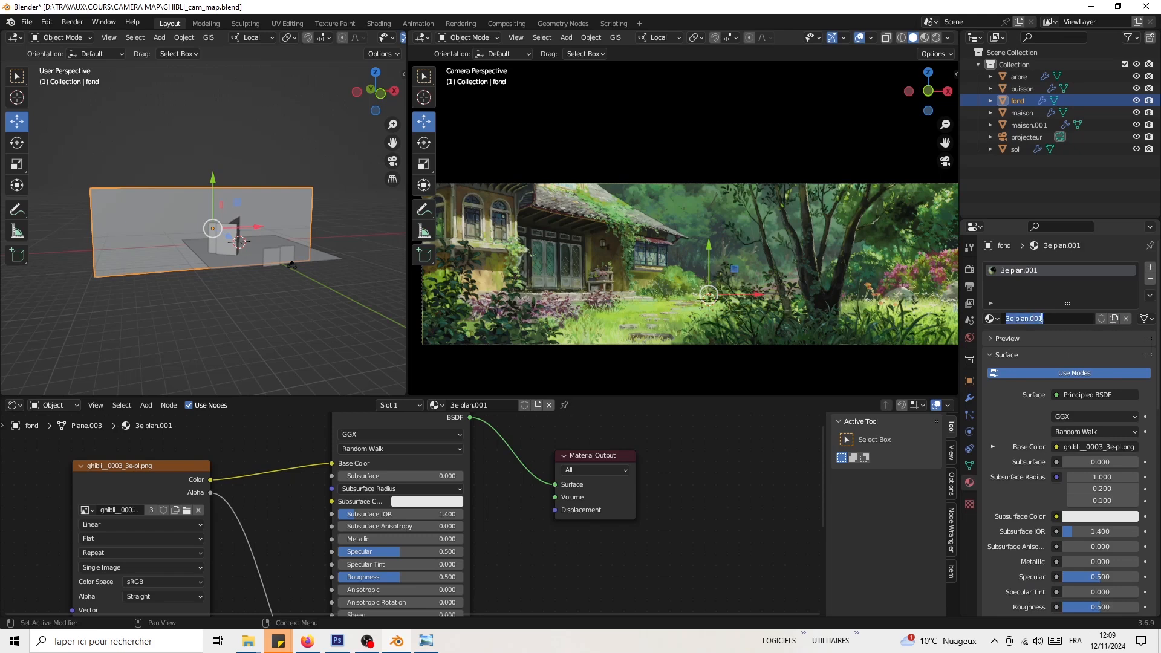
{"action": "left_click", "coordinate": [1009, 317]}
{"action": "key", "text": "Return"}
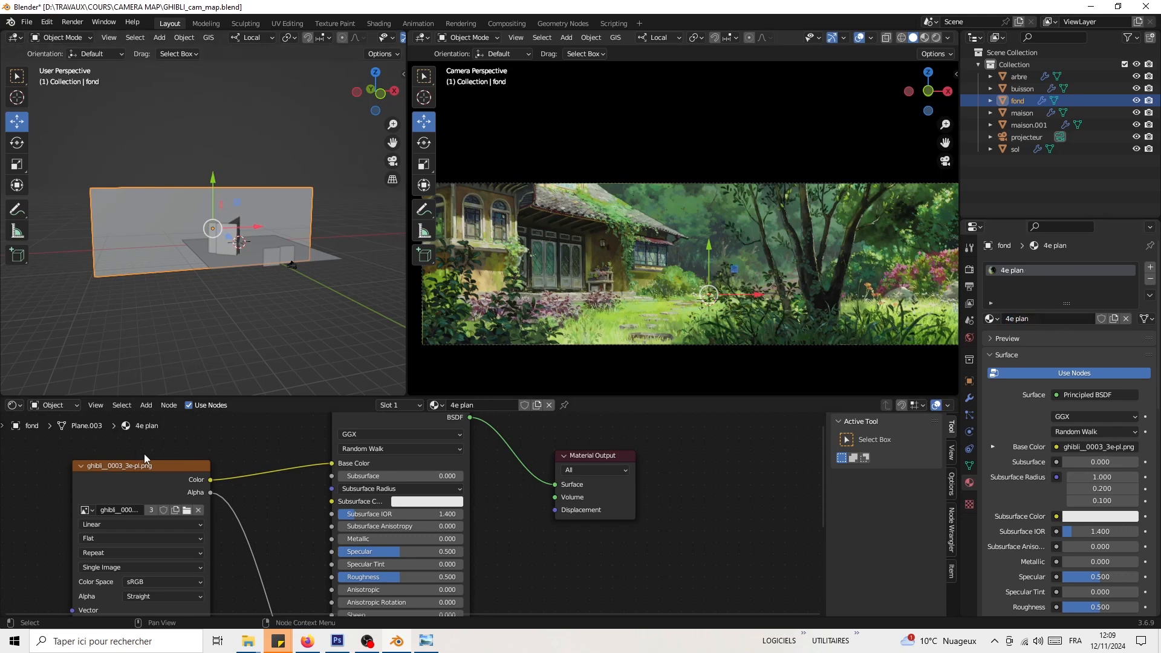
Step: Replace the 4e plan material's image texture with ghibli__0004_4e-plan.png and check the background projection from other angles
{"action": "left_click", "coordinate": [187, 510]}
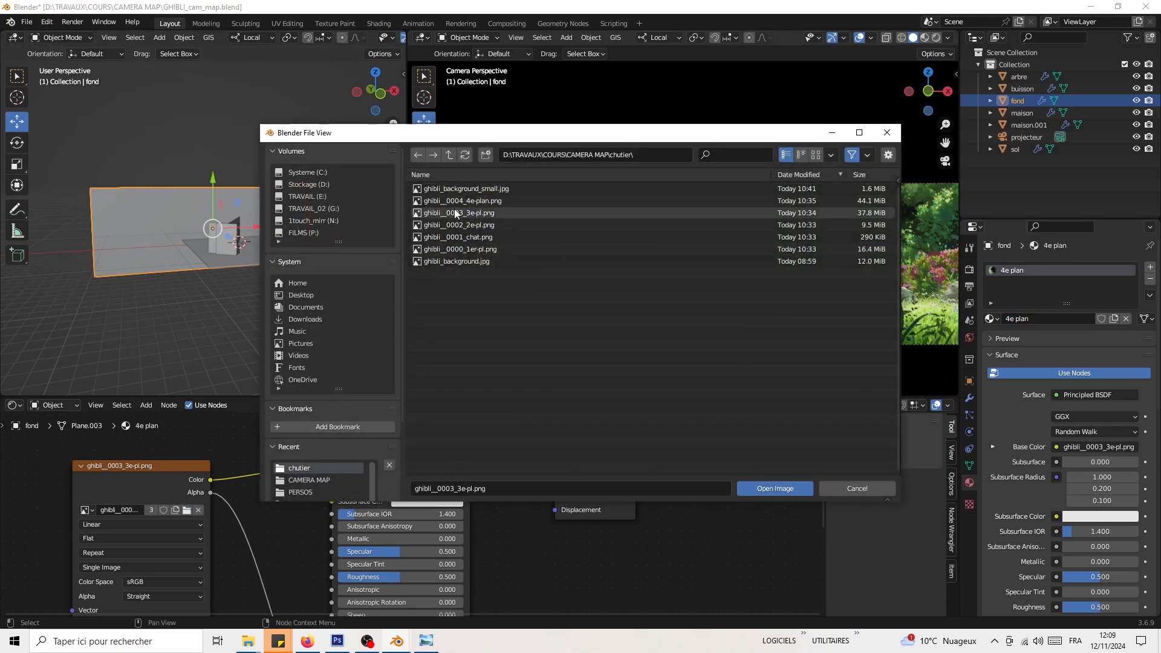
{"action": "left_click", "coordinate": [492, 201]}
{"action": "left_click", "coordinate": [771, 488]}
{"action": "middle_click_drag", "start_coordinate": [671, 203], "coordinate": [645, 233]}
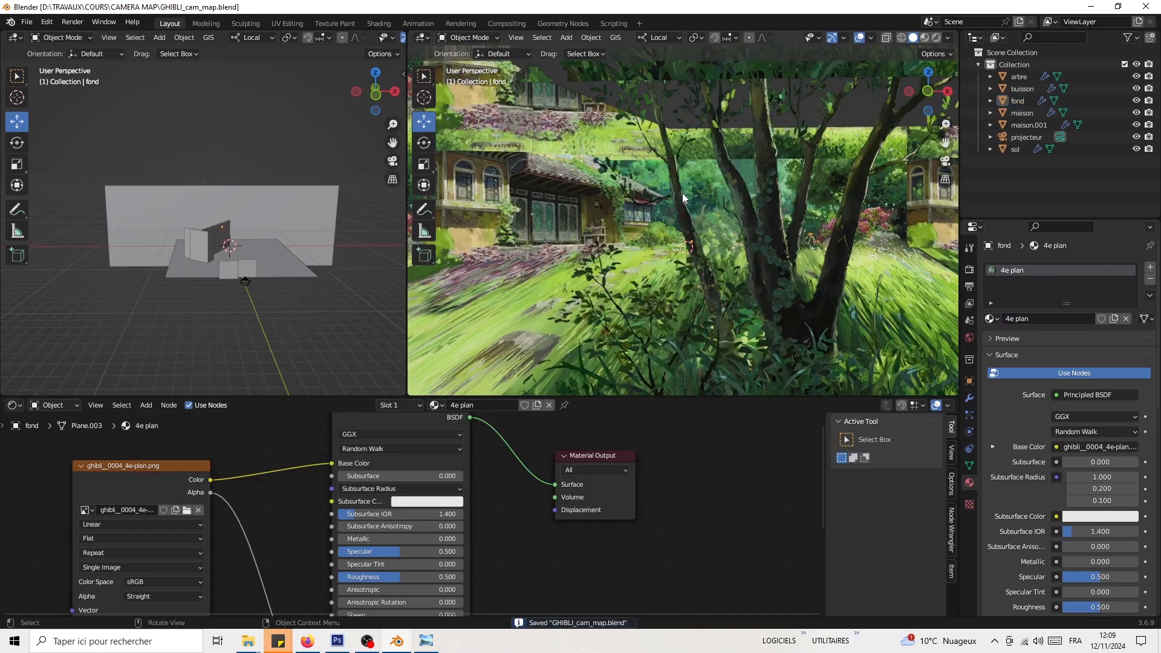
{"action": "scroll", "coordinate": [682, 193], "scroll_direction": "down", "scroll_amount": 4}
{"action": "middle_click_drag", "start_coordinate": [687, 247], "coordinate": [723, 237]}
{"action": "key", "text": "KP_0"}
{"action": "middle_click_drag", "start_coordinate": [182, 154], "coordinate": [155, 165], "text": "shift"}
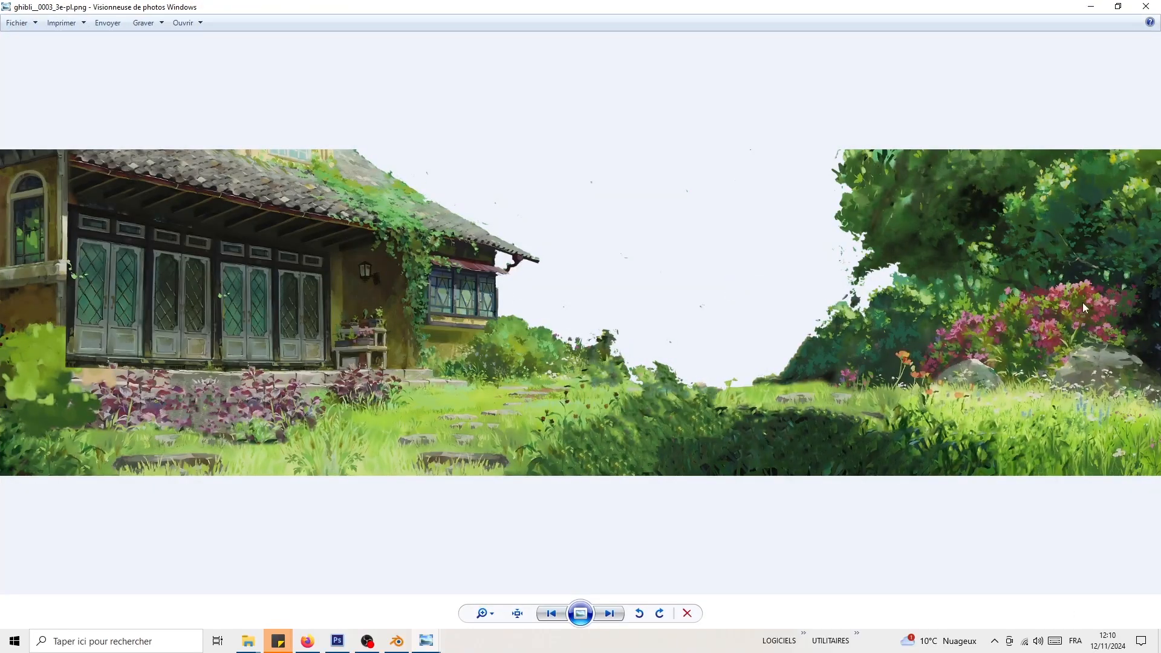
Step: Close the 3e-pl reference image, then add a mesh plane and move it about 4.86 m along its local X axis
{"action": "left_click", "coordinate": [1118, 6]}
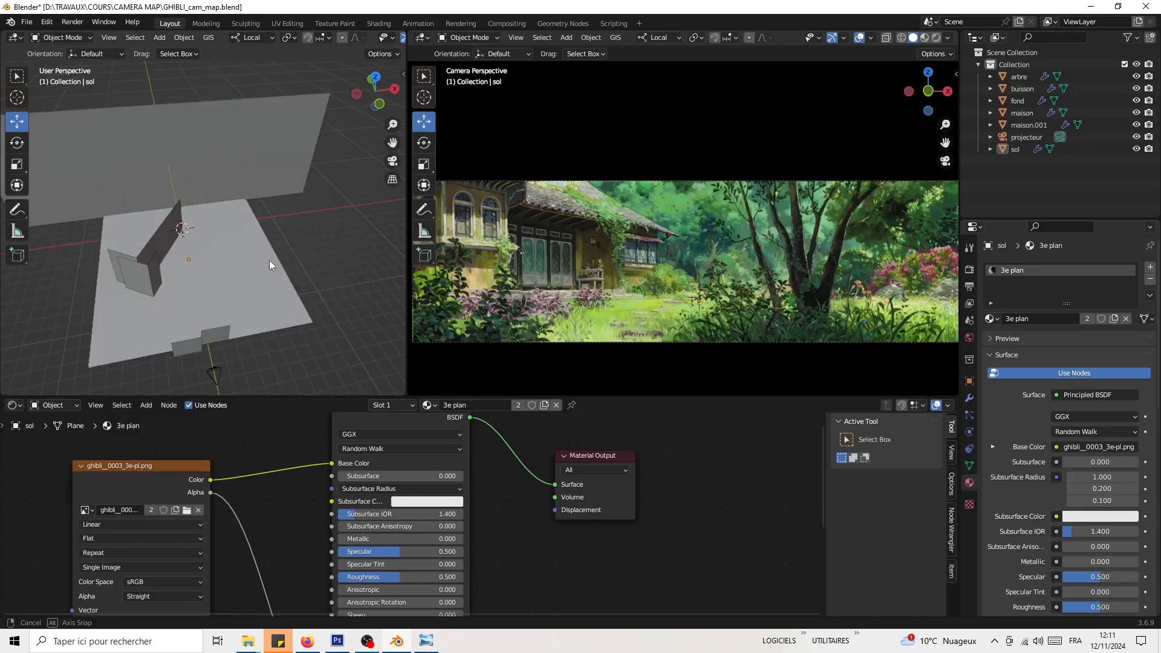
{"action": "middle_click_drag", "start_coordinate": [270, 261], "coordinate": [243, 212]}
{"action": "left_click", "coordinate": [242, 212]}
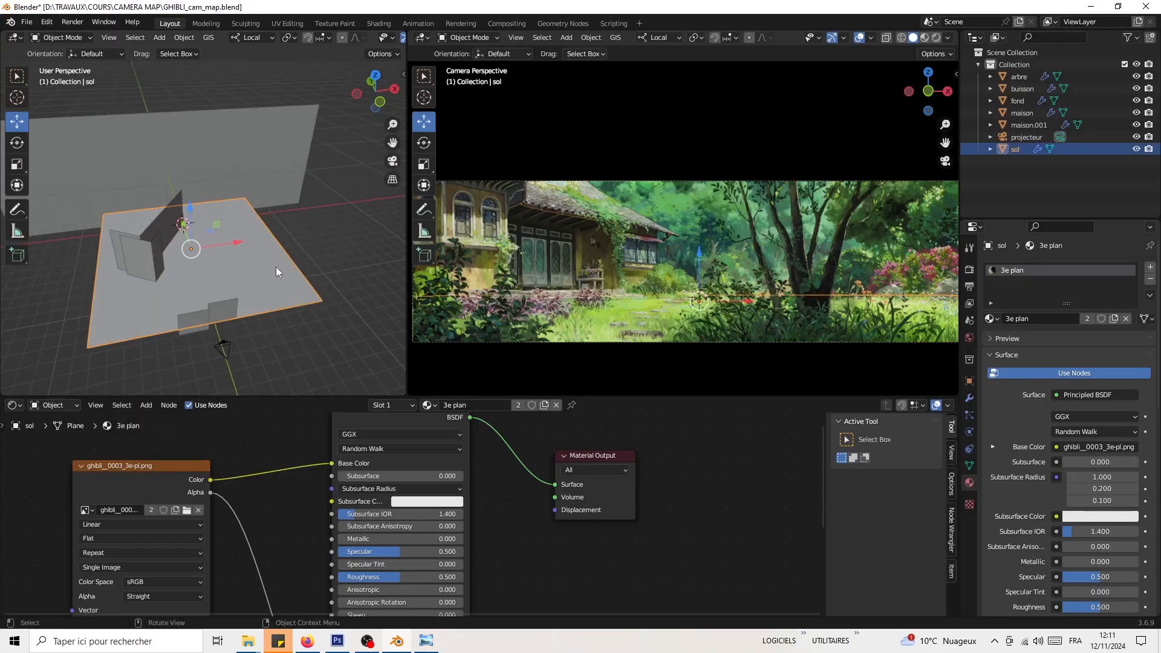
{"action": "middle_click_drag", "start_coordinate": [166, 263], "coordinate": [236, 271], "text": "ctrl"}
{"action": "key", "text": "shift+a"}
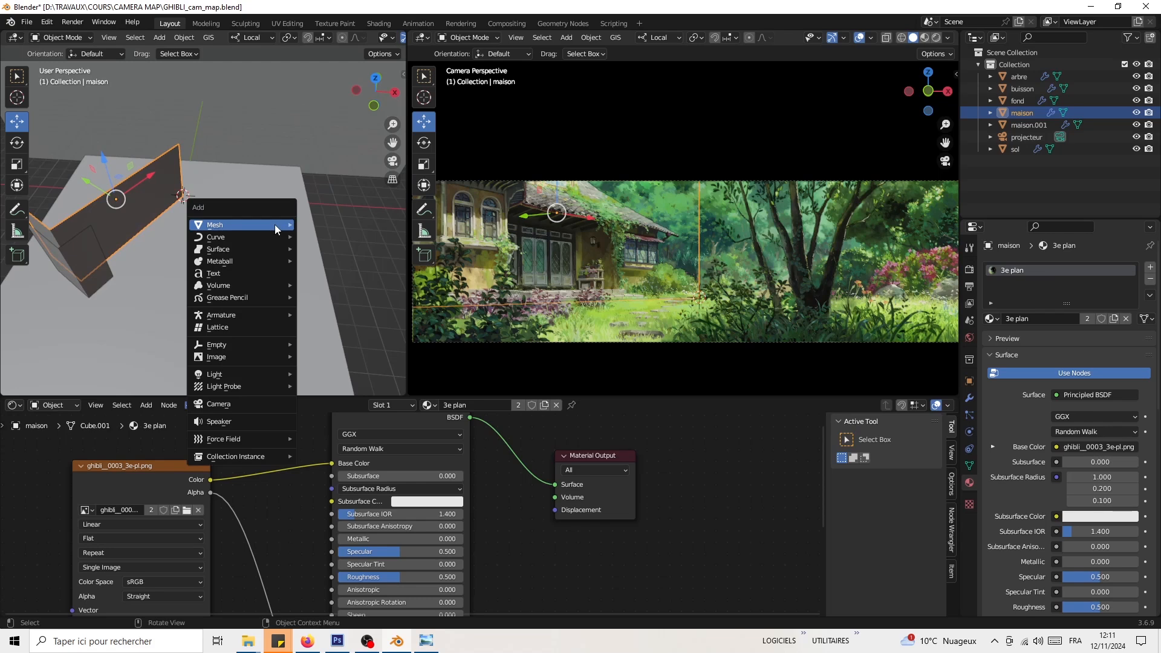
{"action": "mouse_move", "coordinate": [274, 226]}
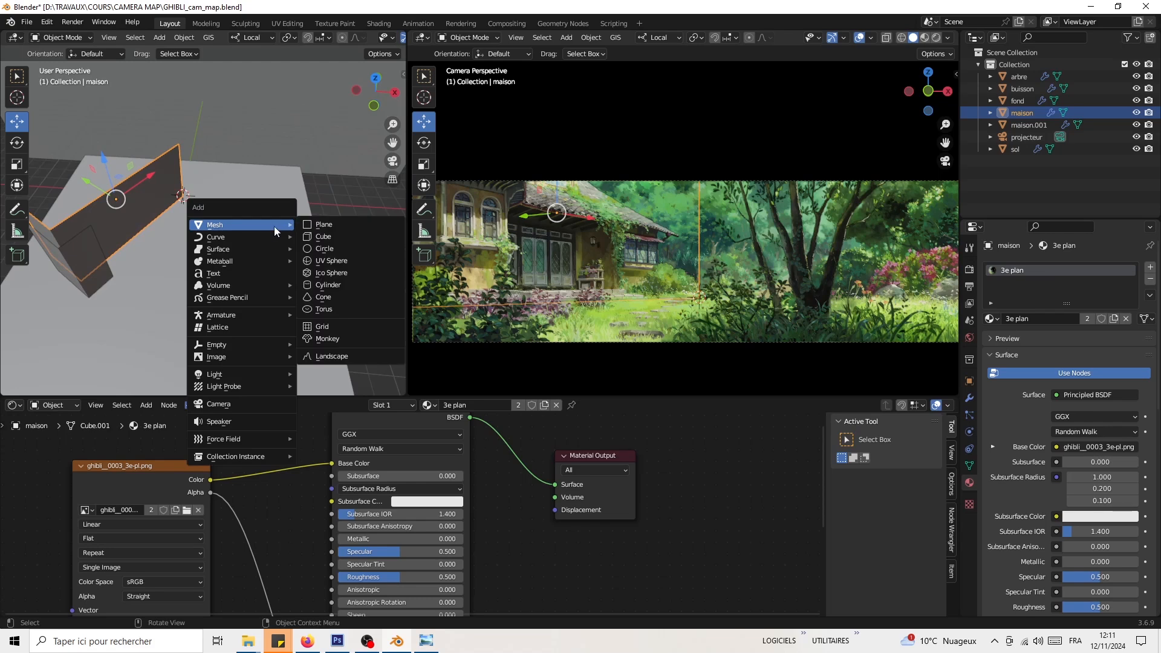
{"action": "left_click", "coordinate": [325, 225]}
{"action": "left_click_drag", "start_coordinate": [226, 201], "coordinate": [300, 200]}
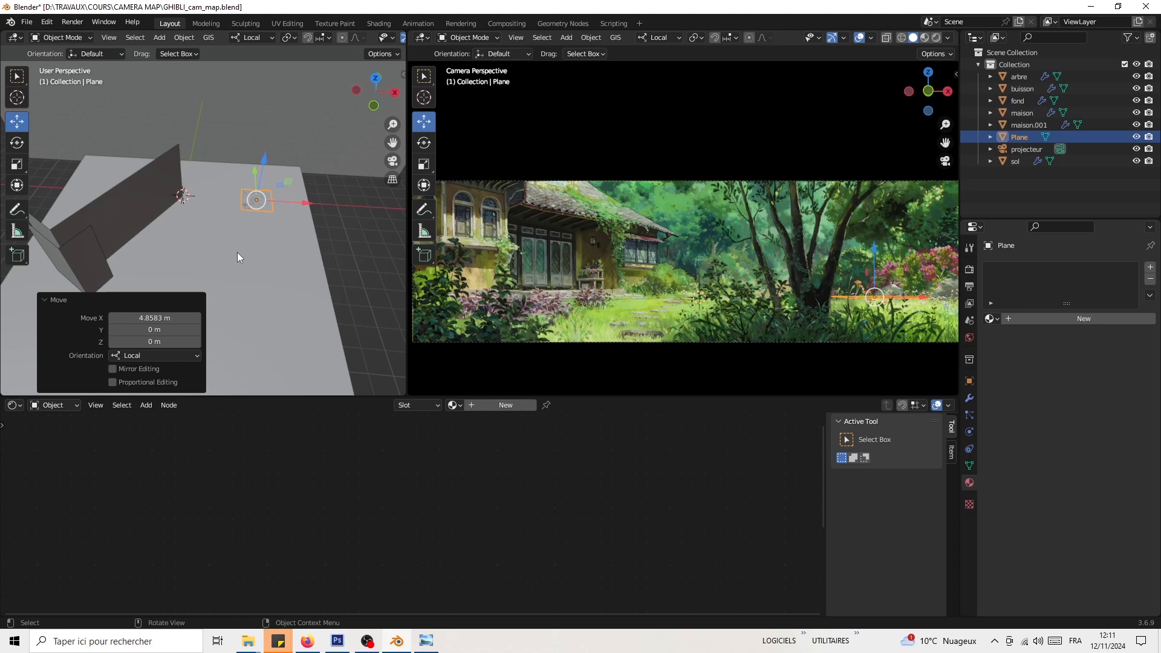
Step: Shift the new plane about -0.97 m along its local Y axis and rotate it 91.5° about local X
{"action": "scroll", "coordinate": [241, 238], "scroll_direction": "up", "scroll_amount": 3}
{"action": "middle_click_drag", "start_coordinate": [242, 238], "coordinate": [224, 209]}
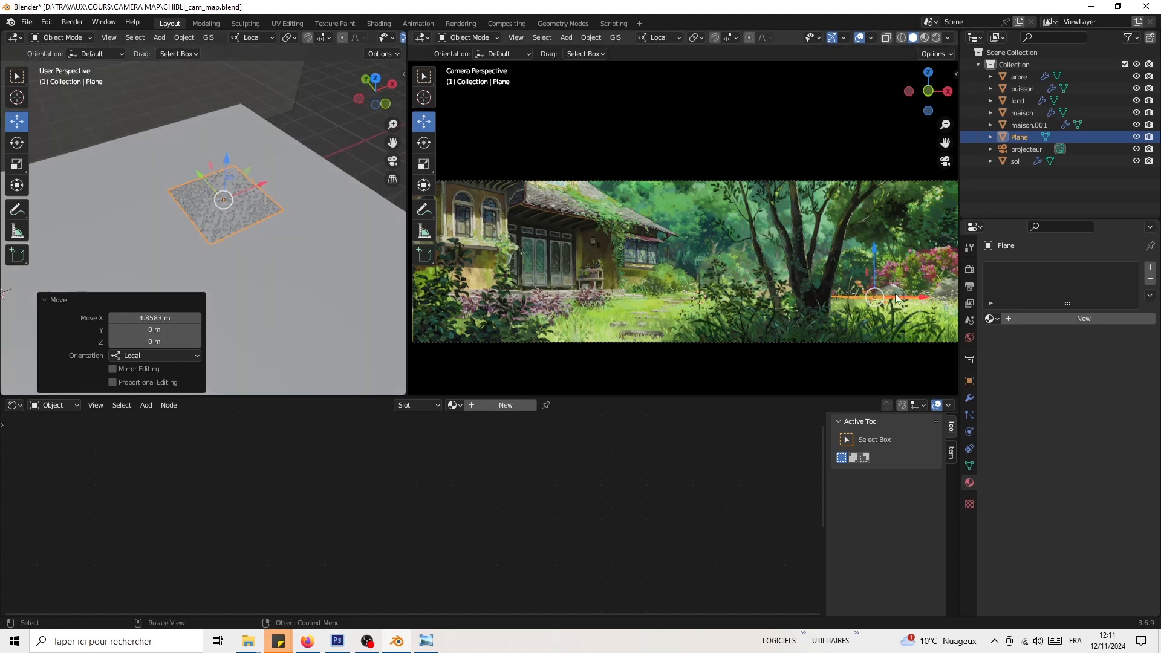
{"action": "middle_click_drag", "start_coordinate": [387, 242], "coordinate": [252, 193]}
{"action": "left_click_drag", "start_coordinate": [255, 226], "coordinate": [342, 228]}
{"action": "middle_click_drag", "start_coordinate": [342, 227], "coordinate": [341, 224]}
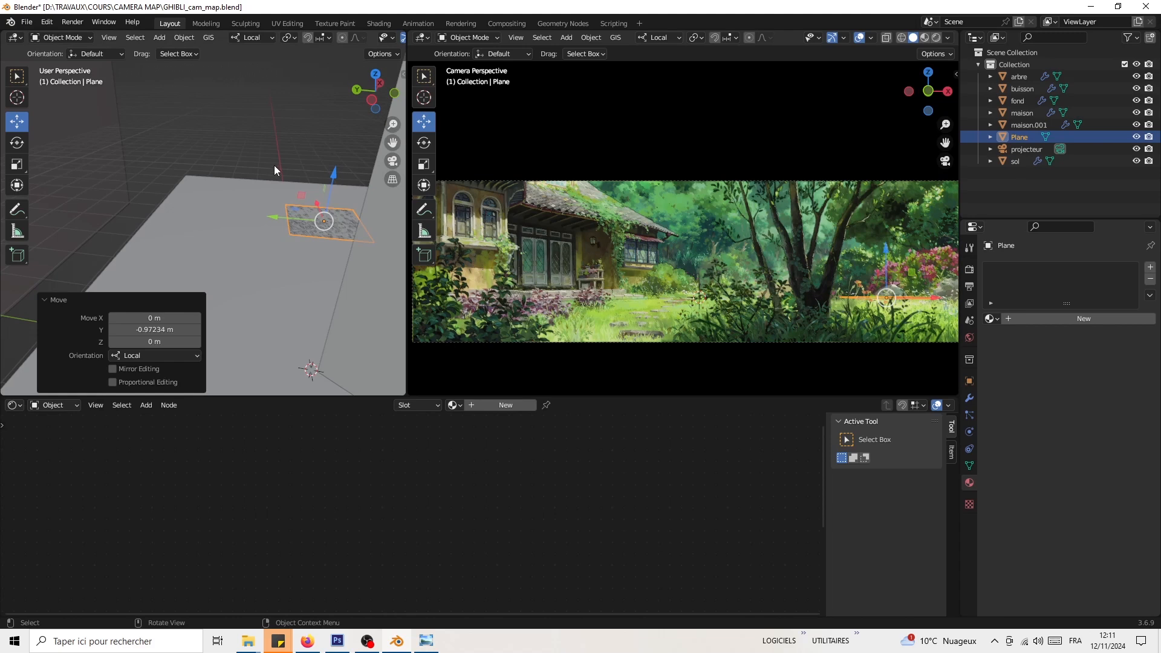
{"action": "key", "text": "r"}
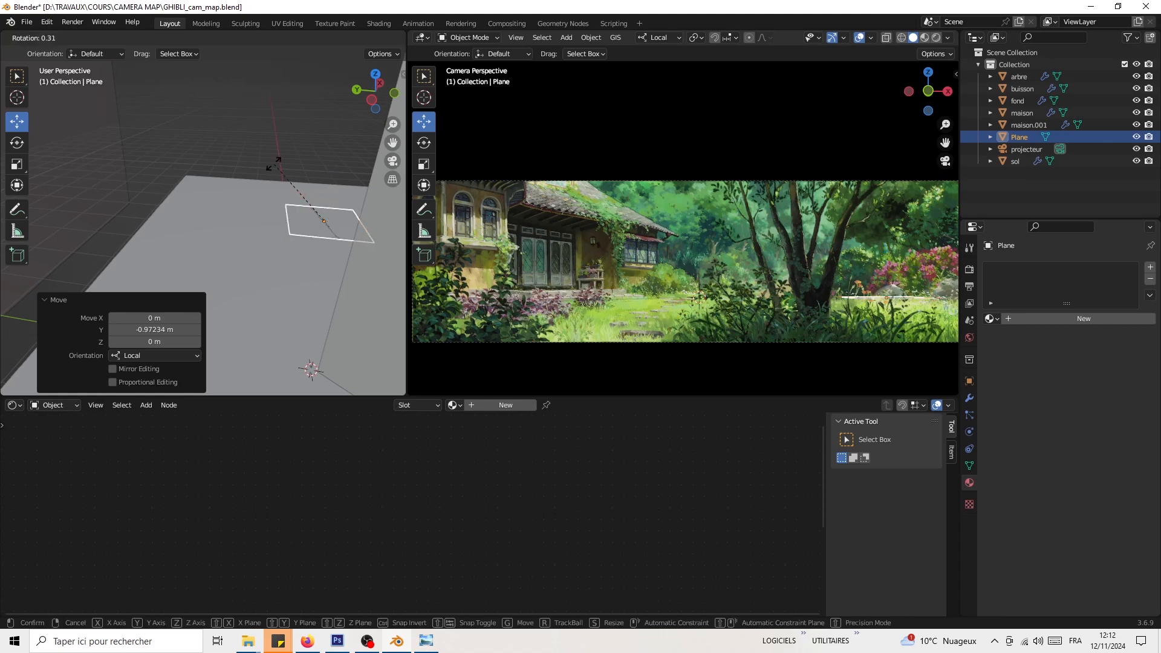
{"action": "key", "text": "y"}
{"action": "key", "text": "x"}
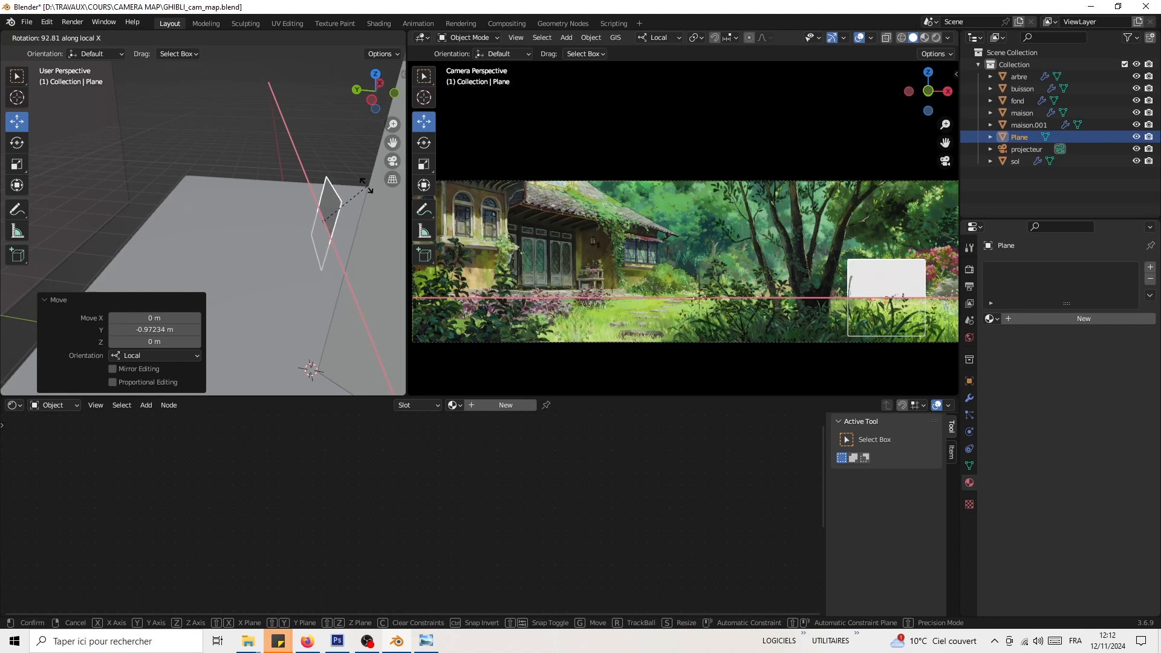
{"action": "left_click", "coordinate": [365, 187]}
Step: Raise the upright plane about 1.8 m, scale it by about 2.1, and position it over the trees and flowers behind arbre
{"action": "middle_click_drag", "start_coordinate": [366, 186], "coordinate": [263, 231]}
{"action": "key", "text": "g"}
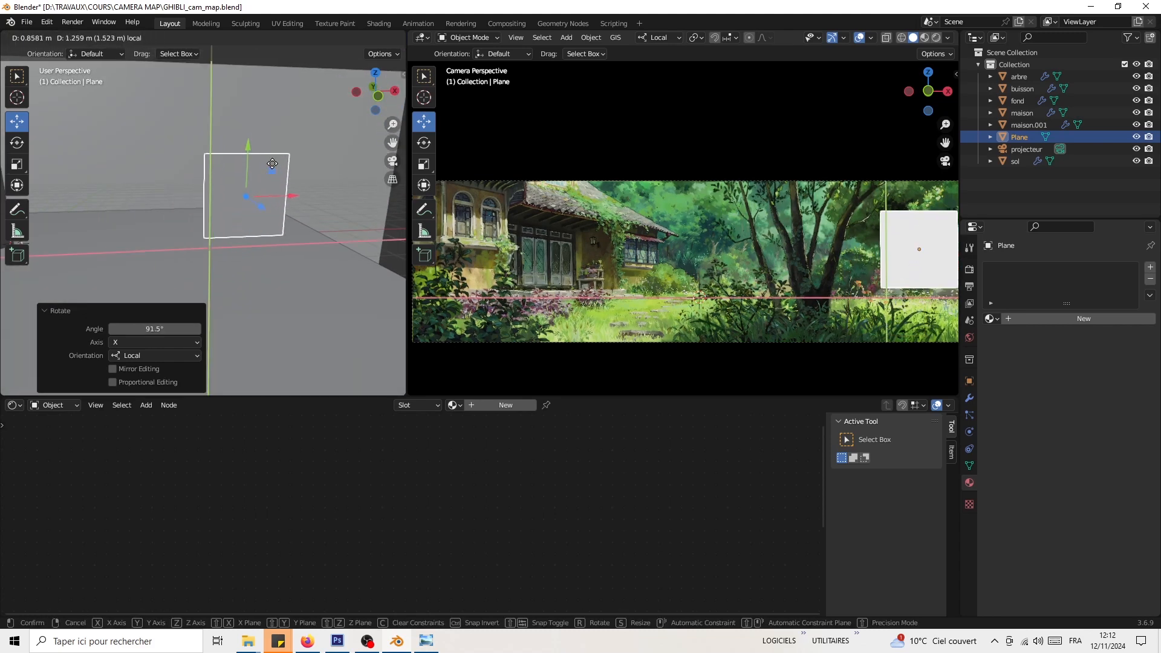
{"action": "left_click", "coordinate": [274, 156]}
{"action": "key", "text": "s"}
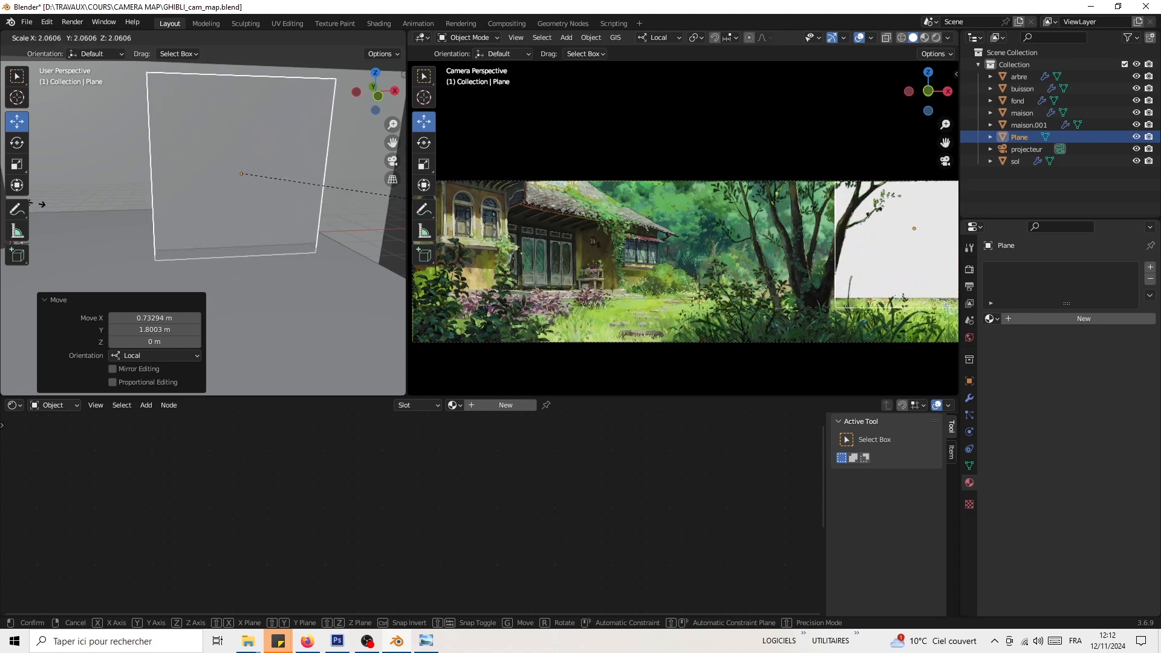
{"action": "left_click", "coordinate": [31, 205]}
{"action": "left_click_drag", "start_coordinate": [243, 130], "coordinate": [243, 118]}
{"action": "left_click_drag", "start_coordinate": [274, 161], "coordinate": [245, 158]}
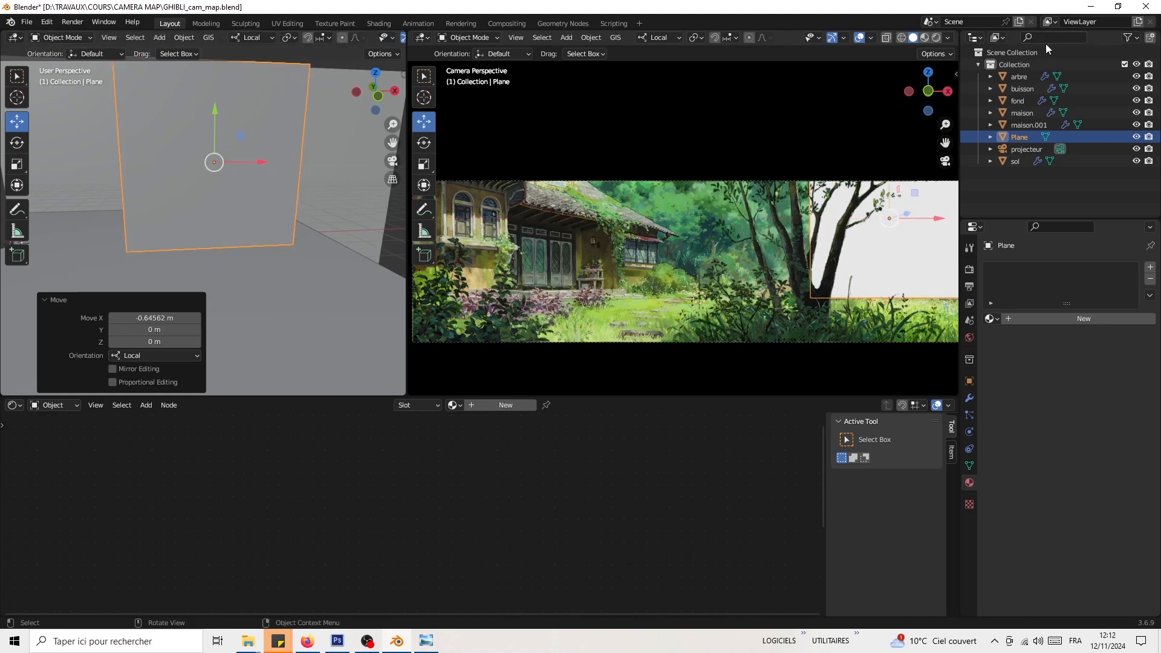
Step: Hide arbre, then widen the upright plane by about 1.3 along local X and shift it about -0.55 m along that axis
{"action": "left_click", "coordinate": [1137, 77]}
{"action": "middle_click_drag", "start_coordinate": [194, 210], "coordinate": [258, 200]}
{"action": "left_click_drag", "start_coordinate": [309, 209], "coordinate": [339, 209]}
{"action": "key", "text": "ctrl+z"}
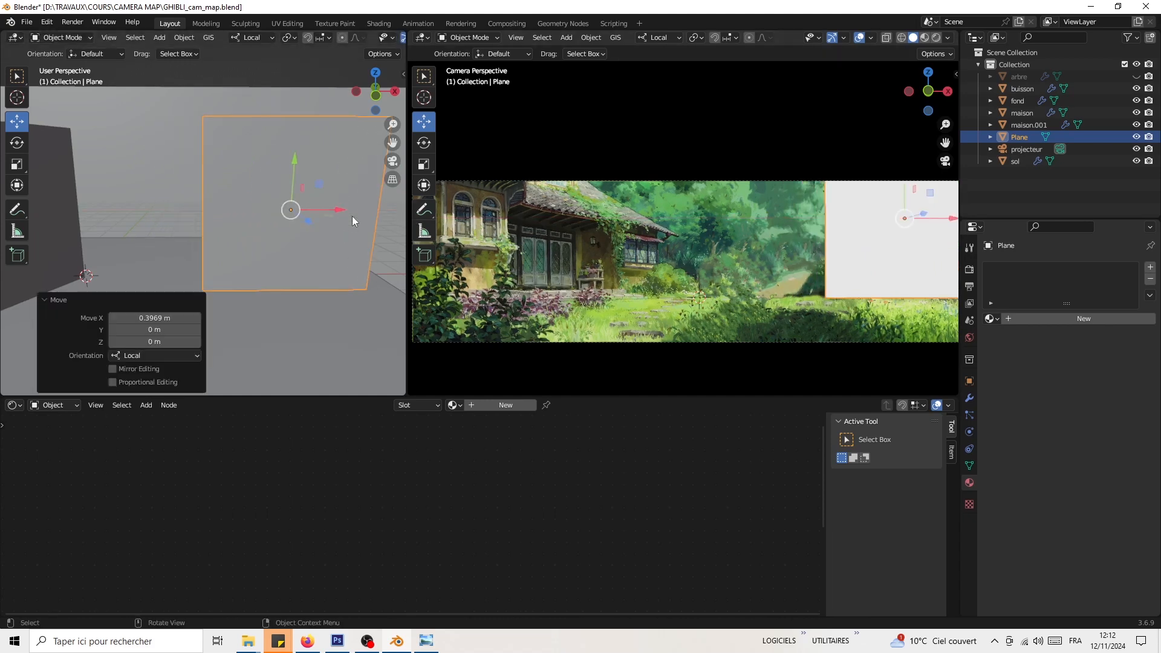
{"action": "key", "text": "s"}
{"action": "key", "text": "x"}
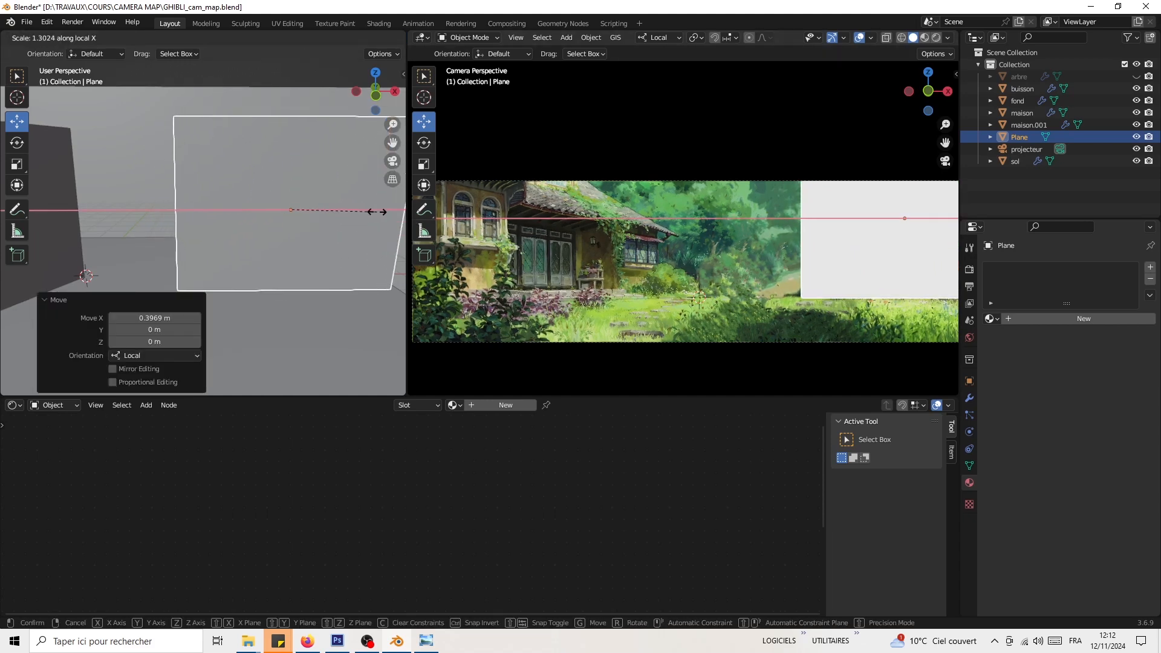
{"action": "left_click", "coordinate": [379, 211]}
{"action": "left_click_drag", "start_coordinate": [321, 210], "coordinate": [298, 208]}
Step: Tilt the upright plane by about -11° around its local X axis
{"action": "middle_click_drag", "start_coordinate": [314, 241], "coordinate": [319, 191]}
{"action": "key", "text": "r"}
{"action": "key", "text": "y"}
{"action": "key", "text": "x"}
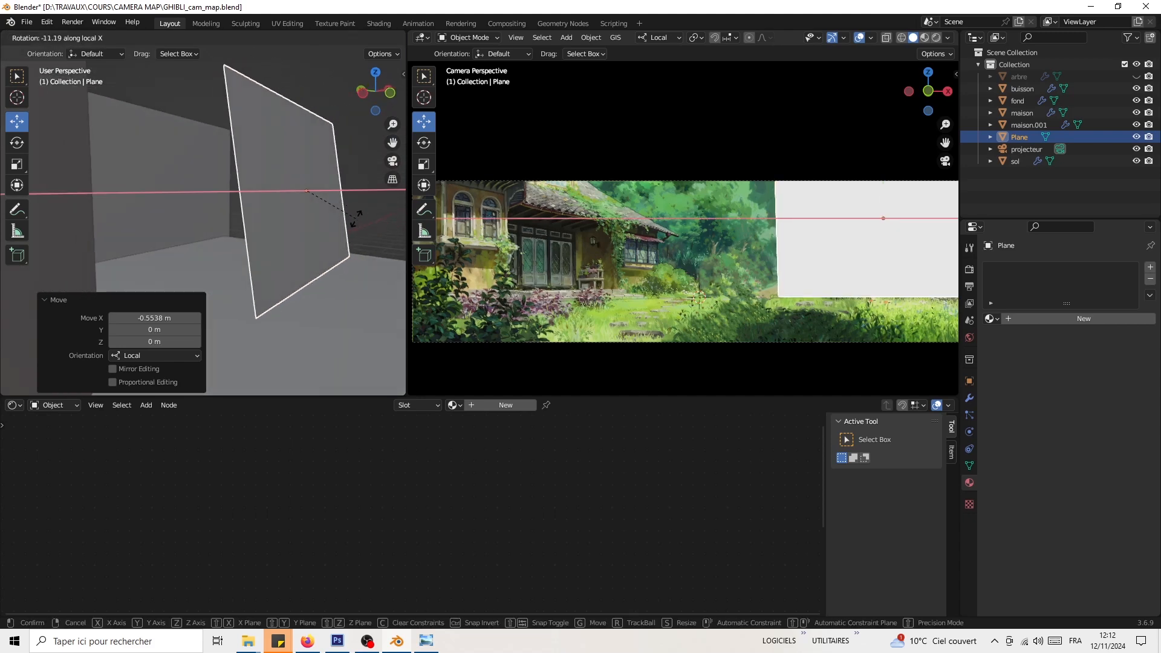
{"action": "left_click", "coordinate": [356, 221]}
{"action": "middle_click_drag", "start_coordinate": [369, 300], "coordinate": [263, 237]}
{"action": "middle_click_drag", "start_coordinate": [319, 290], "coordinate": [320, 293]}
Step: Subdivide the new plane's mesh with 10 cuts
{"action": "key", "text": "Tab"}
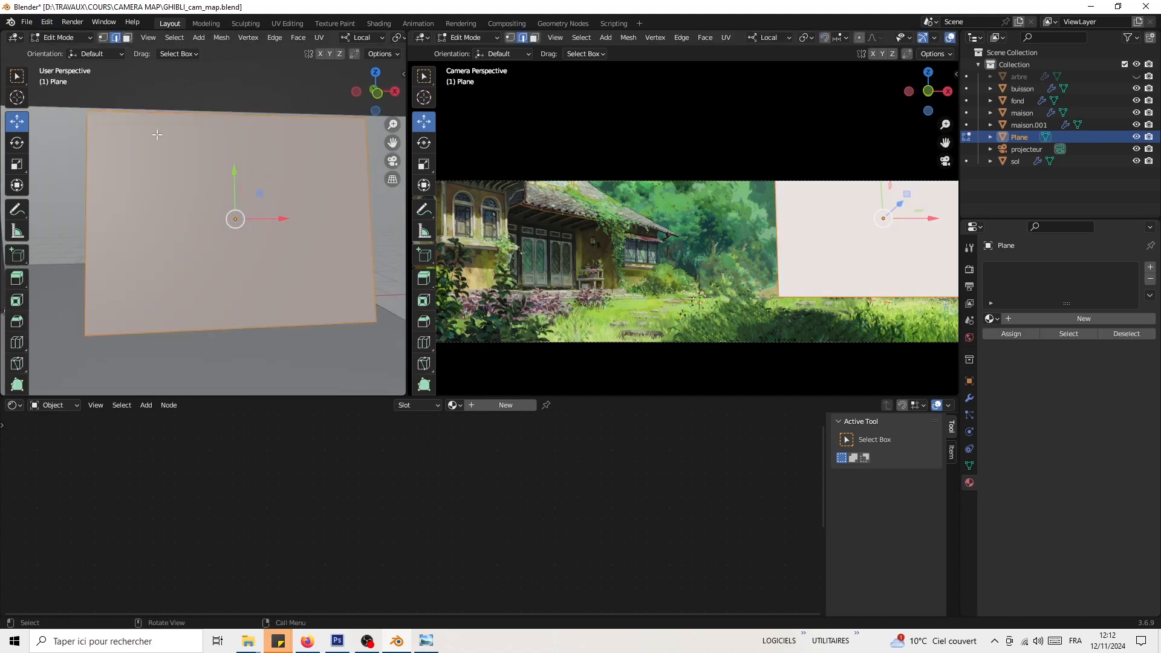
{"action": "right_click", "coordinate": [132, 147]}
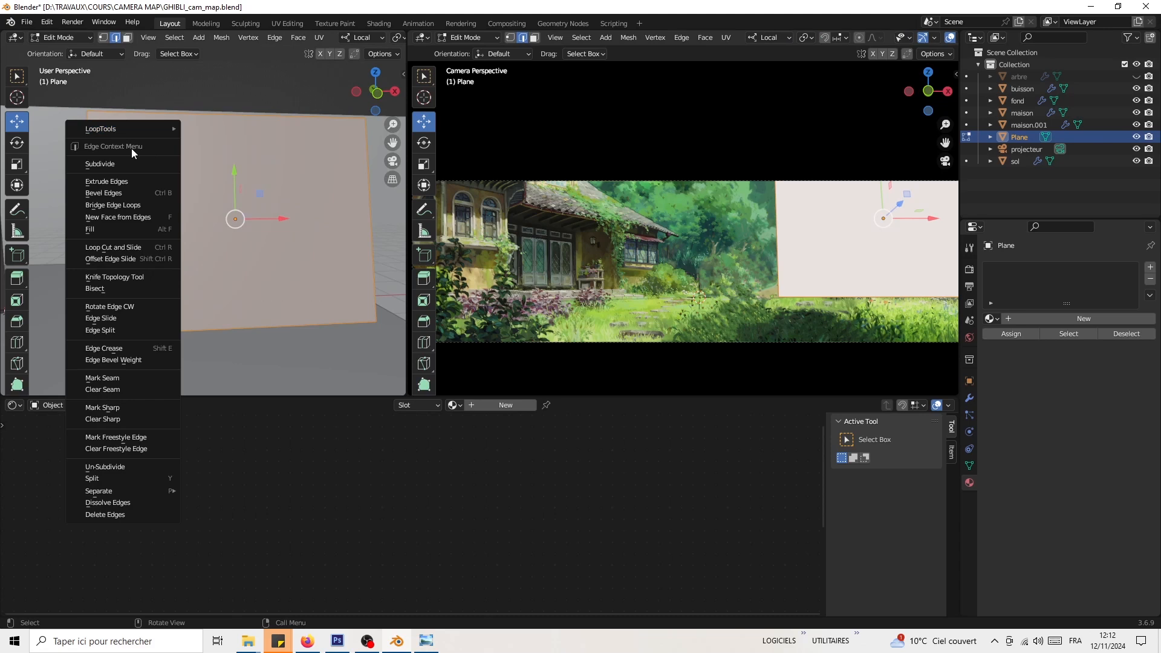
{"action": "left_click", "coordinate": [124, 158]}
{"action": "left_click_drag", "start_coordinate": [164, 295], "coordinate": [215, 295]}
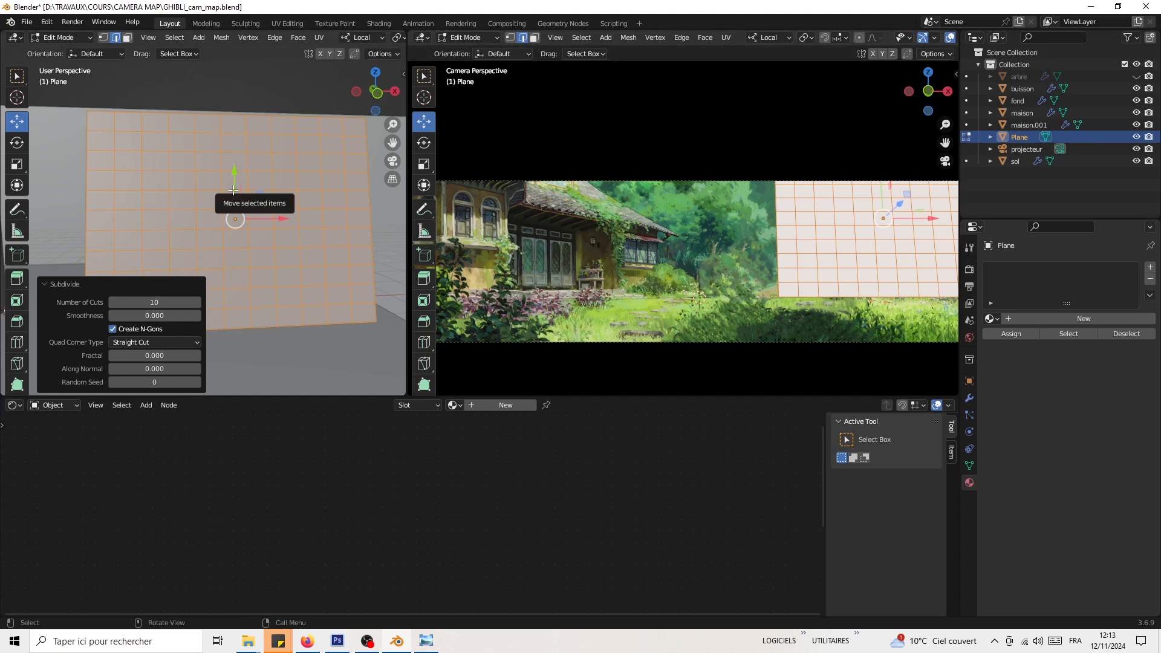
{"action": "key", "text": "Tab"}
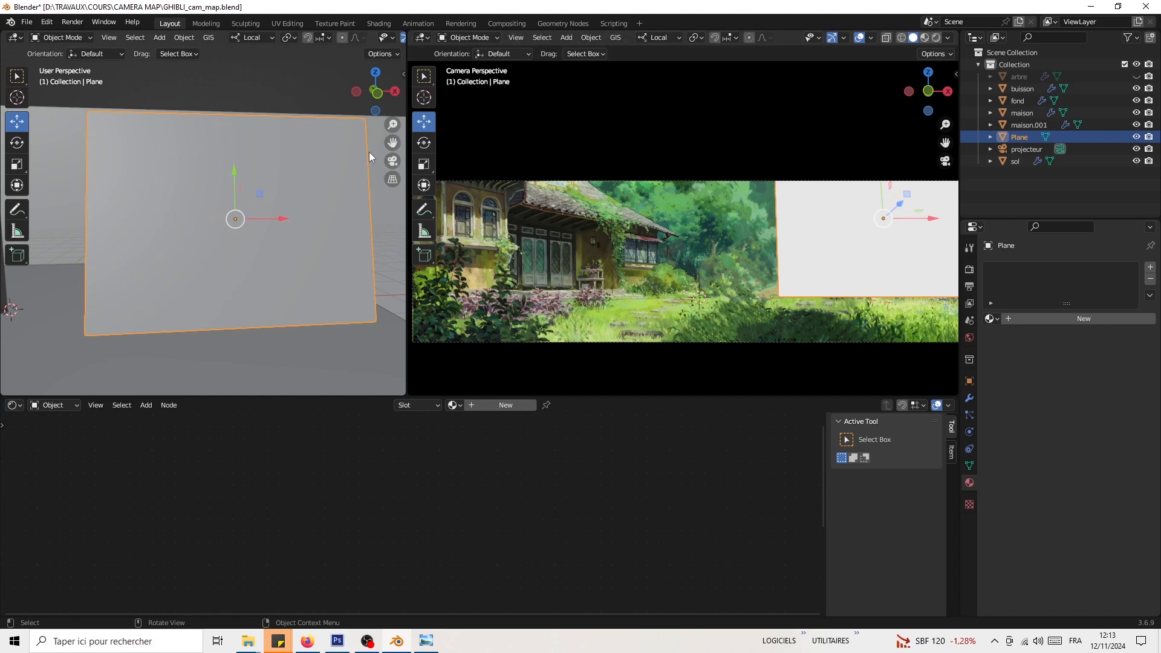
Step: Shift the subdivided plane about -0.08 m along its local Y axis and add a Multiresolution modifier to it
{"action": "left_click_drag", "start_coordinate": [407, 242], "coordinate": [383, 243]}
{"action": "middle_click_drag", "start_coordinate": [55, 242], "coordinate": [110, 177]}
{"action": "left_click_drag", "start_coordinate": [290, 158], "coordinate": [291, 163]}
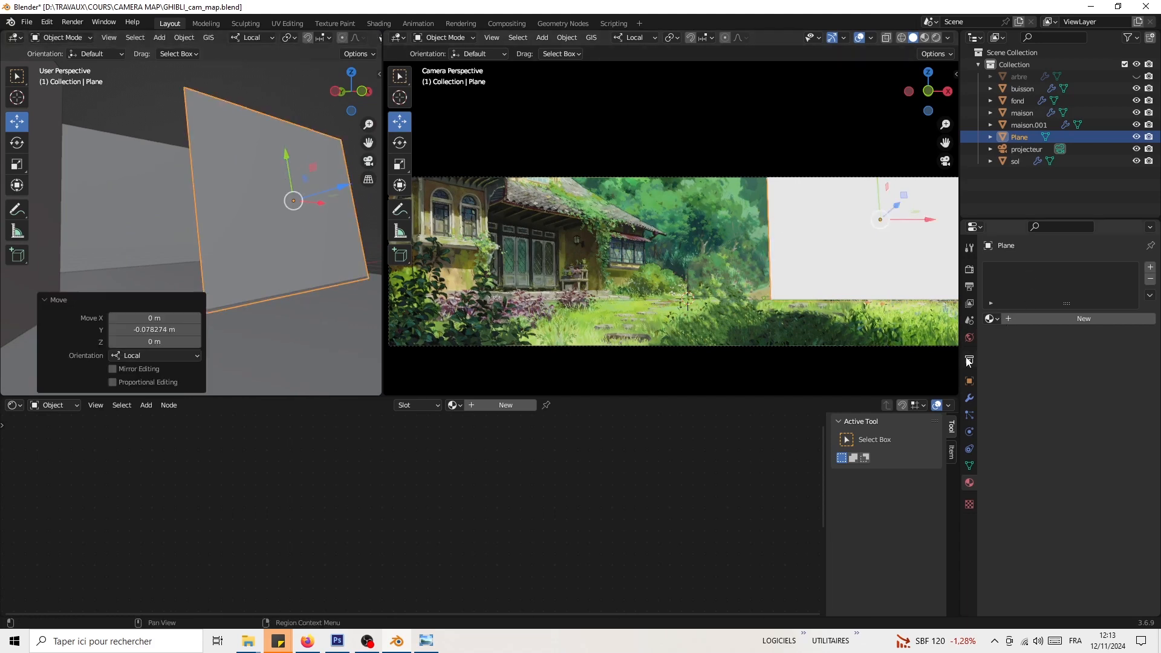
{"action": "left_click", "coordinate": [969, 398]}
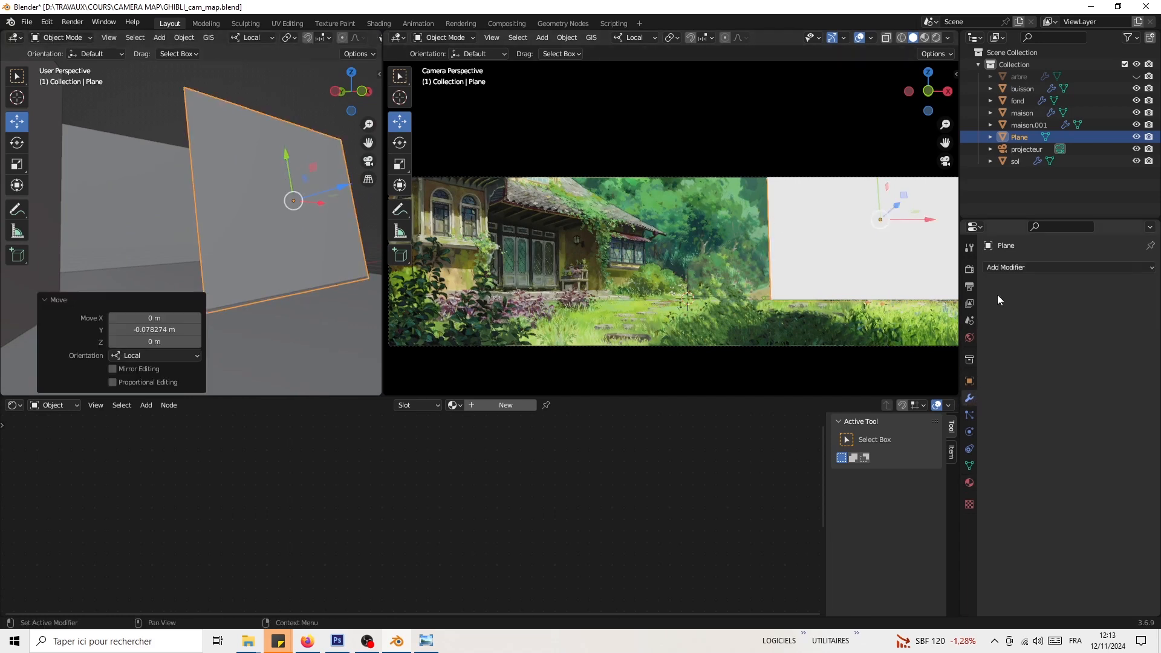
{"action": "left_click", "coordinate": [1009, 270]}
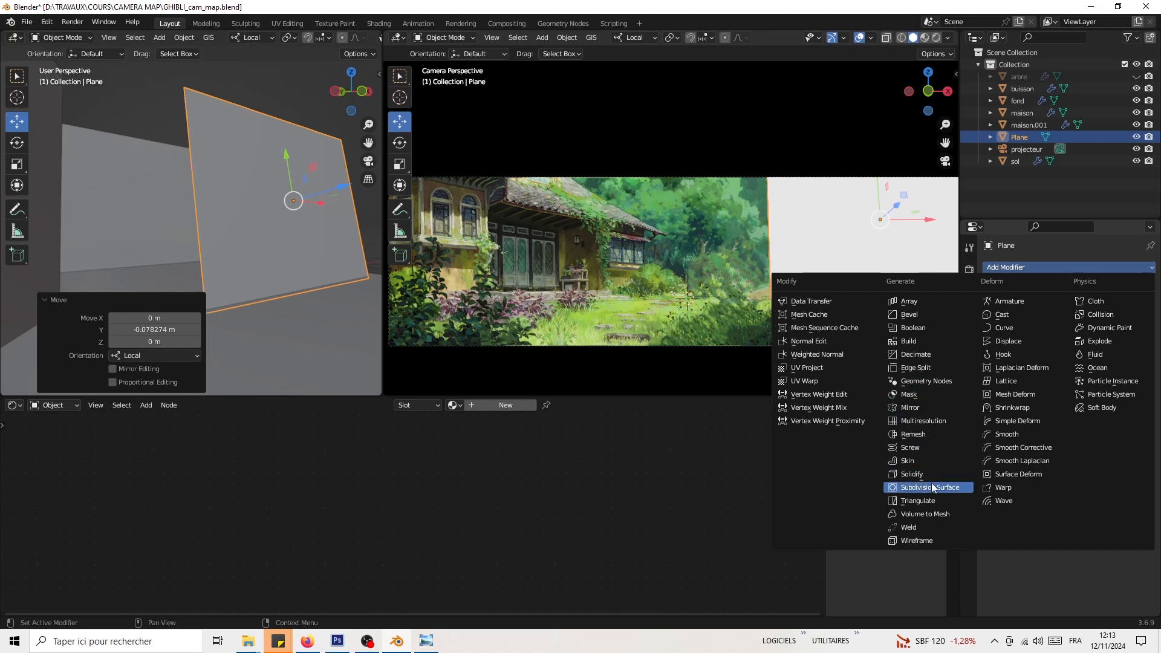
{"action": "left_click", "coordinate": [923, 421]}
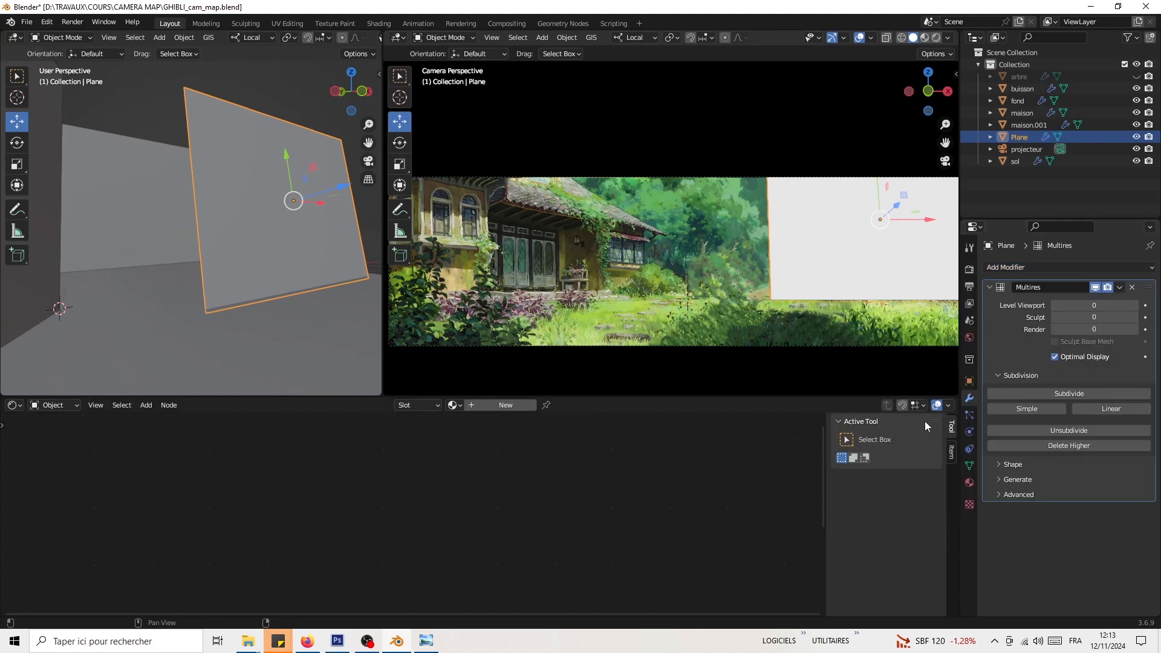
Step: Check the buisson plane's modifiers, reselect the new plane and save the file
{"action": "scroll", "coordinate": [242, 179], "scroll_direction": "down", "scroll_amount": 5}
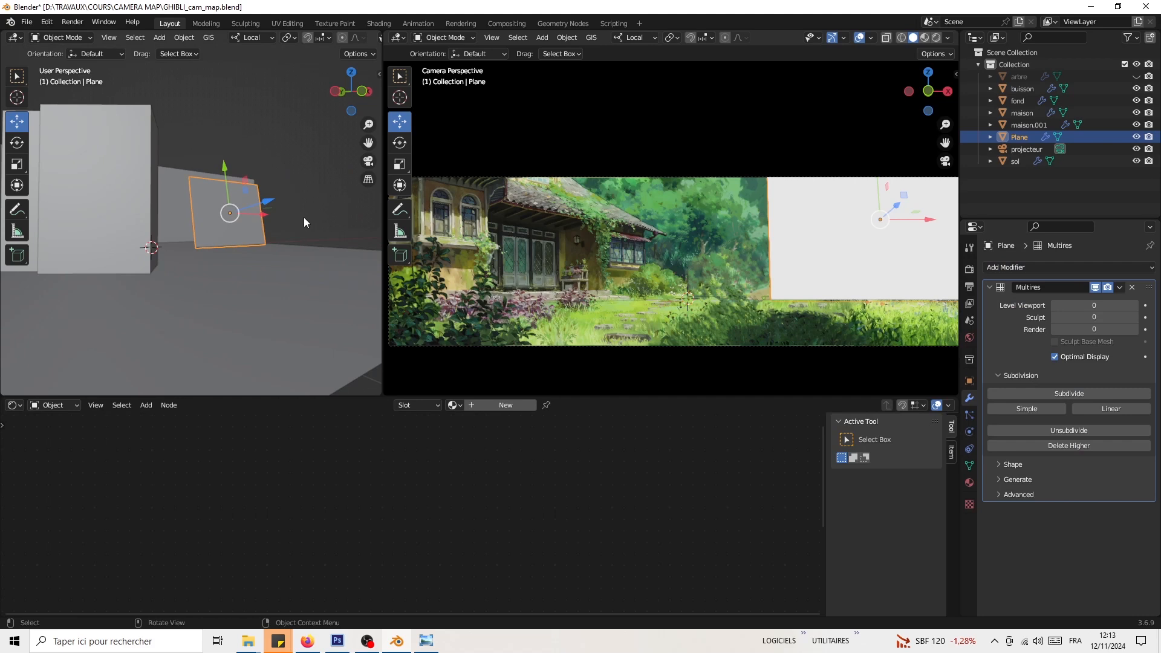
{"action": "scroll", "coordinate": [304, 222], "scroll_direction": "down", "scroll_amount": 3}
{"action": "left_click", "coordinate": [248, 223]}
{"action": "middle_click_drag", "start_coordinate": [248, 223], "coordinate": [215, 256]}
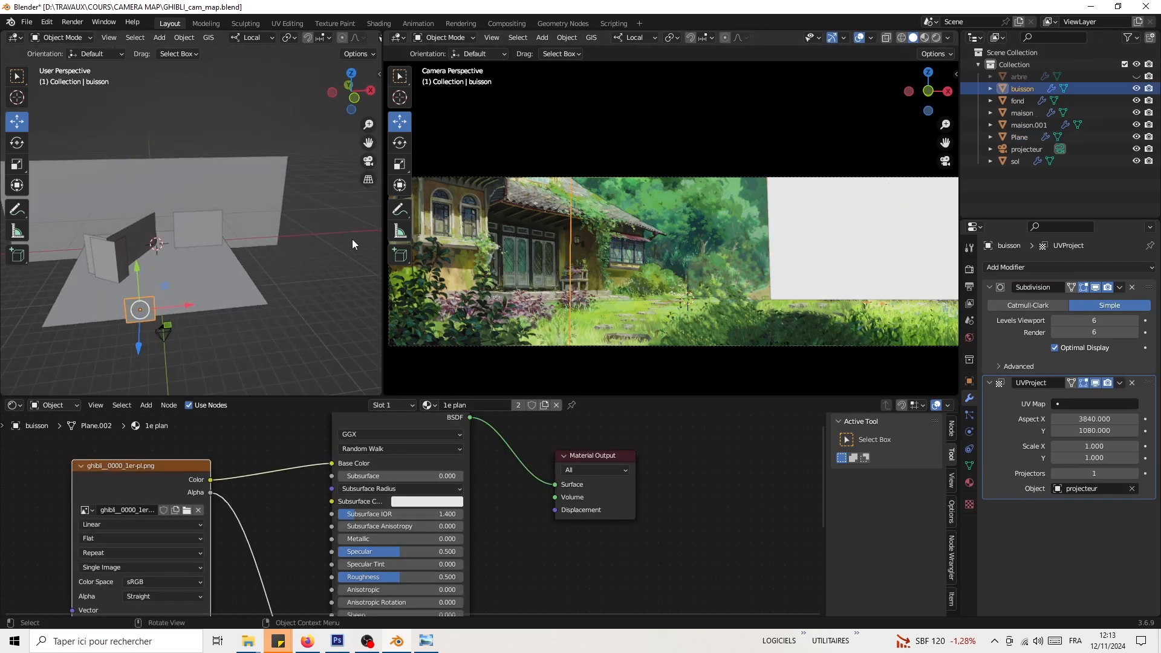
{"action": "scroll", "coordinate": [258, 264], "scroll_direction": "up", "scroll_amount": 5}
{"action": "left_click", "coordinate": [231, 259]}
{"action": "scroll", "coordinate": [197, 238], "scroll_direction": "up", "scroll_amount": 3}
{"action": "middle_click_drag", "start_coordinate": [197, 238], "coordinate": [224, 243]}
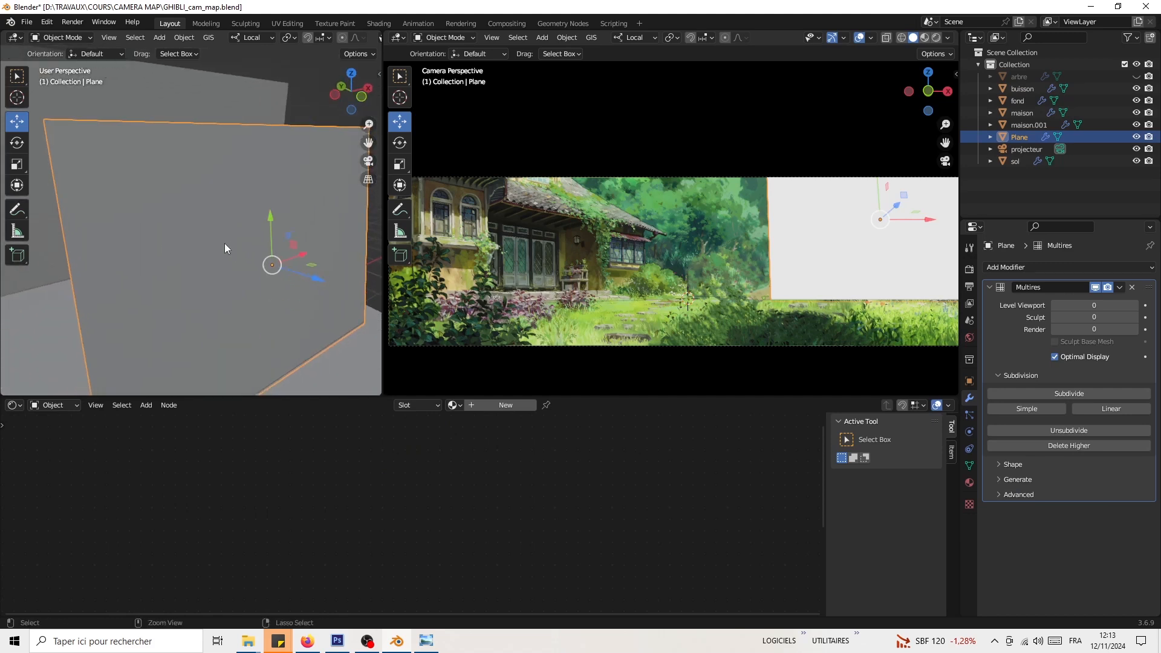
{"action": "key", "text": "ctrl+s"}
{"action": "scroll", "coordinate": [242, 213], "scroll_direction": "down", "scroll_amount": 4}
{"action": "middle_click_drag", "start_coordinate": [253, 205], "coordinate": [216, 199], "text": "shift"}
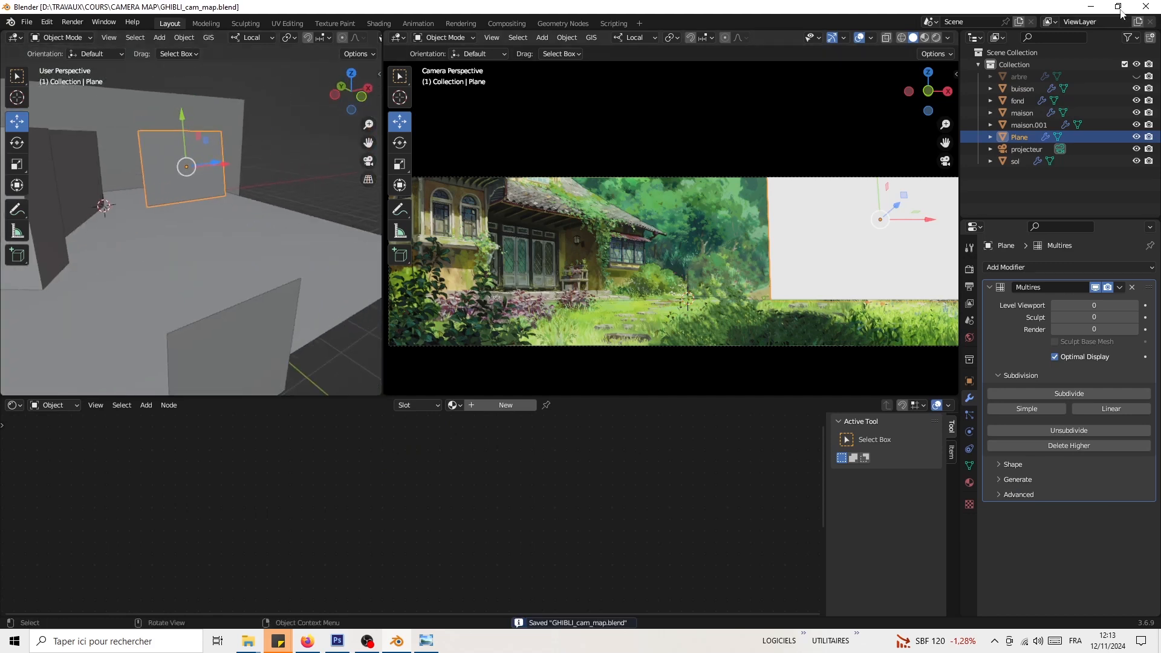
Step: Unhide arbre and subdivide the new plane through its Multires modifier
{"action": "left_click", "coordinate": [1138, 76]}
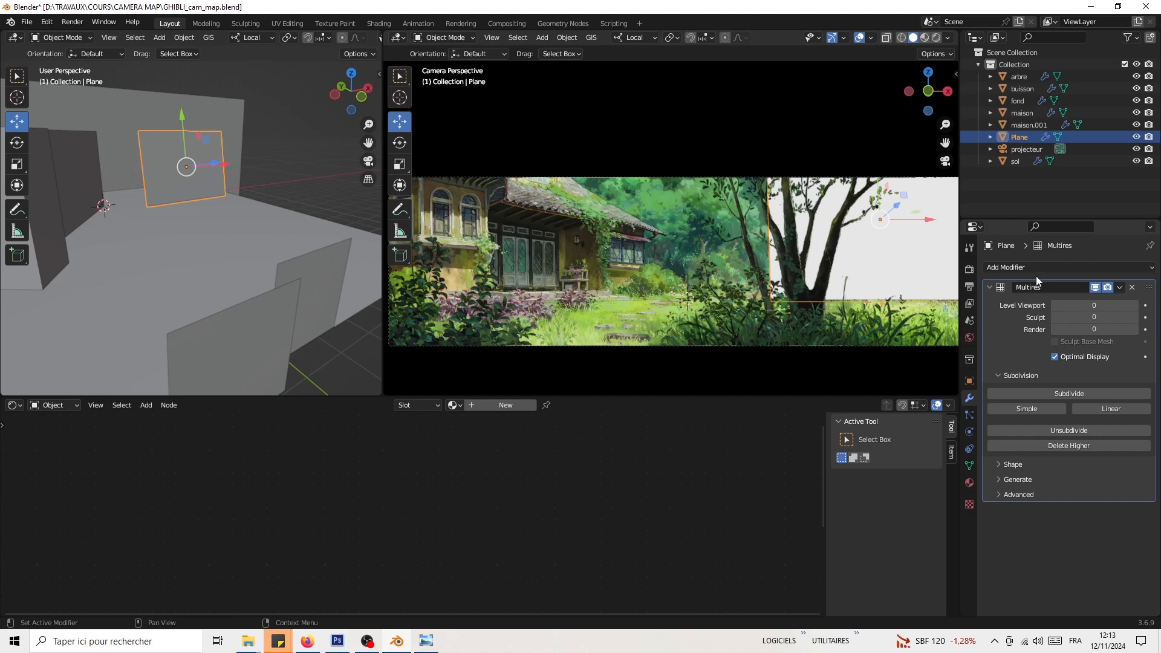
{"action": "left_click", "coordinate": [1038, 393]}
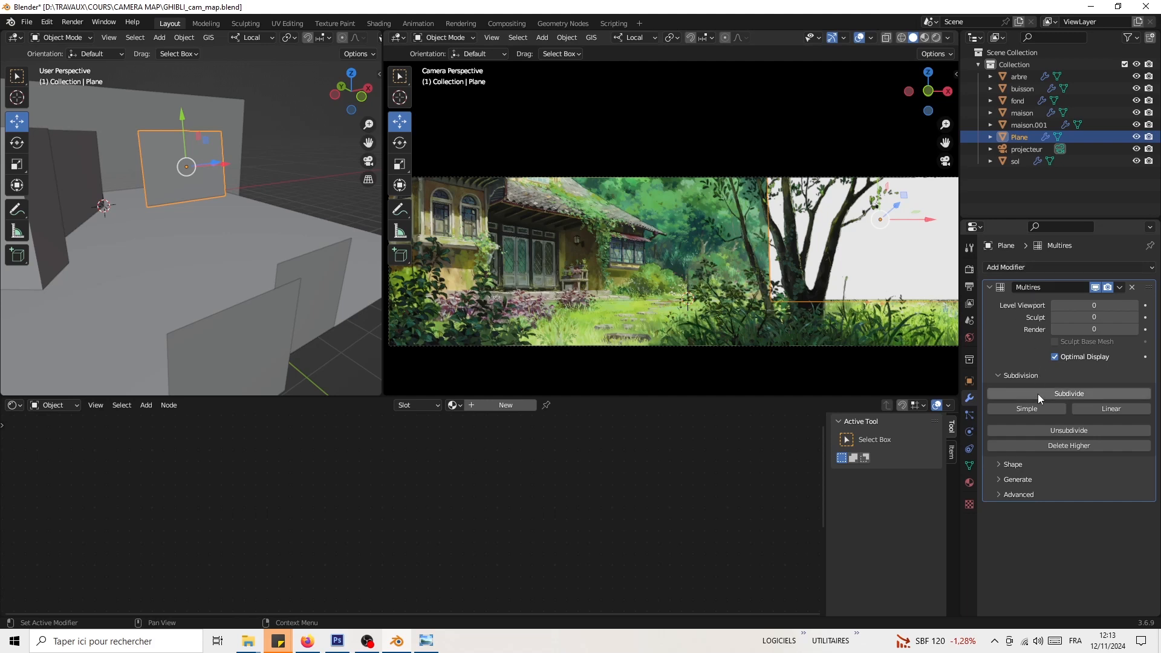
{"action": "left_click", "coordinate": [1038, 393]}
{"action": "left_click", "coordinate": [1038, 394]}
Step: Replace the arbre plane's Subdivision modifier with a Multiresolution modifier
{"action": "left_click", "coordinate": [733, 331]}
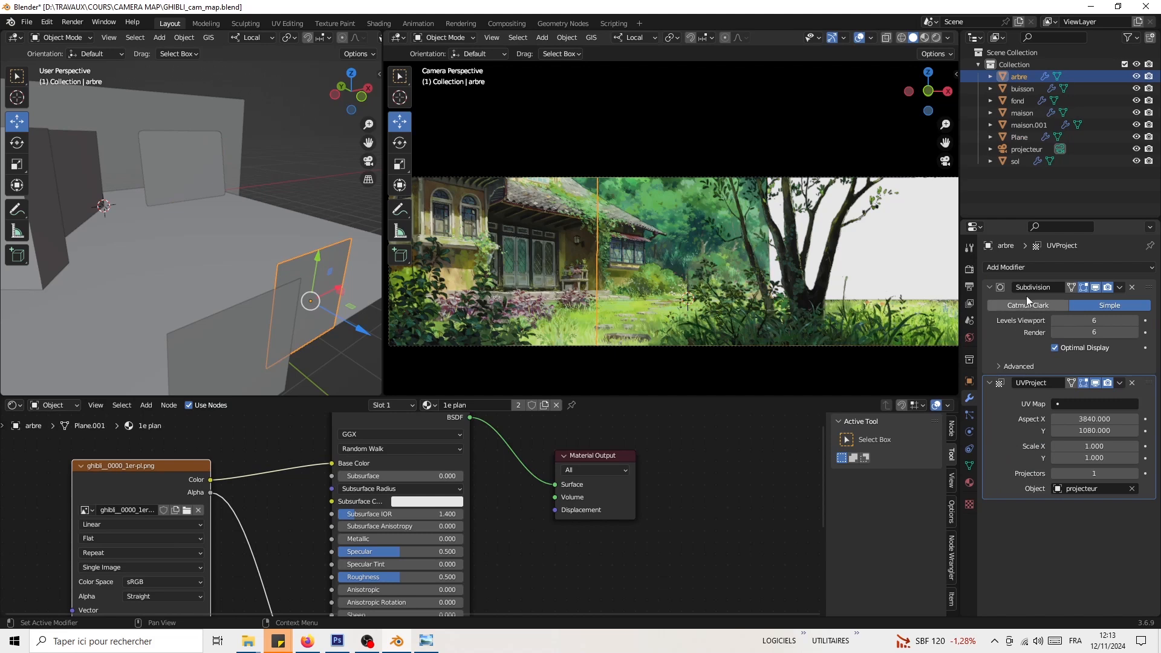
{"action": "left_click", "coordinate": [1133, 291]}
{"action": "left_click", "coordinate": [1007, 267]}
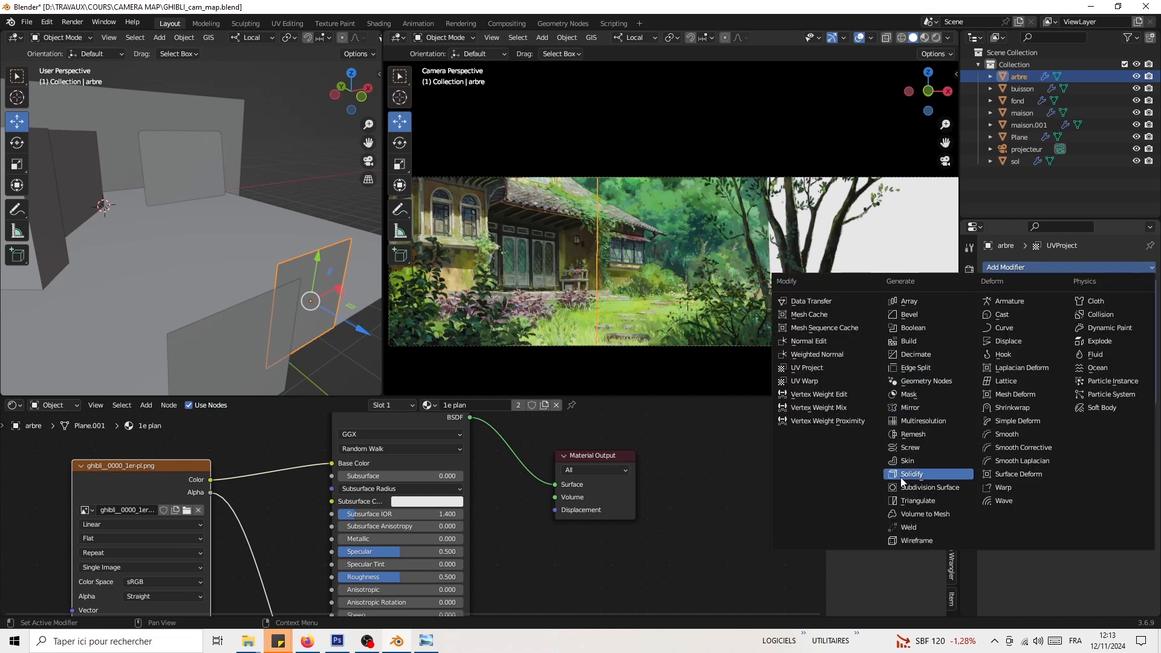
{"action": "left_click", "coordinate": [925, 421]}
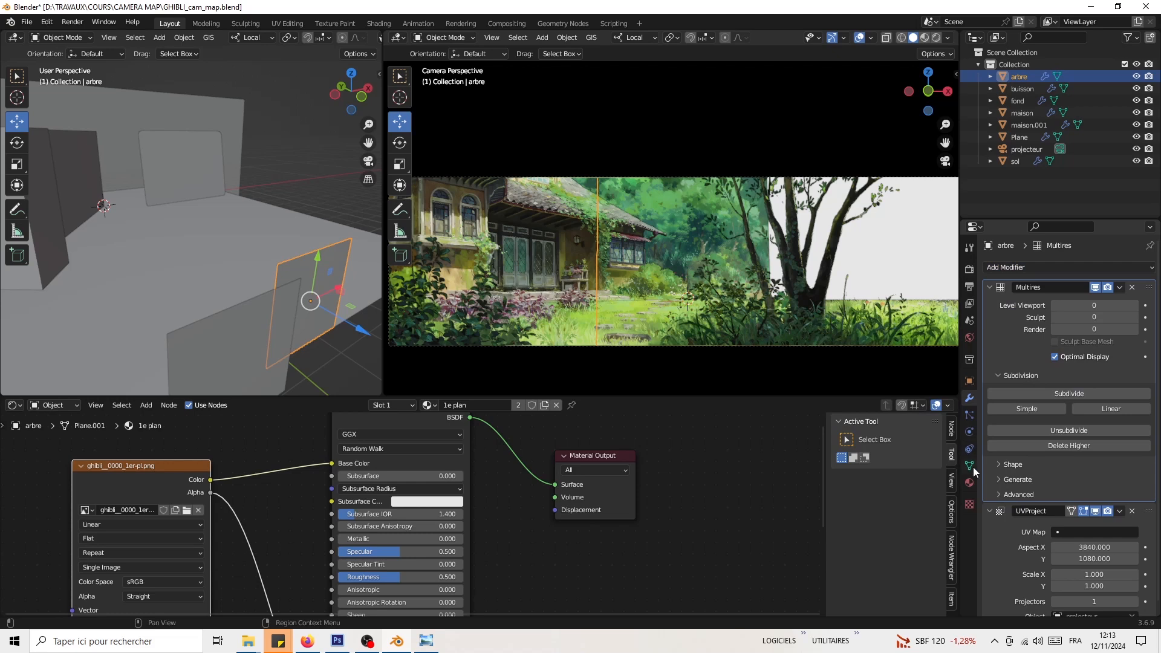
Step: Try subdividing the arbre plane three times with the smooth Multires subdivision, and undo it
{"action": "left_click", "coordinate": [988, 510]}
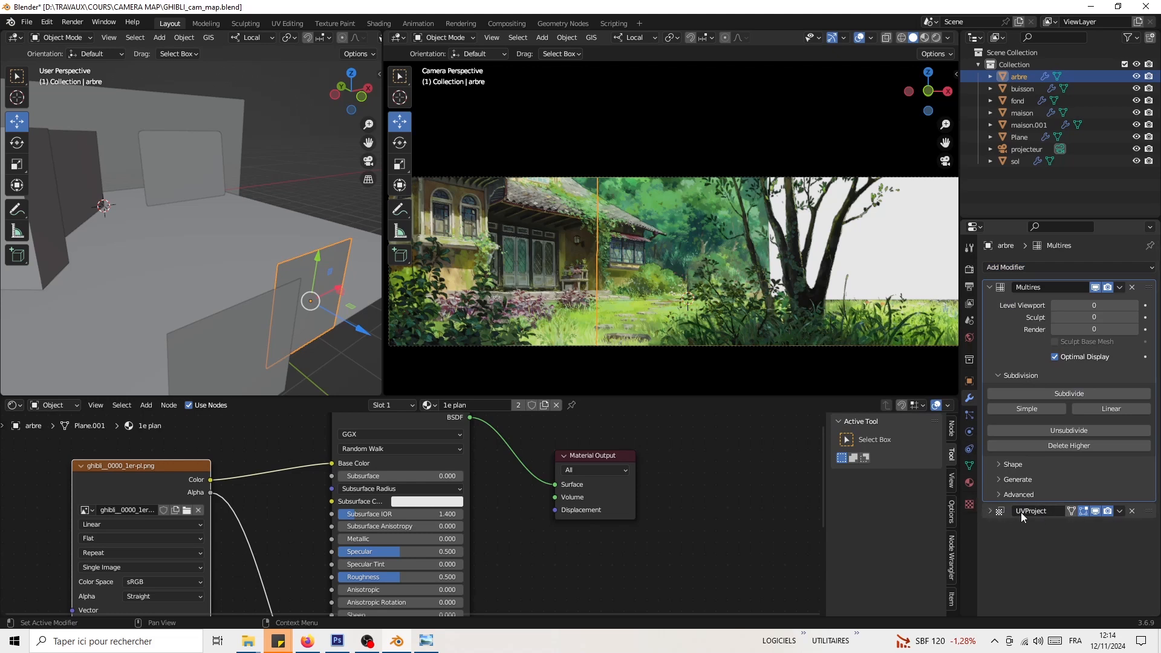
{"action": "left_click", "coordinate": [1047, 392]}
{"action": "left_click", "coordinate": [1047, 391]}
{"action": "left_click", "coordinate": [1047, 392]}
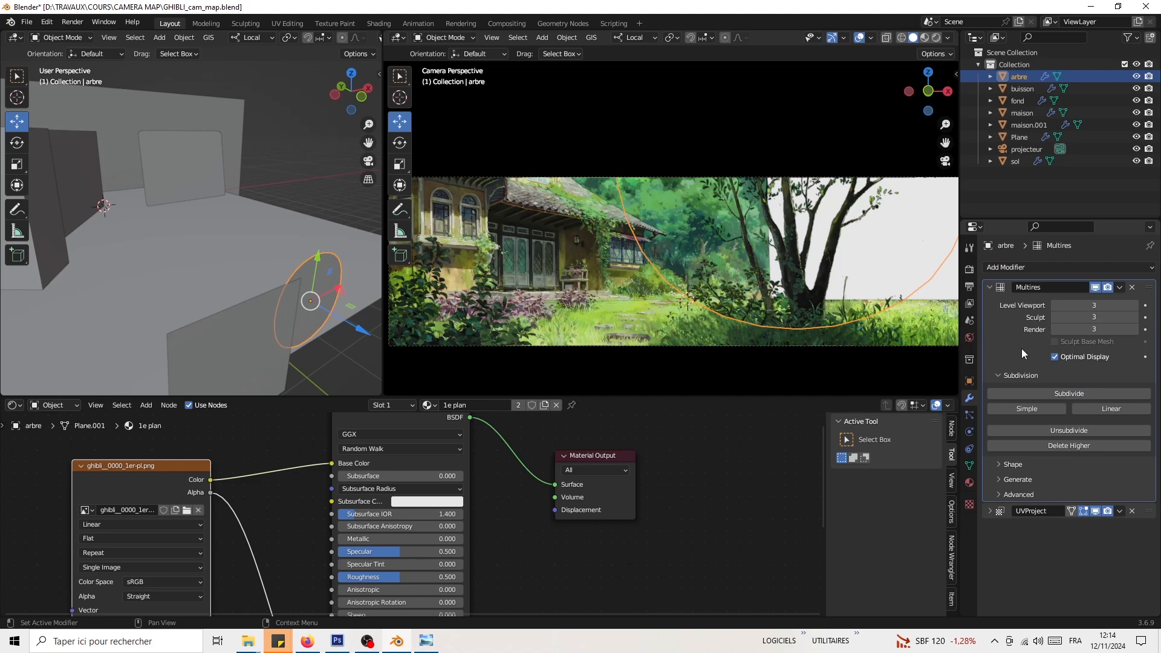
{"action": "key", "text": "ctrl+z"}
{"action": "key", "text": "ctrl+z"}
{"action": "key", "text": "ctrl+z"}
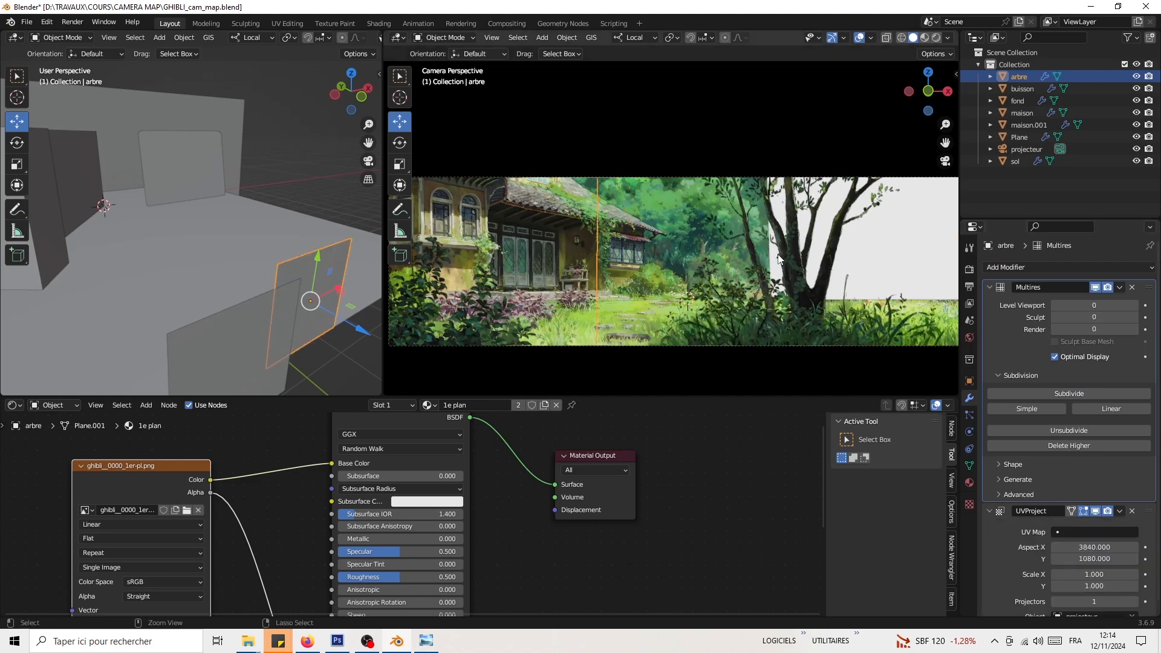
Step: Subdivide the arbre plane linearly to level 4 in its Multires modifier
{"action": "left_click", "coordinate": [1100, 410]}
{"action": "left_click", "coordinate": [1101, 408]}
{"action": "left_click", "coordinate": [1101, 408]}
{"action": "left_click", "coordinate": [1100, 409]}
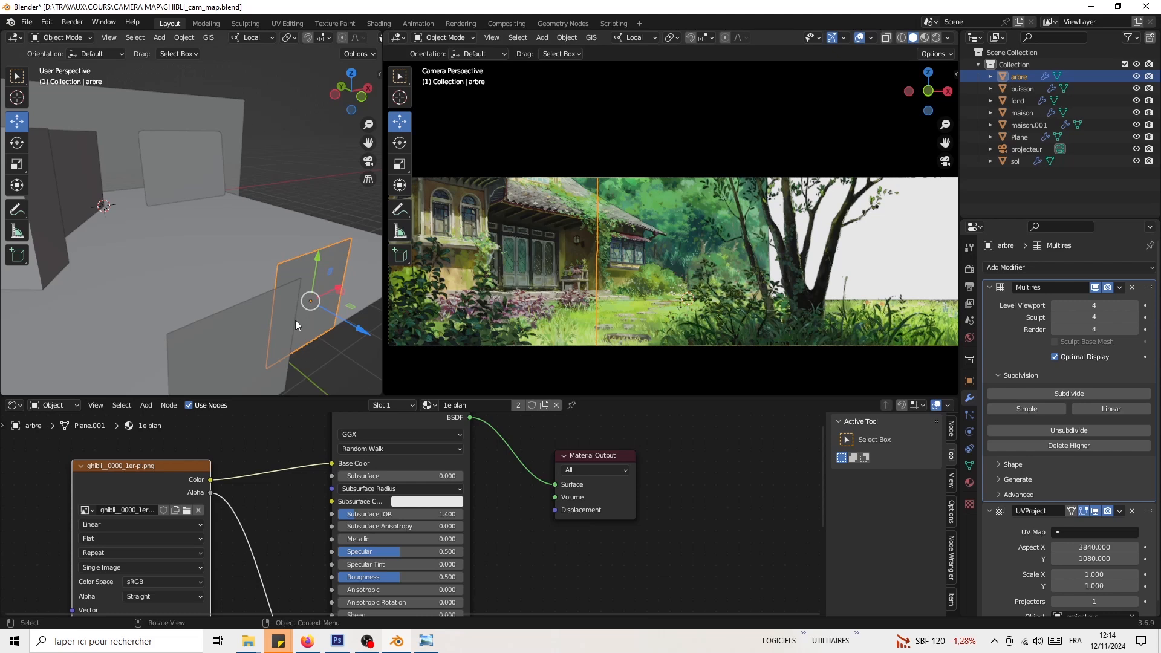
Step: Replace the buisson plane's Subdivision modifier with a Multiresolution modifier
{"action": "left_click", "coordinate": [227, 328]}
{"action": "mouse_move", "coordinate": [226, 327]}
{"action": "middle_mouse_down"}
{"action": "mouse_move", "coordinate": [211, 326]}
{"action": "mouse_move", "coordinate": [228, 328]}
{"action": "mouse_move", "coordinate": [235, 307]}
{"action": "middle_mouse_up"}
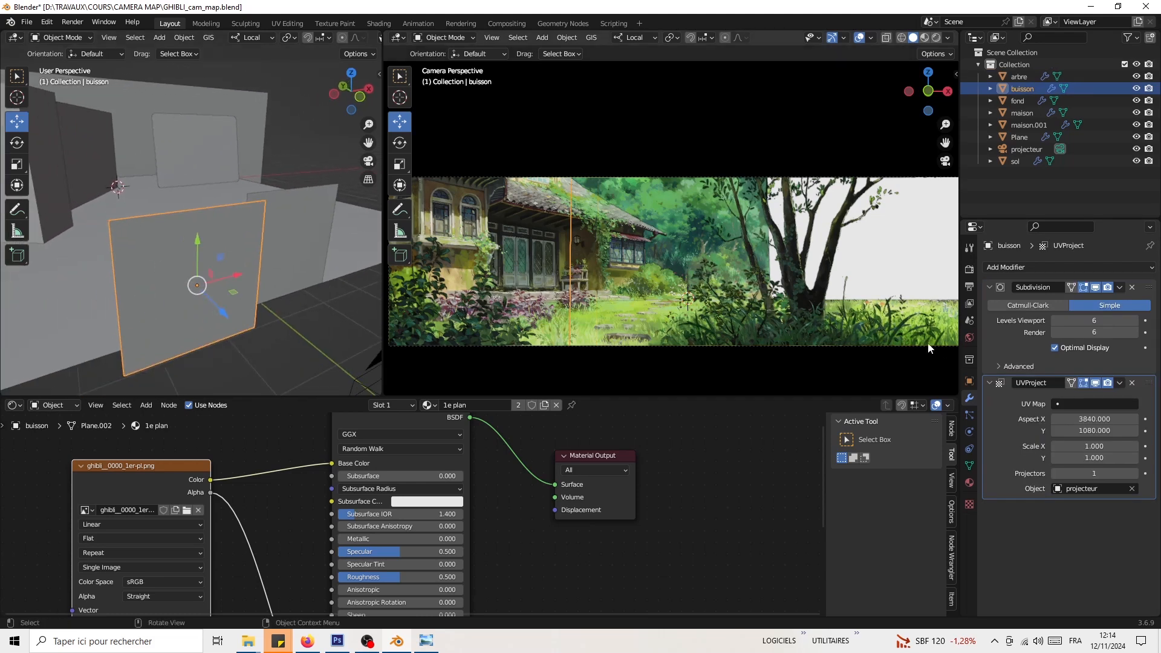
{"action": "left_click", "coordinate": [1133, 288]}
{"action": "left_click", "coordinate": [1067, 268]}
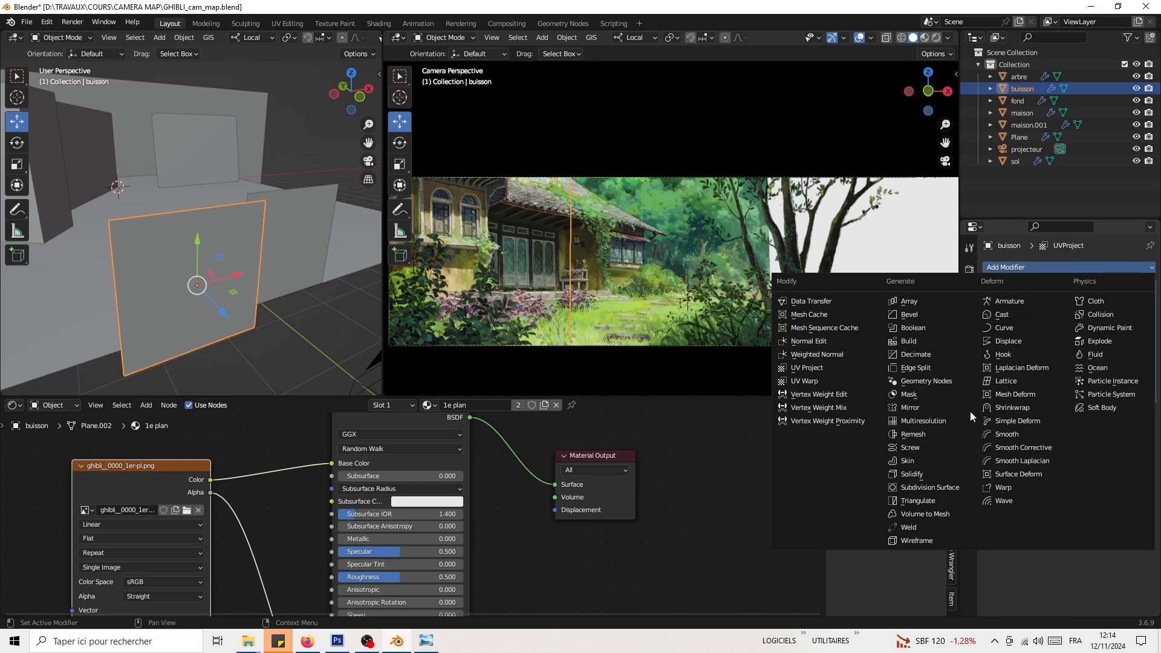
{"action": "left_click", "coordinate": [938, 419]}
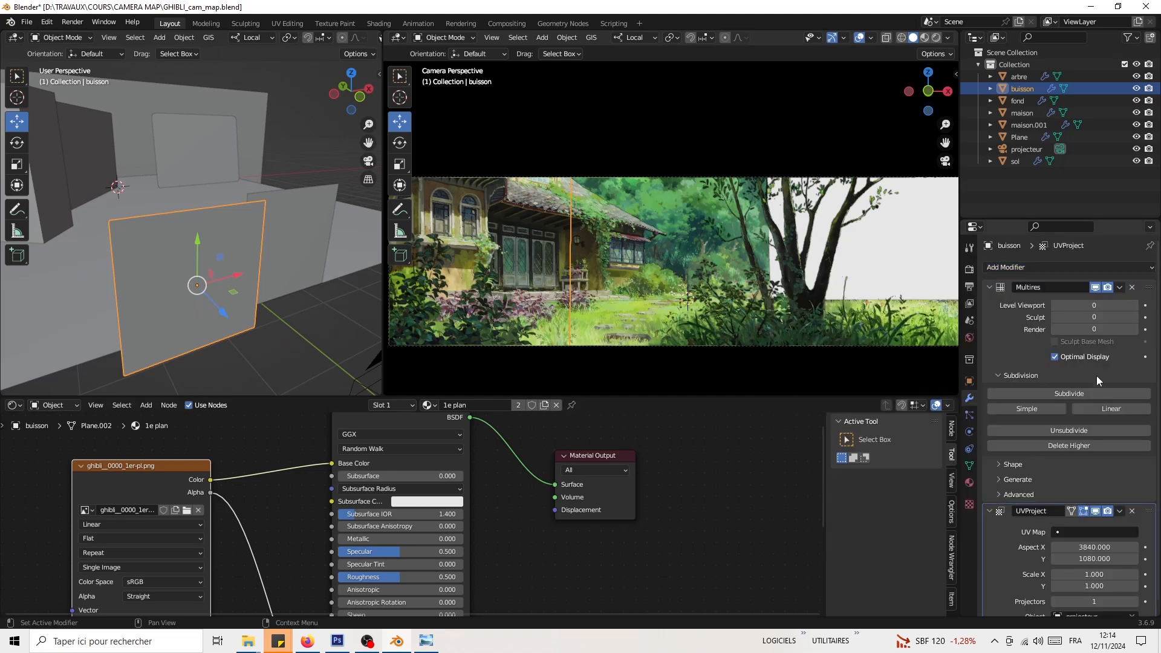
Step: Subdivide the buisson plane linearly to level 4 in its Multires modifier and save the file
{"action": "left_click", "coordinate": [1122, 406]}
{"action": "left_click", "coordinate": [1122, 406]}
{"action": "left_click", "coordinate": [1122, 406]}
{"action": "left_click", "coordinate": [1122, 407]}
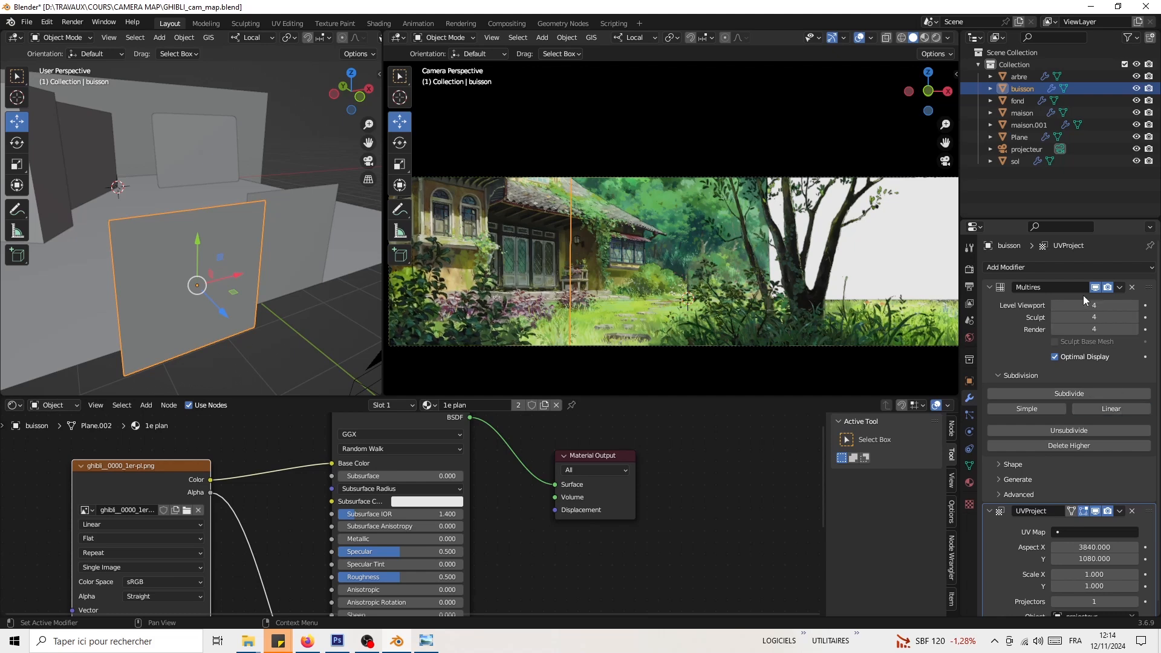
{"action": "middle_click_drag", "start_coordinate": [351, 281], "coordinate": [259, 339]}
{"action": "key", "text": "ctrl+s"}
Step: Assign the existing 3e plan material to the new plane behind the tree
{"action": "left_click", "coordinate": [210, 234]}
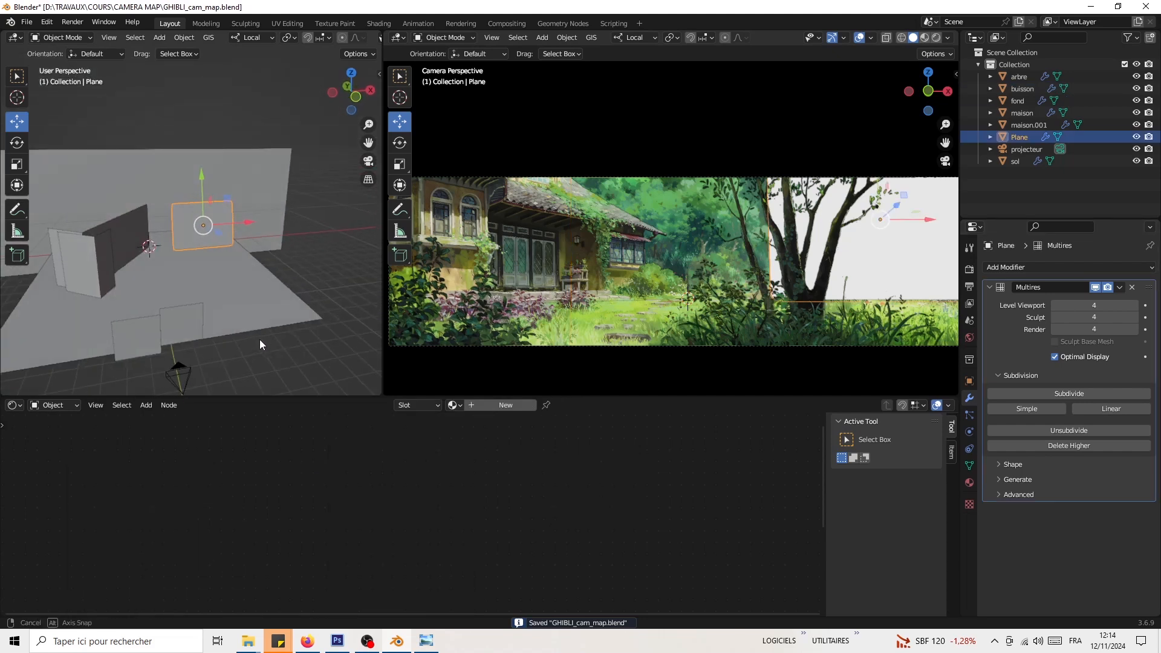
{"action": "scroll", "coordinate": [258, 274], "scroll_direction": "up", "scroll_amount": 4}
{"action": "middle_click_drag", "start_coordinate": [258, 274], "coordinate": [260, 307], "text": "shift"}
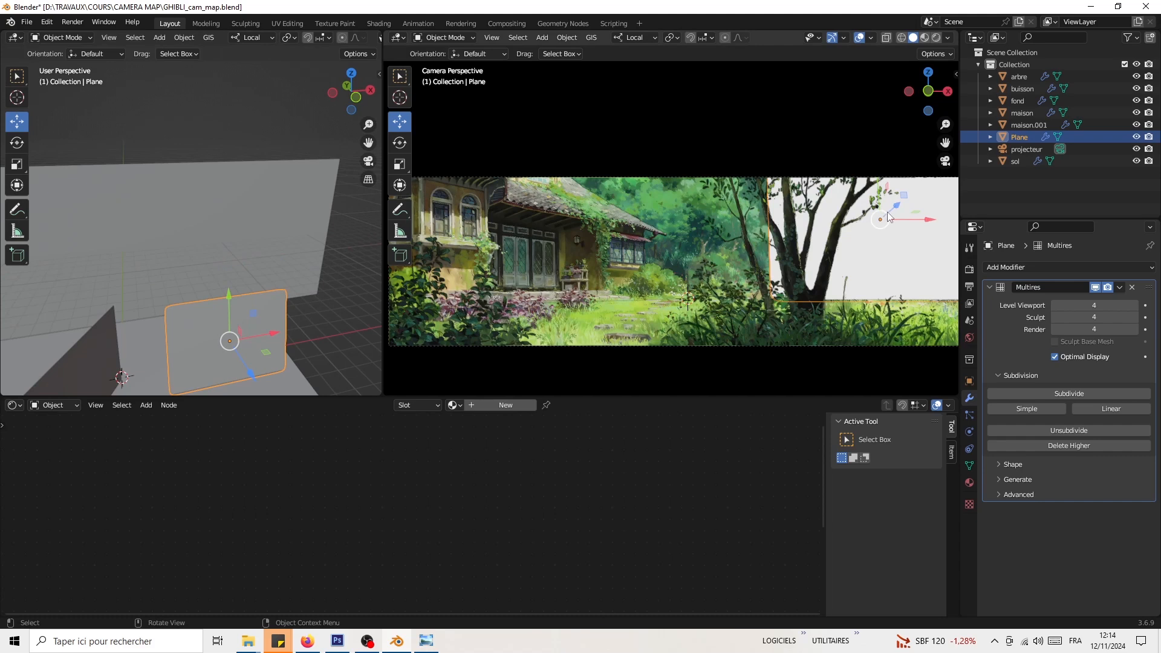
{"action": "left_click", "coordinate": [970, 483]}
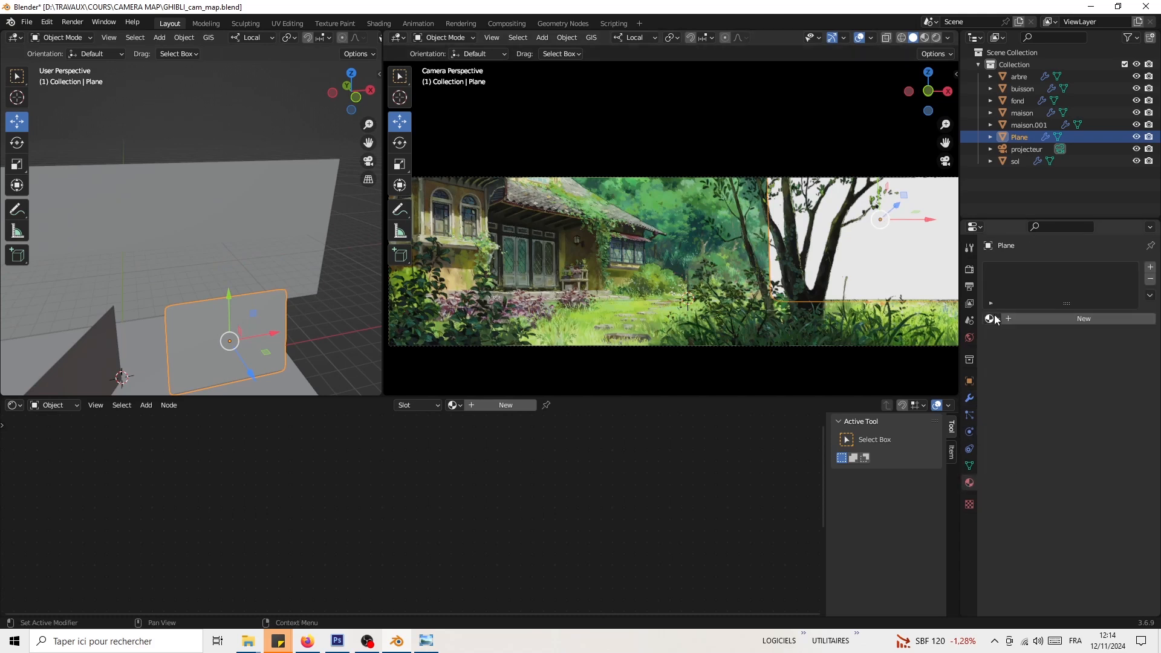
{"action": "left_click", "coordinate": [990, 319]}
{"action": "left_click", "coordinate": [1016, 360]}
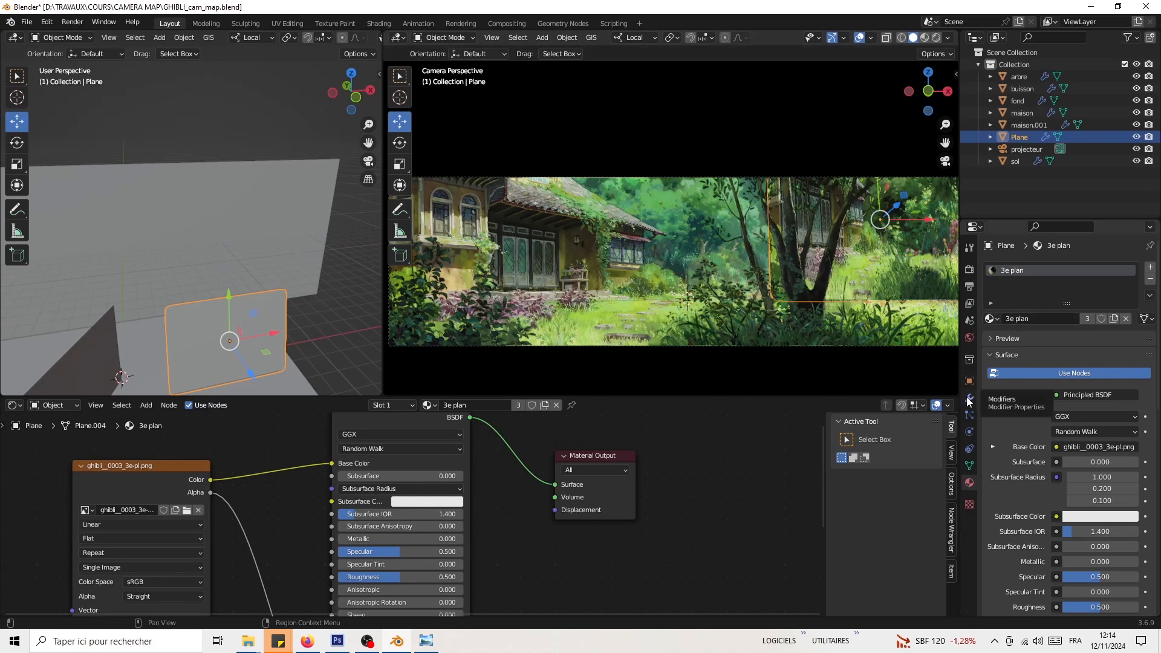
Step: Add a UV Project modifier to the new plane and collapse its Multires settings
{"action": "middle_click_drag", "start_coordinate": [735, 289], "coordinate": [759, 142]}
{"action": "middle_click_drag", "start_coordinate": [743, 221], "coordinate": [792, 235]}
{"action": "key", "text": "KP_0"}
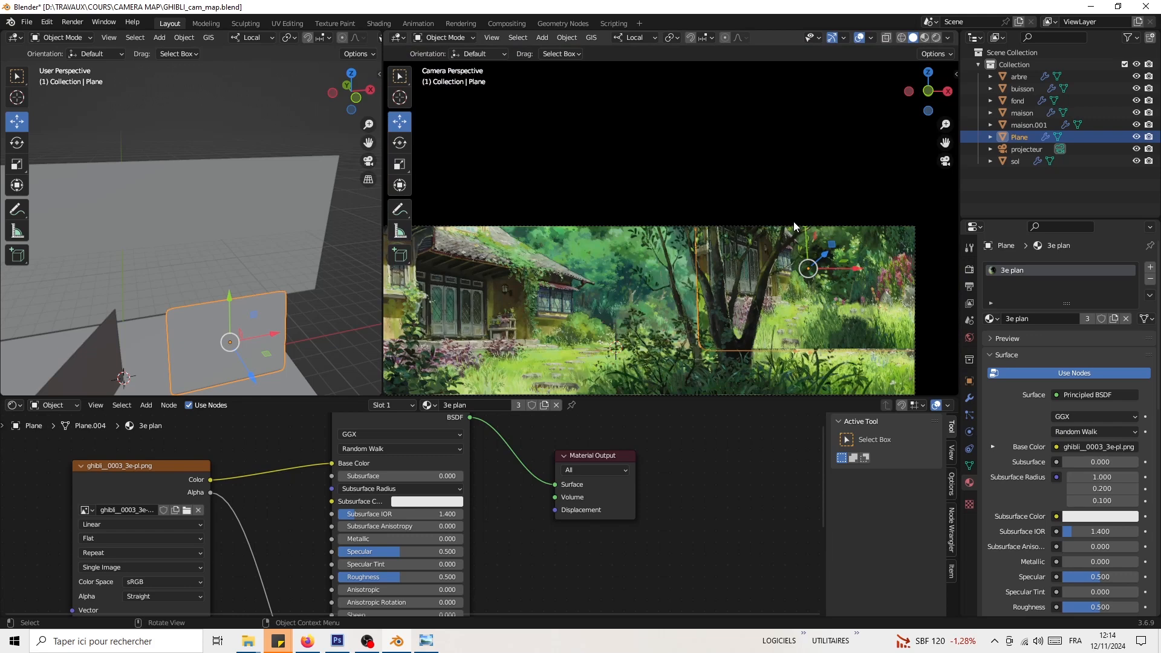
{"action": "left_click", "coordinate": [969, 398]}
{"action": "left_click", "coordinate": [1004, 268]}
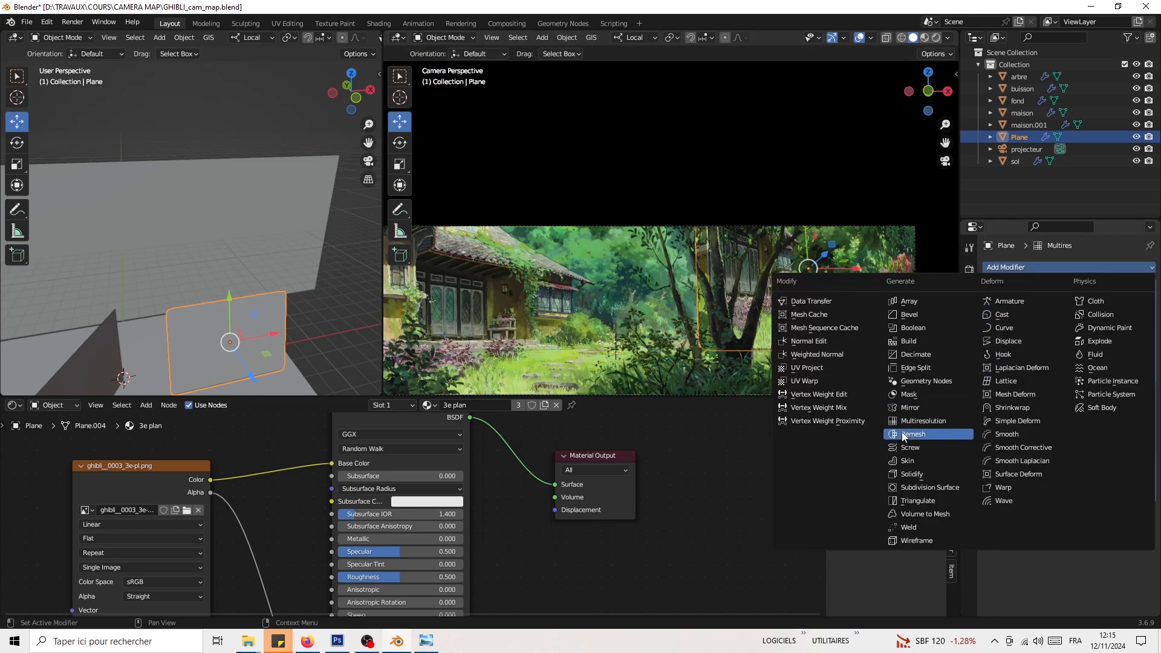
{"action": "left_click", "coordinate": [819, 367]}
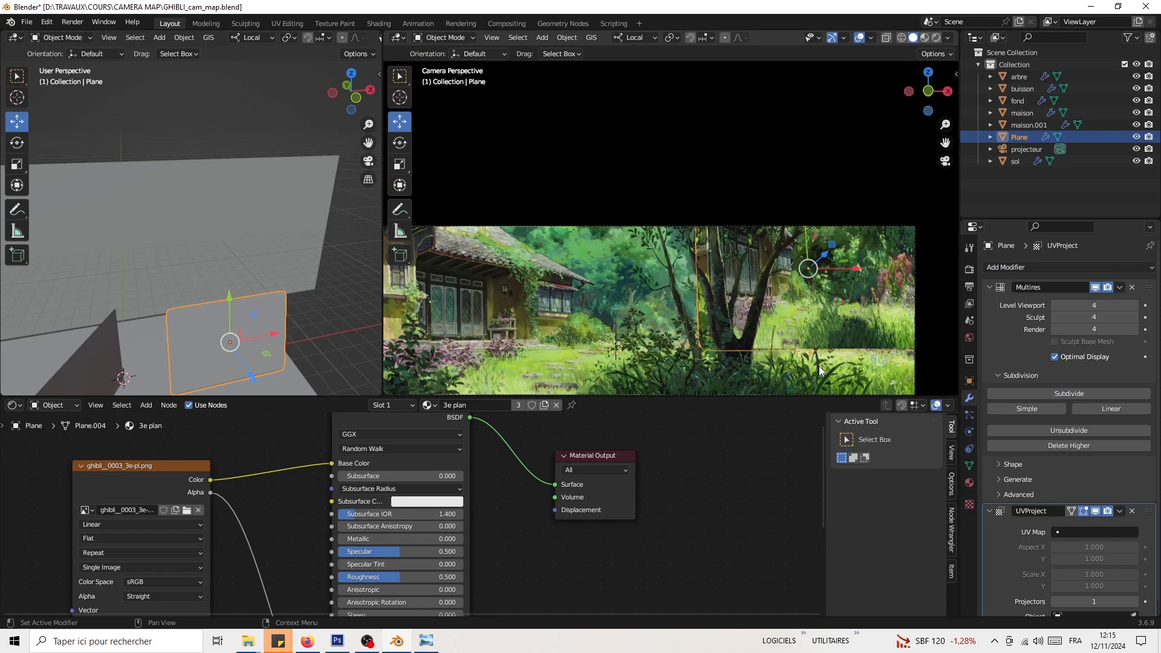
{"action": "left_click", "coordinate": [987, 286]}
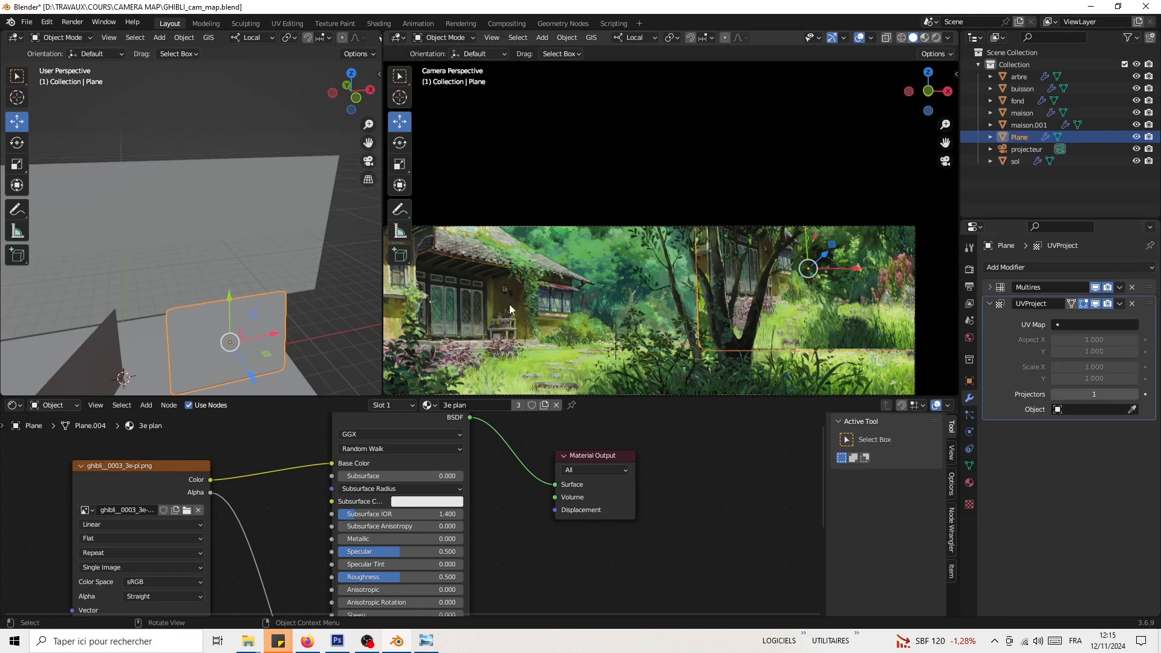
Step: Identify the other scene objects by name and rename the new plane as "arbre _3e plan"
{"action": "left_click", "coordinate": [488, 277]}
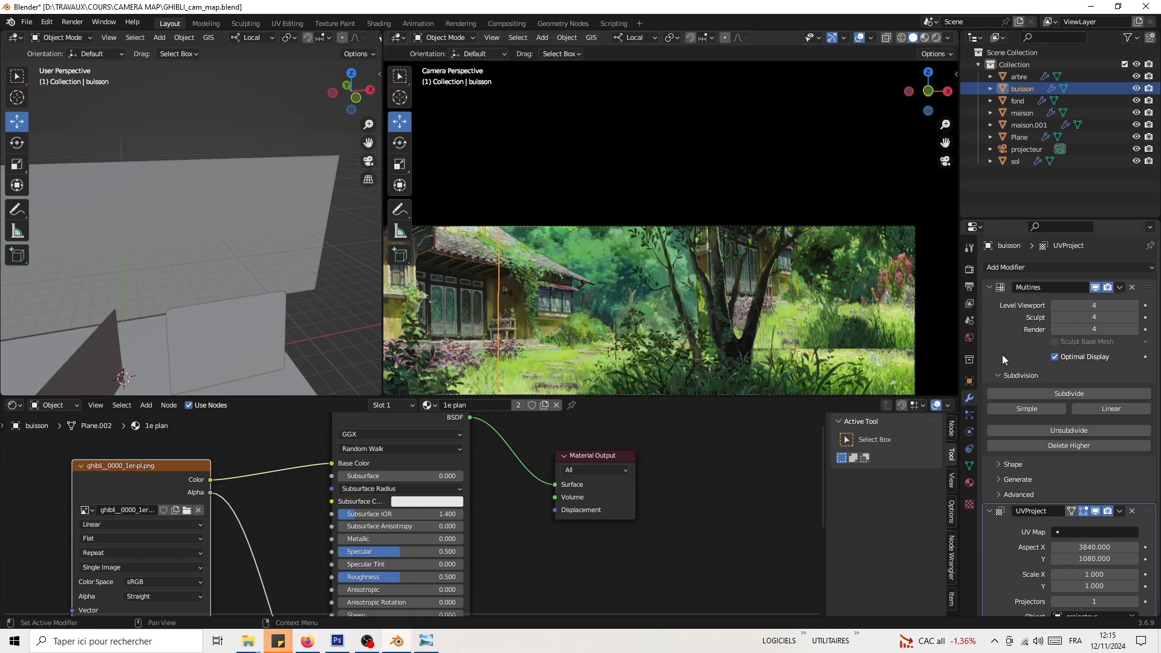
{"action": "left_click", "coordinate": [862, 256]}
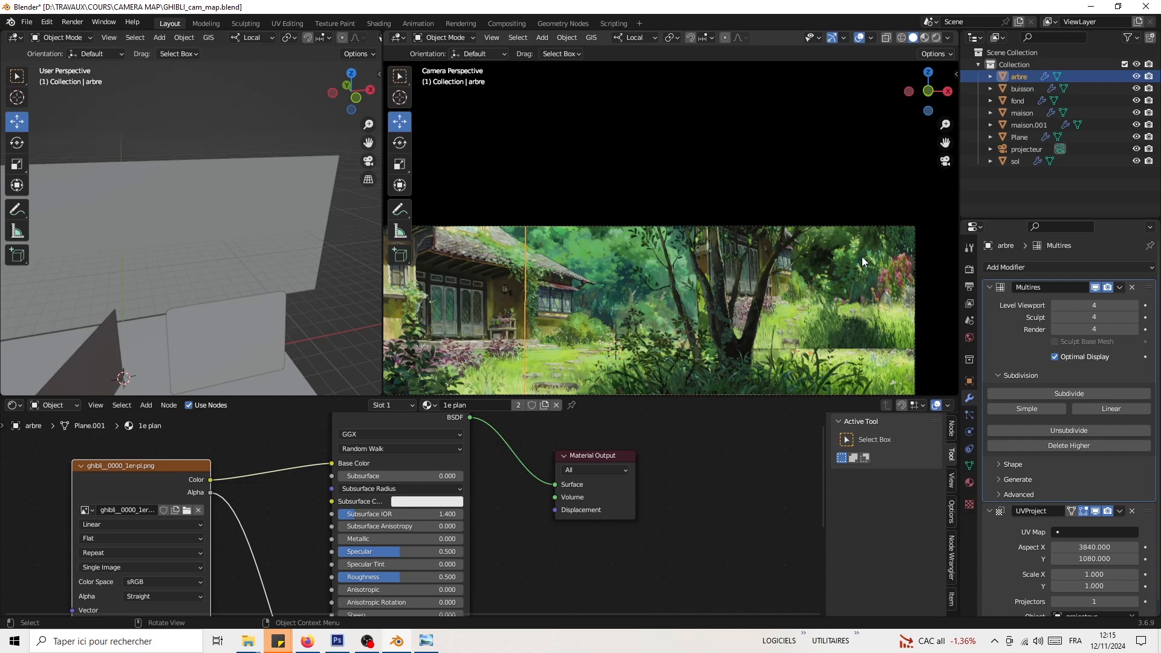
{"action": "left_click", "coordinate": [1020, 112]}
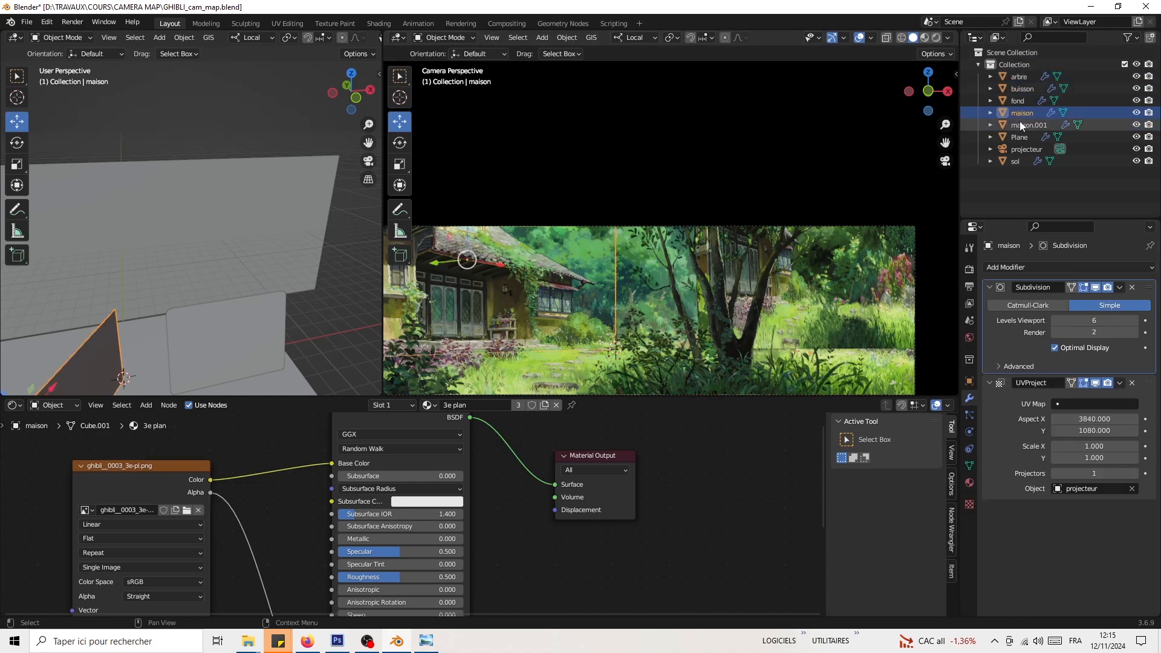
{"action": "left_click", "coordinate": [1019, 122]}
{"action": "scroll", "coordinate": [608, 260], "scroll_direction": "down", "scroll_amount": 3}
{"action": "middle_click_drag", "start_coordinate": [608, 260], "coordinate": [630, 277]}
{"action": "left_click", "coordinate": [830, 141]}
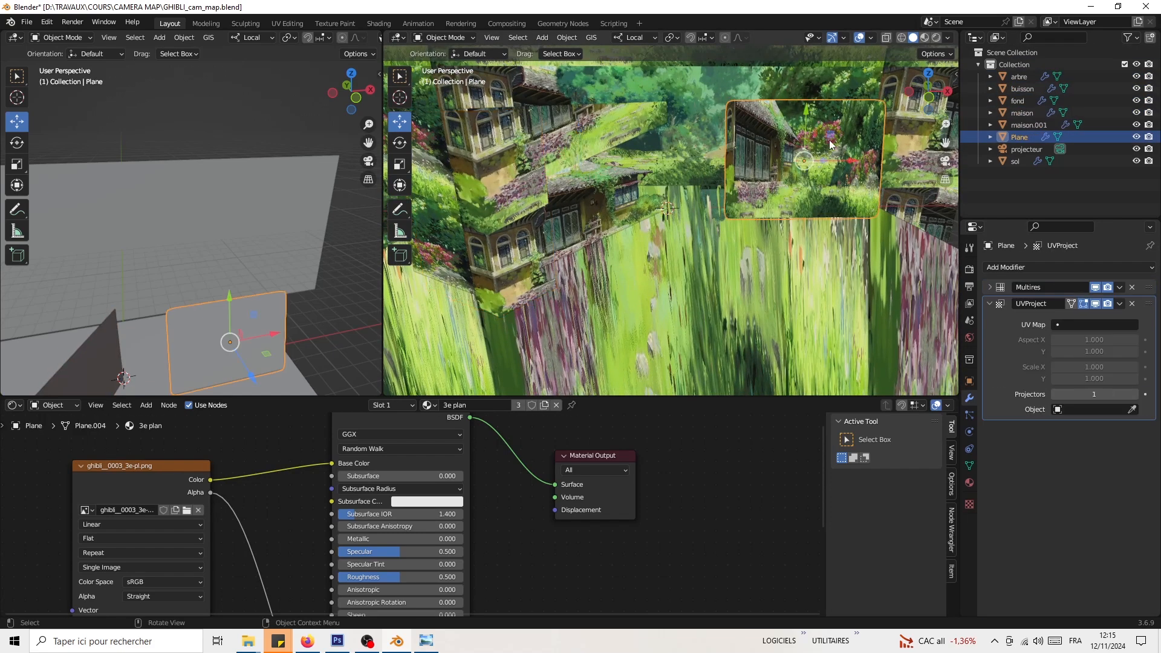
{"action": "double_click", "coordinate": [1031, 137]}
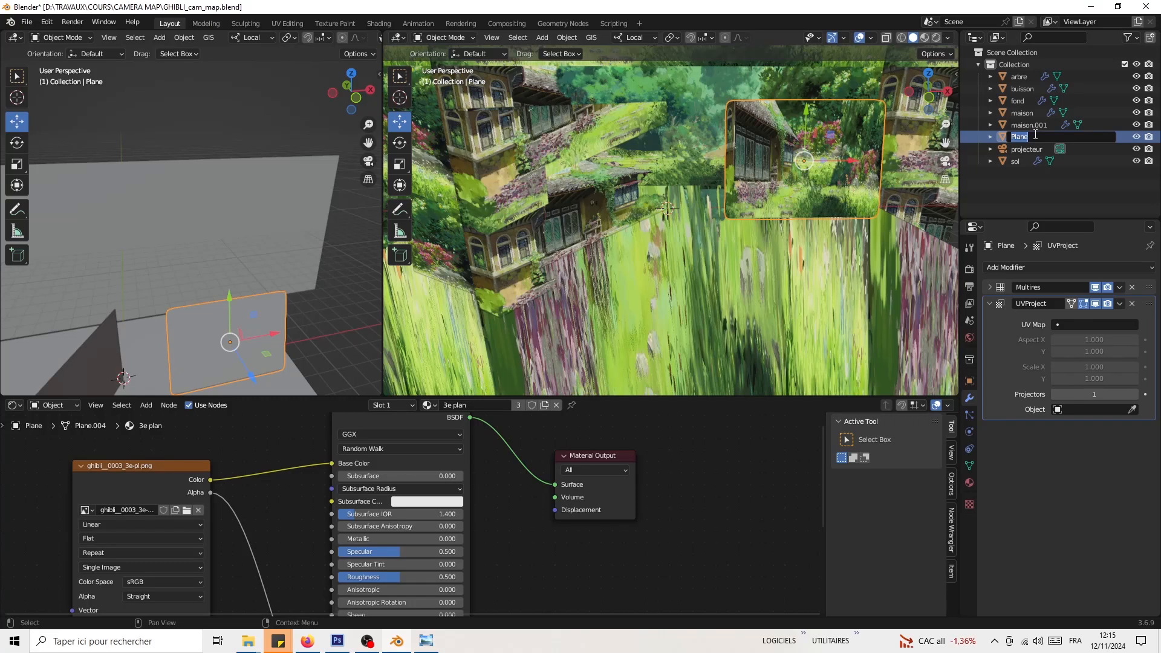
{"action": "type", "text": "arbre_3e p"}
{"action": "key", "text": "Return"}
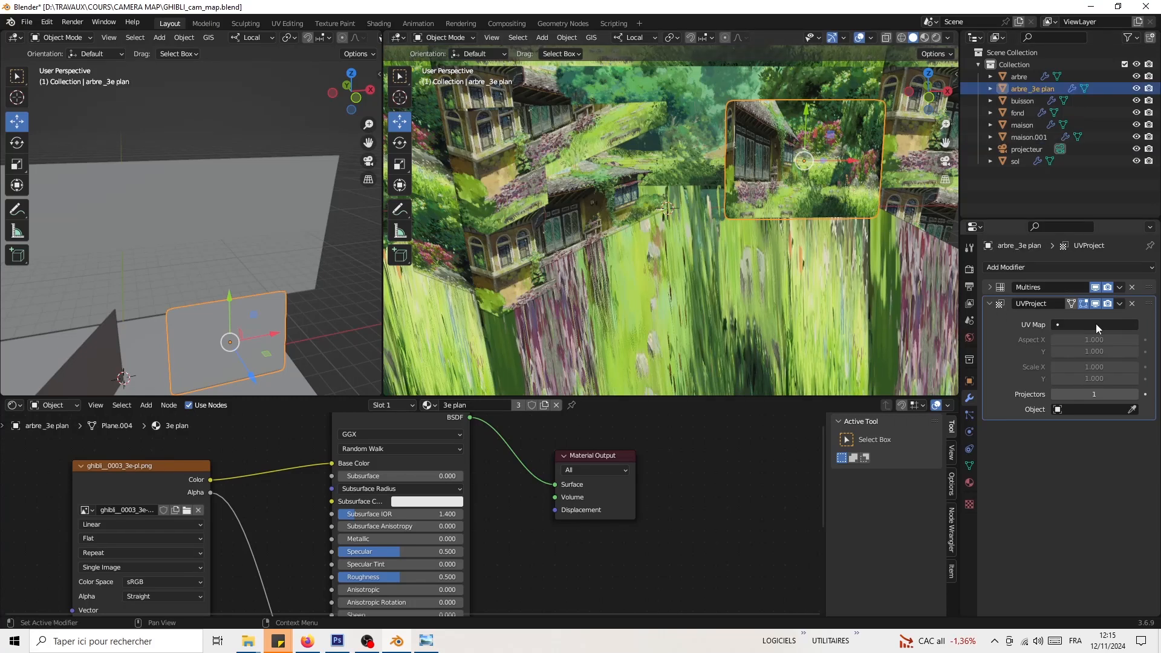
Step: Set the plane's UV Project projector object to projecteur, with Aspect X 3840 and Y 1080
{"action": "left_click", "coordinate": [1081, 409]}
{"action": "left_click", "coordinate": [1060, 487]}
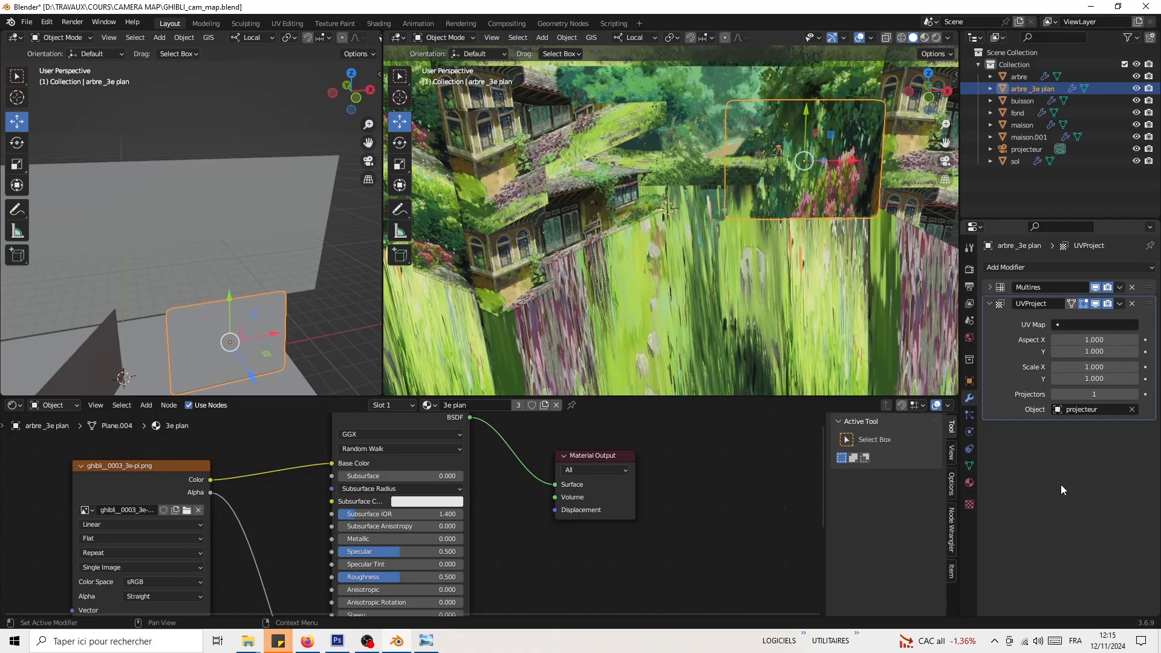
{"action": "left_click", "coordinate": [1095, 339]}
{"action": "type", "text": "3840"}
{"action": "key", "text": "Tab"}
{"action": "type", "text": "1080"}
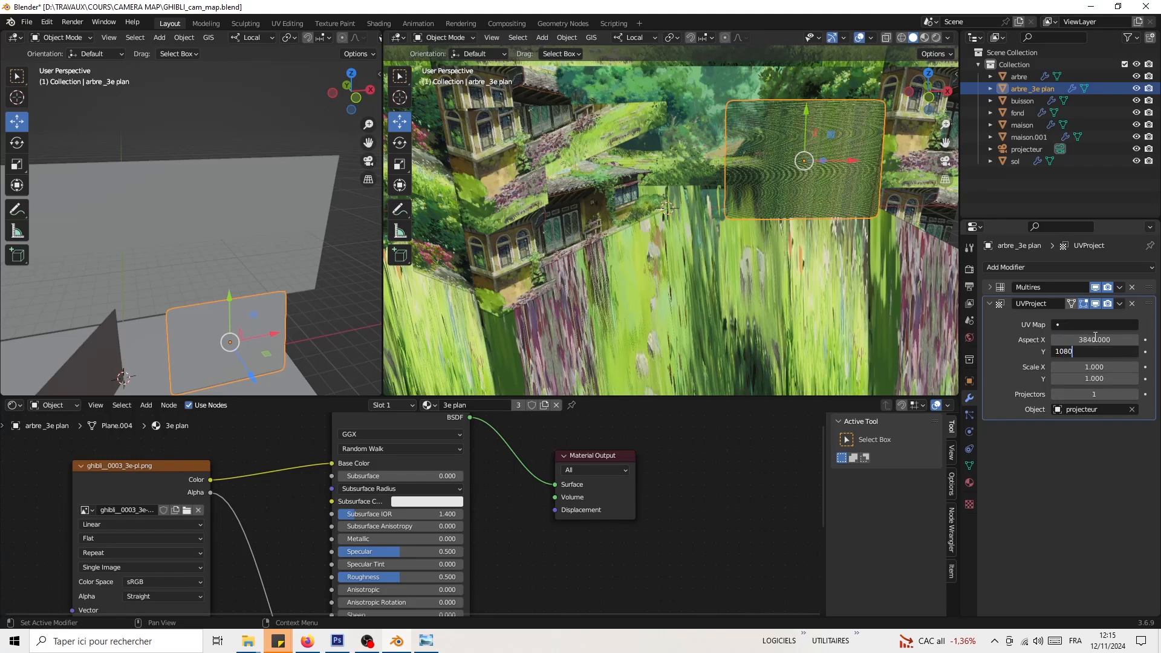
{"action": "key", "text": "Tab"}
{"action": "key", "text": "Return"}
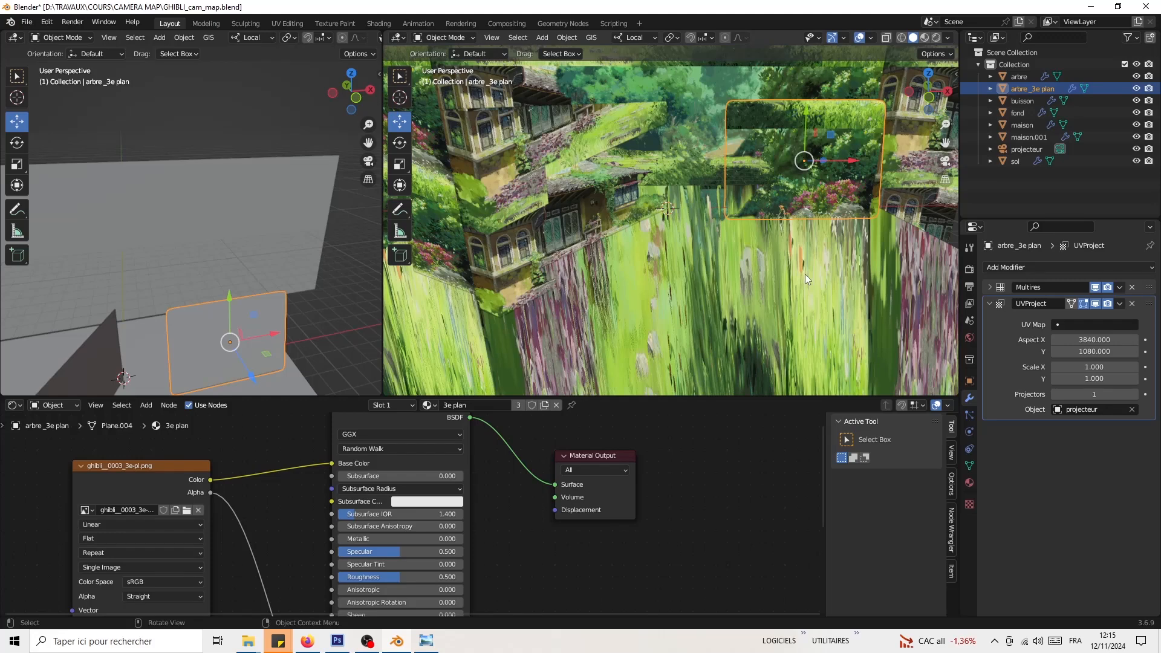
Step: Enlarge the node editor, move the 3e plan image texture node nearer the Principled BSDF and set its extension to Clip
{"action": "key", "text": "KP_0"}
{"action": "scroll", "coordinate": [731, 267], "scroll_direction": "up", "scroll_amount": 5}
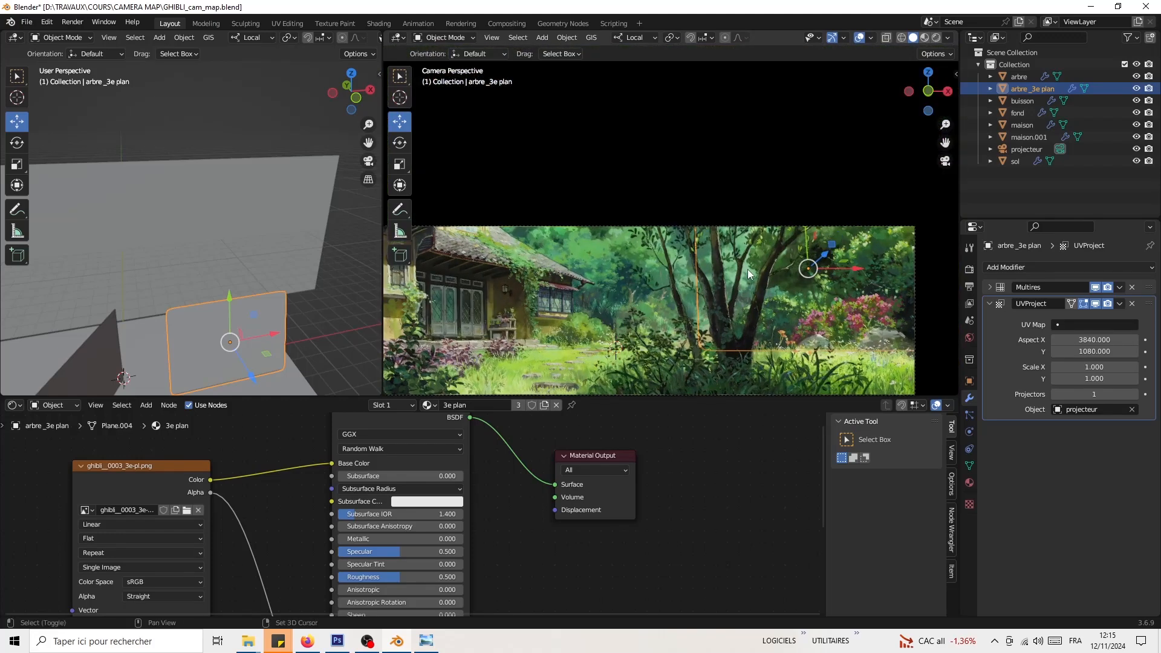
{"action": "middle_click_drag", "start_coordinate": [763, 281], "coordinate": [786, 285]}
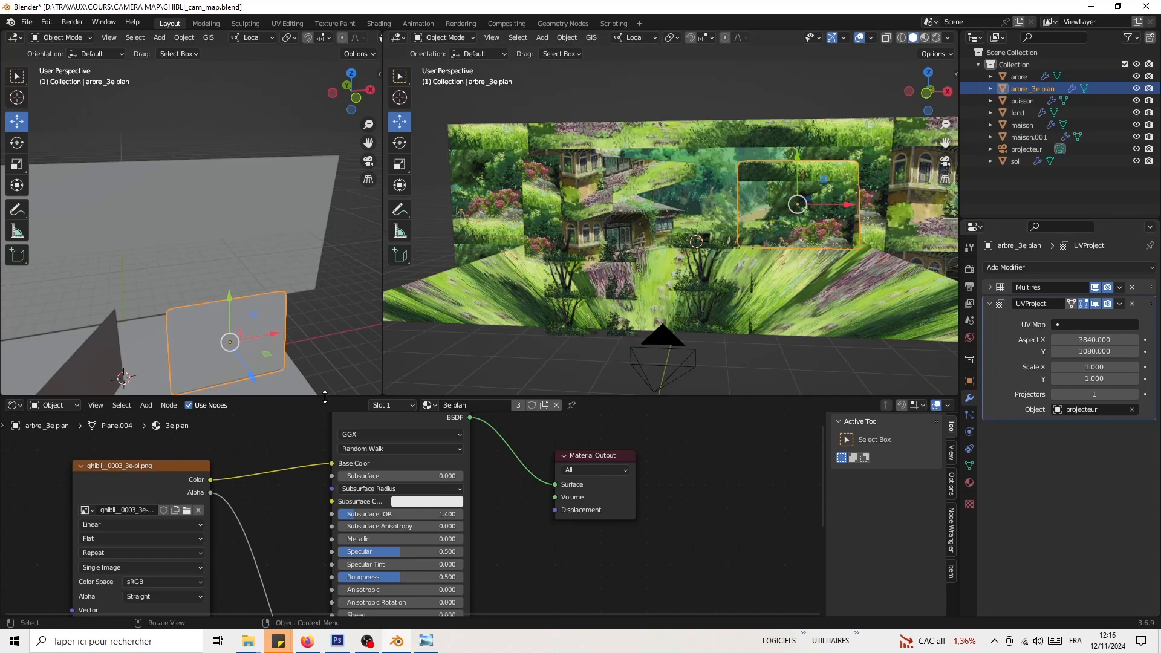
{"action": "left_click_drag", "start_coordinate": [325, 397], "coordinate": [324, 214]}
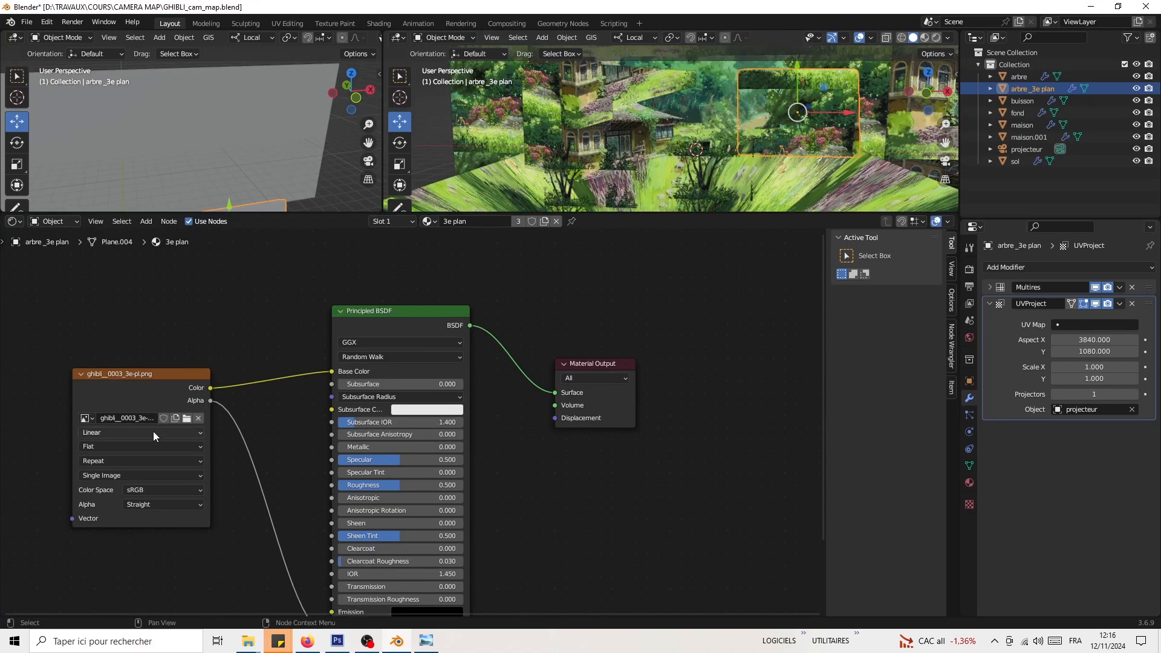
{"action": "left_click_drag", "start_coordinate": [120, 375], "coordinate": [191, 349]}
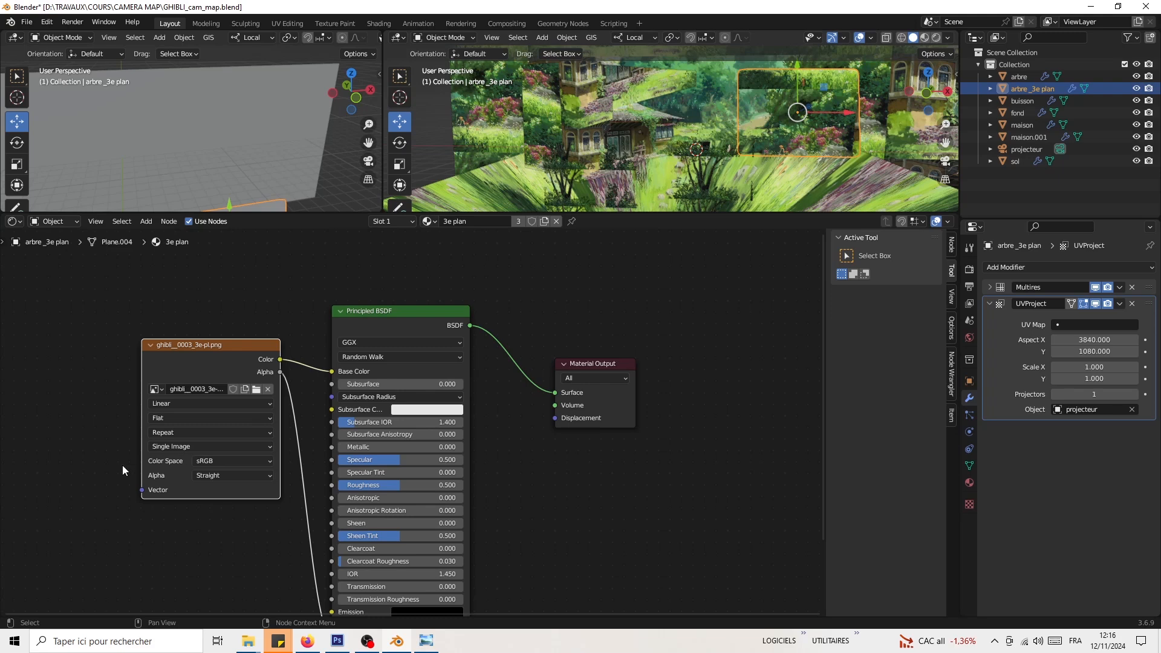
{"action": "left_click", "coordinate": [176, 435]}
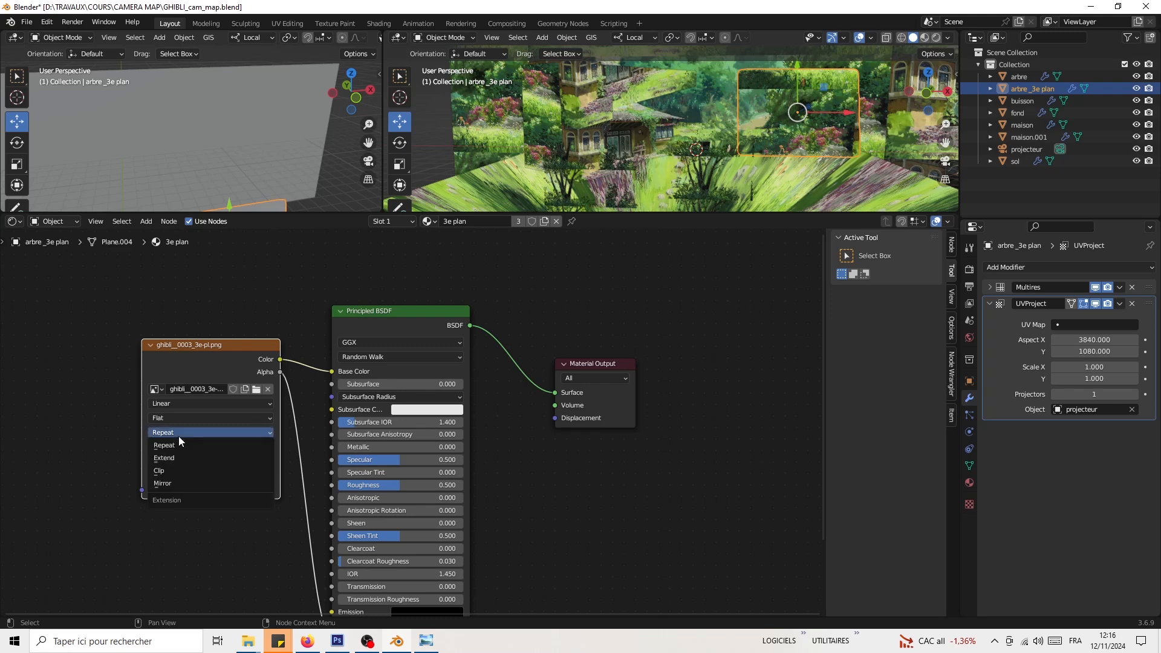
{"action": "left_click", "coordinate": [175, 470]}
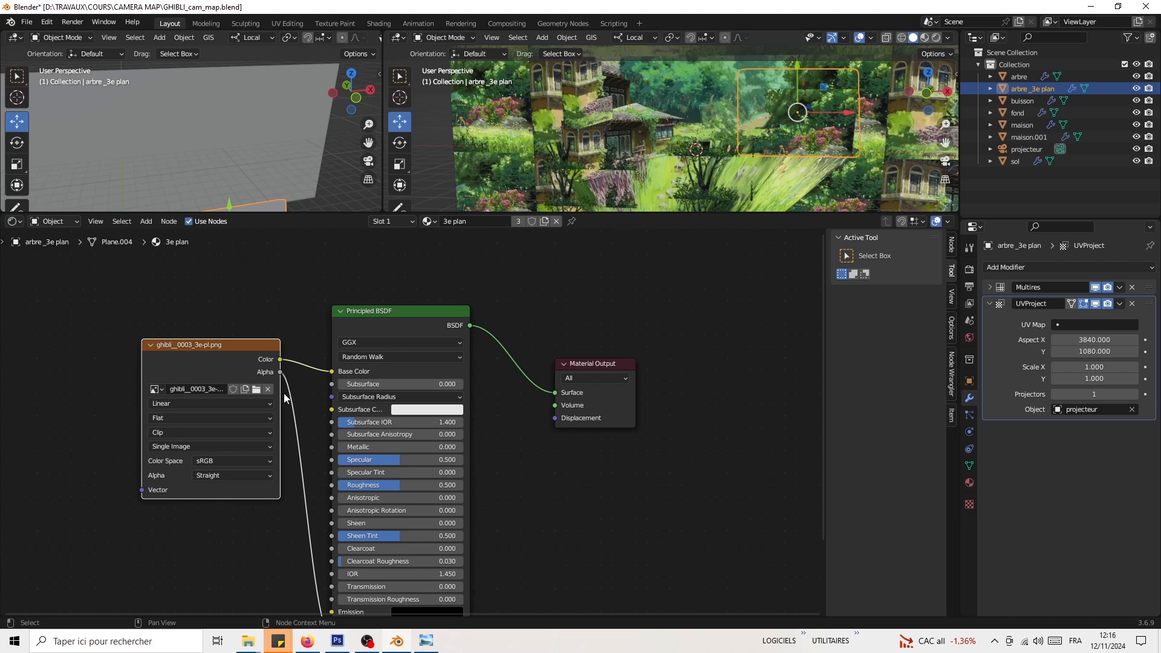
Step: Set the image texture extension to Clip in the buisson plane's 1e plan material and reselect Clip in the 3e plan material
{"action": "scroll", "coordinate": [718, 167], "scroll_direction": "down", "scroll_amount": 2}
{"action": "left_click", "coordinate": [651, 154]}
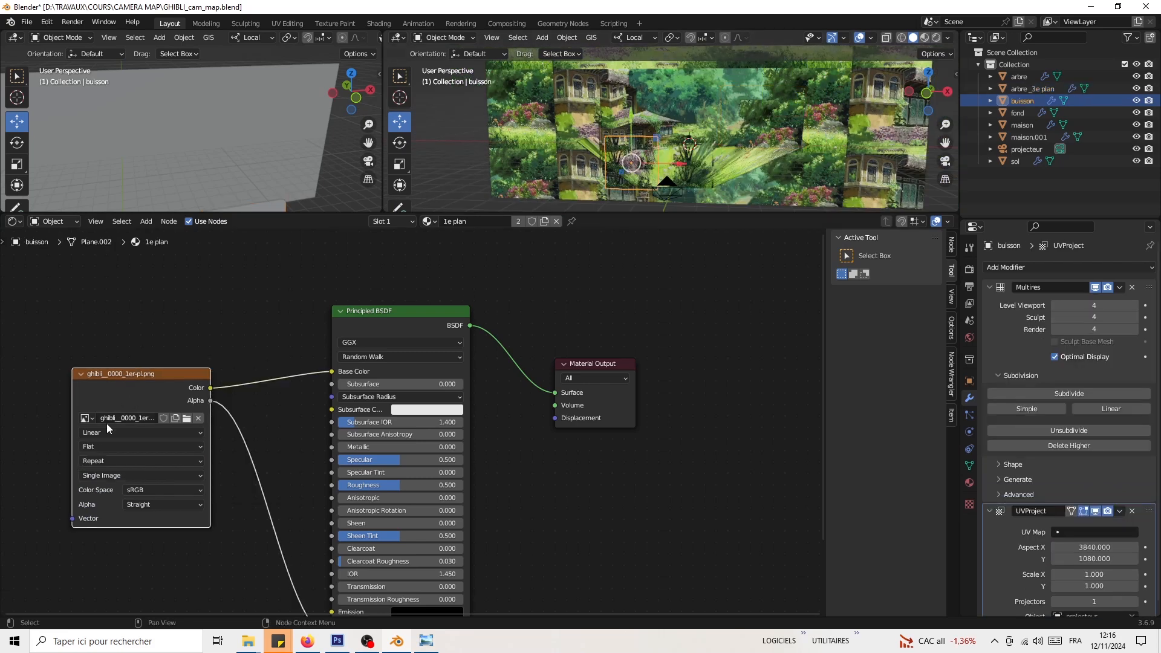
{"action": "left_click", "coordinate": [111, 459]}
{"action": "left_click", "coordinate": [102, 493]}
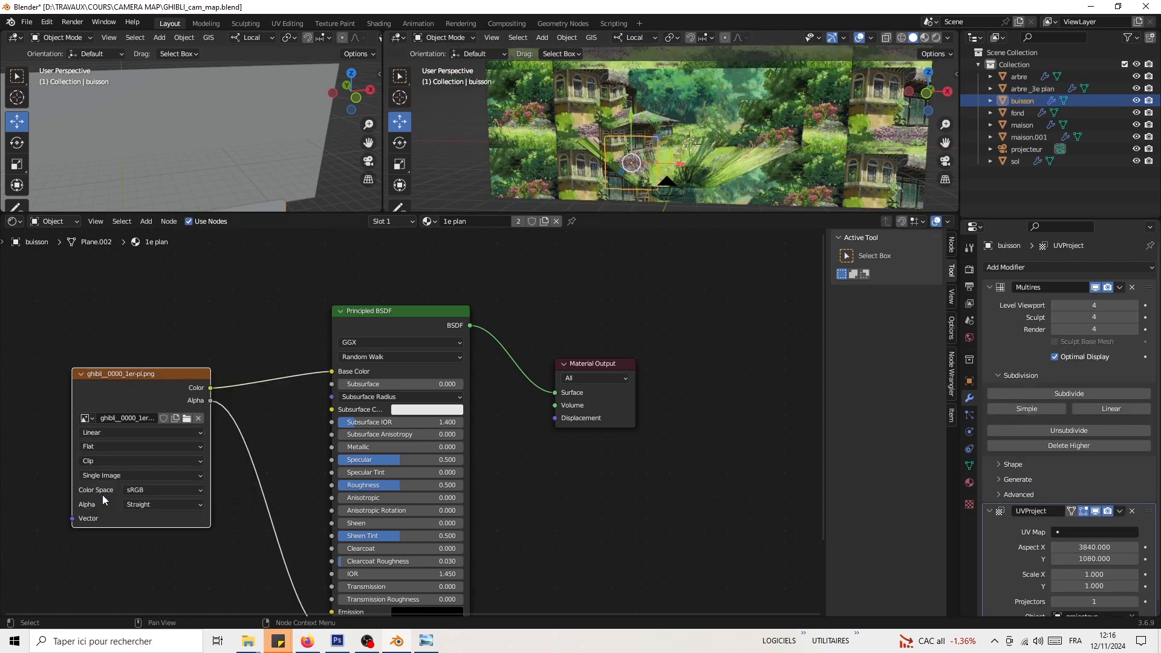
{"action": "left_click", "coordinate": [572, 133]}
{"action": "left_click", "coordinate": [199, 432]}
{"action": "left_click", "coordinate": [199, 465]}
Step: Set the image texture extension to Clip in the fond plane's 4e plan material and save the file
{"action": "left_click", "coordinate": [496, 158]}
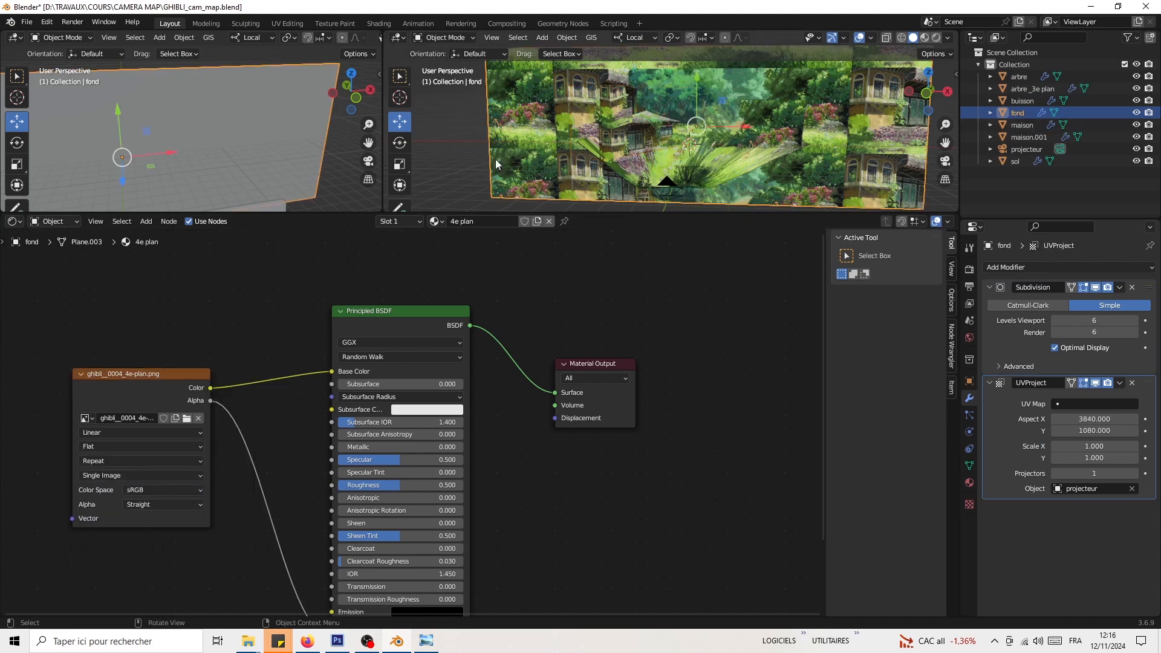
{"action": "left_click", "coordinate": [139, 460]}
{"action": "left_click", "coordinate": [112, 499]}
{"action": "middle_click_drag", "start_coordinate": [666, 157], "coordinate": [736, 86]}
{"action": "mouse_move", "coordinate": [499, 101]}
{"action": "middle_mouse_down"}
{"action": "mouse_move", "coordinate": [638, 153]}
{"action": "mouse_move", "coordinate": [601, 115]}
{"action": "mouse_move", "coordinate": [538, 89]}
{"action": "mouse_move", "coordinate": [605, 136]}
{"action": "mouse_move", "coordinate": [502, 97]}
{"action": "middle_mouse_up"}
{"action": "key", "text": "ctrl+s"}
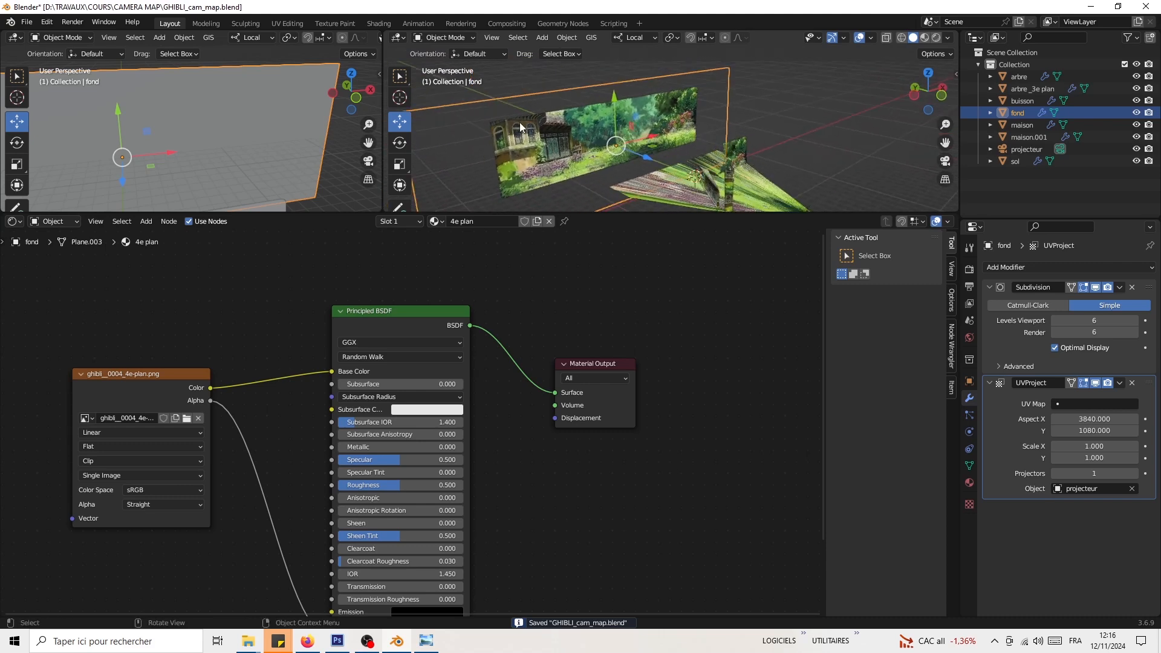
Step: Nudge the fond plane, scale it down uniformly to about 0.75 and save the file
{"action": "middle_click_drag", "start_coordinate": [647, 109], "coordinate": [709, 100]}
{"action": "left_click_drag", "start_coordinate": [704, 92], "coordinate": [704, 85]}
{"action": "key", "text": "s"}
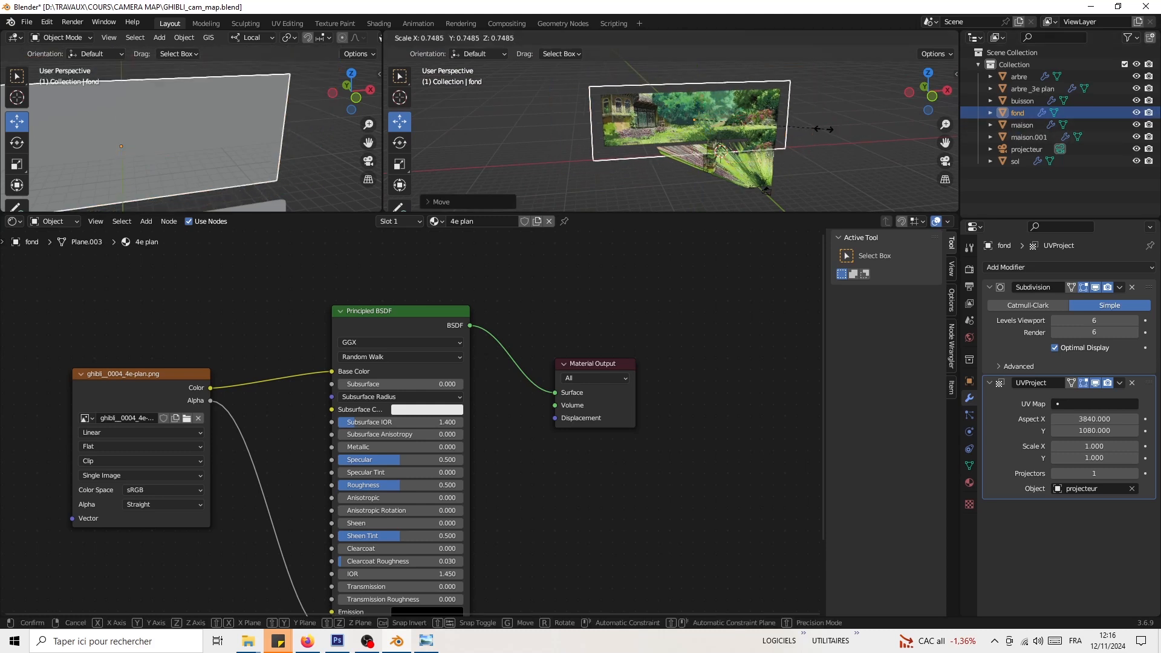
{"action": "left_click", "coordinate": [813, 124]}
{"action": "middle_click_drag", "start_coordinate": [770, 137], "coordinate": [758, 125]}
{"action": "key", "text": "ctrl+s"}
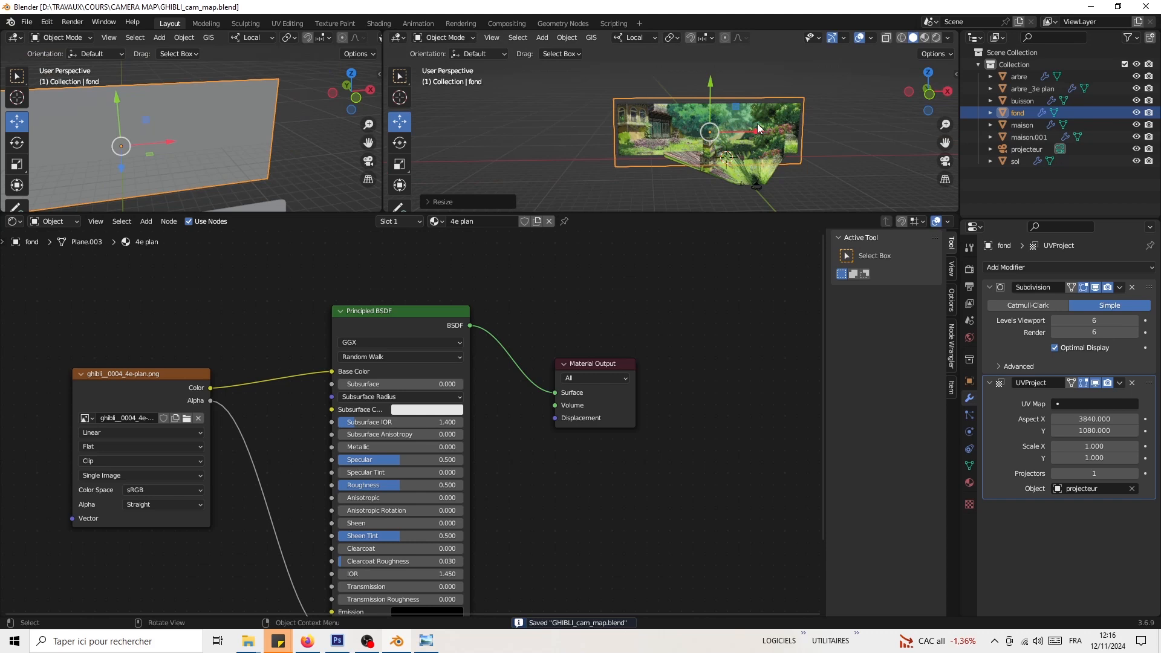
Step: Check the projection through the camera, enlarge the 3D viewports and select the arbre _3e plan plane
{"action": "key", "text": "KP_0"}
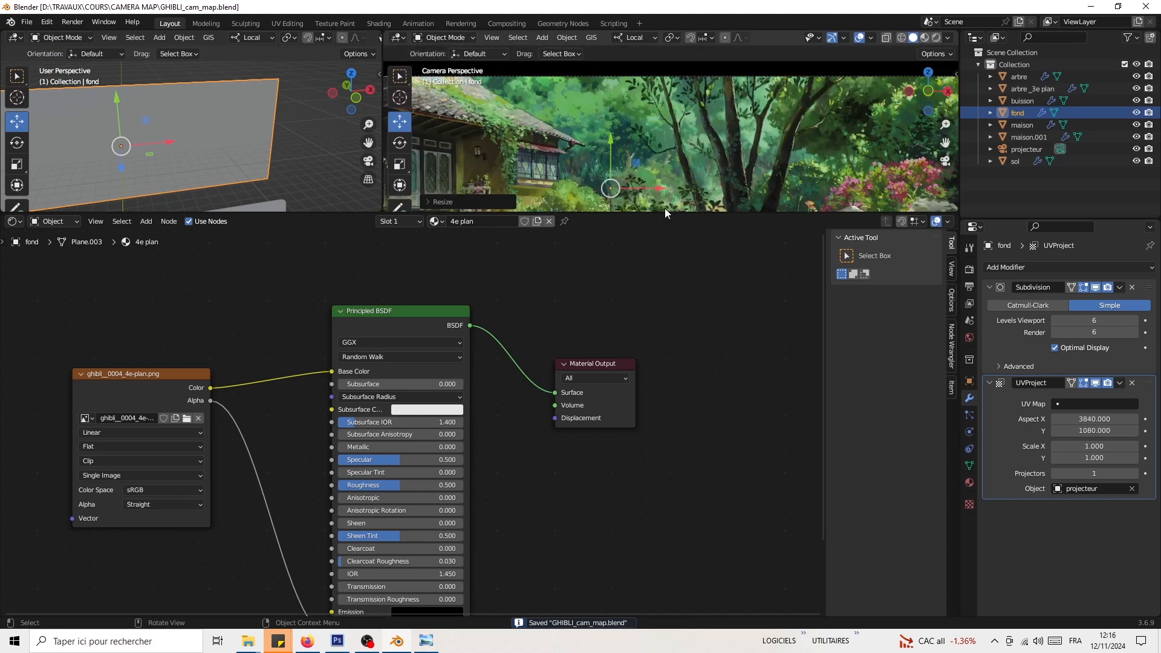
{"action": "left_click_drag", "start_coordinate": [666, 212], "coordinate": [654, 480]}
{"action": "scroll", "coordinate": [691, 213], "scroll_direction": "down", "scroll_amount": 1}
{"action": "middle_click_drag", "start_coordinate": [692, 225], "coordinate": [714, 267], "text": "shift"}
{"action": "mouse_move", "coordinate": [879, 217]}
{"action": "middle_mouse_down"}
{"action": "mouse_move", "coordinate": [880, 236]}
{"action": "mouse_move", "coordinate": [873, 226]}
{"action": "middle_mouse_up"}
{"action": "left_click", "coordinate": [777, 221]}
{"action": "middle_click_drag", "start_coordinate": [776, 220], "coordinate": [637, 262], "text": "shift"}
{"action": "scroll", "coordinate": [637, 262], "scroll_direction": "up", "scroll_amount": 3}
{"action": "middle_click_drag", "start_coordinate": [705, 321], "coordinate": [695, 277], "text": "shift"}
{"action": "left_click", "coordinate": [837, 115]}
Step: Try to open the arbre _3e plan plane in Sculpt Mode
{"action": "middle_click_drag", "start_coordinate": [209, 354], "coordinate": [197, 244], "text": "shift"}
{"action": "middle_click_drag", "start_coordinate": [199, 253], "coordinate": [187, 260]}
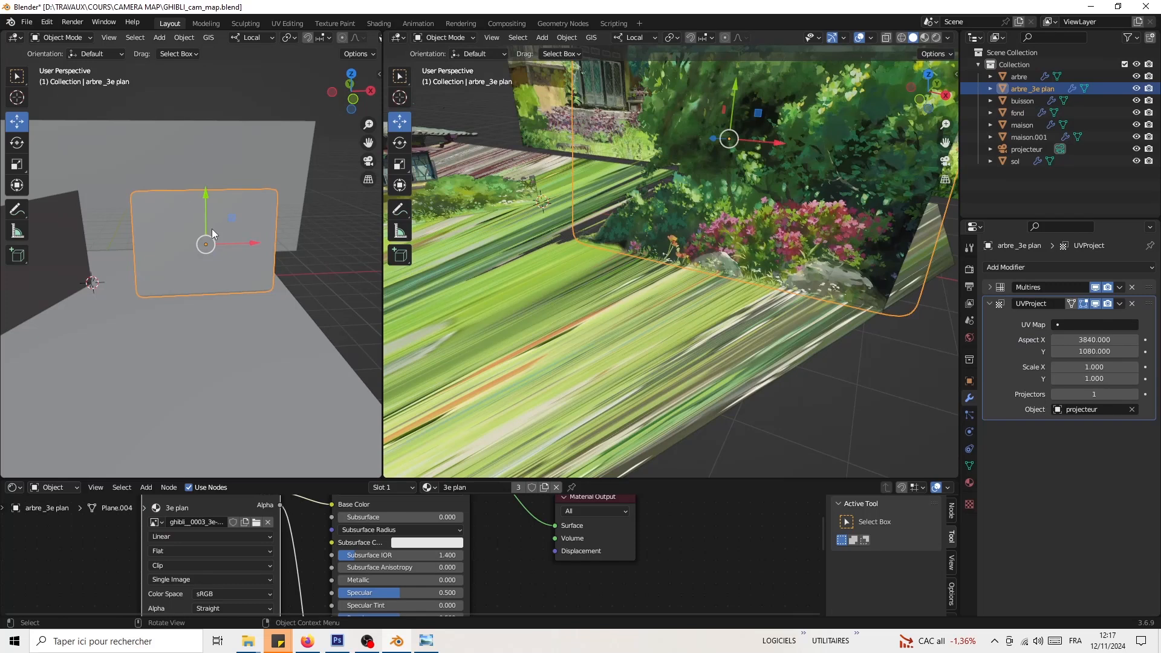
{"action": "key", "text": "ctrl+Tab"}
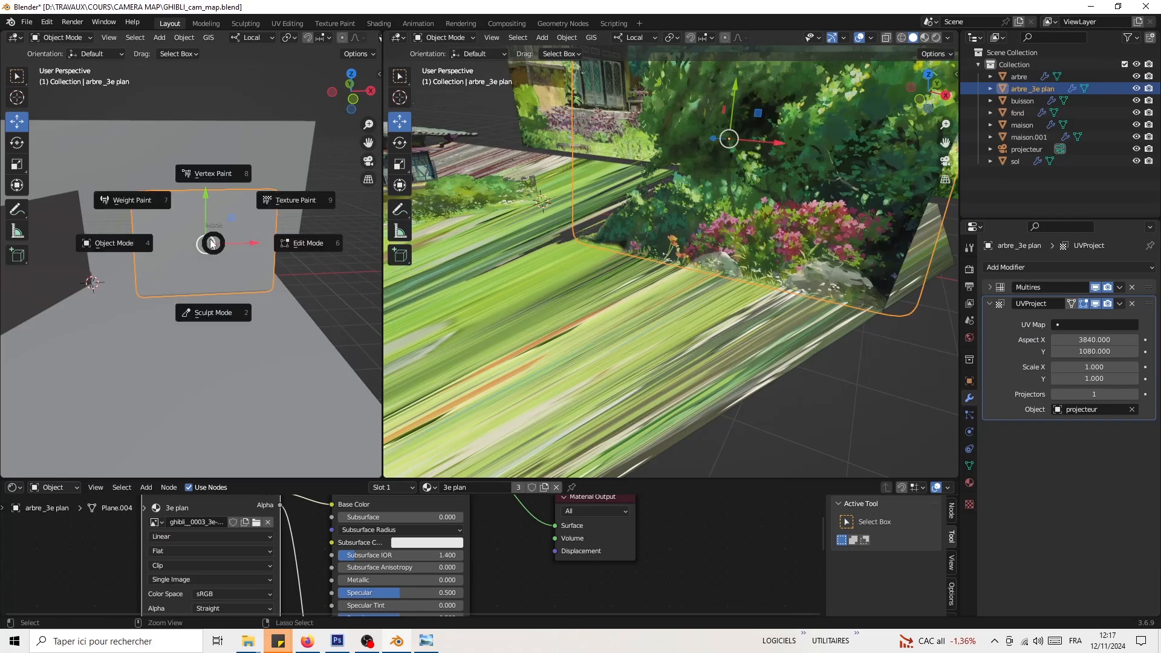
{"action": "left_click", "coordinate": [217, 312]}
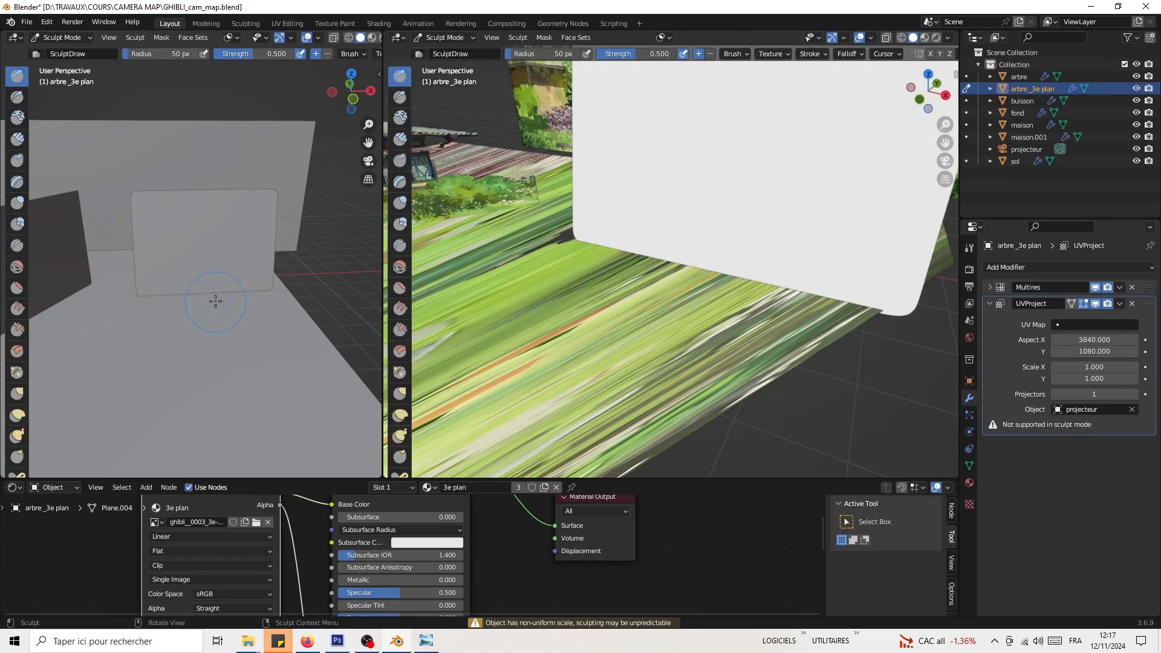
{"action": "middle_click_drag", "start_coordinate": [215, 302], "coordinate": [144, 272]}
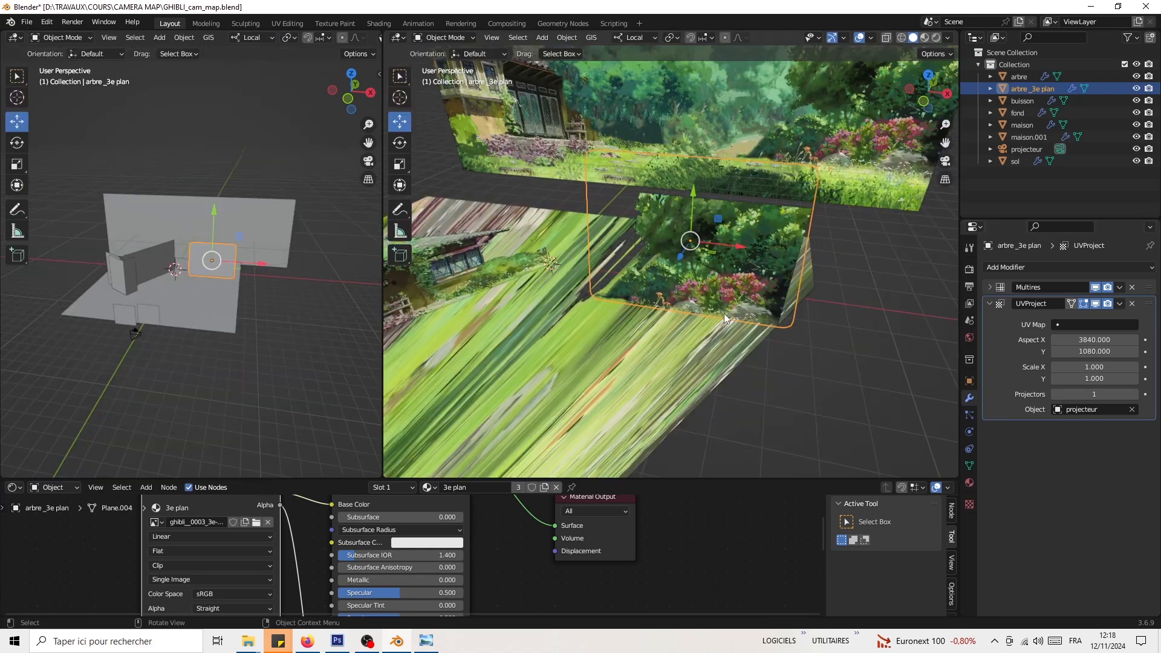
Step: Expand the arbre _3e plan plane's Multires modifier settings, including Shape, Generate and Advanced
{"action": "middle_click_drag", "start_coordinate": [724, 313], "coordinate": [719, 331]}
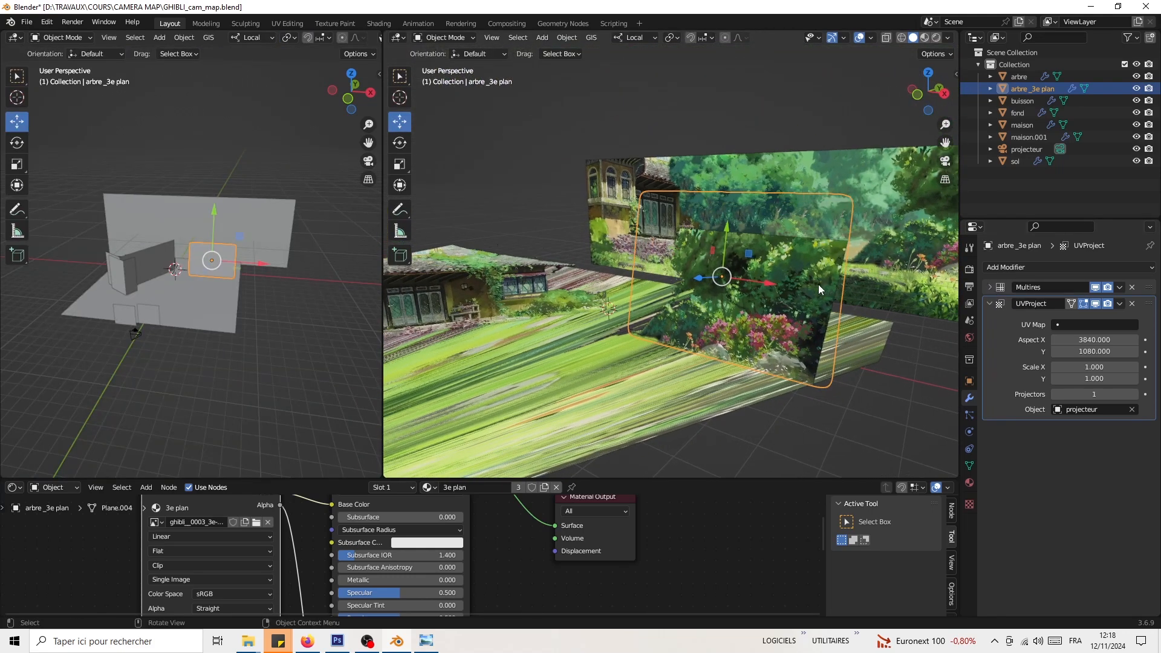
{"action": "left_click", "coordinate": [988, 288]}
{"action": "left_click", "coordinate": [1005, 465]}
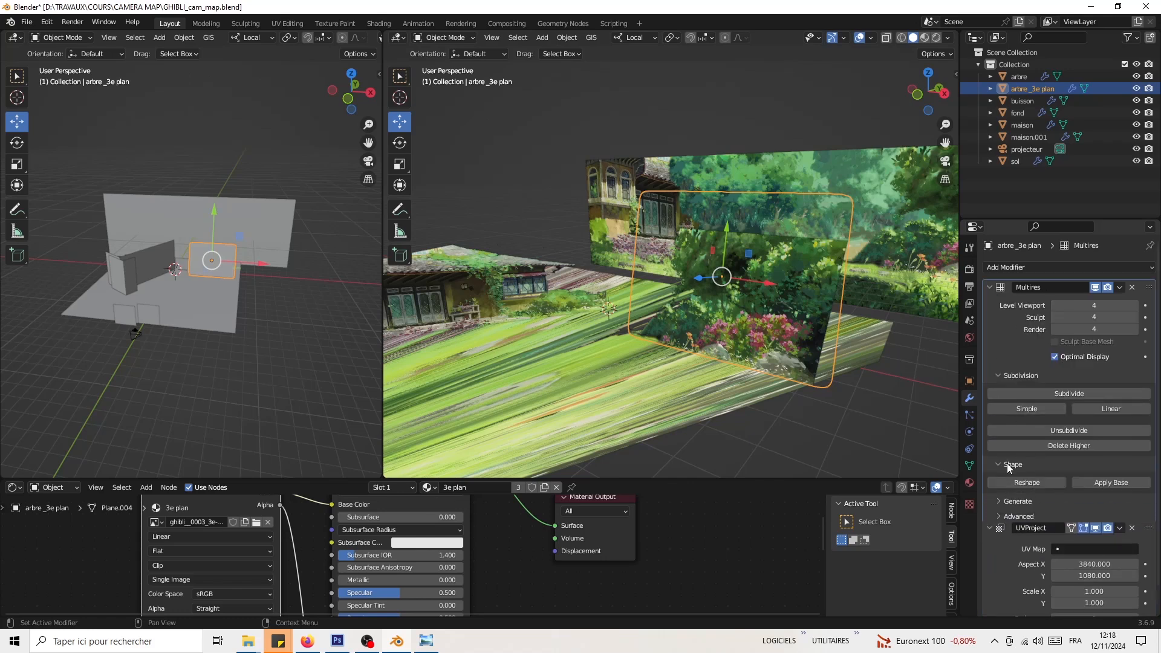
{"action": "scroll", "coordinate": [1015, 478], "scroll_direction": "down", "scroll_amount": 1}
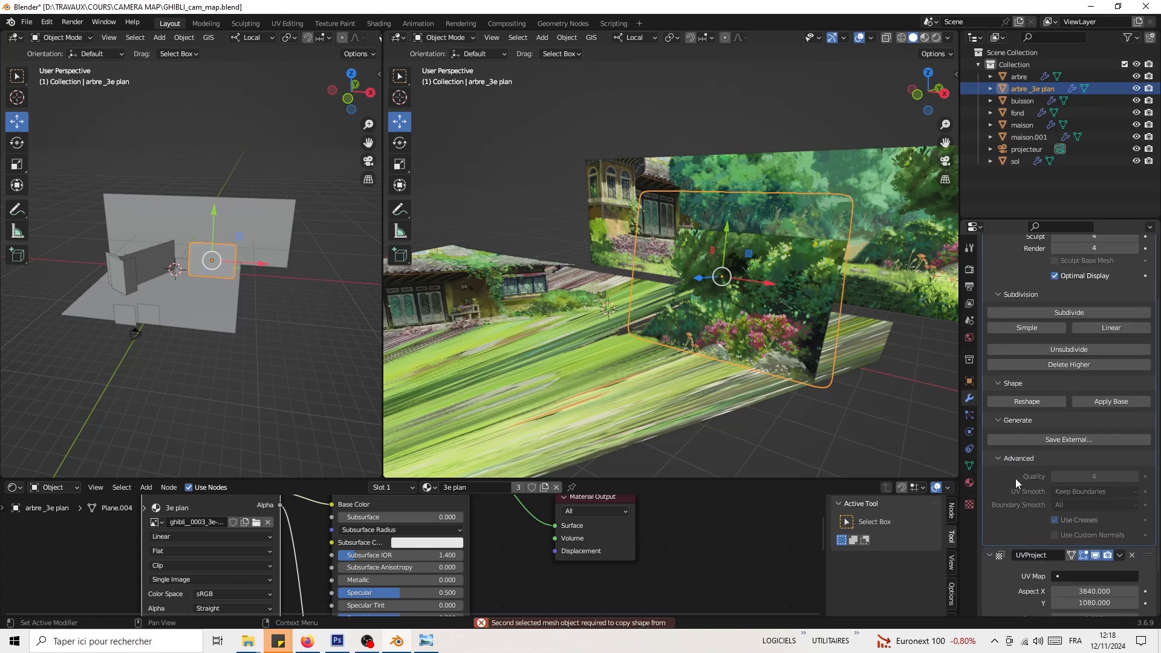
Step: Try Sculpt Mode again on the arbre _3e plan plane with Multires active, and return it to Object Mode
{"action": "middle_click_drag", "start_coordinate": [734, 257], "coordinate": [747, 278]}
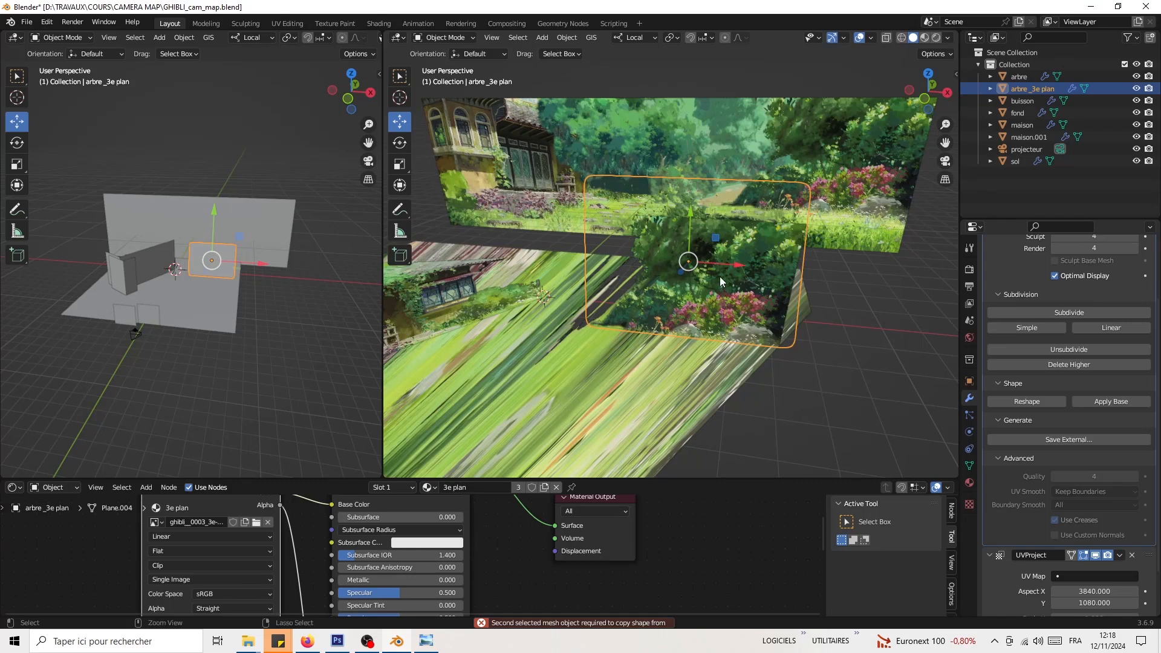
{"action": "key", "text": "ctrl+Tab"}
{"action": "left_click", "coordinate": [727, 336]}
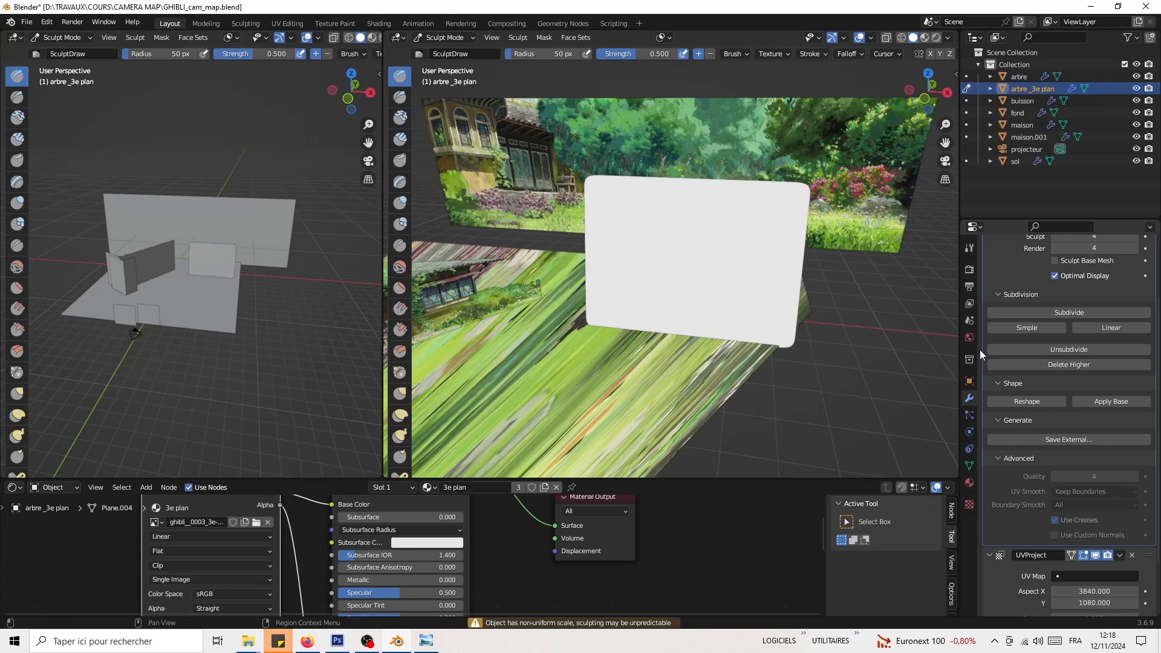
{"action": "scroll", "coordinate": [1016, 344], "scroll_direction": "up", "scroll_amount": 3}
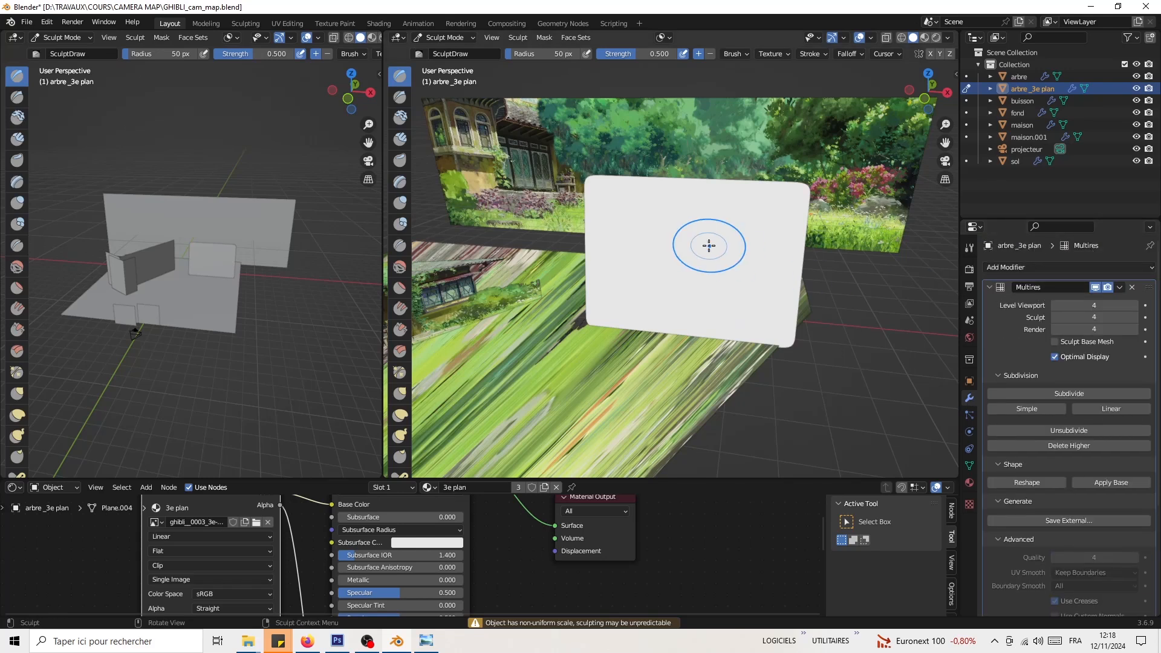
{"action": "key", "text": "ctrl+Tab"}
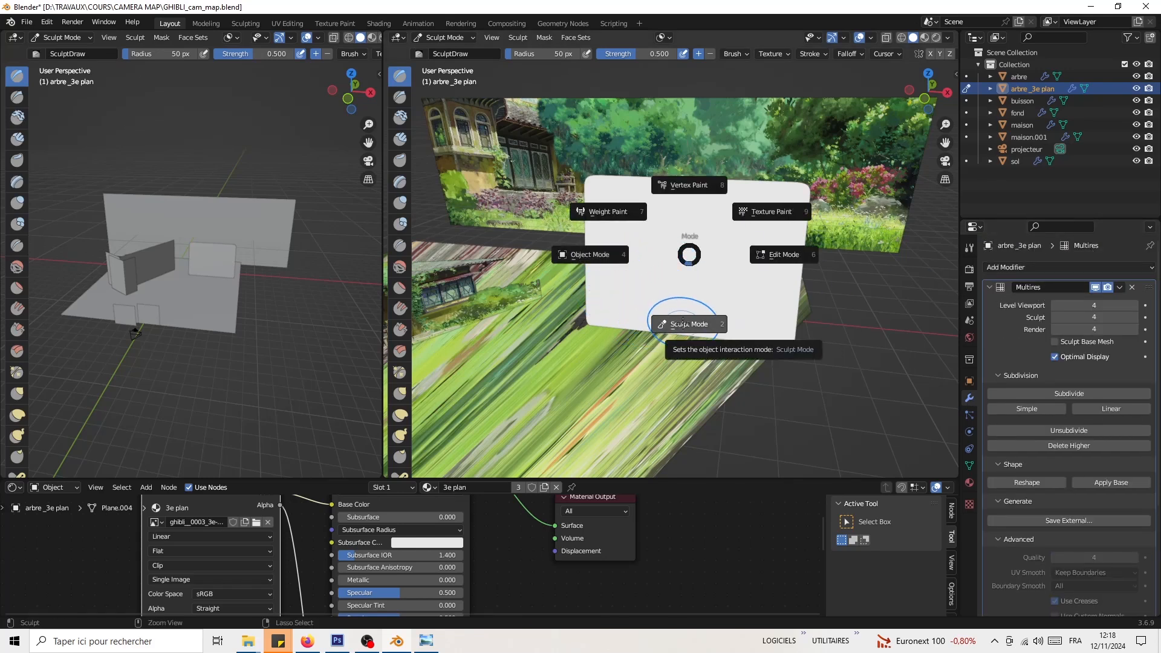
{"action": "left_click", "coordinate": [596, 254]}
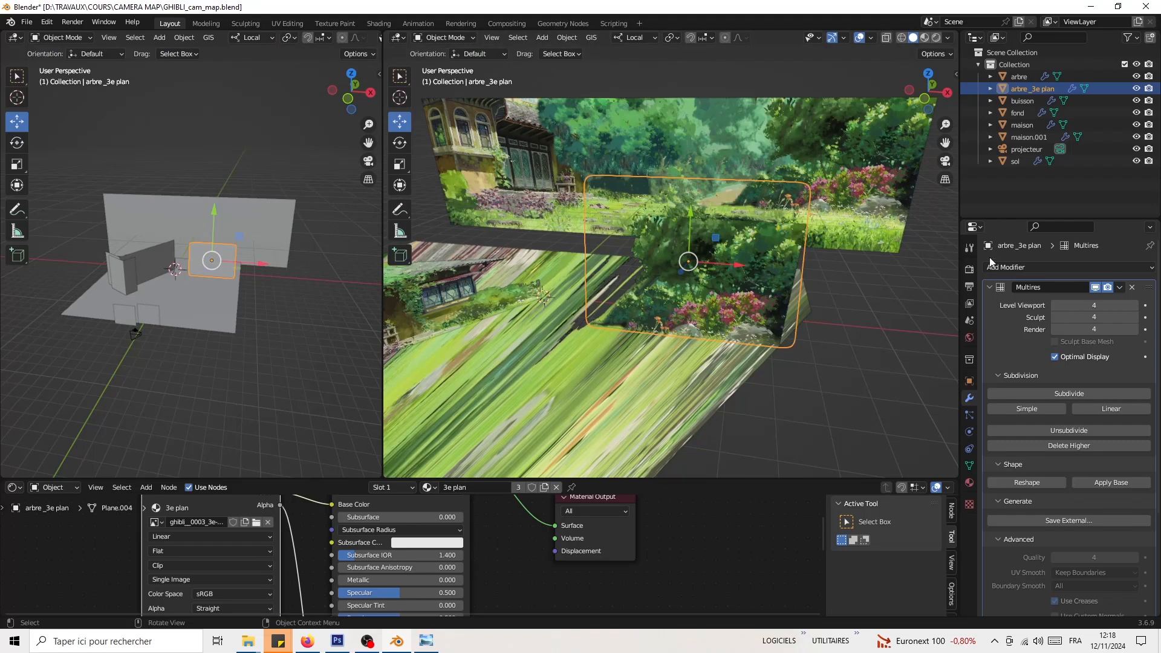
Step: Apply the Multires modifier on the arbre _3e plan plane and switch the plane to Sculpt Mode
{"action": "left_click", "coordinate": [1120, 288]}
{"action": "left_click", "coordinate": [1065, 301]}
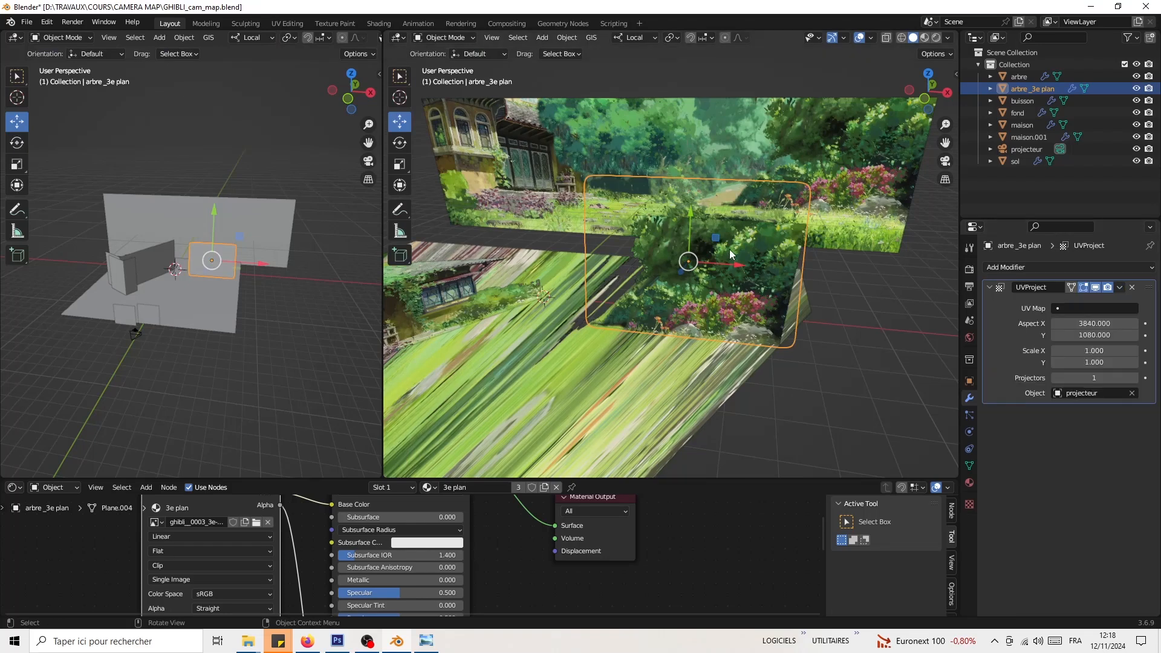
{"action": "key", "text": "ctrl+Tab"}
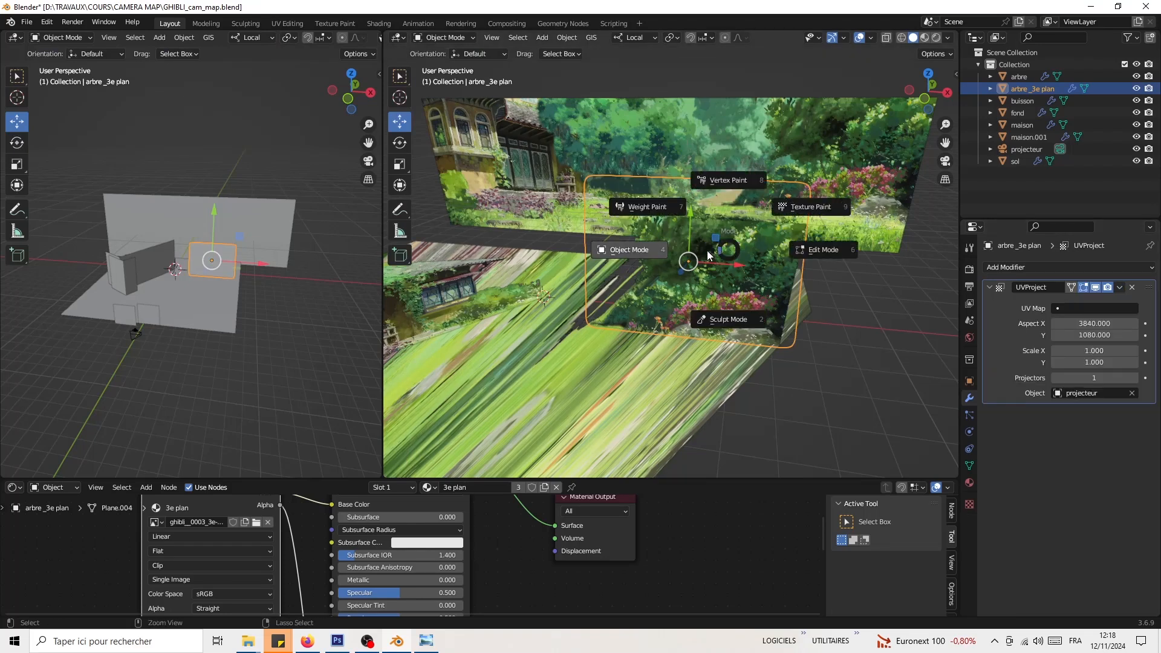
{"action": "left_click", "coordinate": [726, 319]}
Step: Sculpt relief into the flower bushes and foliage of the arbre _3e plan plane with SculptDraw, enlarging the brush radius to 149 px
{"action": "mouse_move", "coordinate": [725, 319]}
{"action": "middle_mouse_down"}
{"action": "mouse_move", "coordinate": [781, 270]}
{"action": "mouse_move", "coordinate": [715, 274]}
{"action": "mouse_move", "coordinate": [695, 302]}
{"action": "middle_mouse_up"}
{"action": "mouse_move", "coordinate": [637, 340]}
{"action": "left_mouse_down"}
{"action": "mouse_move", "coordinate": [719, 350]}
{"action": "mouse_move", "coordinate": [730, 389]}
{"action": "mouse_move", "coordinate": [711, 393]}
{"action": "mouse_move", "coordinate": [719, 404]}
{"action": "mouse_move", "coordinate": [692, 403]}
{"action": "mouse_move", "coordinate": [633, 376]}
{"action": "left_mouse_up"}
{"action": "mouse_move", "coordinate": [626, 373]}
{"action": "left_mouse_down"}
{"action": "mouse_move", "coordinate": [611, 366]}
{"action": "mouse_move", "coordinate": [683, 311]}
{"action": "mouse_move", "coordinate": [732, 372]}
{"action": "mouse_move", "coordinate": [654, 386]}
{"action": "mouse_move", "coordinate": [540, 340]}
{"action": "left_mouse_up"}
{"action": "middle_click_drag", "start_coordinate": [580, 379], "coordinate": [617, 366]}
{"action": "key", "text": "f"}
{"action": "left_click", "coordinate": [677, 363]}
{"action": "mouse_move", "coordinate": [702, 338]}
{"action": "left_mouse_down"}
{"action": "mouse_move", "coordinate": [684, 363]}
{"action": "mouse_move", "coordinate": [640, 373]}
{"action": "left_mouse_up"}
{"action": "middle_click_drag", "start_coordinate": [640, 372], "coordinate": [689, 370]}
{"action": "left_click_drag", "start_coordinate": [567, 177], "coordinate": [570, 209]}
{"action": "left_click_drag", "start_coordinate": [714, 217], "coordinate": [709, 249]}
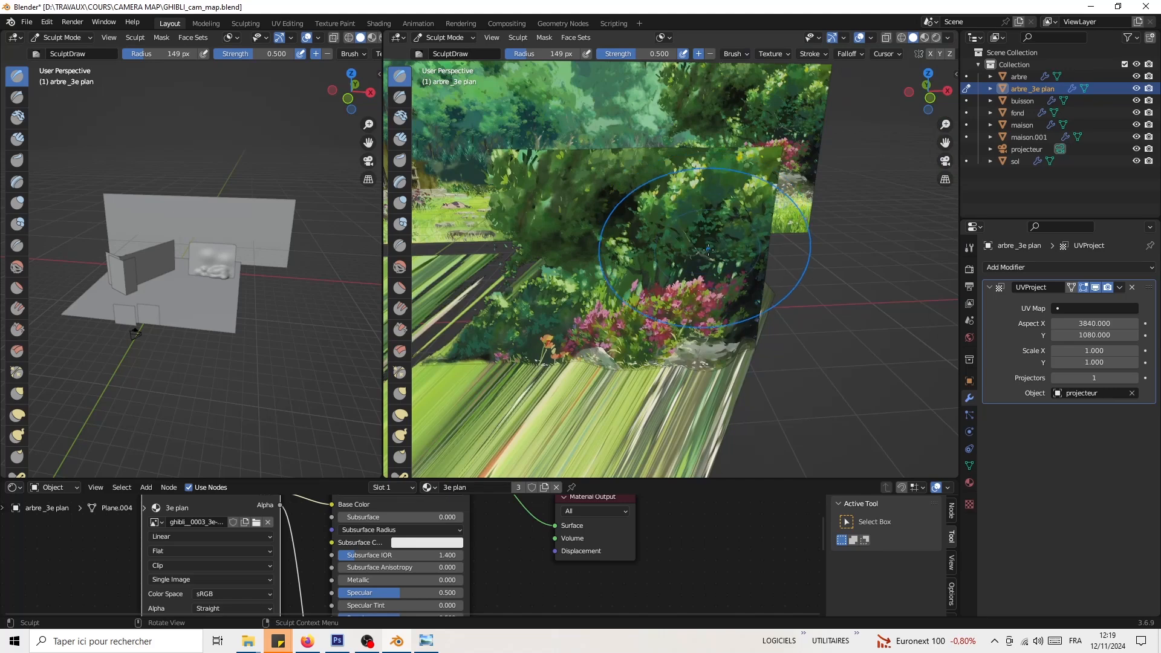
Step: Sculpt more volume into the upper tree foliage above the pink flowers on the arbre _3e plan plane
{"action": "mouse_move", "coordinate": [732, 277]}
{"action": "middle_mouse_down"}
{"action": "mouse_move", "coordinate": [623, 274]}
{"action": "mouse_move", "coordinate": [739, 242]}
{"action": "middle_mouse_up"}
{"action": "scroll", "coordinate": [654, 250], "scroll_direction": "up", "scroll_amount": 3}
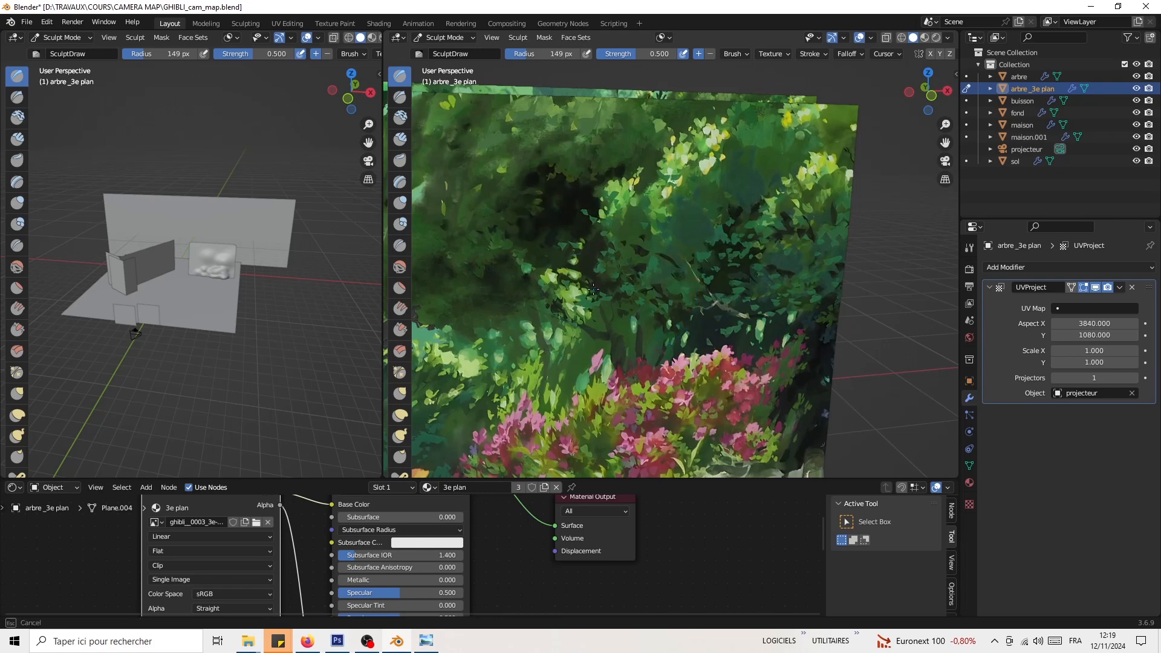
{"action": "mouse_move", "coordinate": [775, 161]}
{"action": "left_mouse_down"}
{"action": "mouse_move", "coordinate": [773, 230]}
{"action": "mouse_move", "coordinate": [748, 257]}
{"action": "left_mouse_up"}
{"action": "scroll", "coordinate": [763, 269], "scroll_direction": "down", "scroll_amount": 3}
{"action": "middle_click_drag", "start_coordinate": [715, 319], "coordinate": [727, 287], "text": "shift"}
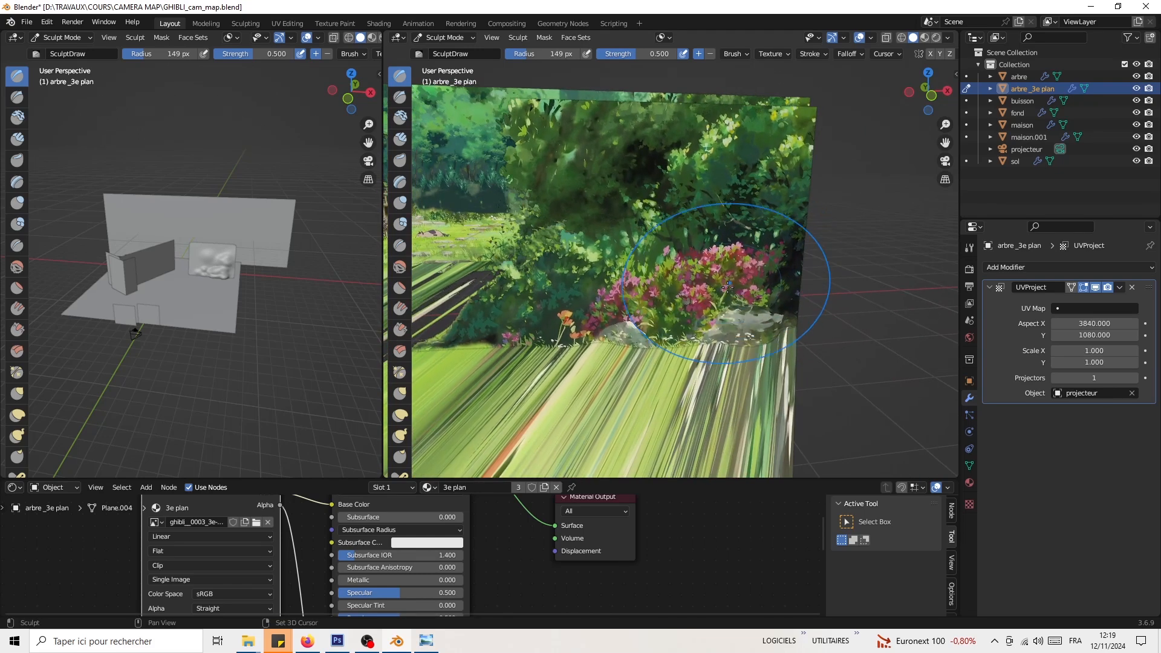
Step: Sculpt relief into the two rocks at the foot of the pink flowers on the arbre _3e plan plane
{"action": "scroll", "coordinate": [722, 327], "scroll_direction": "up", "scroll_amount": 4}
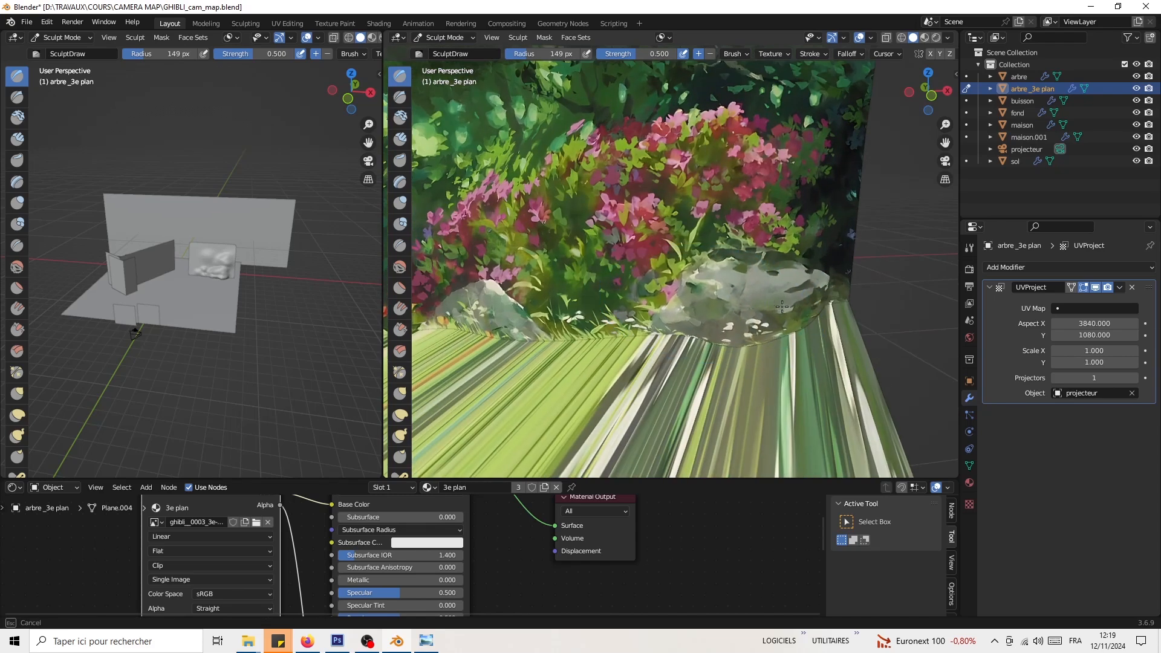
{"action": "left_click_drag", "start_coordinate": [811, 327], "coordinate": [817, 317]}
{"action": "left_click_drag", "start_coordinate": [813, 327], "coordinate": [807, 323]}
{"action": "middle_click_drag", "start_coordinate": [518, 326], "coordinate": [743, 335], "text": "shift"}
{"action": "scroll", "coordinate": [743, 335], "scroll_direction": "up", "scroll_amount": 3}
{"action": "left_click_drag", "start_coordinate": [627, 360], "coordinate": [759, 379]}
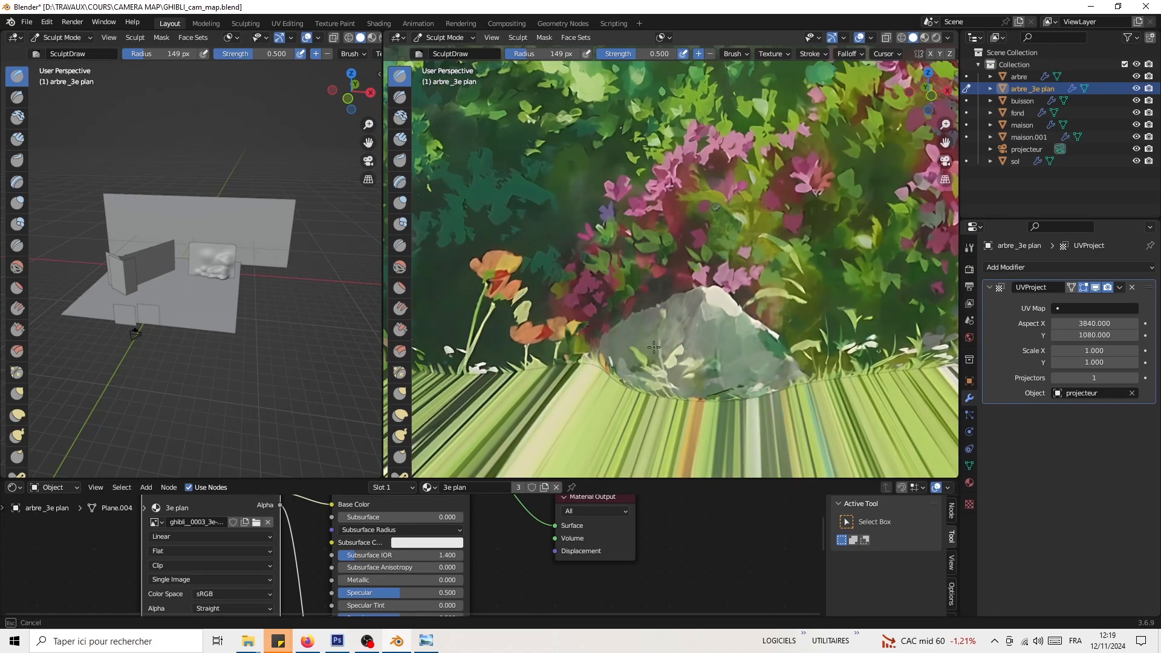
Step: Sculpt volume into the dark bush beside the orange flowers and along its outer edge next to the path
{"action": "middle_click_drag", "start_coordinate": [736, 373], "coordinate": [609, 291], "text": "ctrl"}
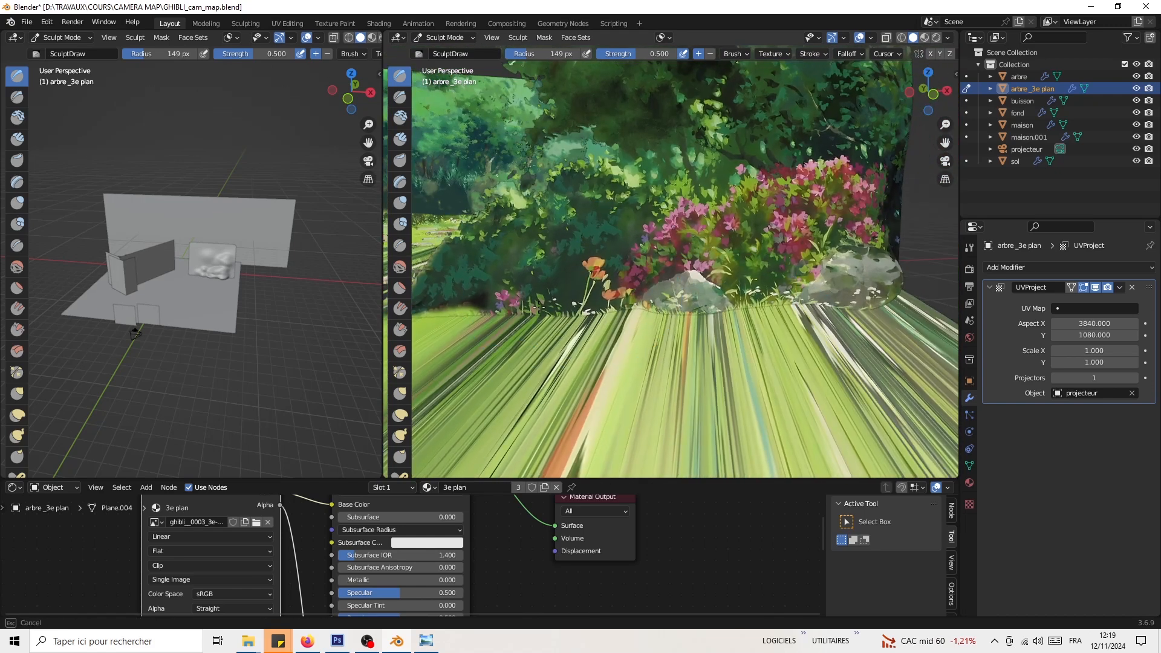
{"action": "middle_click_drag", "start_coordinate": [532, 314], "coordinate": [581, 343]}
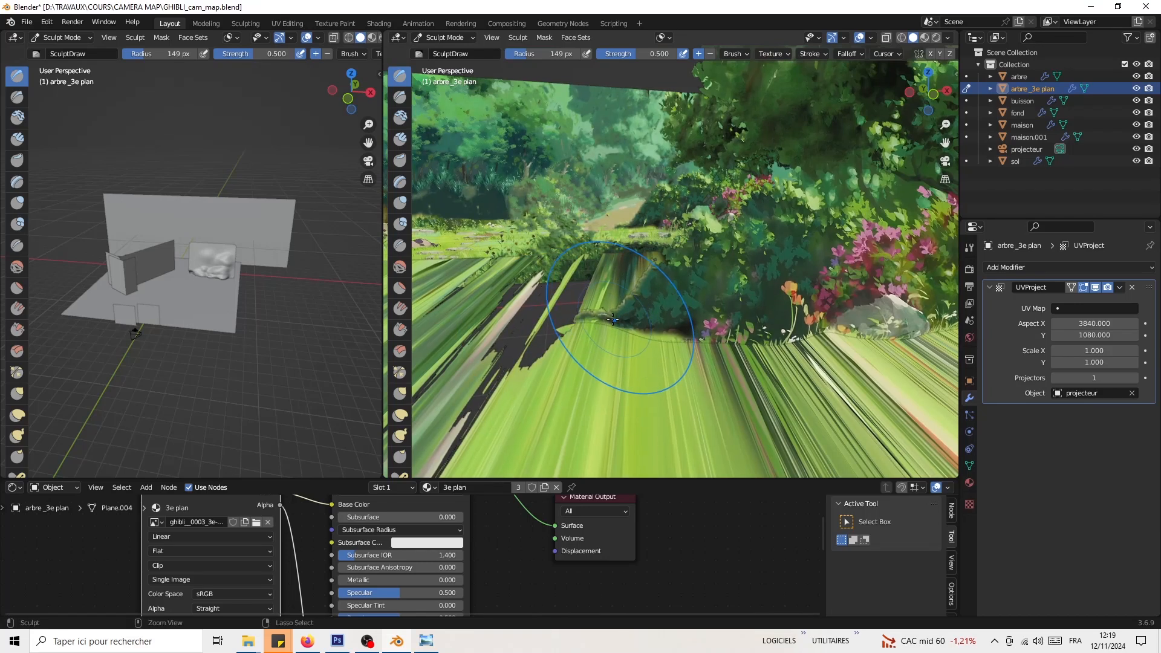
{"action": "mouse_move", "coordinate": [694, 310]}
{"action": "middle_mouse_down"}
{"action": "mouse_move", "coordinate": [748, 335]}
{"action": "mouse_move", "coordinate": [706, 192]}
{"action": "mouse_move", "coordinate": [611, 231]}
{"action": "middle_mouse_up"}
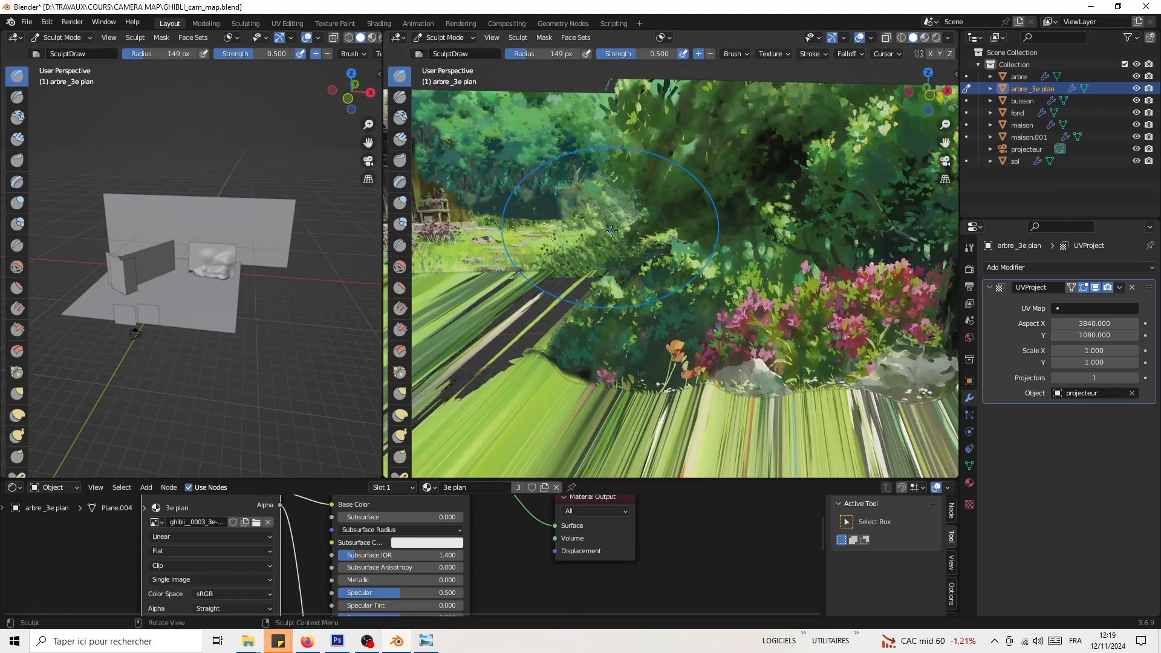
{"action": "scroll", "coordinate": [626, 220], "scroll_direction": "up", "scroll_amount": 3}
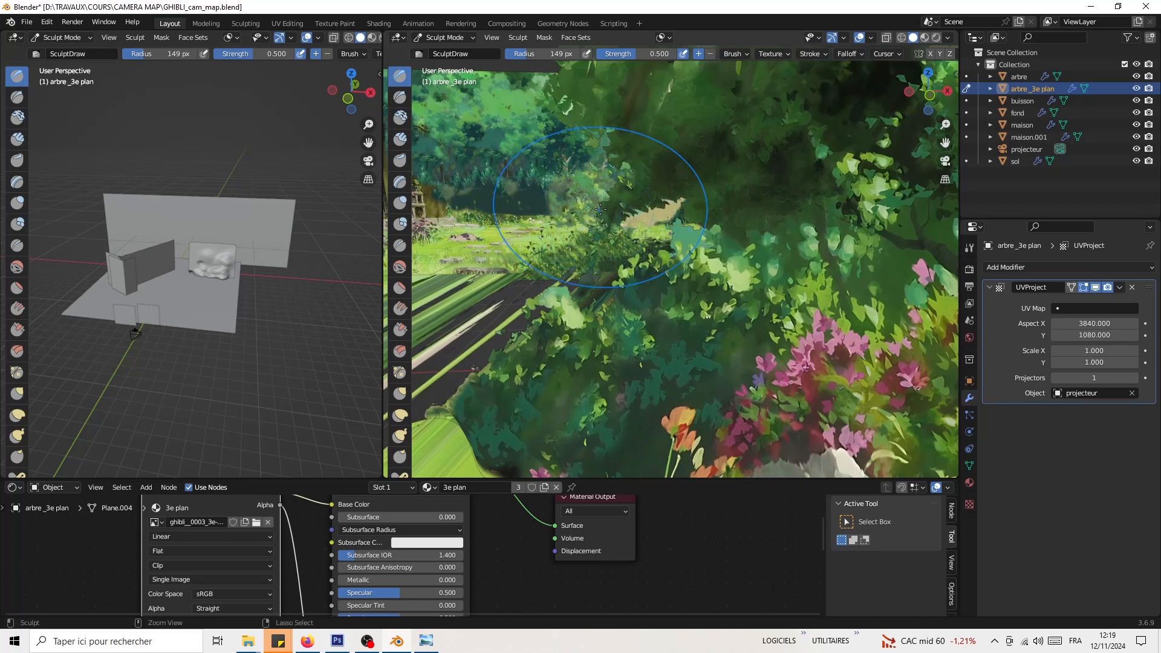
{"action": "scroll", "coordinate": [584, 213], "scroll_direction": "up", "scroll_amount": 1}
{"action": "scroll", "coordinate": [581, 196], "scroll_direction": "up", "scroll_amount": 1}
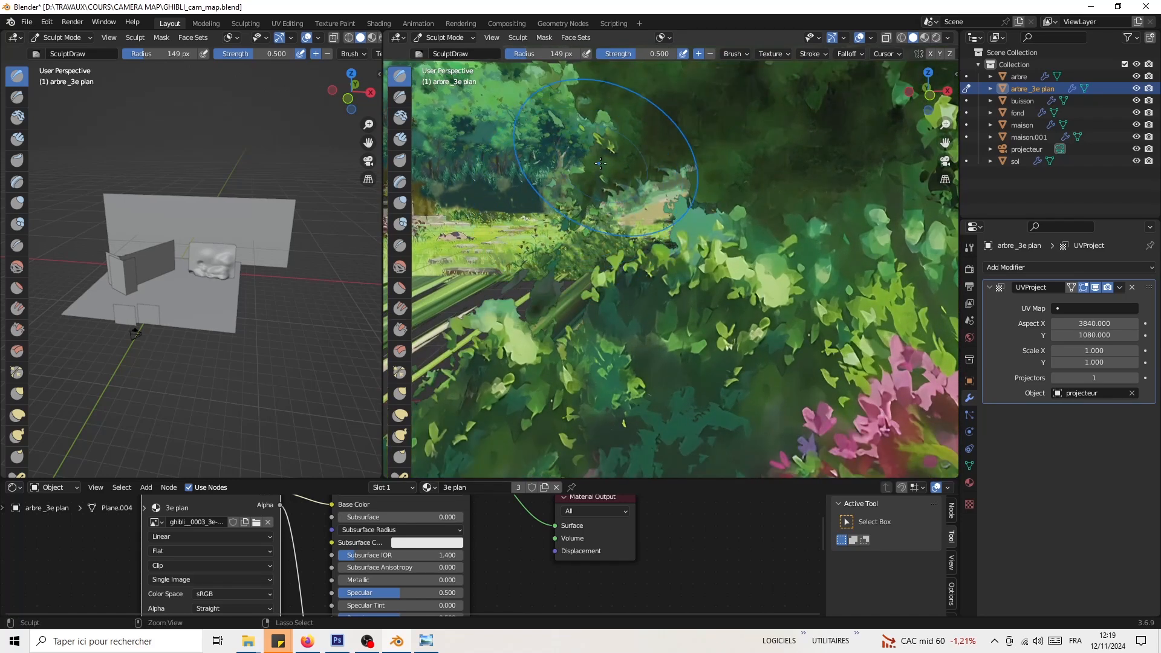
{"action": "mouse_move", "coordinate": [602, 175]}
{"action": "middle_mouse_down"}
{"action": "mouse_move", "coordinate": [623, 324]}
{"action": "mouse_move", "coordinate": [849, 326]}
{"action": "middle_mouse_up"}
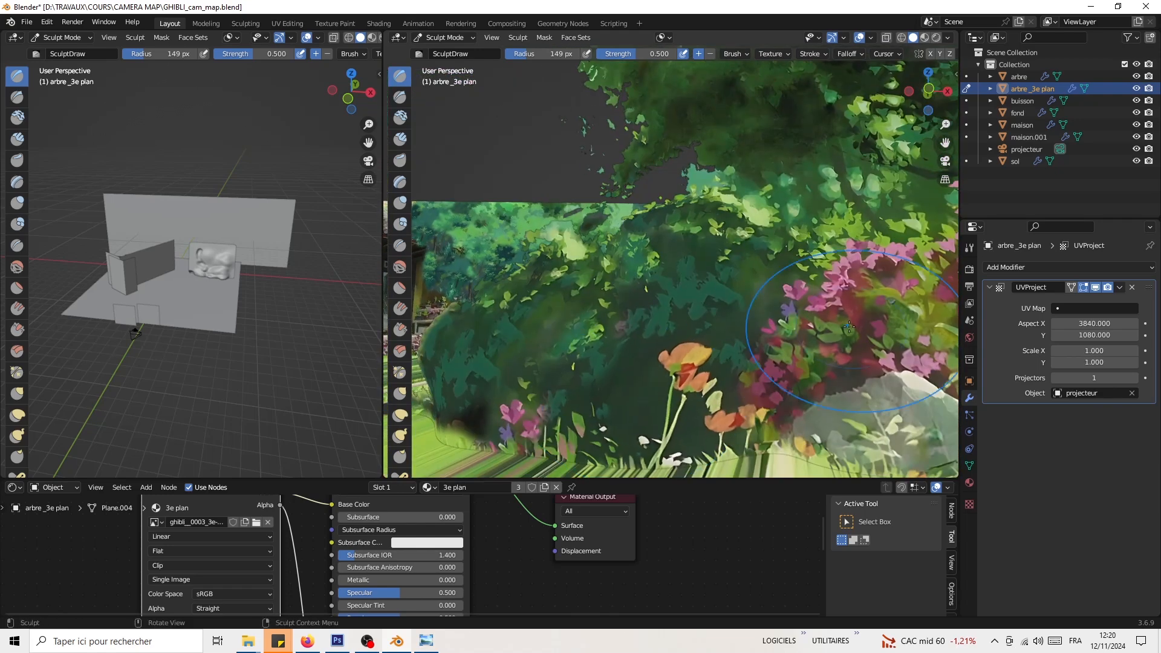
Step: Inspect the sculpted vegetation from farther away and add another relief stroke to its lower part
{"action": "scroll", "coordinate": [849, 327], "scroll_direction": "down", "scroll_amount": 3}
{"action": "scroll", "coordinate": [709, 340], "scroll_direction": "down", "scroll_amount": 4}
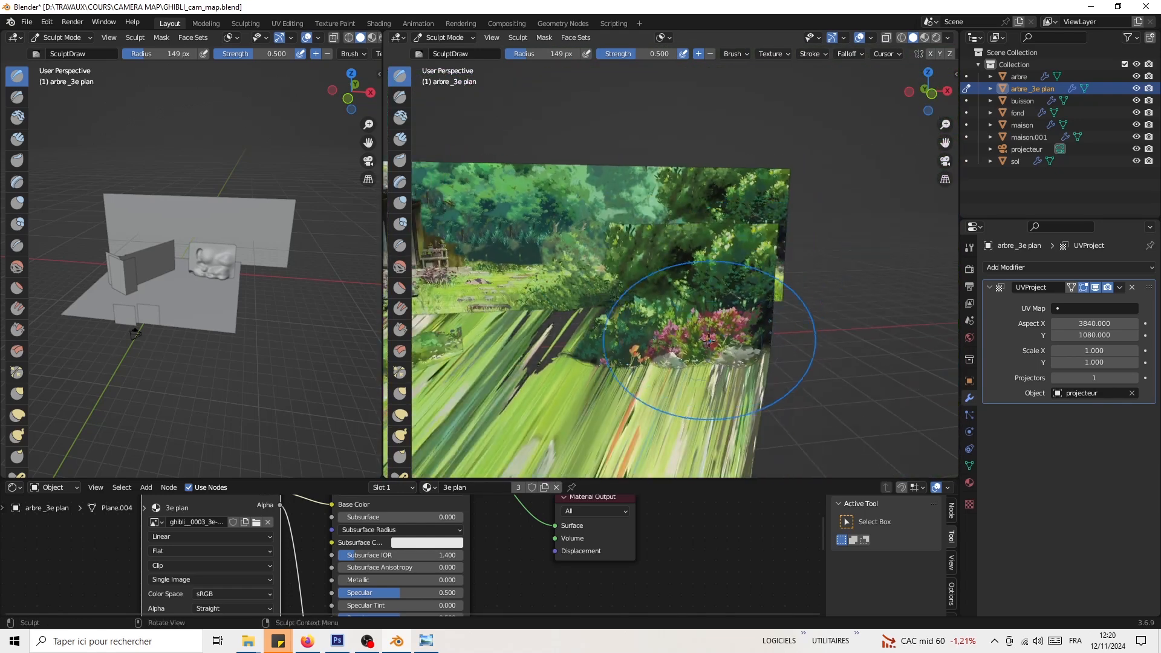
{"action": "scroll", "coordinate": [711, 343], "scroll_direction": "up", "scroll_amount": 8}
{"action": "left_click_drag", "start_coordinate": [723, 352], "coordinate": [629, 326]}
{"action": "scroll", "coordinate": [661, 342], "scroll_direction": "down", "scroll_amount": 5}
Step: Return to Object Mode, select the arbre plane and apply its Multires modifier
{"action": "key", "text": "ctrl+Tab"}
{"action": "mouse_move", "coordinate": [661, 343]}
{"action": "middle_mouse_down"}
{"action": "mouse_move", "coordinate": [717, 280]}
{"action": "mouse_move", "coordinate": [609, 326]}
{"action": "mouse_move", "coordinate": [645, 328]}
{"action": "middle_mouse_up"}
{"action": "left_click", "coordinate": [610, 326]}
{"action": "scroll", "coordinate": [642, 311], "scroll_direction": "down", "scroll_amount": 6}
{"action": "scroll", "coordinate": [670, 332], "scroll_direction": "up", "scroll_amount": 3}
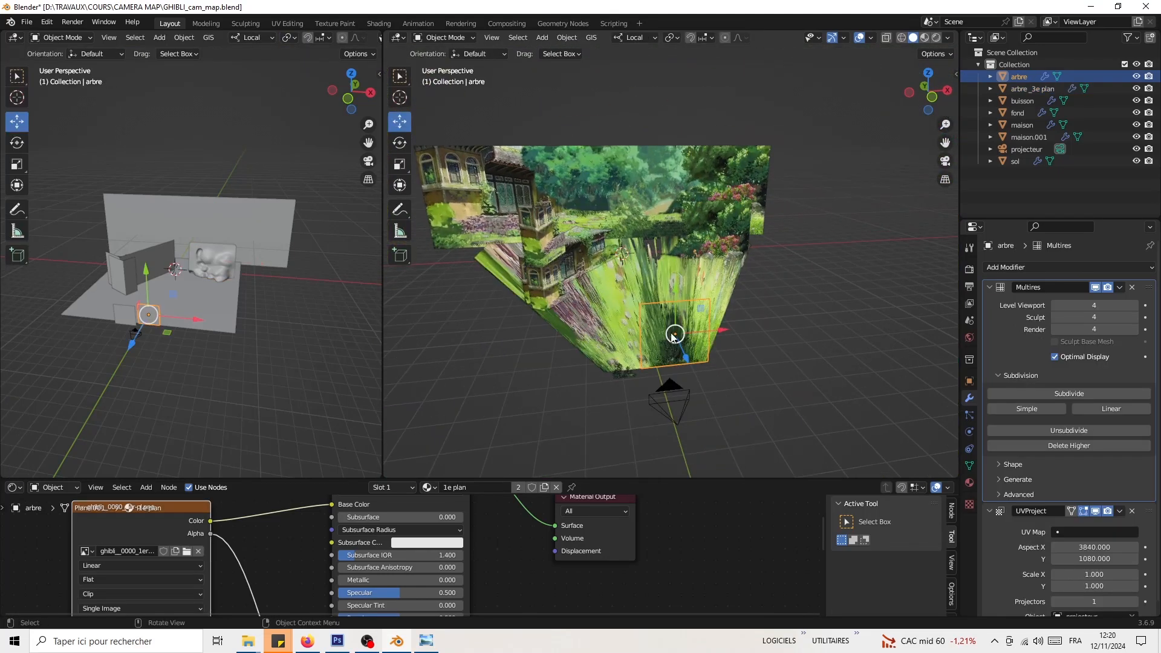
{"action": "left_click", "coordinate": [1119, 287]}
{"action": "left_click", "coordinate": [1070, 301]}
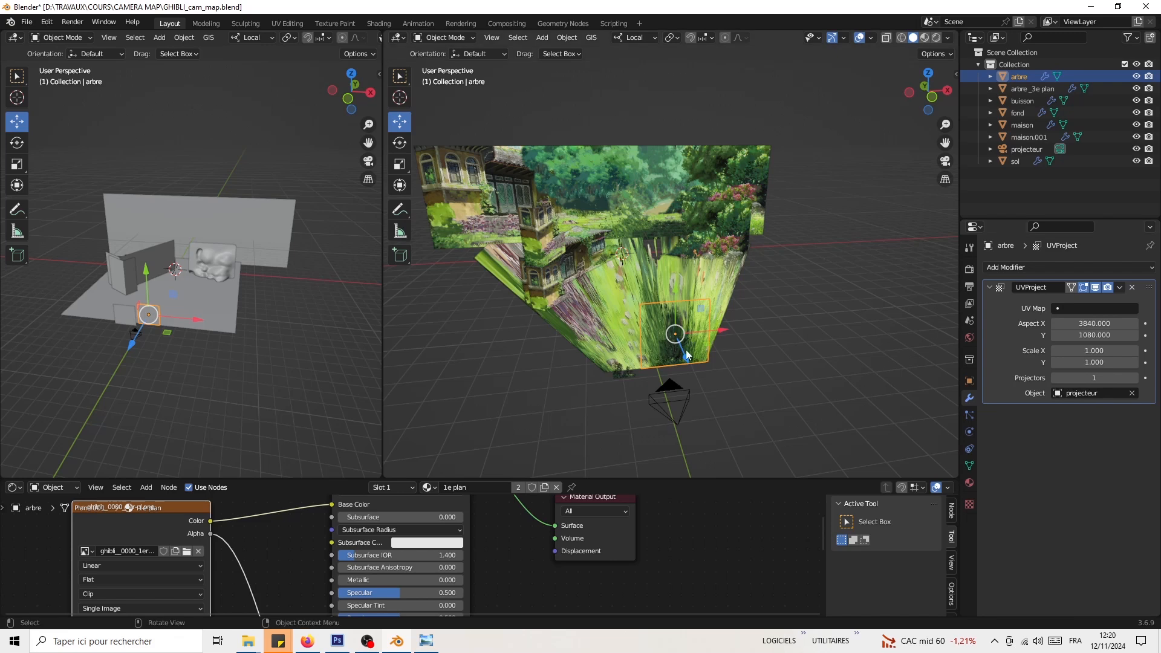
Step: Switch the arbre plane to Sculpt Mode and sculpt relief into its lower vegetation
{"action": "scroll", "coordinate": [685, 350], "scroll_direction": "up", "scroll_amount": 2}
{"action": "middle_click_drag", "start_coordinate": [686, 350], "coordinate": [677, 340]}
{"action": "key", "text": "ctrl+Tab"}
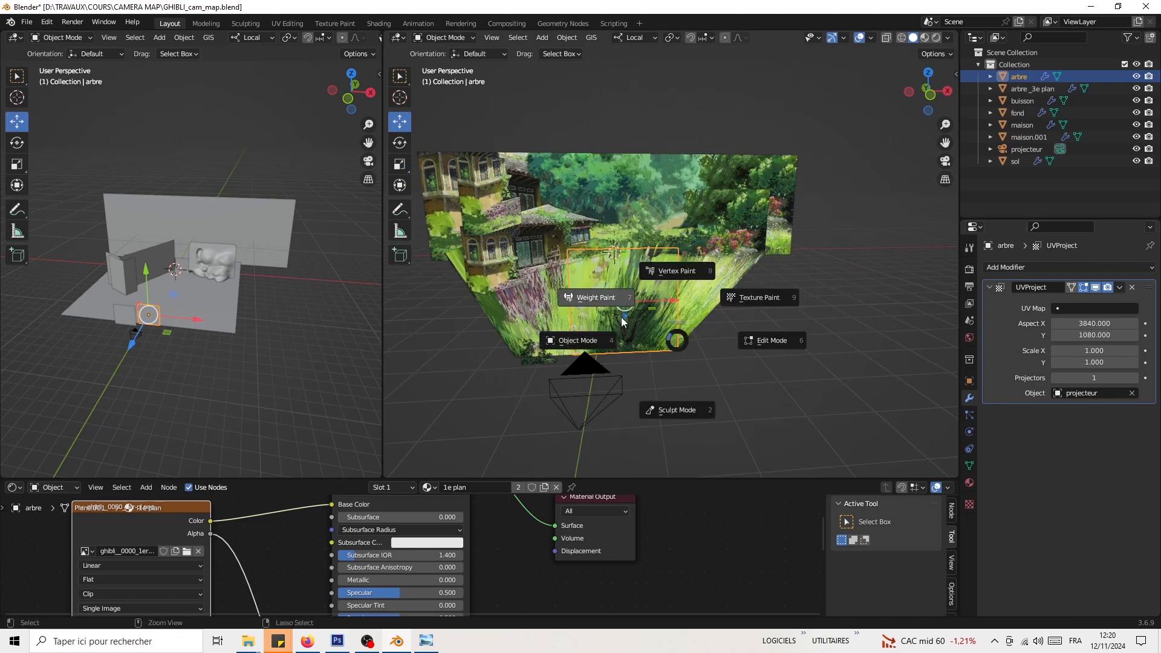
{"action": "left_click", "coordinate": [668, 412]}
{"action": "scroll", "coordinate": [626, 402], "scroll_direction": "up", "scroll_amount": 3}
{"action": "middle_click_drag", "start_coordinate": [624, 401], "coordinate": [645, 340]}
{"action": "key", "text": "ctrl+Tab"}
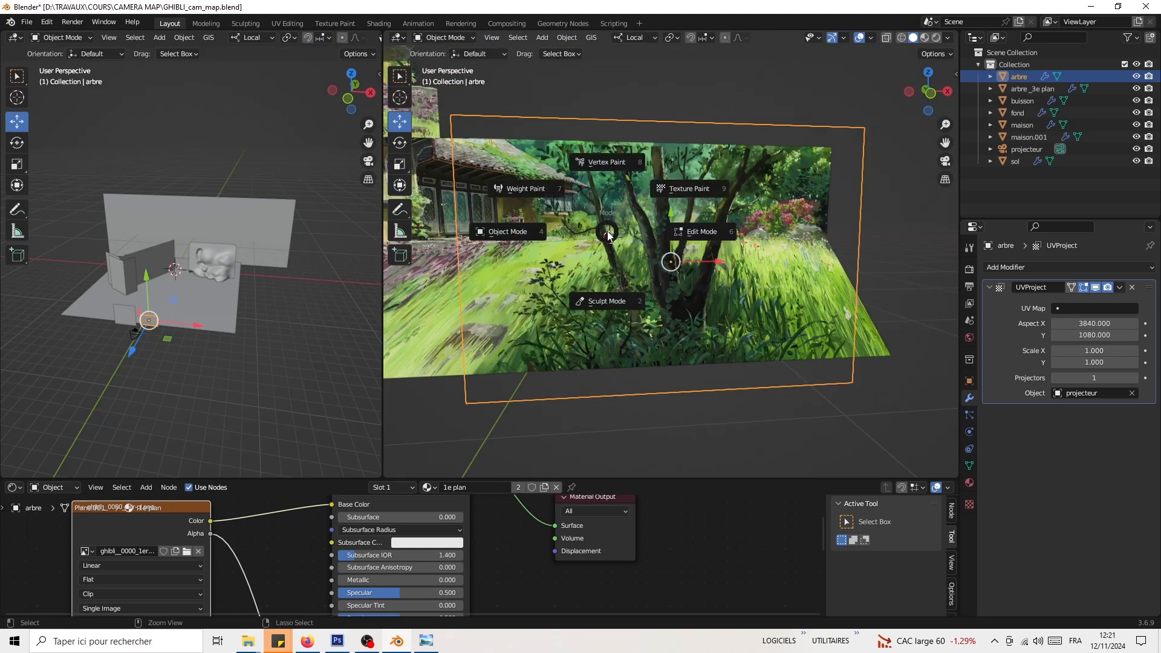
{"action": "left_click", "coordinate": [604, 302]}
{"action": "middle_click_drag", "start_coordinate": [604, 302], "coordinate": [630, 383]}
{"action": "mouse_move", "coordinate": [629, 361]}
{"action": "left_mouse_down"}
{"action": "mouse_move", "coordinate": [732, 361]}
{"action": "mouse_move", "coordinate": [629, 341]}
{"action": "left_mouse_up"}
Step: Resize the SculptDraw brush to a 132 px radius and bulge the lower part of the arbre plane
{"action": "scroll", "coordinate": [623, 321], "scroll_direction": "up", "scroll_amount": 3}
{"action": "middle_click_drag", "start_coordinate": [638, 309], "coordinate": [654, 279]}
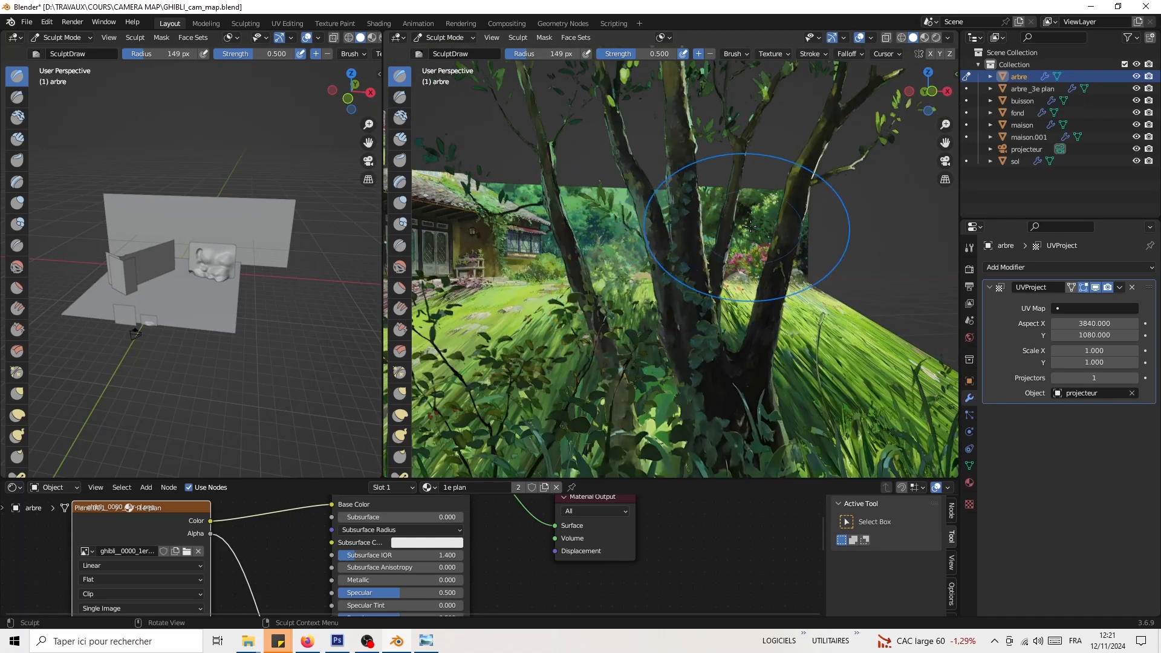
{"action": "key", "text": "f"}
{"action": "left_click", "coordinate": [668, 212]}
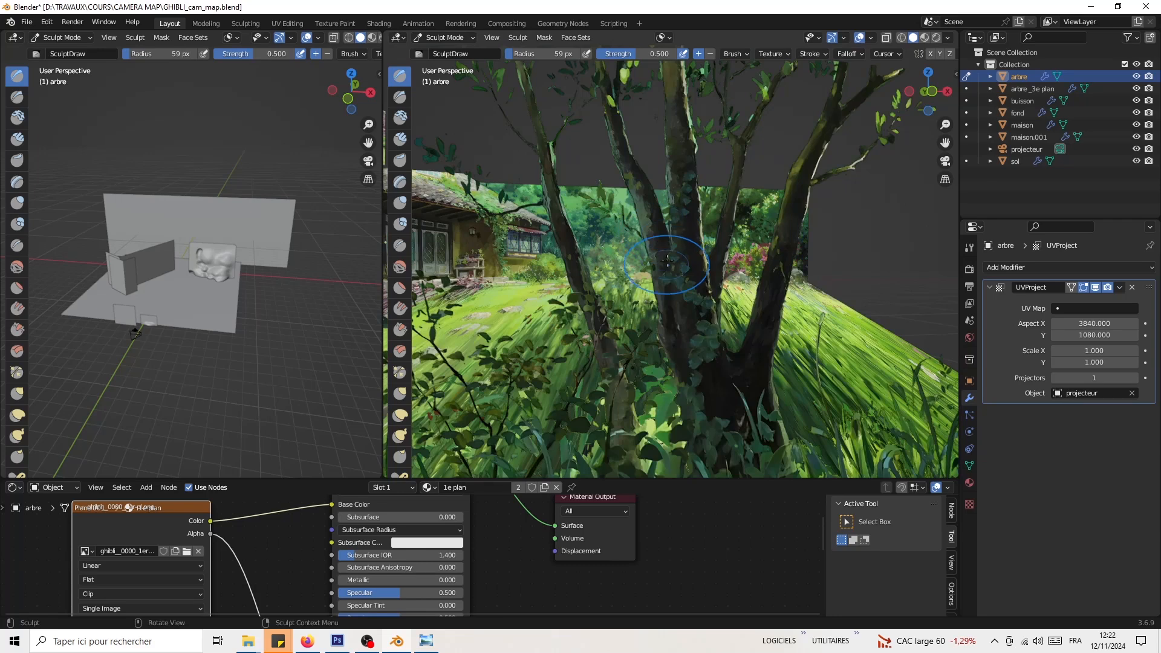
{"action": "scroll", "coordinate": [592, 131], "scroll_direction": "down", "scroll_amount": 3}
{"action": "key", "text": "ctrl+Tab"}
{"action": "scroll", "coordinate": [633, 234], "scroll_direction": "up", "scroll_amount": 3}
{"action": "middle_click_drag", "start_coordinate": [632, 234], "coordinate": [589, 193]}
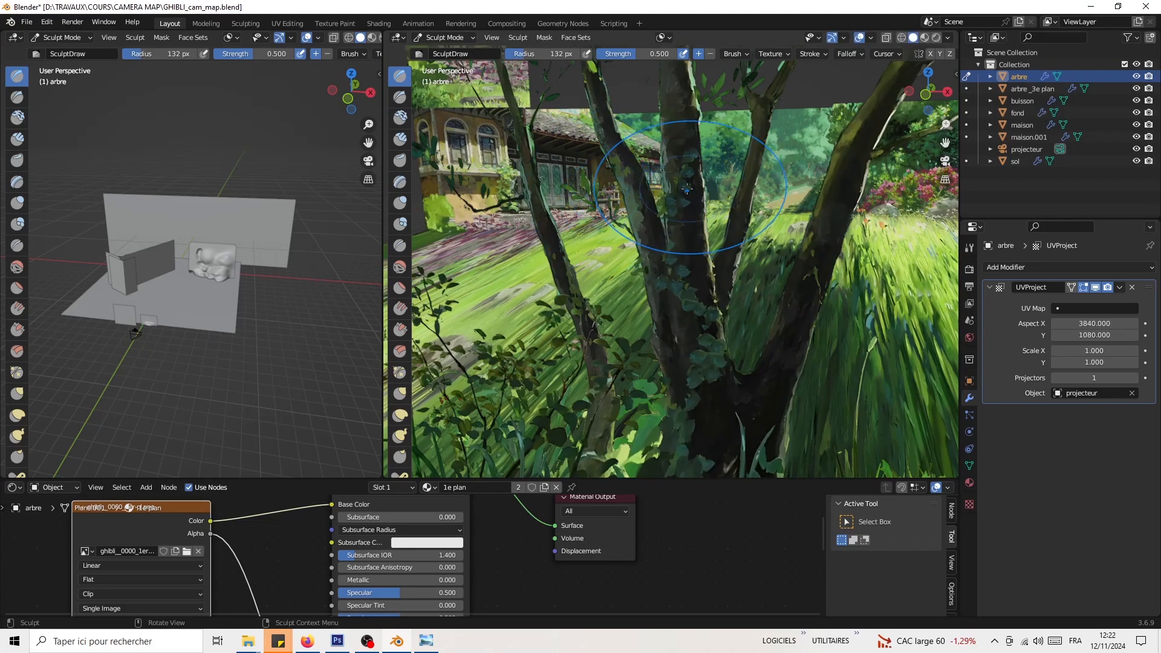
Step: Check the arbre mesh in Edit Mode, return to Object Mode and apply the plane's scale
{"action": "key", "text": "Tab"}
{"action": "scroll", "coordinate": [683, 209], "scroll_direction": "down", "scroll_amount": 5}
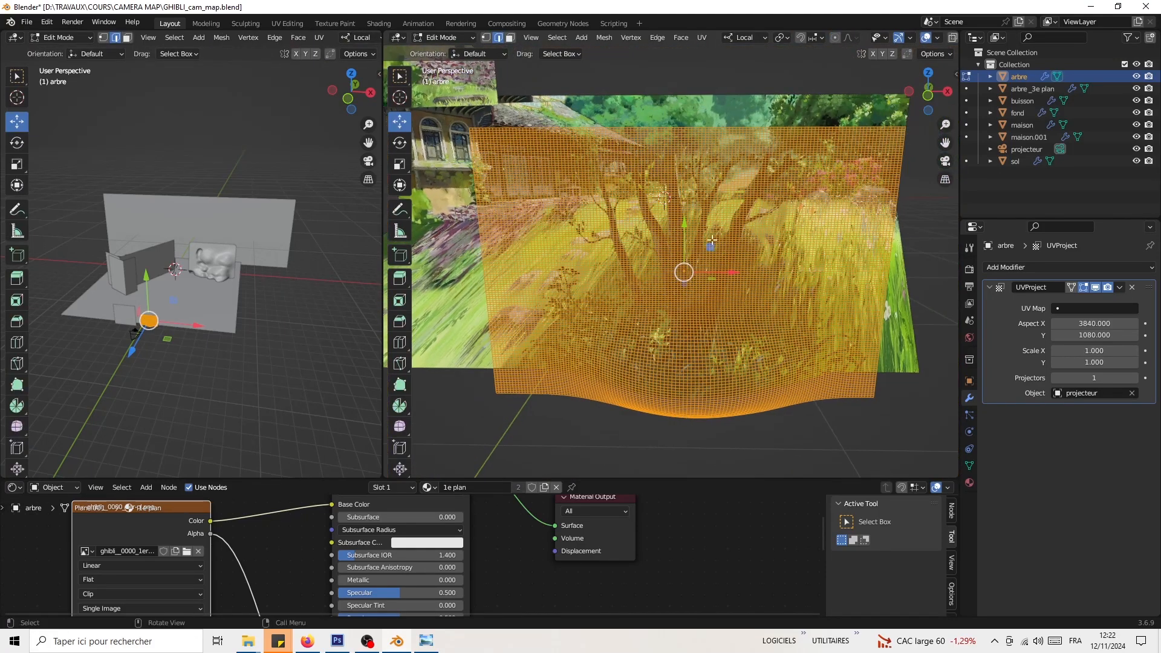
{"action": "key", "text": "Tab"}
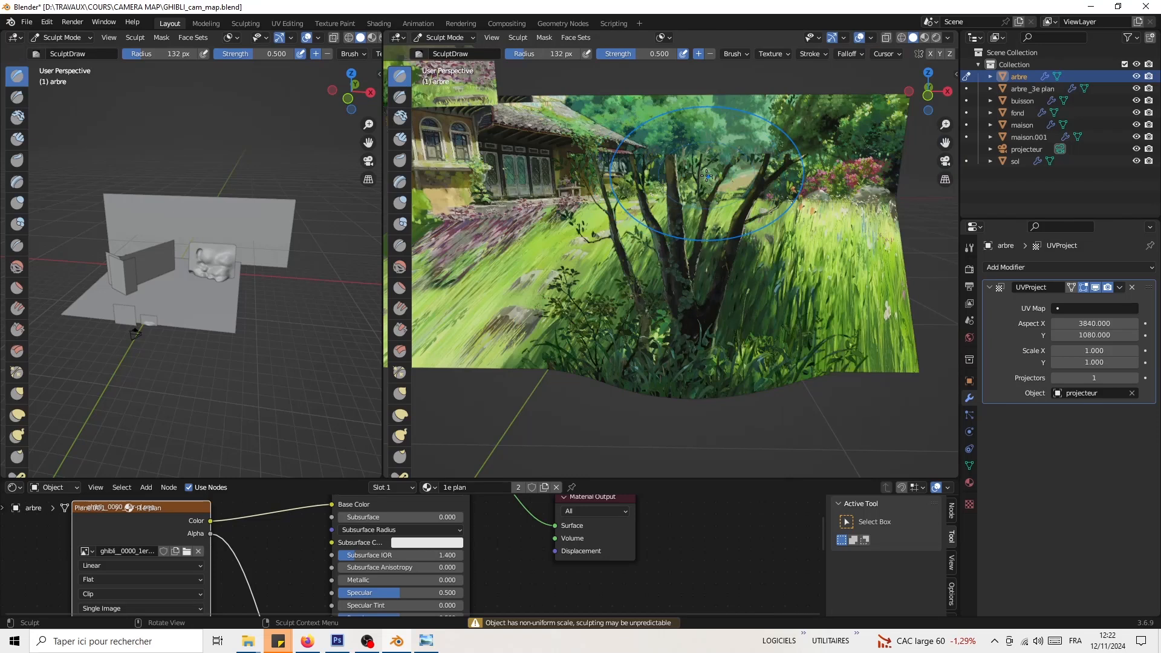
{"action": "key", "text": "ctrl+Tab"}
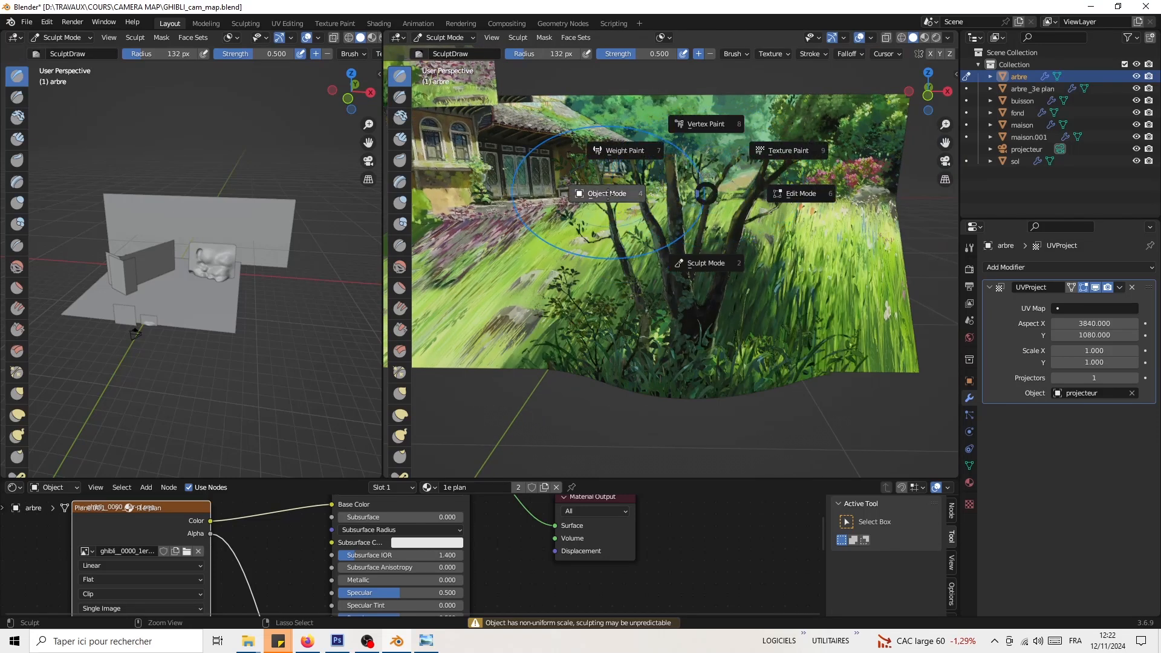
{"action": "left_click", "coordinate": [644, 204]}
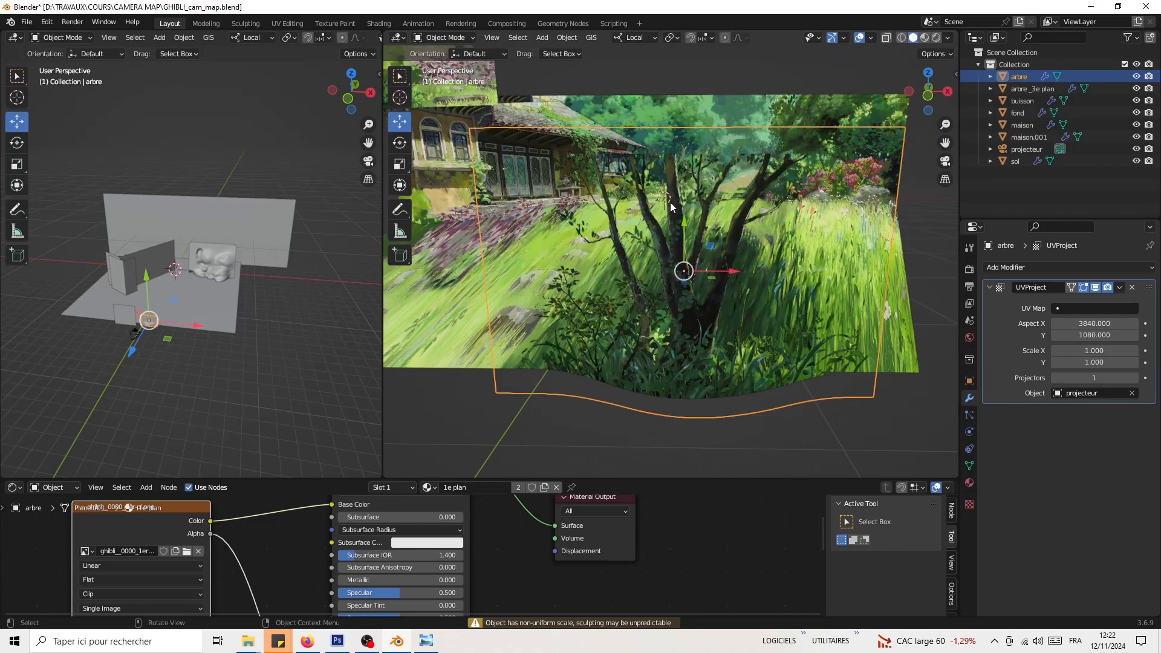
{"action": "key", "text": "ctrl+a"}
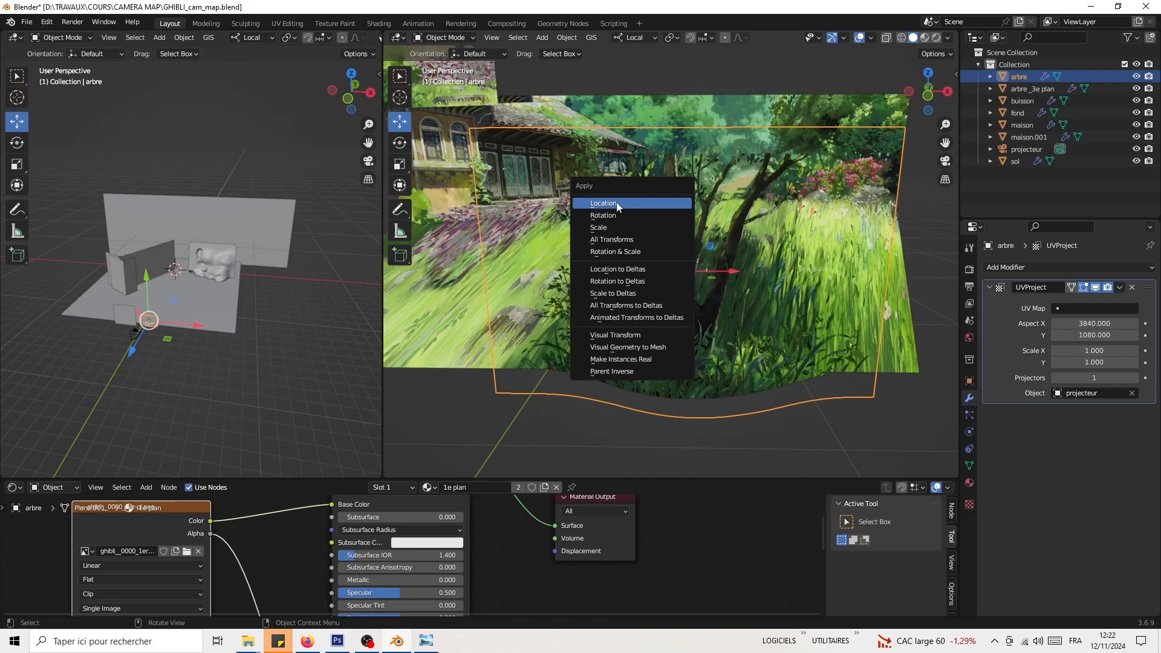
{"action": "left_click", "coordinate": [612, 227]}
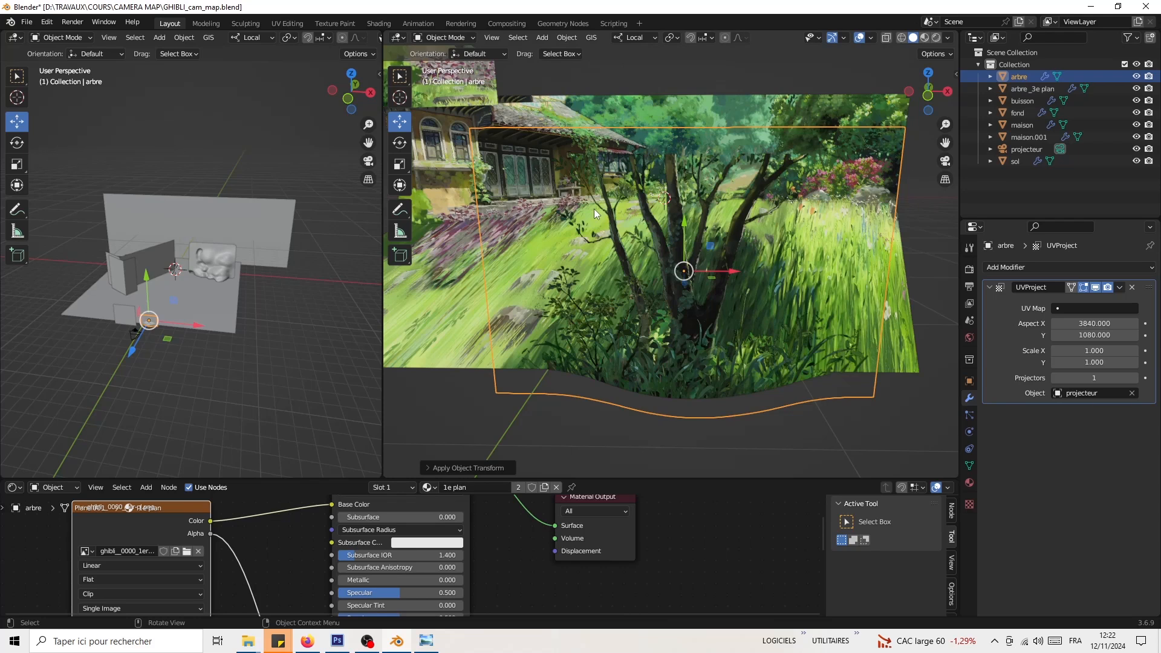
Step: Switch the arbre plane back to Sculpt Mode and set the brush radius to 86 px
{"action": "key", "text": "ctrl+Tab"}
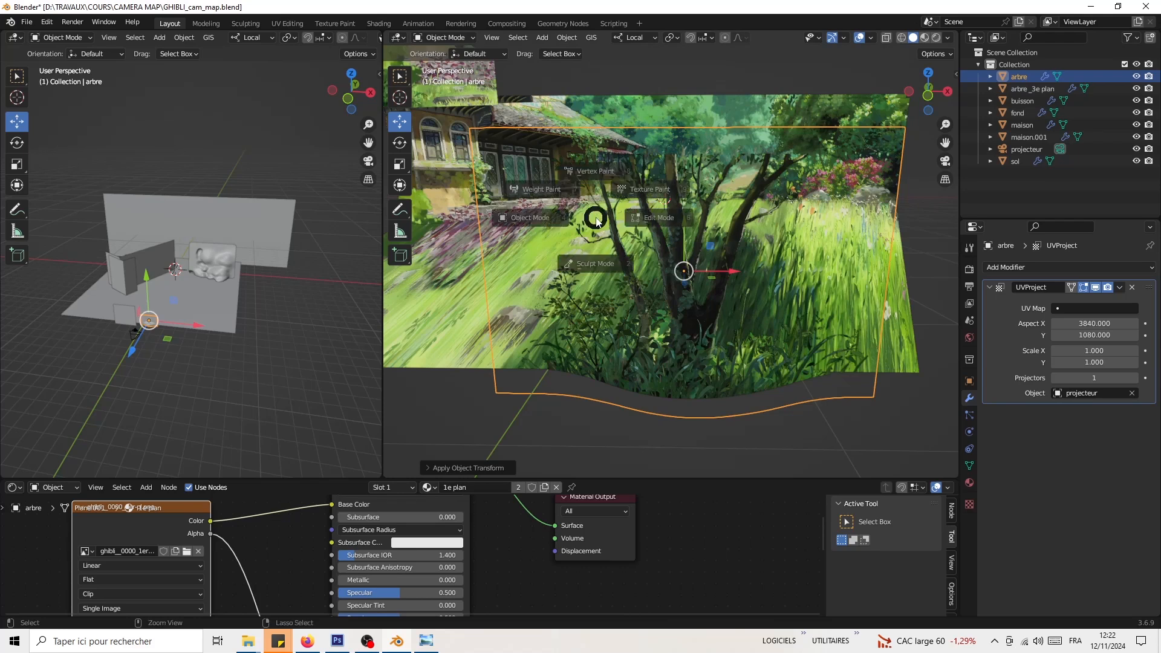
{"action": "left_click", "coordinate": [595, 285]}
{"action": "middle_click_drag", "start_coordinate": [647, 233], "coordinate": [611, 266], "text": "ctrl"}
{"action": "right_click", "coordinate": [640, 289]}
{"action": "key", "text": "f"}
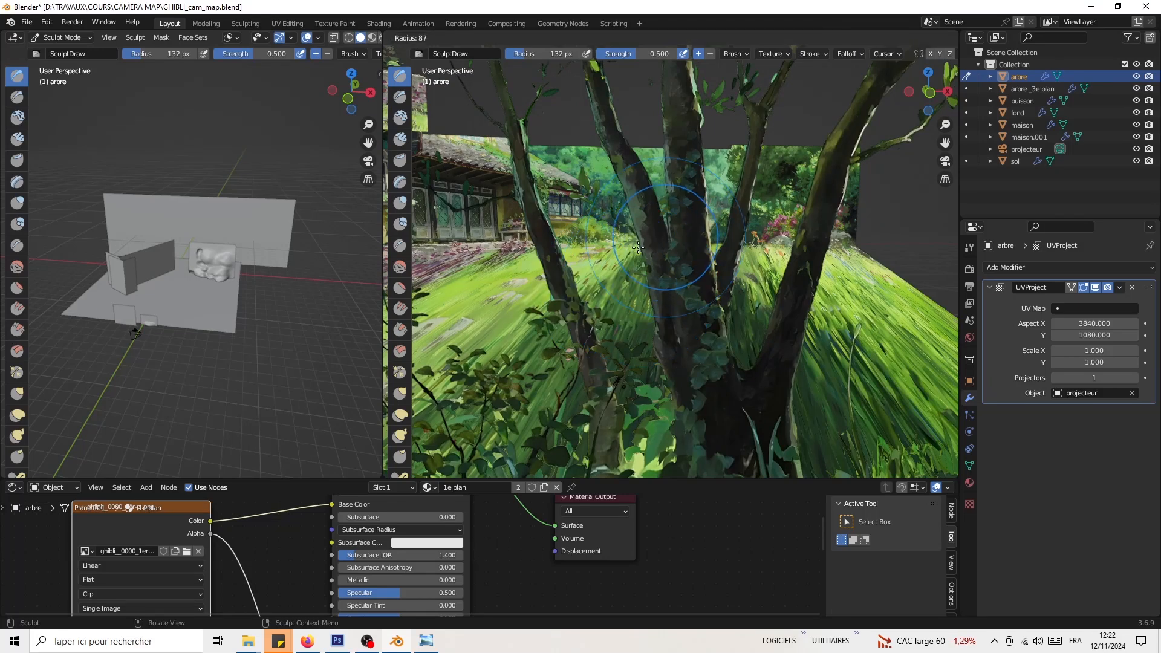
{"action": "left_click", "coordinate": [650, 248]}
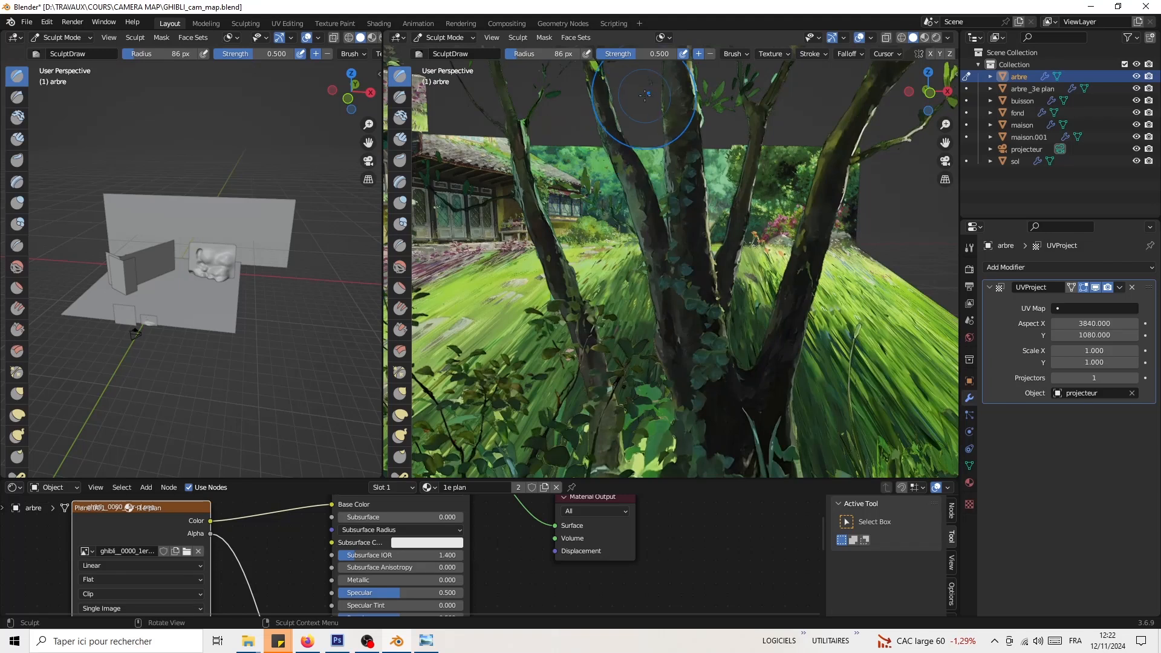
Step: Sculpt relief along the middle tree trunks and up towards their upper branches
{"action": "scroll", "coordinate": [658, 232], "scroll_direction": "down", "scroll_amount": 3}
{"action": "left_click_drag", "start_coordinate": [658, 232], "coordinate": [644, 101]}
{"action": "left_click_drag", "start_coordinate": [655, 238], "coordinate": [634, 281]}
{"action": "mouse_move", "coordinate": [728, 310]}
{"action": "left_mouse_down"}
{"action": "mouse_move", "coordinate": [745, 221]}
{"action": "mouse_move", "coordinate": [737, 121]}
{"action": "left_mouse_up"}
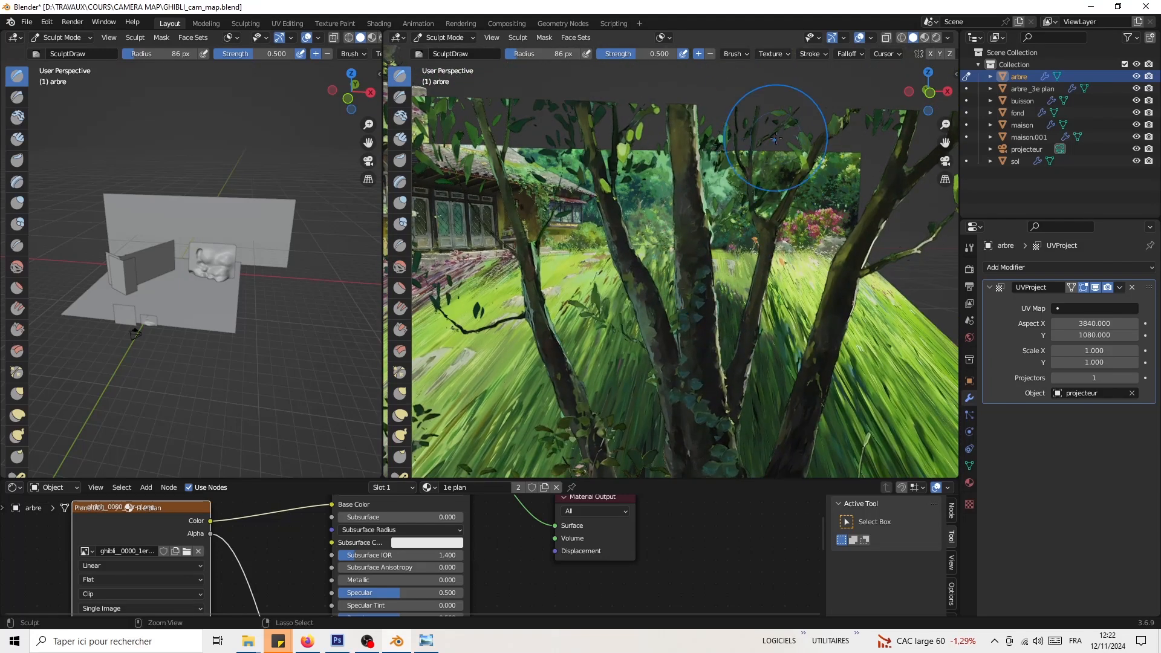
{"action": "left_click_drag", "start_coordinate": [753, 399], "coordinate": [788, 323]}
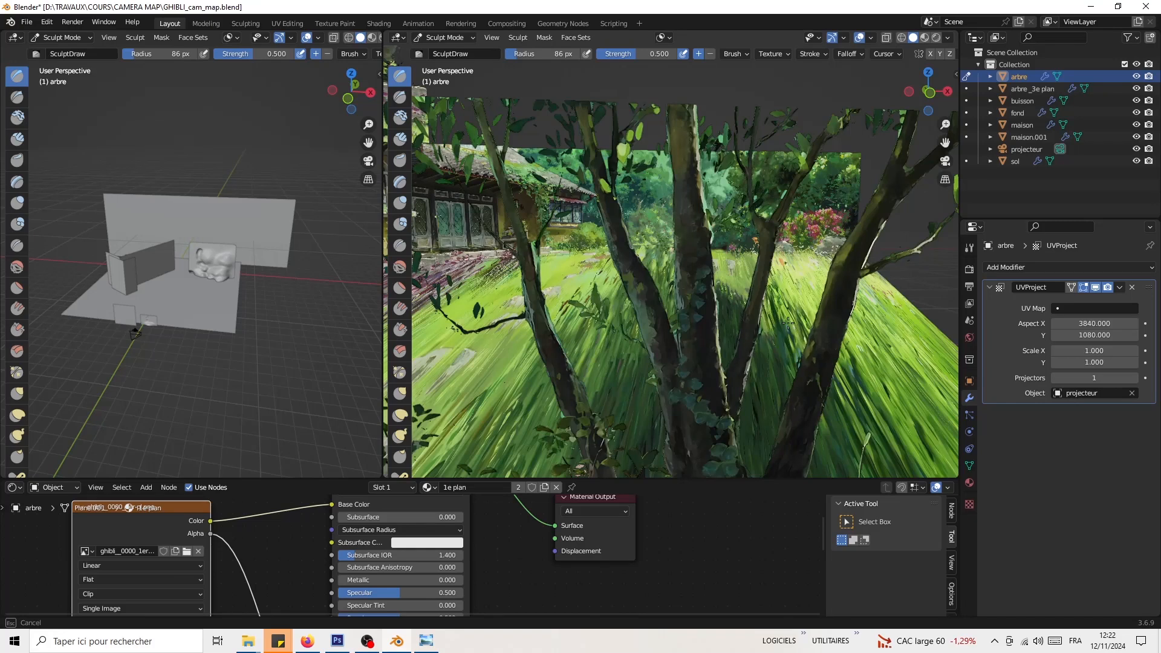
{"action": "left_click_drag", "start_coordinate": [848, 182], "coordinate": [847, 119]}
Step: Sculpt volume along the tree's right-hand trunk, from its base up into its branches
{"action": "scroll", "coordinate": [811, 368], "scroll_direction": "down", "scroll_amount": 1}
{"action": "middle_click_drag", "start_coordinate": [786, 414], "coordinate": [777, 329], "text": "shift"}
{"action": "left_click_drag", "start_coordinate": [779, 330], "coordinate": [803, 238]}
{"action": "left_click_drag", "start_coordinate": [817, 145], "coordinate": [829, 122]}
{"action": "middle_click_drag", "start_coordinate": [830, 182], "coordinate": [723, 369], "text": "shift"}
{"action": "left_click_drag", "start_coordinate": [722, 369], "coordinate": [755, 248]}
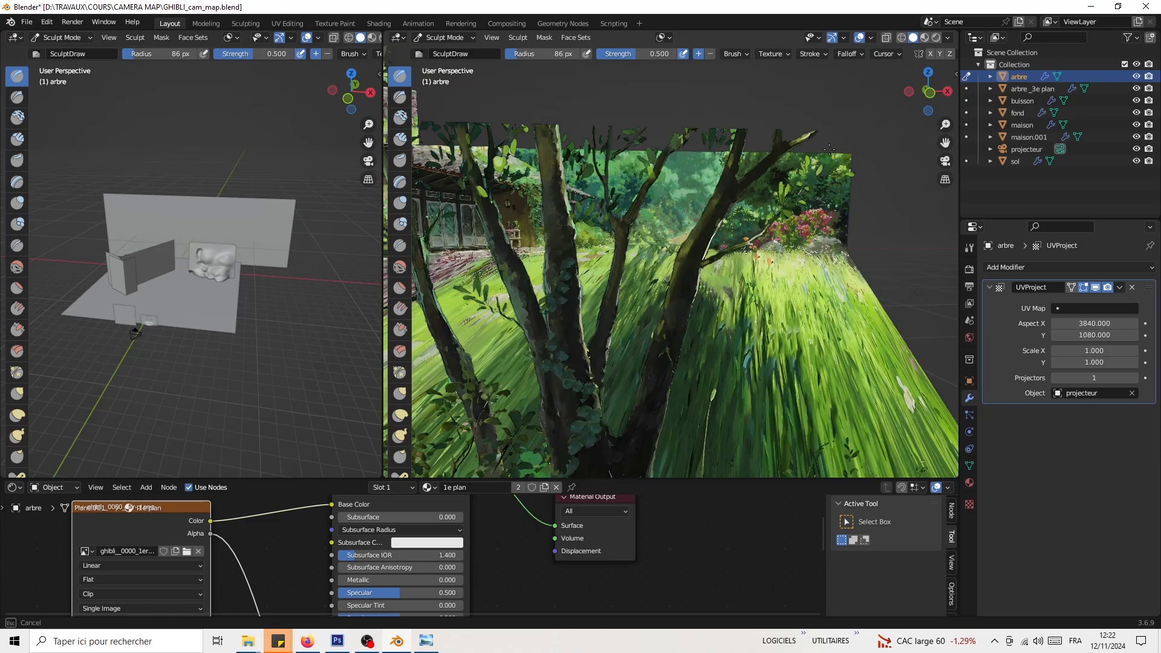
{"action": "mouse_move", "coordinate": [702, 370]}
{"action": "left_mouse_down"}
{"action": "mouse_move", "coordinate": [622, 362]}
{"action": "mouse_move", "coordinate": [601, 407]}
{"action": "mouse_move", "coordinate": [638, 292]}
{"action": "left_mouse_up"}
{"action": "left_click_drag", "start_coordinate": [707, 134], "coordinate": [685, 157]}
Step: Sculpt relief up the trunk just left of the tree's centre
{"action": "middle_click_drag", "start_coordinate": [569, 372], "coordinate": [702, 273], "text": "shift"}
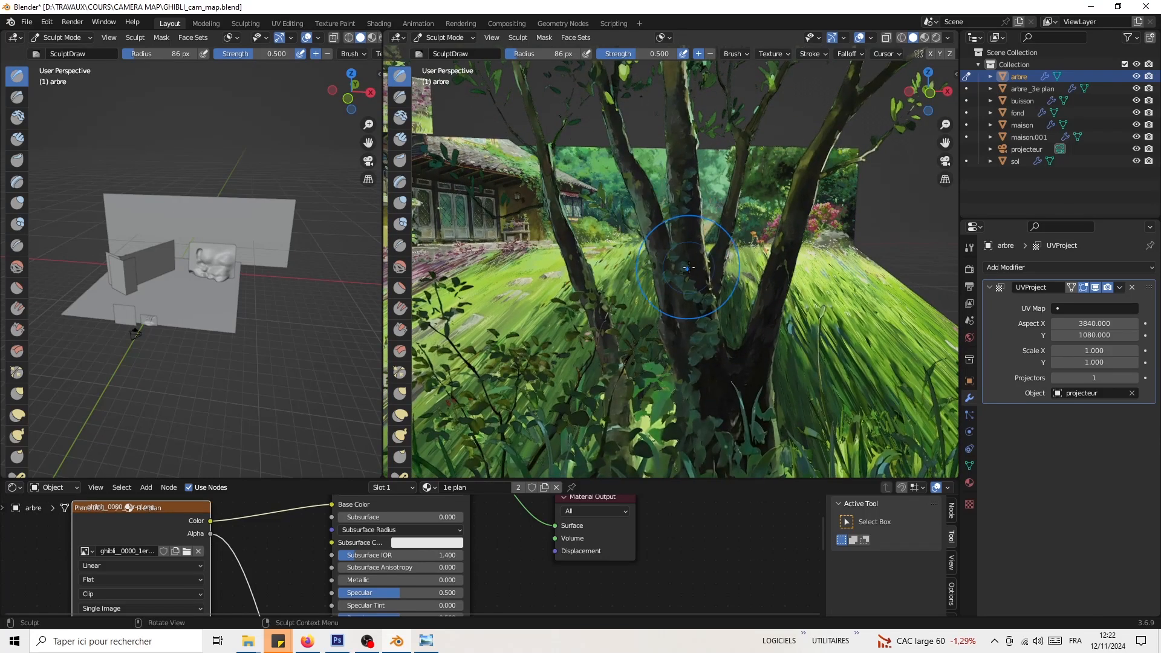
{"action": "left_click_drag", "start_coordinate": [643, 319], "coordinate": [606, 236]}
{"action": "left_click_drag", "start_coordinate": [587, 142], "coordinate": [577, 113]}
{"action": "mouse_move", "coordinate": [444, 242]}
{"action": "middle_mouse_down", "text": "shift"}
{"action": "mouse_move", "coordinate": [538, 256]}
{"action": "mouse_move", "coordinate": [703, 372]}
{"action": "mouse_move", "coordinate": [742, 368]}
{"action": "middle_mouse_up", "text": "shift"}
Step: Sculpt volume into the ivy-covered central trunk, working around its base and upwards
{"action": "scroll", "coordinate": [742, 368], "scroll_direction": "up", "scroll_amount": 3}
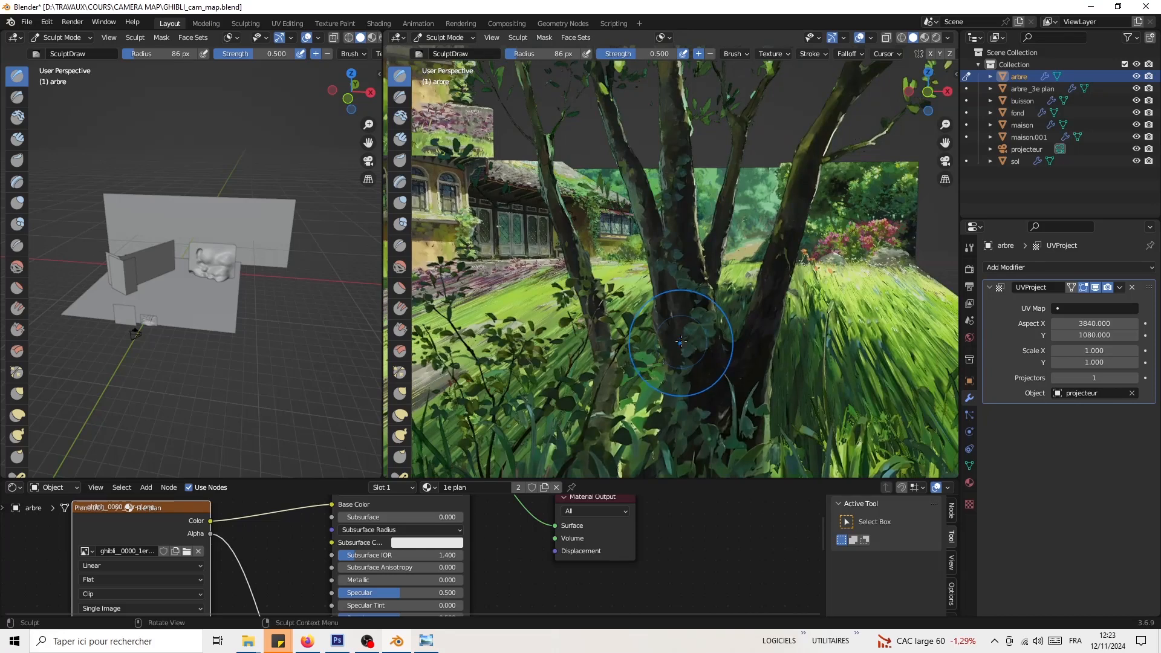
{"action": "scroll", "coordinate": [681, 342], "scroll_direction": "up", "scroll_amount": 1}
{"action": "left_click_drag", "start_coordinate": [728, 347], "coordinate": [711, 422]}
{"action": "left_click_drag", "start_coordinate": [709, 423], "coordinate": [701, 400]}
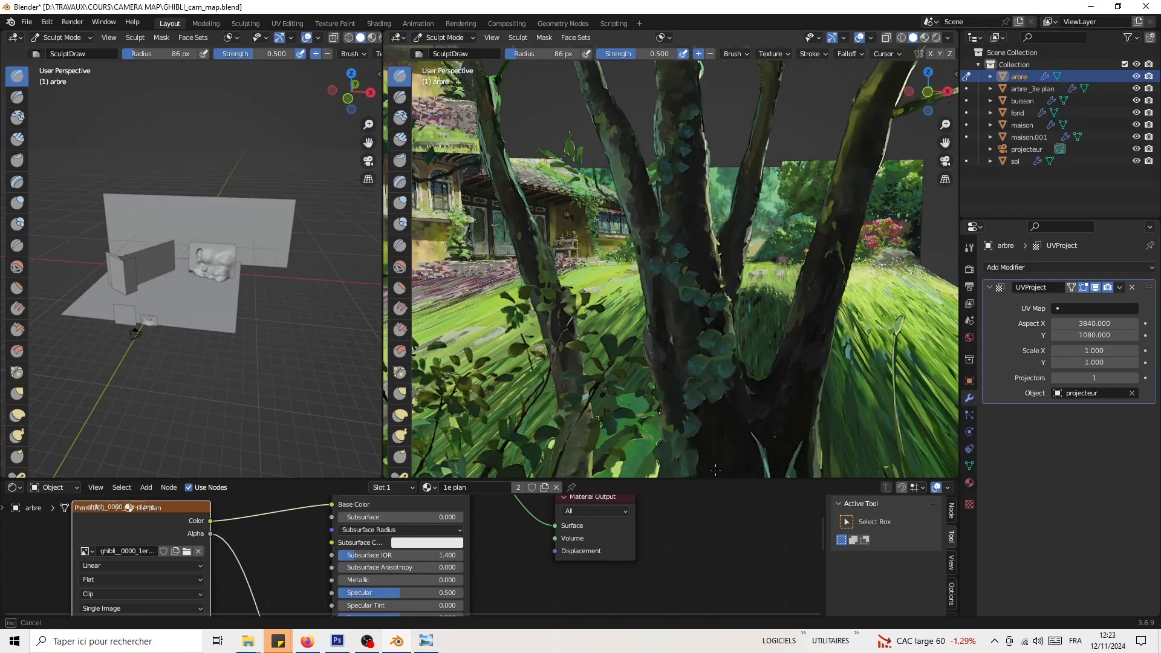
{"action": "middle_click_drag", "start_coordinate": [683, 192], "coordinate": [668, 312]}
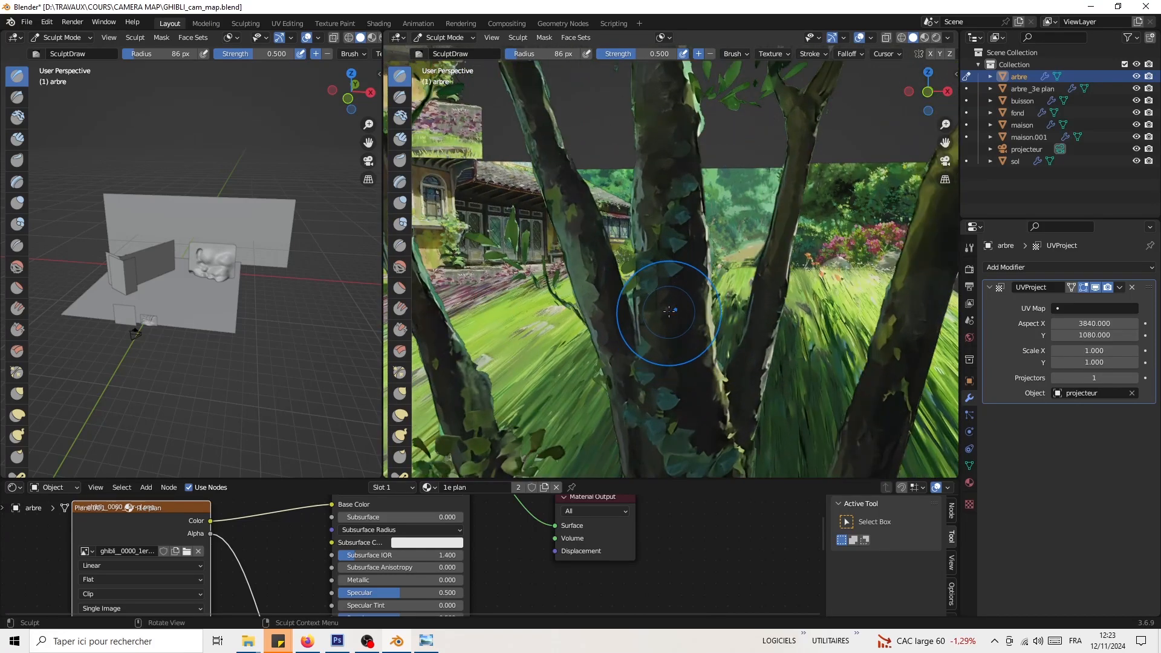
Step: Add relief to the left-hand trunks, from their upper branches down to the undergrowth
{"action": "mouse_move", "coordinate": [663, 135]}
{"action": "middle_mouse_down"}
{"action": "mouse_move", "coordinate": [661, 314]}
{"action": "mouse_move", "coordinate": [677, 247]}
{"action": "mouse_move", "coordinate": [676, 308]}
{"action": "mouse_move", "coordinate": [696, 389]}
{"action": "middle_mouse_up"}
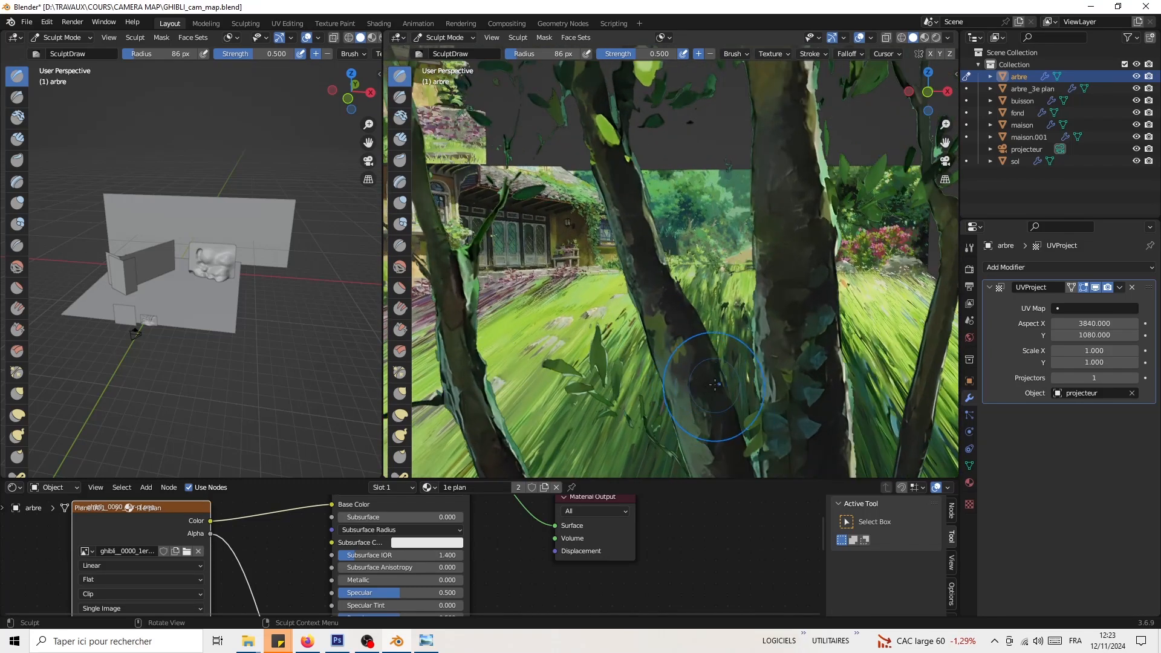
{"action": "middle_click_drag", "start_coordinate": [606, 153], "coordinate": [639, 273]}
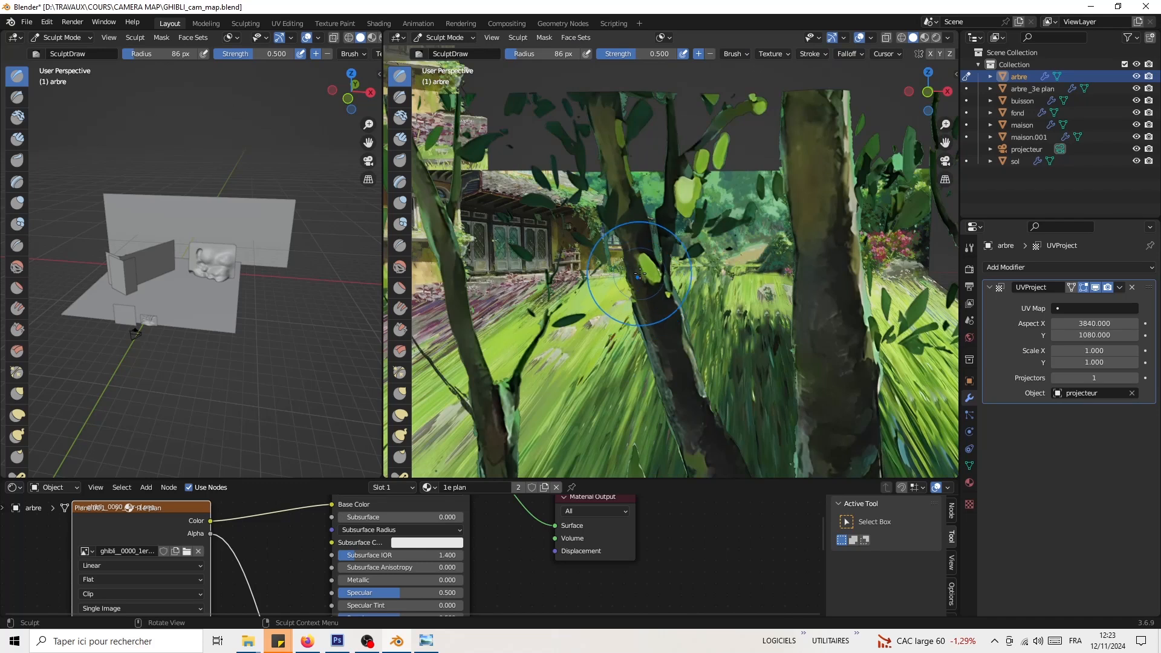
{"action": "mouse_move", "coordinate": [602, 71]}
{"action": "middle_mouse_down"}
{"action": "mouse_move", "coordinate": [619, 410]}
{"action": "mouse_move", "coordinate": [574, 187]}
{"action": "middle_mouse_up"}
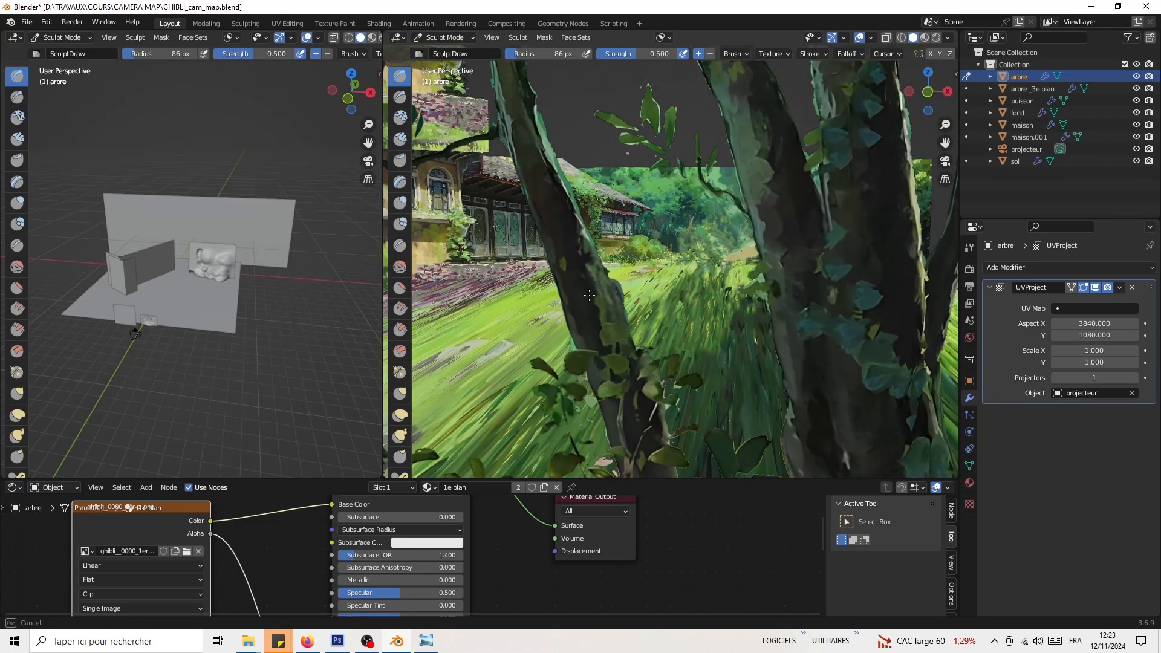
{"action": "middle_click_drag", "start_coordinate": [625, 425], "coordinate": [567, 204]}
{"action": "middle_click_drag", "start_coordinate": [618, 332], "coordinate": [619, 194]}
Step: Examine the sculpted trunks, grass and left shrub from low, side and close-up angles
{"action": "scroll", "coordinate": [632, 193], "scroll_direction": "down", "scroll_amount": 4}
{"action": "mouse_move", "coordinate": [699, 176]}
{"action": "middle_mouse_down"}
{"action": "mouse_move", "coordinate": [667, 200]}
{"action": "mouse_move", "coordinate": [574, 203]}
{"action": "mouse_move", "coordinate": [680, 211]}
{"action": "middle_mouse_up"}
{"action": "scroll", "coordinate": [666, 200], "scroll_direction": "down", "scroll_amount": 2}
{"action": "scroll", "coordinate": [772, 249], "scroll_direction": "up", "scroll_amount": 2}
{"action": "mouse_move", "coordinate": [645, 266]}
{"action": "middle_mouse_down"}
{"action": "mouse_move", "coordinate": [675, 253]}
{"action": "mouse_move", "coordinate": [604, 233]}
{"action": "middle_mouse_up"}
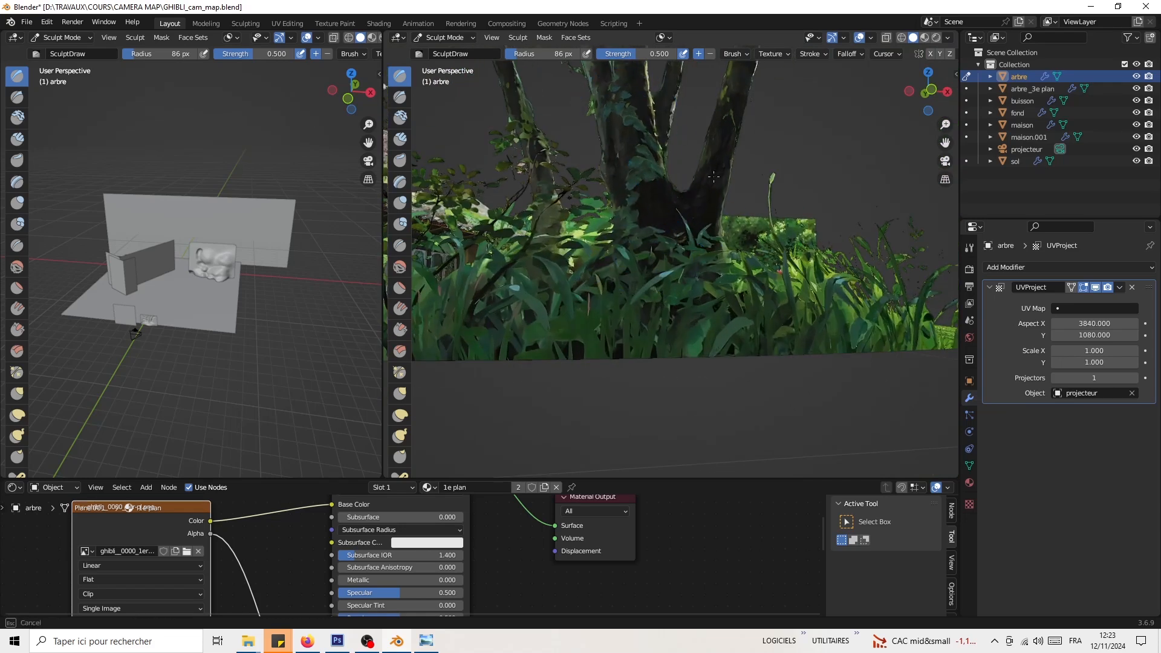
{"action": "middle_click_drag", "start_coordinate": [721, 122], "coordinate": [635, 239]}
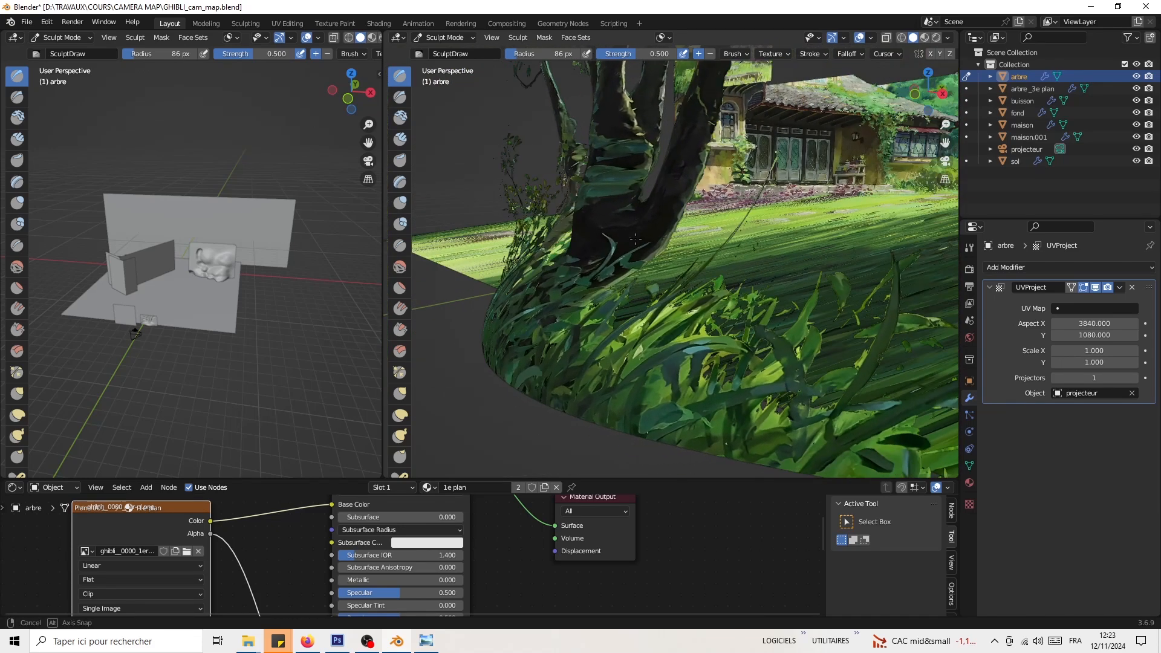
{"action": "middle_click_drag", "start_coordinate": [560, 261], "coordinate": [588, 254]}
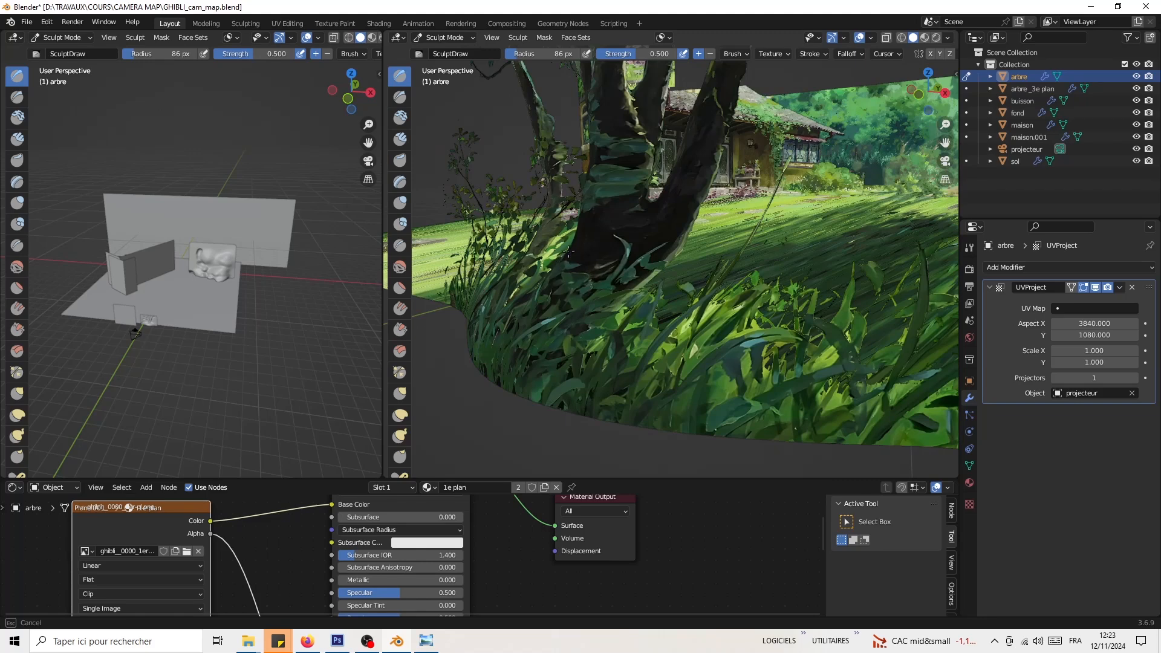
{"action": "middle_click_drag", "start_coordinate": [596, 152], "coordinate": [605, 249]}
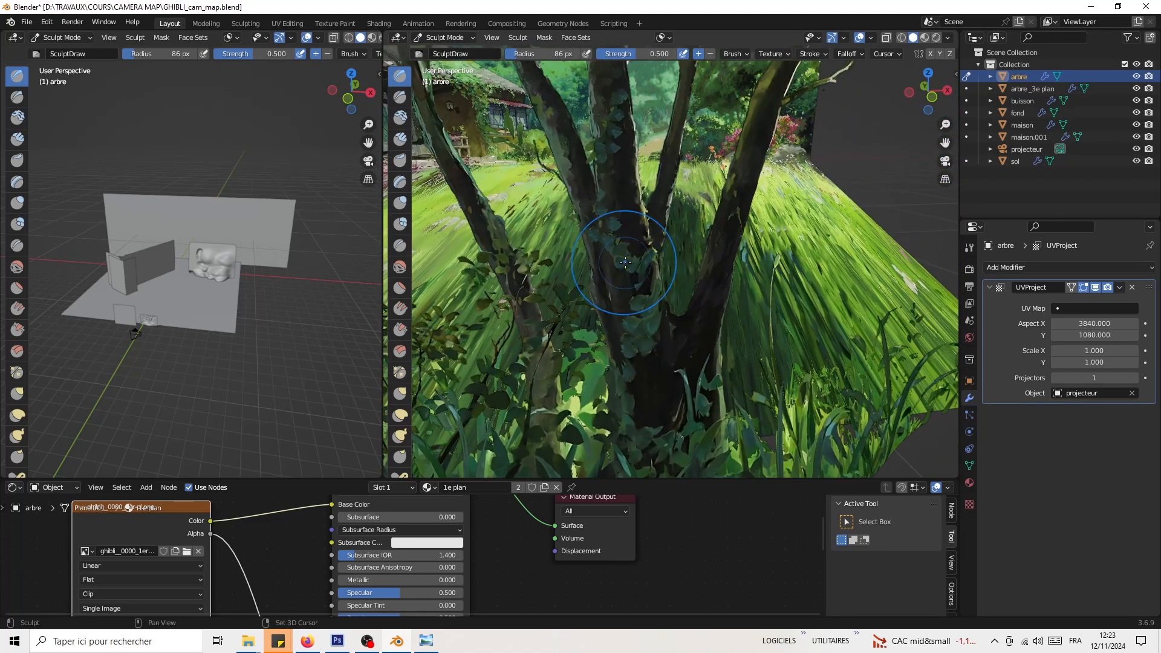
{"action": "middle_click_drag", "start_coordinate": [645, 308], "coordinate": [617, 307]}
{"action": "scroll", "coordinate": [617, 307], "scroll_direction": "up", "scroll_amount": 2}
{"action": "middle_click_drag", "start_coordinate": [532, 254], "coordinate": [672, 282], "text": "shift"}
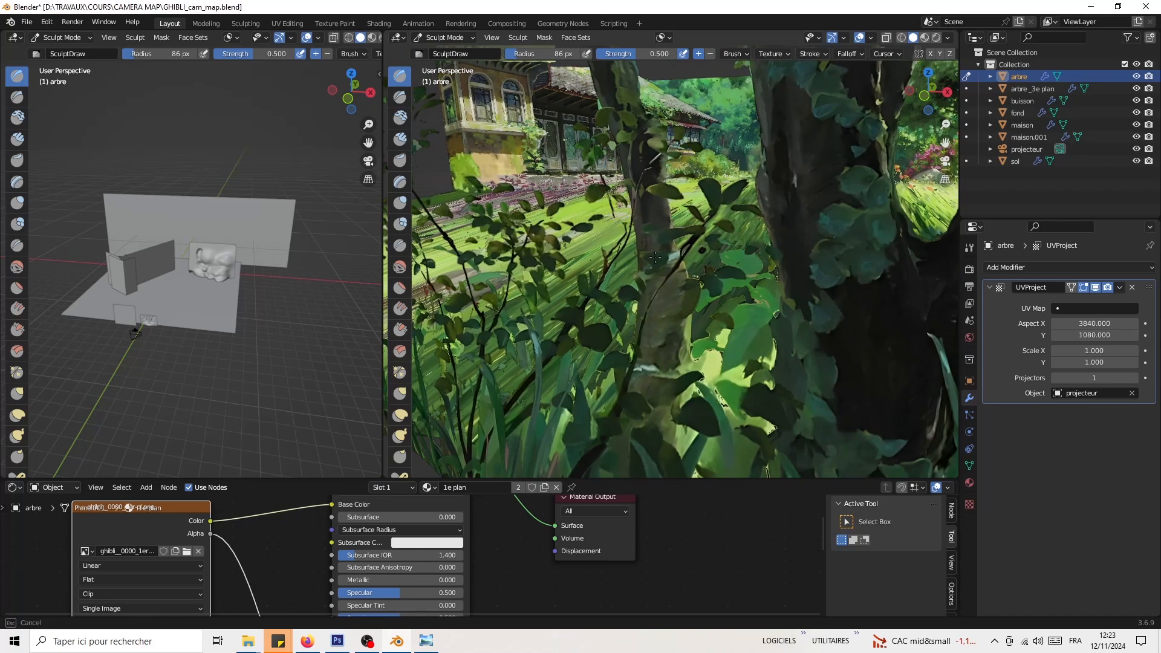
Step: Check the sculpted tree through the camera and compare it with its mesh in Edit Mode
{"action": "key", "text": "KP_0"}
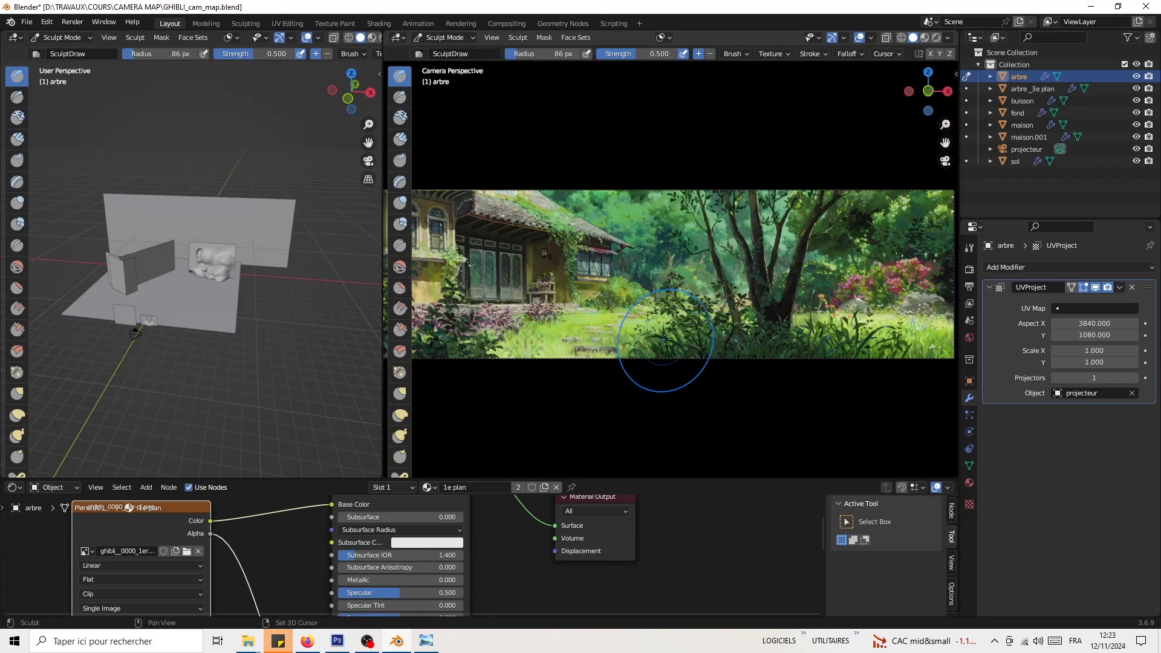
{"action": "mouse_move", "coordinate": [664, 338]}
{"action": "middle_mouse_down"}
{"action": "mouse_move", "coordinate": [738, 321]}
{"action": "mouse_move", "coordinate": [438, 341]}
{"action": "mouse_move", "coordinate": [658, 369]}
{"action": "middle_mouse_up"}
{"action": "scroll", "coordinate": [738, 322], "scroll_direction": "up", "scroll_amount": 4}
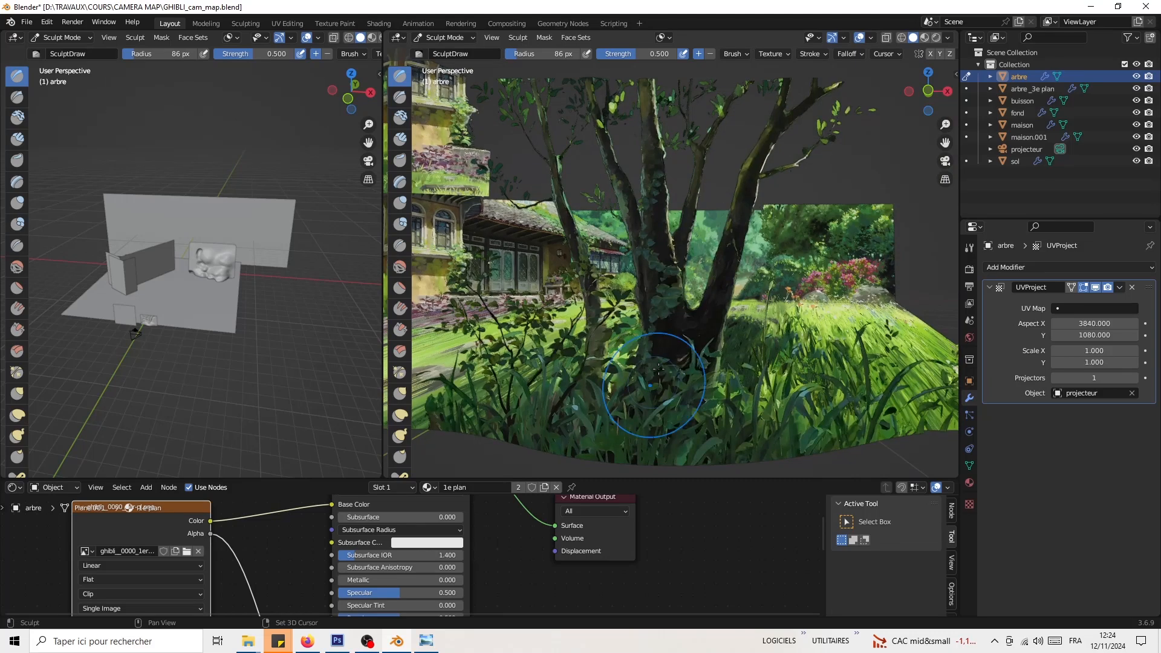
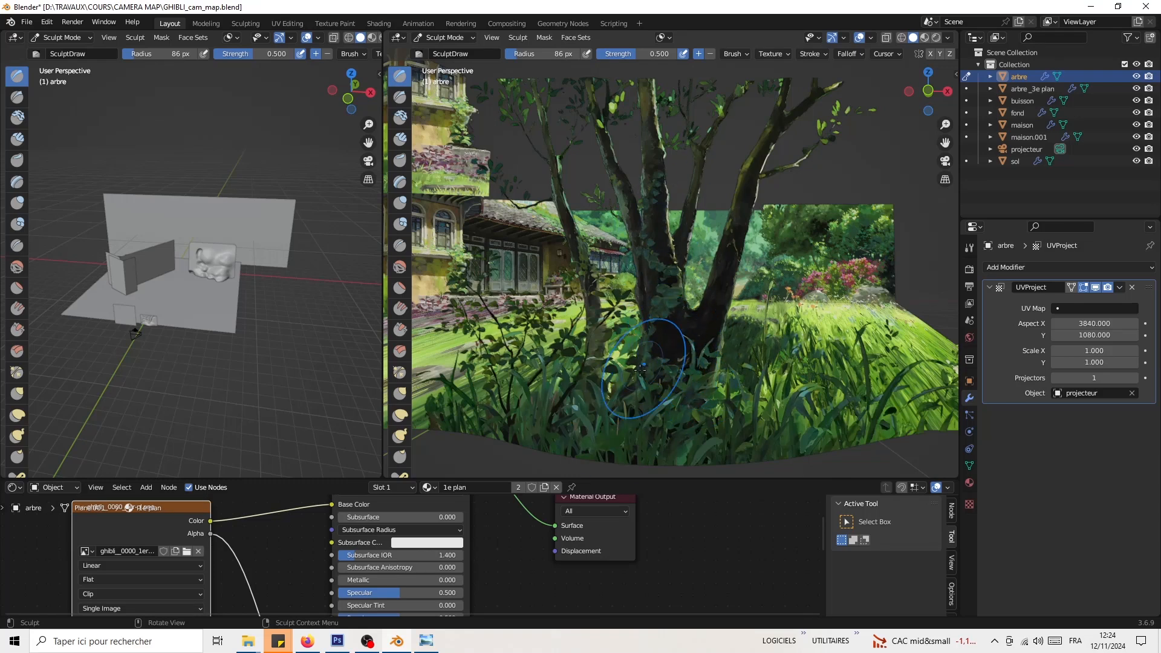
{"action": "mouse_move", "coordinate": [629, 390]}
{"action": "middle_mouse_down"}
{"action": "mouse_move", "coordinate": [611, 369]}
{"action": "mouse_move", "coordinate": [638, 396]}
{"action": "mouse_move", "coordinate": [652, 379]}
{"action": "mouse_move", "coordinate": [604, 414]}
{"action": "middle_mouse_up"}
{"action": "key", "text": "Tab"}
{"action": "key", "text": "Tab"}
{"action": "key", "text": "Tab"}
{"action": "key", "text": "Tab"}
Step: View the tree's relief from the side, choose the Grab brush and set its radius to 114 px
{"action": "mouse_move", "coordinate": [772, 339]}
{"action": "middle_mouse_down"}
{"action": "mouse_move", "coordinate": [670, 321]}
{"action": "mouse_move", "coordinate": [398, 318]}
{"action": "middle_mouse_up"}
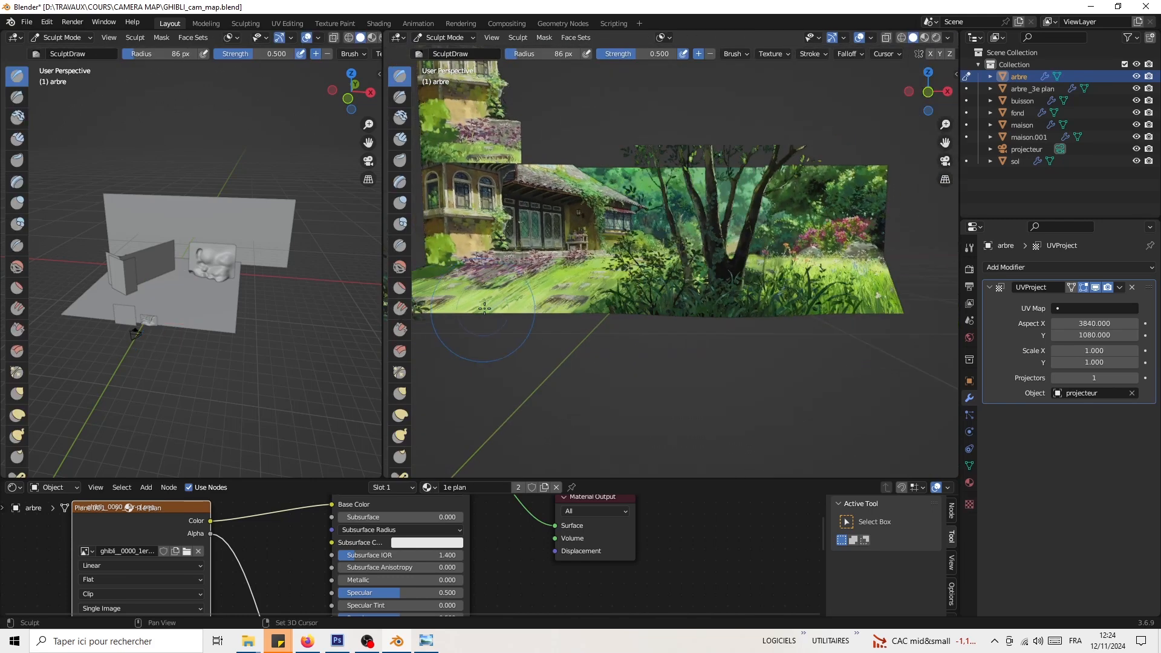
{"action": "middle_click_drag", "start_coordinate": [484, 308], "coordinate": [509, 294]}
{"action": "middle_click_drag", "start_coordinate": [869, 307], "coordinate": [679, 372], "text": "shift"}
{"action": "scroll", "coordinate": [750, 337], "scroll_direction": "up", "scroll_amount": 3}
{"action": "middle_click_drag", "start_coordinate": [772, 315], "coordinate": [645, 264]}
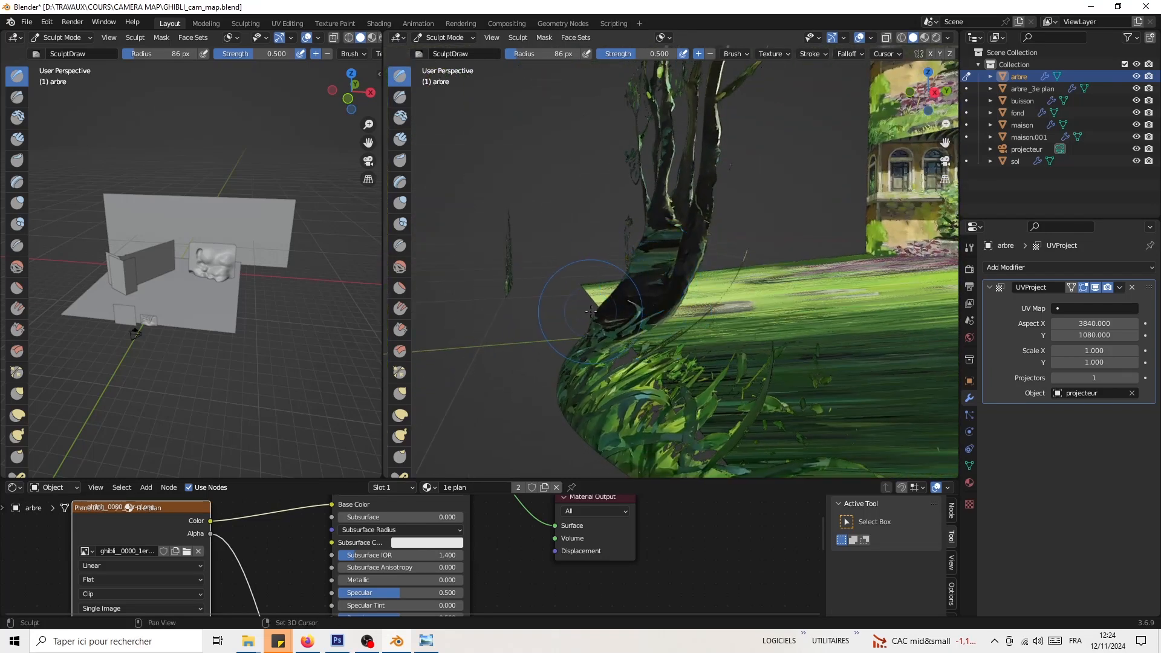
{"action": "middle_click_drag", "start_coordinate": [593, 337], "coordinate": [580, 278]}
{"action": "middle_click_drag", "start_coordinate": [584, 334], "coordinate": [573, 283]}
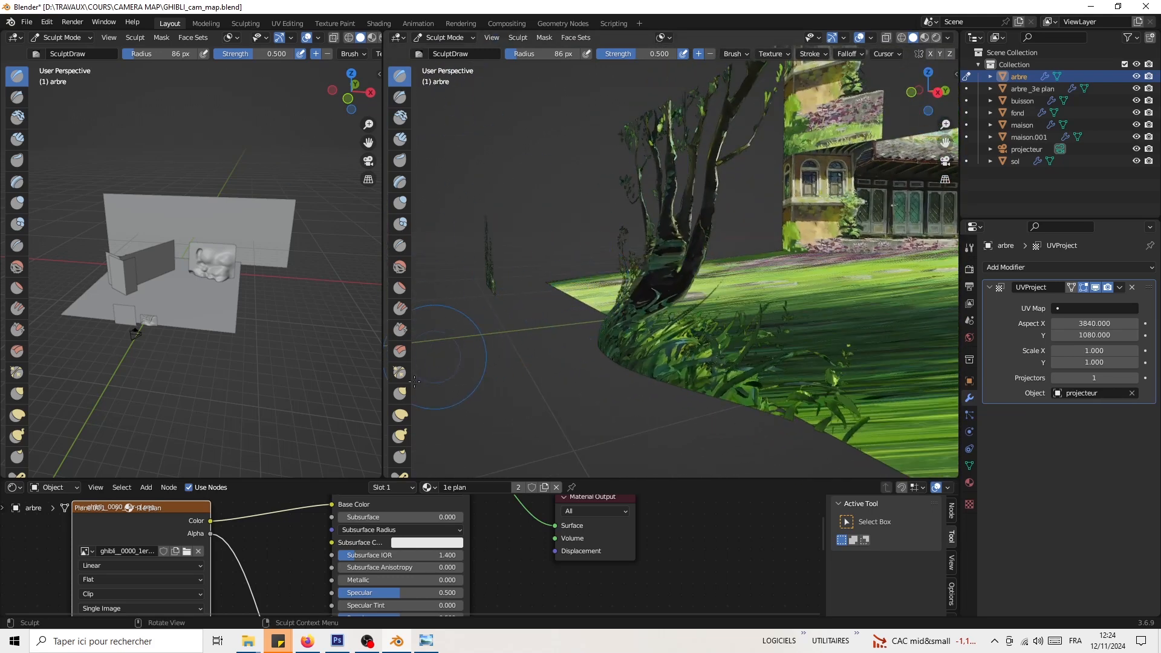
{"action": "left_click", "coordinate": [399, 394]}
{"action": "middle_click_drag", "start_coordinate": [532, 326], "coordinate": [576, 312]}
{"action": "key", "text": "f"}
{"action": "left_click", "coordinate": [637, 310]}
Step: Reshape the tree's depth profile with Grab, moving the trunk base and the upper trunks from the side
{"action": "left_click_drag", "start_coordinate": [622, 316], "coordinate": [635, 320]}
{"action": "middle_click_drag", "start_coordinate": [641, 321], "coordinate": [623, 324]}
{"action": "left_click_drag", "start_coordinate": [617, 323], "coordinate": [639, 336]}
{"action": "mouse_move", "coordinate": [640, 337]}
{"action": "middle_mouse_down"}
{"action": "mouse_move", "coordinate": [750, 340]}
{"action": "mouse_move", "coordinate": [666, 260]}
{"action": "mouse_move", "coordinate": [665, 185]}
{"action": "middle_mouse_up"}
{"action": "left_click_drag", "start_coordinate": [665, 186], "coordinate": [649, 165]}
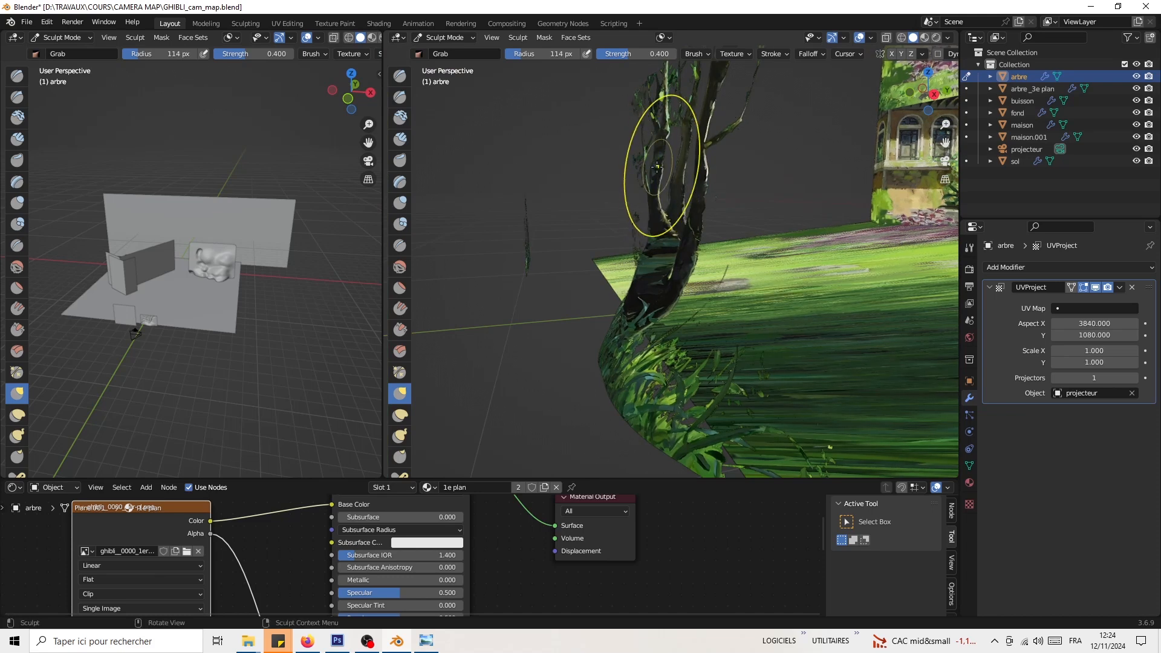
{"action": "left_click_drag", "start_coordinate": [631, 156], "coordinate": [632, 157]}
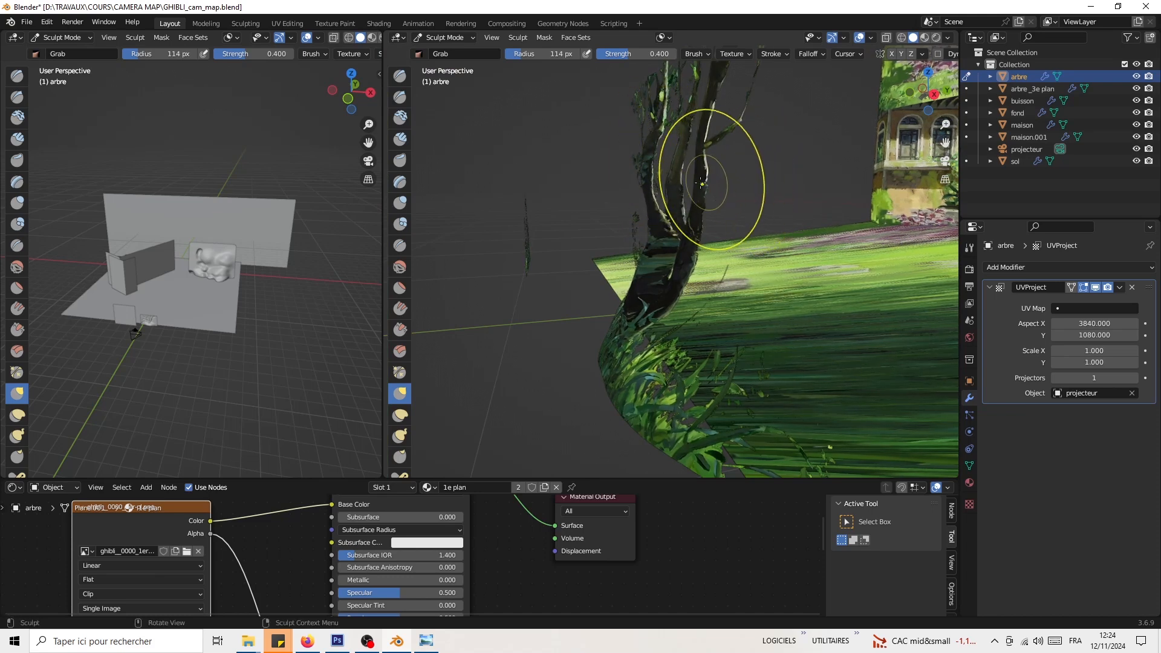
Step: Orbit the tree plane to check its relief and add depth to the trunk area with the Draw brush
{"action": "middle_click_drag", "start_coordinate": [713, 245], "coordinate": [668, 237]}
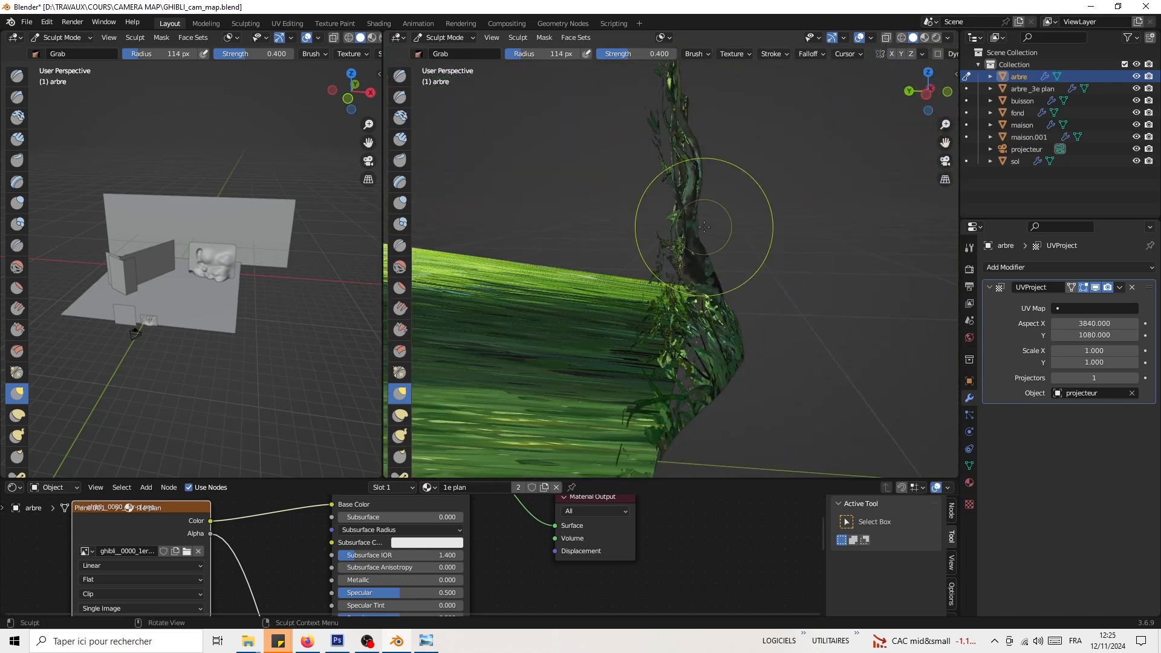
{"action": "middle_click_drag", "start_coordinate": [665, 134], "coordinate": [641, 249]}
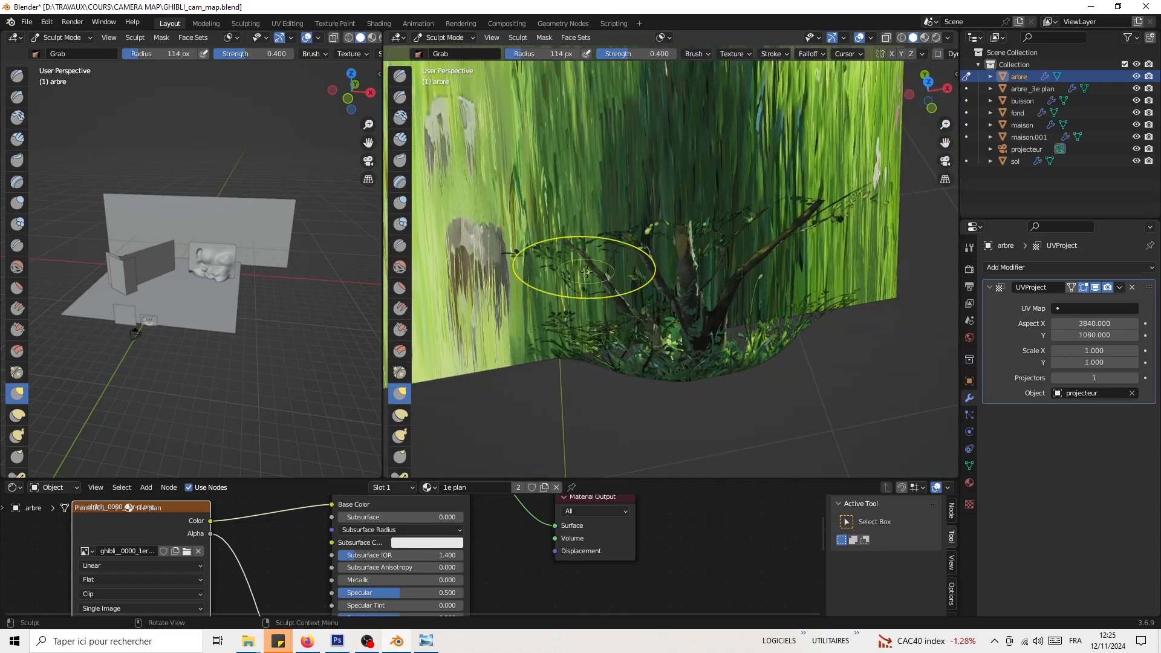
{"action": "mouse_move", "coordinate": [575, 290]}
{"action": "middle_mouse_down"}
{"action": "mouse_move", "coordinate": [648, 220]}
{"action": "mouse_move", "coordinate": [667, 288]}
{"action": "mouse_move", "coordinate": [672, 280]}
{"action": "mouse_move", "coordinate": [670, 350]}
{"action": "mouse_move", "coordinate": [667, 231]}
{"action": "mouse_move", "coordinate": [721, 239]}
{"action": "mouse_move", "coordinate": [669, 246]}
{"action": "mouse_move", "coordinate": [671, 257]}
{"action": "middle_mouse_up"}
{"action": "key", "text": "v"}
{"action": "left_click_drag", "start_coordinate": [672, 266], "coordinate": [677, 345]}
{"action": "mouse_move", "coordinate": [677, 345]}
{"action": "middle_mouse_down"}
{"action": "mouse_move", "coordinate": [584, 236]}
{"action": "mouse_move", "coordinate": [723, 298]}
{"action": "middle_mouse_up"}
Step: Return the tree to Object Mode, save the file and view the scene through the camera
{"action": "key", "text": "ctrl+Tab"}
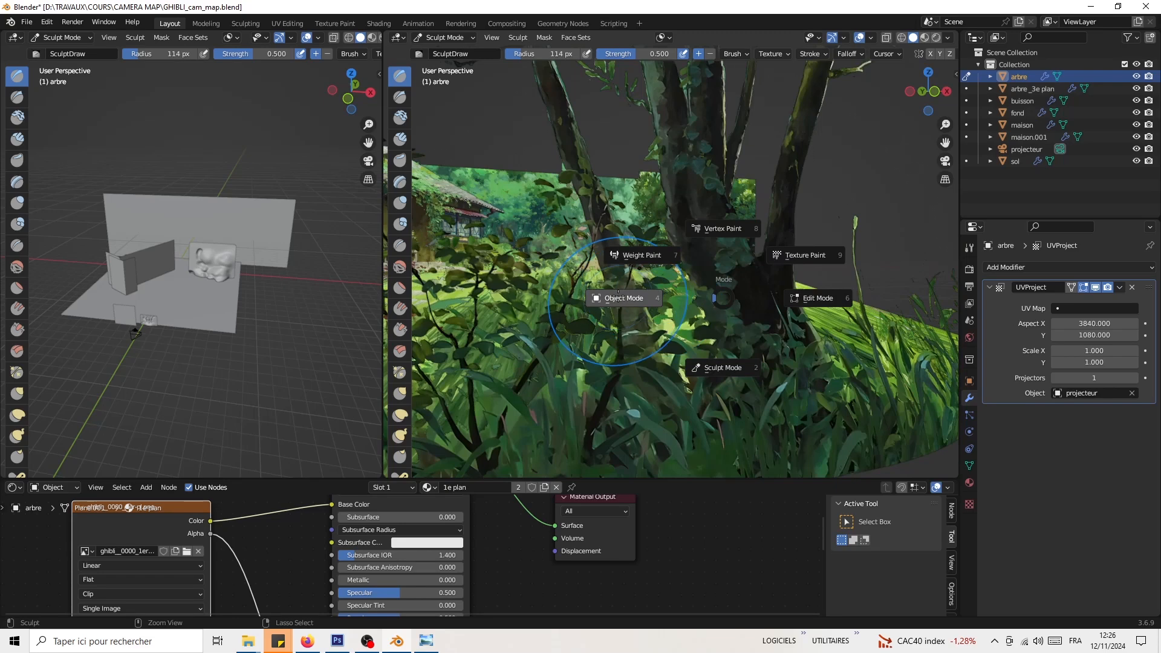
{"action": "left_click", "coordinate": [618, 297]}
{"action": "key", "text": "ctrl+s"}
{"action": "key", "text": "KP_0"}
Step: Scale down the buisson plane and reposition it so it closely frames the foreground shrub on the house side
{"action": "left_click", "coordinate": [572, 242]}
{"action": "middle_click_drag", "start_coordinate": [572, 242], "coordinate": [728, 260]}
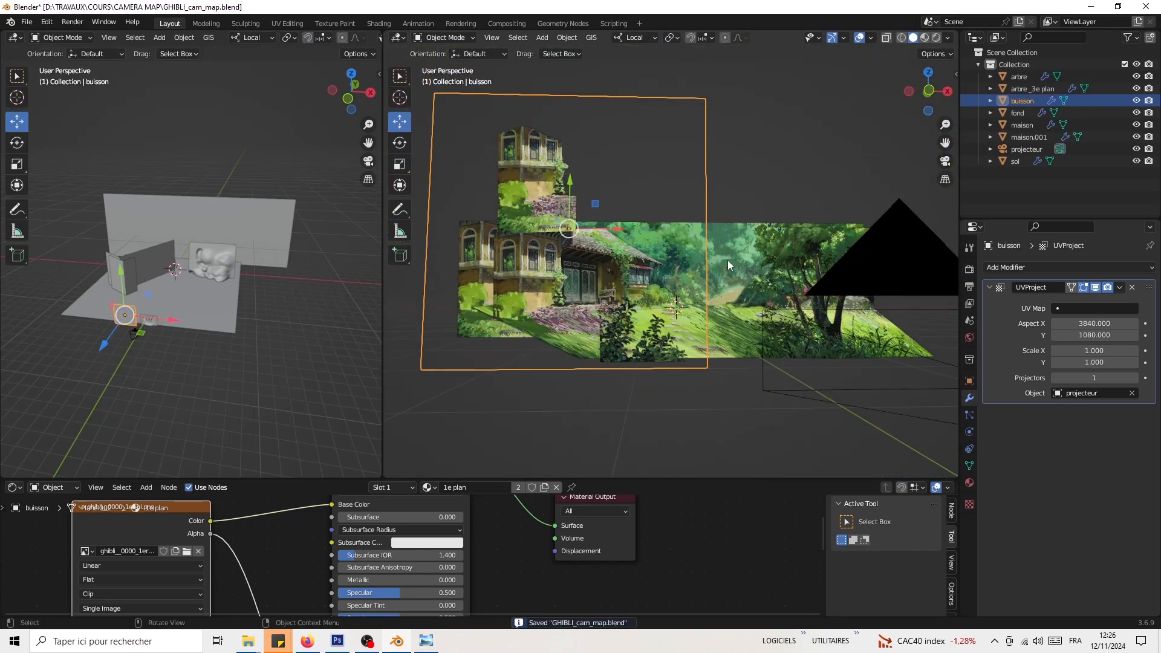
{"action": "key", "text": "s"}
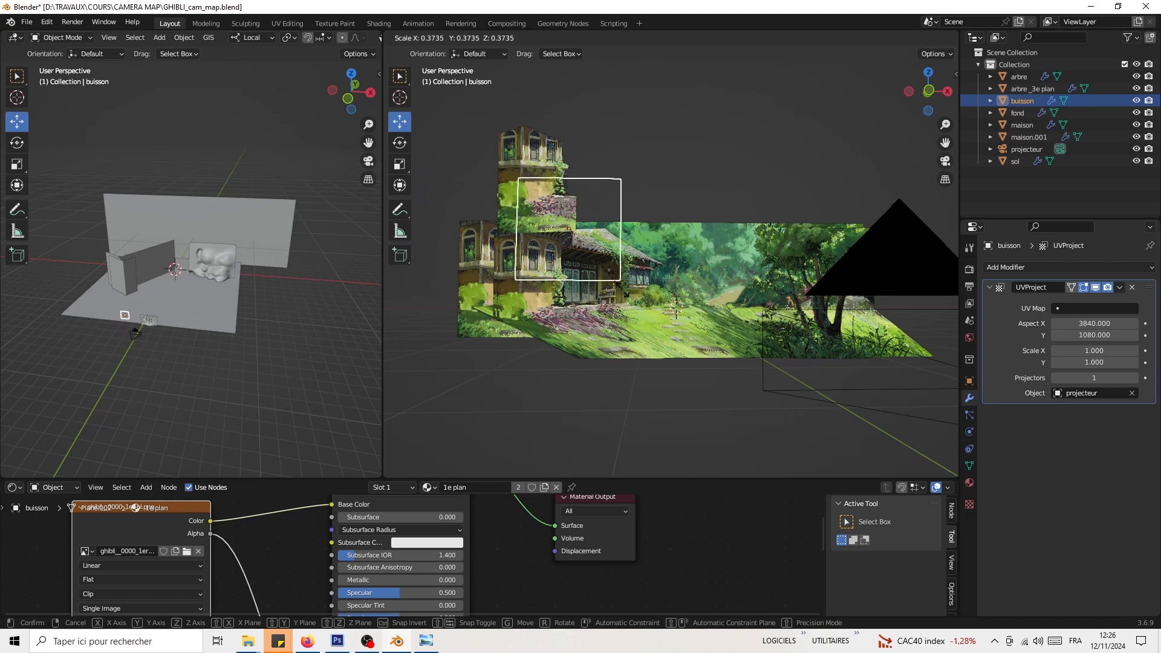
{"action": "left_click", "coordinate": [588, 259]}
{"action": "key", "text": "g"}
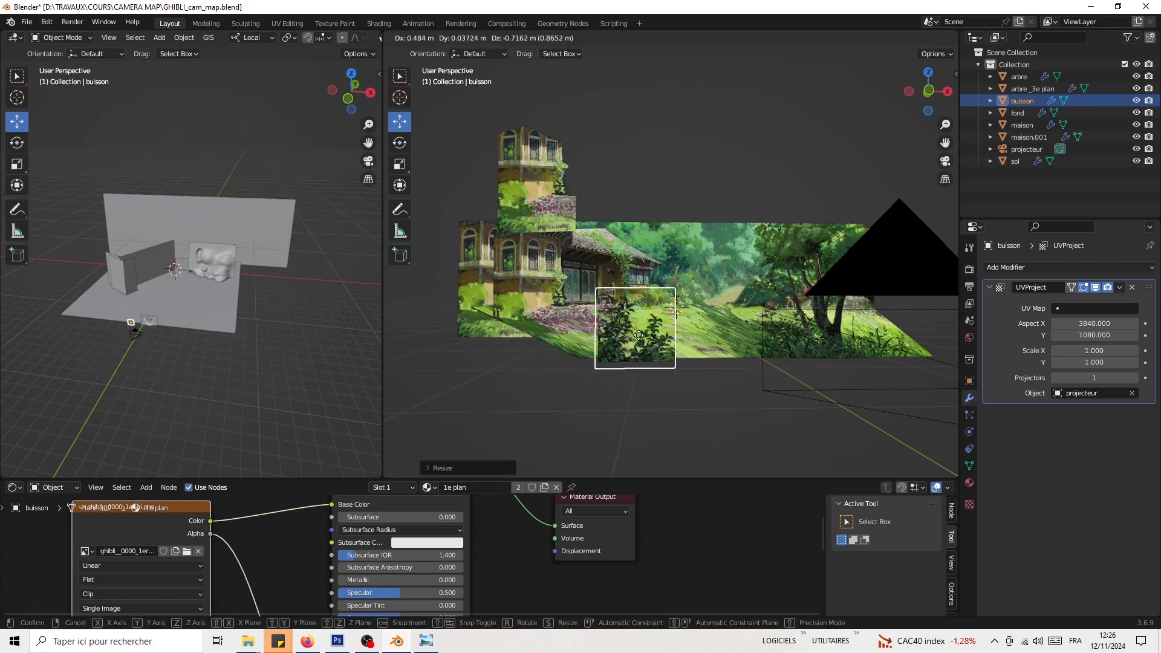
{"action": "left_click", "coordinate": [720, 377]}
{"action": "scroll", "coordinate": [719, 377], "scroll_direction": "up", "scroll_amount": 2}
{"action": "key", "text": "s"}
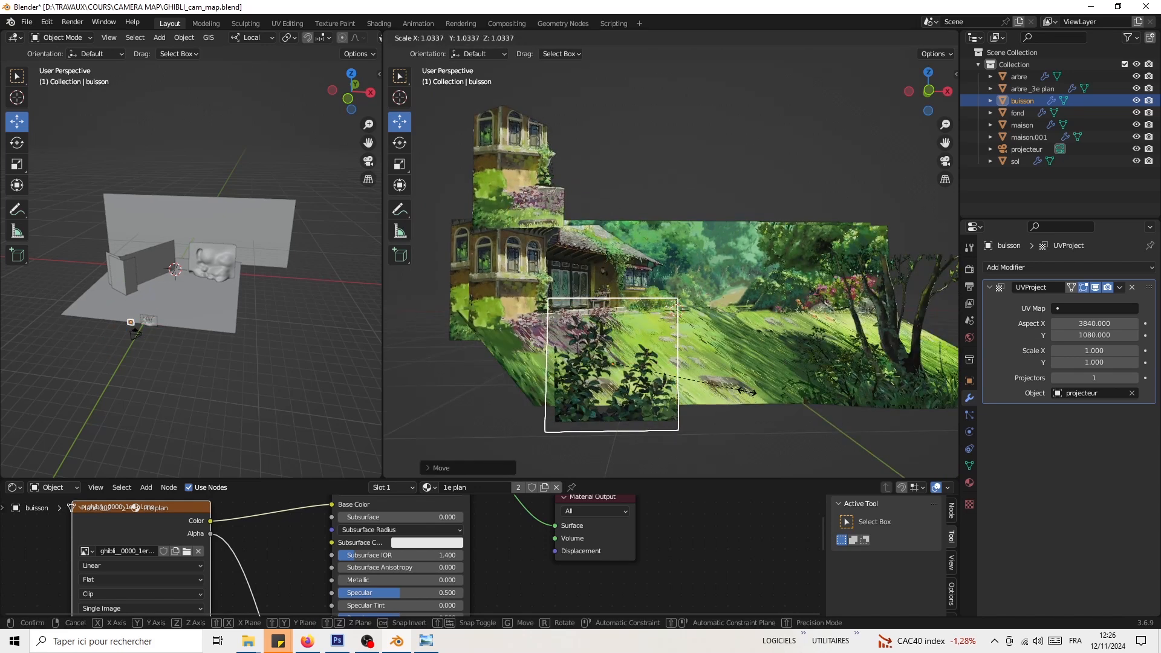
{"action": "left_click", "coordinate": [786, 390]}
{"action": "scroll", "coordinate": [671, 375], "scroll_direction": "up", "scroll_amount": 1}
{"action": "key", "text": "g"}
{"action": "left_click", "coordinate": [658, 308]}
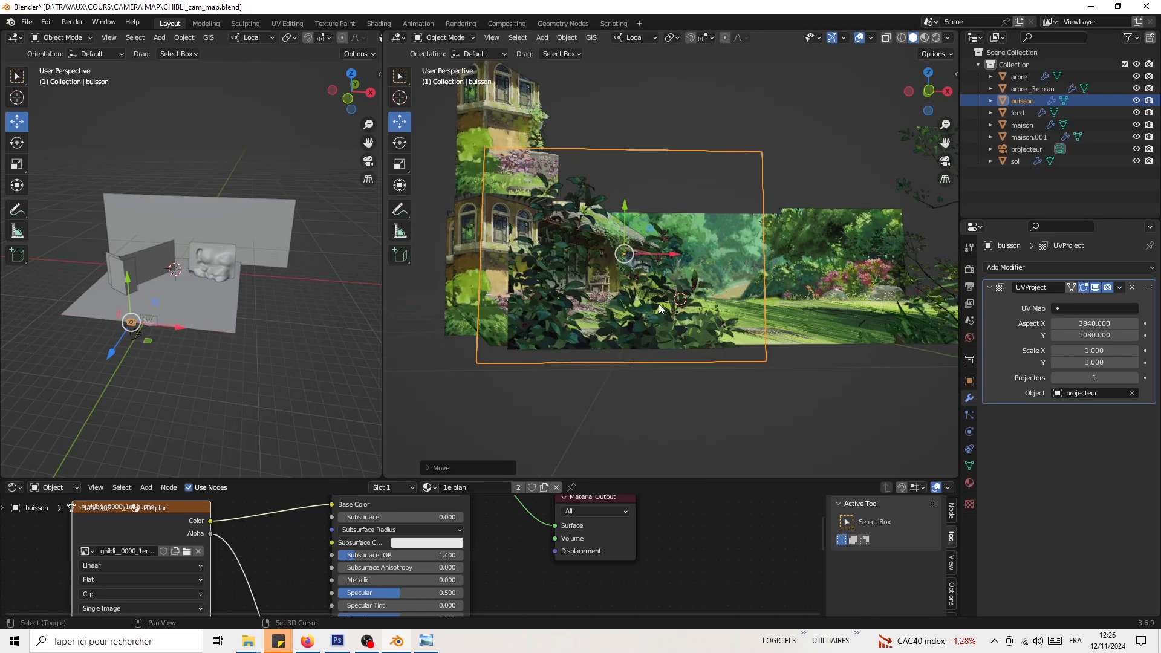
Step: Check the buisson mesh in Edit Mode and sculpt depth into the shrub's leaves and branches with the Draw brush
{"action": "key", "text": "Tab"}
{"action": "mouse_move", "coordinate": [665, 315]}
{"action": "middle_mouse_down"}
{"action": "mouse_move", "coordinate": [651, 298]}
{"action": "mouse_move", "coordinate": [666, 281]}
{"action": "mouse_move", "coordinate": [640, 257]}
{"action": "mouse_move", "coordinate": [669, 270]}
{"action": "middle_mouse_up"}
{"action": "key", "text": "Tab"}
{"action": "key", "text": "ctrl+Tab"}
{"action": "left_click", "coordinate": [652, 327]}
{"action": "mouse_move", "coordinate": [670, 270]}
{"action": "left_mouse_down"}
{"action": "mouse_move", "coordinate": [641, 368]}
{"action": "mouse_move", "coordinate": [581, 363]}
{"action": "mouse_move", "coordinate": [544, 292]}
{"action": "left_mouse_up"}
{"action": "middle_click_drag", "start_coordinate": [544, 292], "coordinate": [538, 266]}
{"action": "mouse_move", "coordinate": [526, 254]}
{"action": "left_mouse_down"}
{"action": "mouse_move", "coordinate": [520, 175]}
{"action": "mouse_move", "coordinate": [526, 212]}
{"action": "left_mouse_up"}
{"action": "middle_click_drag", "start_coordinate": [532, 254], "coordinate": [539, 223]}
{"action": "left_click_drag", "start_coordinate": [532, 224], "coordinate": [542, 284]}
{"action": "left_click_drag", "start_coordinate": [708, 254], "coordinate": [683, 332]}
{"action": "mouse_move", "coordinate": [641, 333]}
{"action": "middle_mouse_down"}
{"action": "mouse_move", "coordinate": [627, 306]}
{"action": "mouse_move", "coordinate": [680, 355]}
{"action": "middle_mouse_up"}
Step: View the sculpted shrub through the camera and widen the viewport to frame the whole image
{"action": "key", "text": "KP_0"}
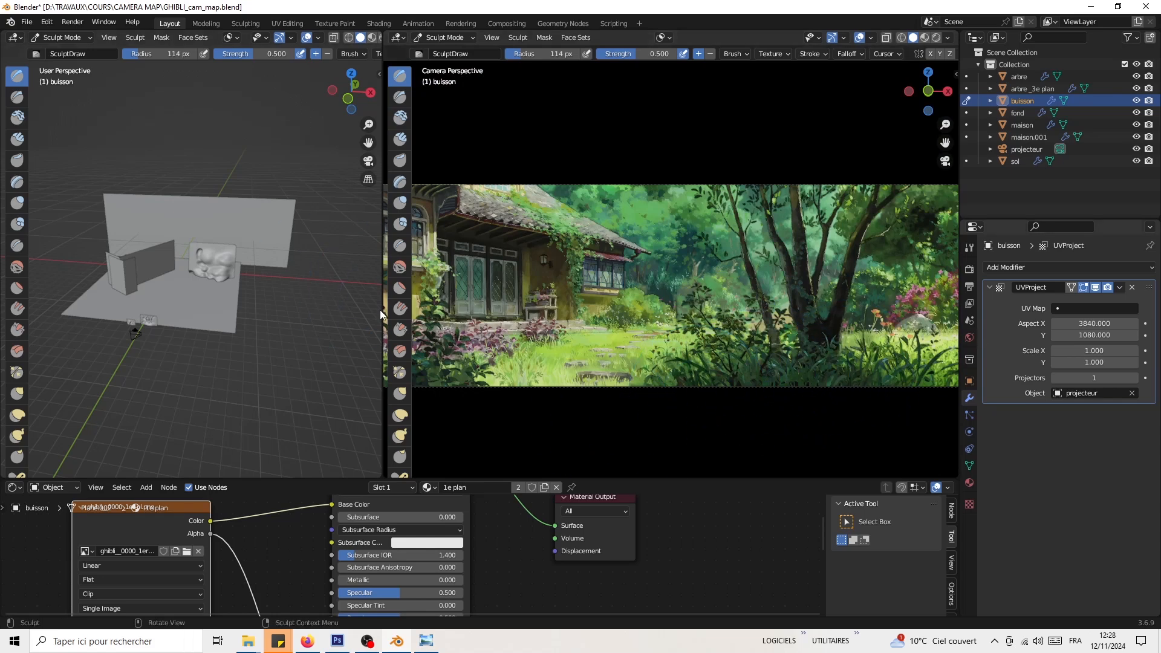
{"action": "left_click_drag", "start_coordinate": [382, 309], "coordinate": [314, 310]}
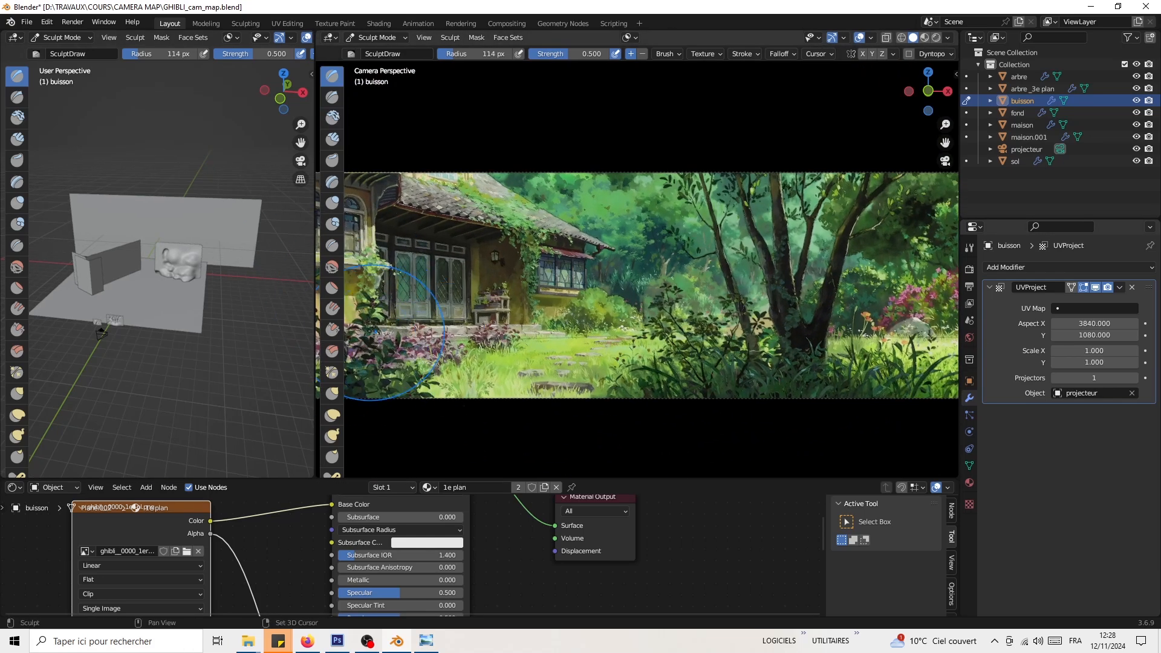
{"action": "scroll", "coordinate": [459, 327], "scroll_direction": "down", "scroll_amount": 3}
{"action": "middle_click_drag", "start_coordinate": [460, 327], "coordinate": [533, 333], "text": "shift"}
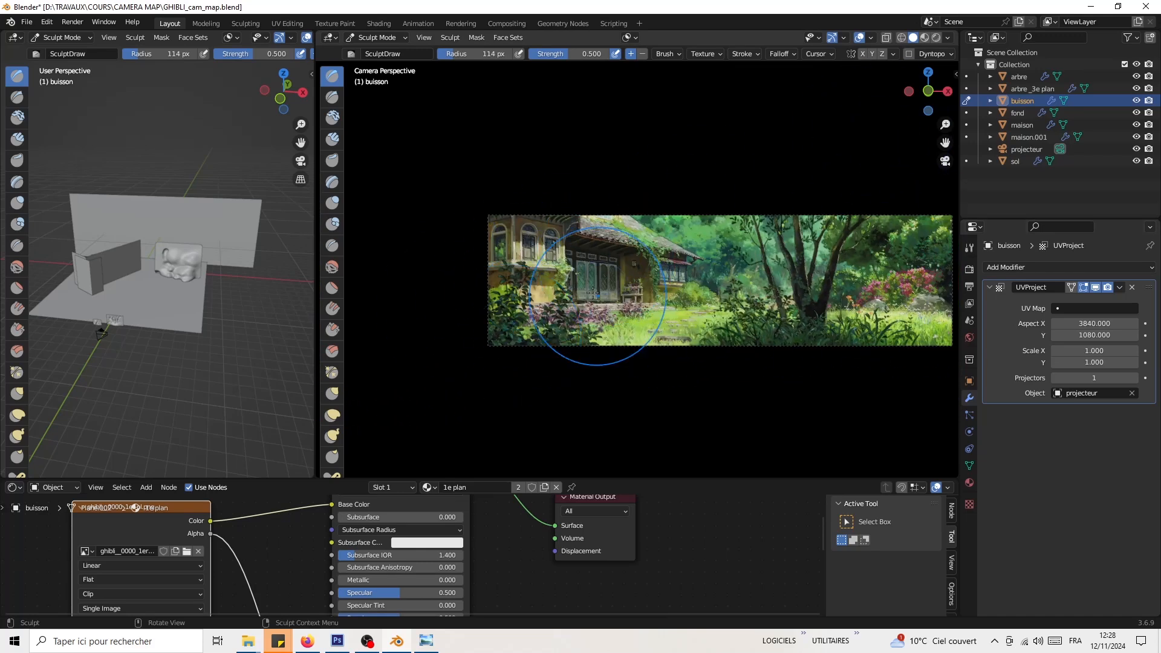
Step: Return to Object Mode and slide the buisson plane along its local X axis to test its placement in the camera view
{"action": "key", "text": "Tab"}
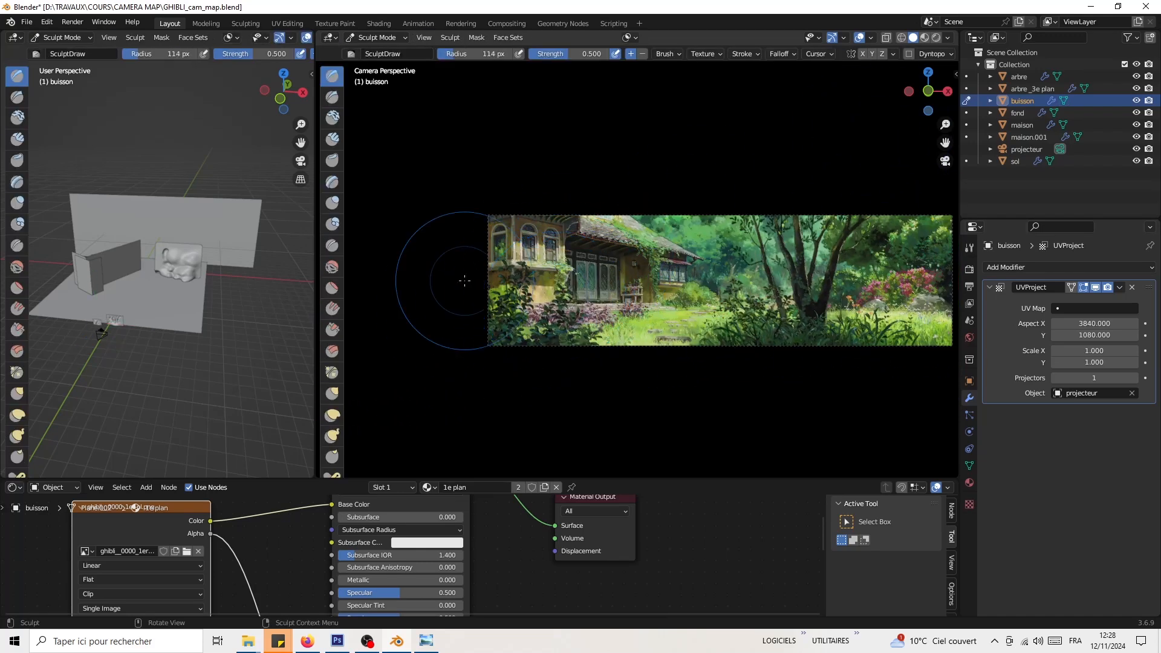
{"action": "key", "text": "Tab"}
{"action": "key", "text": "g"}
{"action": "key", "text": "x"}
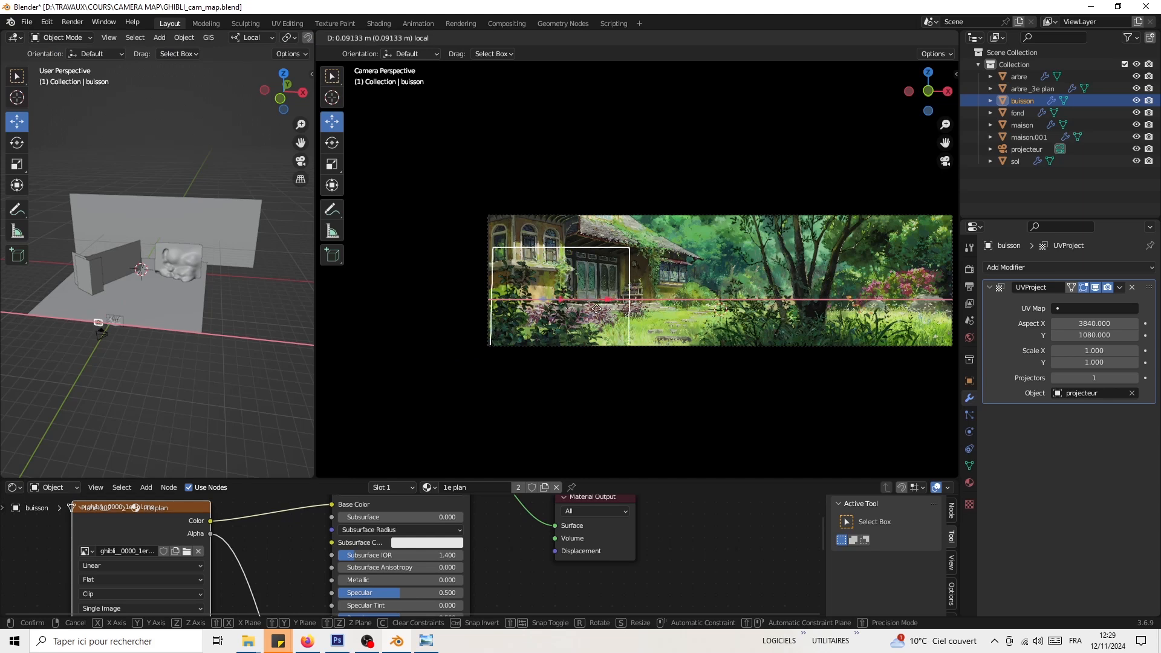
{"action": "left_click", "coordinate": [496, 301]}
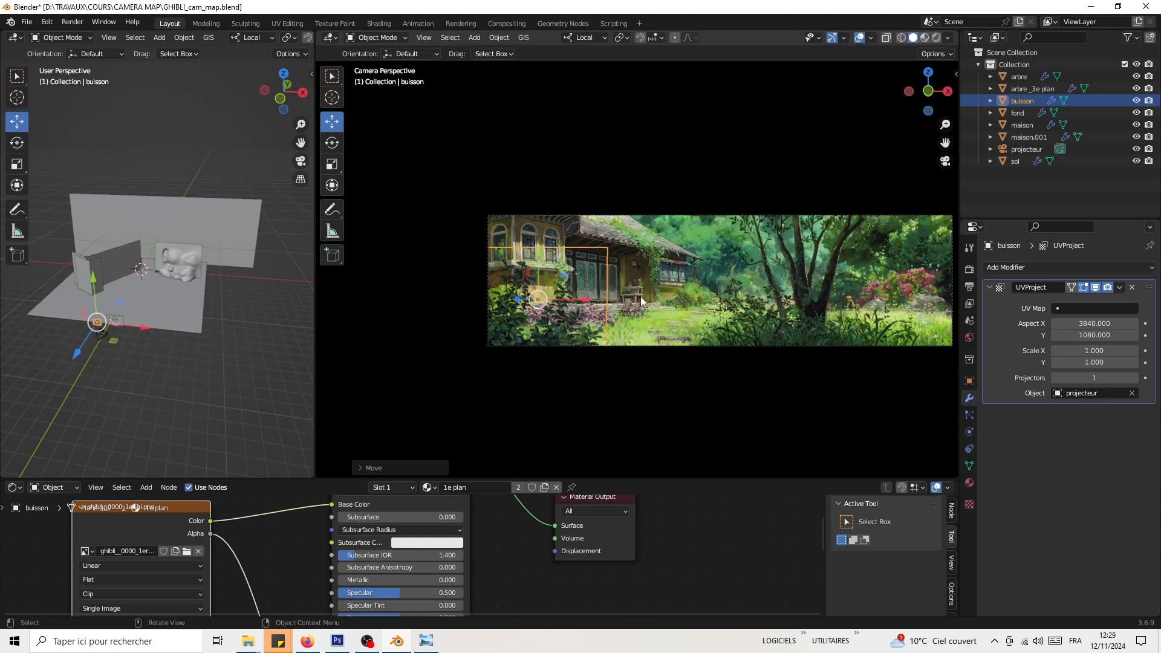
{"action": "key", "text": "g"}
{"action": "key", "text": "x"}
{"action": "right_click", "coordinate": [587, 300]}
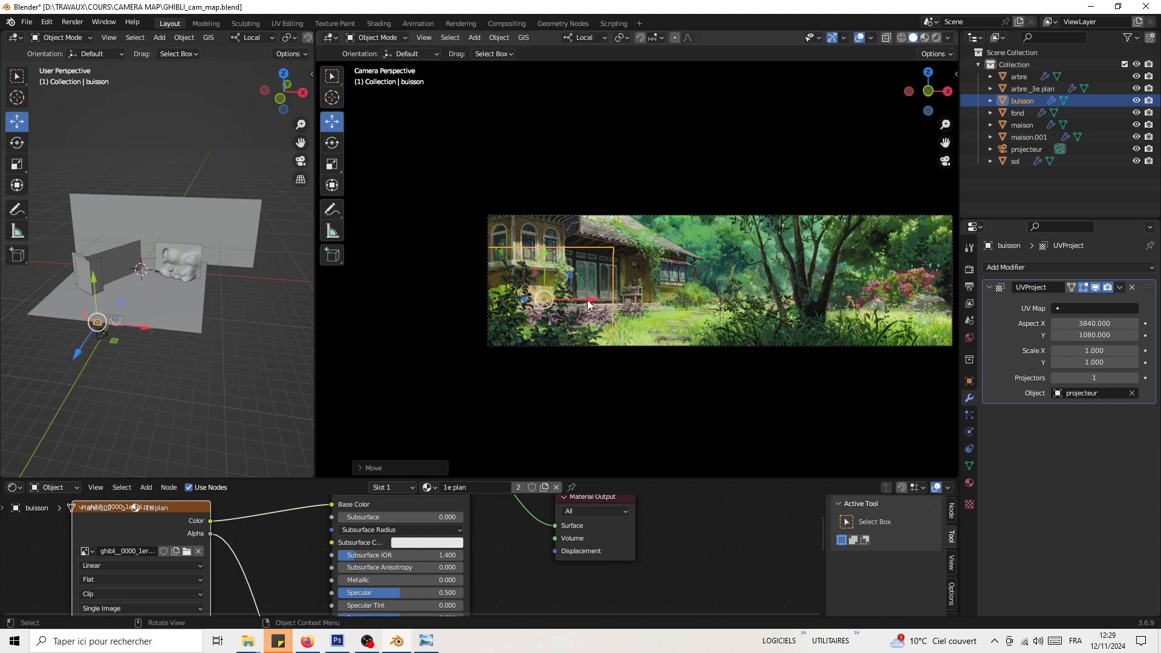
Step: Examine the layout of the planes in the free viewport, selecting the tree, background tree and bush in turn
{"action": "middle_click_drag", "start_coordinate": [156, 326], "coordinate": [129, 280]}
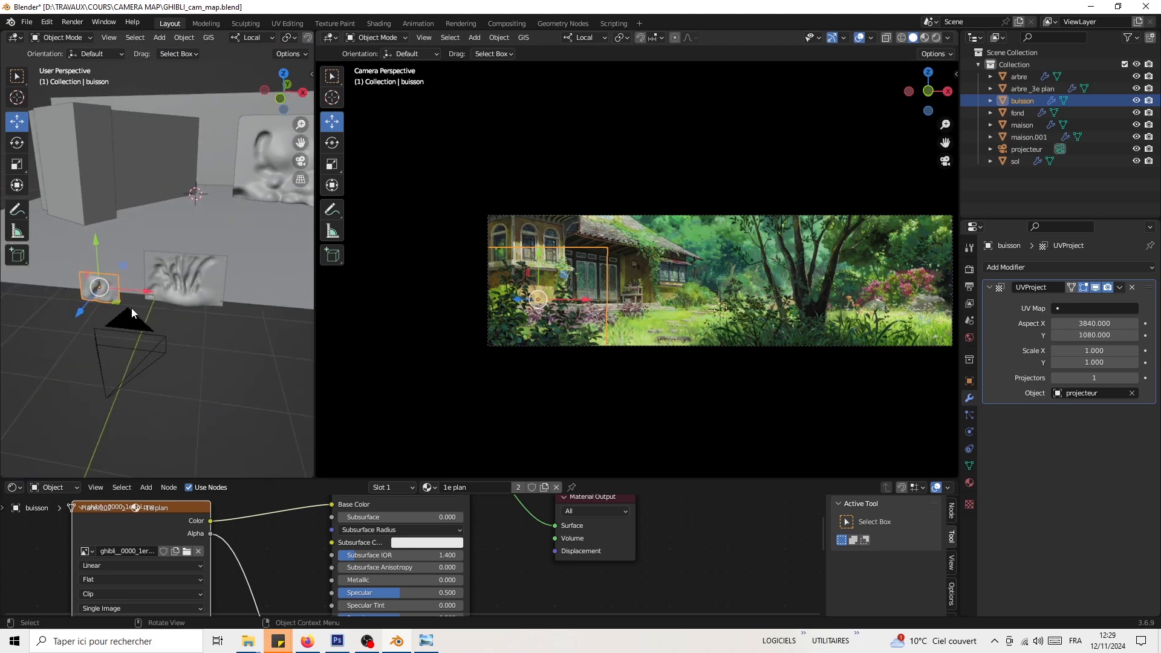
{"action": "scroll", "coordinate": [132, 307], "scroll_direction": "up", "scroll_amount": 10}
{"action": "scroll", "coordinate": [100, 344], "scroll_direction": "down", "scroll_amount": 7}
{"action": "mouse_move", "coordinate": [93, 343]}
{"action": "middle_mouse_down"}
{"action": "mouse_move", "coordinate": [111, 327]}
{"action": "mouse_move", "coordinate": [20, 407]}
{"action": "middle_mouse_up"}
{"action": "scroll", "coordinate": [115, 327], "scroll_direction": "up", "scroll_amount": 3}
{"action": "left_click", "coordinate": [20, 408]}
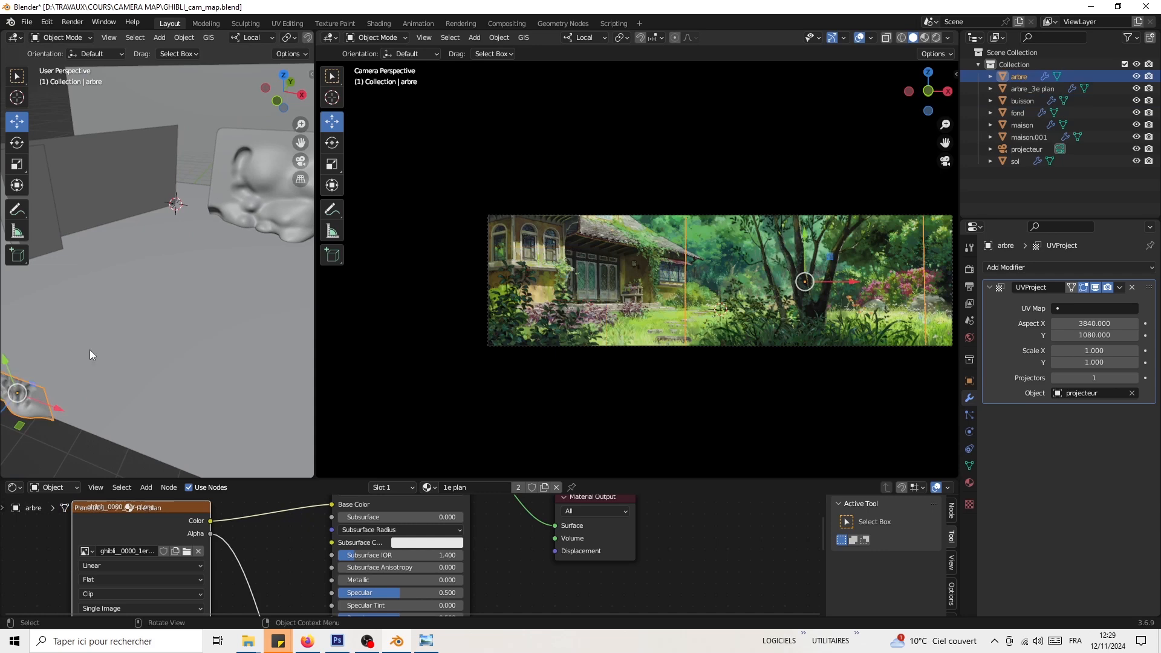
{"action": "left_click", "coordinate": [266, 189]}
{"action": "middle_click_drag", "start_coordinate": [268, 187], "coordinate": [231, 261]}
{"action": "middle_click_drag", "start_coordinate": [216, 322], "coordinate": [250, 247], "text": "shift"}
{"action": "middle_click_drag", "start_coordinate": [194, 289], "coordinate": [201, 291]}
{"action": "left_click", "coordinate": [161, 259]}
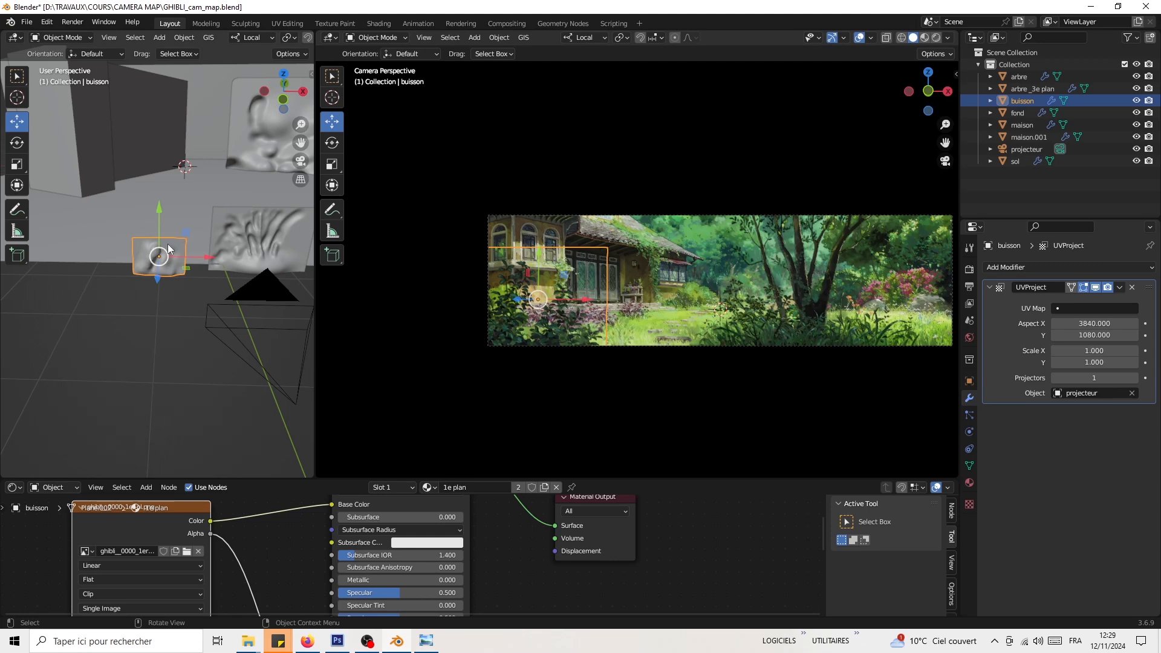
{"action": "left_click", "coordinate": [60, 345]}
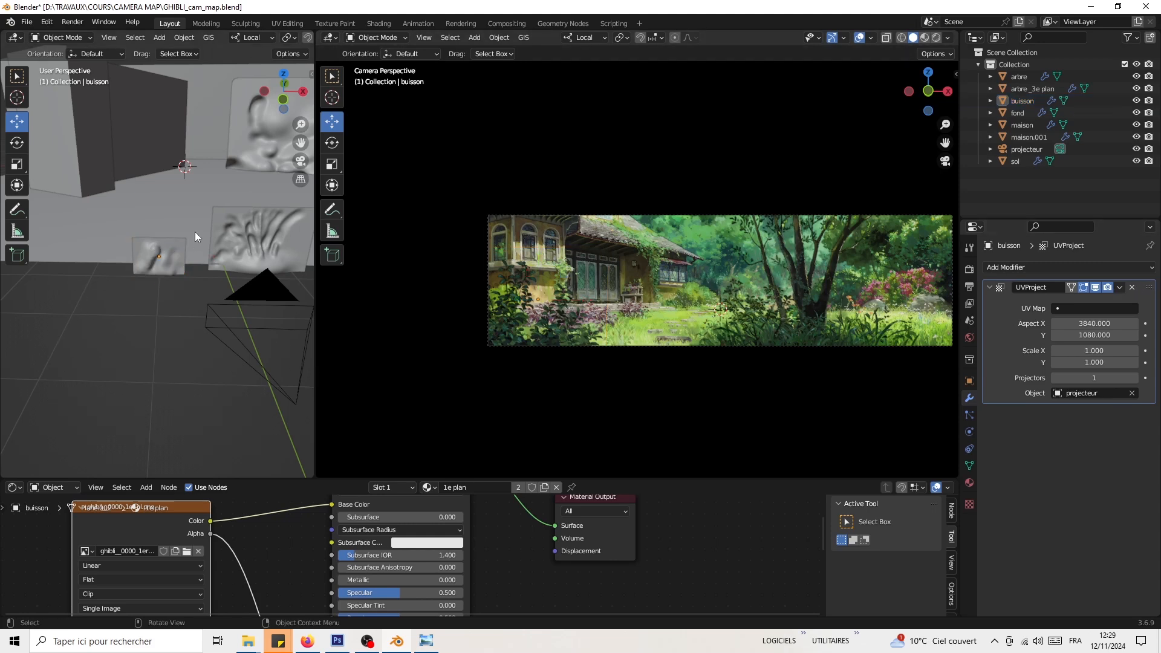
Step: Duplicate the buisson plane in place
{"action": "left_click", "coordinate": [184, 251]}
{"action": "key", "text": "shift+d"}
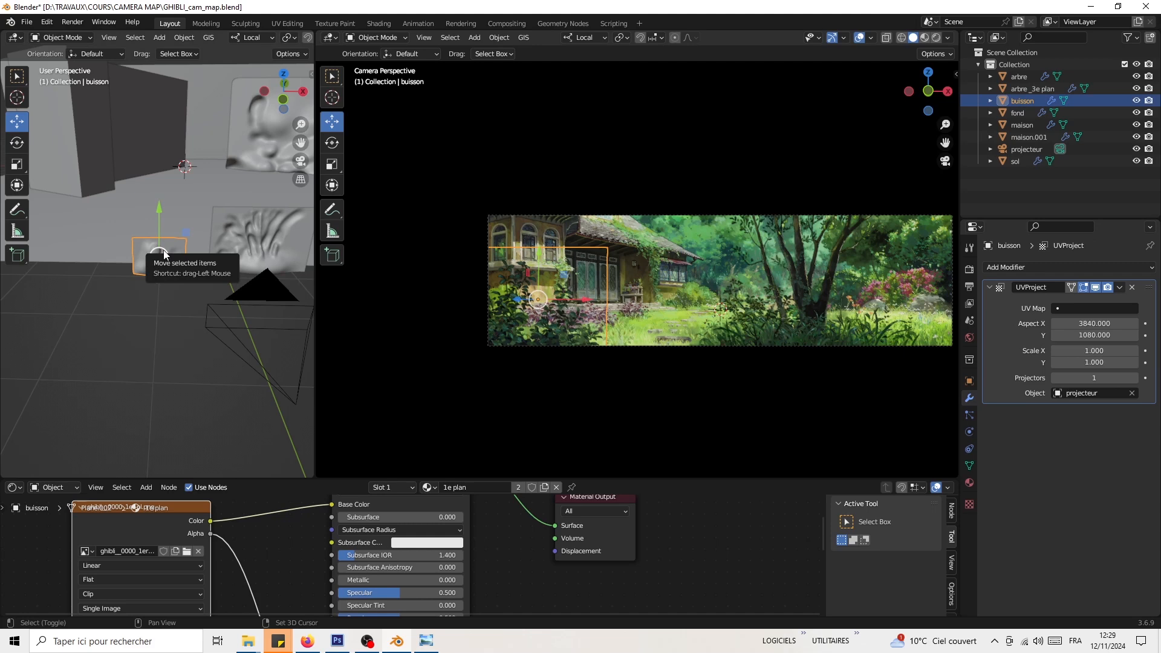
{"action": "right_click", "coordinate": [162, 225]}
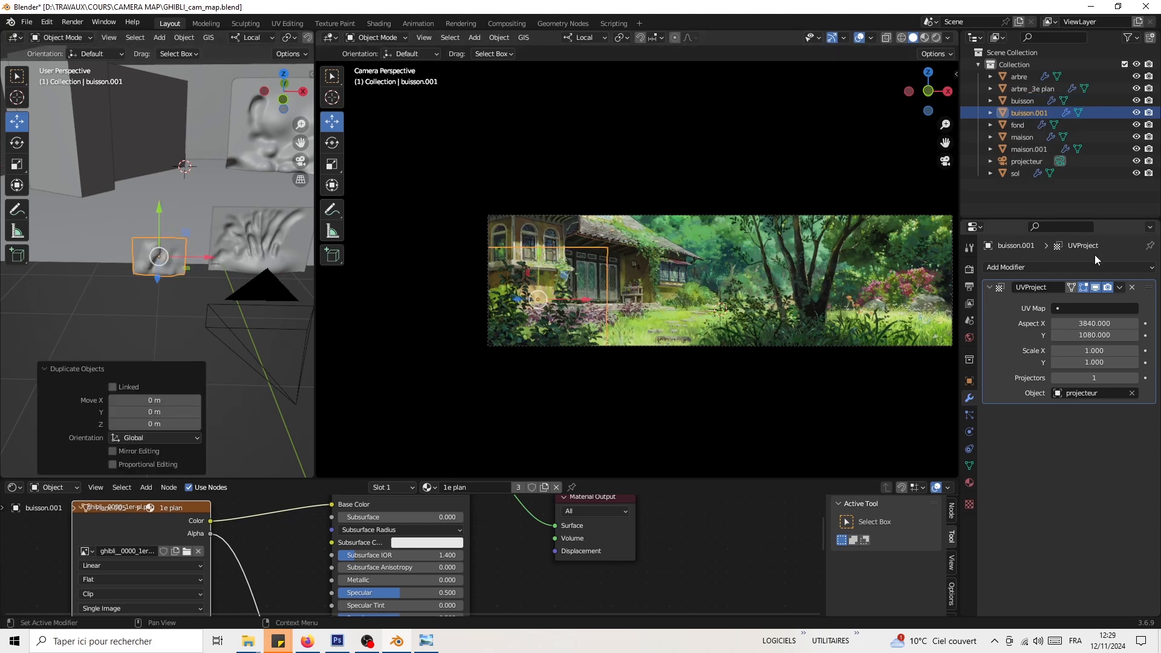
Step: Apply the UVProject modifier on the duplicated bush and rename the object buisson_02
{"action": "left_click", "coordinate": [1119, 288]}
{"action": "left_click", "coordinate": [1089, 301]}
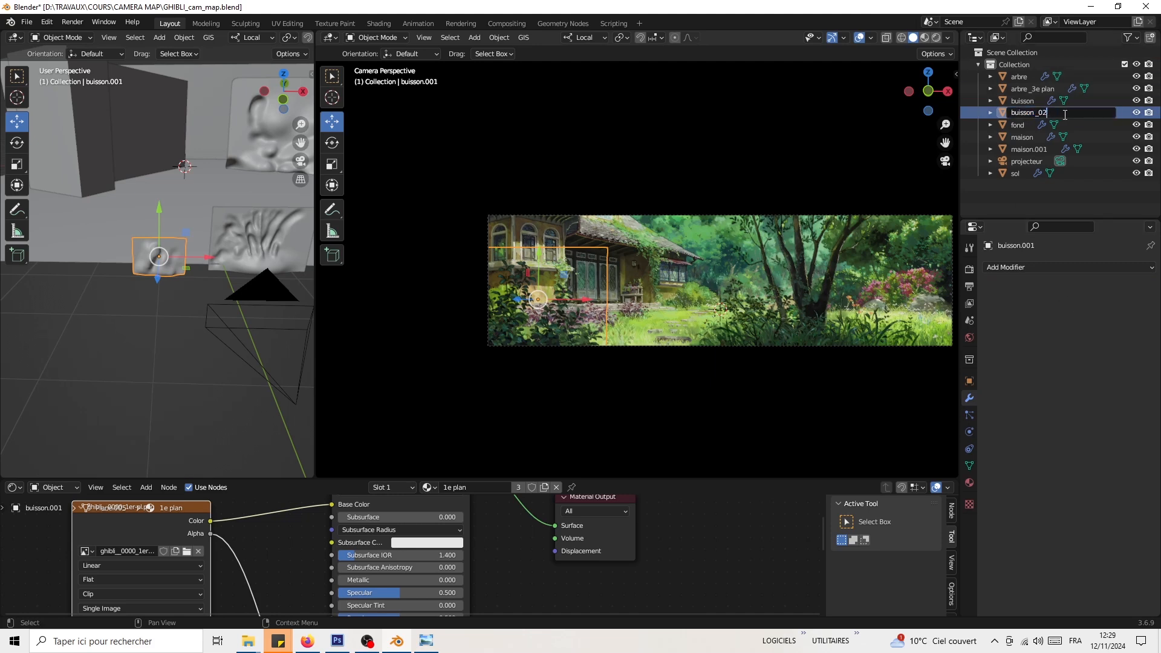
{"action": "key", "text": "Return"}
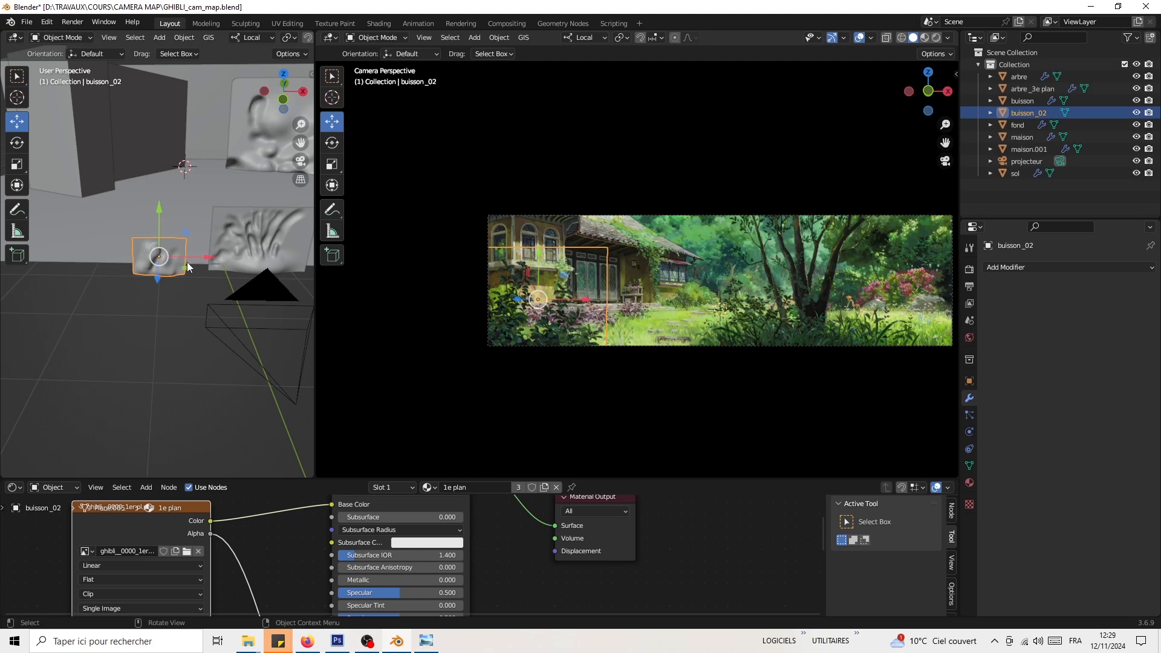
Step: Move buisson_02 about 1.55 m along its local X axis in front of the tree and rotate it about 4°
{"action": "left_click_drag", "start_coordinate": [194, 265], "coordinate": [310, 269]}
{"action": "middle_click_drag", "start_coordinate": [232, 241], "coordinate": [186, 233], "text": "shift"}
{"action": "key", "text": "KP_Decimal"}
{"action": "scroll", "coordinate": [180, 231], "scroll_direction": "down", "scroll_amount": 4}
{"action": "key", "text": "r"}
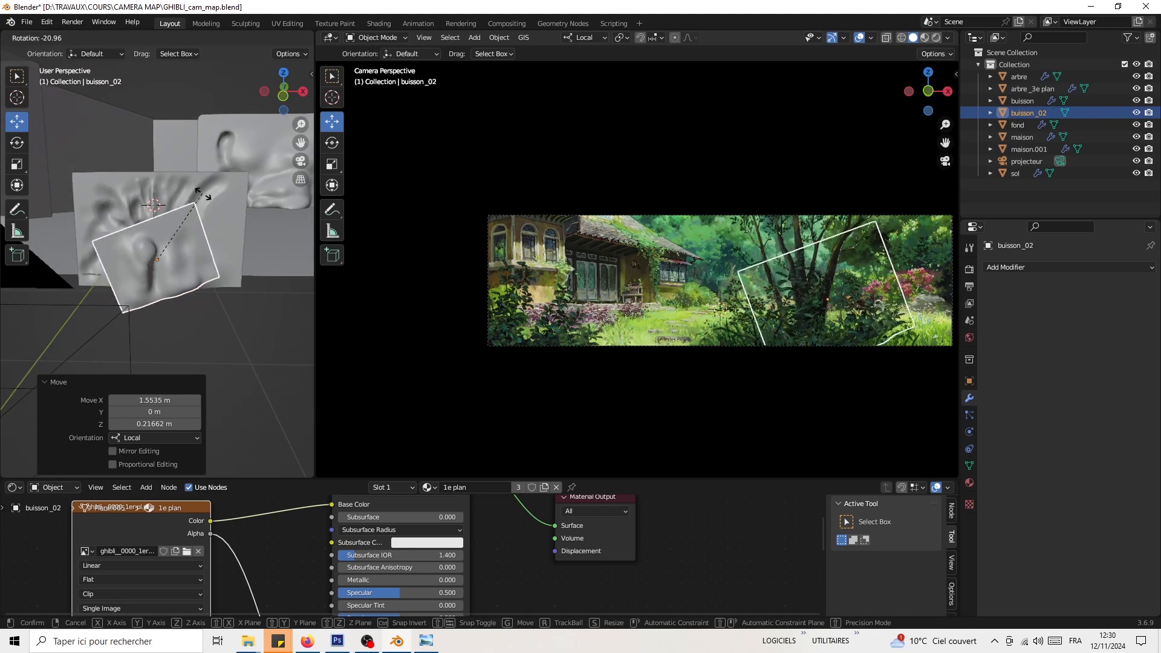
{"action": "left_click", "coordinate": [735, 339]}
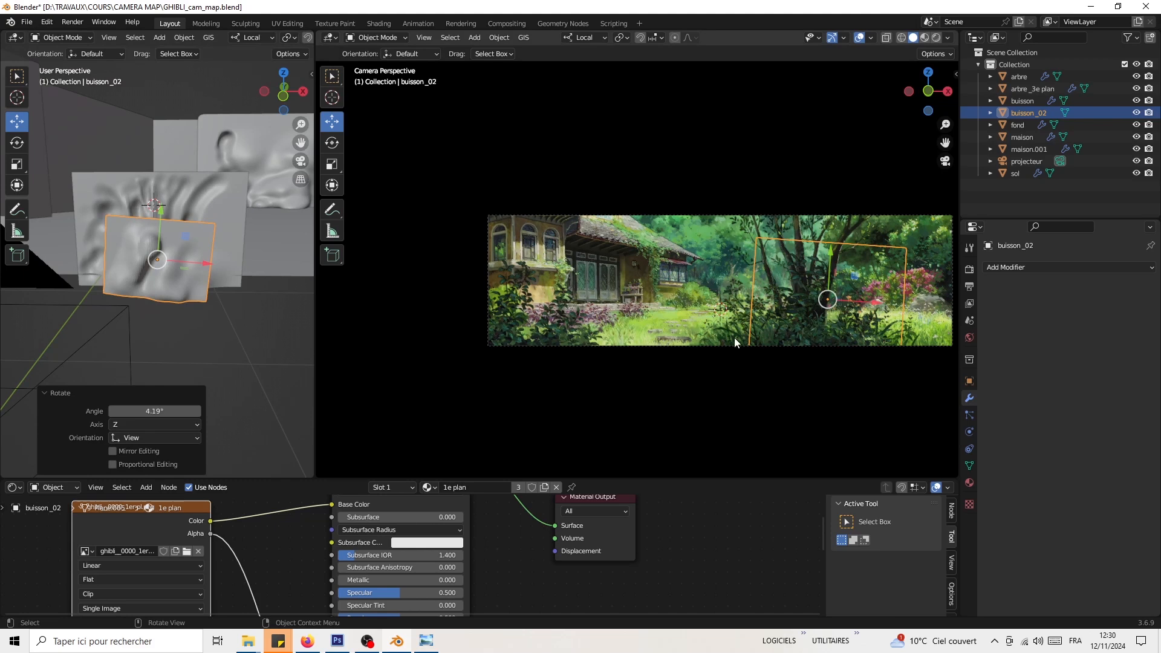
Step: Tilt and enlarge buisson_02, positioning it over the grass at the foot of the foreground tree
{"action": "left_click_drag", "start_coordinate": [820, 278], "coordinate": [657, 233]}
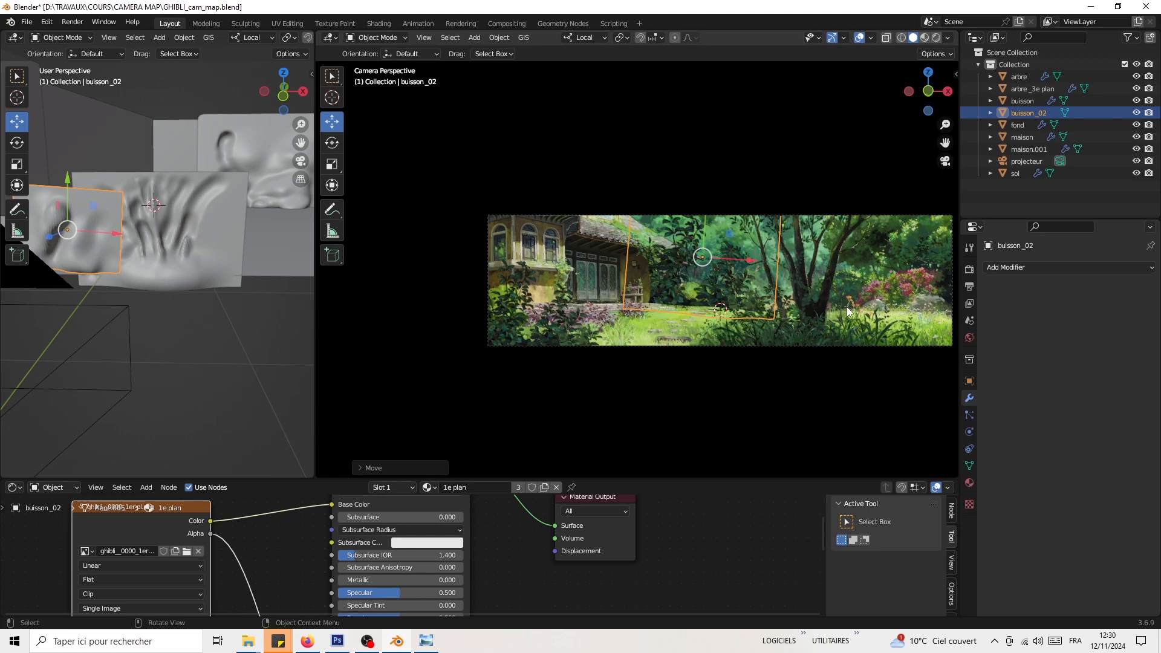
{"action": "key", "text": "r"}
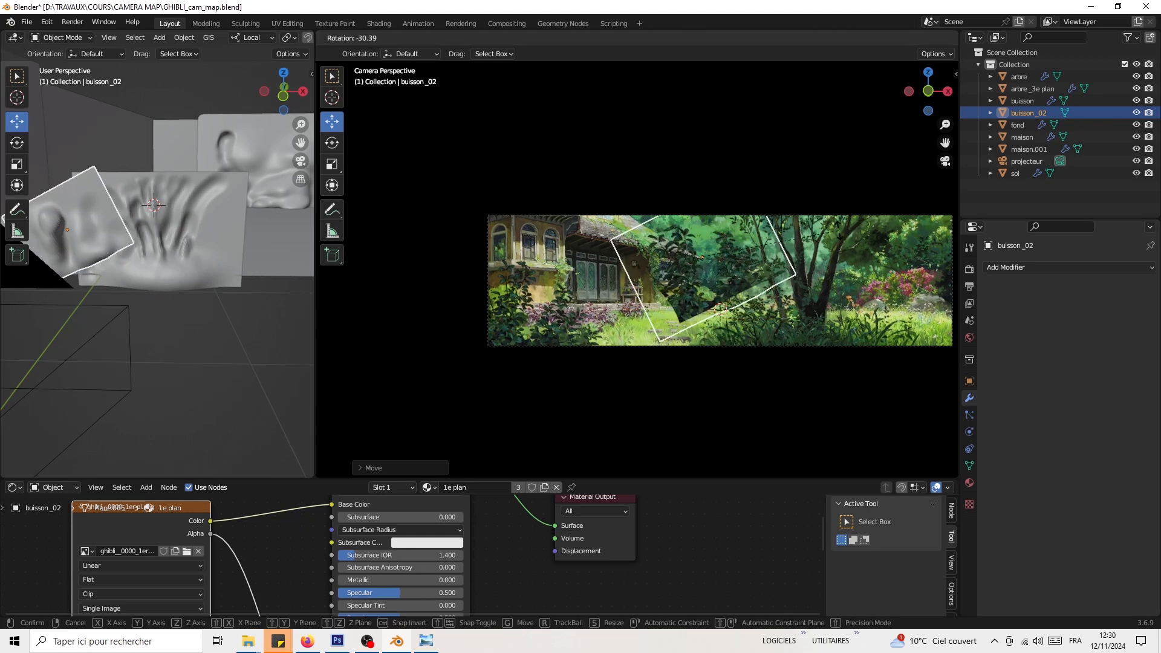
{"action": "left_click", "coordinate": [840, 237]}
{"action": "key", "text": "s"}
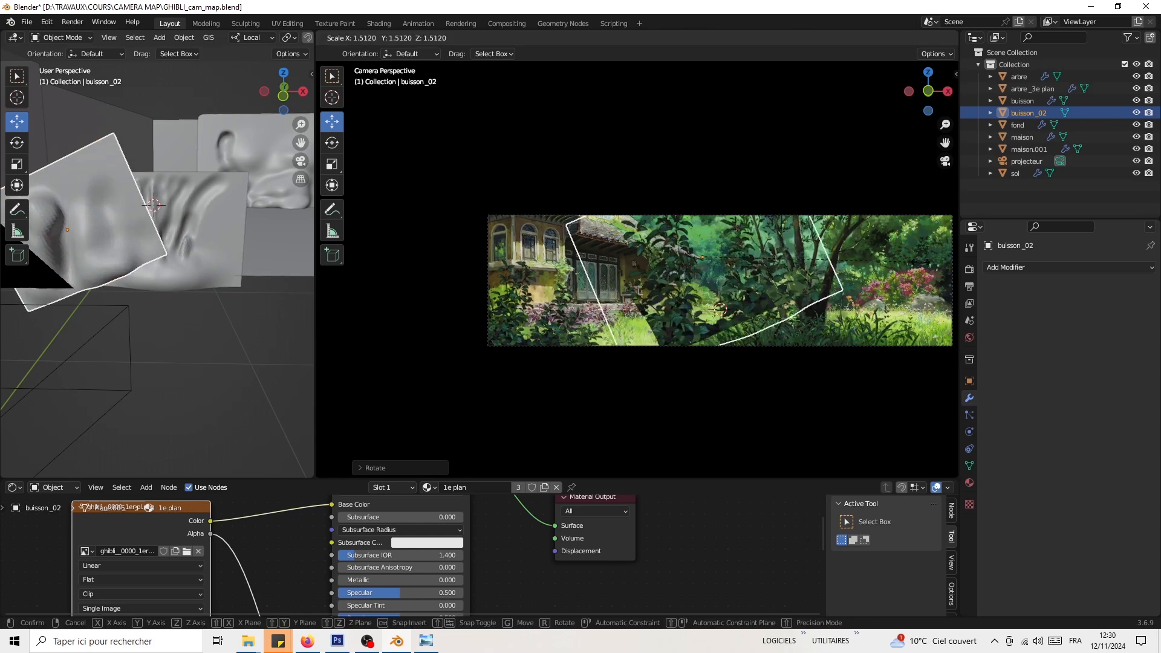
{"action": "left_click", "coordinate": [732, 273]}
{"action": "key", "text": "g"}
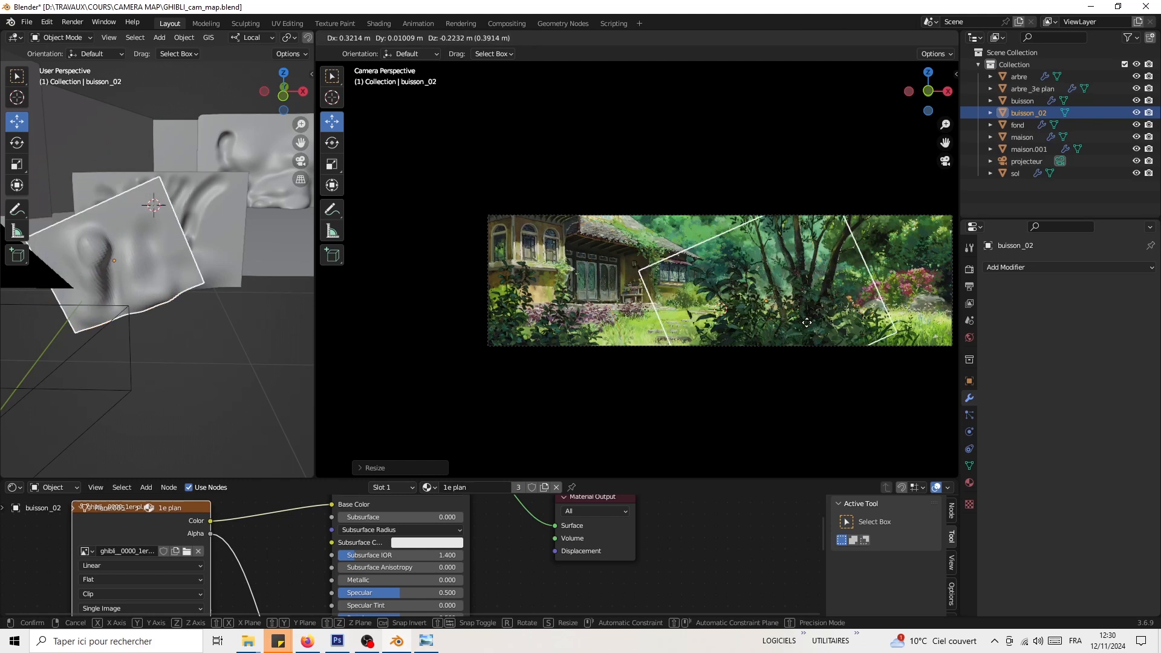
{"action": "left_click", "coordinate": [832, 346]}
Step: Fine-tune the placement of buisson_02 from a side angle and save the file
{"action": "middle_click_drag", "start_coordinate": [280, 313], "coordinate": [182, 284]}
{"action": "left_click_drag", "start_coordinate": [177, 290], "coordinate": [142, 276]}
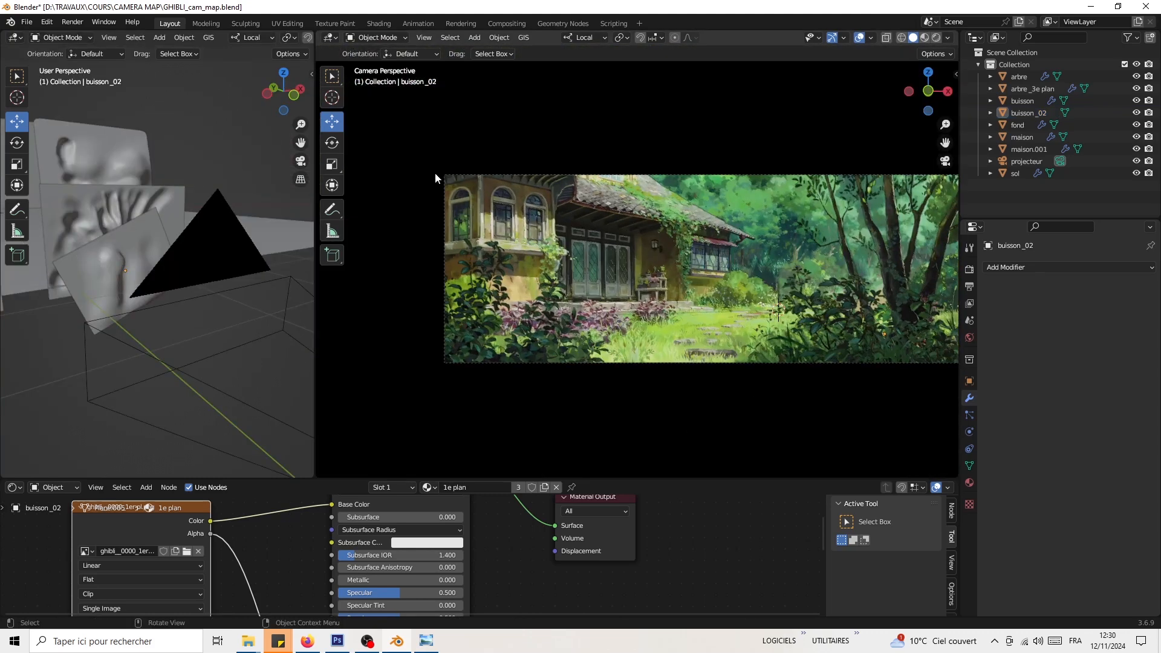
{"action": "key", "text": "ctrl+s"}
Step: Select the house object maison in the perspective view and widen that viewport to show its long wall
{"action": "middle_click_drag", "start_coordinate": [254, 260], "coordinate": [165, 150]}
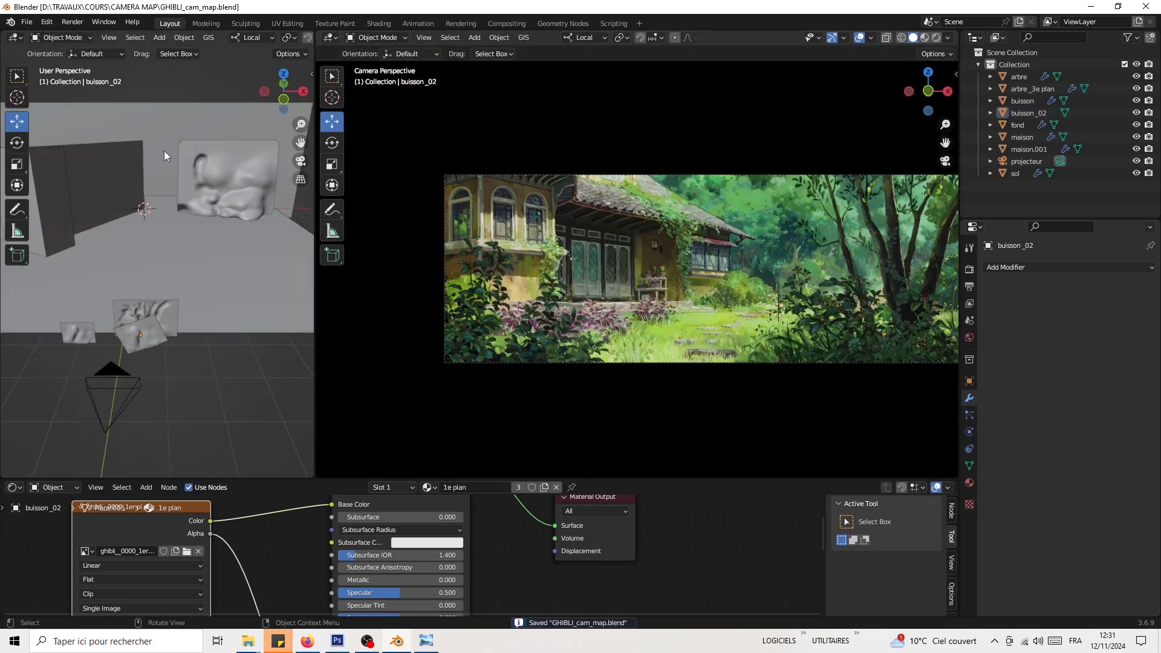
{"action": "middle_click_drag", "start_coordinate": [152, 203], "coordinate": [187, 138]}
{"action": "left_click", "coordinate": [186, 156]}
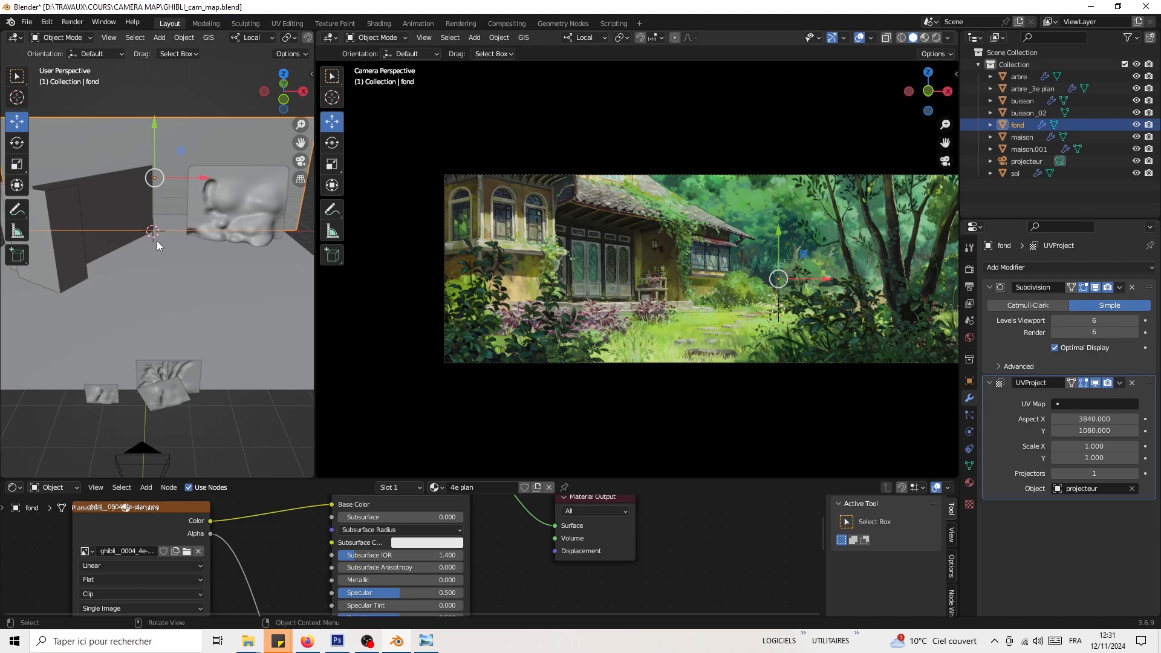
{"action": "middle_click_drag", "start_coordinate": [157, 240], "coordinate": [184, 313], "text": "shift"}
{"action": "scroll", "coordinate": [172, 304], "scroll_direction": "down", "scroll_amount": 2}
{"action": "scroll", "coordinate": [171, 304], "scroll_direction": "up", "scroll_amount": 3}
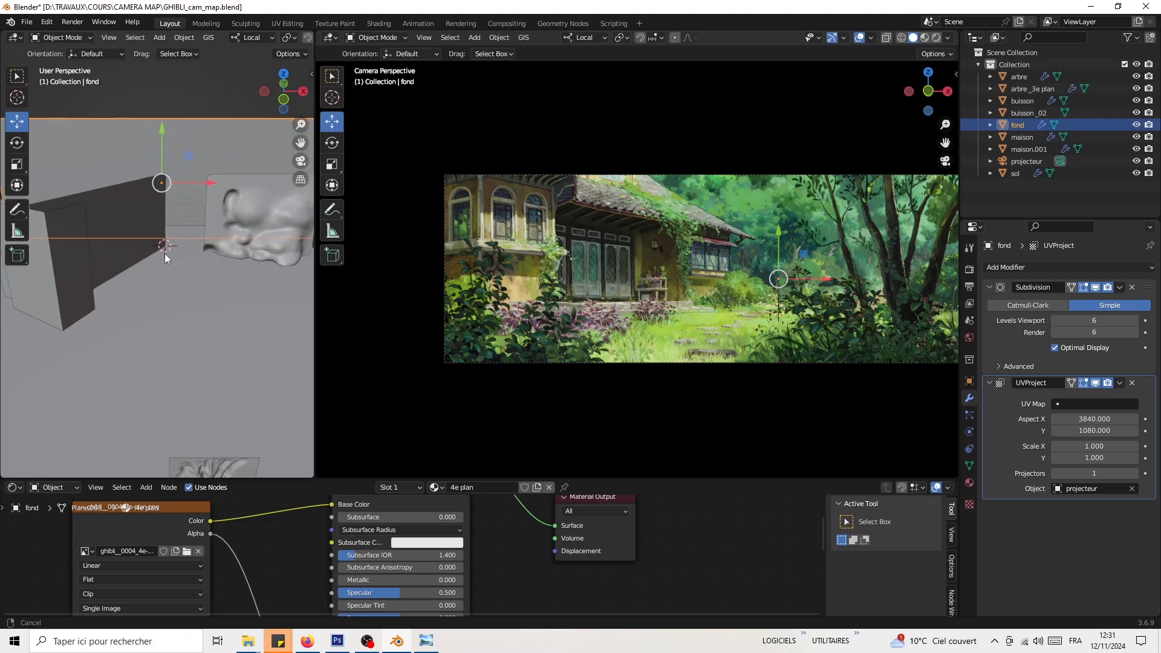
{"action": "left_click", "coordinate": [117, 206]}
{"action": "middle_click_drag", "start_coordinate": [117, 206], "coordinate": [163, 244]}
{"action": "scroll", "coordinate": [166, 246], "scroll_direction": "down", "scroll_amount": 2}
{"action": "left_click_drag", "start_coordinate": [316, 303], "coordinate": [416, 318]}
{"action": "middle_click_drag", "start_coordinate": [255, 257], "coordinate": [186, 269], "text": "shift"}
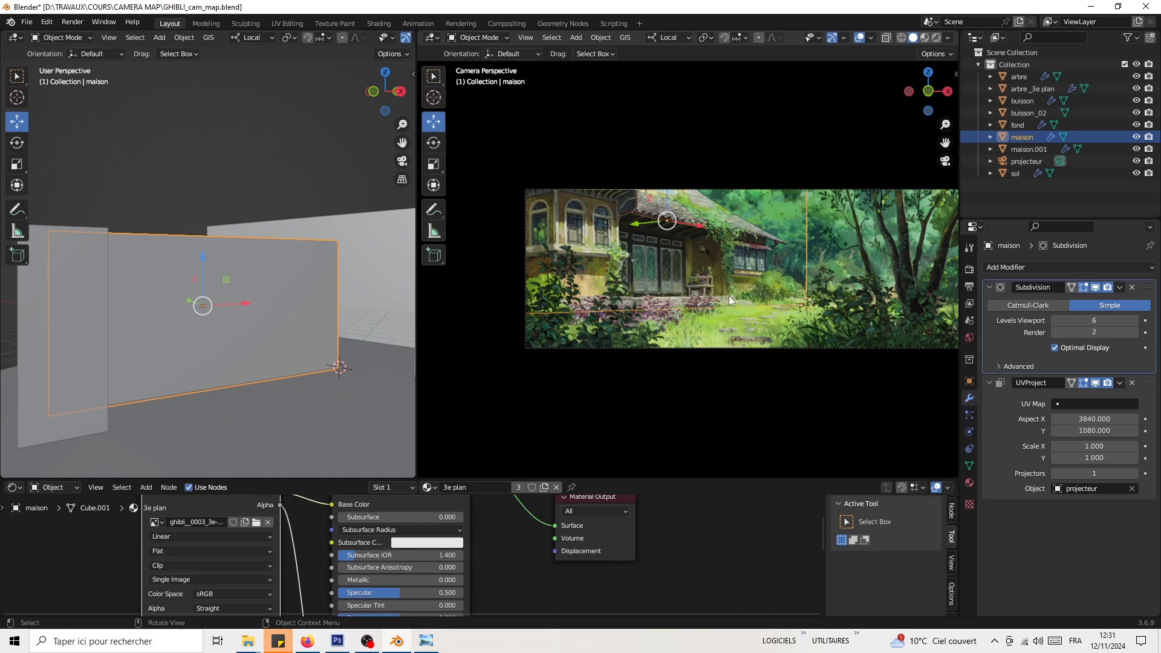
Step: Add two horizontal loop cuts to maison's lower half in Edit Mode: below mid-height at factor -0.690 and near the base at 0.721
{"action": "key", "text": "Tab"}
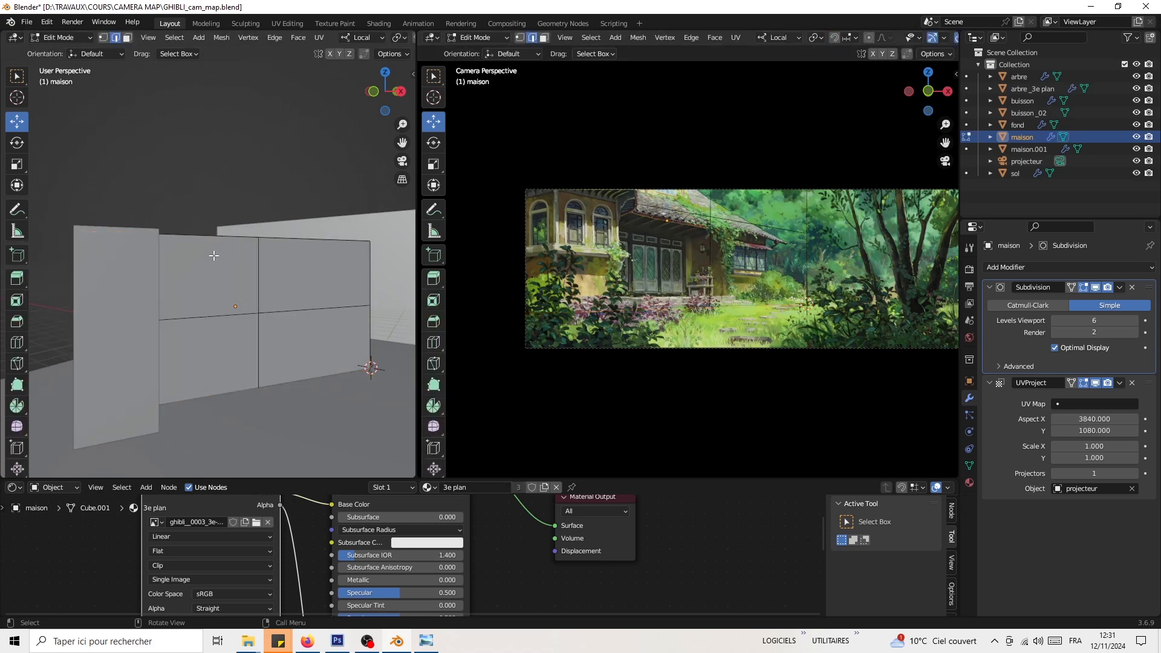
{"action": "left_click", "coordinate": [16, 343]}
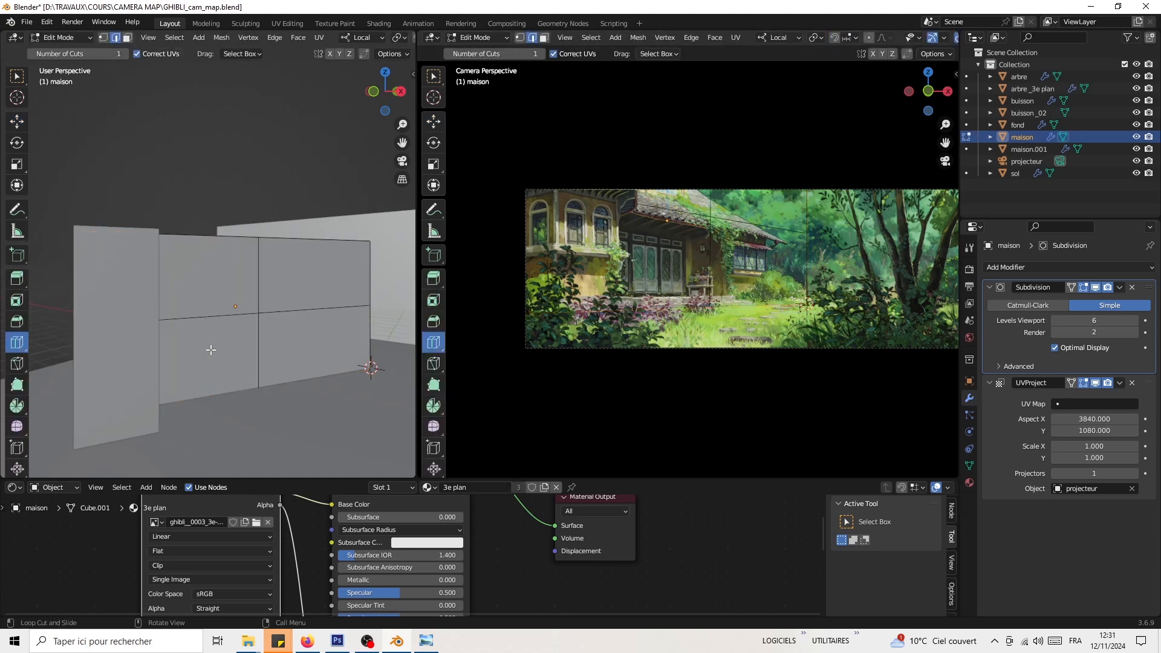
{"action": "left_click_drag", "start_coordinate": [273, 350], "coordinate": [281, 325]}
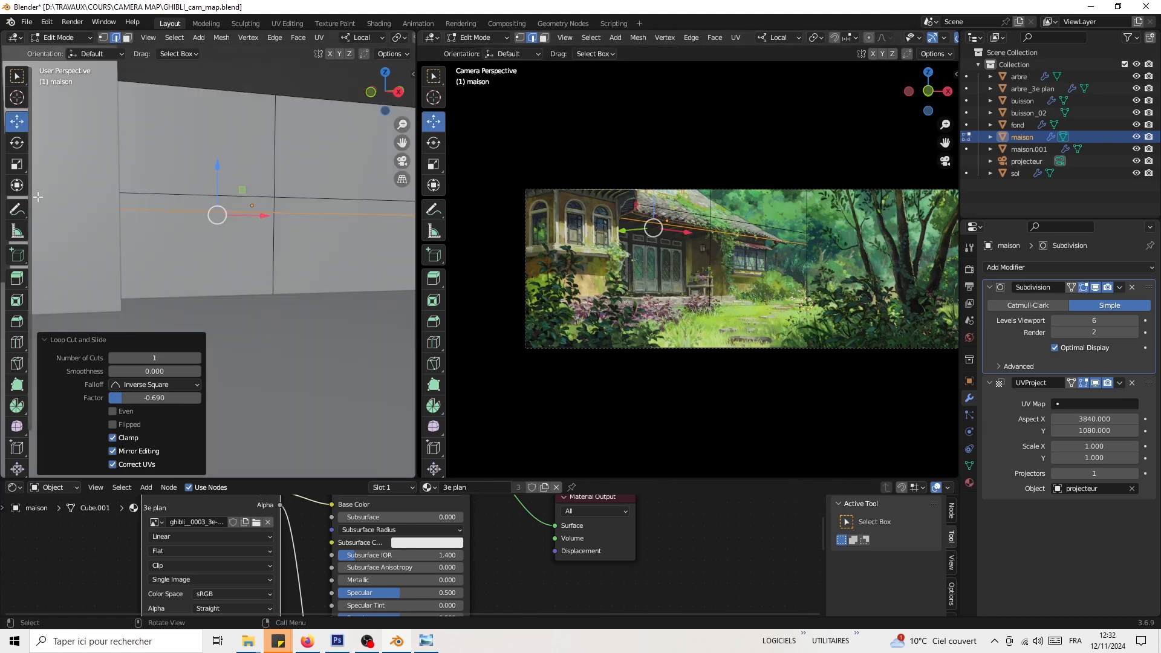
{"action": "left_click", "coordinate": [17, 343]}
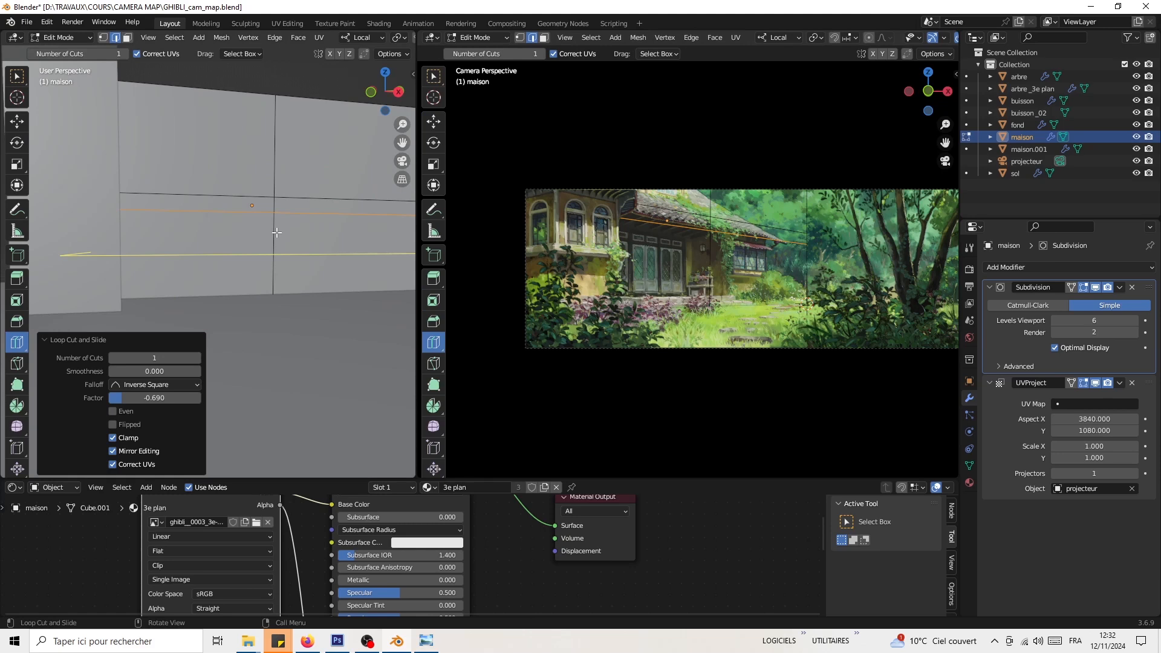
{"action": "left_click_drag", "start_coordinate": [276, 252], "coordinate": [290, 283]}
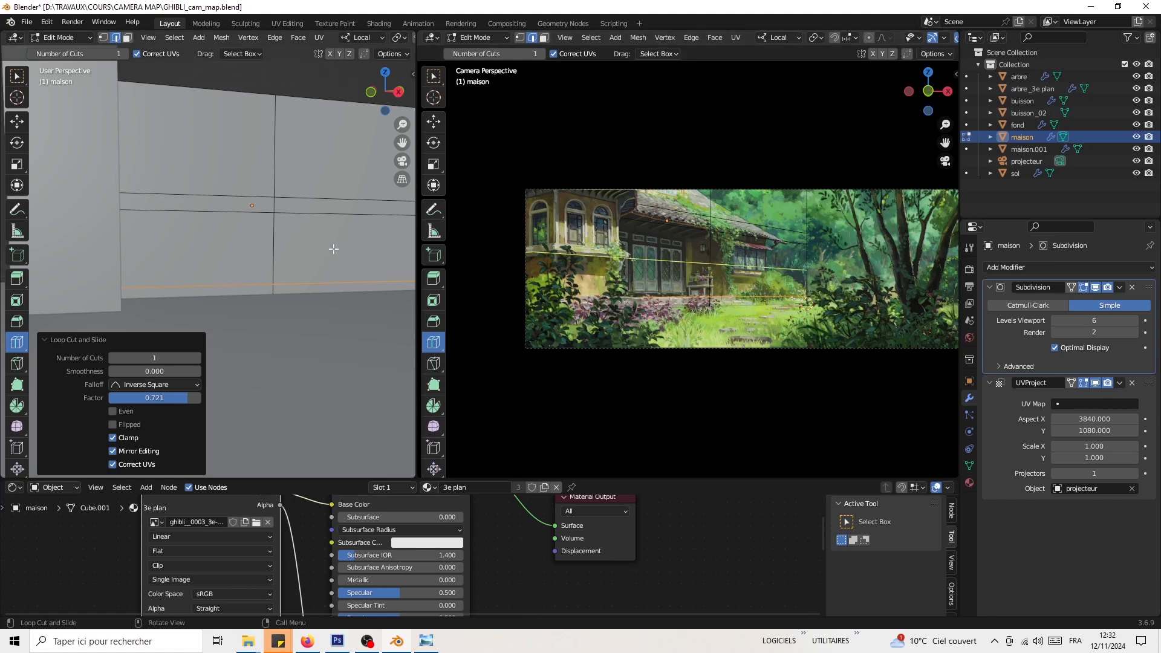
Step: Add a vertical loop cut beside the wall's centre edge at factor -0.701 and switch to vertex selection
{"action": "middle_click_drag", "start_coordinate": [334, 249], "coordinate": [310, 263]}
{"action": "left_click_drag", "start_coordinate": [310, 265], "coordinate": [251, 261]}
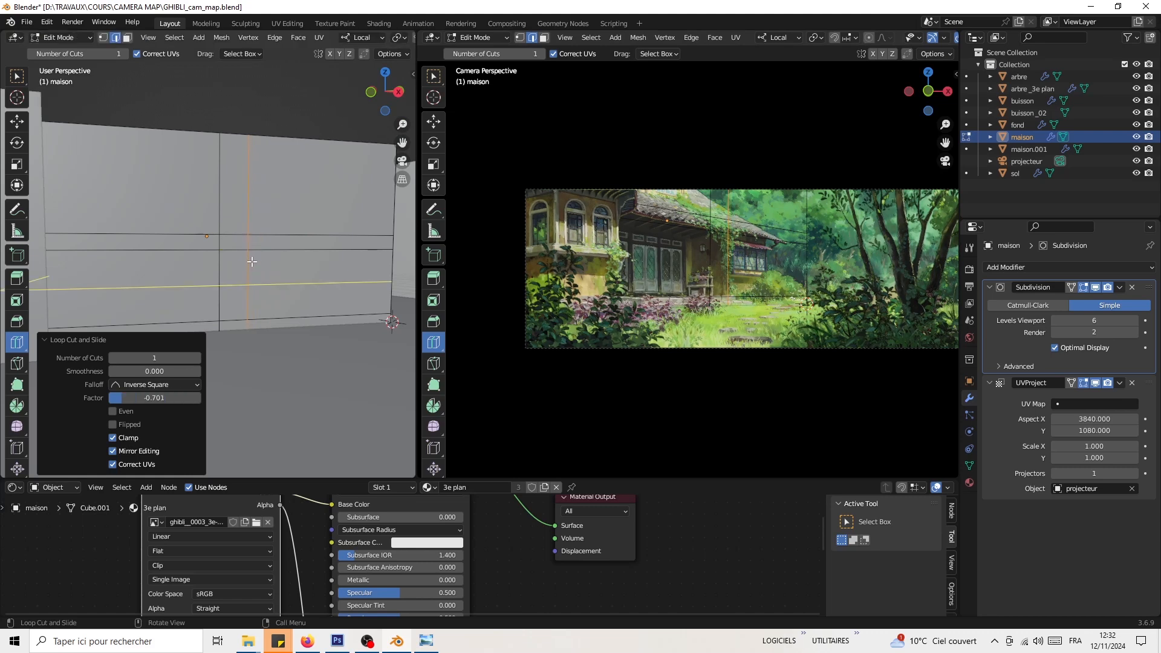
{"action": "left_click", "coordinate": [102, 38]}
{"action": "middle_click_drag", "start_coordinate": [134, 189], "coordinate": [179, 211], "text": "shift"}
{"action": "scroll", "coordinate": [227, 174], "scroll_direction": "up", "scroll_amount": 1}
{"action": "scroll", "coordinate": [224, 212], "scroll_direction": "up", "scroll_amount": 1}
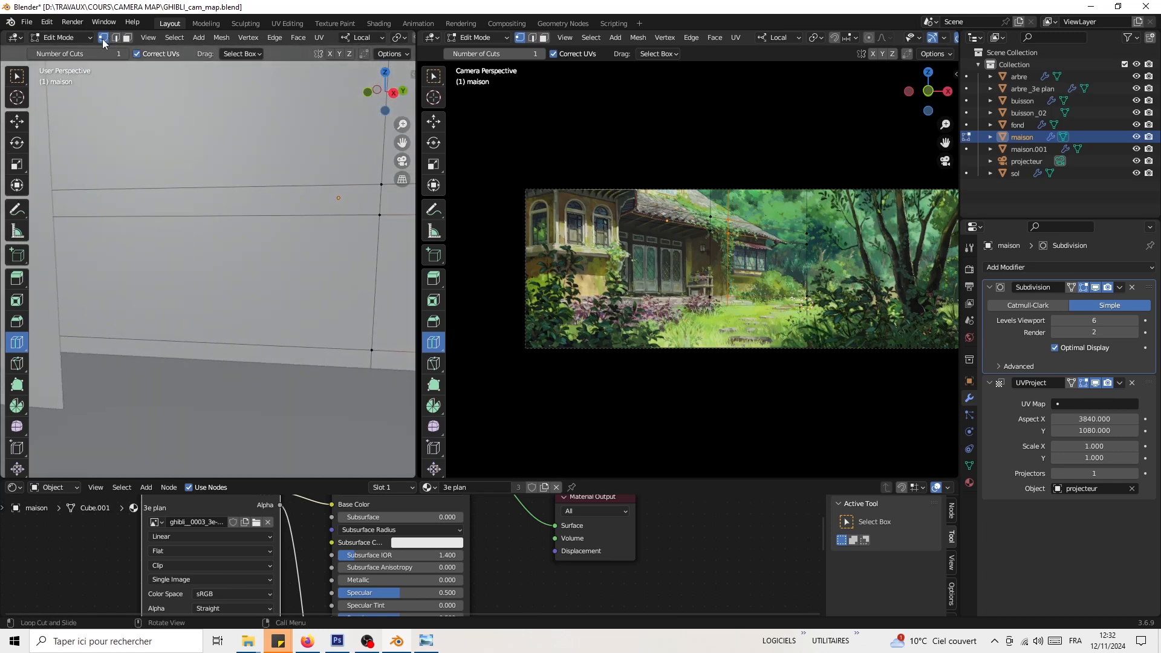
Step: With the Move tool, raise the left-end vertex of the lower of the two middle edges on the maison wall along Z
{"action": "scroll", "coordinate": [225, 239], "scroll_direction": "down", "scroll_amount": 5}
{"action": "middle_click_drag", "start_coordinate": [234, 244], "coordinate": [218, 243]}
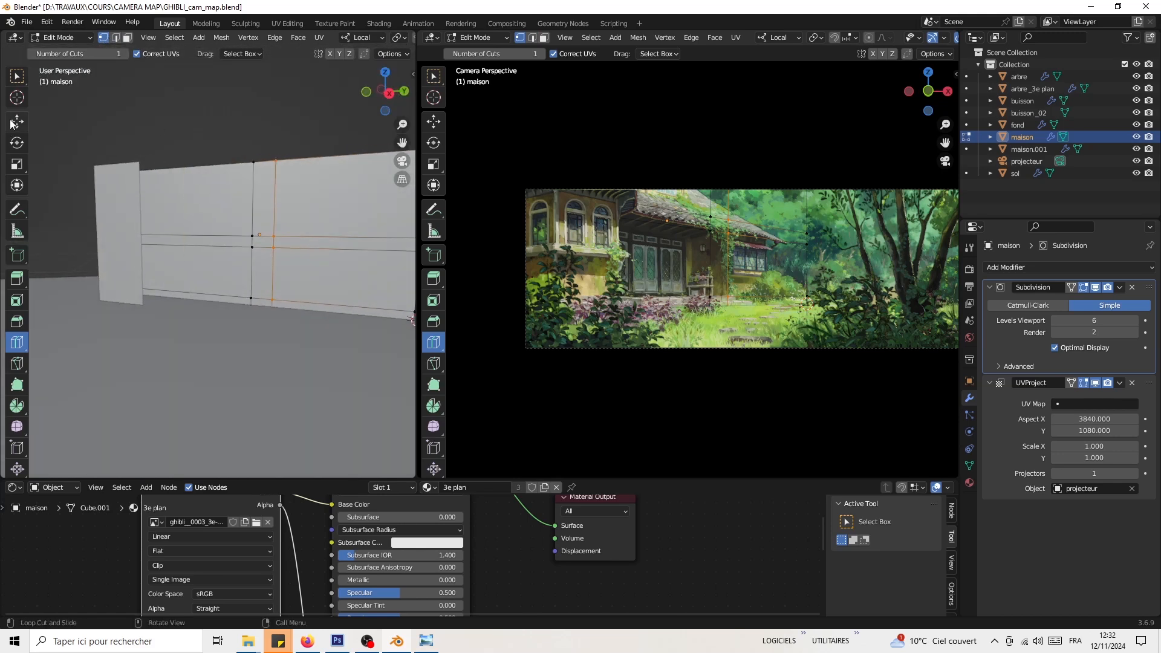
{"action": "left_click", "coordinate": [11, 121]}
{"action": "scroll", "coordinate": [231, 225], "scroll_direction": "up", "scroll_amount": 5}
{"action": "middle_click_drag", "start_coordinate": [338, 226], "coordinate": [288, 268], "text": "shift"}
{"action": "left_click", "coordinate": [258, 269]}
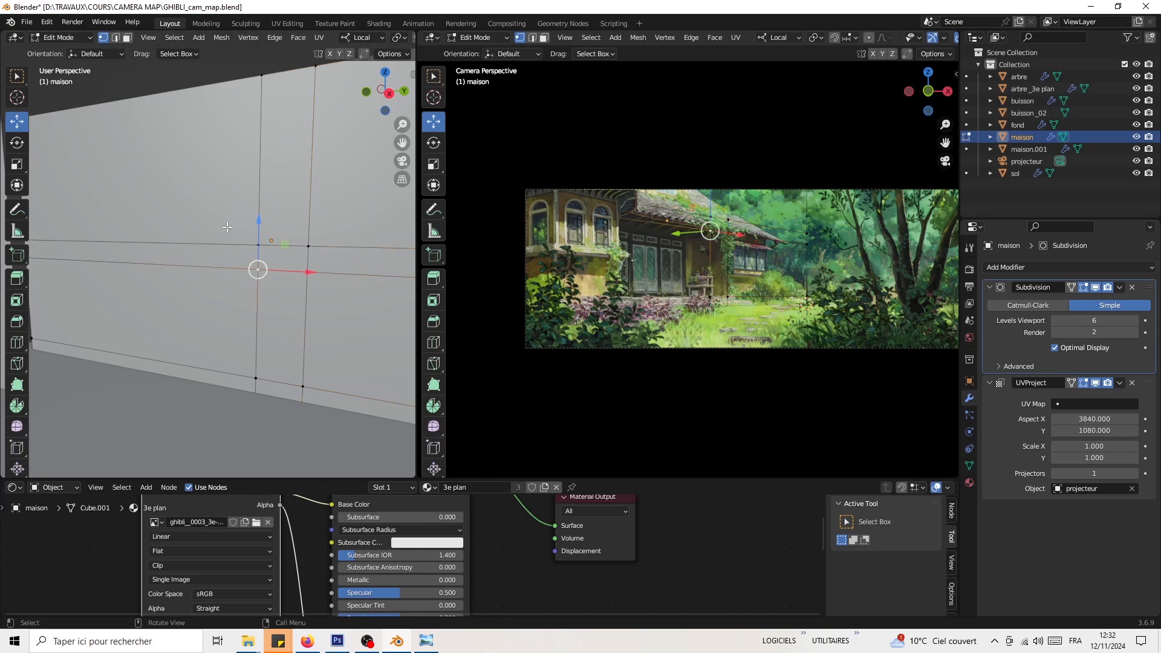
{"action": "scroll", "coordinate": [93, 248], "scroll_direction": "down", "scroll_amount": 6}
{"action": "middle_click_drag", "start_coordinate": [111, 238], "coordinate": [114, 289]}
{"action": "scroll", "coordinate": [72, 242], "scroll_direction": "up", "scroll_amount": 6}
{"action": "left_click", "coordinate": [78, 298]}
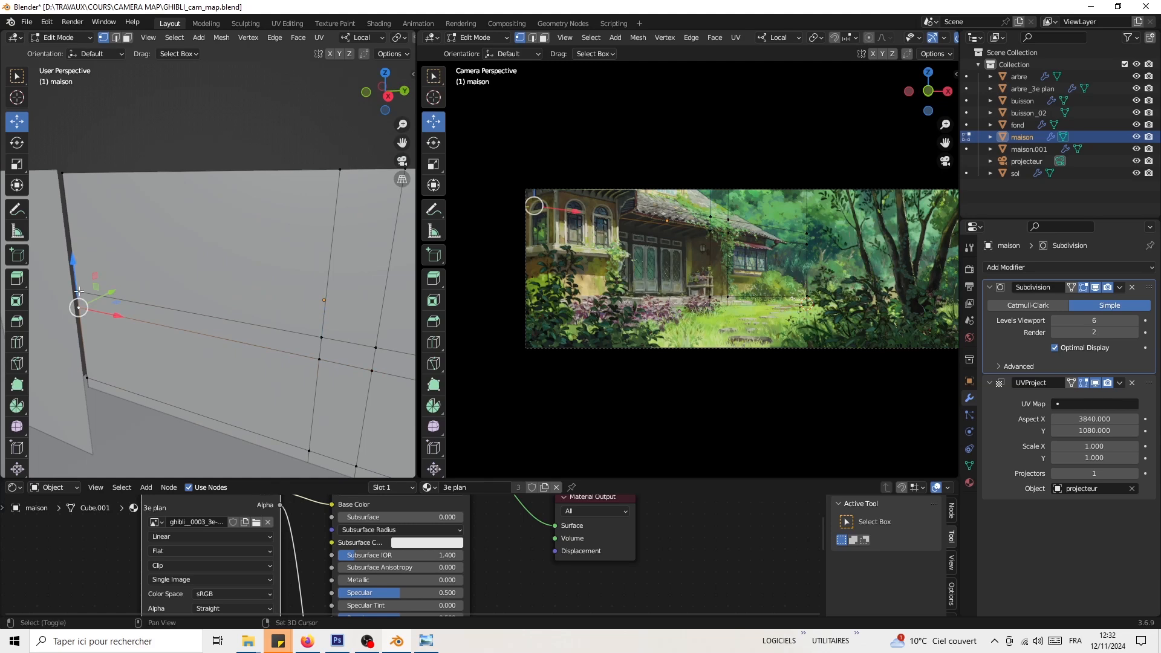
{"action": "left_click_drag", "start_coordinate": [74, 271], "coordinate": [69, 251]}
Step: Raise that edge's first inner vertex about 0.017 m along Z and lower its left-end vertex about 0.112 m
{"action": "left_click", "coordinate": [320, 359]}
{"action": "left_click_drag", "start_coordinate": [317, 330], "coordinate": [316, 328]}
{"action": "middle_click_drag", "start_coordinate": [319, 359], "coordinate": [348, 337], "text": "shift"}
{"action": "scroll", "coordinate": [273, 228], "scroll_direction": "up", "scroll_amount": 3}
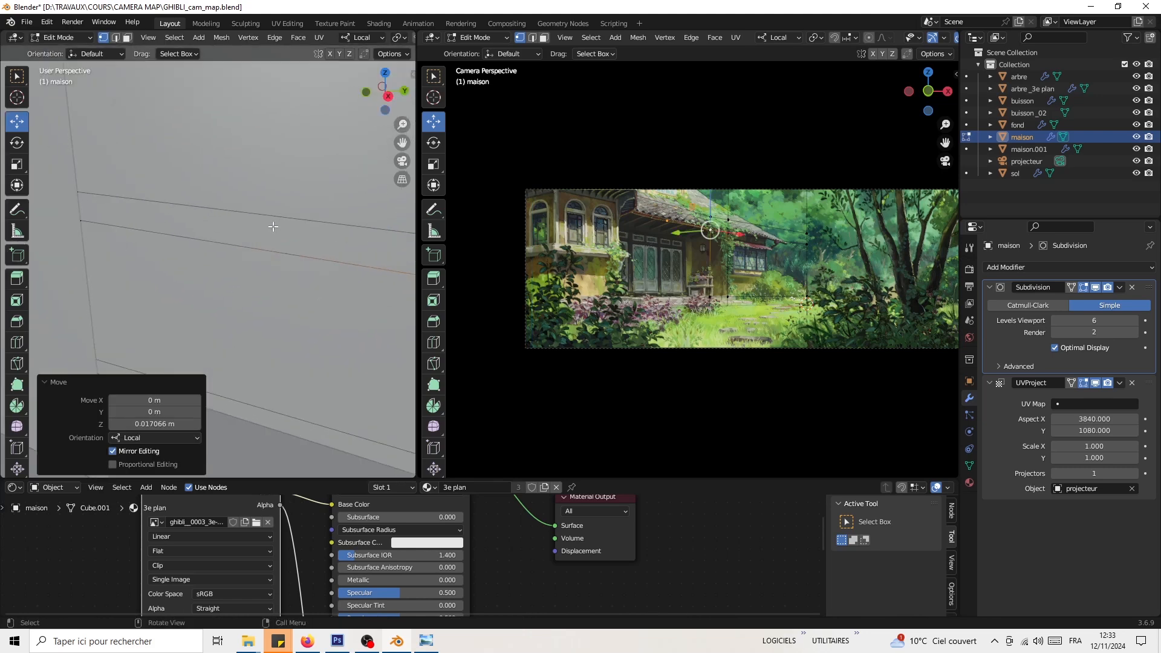
{"action": "left_click", "coordinate": [94, 231]}
{"action": "left_click_drag", "start_coordinate": [90, 191], "coordinate": [90, 201]}
Step: In the camera view, raise the same edge's second inner vertex slightly to follow the painted roof's lower border
{"action": "scroll", "coordinate": [535, 159], "scroll_direction": "up", "scroll_amount": 2}
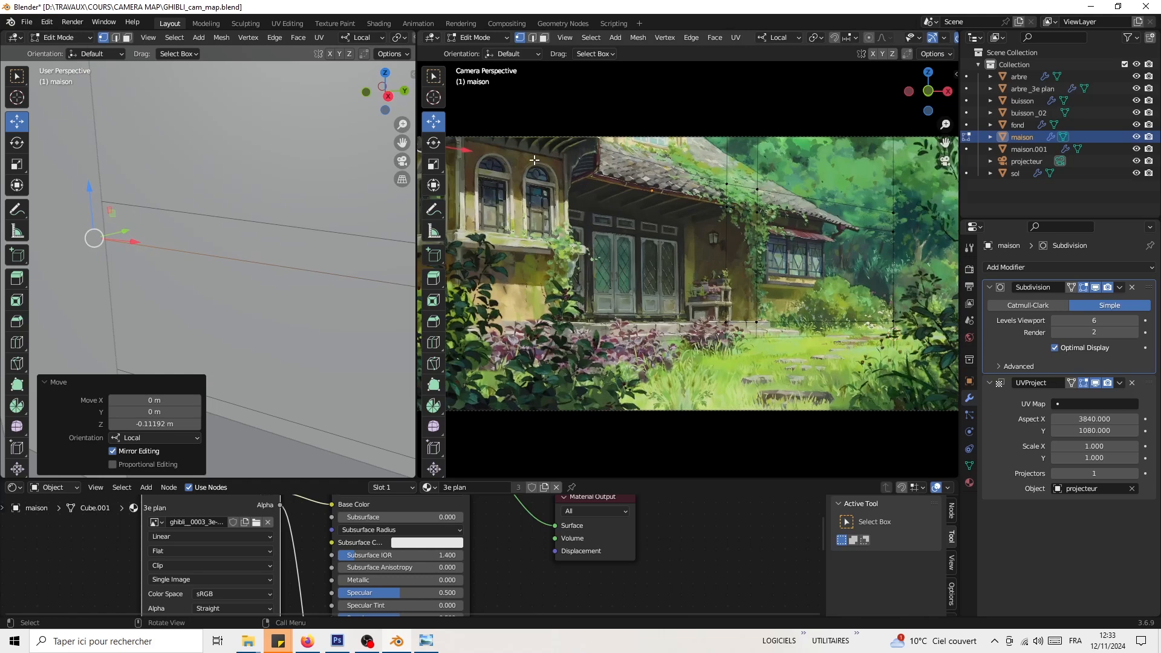
{"action": "scroll", "coordinate": [534, 160], "scroll_direction": "up", "scroll_amount": 2}
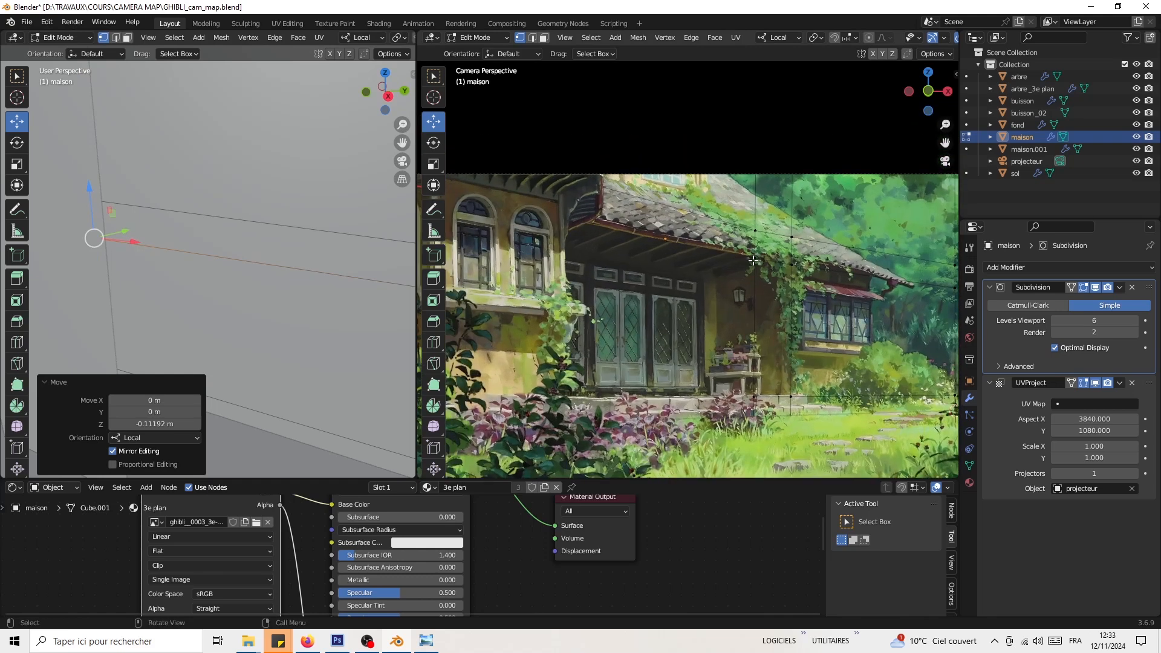
{"action": "left_click", "coordinate": [793, 263]}
{"action": "left_click_drag", "start_coordinate": [793, 227], "coordinate": [792, 224]}
{"action": "scroll", "coordinate": [793, 227], "scroll_direction": "down", "scroll_amount": 1}
{"action": "middle_click_drag", "start_coordinate": [804, 262], "coordinate": [734, 293], "text": "shift"}
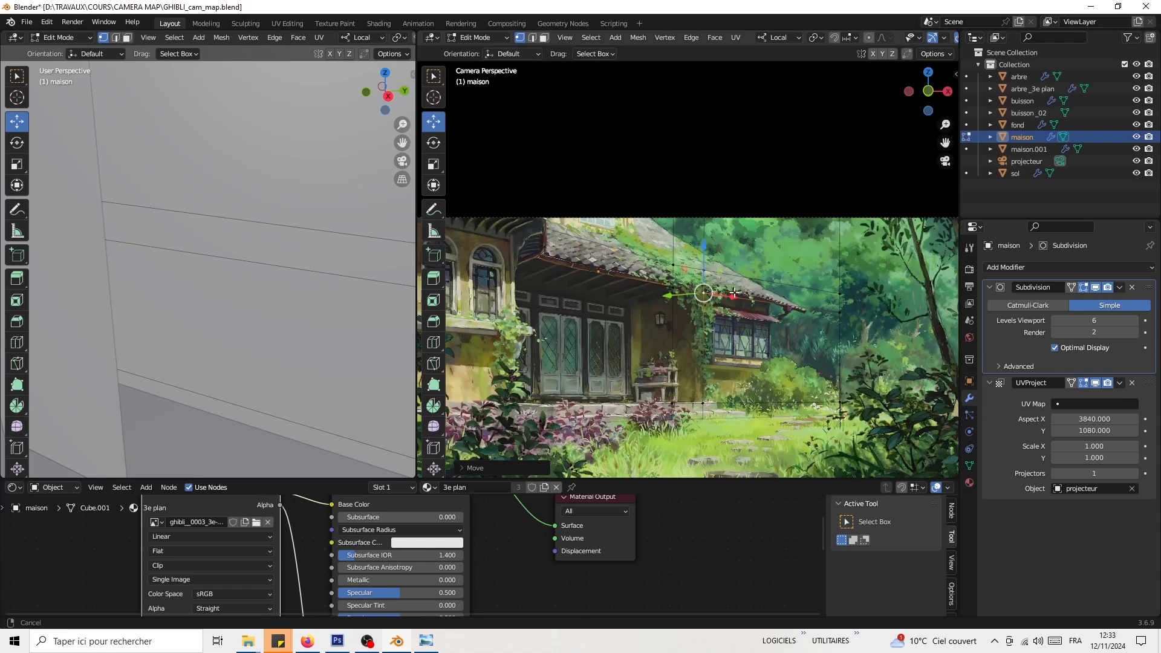
Step: Move the vertices at the maison wall's right end about -0.877 m along X
{"action": "scroll", "coordinate": [173, 161], "scroll_direction": "down", "scroll_amount": 7}
{"action": "middle_click_drag", "start_coordinate": [363, 177], "coordinate": [283, 165], "text": "shift"}
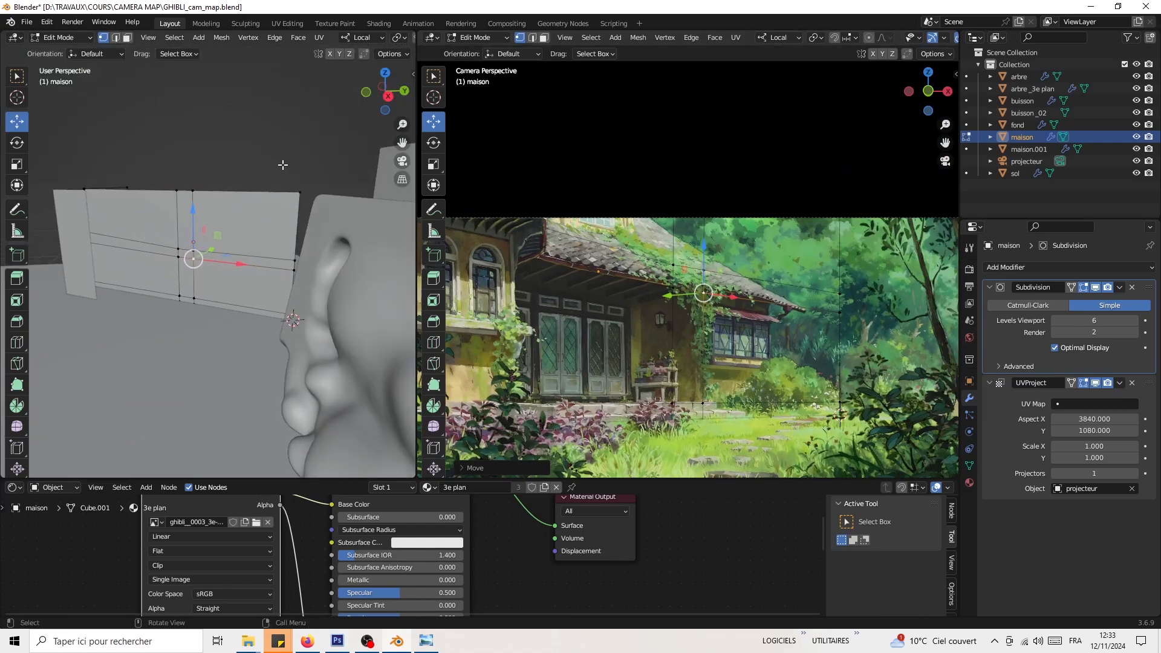
{"action": "left_click", "coordinate": [294, 269]}
{"action": "left_click_drag", "start_coordinate": [320, 280], "coordinate": [292, 282]}
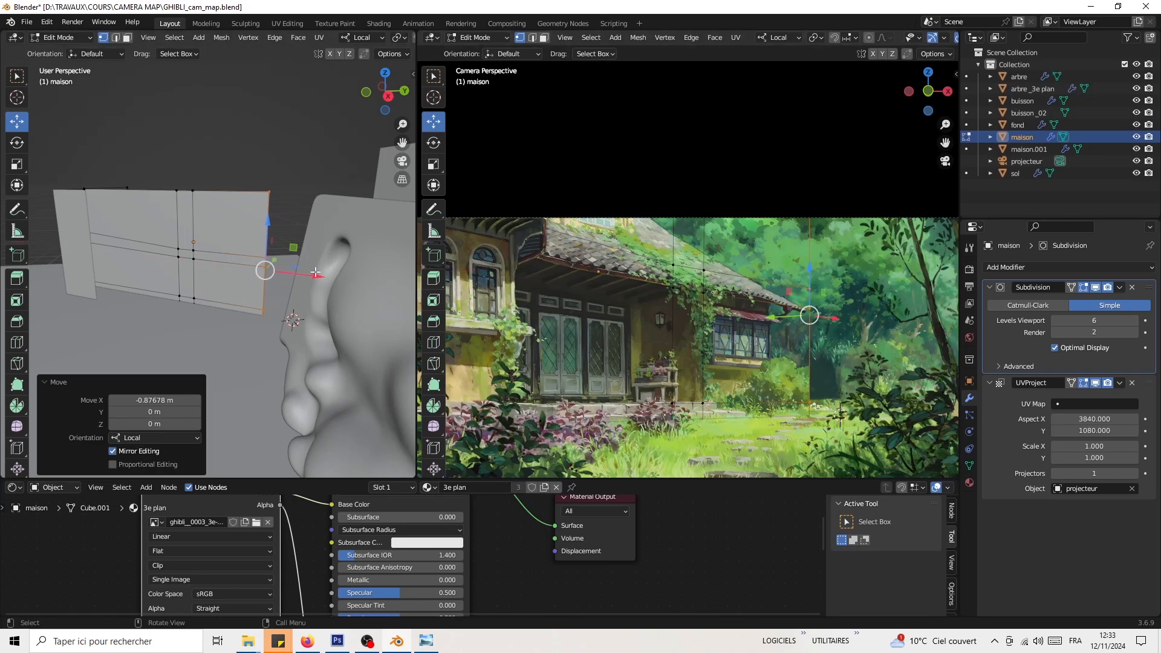
Step: Lower the right-end vertex of the lower middle edge about 0.115 m along Z, and lower the vertex directly above it
{"action": "scroll", "coordinate": [214, 283], "scroll_direction": "up", "scroll_amount": 4}
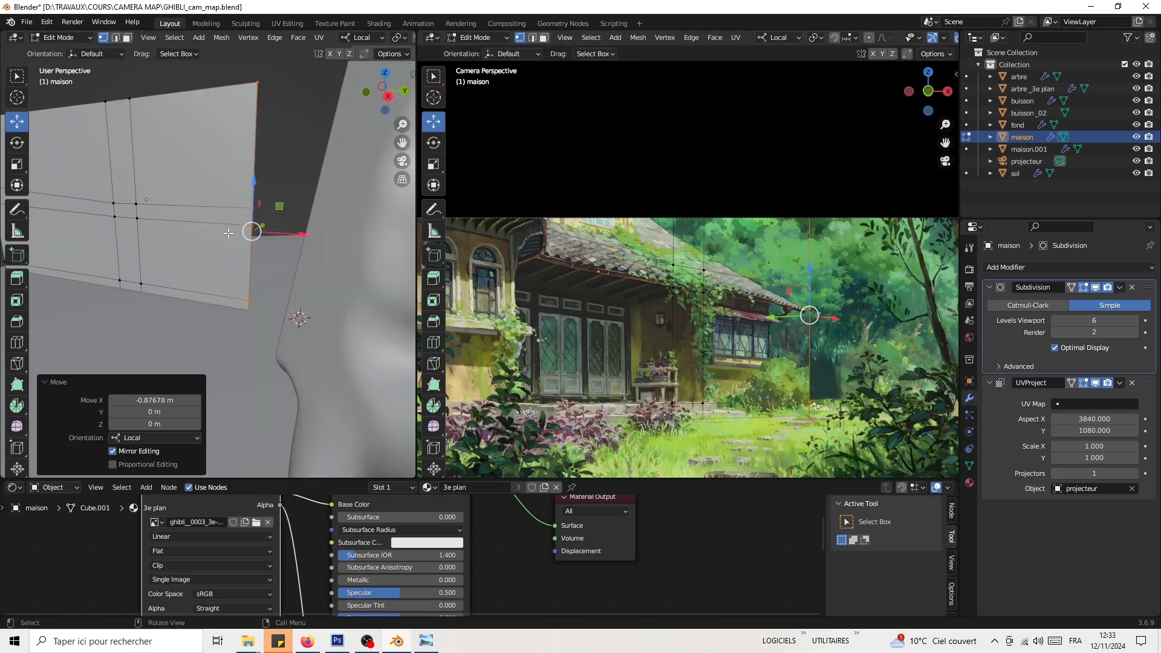
{"action": "scroll", "coordinate": [232, 247], "scroll_direction": "up", "scroll_amount": 2}
{"action": "left_click_drag", "start_coordinate": [315, 164], "coordinate": [310, 174]}
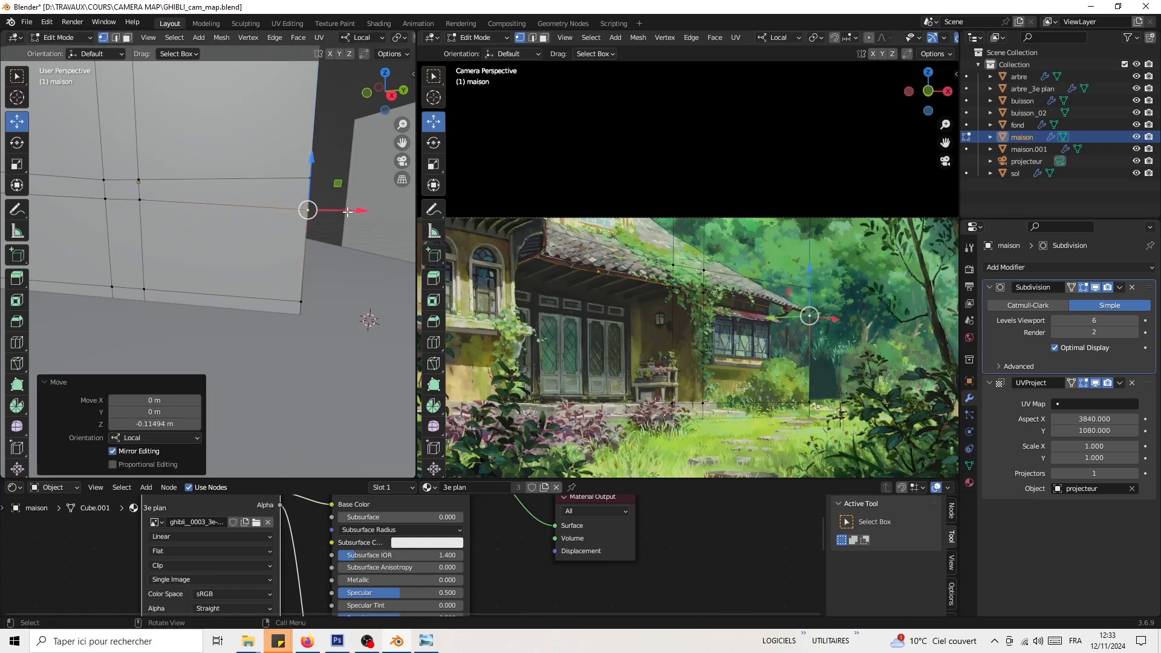
{"action": "key", "text": "alt+a"}
{"action": "left_click", "coordinate": [309, 177]}
{"action": "left_click_drag", "start_coordinate": [311, 149], "coordinate": [311, 177]}
Step: Lower the upper middle edge's second inner vertex about 0.194 m along Z, and lower its first inner vertex close to the edge below
{"action": "left_click", "coordinate": [140, 180]}
{"action": "middle_click_drag", "start_coordinate": [141, 181], "coordinate": [185, 186], "text": "shift"}
{"action": "scroll", "coordinate": [215, 136], "scroll_direction": "up", "scroll_amount": 2}
{"action": "left_click_drag", "start_coordinate": [167, 229], "coordinate": [164, 259]}
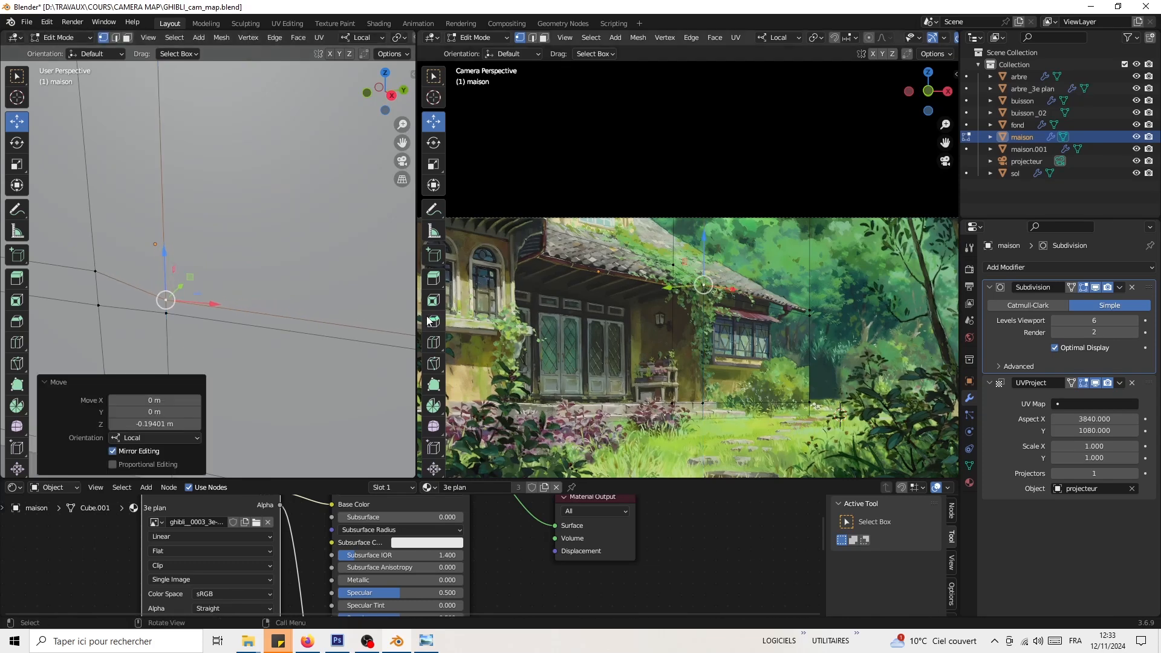
{"action": "left_click", "coordinate": [94, 270]}
{"action": "left_click_drag", "start_coordinate": [91, 242], "coordinate": [99, 264]}
Step: Lower the upper middle edge's left-end vertex about 0.362 m along Z, plus a further 0.026 m
{"action": "middle_click_drag", "start_coordinate": [98, 265], "coordinate": [54, 224], "text": "shift"}
{"action": "left_click", "coordinate": [192, 256]}
{"action": "left_click", "coordinate": [78, 240]}
{"action": "left_click_drag", "start_coordinate": [75, 207], "coordinate": [77, 237]}
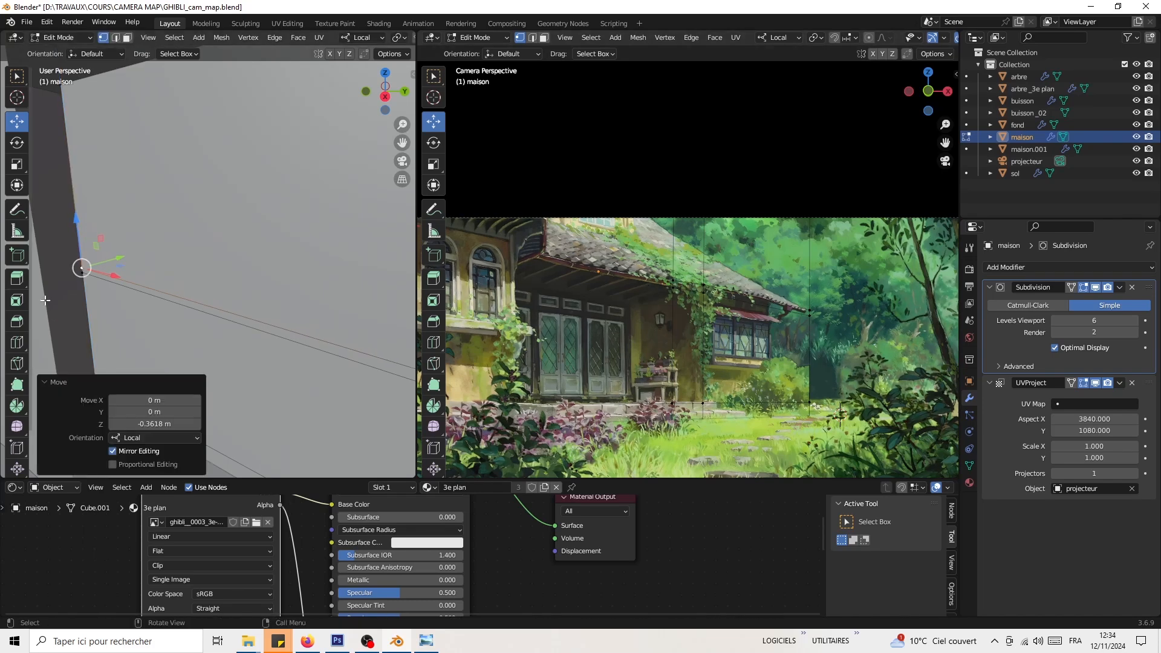
{"action": "left_click", "coordinate": [80, 259]}
{"action": "left_click_drag", "start_coordinate": [80, 259], "coordinate": [81, 256]}
Step: Select the wall's top vertices and move them about 4.36 m back along Y to form a sloped roof
{"action": "scroll", "coordinate": [81, 256], "scroll_direction": "down", "scroll_amount": 5}
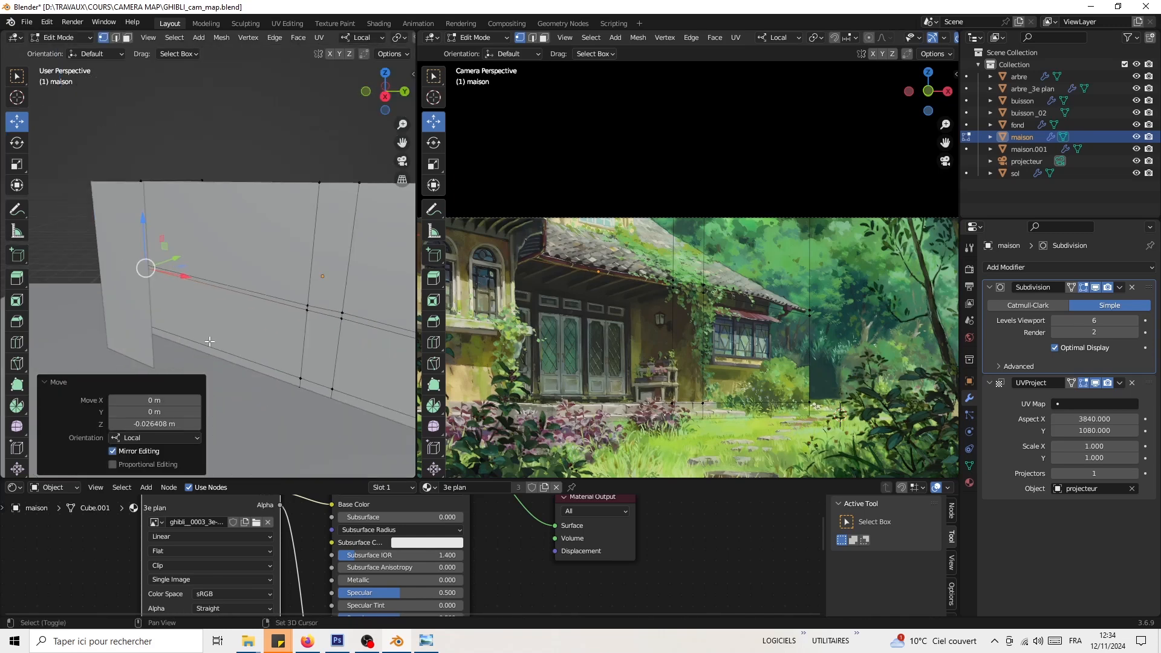
{"action": "middle_click_drag", "start_coordinate": [341, 275], "coordinate": [179, 247]}
{"action": "middle_click_drag", "start_coordinate": [142, 209], "coordinate": [254, 241]}
{"action": "left_click", "coordinate": [261, 245], "text": "shift"}
{"action": "middle_click_drag", "start_coordinate": [279, 249], "coordinate": [214, 257]}
{"action": "left_click_drag", "start_coordinate": [193, 215], "coordinate": [321, 236]}
{"action": "middle_click_drag", "start_coordinate": [321, 236], "coordinate": [387, 242]}
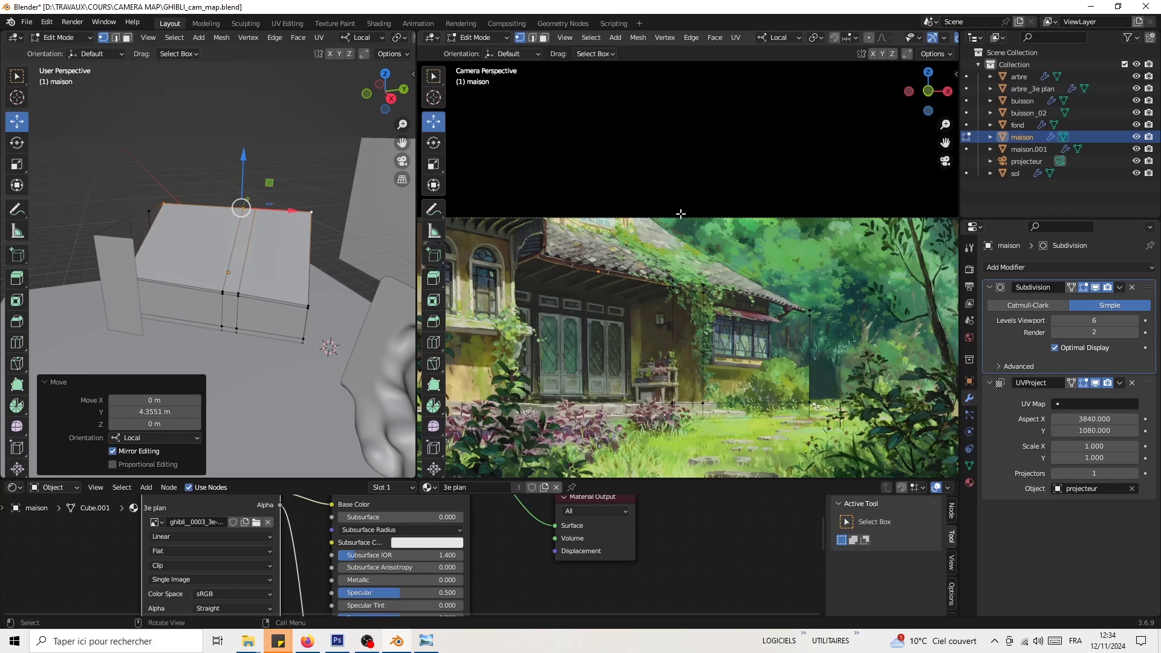
{"action": "mouse_move", "coordinate": [273, 235]}
{"action": "middle_mouse_down"}
{"action": "mouse_move", "coordinate": [238, 248]}
{"action": "mouse_move", "coordinate": [272, 247]}
{"action": "middle_mouse_up"}
{"action": "left_click_drag", "start_coordinate": [298, 197], "coordinate": [248, 199]}
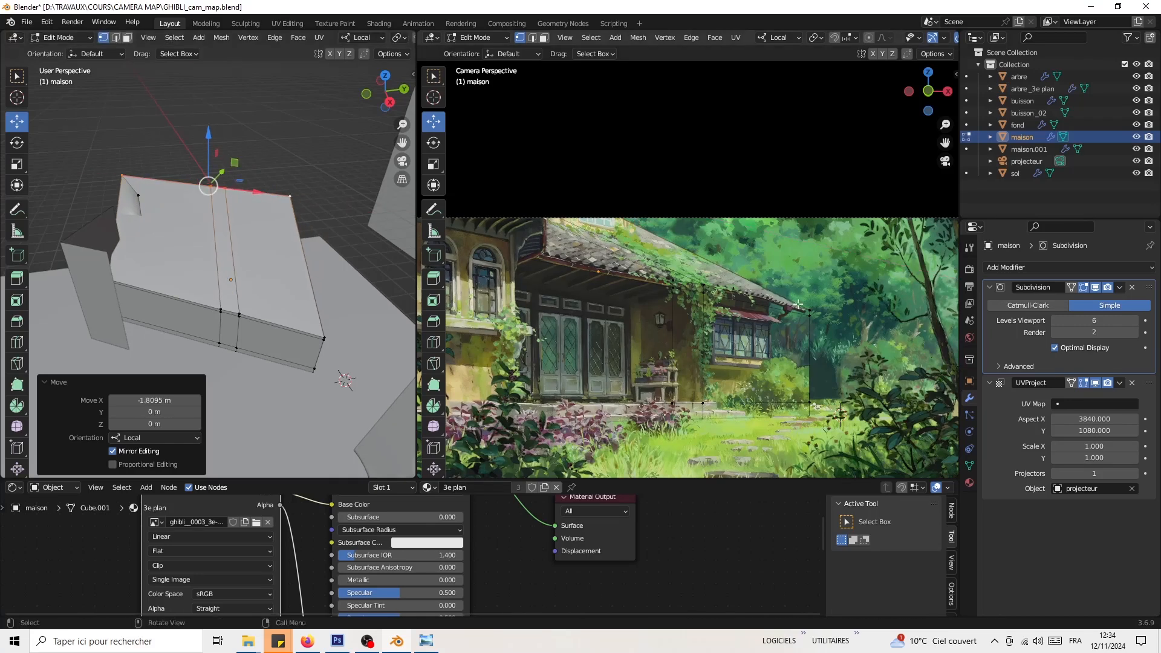
{"action": "key", "text": "ctrl+z"}
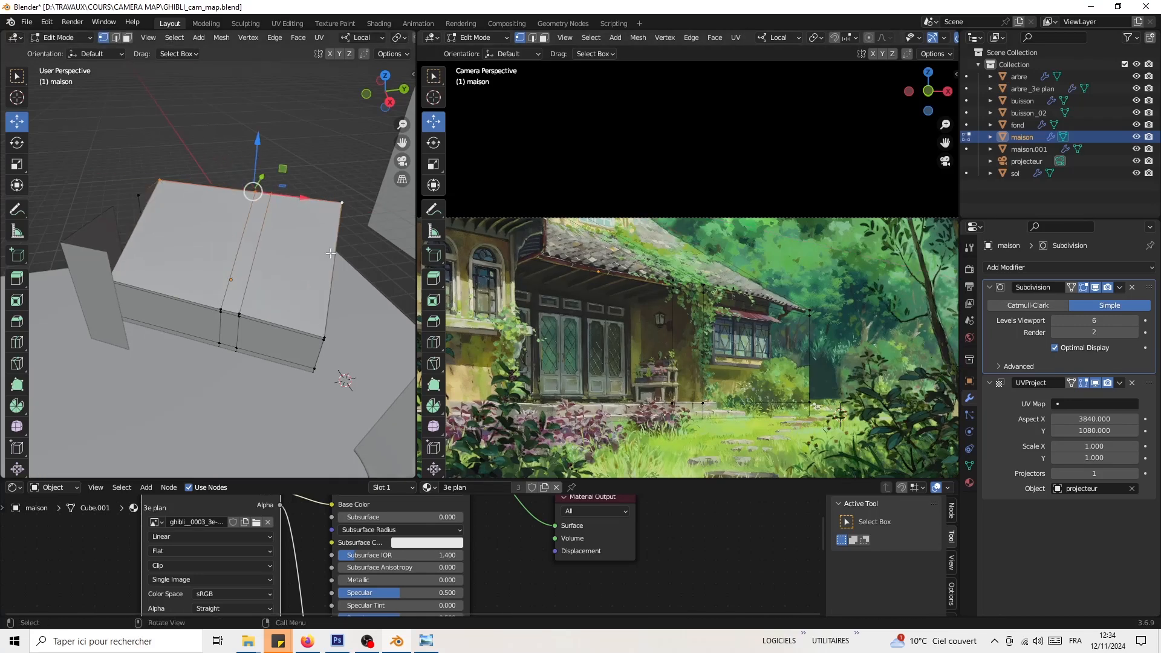
Step: Raise the second inner vertex under the roof slope about 0.024 m along Z, and raise the vertex directly below it slightly
{"action": "middle_click_drag", "start_coordinate": [150, 253], "coordinate": [203, 209], "text": "shift"}
{"action": "middle_click_drag", "start_coordinate": [538, 371], "coordinate": [804, 345]}
{"action": "middle_click_drag", "start_coordinate": [637, 349], "coordinate": [857, 147]}
{"action": "key", "text": "KP_0"}
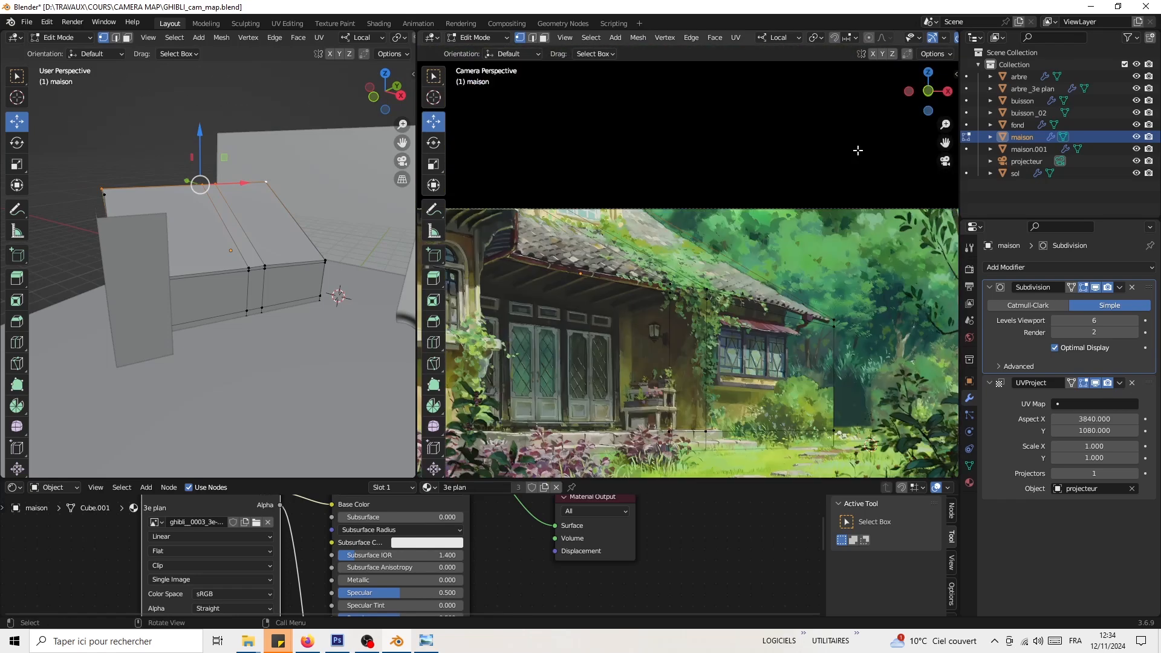
{"action": "scroll", "coordinate": [320, 228], "scroll_direction": "down", "scroll_amount": 3}
{"action": "scroll", "coordinate": [190, 265], "scroll_direction": "up", "scroll_amount": 9}
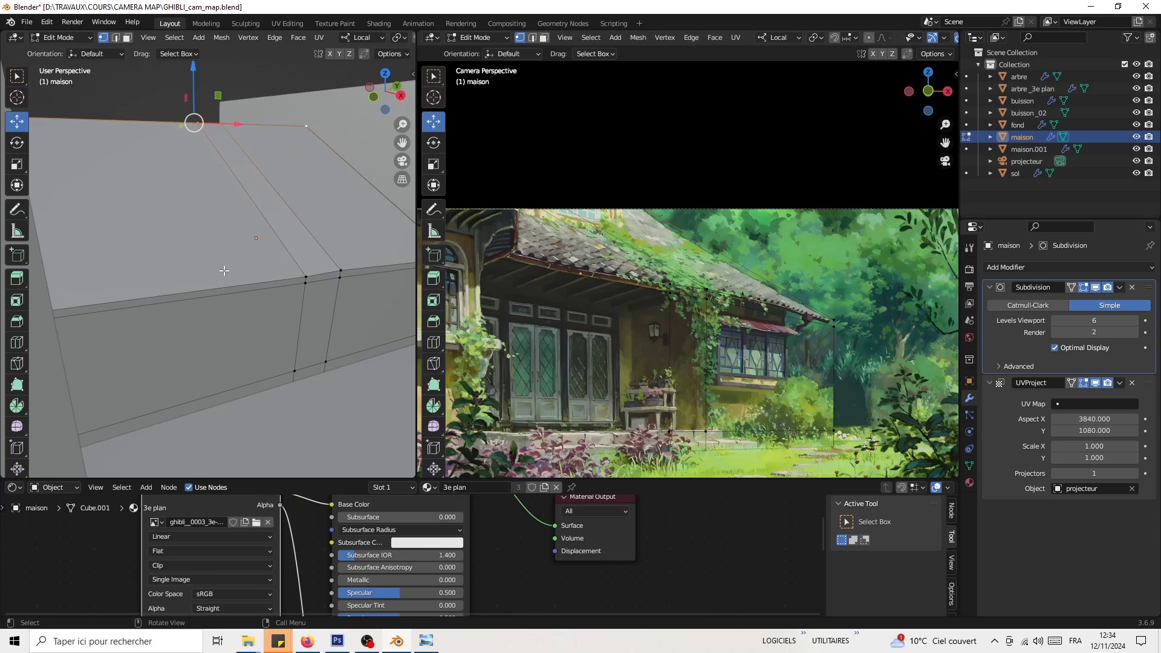
{"action": "middle_click_drag", "start_coordinate": [214, 330], "coordinate": [132, 316], "text": "shift"}
{"action": "scroll", "coordinate": [213, 290], "scroll_direction": "down", "scroll_amount": 1}
{"action": "middle_click_drag", "start_coordinate": [212, 290], "coordinate": [103, 288]}
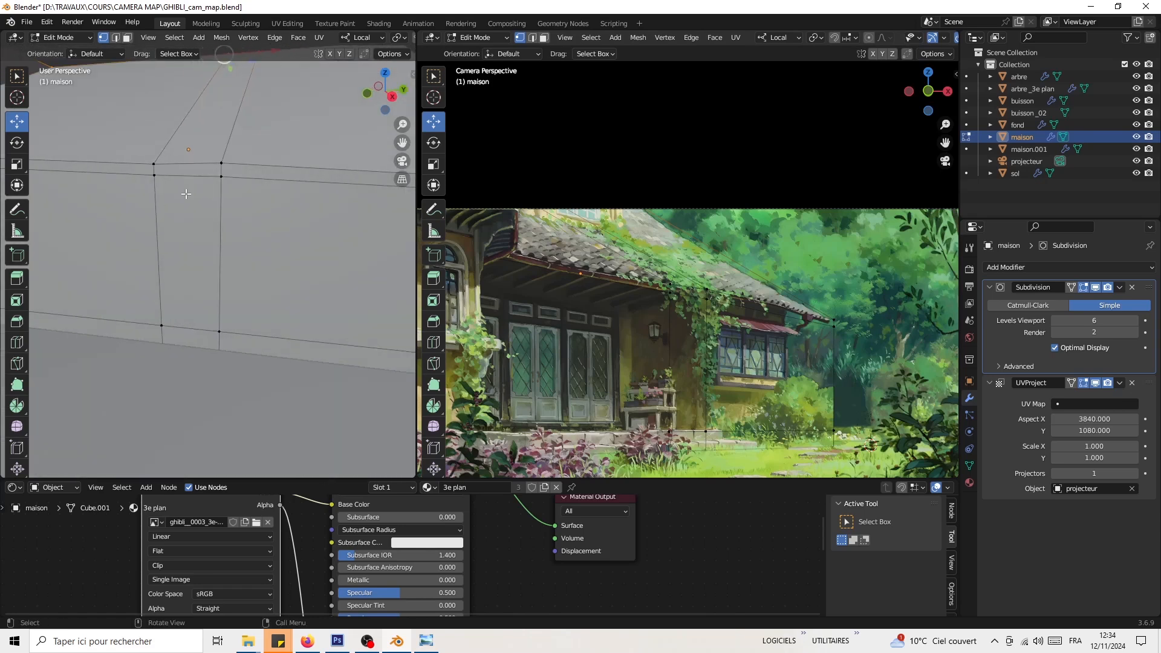
{"action": "left_click", "coordinate": [219, 164]}
{"action": "left_click_drag", "start_coordinate": [221, 136], "coordinate": [224, 128]}
{"action": "middle_click_drag", "start_coordinate": [204, 190], "coordinate": [203, 194], "text": "shift"}
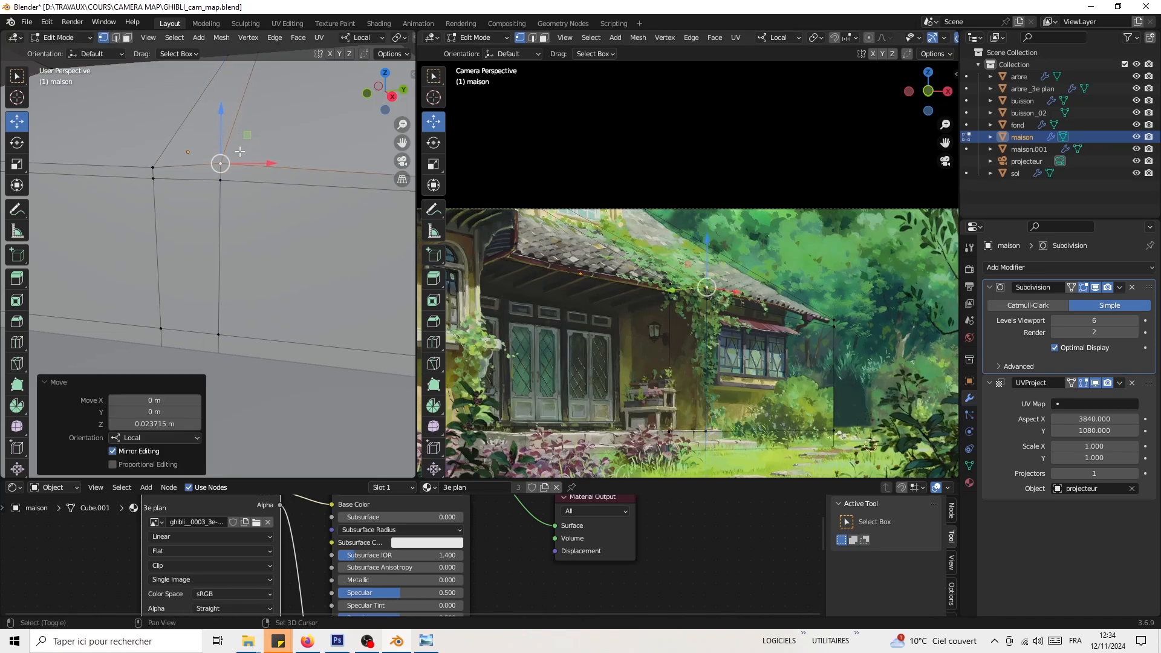
{"action": "left_click", "coordinate": [217, 181]}
{"action": "left_click_drag", "start_coordinate": [220, 149], "coordinate": [221, 142]}
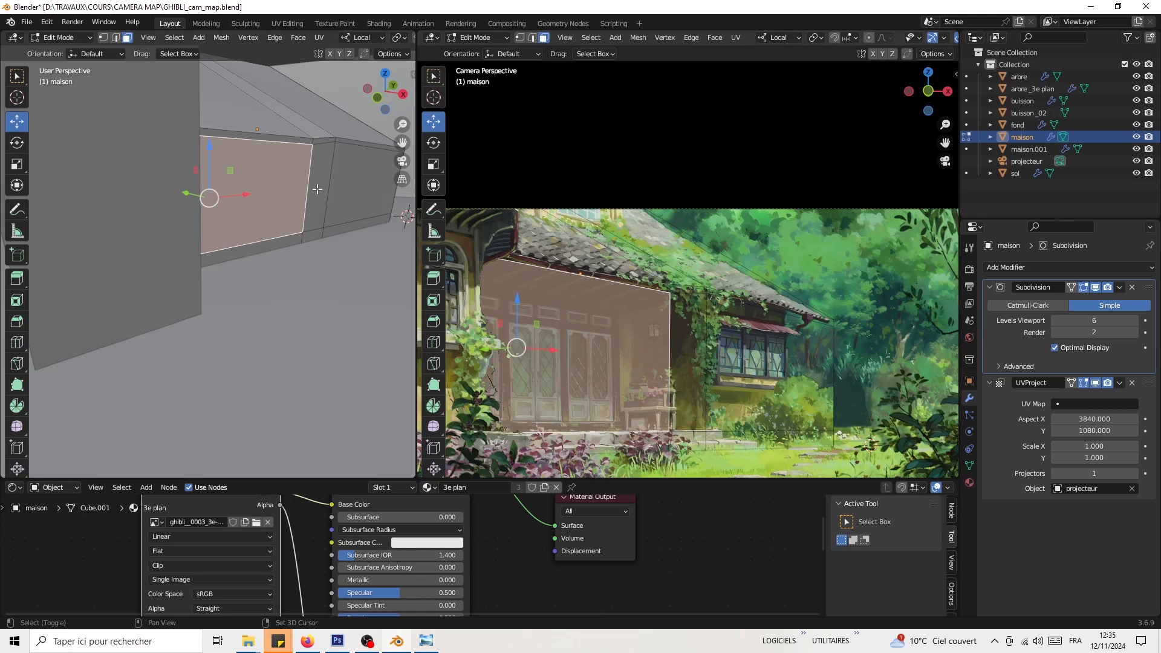
Step: Select the porch wall face and the narrow face beside it, and extrude them inward to form the porch recess
{"action": "left_click", "coordinate": [321, 191], "text": "shift"}
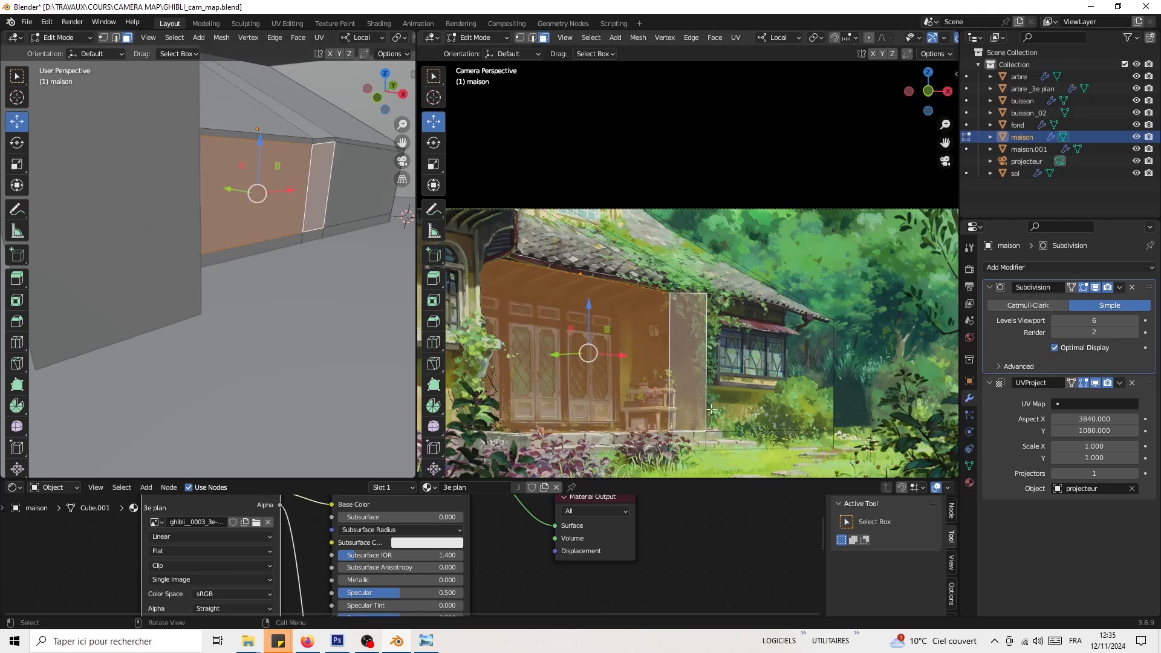
{"action": "middle_click_drag", "start_coordinate": [567, 284], "coordinate": [562, 294]}
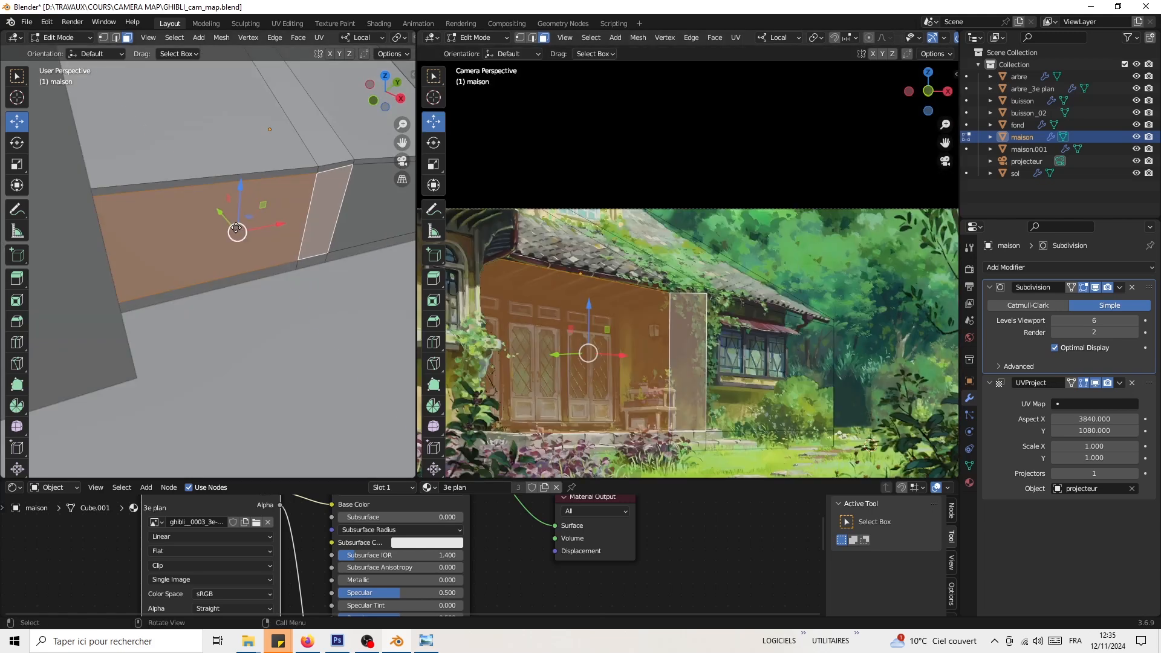
{"action": "key", "text": "e"}
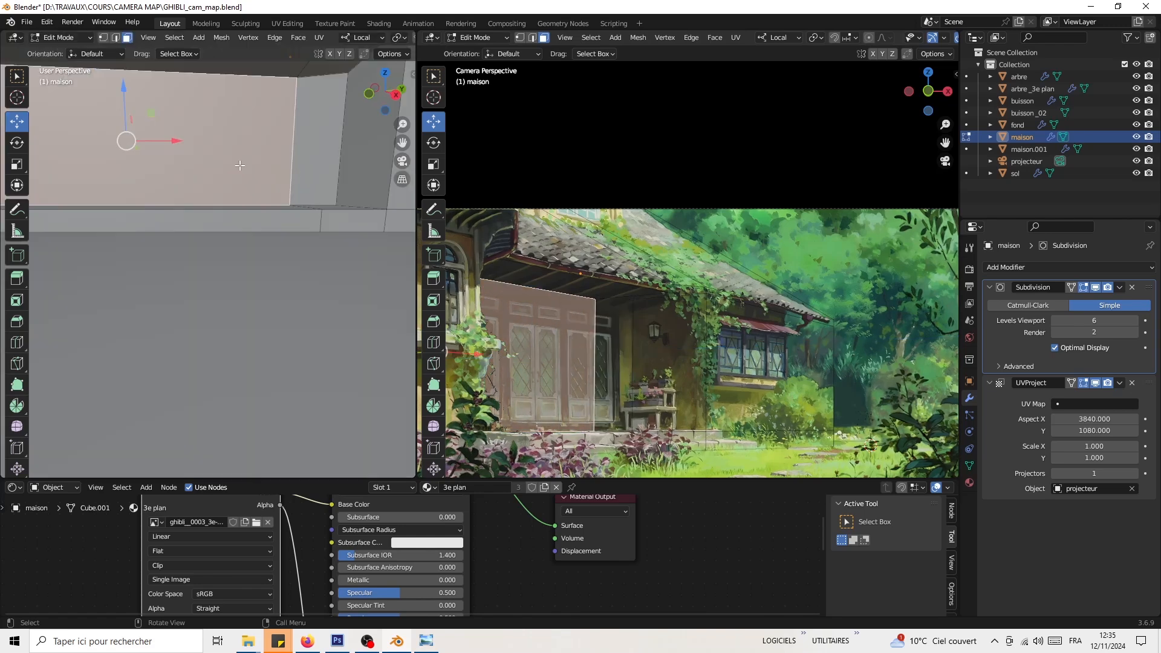
{"action": "middle_click_drag", "start_coordinate": [242, 157], "coordinate": [278, 272]}
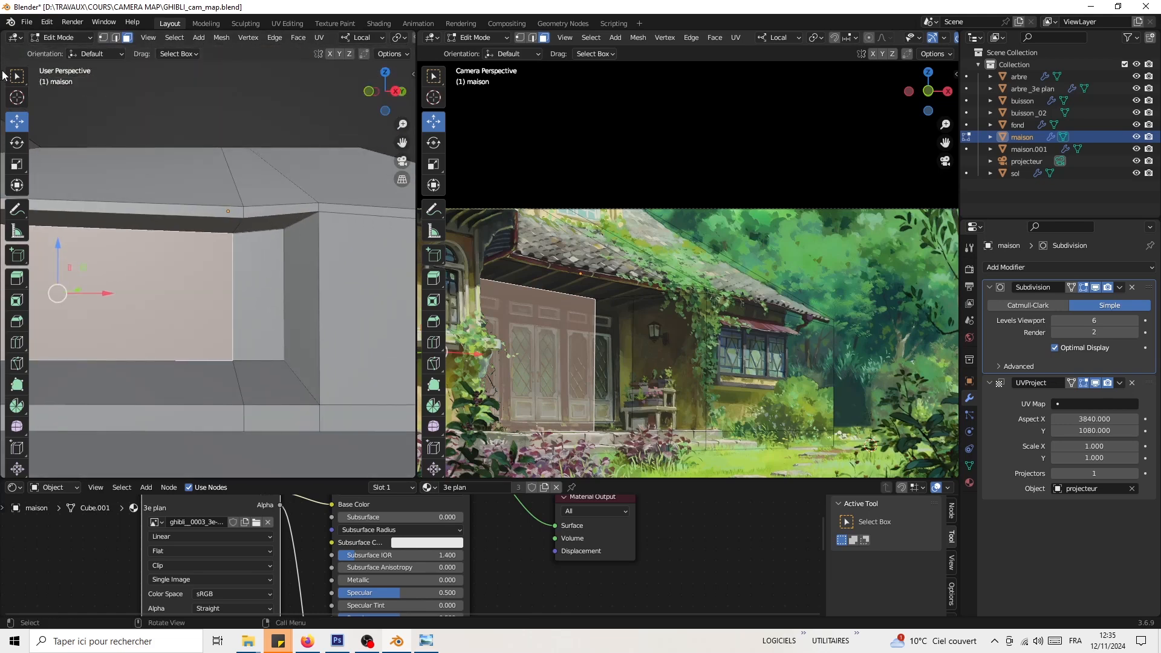
Step: In vertex mode, lower the recess's upper back corner about 0.056 m along Z and raise the neighbouring upper back vertex slightly
{"action": "left_click", "coordinate": [107, 40]}
{"action": "left_click", "coordinate": [286, 228]}
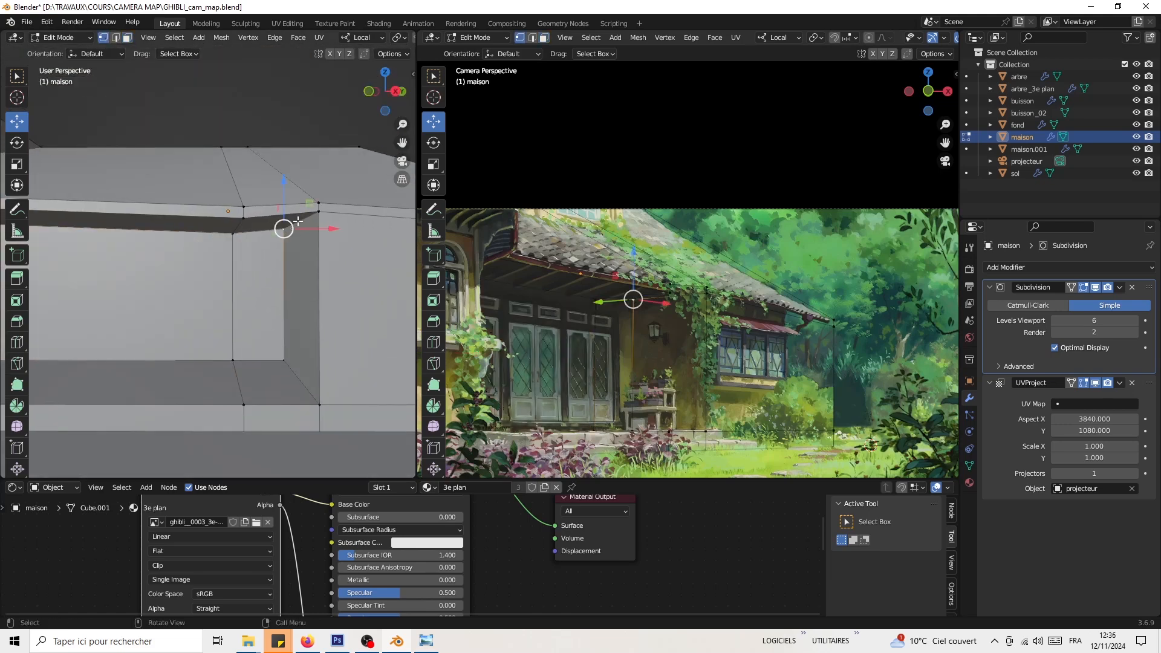
{"action": "left_click_drag", "start_coordinate": [284, 195], "coordinate": [285, 200]}
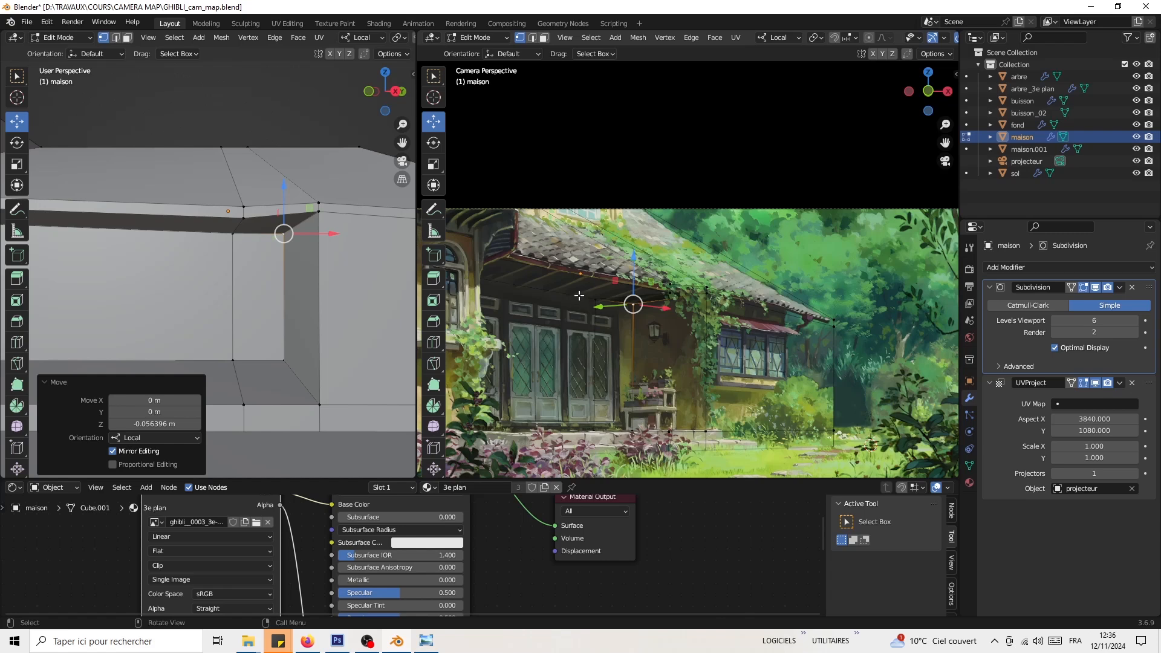
{"action": "scroll", "coordinate": [578, 295], "scroll_direction": "up", "scroll_amount": 5}
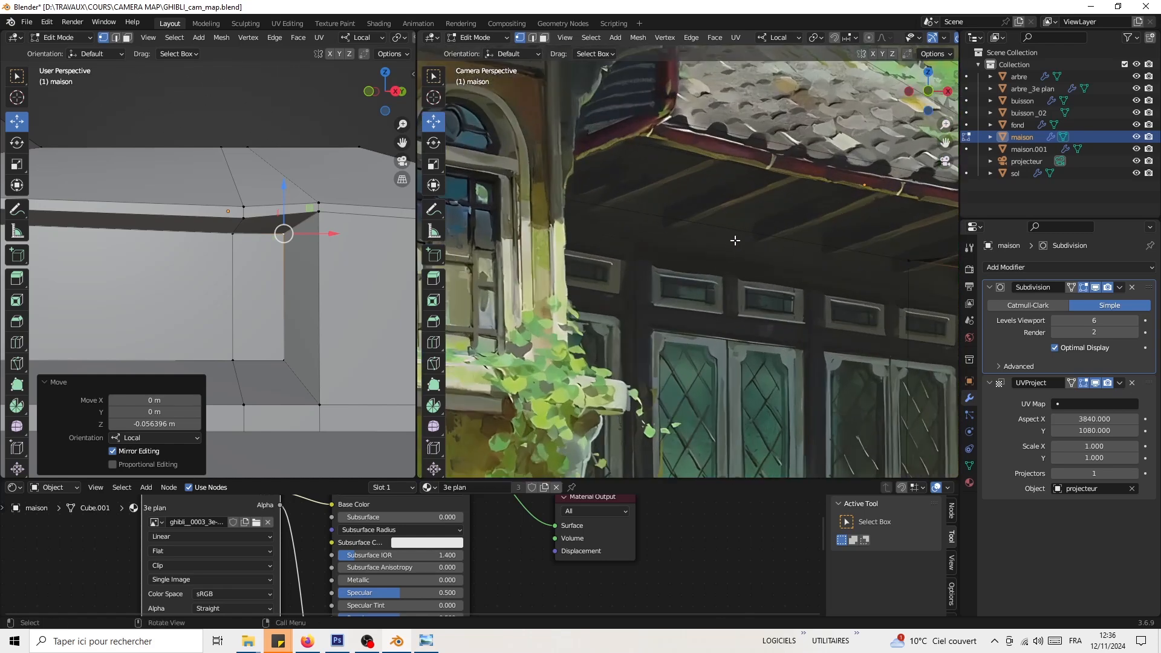
{"action": "left_click", "coordinate": [906, 262]}
{"action": "middle_click_drag", "start_coordinate": [906, 261], "coordinate": [845, 285], "text": "shift"}
{"action": "left_click_drag", "start_coordinate": [845, 246], "coordinate": [841, 240]}
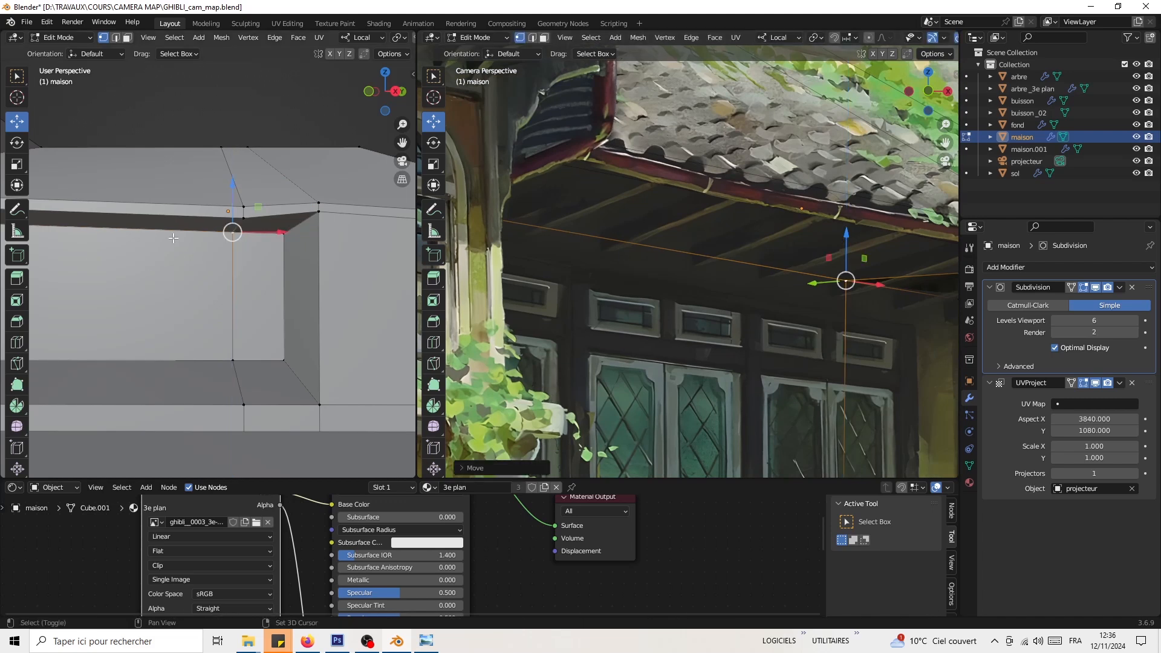
Step: Examine the projected painting on the house and its porch recess from other angles and from the camera view
{"action": "scroll", "coordinate": [173, 238], "scroll_direction": "up", "scroll_amount": 5}
{"action": "scroll", "coordinate": [2, 201], "scroll_direction": "down", "scroll_amount": 3}
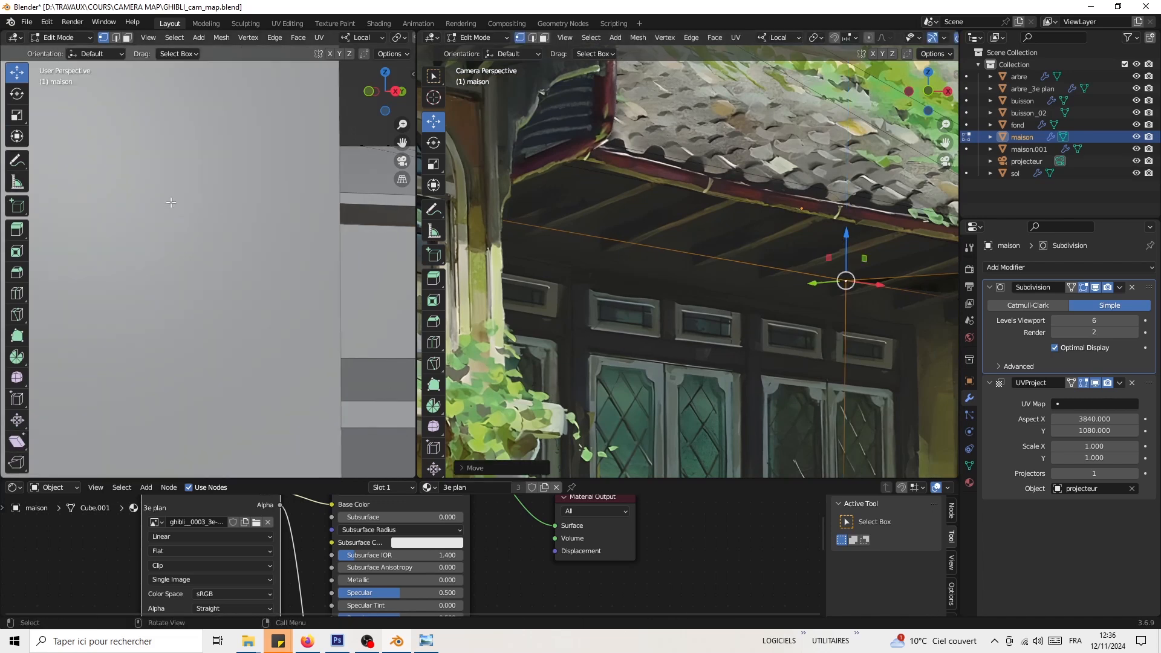
{"action": "scroll", "coordinate": [170, 203], "scroll_direction": "down", "scroll_amount": 3}
{"action": "middle_click_drag", "start_coordinate": [809, 223], "coordinate": [829, 248]}
{"action": "scroll", "coordinate": [528, 179], "scroll_direction": "up", "scroll_amount": 2}
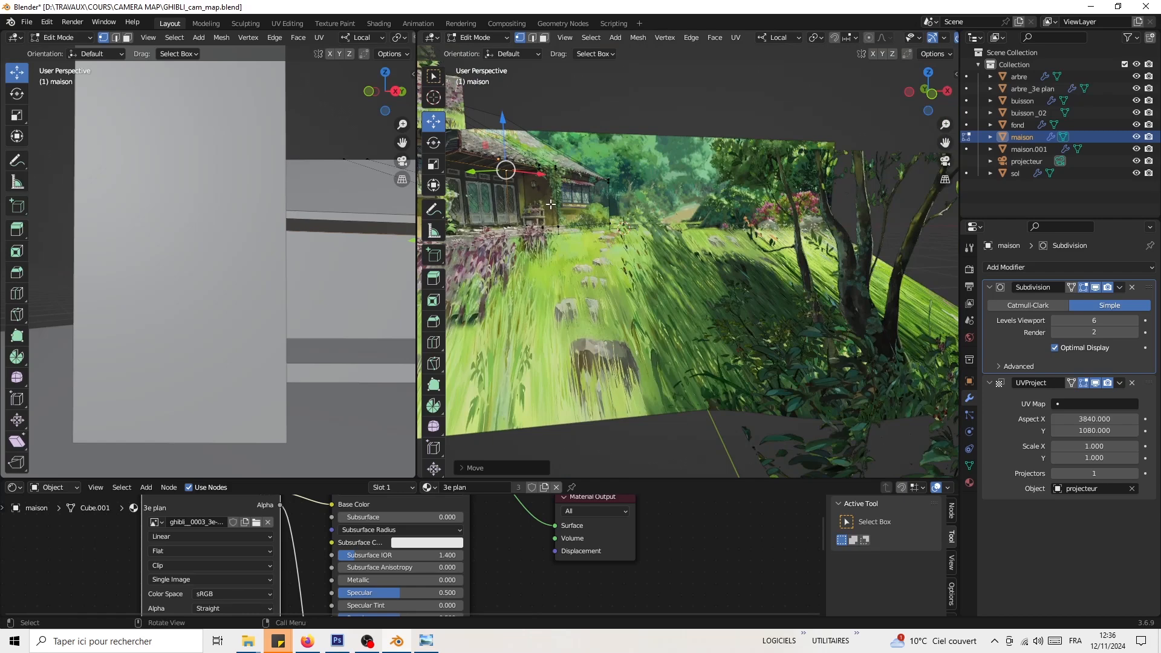
{"action": "key", "text": "KP_Decimal"}
{"action": "scroll", "coordinate": [653, 230], "scroll_direction": "down", "scroll_amount": 3}
{"action": "middle_click_drag", "start_coordinate": [653, 230], "coordinate": [659, 302]}
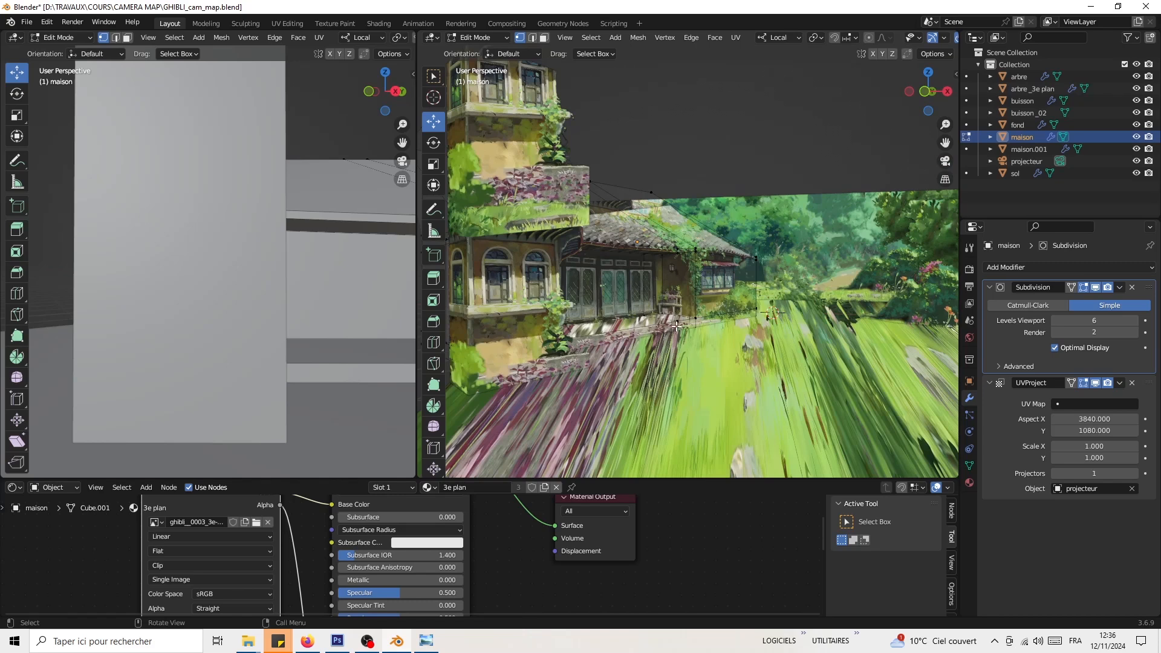
{"action": "key", "text": "KP_0"}
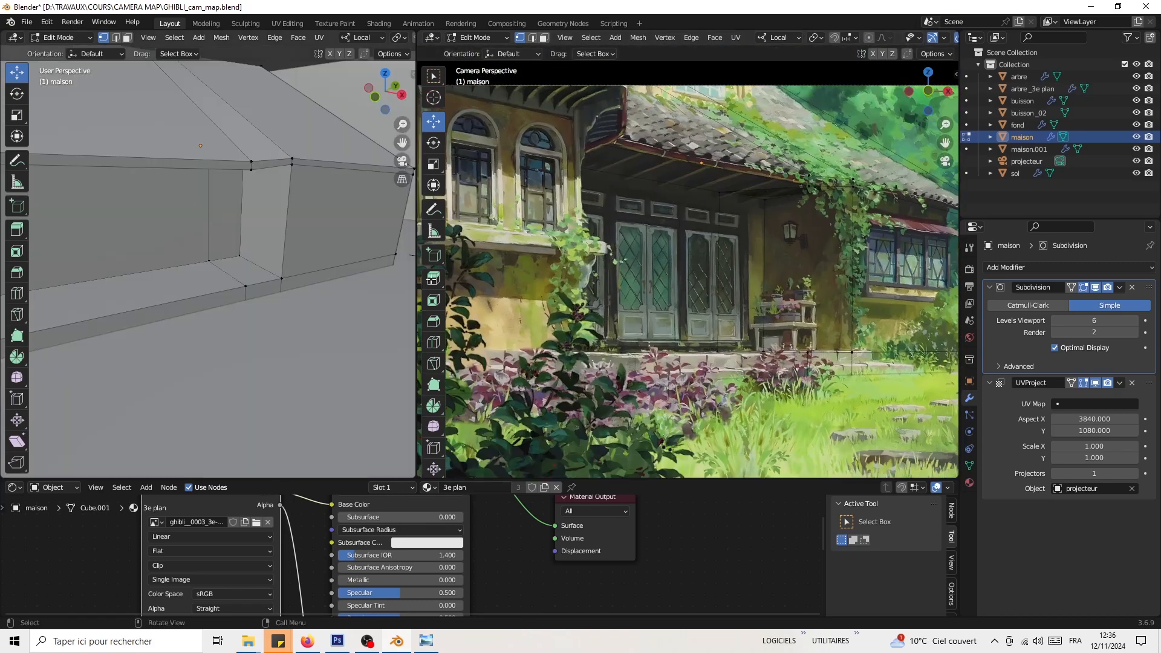
{"action": "scroll", "coordinate": [331, 348], "scroll_direction": "down", "scroll_amount": 1}
{"action": "mouse_move", "coordinate": [305, 329]}
{"action": "middle_mouse_down"}
{"action": "mouse_move", "coordinate": [282, 318]}
{"action": "mouse_move", "coordinate": [290, 313]}
{"action": "middle_mouse_up"}
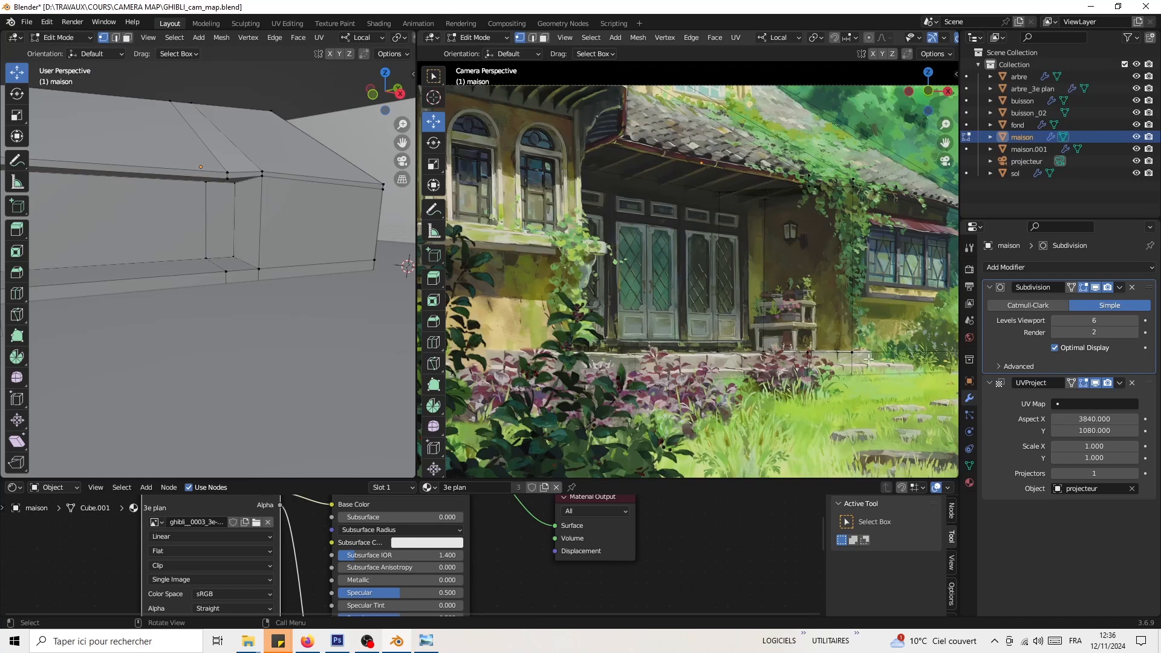
Step: Add a horizontal loop cut through the low base strip of the house, below the porch floor
{"action": "middle_click_drag", "start_coordinate": [96, 286], "coordinate": [98, 252], "text": "shift"}
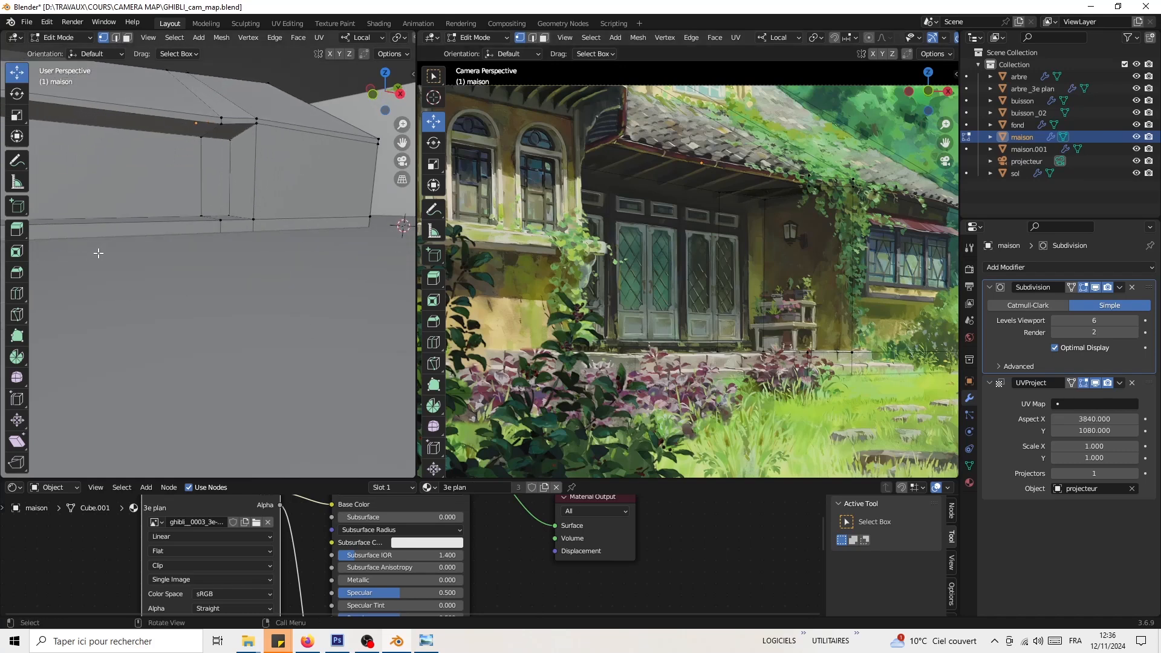
{"action": "left_click", "coordinate": [17, 295]}
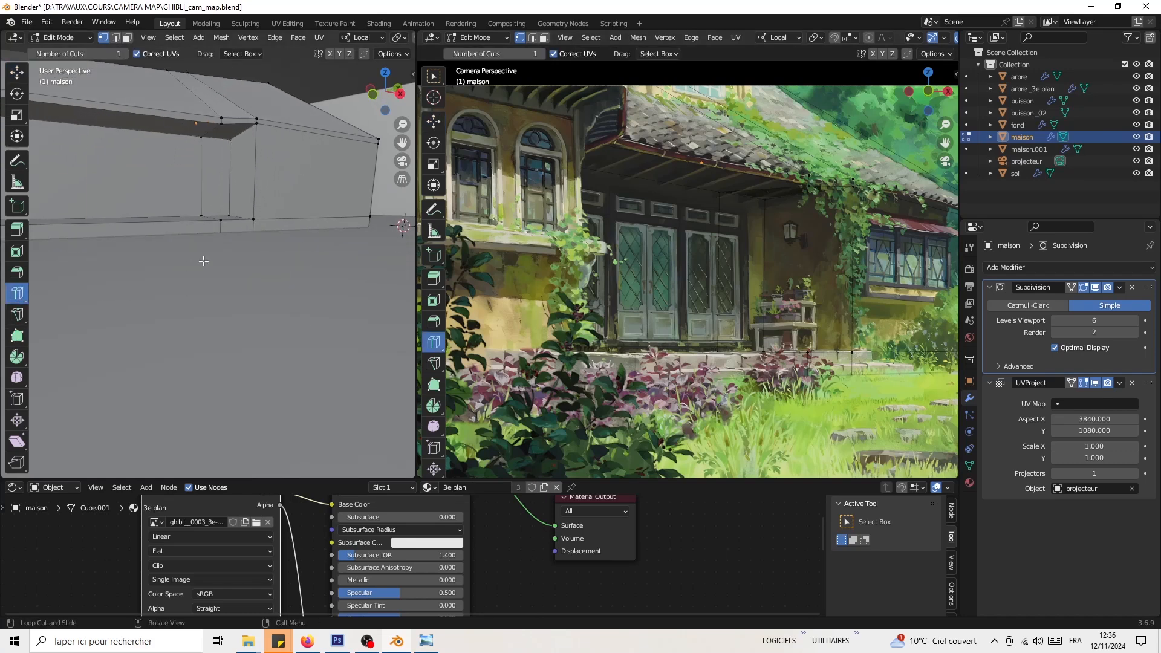
{"action": "left_click_drag", "start_coordinate": [223, 228], "coordinate": [220, 225]}
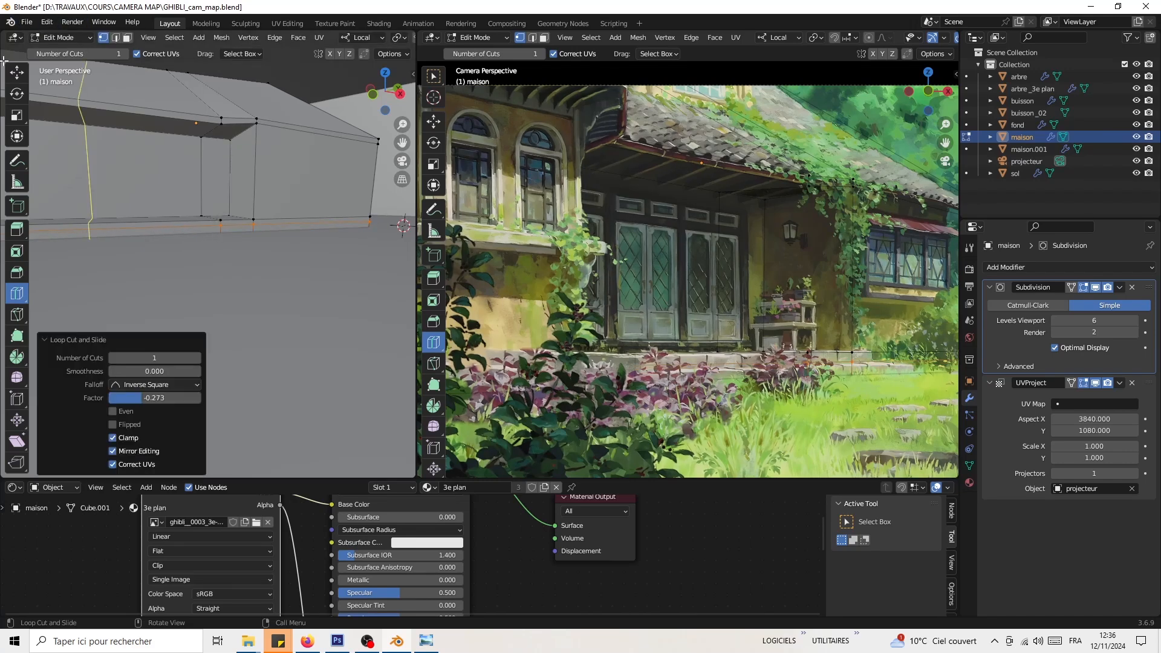
Step: Add a vertical loop cut across the porch front, and undo the extra cut near the porch's inner corner
{"action": "left_click", "coordinate": [127, 38]}
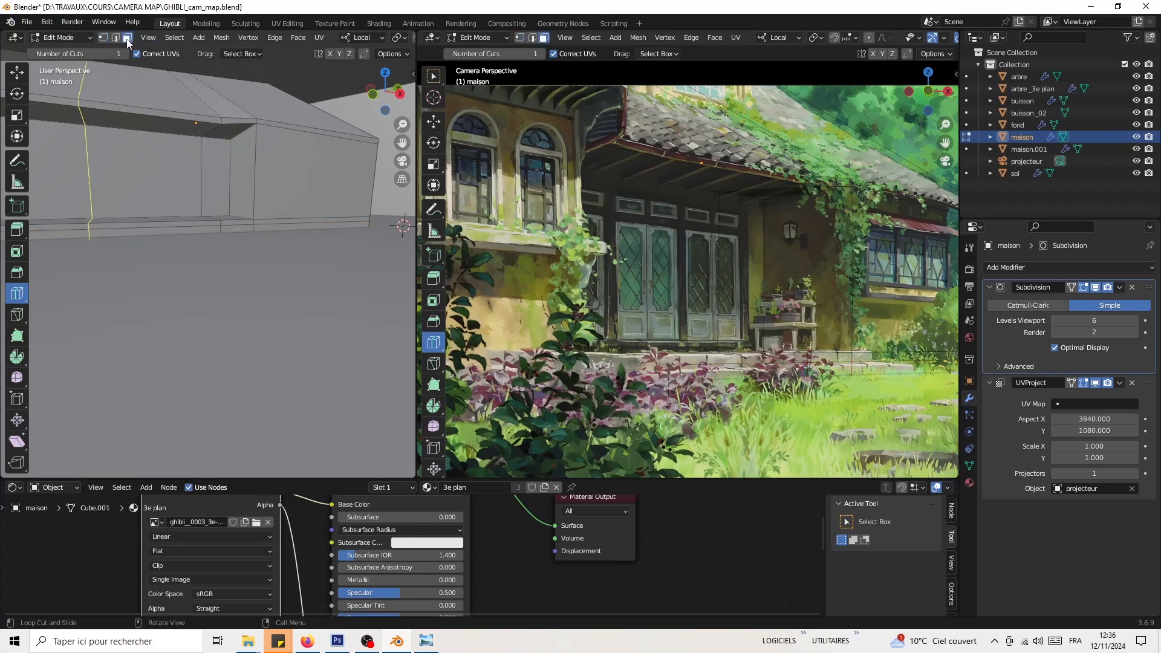
{"action": "left_click", "coordinate": [133, 231]}
{"action": "left_click", "coordinate": [237, 235]}
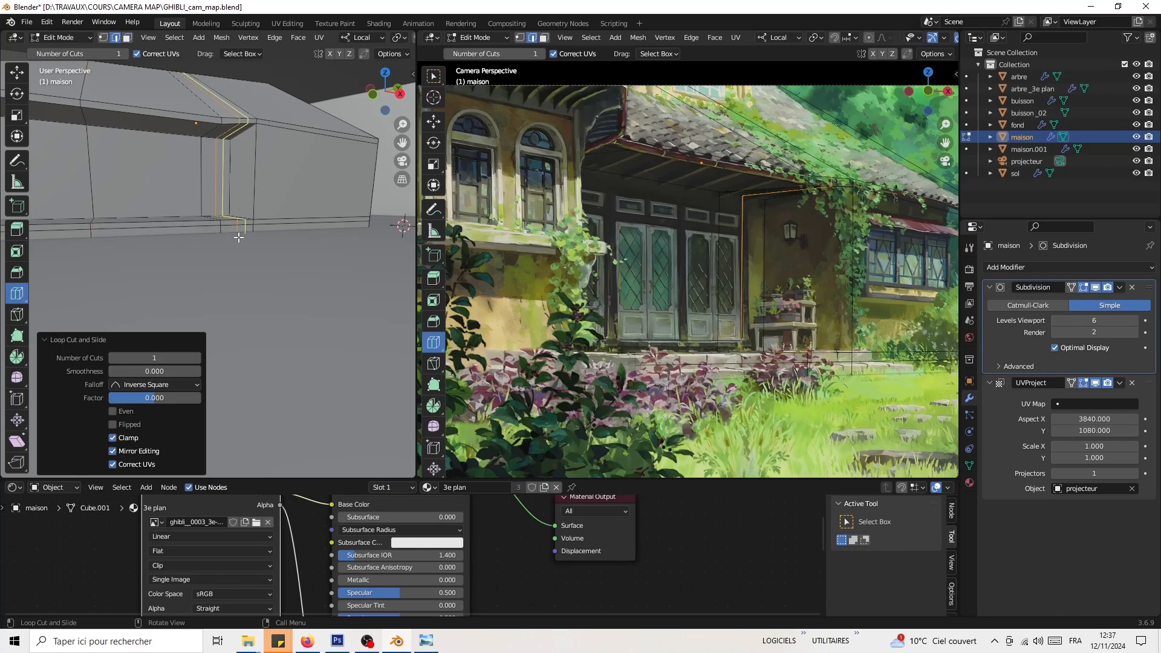
{"action": "key", "text": "ctrl+z"}
{"action": "left_click", "coordinate": [17, 73]}
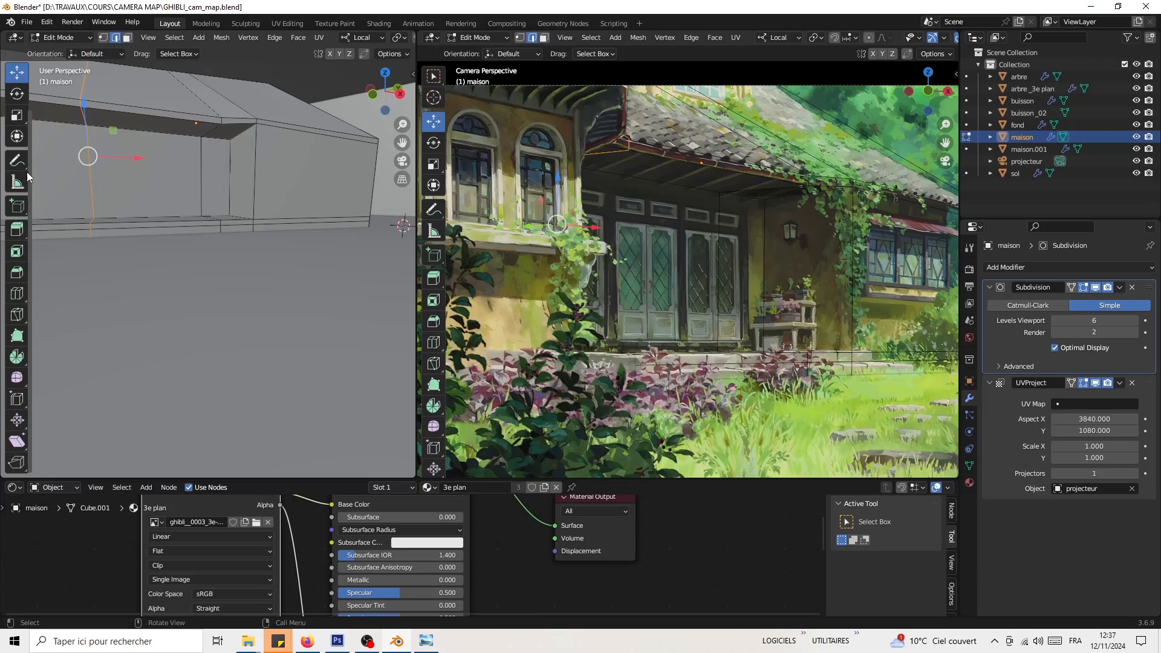
{"action": "key", "text": "3"}
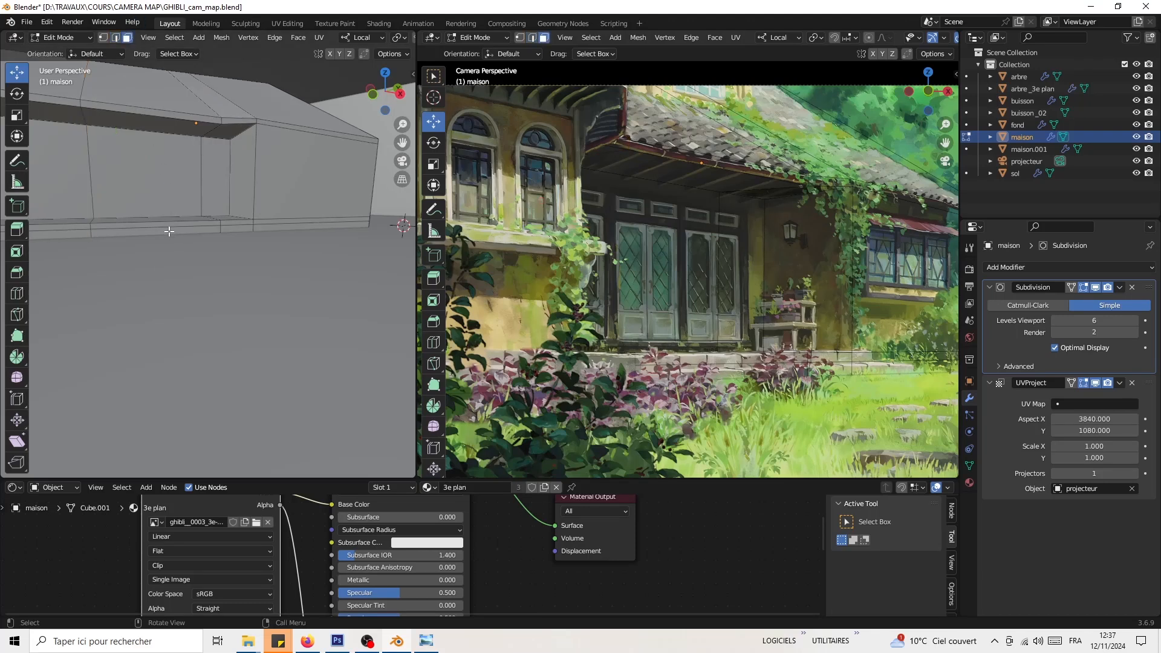
{"action": "left_click", "coordinate": [182, 232]}
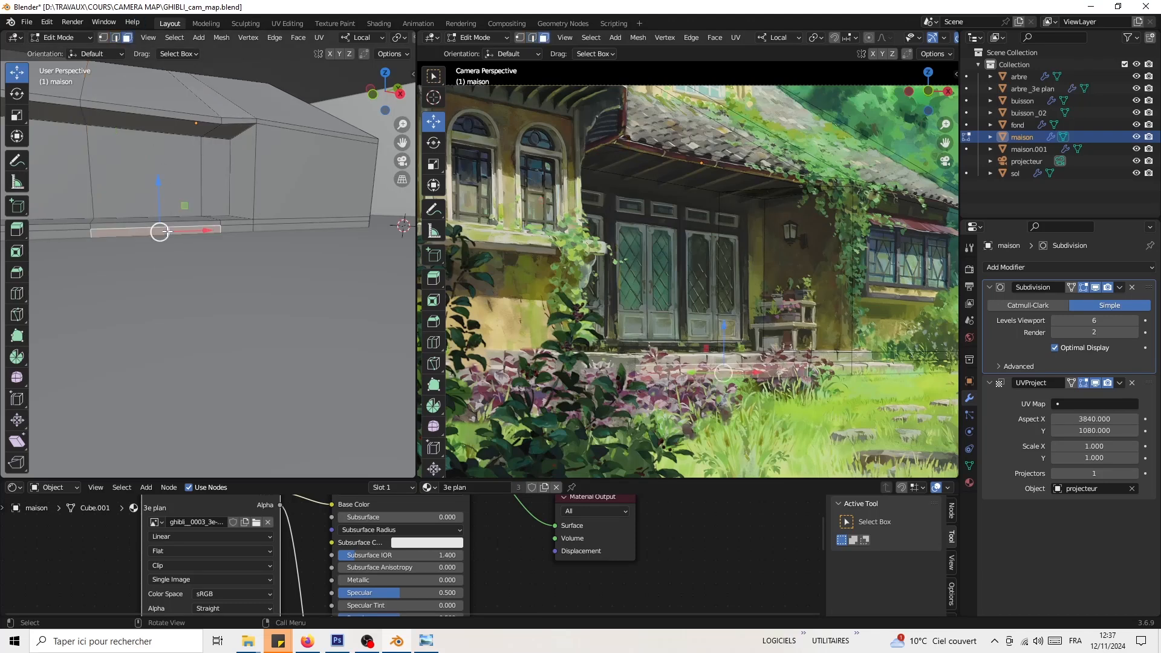
{"action": "left_click", "coordinate": [235, 228], "text": "ctrl"}
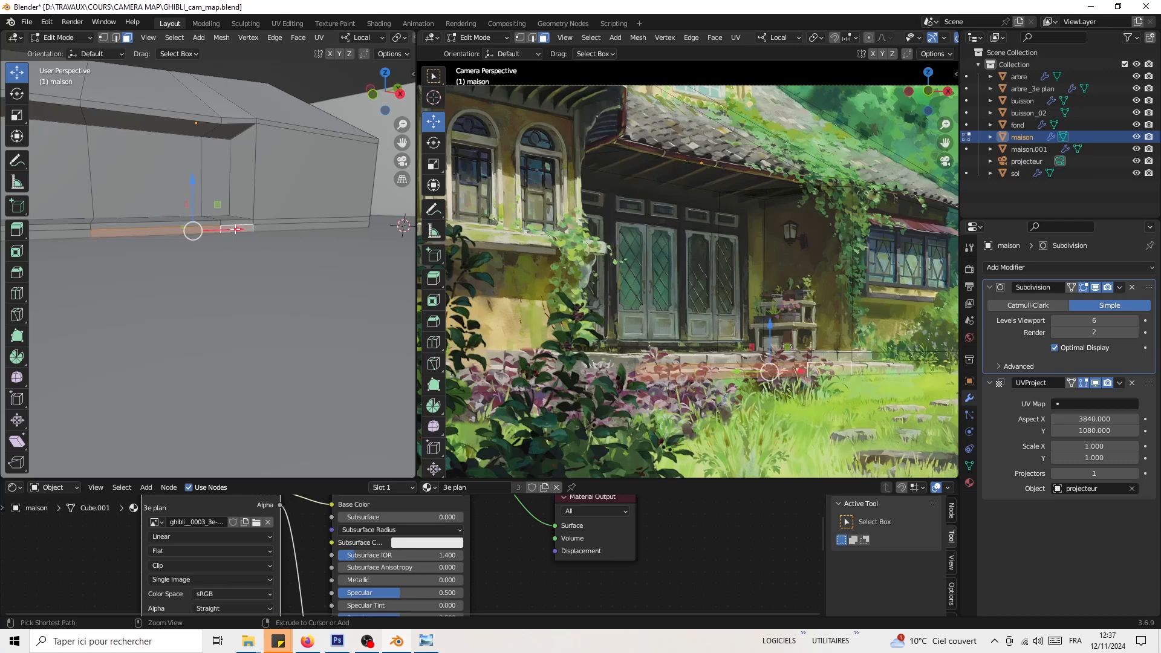
{"action": "key", "text": "ctrl+z"}
{"action": "key", "text": "ctrl+z"}
{"action": "key", "text": "ctrl+z"}
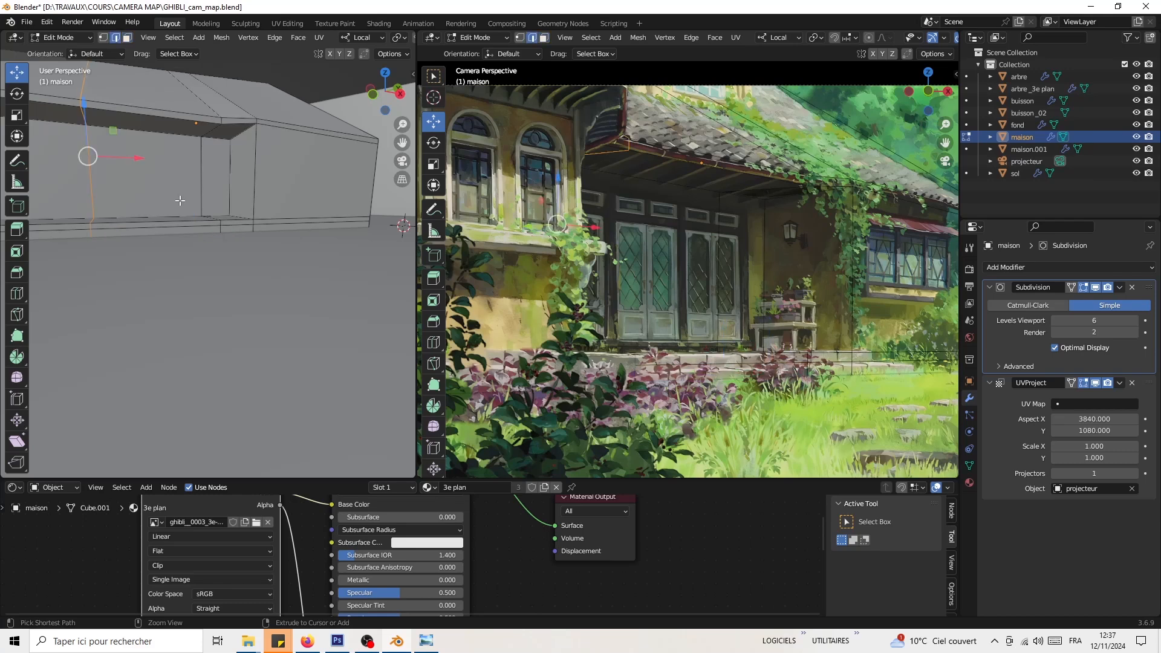
Step: Add another horizontal loop cut along the base strip to define the height of the porch steps
{"action": "left_click", "coordinate": [17, 293]}
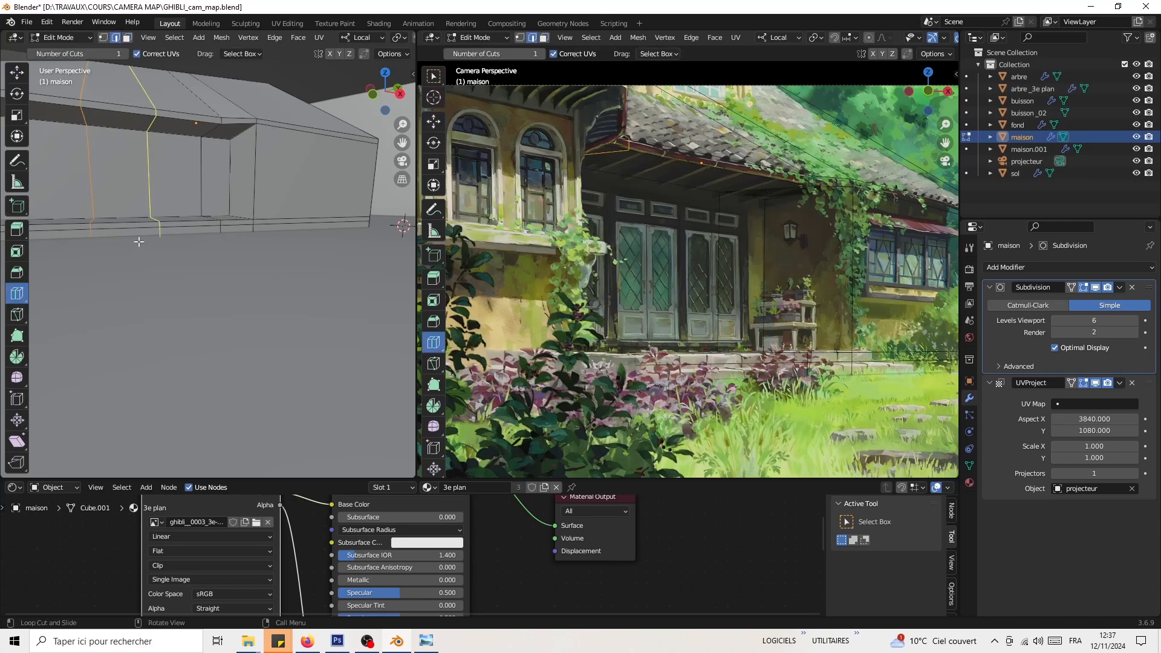
{"action": "left_click", "coordinate": [222, 230]}
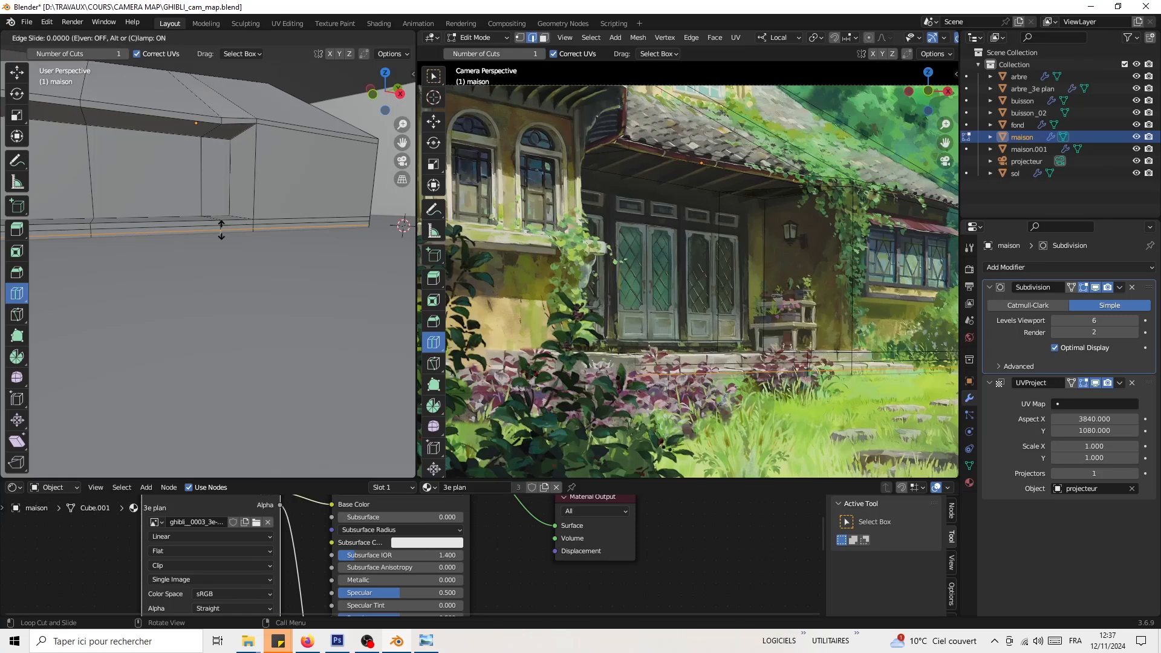
{"action": "left_click_drag", "start_coordinate": [219, 228], "coordinate": [217, 228]}
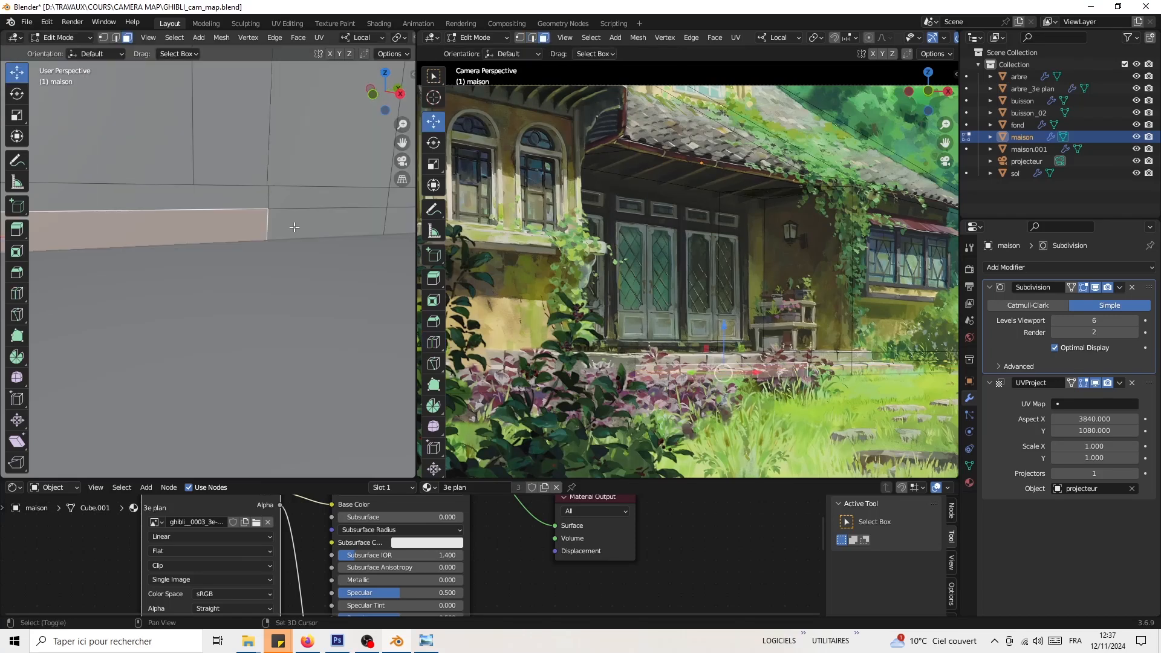
{"action": "left_click", "coordinate": [293, 227], "text": "shift"}
{"action": "left_click", "coordinate": [397, 228], "text": "shift"}
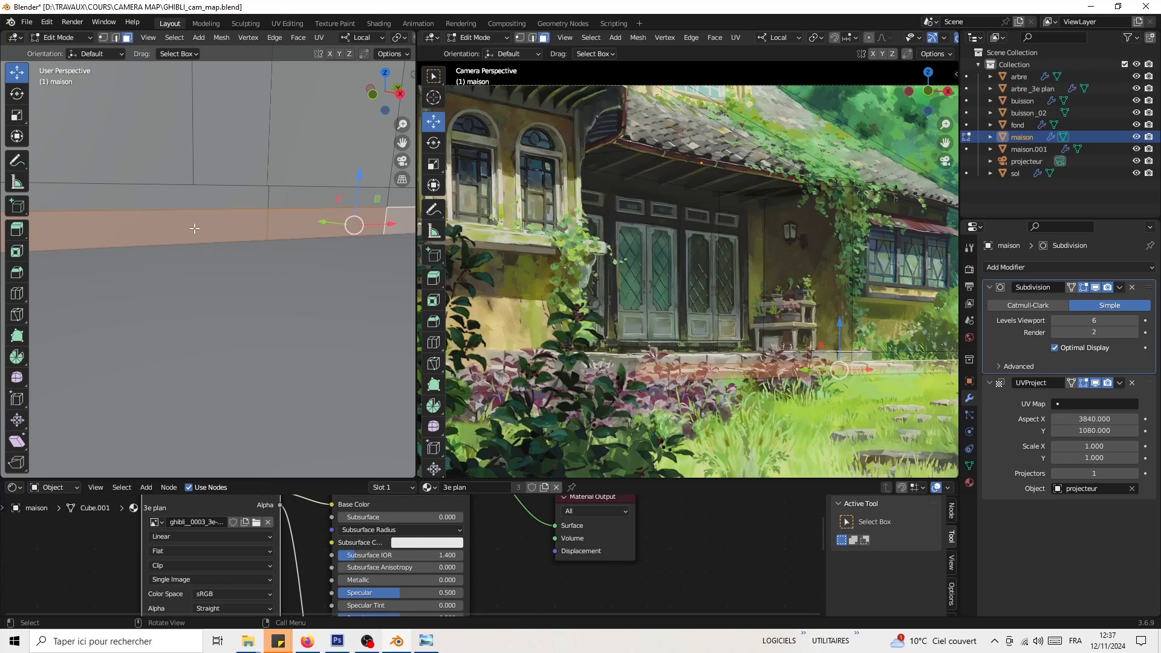
{"action": "scroll", "coordinate": [194, 228], "scroll_direction": "down", "scroll_amount": 4}
{"action": "middle_click_drag", "start_coordinate": [166, 254], "coordinate": [151, 292], "text": "shift"}
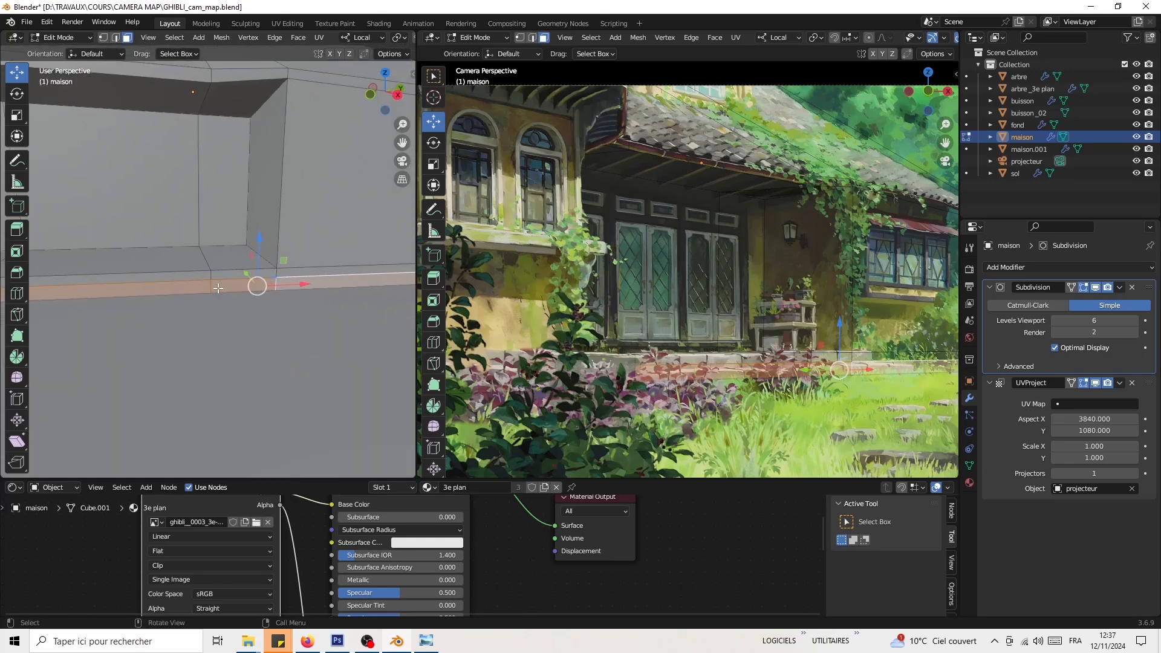
Step: Select the two rows of base faces in front of the porch and extrude them outward about 0.25 m
{"action": "left_click", "coordinate": [257, 288]}
{"action": "left_click", "coordinate": [118, 293], "text": "shift"}
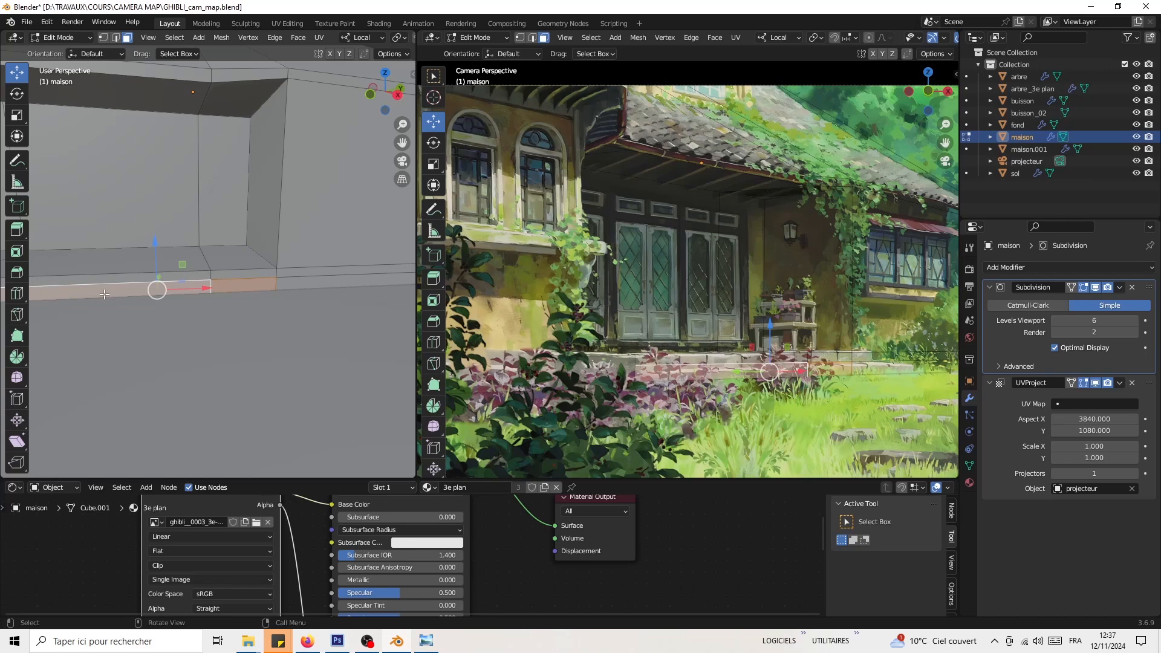
{"action": "left_click", "coordinate": [234, 274], "text": "ctrl"}
{"action": "left_click", "coordinate": [181, 276], "text": "ctrl"}
{"action": "middle_click_drag", "start_coordinate": [182, 275], "coordinate": [342, 275], "text": "shift"}
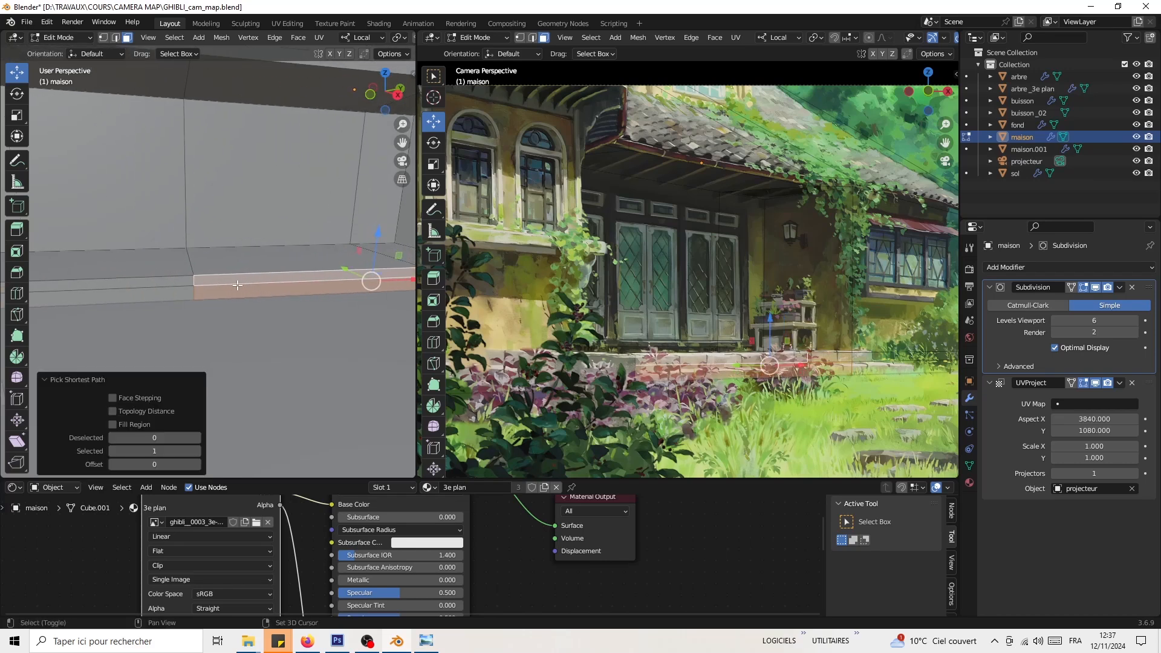
{"action": "left_click", "coordinate": [169, 281], "text": "ctrl"}
{"action": "left_click", "coordinate": [167, 298], "text": "ctrl"}
{"action": "middle_click_drag", "start_coordinate": [167, 299], "coordinate": [323, 258], "text": "shift"}
{"action": "scroll", "coordinate": [144, 293], "scroll_direction": "down", "scroll_amount": 2}
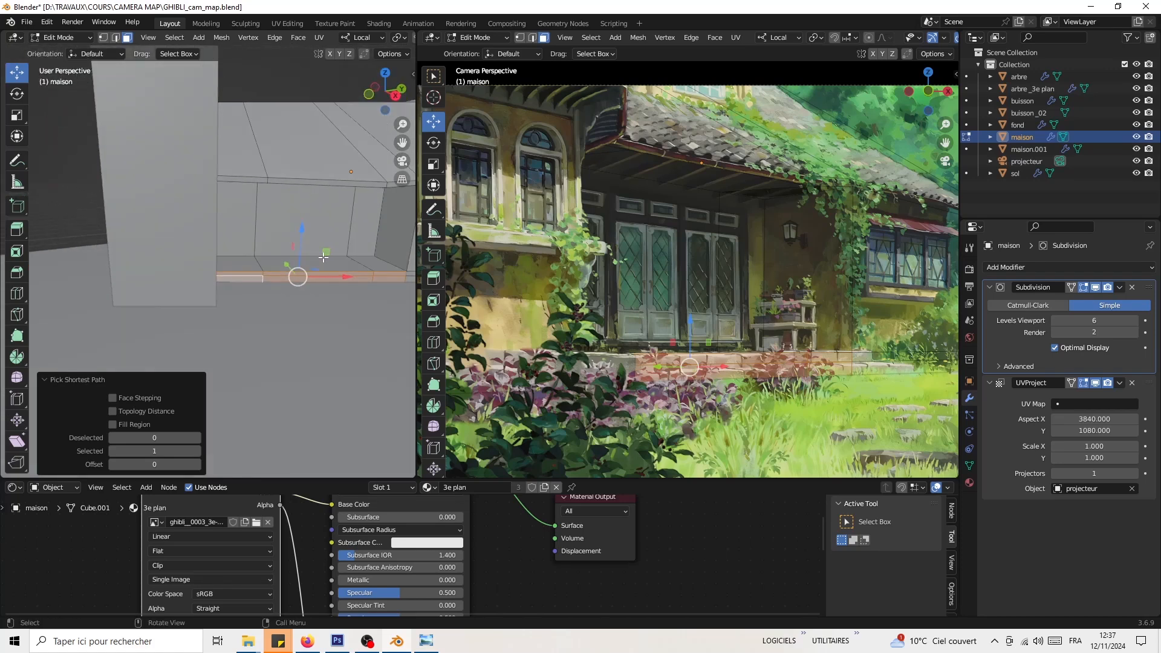
{"action": "key", "text": "e"}
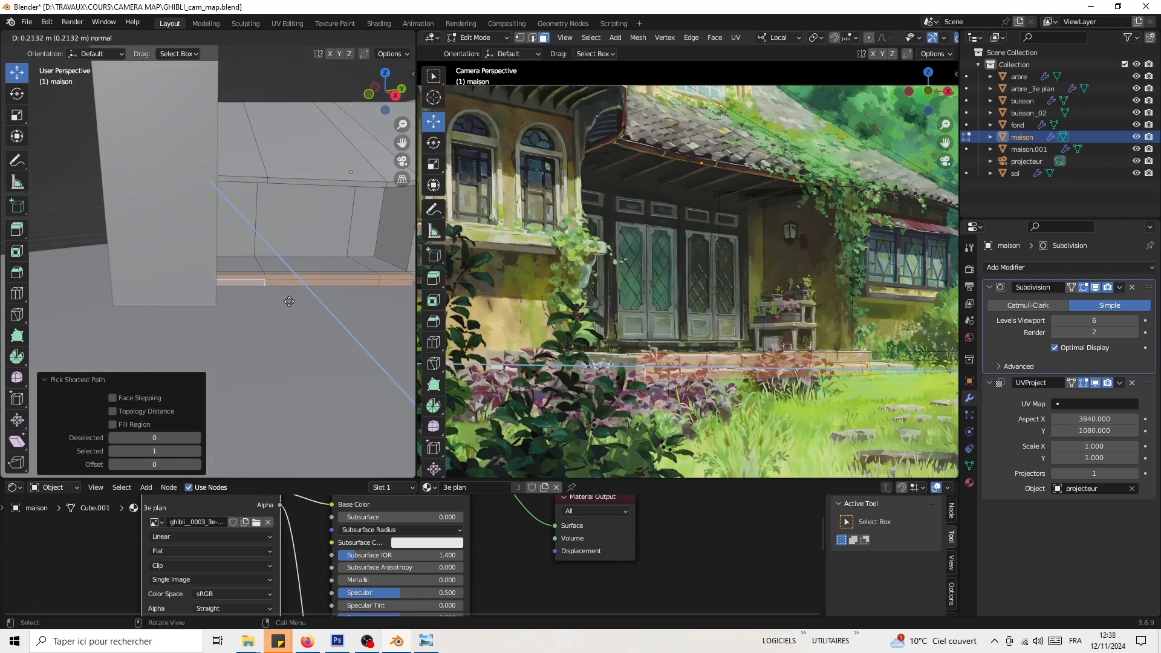
{"action": "left_click", "coordinate": [290, 303]}
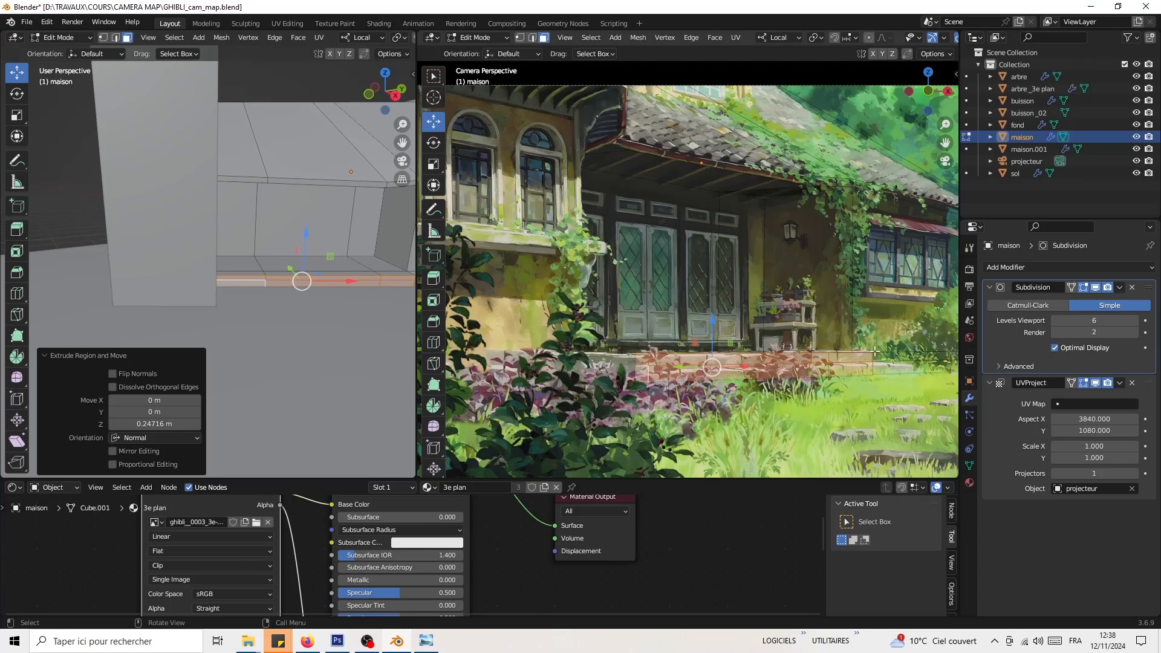
Step: Select only the lower row of the extruded front faces and extrude it outward again to form a second step
{"action": "left_click", "coordinate": [342, 284]}
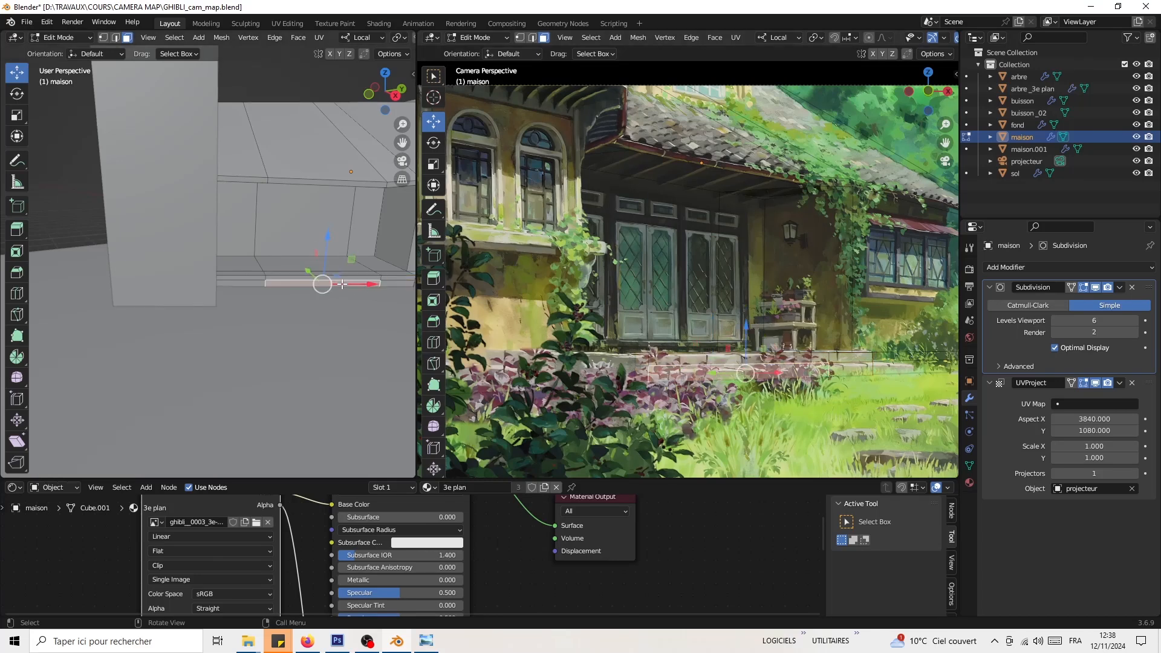
{"action": "left_click", "coordinate": [238, 286], "text": "shift"}
{"action": "middle_click_drag", "start_coordinate": [358, 285], "coordinate": [198, 298], "text": "shift"}
{"action": "left_click", "coordinate": [232, 296], "text": "shift"}
{"action": "key", "text": "e"}
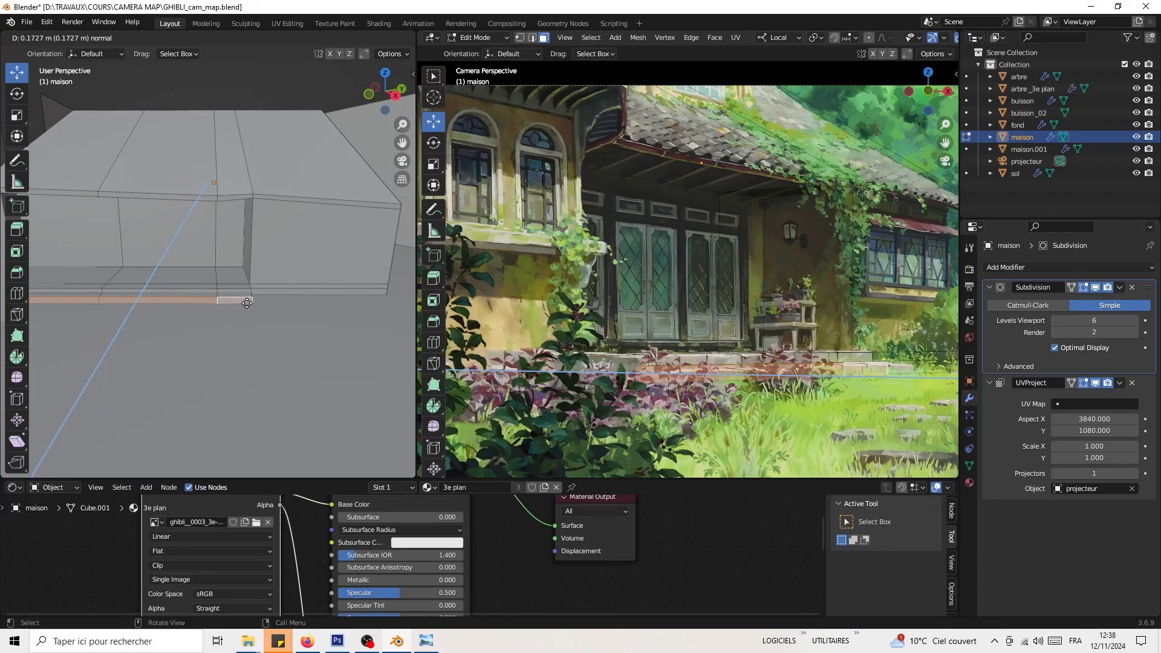
{"action": "left_click", "coordinate": [263, 320]}
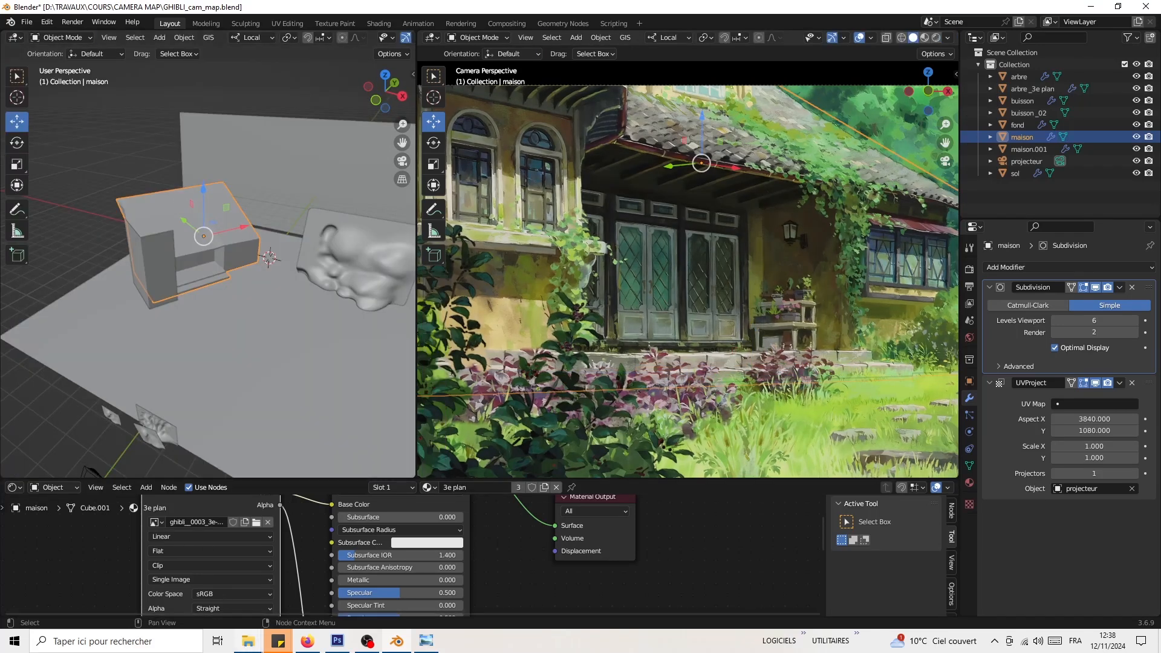
Step: Examine ghibli__0001_chat.png and ghibli_background_small.jpg from the chutier folder to locate the cat in the painting, and return to Blender
{"action": "mouse_move", "coordinate": [248, 640]}
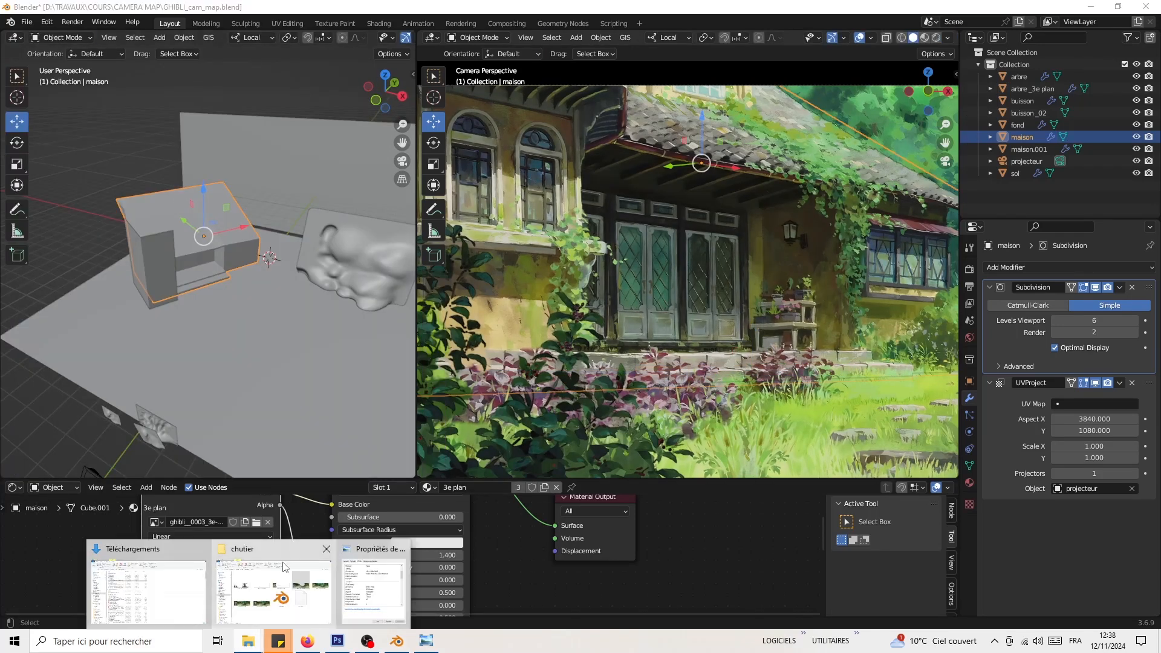
{"action": "left_click", "coordinate": [285, 567]}
{"action": "left_click", "coordinate": [433, 253]}
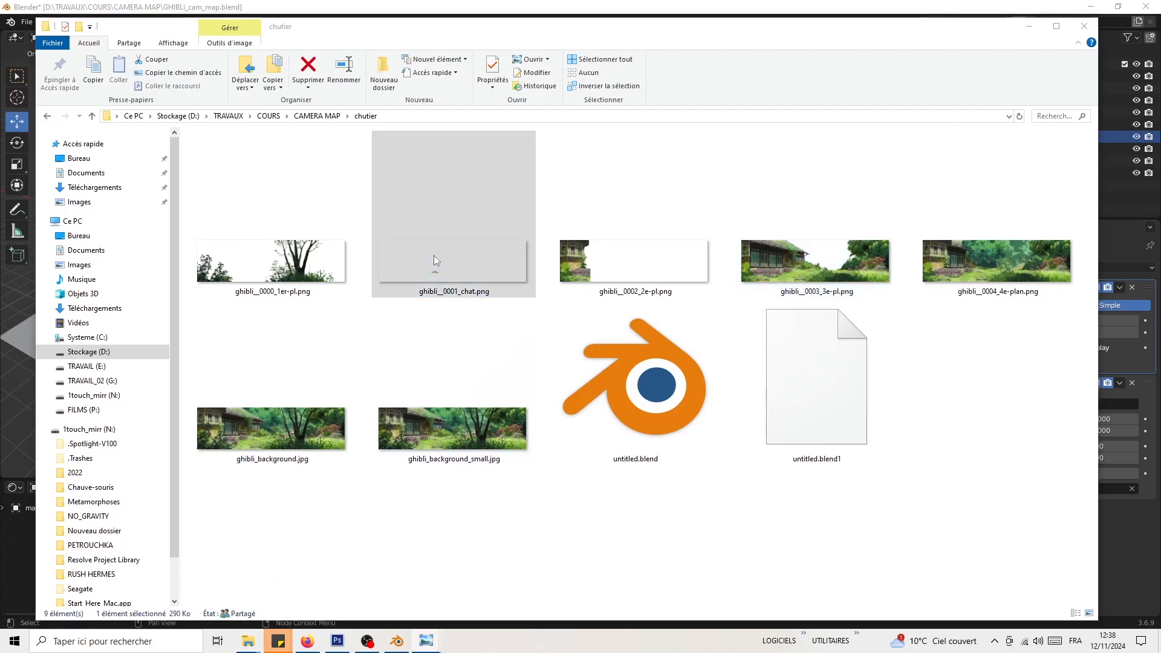
{"action": "double_click", "coordinate": [434, 260]}
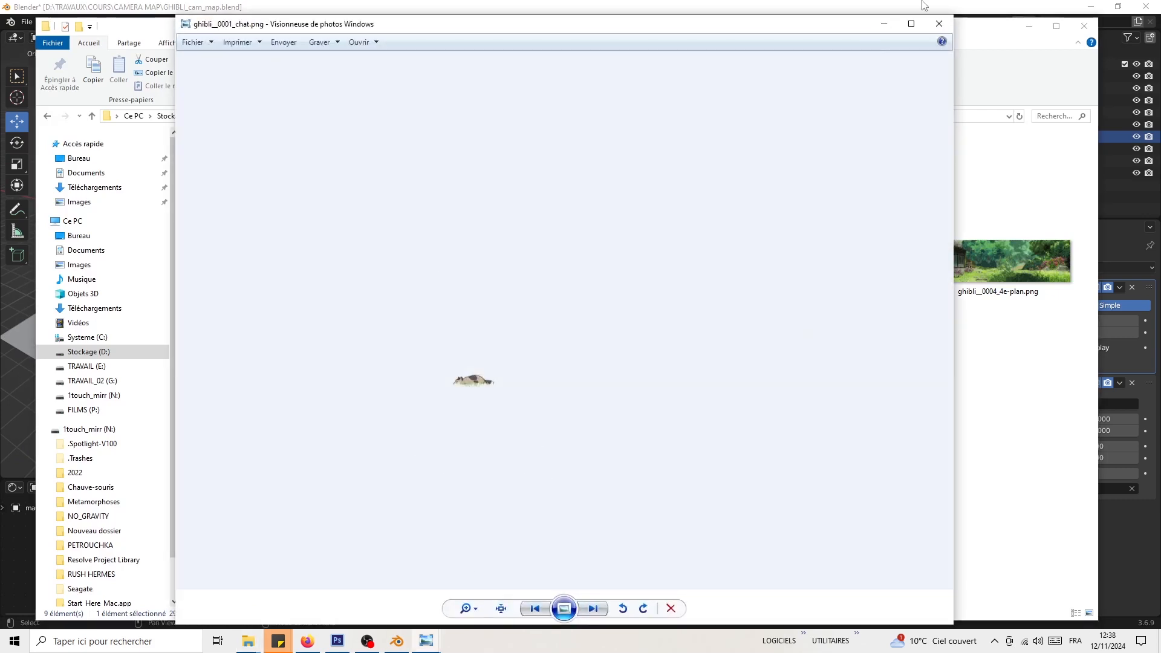
{"action": "left_click", "coordinate": [940, 24]}
{"action": "left_click", "coordinate": [951, 246]}
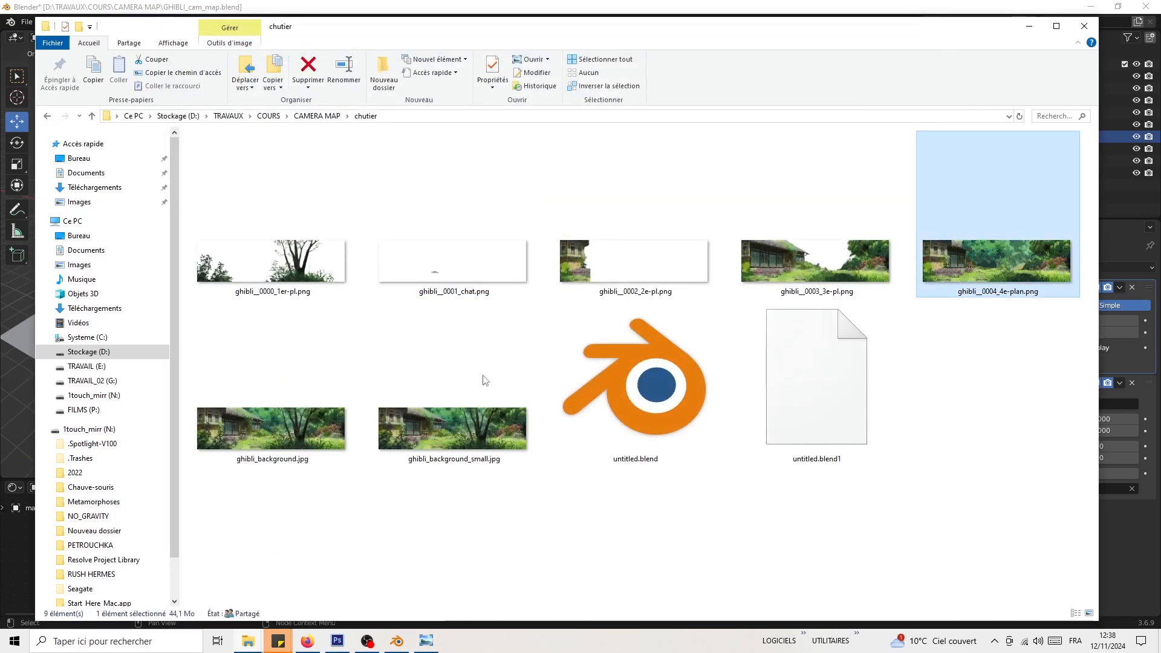
{"action": "double_click", "coordinate": [424, 428]}
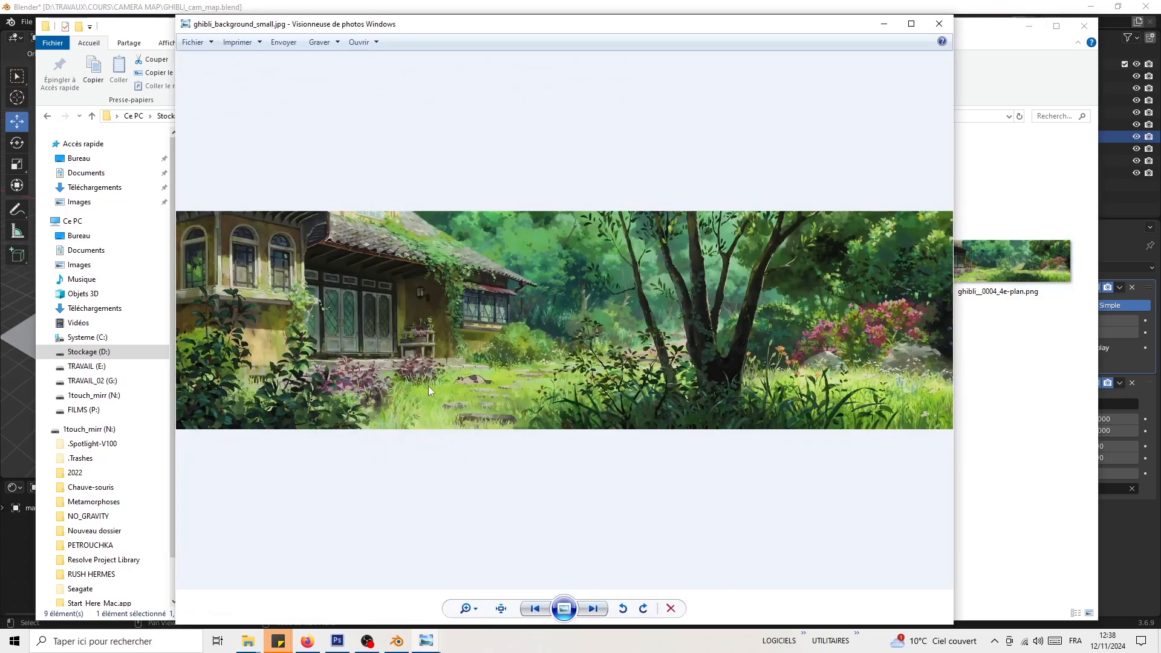
{"action": "scroll", "coordinate": [429, 386], "scroll_direction": "up", "scroll_amount": 2}
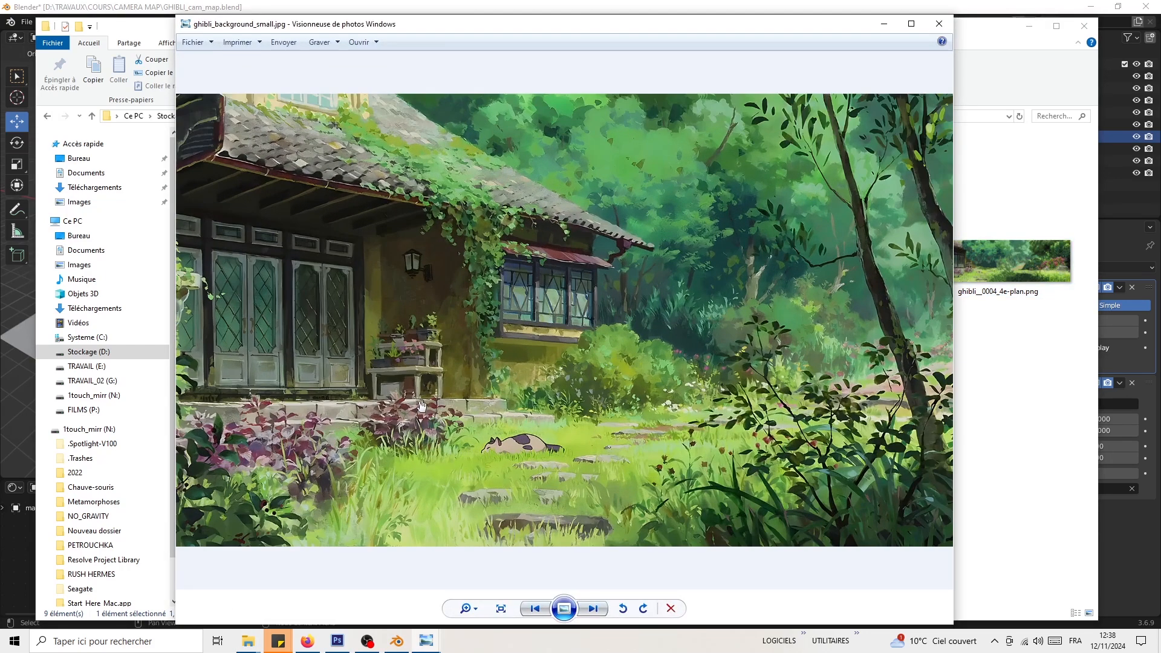
{"action": "left_click", "coordinate": [938, 23]}
{"action": "left_click", "coordinate": [793, 6]}
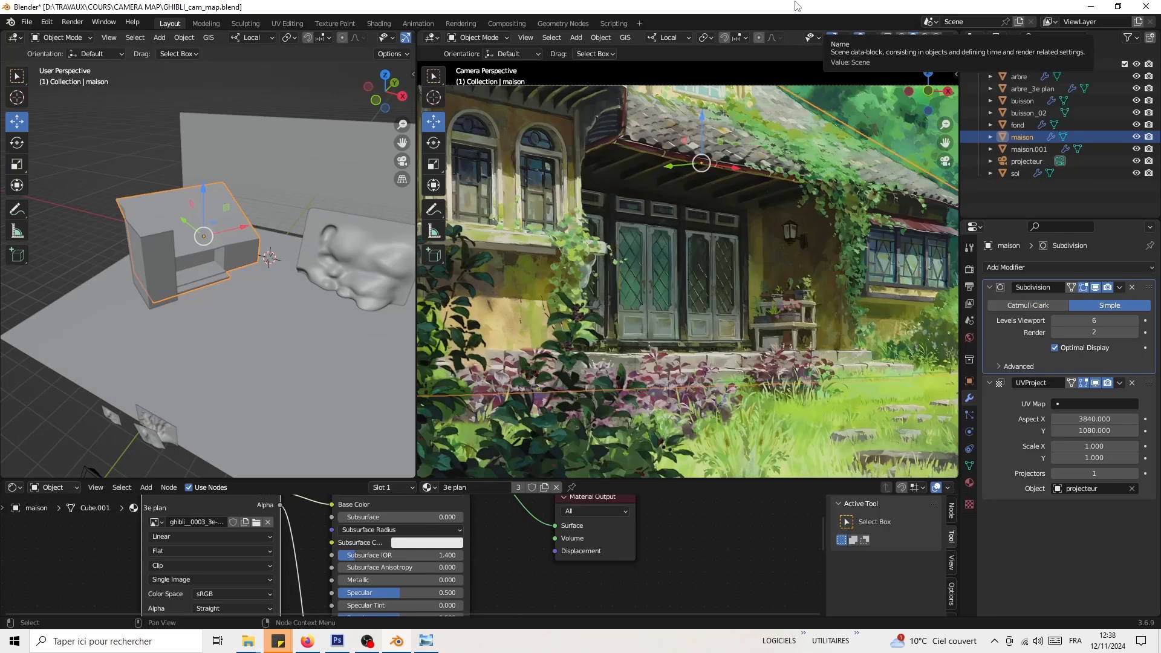
Step: Add a mesh plane to the scene and move it about -5.19 m along its local Y axis, onto the ground
{"action": "middle_click_drag", "start_coordinate": [387, 299], "coordinate": [213, 296]}
{"action": "left_click", "coordinate": [276, 274]}
{"action": "scroll", "coordinate": [212, 296], "scroll_direction": "up", "scroll_amount": 3}
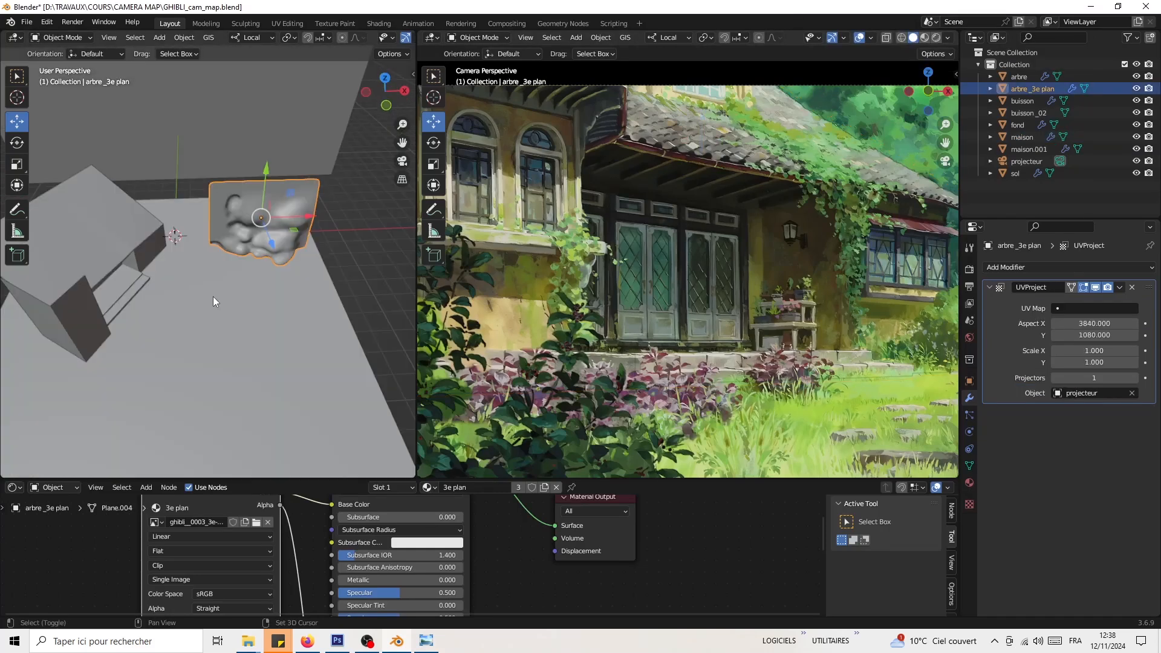
{"action": "key", "text": "shift+a"}
{"action": "mouse_move", "coordinate": [191, 320]}
{"action": "left_click", "coordinate": [238, 323]}
{"action": "mouse_move", "coordinate": [220, 213]}
{"action": "middle_mouse_down"}
{"action": "mouse_move", "coordinate": [163, 225]}
{"action": "mouse_move", "coordinate": [218, 217]}
{"action": "middle_mouse_up"}
{"action": "key", "text": "g"}
{"action": "key", "text": "y"}
{"action": "left_click_drag", "start_coordinate": [202, 247], "coordinate": [175, 272]}
Step: Rotate the plane 90° about its local X axis to stand it upright and raise it about 0.48 m along local Y
{"action": "middle_click_drag", "start_coordinate": [142, 277], "coordinate": [299, 219]}
{"action": "key", "text": "KP_Decimal"}
{"action": "scroll", "coordinate": [175, 259], "scroll_direction": "down", "scroll_amount": 5}
{"action": "key", "text": "r"}
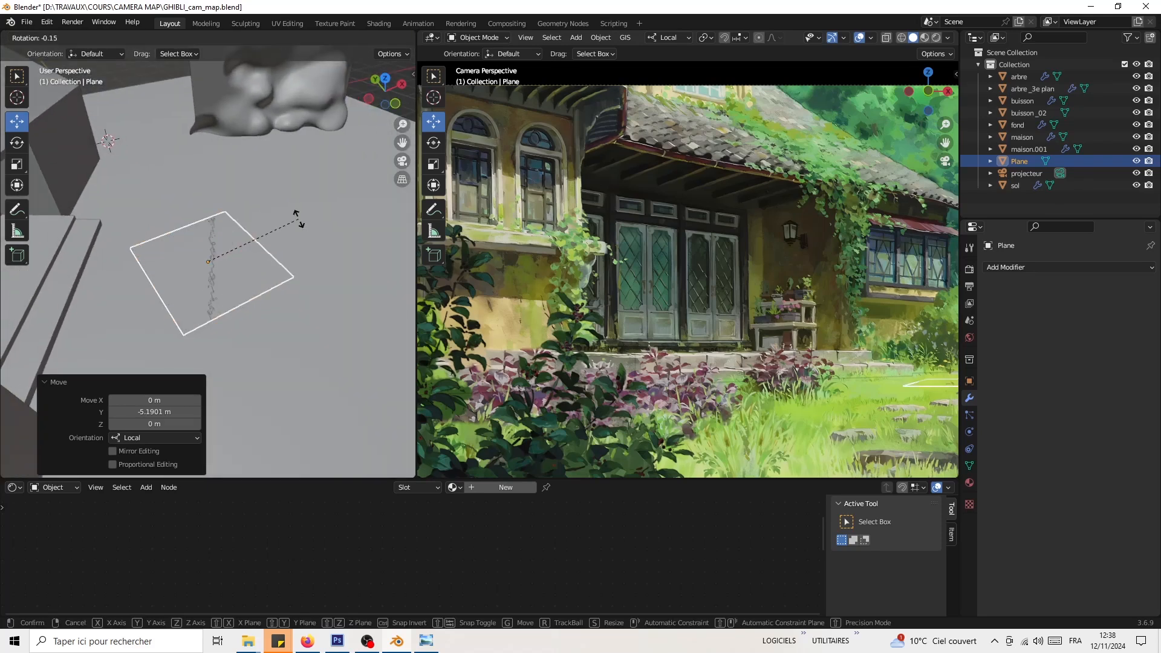
{"action": "key", "text": "x"}
{"action": "key", "text": "x"}
{"action": "type", "text": "90"}
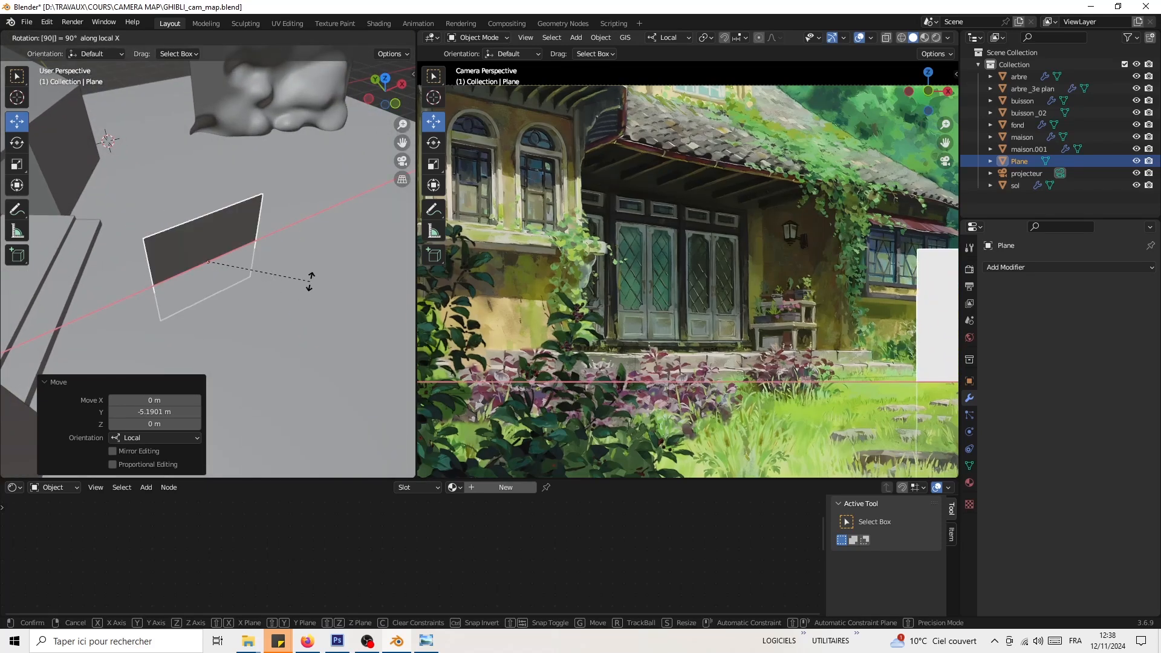
{"action": "key", "text": "Return"}
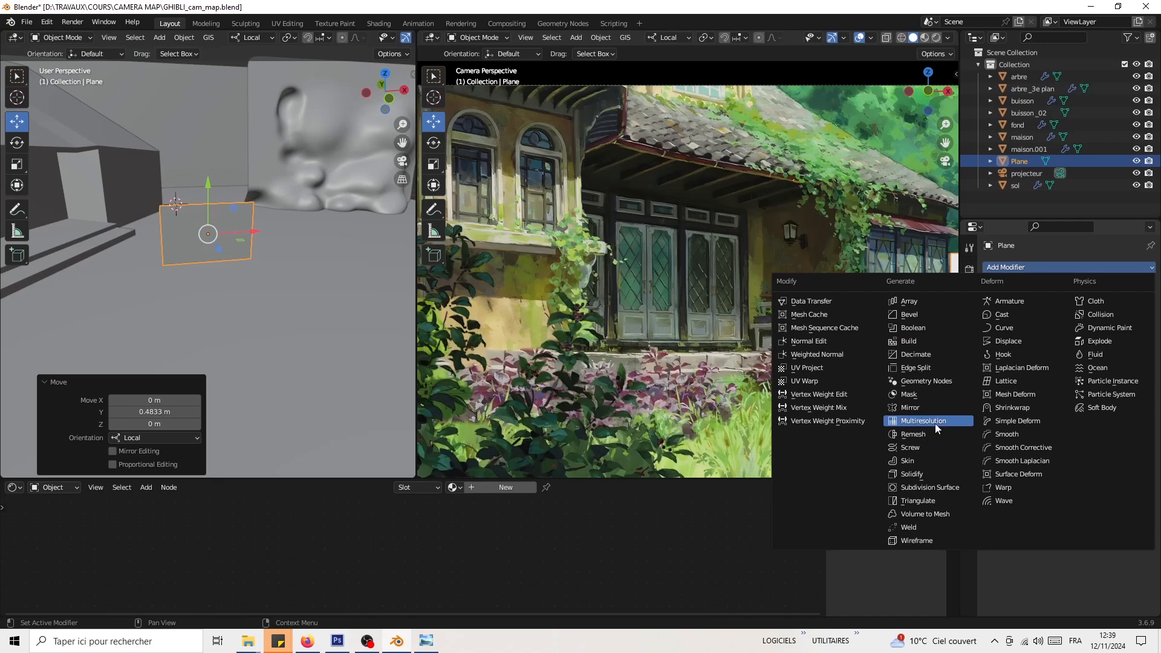
Step: Add a Subdivision Surface modifier to the plane, set to Simple with 3 viewport levels
{"action": "left_click", "coordinate": [916, 487]}
{"action": "left_click", "coordinate": [1101, 305]}
{"action": "left_click", "coordinate": [1134, 320]}
{"action": "left_click", "coordinate": [1135, 321]}
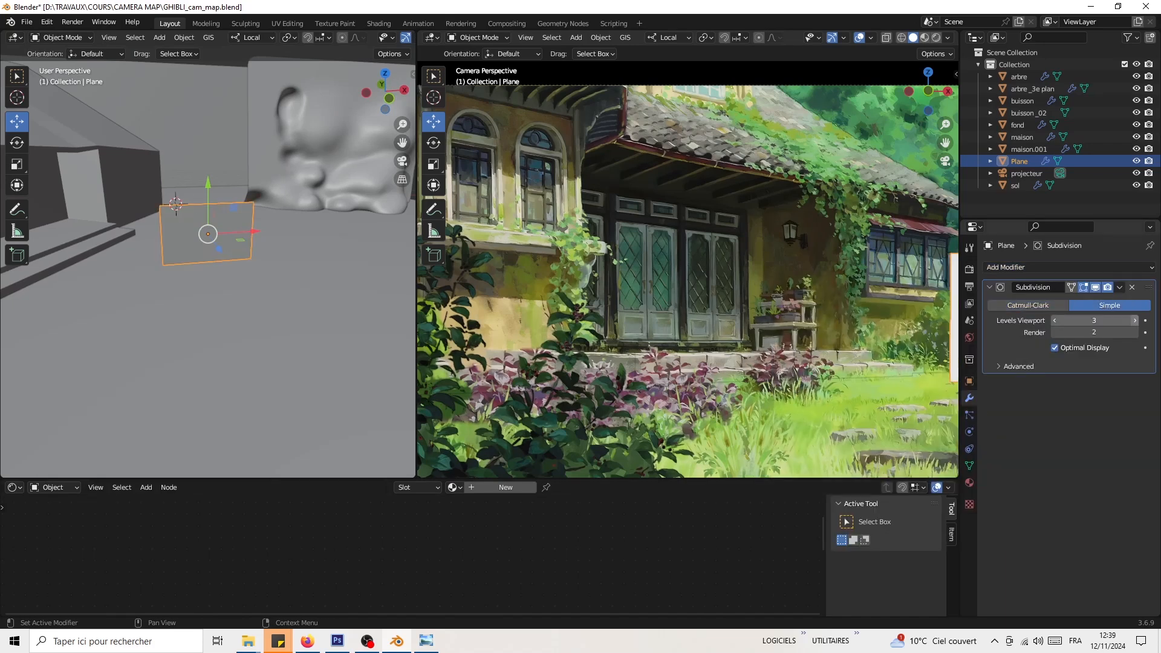
Step: Set the plane's viewport subdivision to 6 and add a UV Project modifier using projecteur with aspect X 3840 and Y 1080
{"action": "left_click", "coordinate": [1135, 320]}
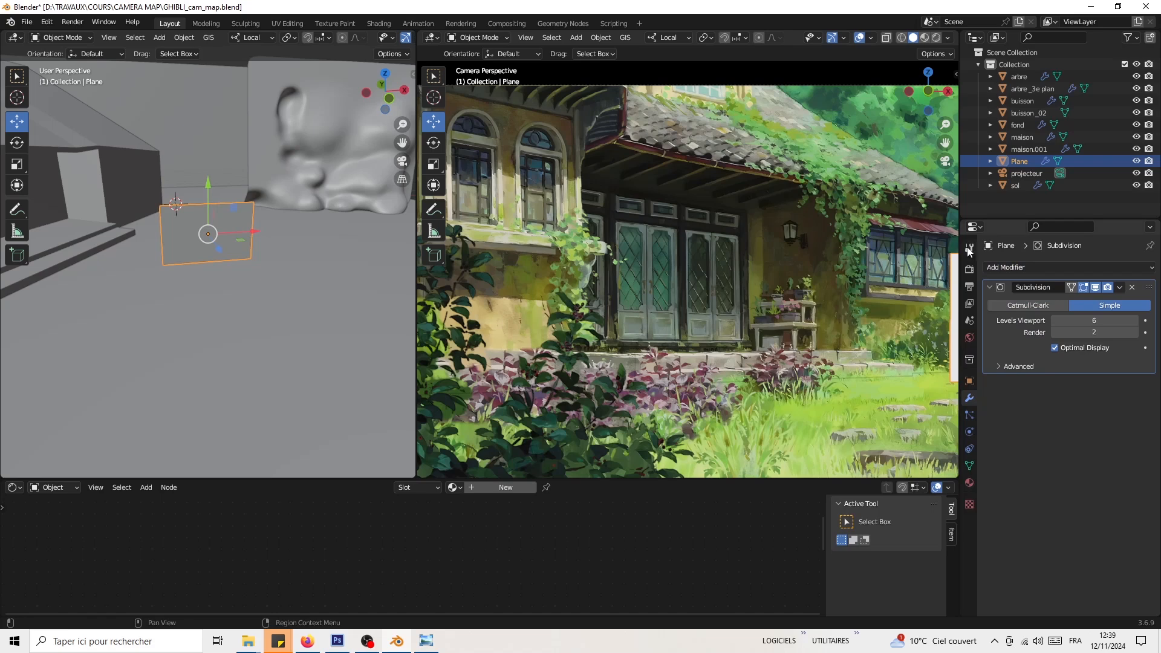
{"action": "left_click", "coordinate": [1007, 265]}
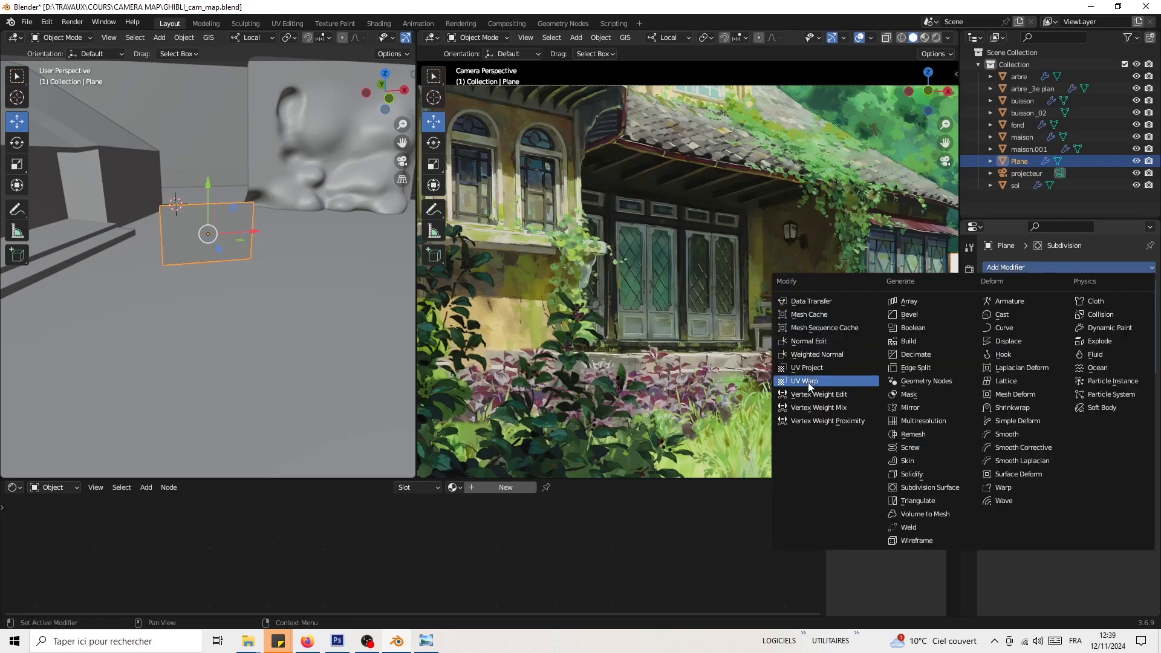
{"action": "left_click", "coordinate": [808, 367]}
{"action": "left_click", "coordinate": [1079, 508]}
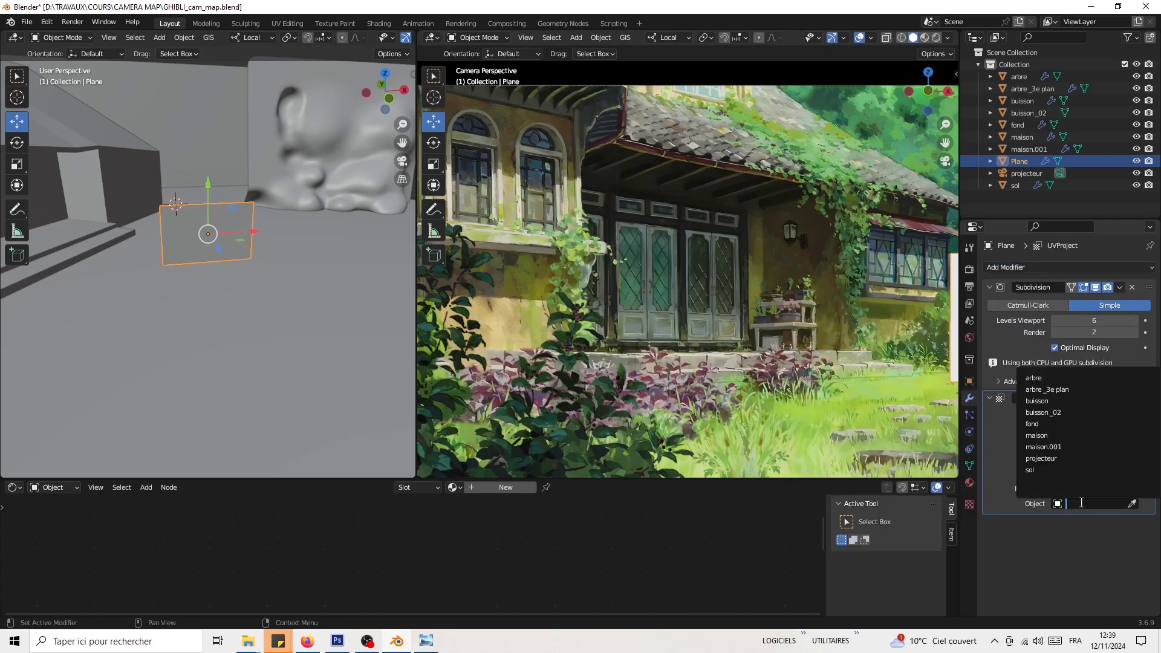
{"action": "left_click", "coordinate": [1054, 458]}
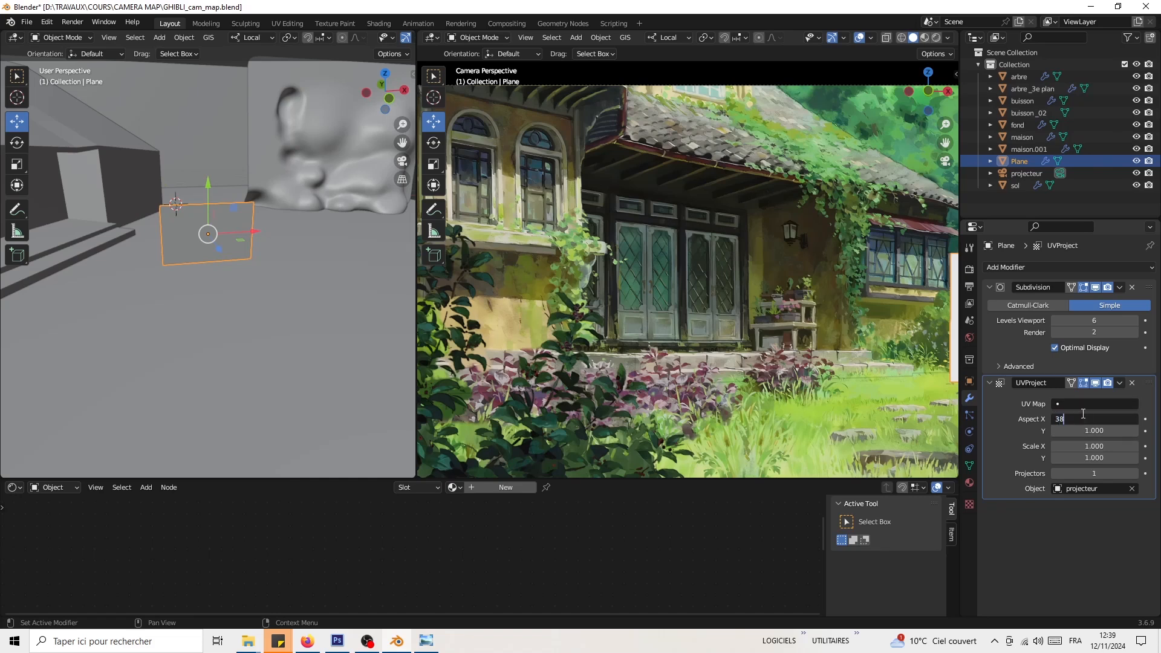
{"action": "key", "text": "Tab"}
{"action": "type", "text": "1"}
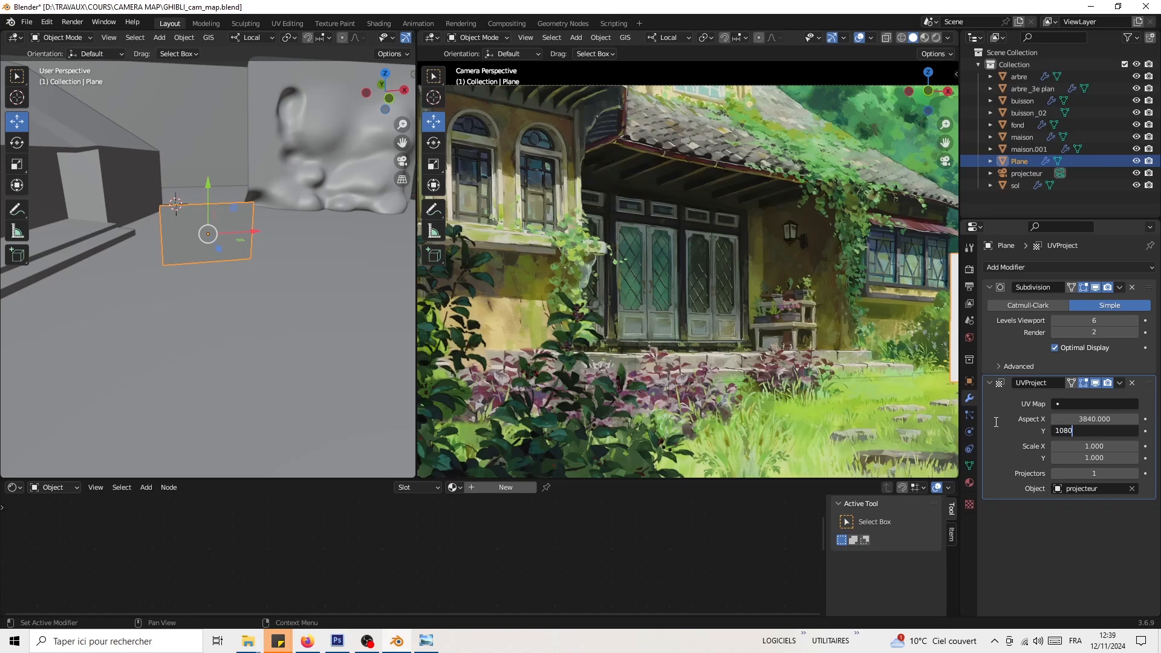
{"action": "key", "text": "Return"}
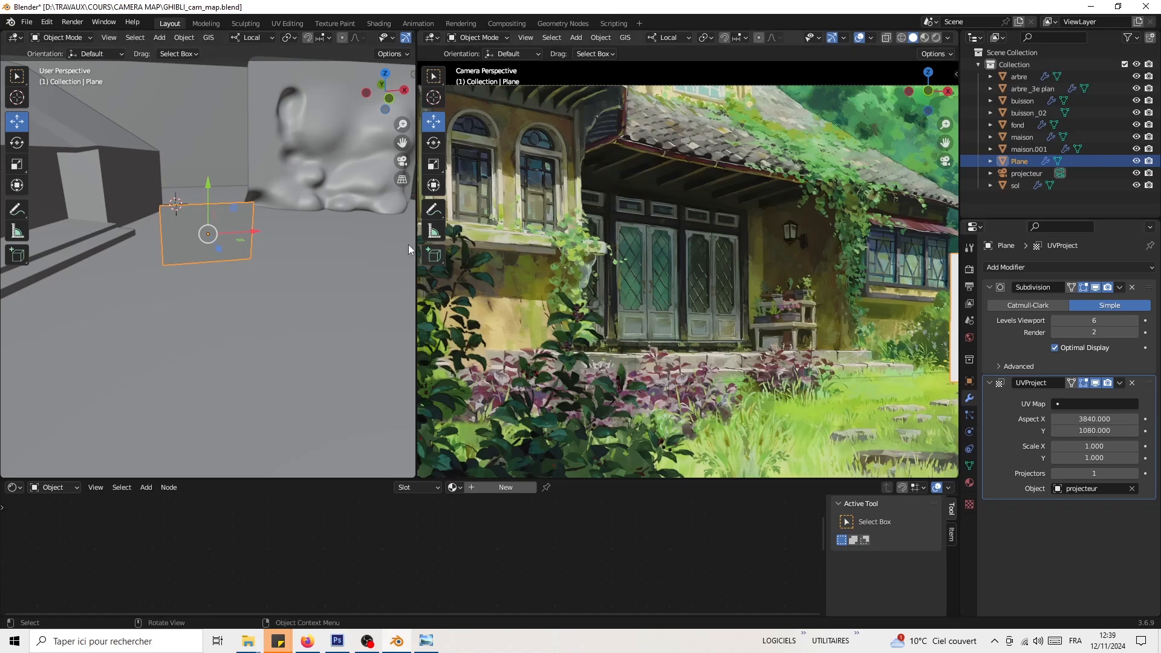
Step: Assign the 1e plan material to the plane, make it a single-user copy and rename the copy chat
{"action": "left_click", "coordinate": [970, 480]}
{"action": "left_click", "coordinate": [992, 318]}
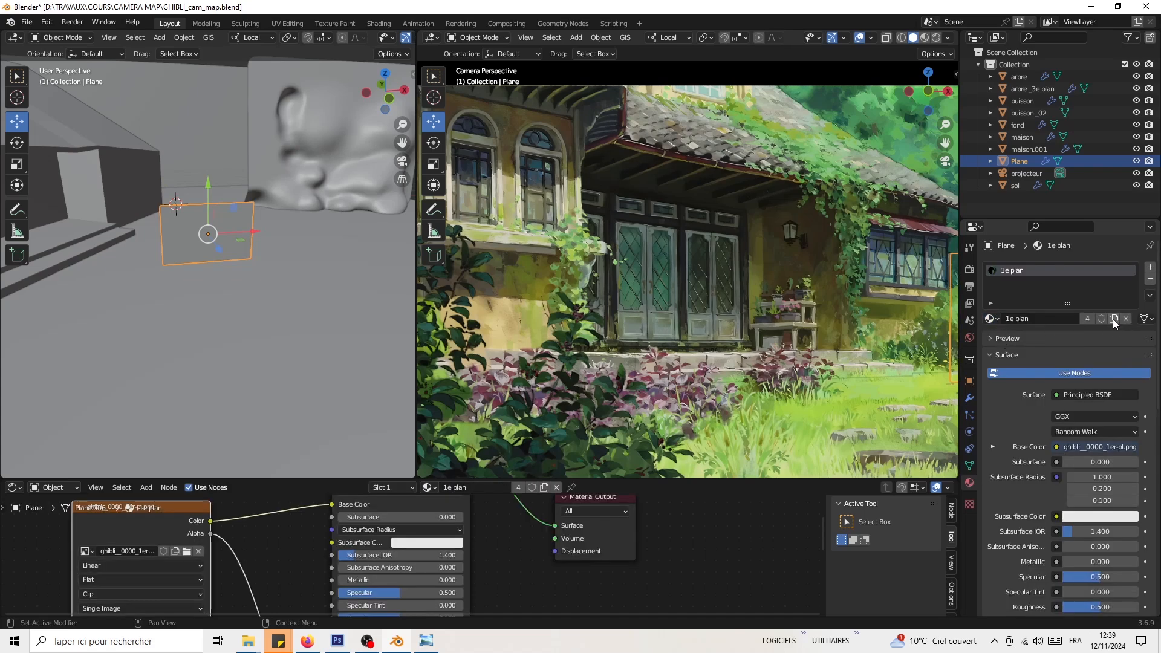
{"action": "left_click", "coordinate": [1115, 318]}
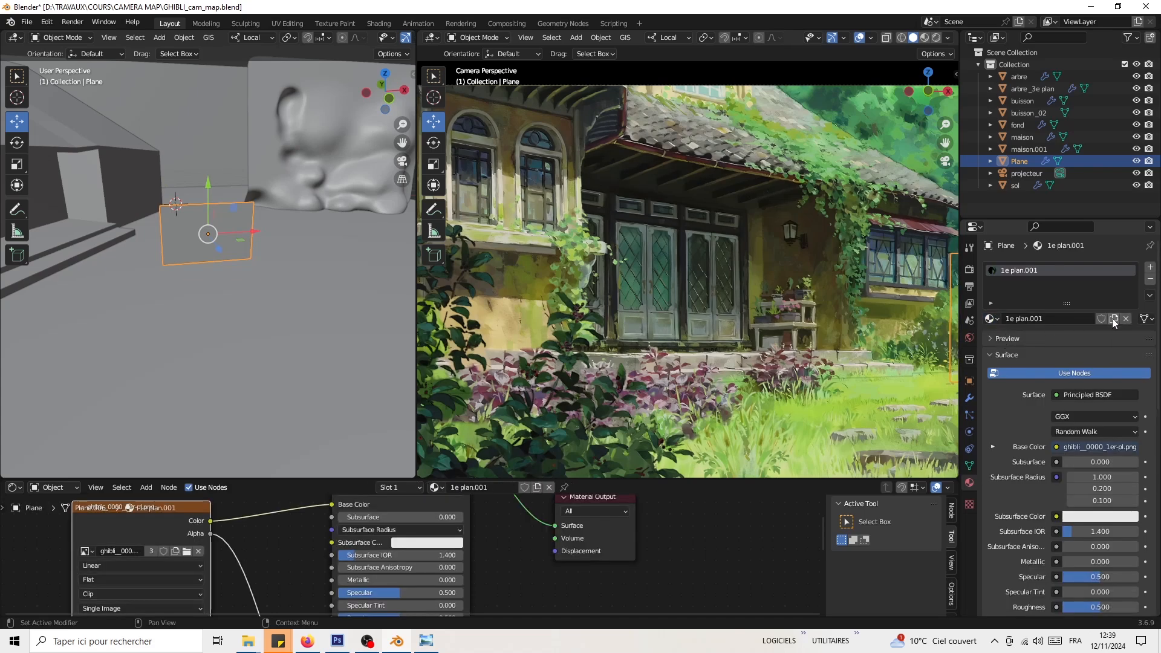
{"action": "left_click", "coordinate": [1071, 318]}
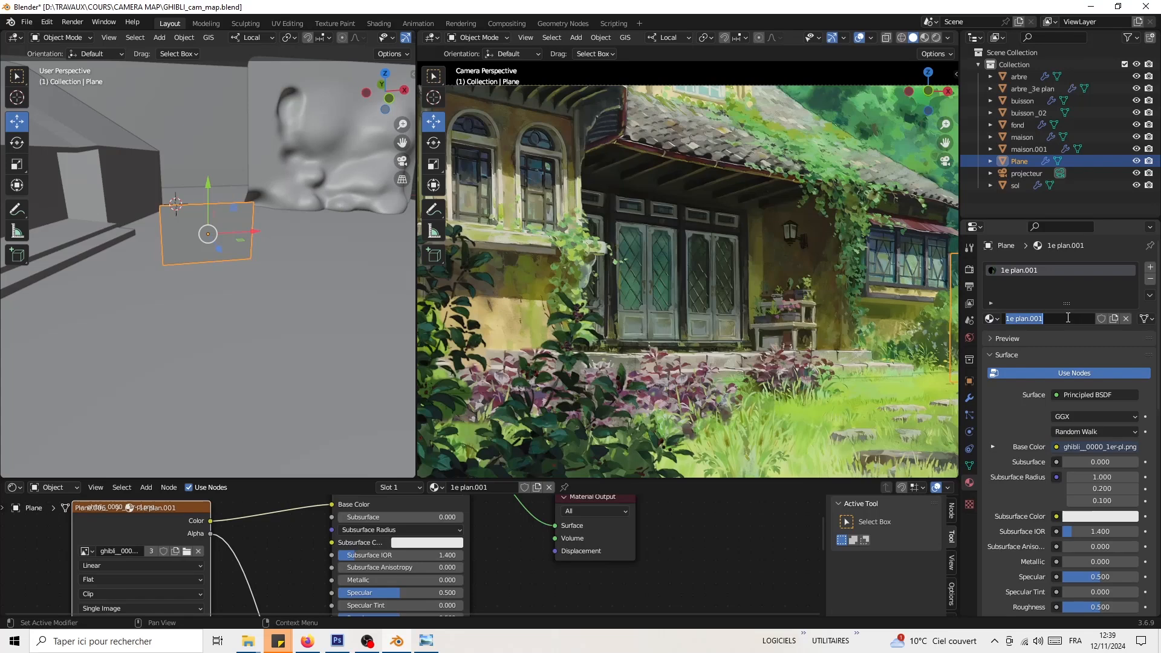
{"action": "type", "text": "chat"}
{"action": "key", "text": "Return"}
Step: Replace the chat material's texture image with ghibli__0001_chat.png from the chutier folder
{"action": "left_click_drag", "start_coordinate": [357, 480], "coordinate": [357, 254]}
{"action": "mouse_move", "coordinate": [175, 393]}
{"action": "left_mouse_down"}
{"action": "mouse_move", "coordinate": [203, 433]}
{"action": "mouse_move", "coordinate": [182, 373]}
{"action": "left_mouse_up"}
{"action": "left_click", "coordinate": [194, 423]}
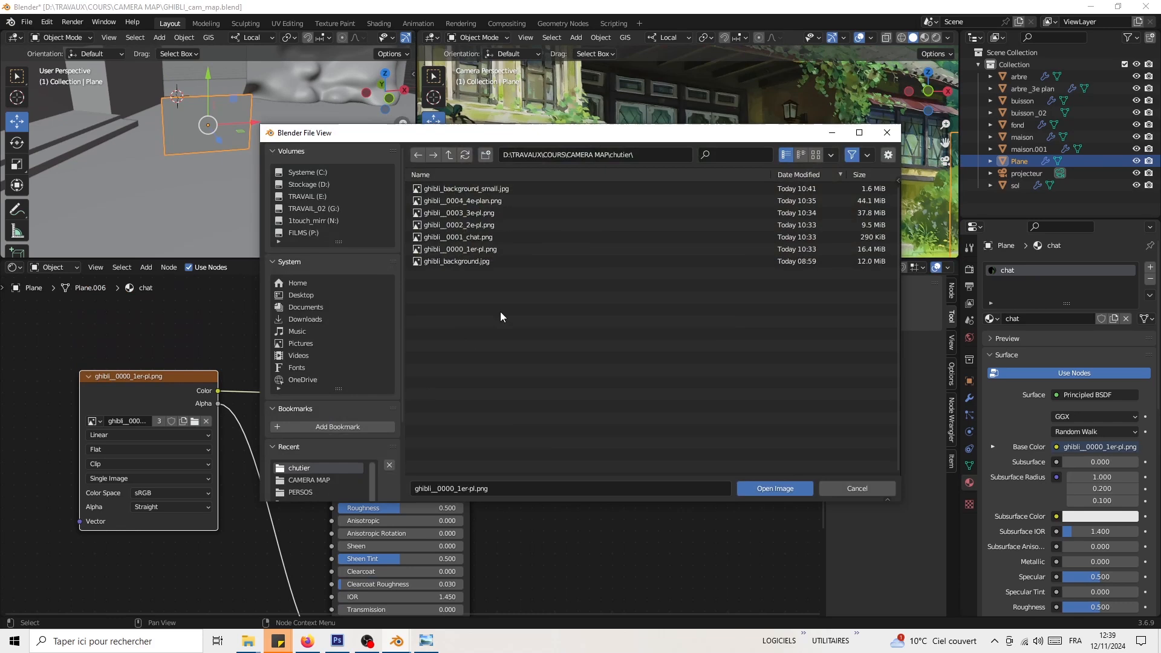
{"action": "left_click", "coordinate": [478, 237]}
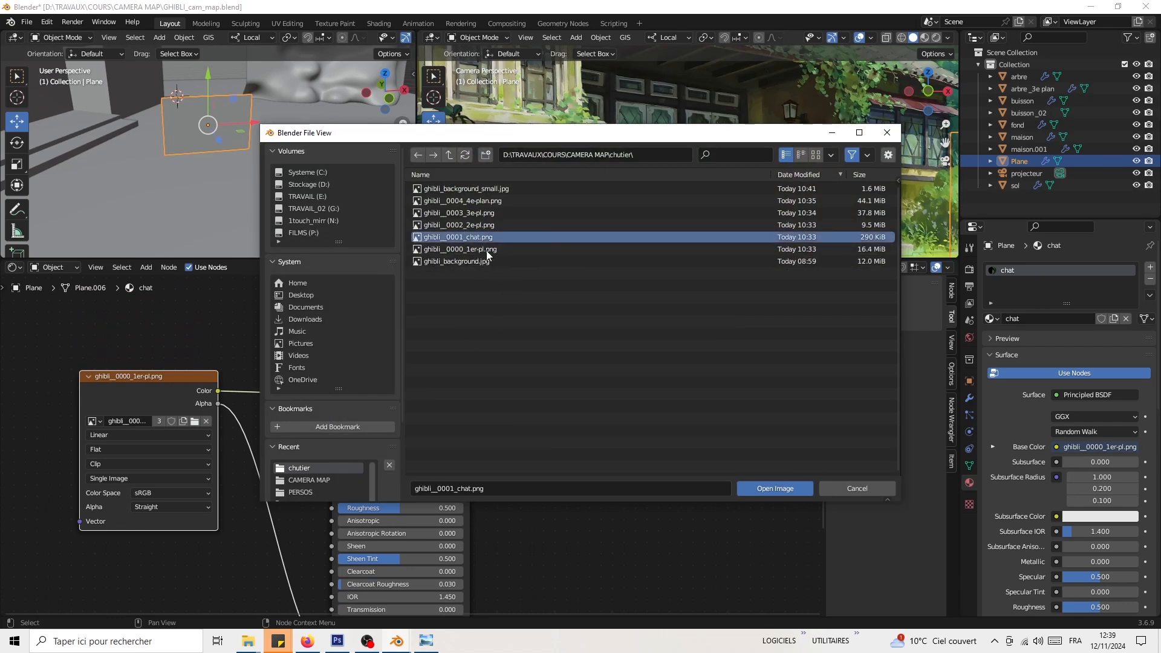
{"action": "left_click", "coordinate": [776, 489]}
Step: Move the cat plane about -0.60 m in local X and 1.24 m in local Z, plus another 2.46 m along local Z
{"action": "key", "text": "g"}
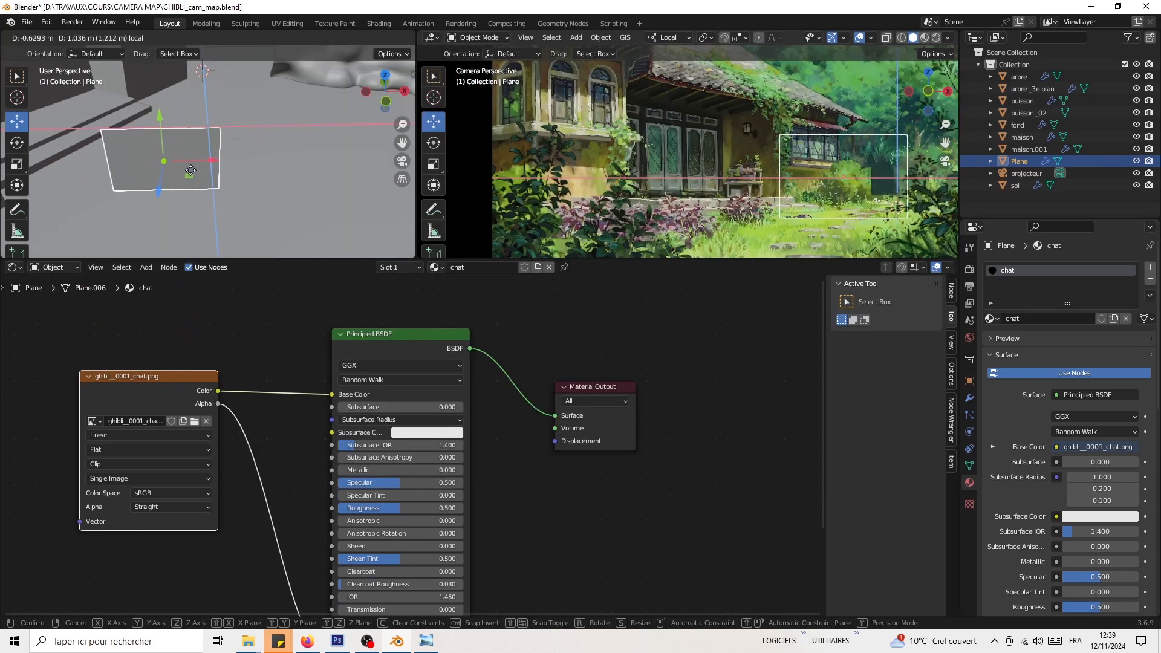
{"action": "left_click", "coordinate": [223, 207]}
{"action": "middle_click_drag", "start_coordinate": [222, 207], "coordinate": [250, 144]}
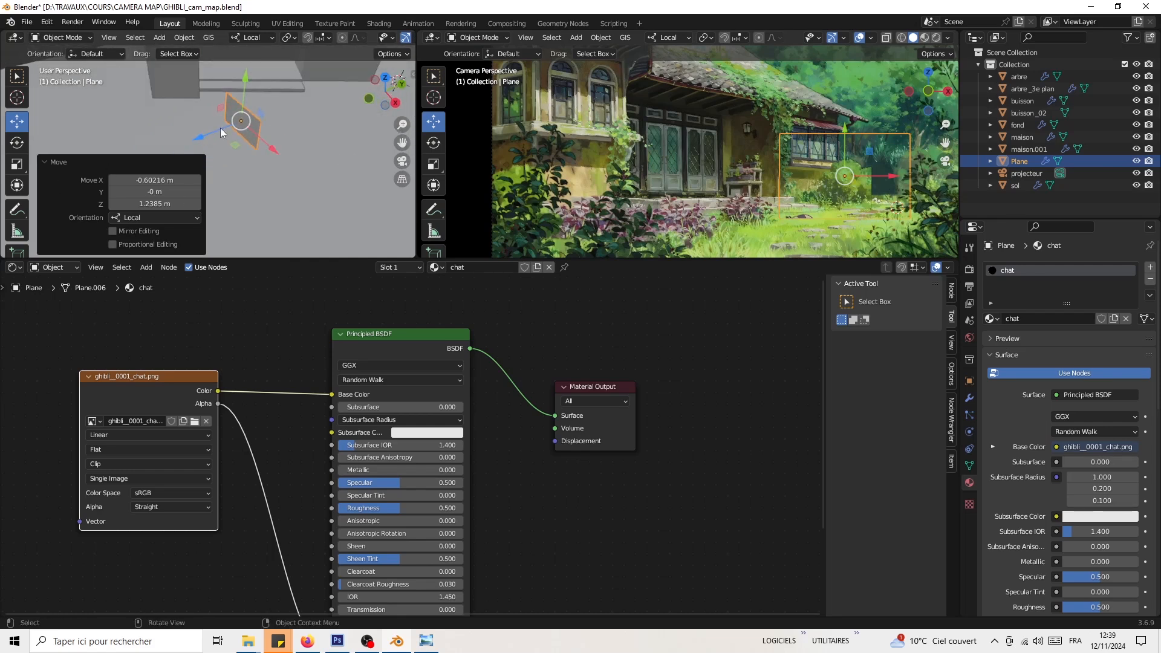
{"action": "key", "text": "g"}
{"action": "key", "text": "z"}
{"action": "left_click_drag", "start_coordinate": [144, 186], "coordinate": [144, 186]}
{"action": "scroll", "coordinate": [782, 225], "scroll_direction": "up", "scroll_amount": 3}
{"action": "middle_click_drag", "start_coordinate": [782, 225], "coordinate": [630, 75], "text": "shift"}
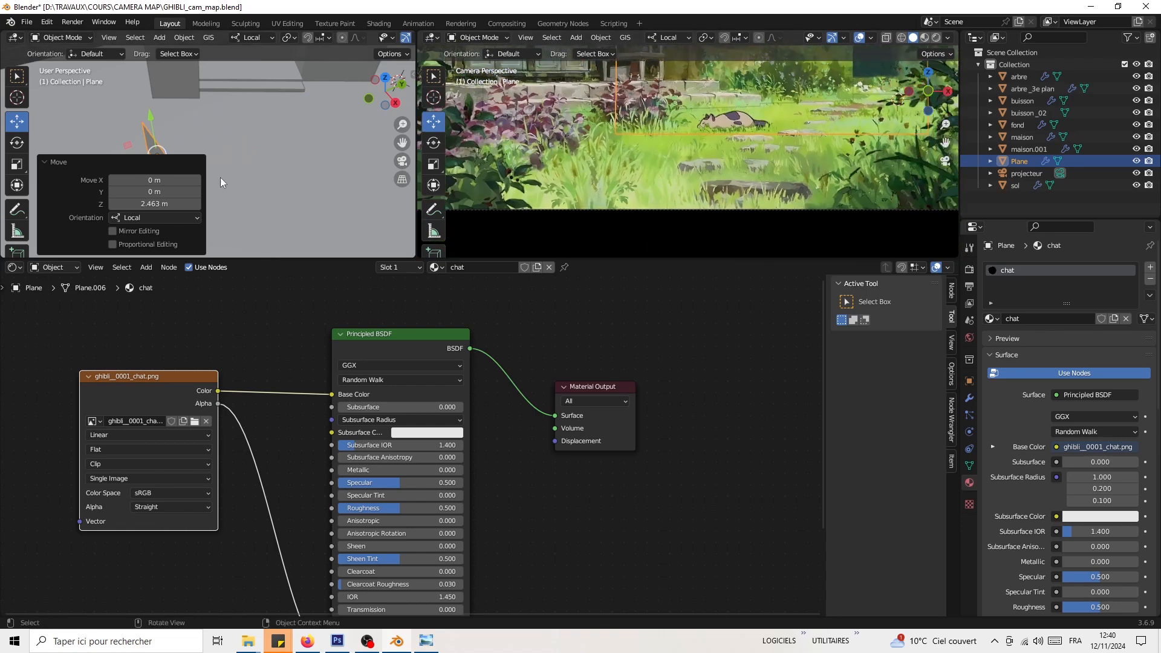
{"action": "left_click", "coordinate": [42, 162]}
Step: Scale the cat plane down to a small frame around the cat and reposition it on the ground
{"action": "scroll", "coordinate": [229, 183], "scroll_direction": "down", "scroll_amount": 5}
{"action": "middle_click_drag", "start_coordinate": [230, 183], "coordinate": [303, 161]}
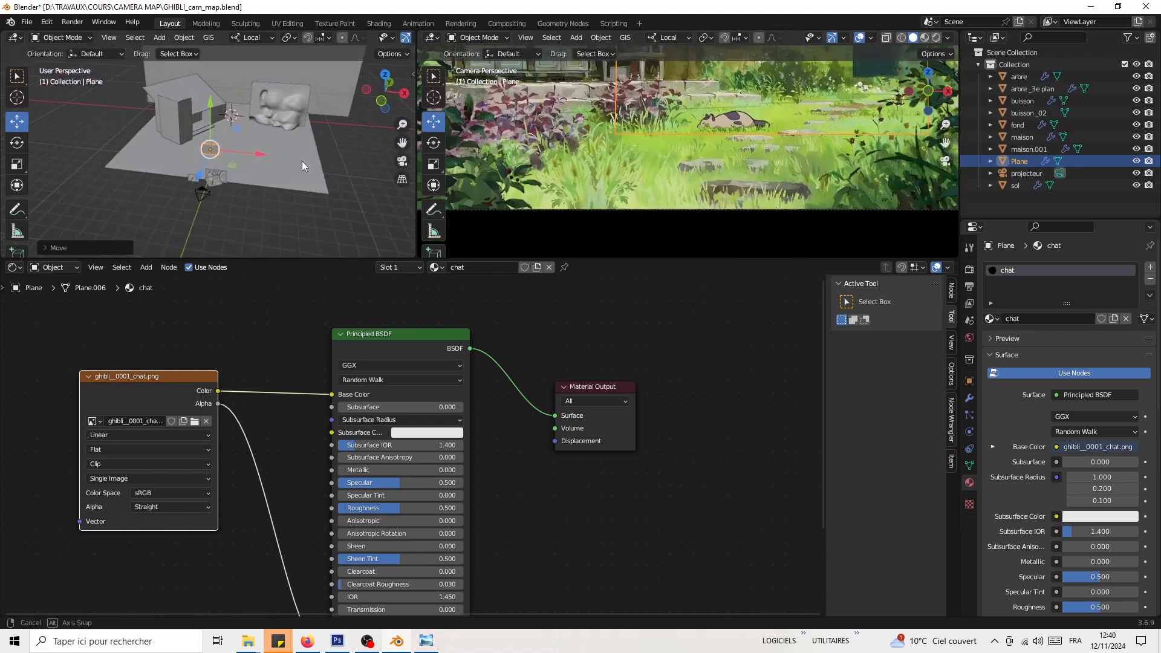
{"action": "scroll", "coordinate": [302, 160], "scroll_direction": "up", "scroll_amount": 1}
{"action": "middle_click_drag", "start_coordinate": [210, 143], "coordinate": [231, 159]}
{"action": "scroll", "coordinate": [291, 130], "scroll_direction": "up", "scroll_amount": 5}
{"action": "middle_click_drag", "start_coordinate": [291, 130], "coordinate": [296, 138]}
{"action": "middle_click_drag", "start_coordinate": [739, 128], "coordinate": [760, 173]}
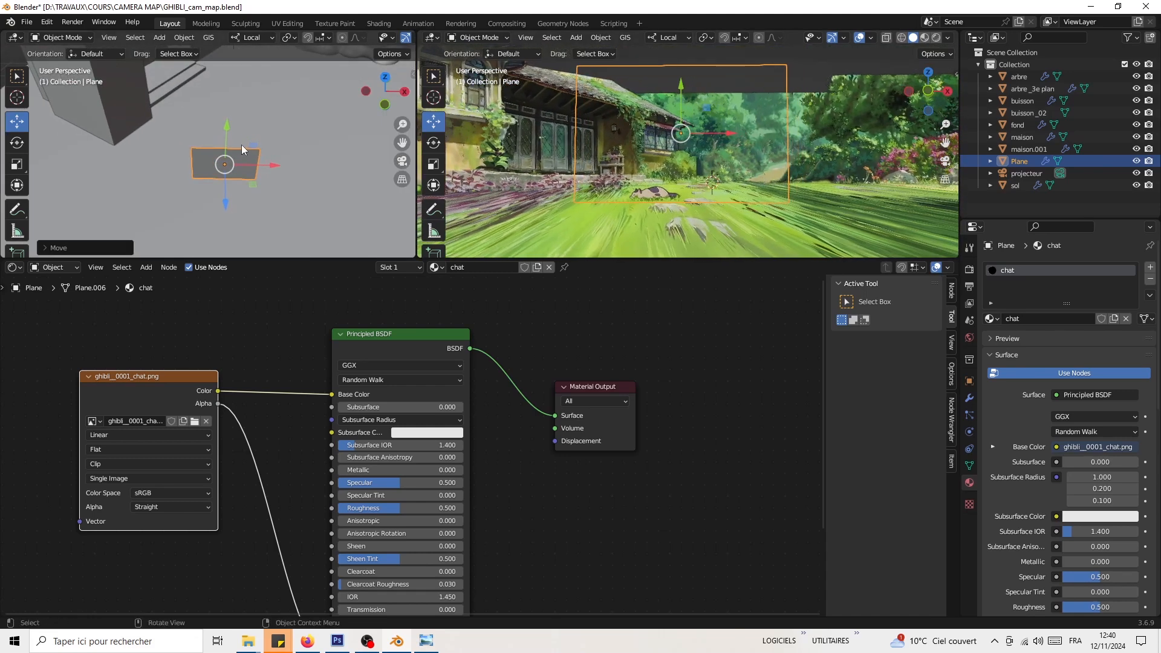
{"action": "scroll", "coordinate": [244, 145], "scroll_direction": "up", "scroll_amount": 2}
{"action": "scroll", "coordinate": [244, 145], "scroll_direction": "up", "scroll_amount": 4}
{"action": "key", "text": "s"}
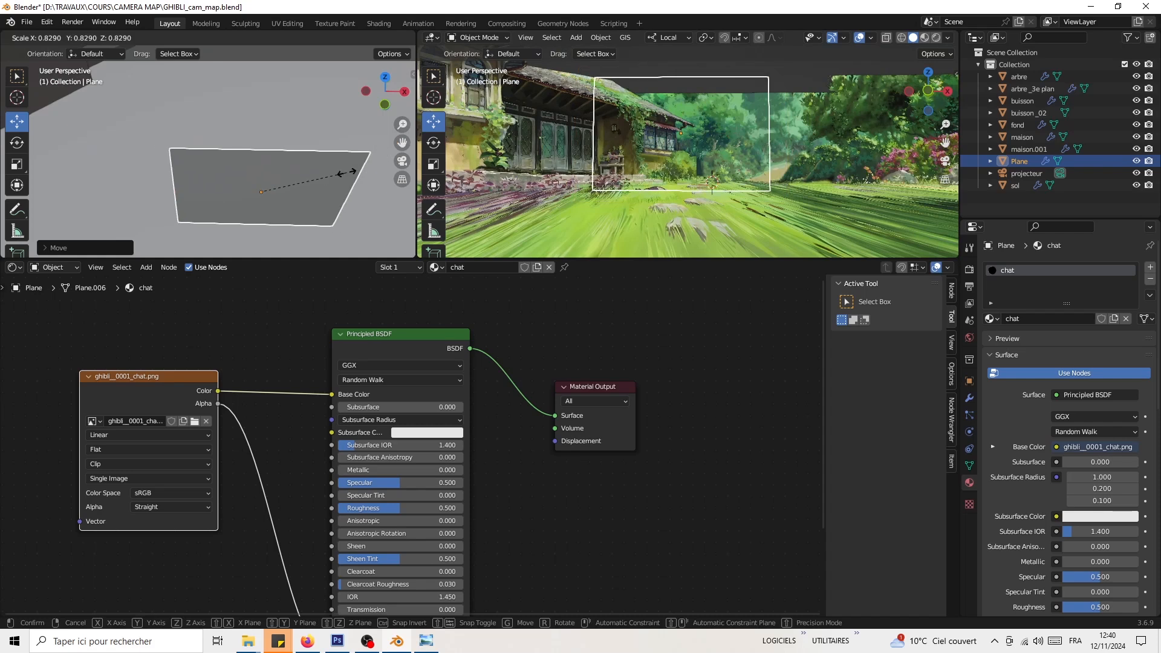
{"action": "left_click", "coordinate": [285, 187]}
{"action": "left_click_drag", "start_coordinate": [296, 173], "coordinate": [266, 198]}
{"action": "middle_click_drag", "start_coordinate": [266, 198], "coordinate": [118, 206]}
{"action": "left_click_drag", "start_coordinate": [102, 205], "coordinate": [136, 205]}
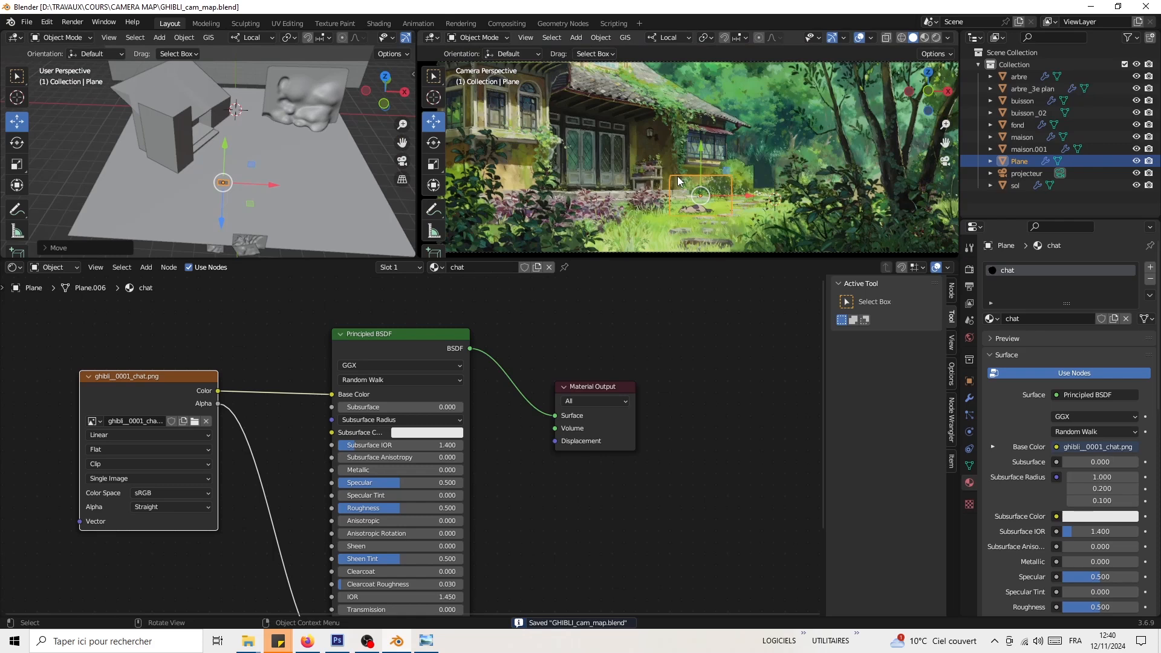
Step: Select the horizontal edge loop around the house block maison.001 and lower it along Z
{"action": "middle_click_drag", "start_coordinate": [225, 145], "coordinate": [248, 136]}
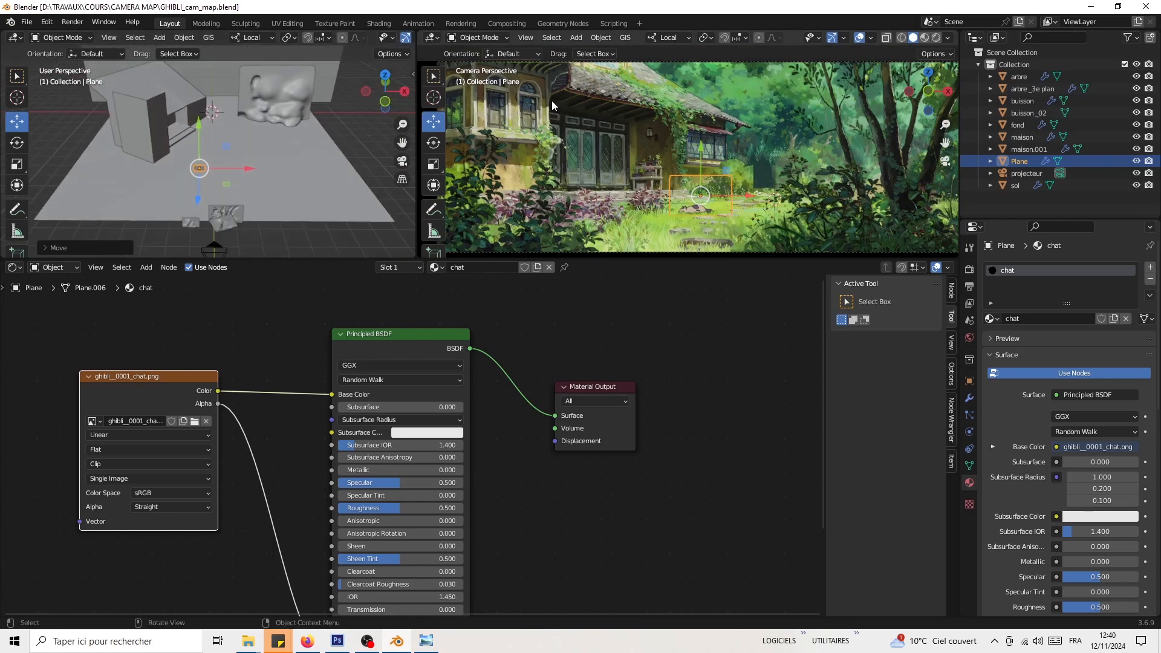
{"action": "middle_click_drag", "start_coordinate": [343, 104], "coordinate": [280, 103]}
{"action": "left_click", "coordinate": [191, 160]}
{"action": "key", "text": "Tab"}
{"action": "scroll", "coordinate": [249, 154], "scroll_direction": "up", "scroll_amount": 2}
{"action": "left_click", "coordinate": [115, 38]}
{"action": "left_click", "coordinate": [230, 179], "text": "alt"}
{"action": "left_click_drag", "start_coordinate": [257, 148], "coordinate": [257, 163]}
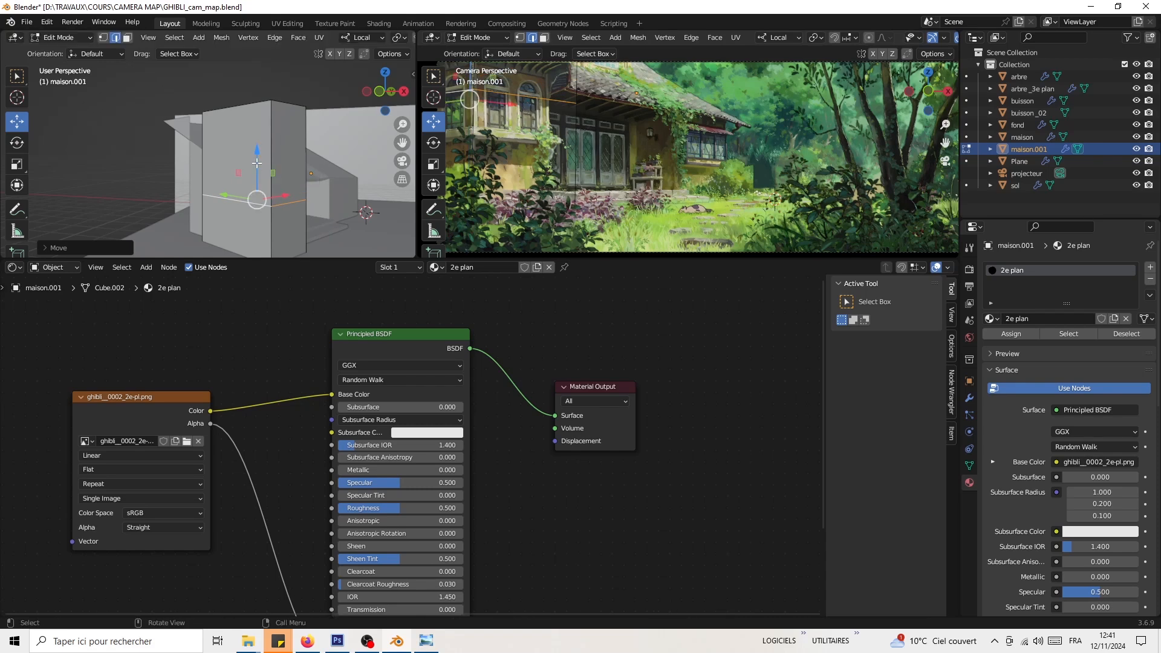
Step: Add a horizontal loop cut to maison.001 and slide it down to just above the existing edge loop
{"action": "scroll", "coordinate": [668, 69], "scroll_direction": "up", "scroll_amount": 1}
{"action": "middle_click_drag", "start_coordinate": [668, 69], "coordinate": [730, 129], "text": "shift"}
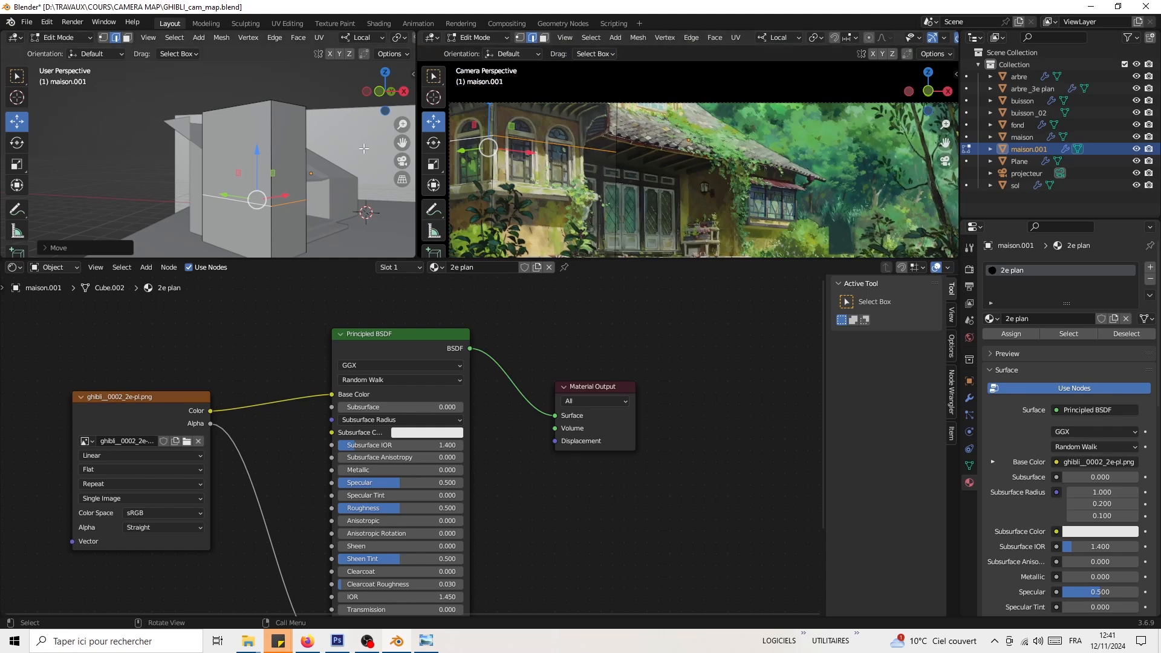
{"action": "middle_click_drag", "start_coordinate": [309, 96], "coordinate": [312, 53], "text": "shift"}
{"action": "scroll", "coordinate": [16, 188], "scroll_direction": "down", "scroll_amount": 5}
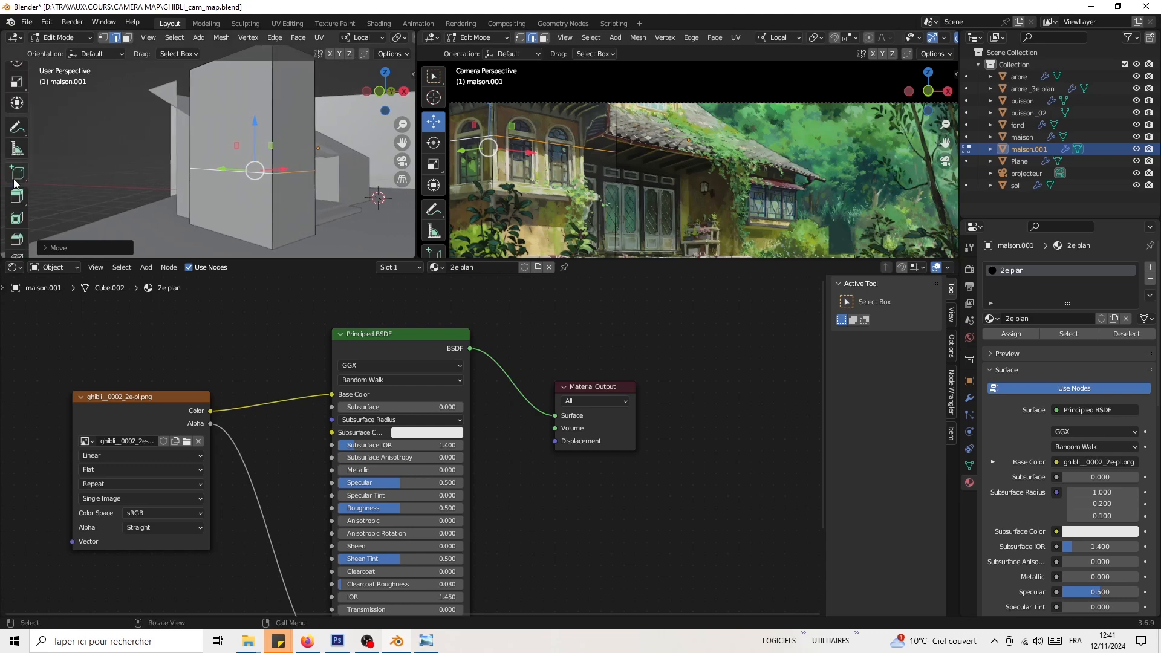
{"action": "left_click", "coordinate": [15, 202]}
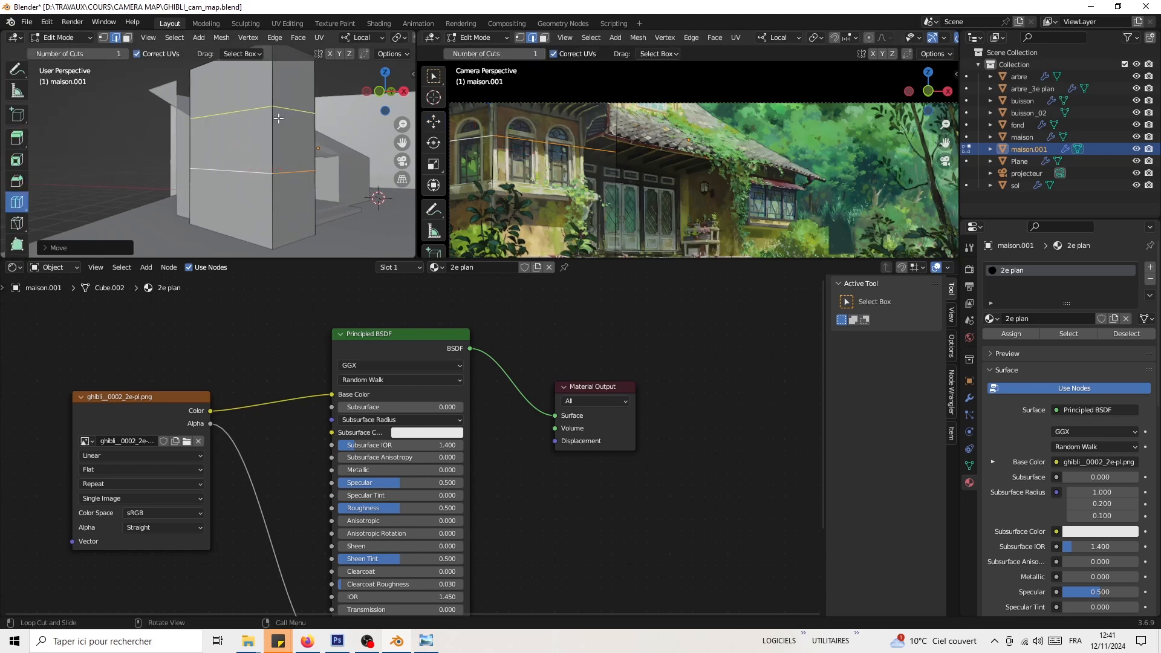
{"action": "left_click_drag", "start_coordinate": [274, 111], "coordinate": [264, 157]}
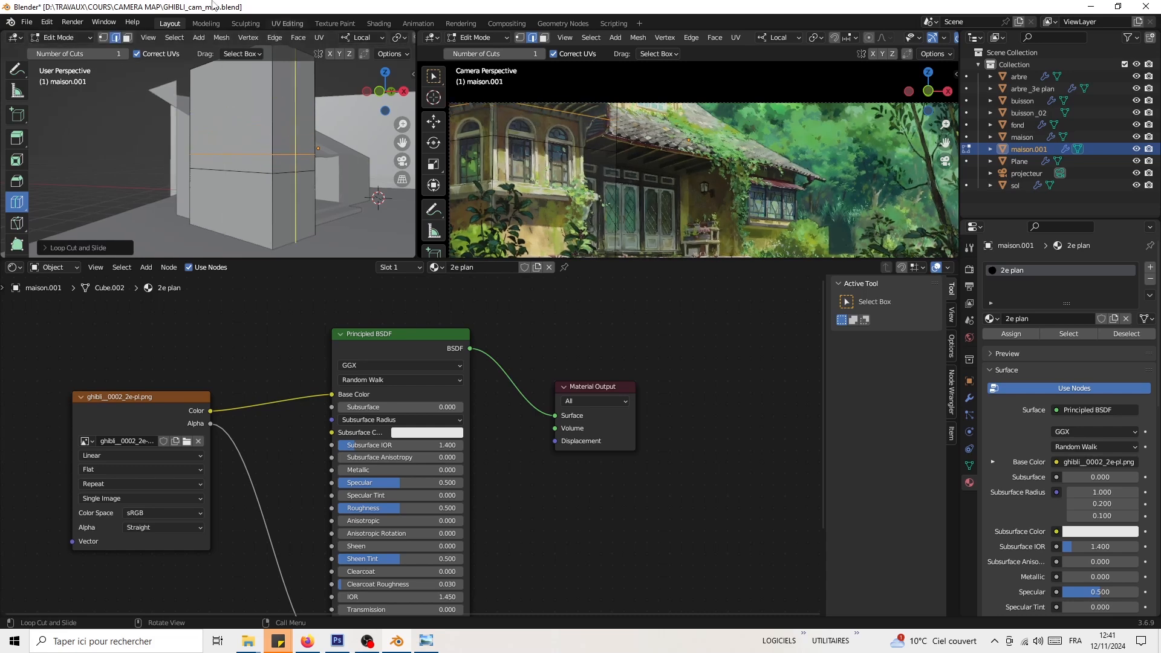
{"action": "left_click", "coordinate": [103, 37]}
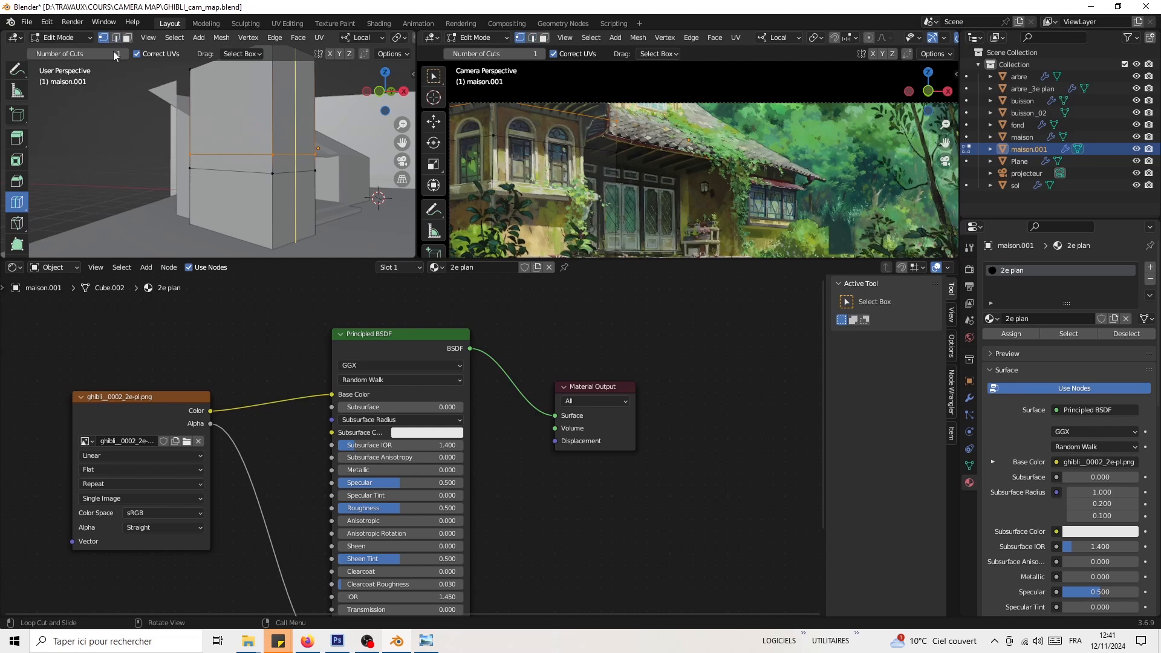
{"action": "scroll", "coordinate": [341, 163], "scroll_direction": "down", "scroll_amount": 1}
{"action": "scroll", "coordinate": [17, 151], "scroll_direction": "up", "scroll_amount": 4}
{"action": "left_click", "coordinate": [17, 121]}
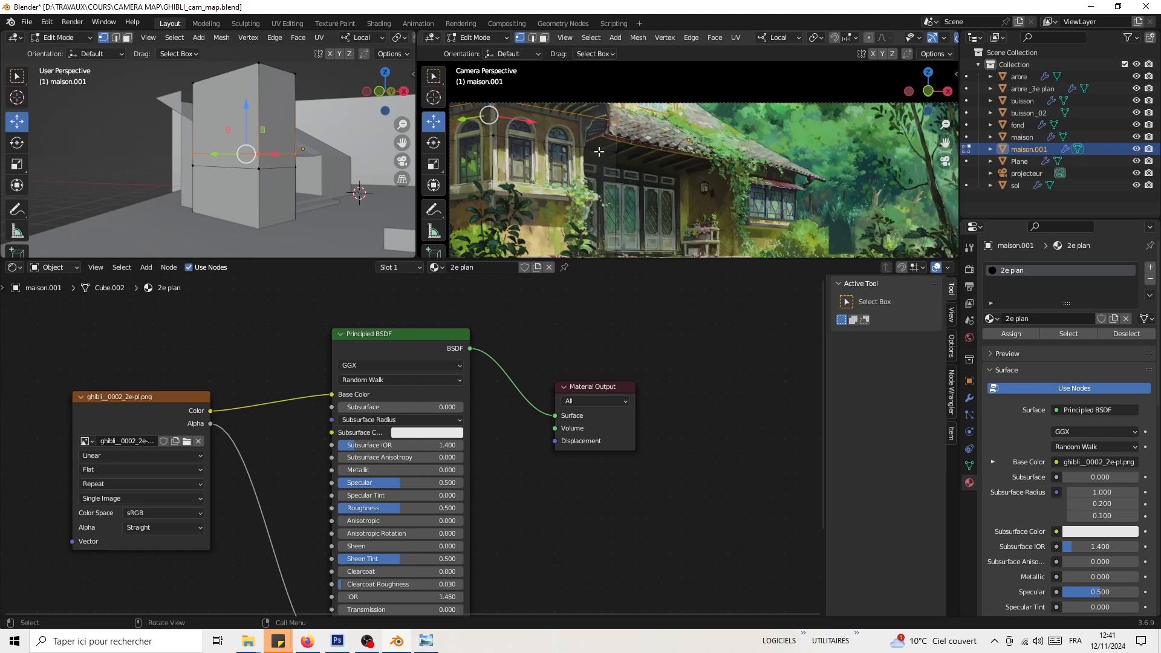
{"action": "middle_click_drag", "start_coordinate": [639, 163], "coordinate": [622, 162], "text": "shift"}
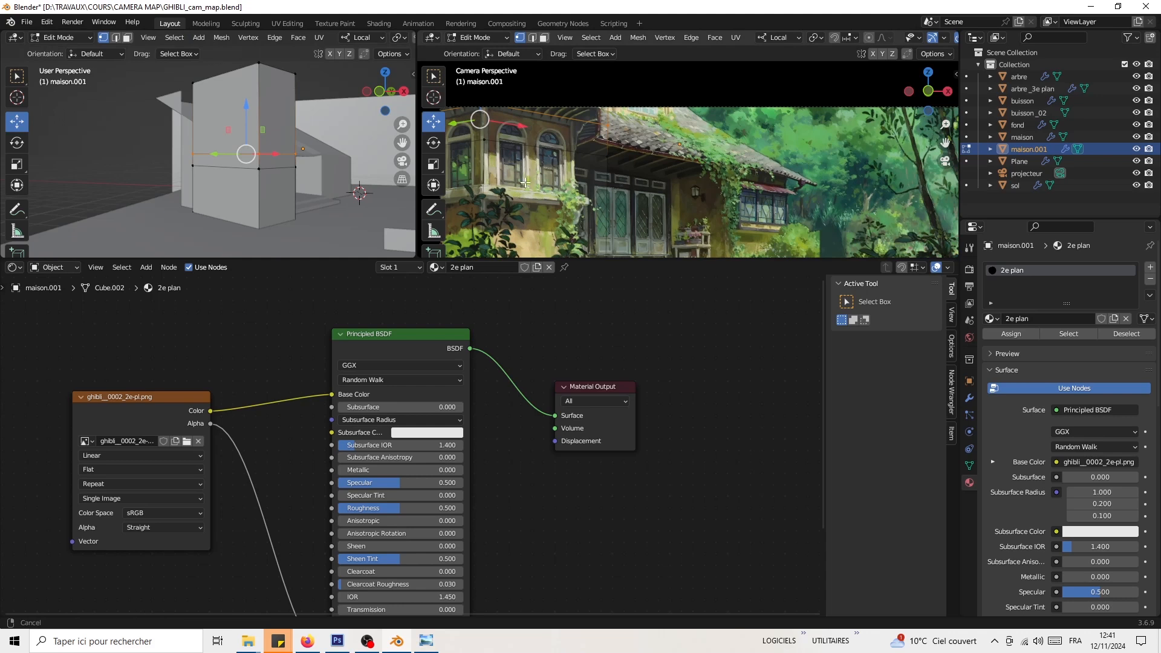
{"action": "middle_click_drag", "start_coordinate": [522, 183], "coordinate": [542, 160], "text": "shift"}
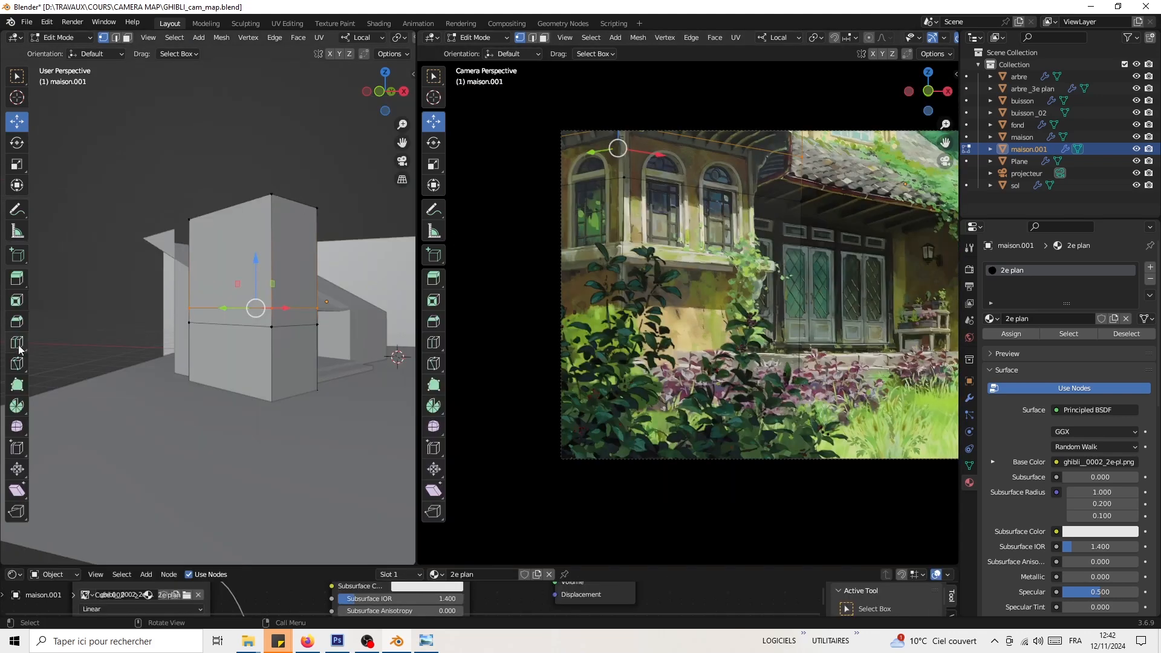
Step: Add two closely spaced loop cuts on the lower part of maison.001 to outline the ledge beneath the windows
{"action": "left_click", "coordinate": [18, 347]}
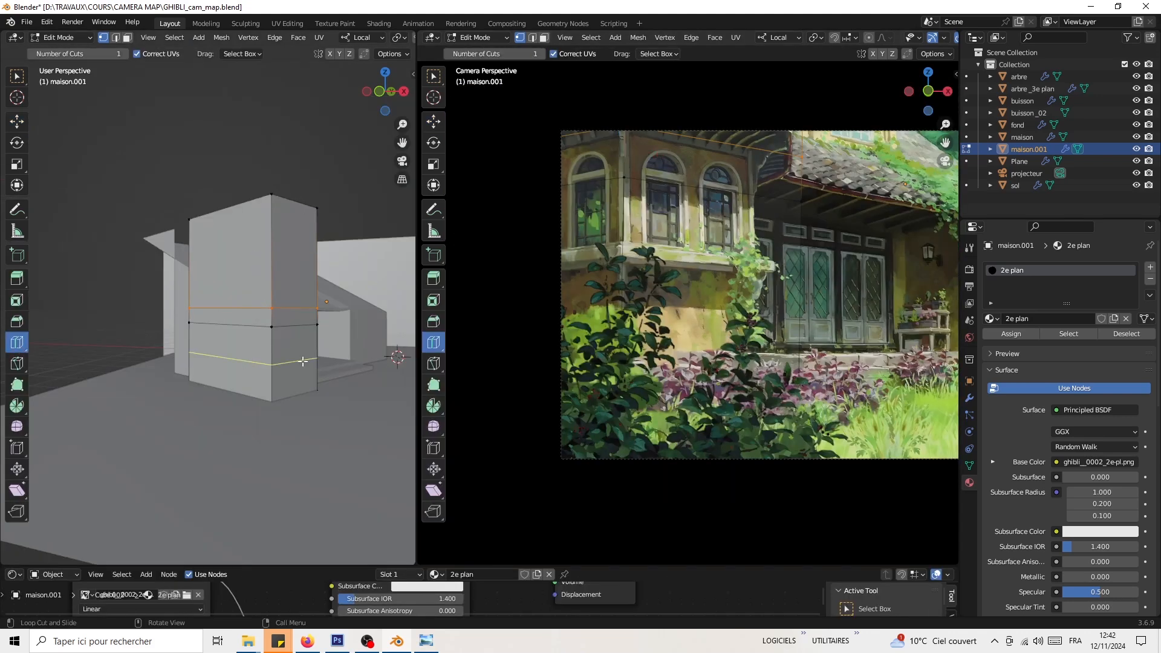
{"action": "mouse_move", "coordinate": [294, 358]}
{"action": "left_mouse_down"}
{"action": "mouse_move", "coordinate": [301, 344]}
{"action": "mouse_move", "coordinate": [275, 350]}
{"action": "left_mouse_up"}
{"action": "key", "text": "3"}
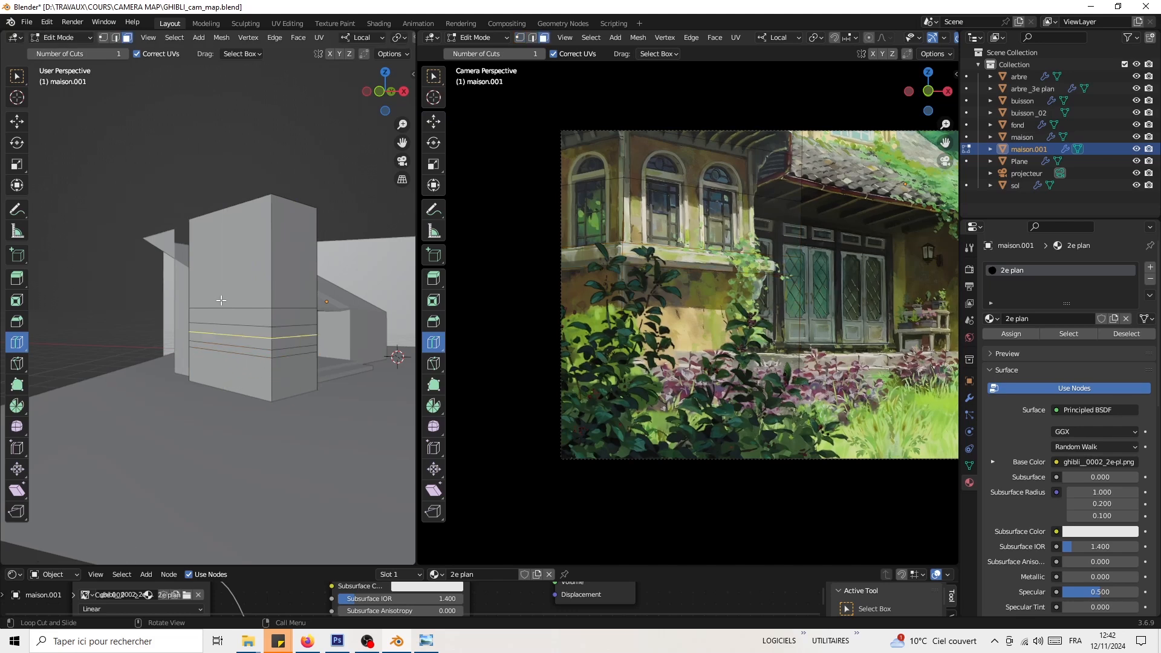
Step: Select the ledge band's two adjacent outer faces on maison.001 and pull them outward, about 0.04 m along local X
{"action": "left_click", "coordinate": [18, 120]}
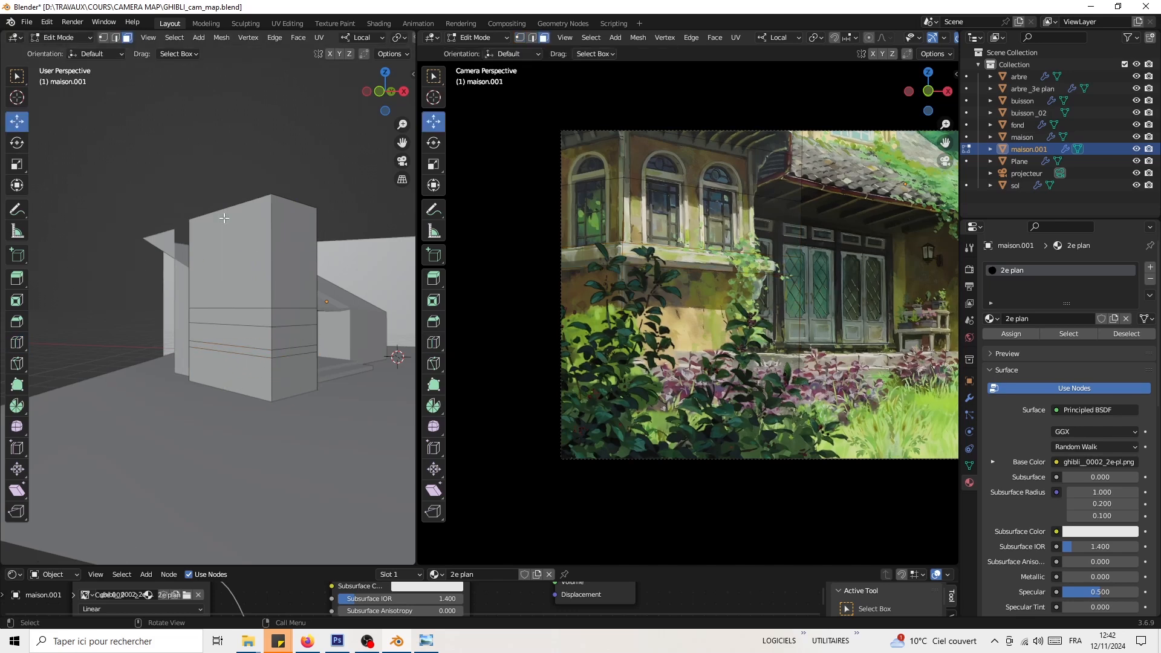
{"action": "left_click", "coordinate": [294, 335]}
{"action": "left_click", "coordinate": [295, 353]}
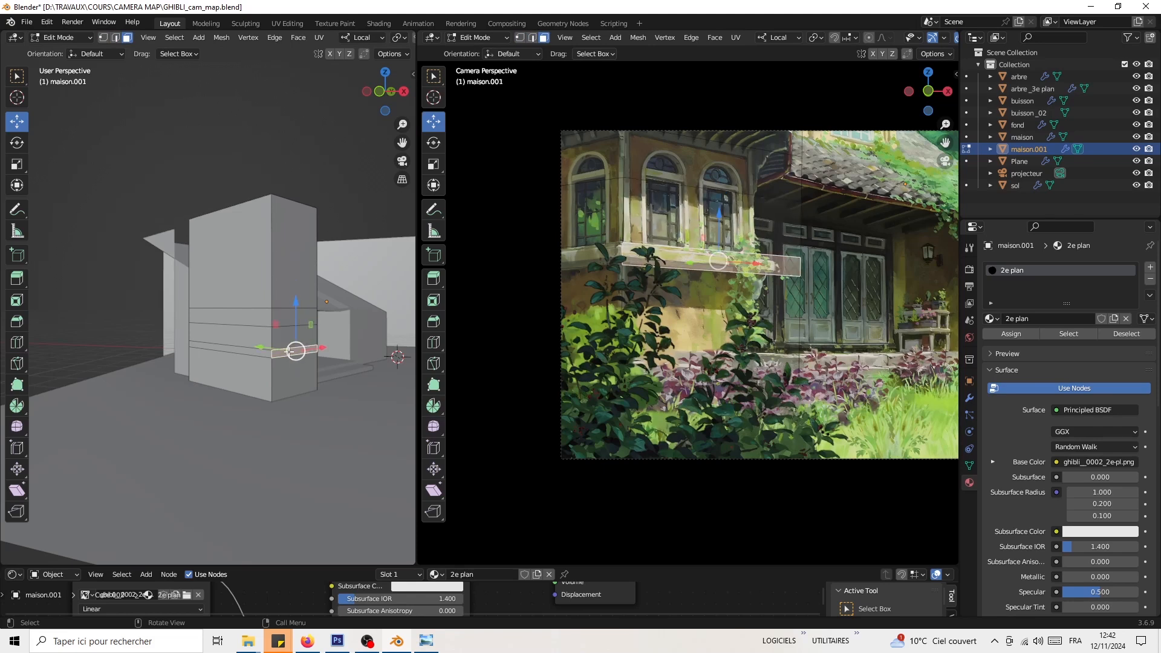
{"action": "left_click", "coordinate": [267, 352], "text": "shift"}
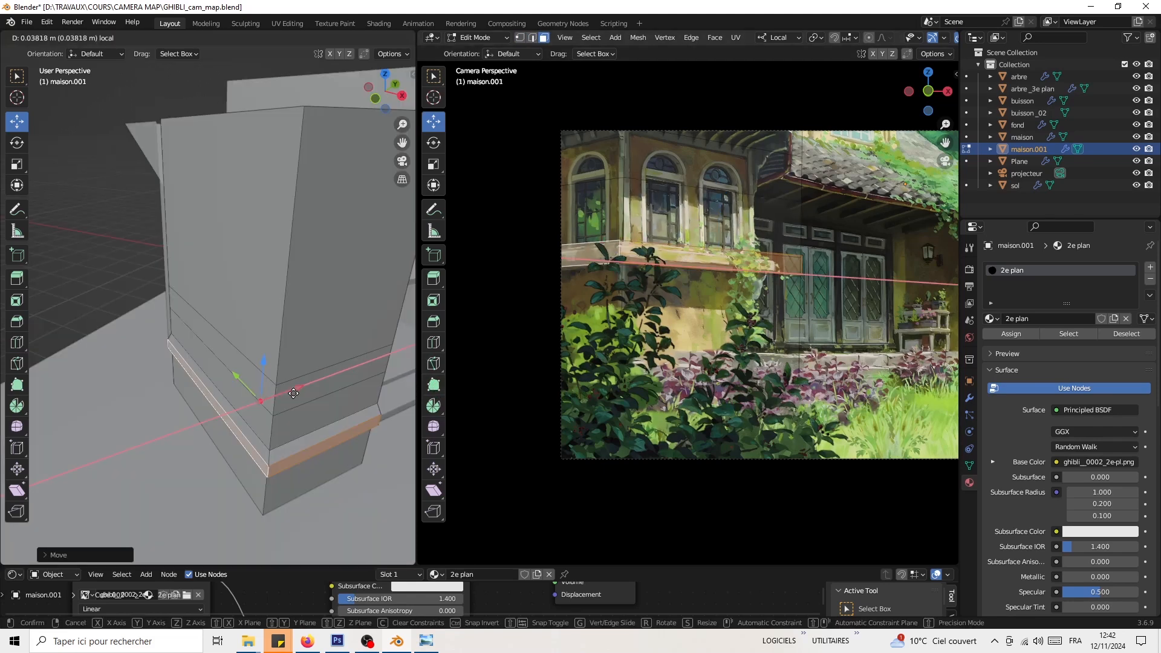
{"action": "left_click_drag", "start_coordinate": [290, 394], "coordinate": [293, 394]}
{"action": "middle_click_drag", "start_coordinate": [293, 394], "coordinate": [238, 342]}
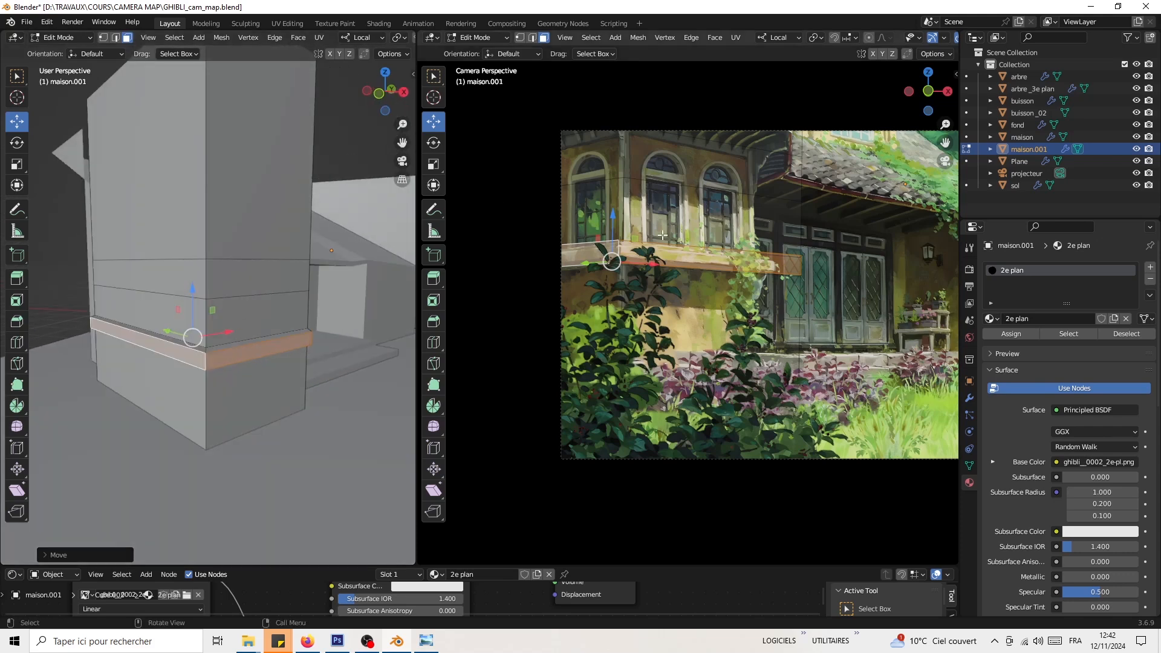
Step: Delete the small side face closing the end of the projecting ledge on maison.001
{"action": "left_click", "coordinate": [308, 382]}
{"action": "middle_click_drag", "start_coordinate": [302, 380], "coordinate": [188, 387]}
{"action": "scroll", "coordinate": [151, 381], "scroll_direction": "up", "scroll_amount": 2}
{"action": "left_click", "coordinate": [137, 391]}
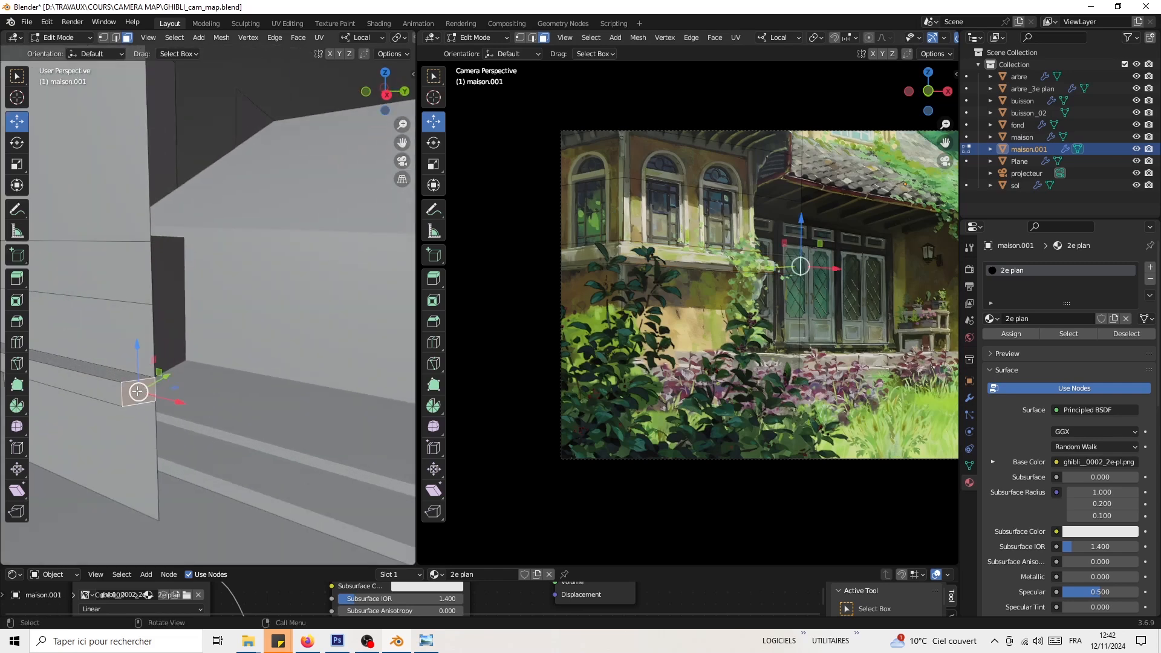
{"action": "key", "text": "x"}
{"action": "left_click", "coordinate": [110, 384]}
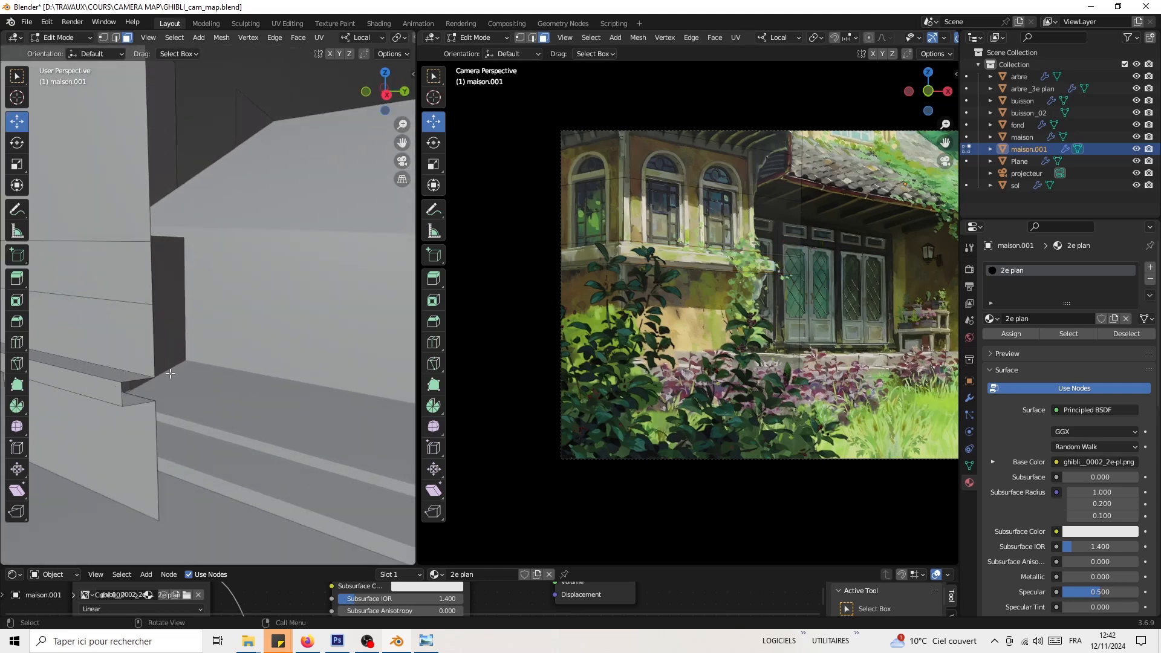
Step: Switch to vertex selection and move the corner vertex on the wall's free side edge inward along X
{"action": "middle_click_drag", "start_coordinate": [200, 371], "coordinate": [228, 310]}
{"action": "left_click", "coordinate": [103, 37]}
{"action": "middle_click_drag", "start_coordinate": [290, 248], "coordinate": [309, 254]}
{"action": "left_click", "coordinate": [799, 201]}
{"action": "left_click_drag", "start_coordinate": [828, 207], "coordinate": [781, 195]}
Step: Reposition two more vertices along maison.001's free side edge on X, pulling the lower one in and the upper one slightly out
{"action": "scroll", "coordinate": [353, 254], "scroll_direction": "down", "scroll_amount": 5}
{"action": "middle_click_drag", "start_coordinate": [353, 254], "coordinate": [330, 259]}
{"action": "scroll", "coordinate": [223, 358], "scroll_direction": "up", "scroll_amount": 5}
{"action": "middle_click_drag", "start_coordinate": [236, 381], "coordinate": [228, 331], "text": "shift"}
{"action": "left_click", "coordinate": [248, 376]}
{"action": "left_click_drag", "start_coordinate": [269, 373], "coordinate": [216, 353]}
{"action": "left_click", "coordinate": [248, 245]}
{"action": "left_click_drag", "start_coordinate": [270, 242], "coordinate": [282, 245]}
Step: Select the three top vertices of maison.001 and lower them along Z to just above the upper horizontal edge loop
{"action": "scroll", "coordinate": [158, 216], "scroll_direction": "down", "scroll_amount": 5}
{"action": "middle_click_drag", "start_coordinate": [159, 216], "coordinate": [181, 254]}
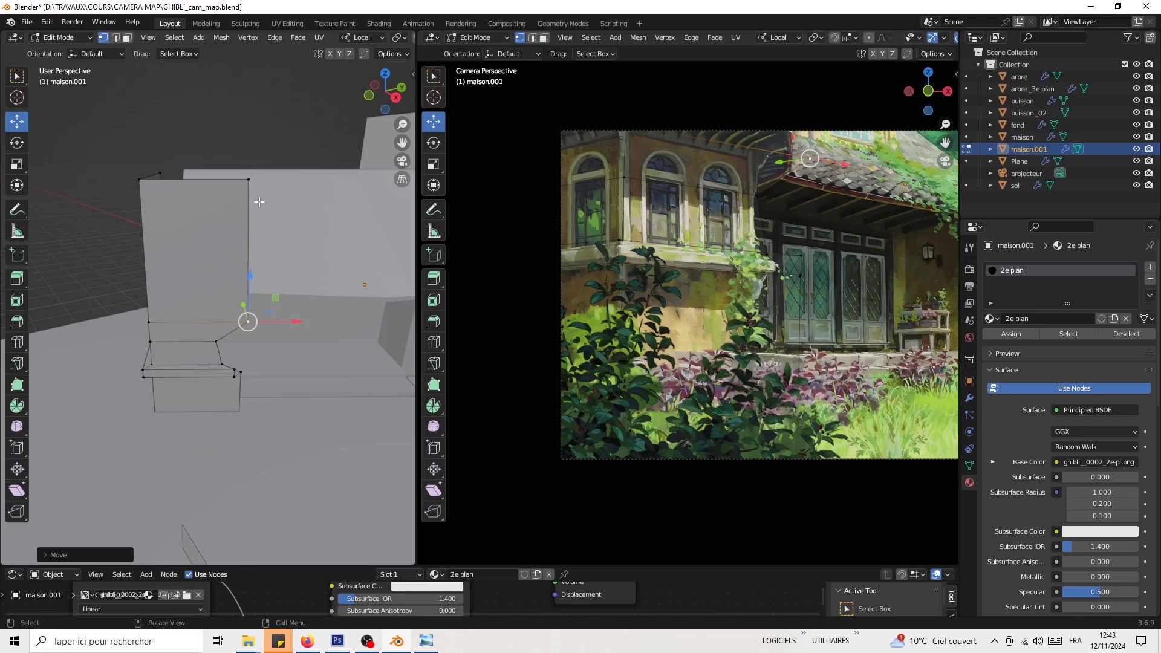
{"action": "left_click", "coordinate": [248, 180]}
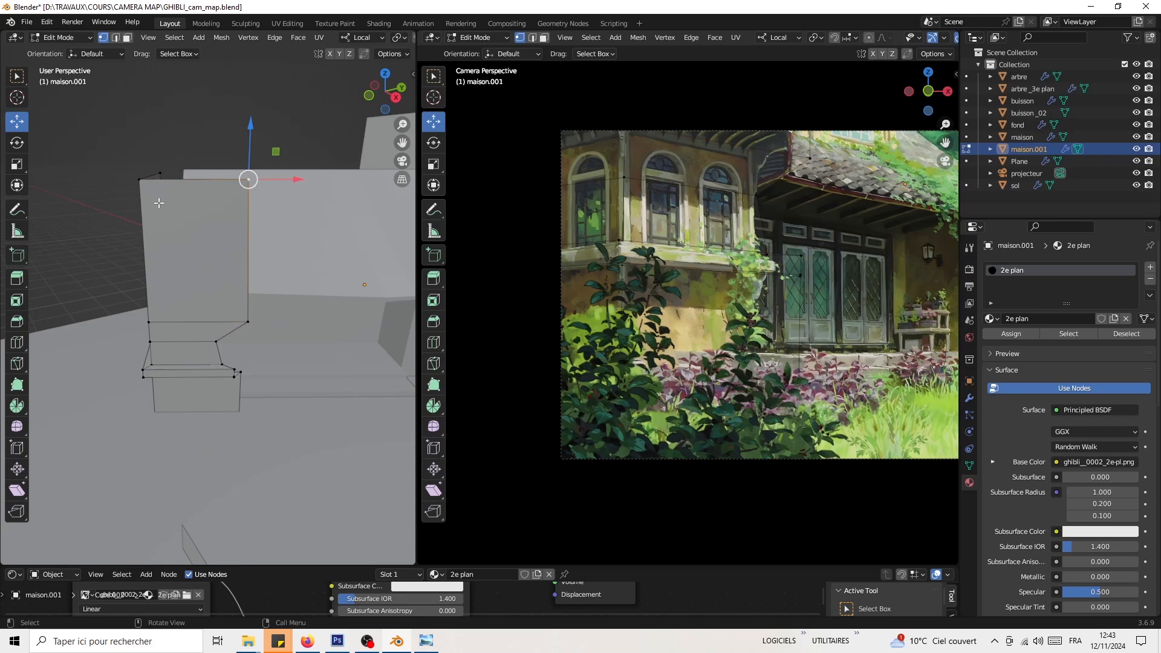
{"action": "left_click", "coordinate": [141, 181], "text": "shift"}
{"action": "left_click", "coordinate": [160, 174], "text": "shift"}
{"action": "left_click_drag", "start_coordinate": [181, 146], "coordinate": [188, 262]}
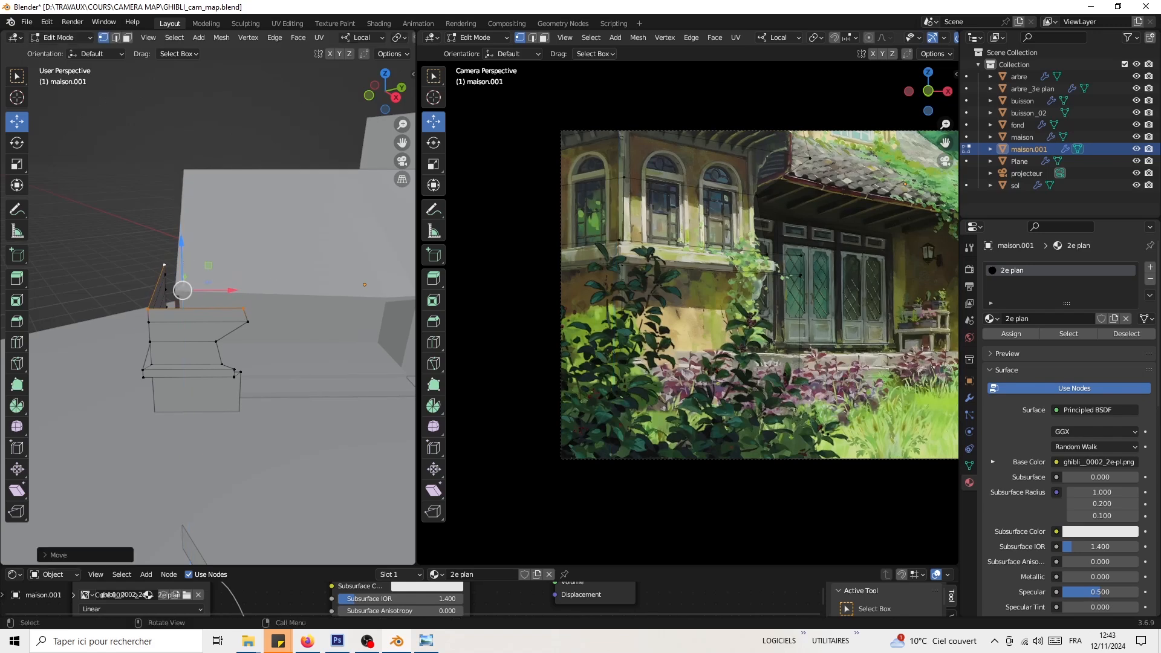
Step: Scale the three top vertices of maison.001 by about 1.45 to flare out a roof overhang, and nudge them down along Z
{"action": "key", "text": "s"}
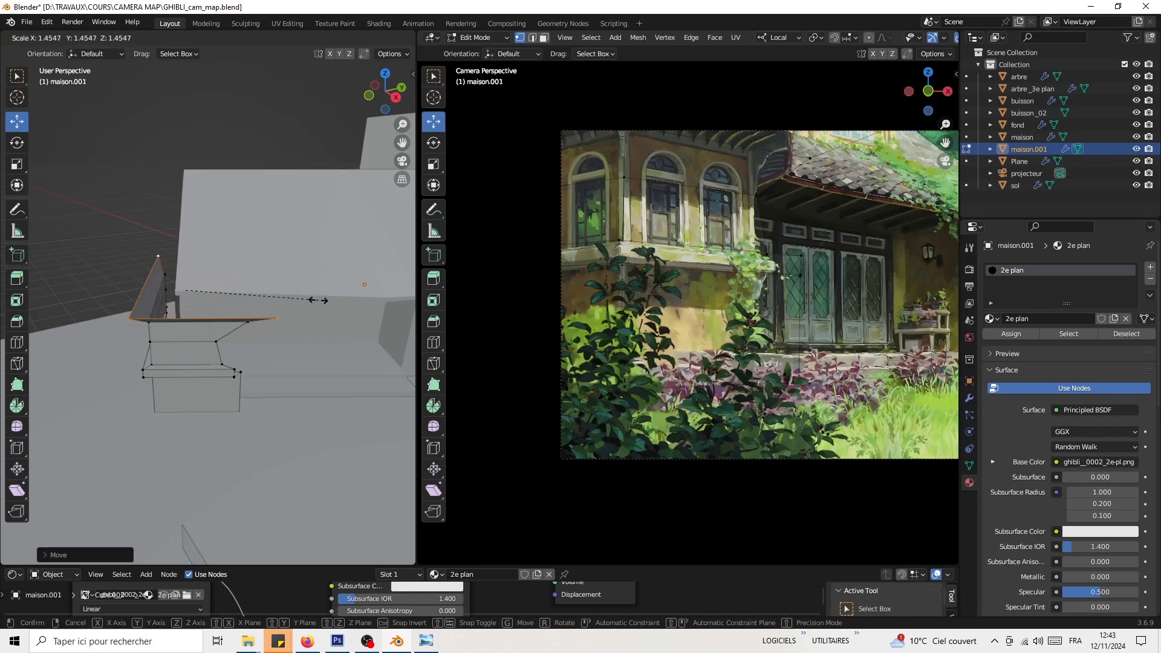
{"action": "left_click", "coordinate": [313, 300]}
{"action": "middle_click_drag", "start_coordinate": [313, 300], "coordinate": [159, 227]}
{"action": "left_click_drag", "start_coordinate": [186, 240], "coordinate": [188, 248]}
{"action": "middle_click_drag", "start_coordinate": [751, 259], "coordinate": [719, 216]}
{"action": "scroll", "coordinate": [646, 286], "scroll_direction": "up", "scroll_amount": 4}
{"action": "scroll", "coordinate": [709, 302], "scroll_direction": "down", "scroll_amount": 4}
{"action": "key", "text": "KP_0"}
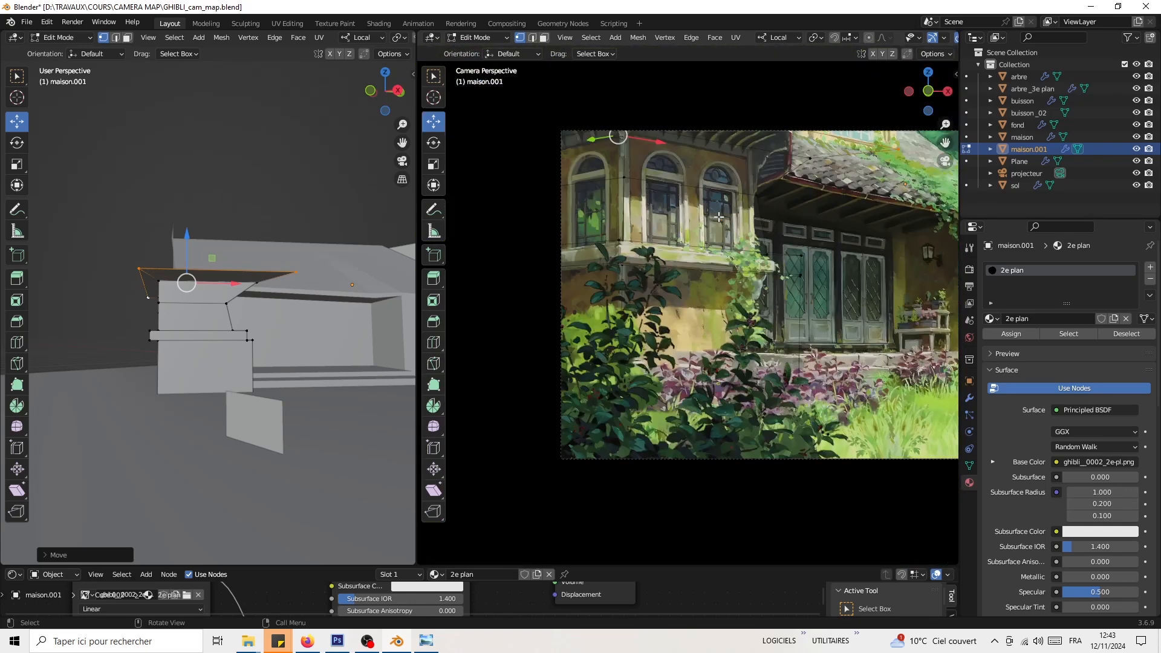
{"action": "key", "text": "Home"}
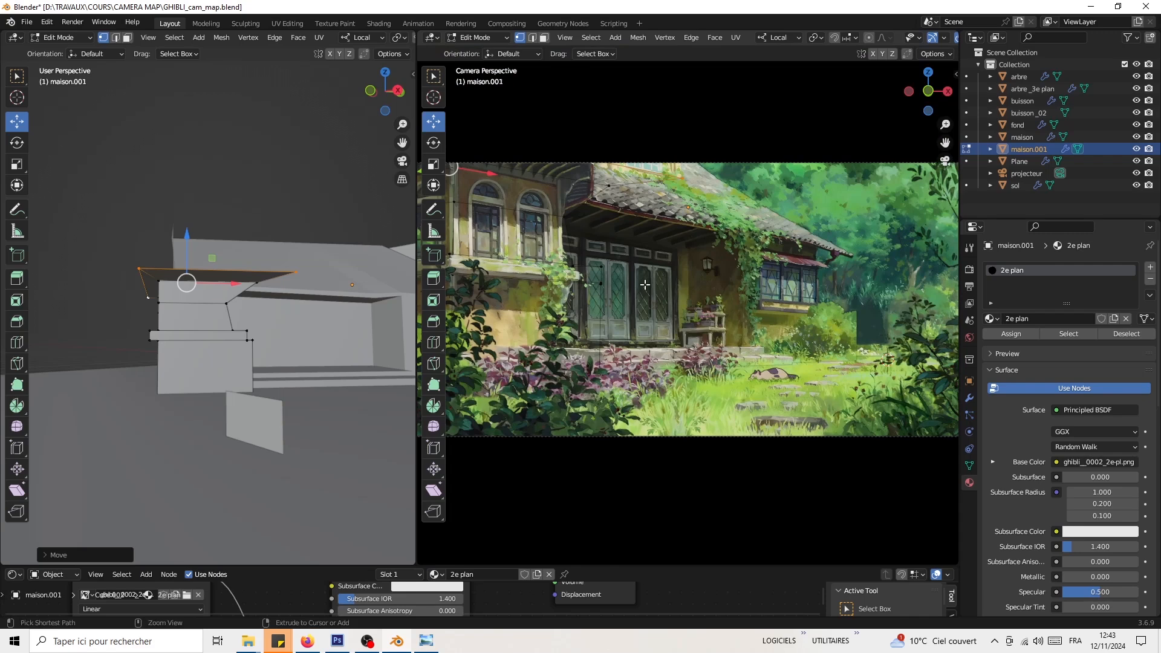
Step: Save the file, leave Edit Mode on maison.001 and widen the camera viewport
{"action": "key", "text": "ctrl+s"}
{"action": "key", "text": "Tab"}
{"action": "left_click_drag", "start_coordinate": [416, 301], "coordinate": [252, 300]}
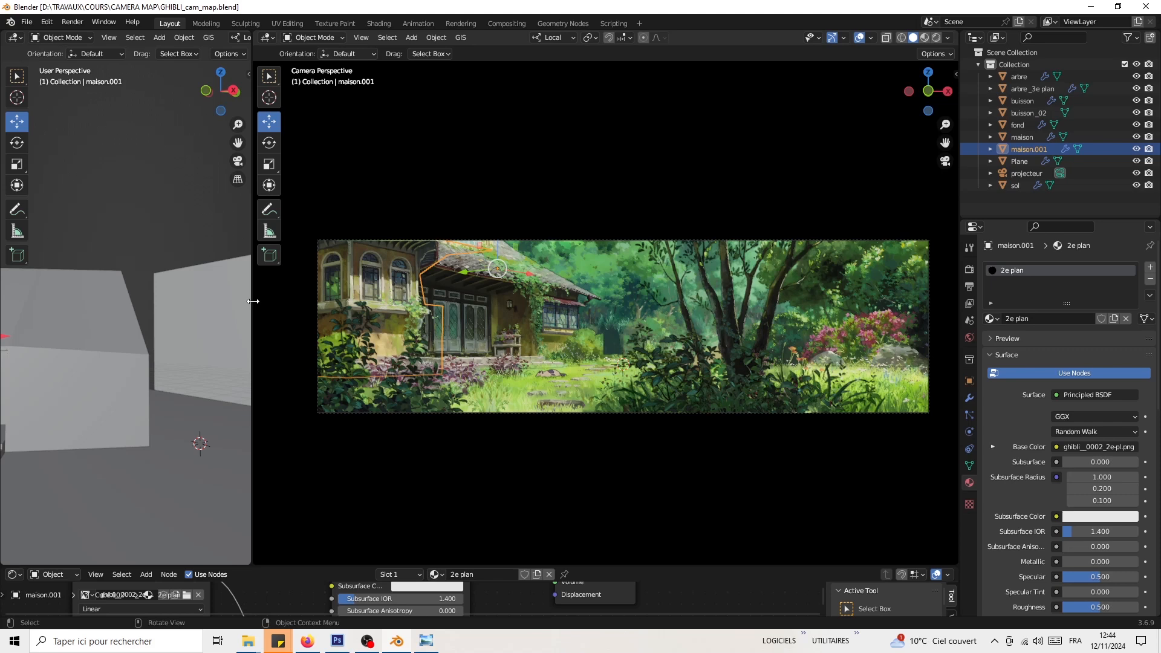
Step: Examine the ground plane's mesh grid and the projected textures on the scene from outside the camera view
{"action": "middle_click_drag", "start_coordinate": [145, 230], "coordinate": [157, 355]}
{"action": "left_click", "coordinate": [157, 357]}
{"action": "key", "text": "Tab"}
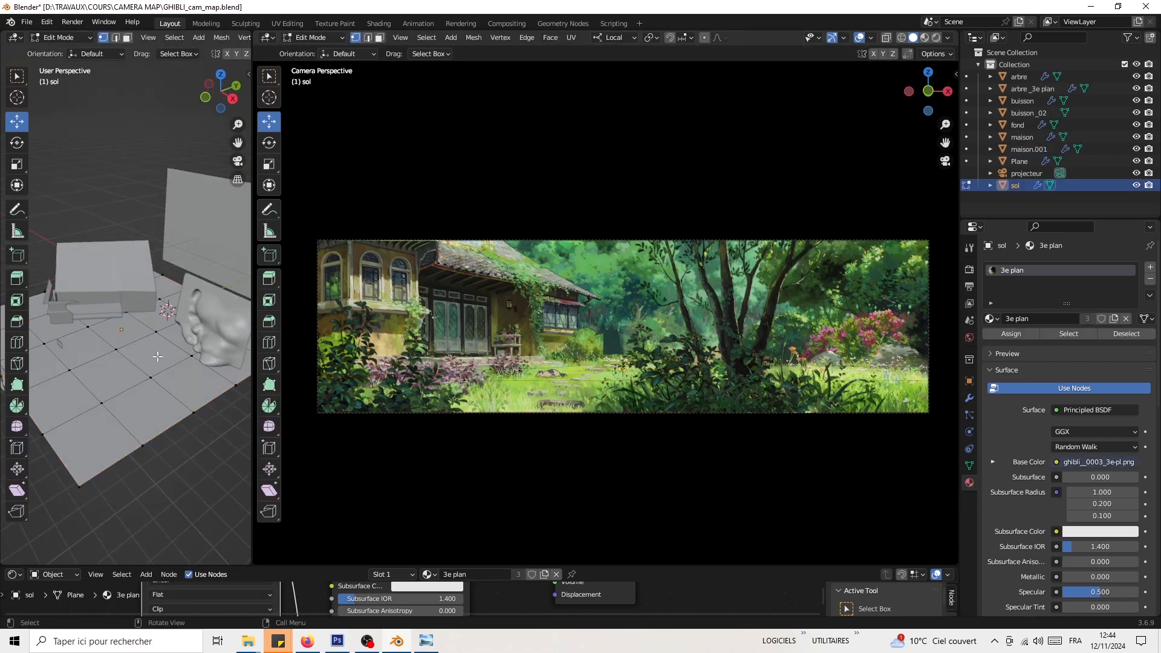
{"action": "key", "text": "Tab"}
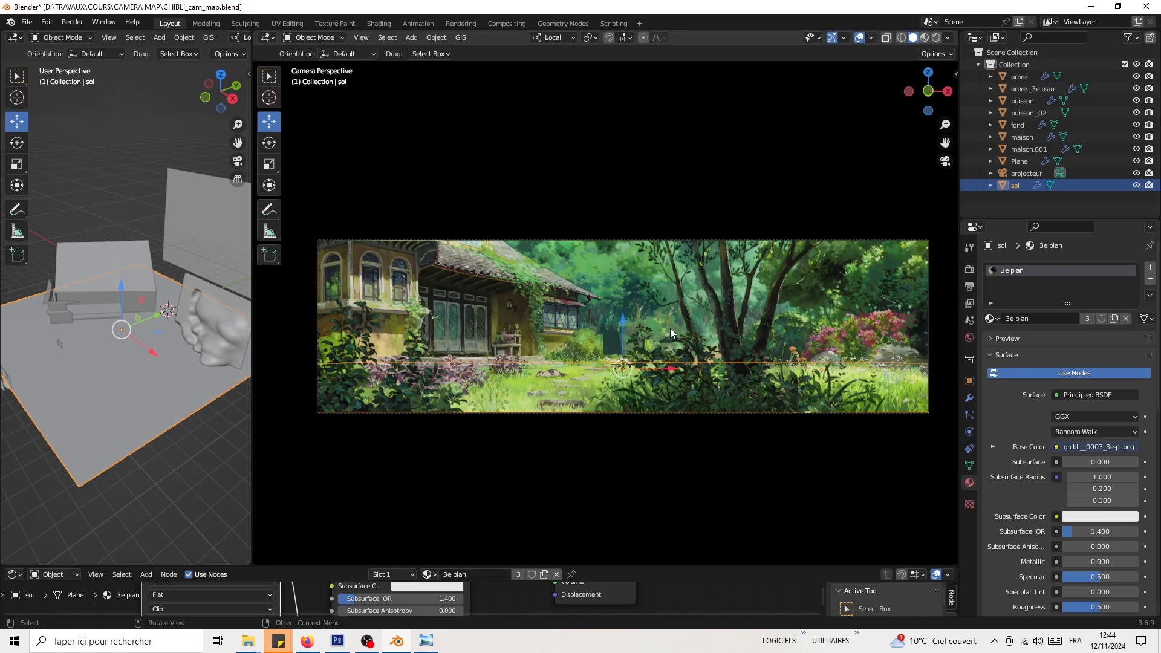
{"action": "middle_click_drag", "start_coordinate": [769, 307], "coordinate": [764, 345]}
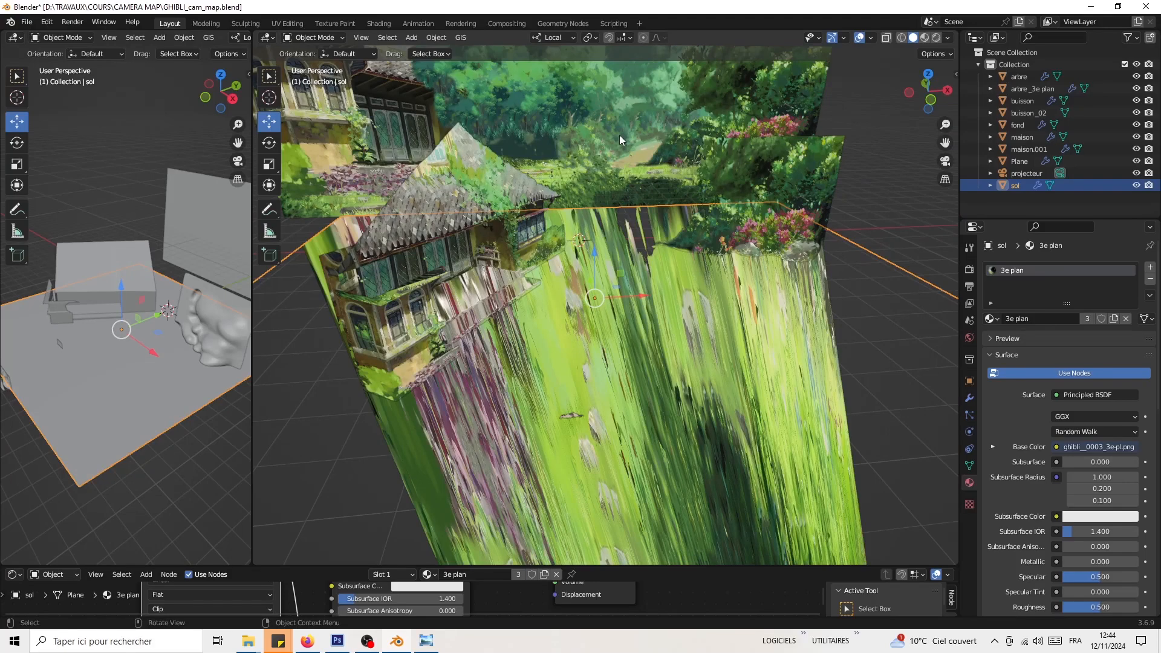
{"action": "left_click", "coordinate": [619, 136]}
{"action": "scroll", "coordinate": [612, 169], "scroll_direction": "down", "scroll_amount": 2}
{"action": "middle_click_drag", "start_coordinate": [557, 184], "coordinate": [604, 321]}
{"action": "middle_click_drag", "start_coordinate": [603, 173], "coordinate": [548, 182]}
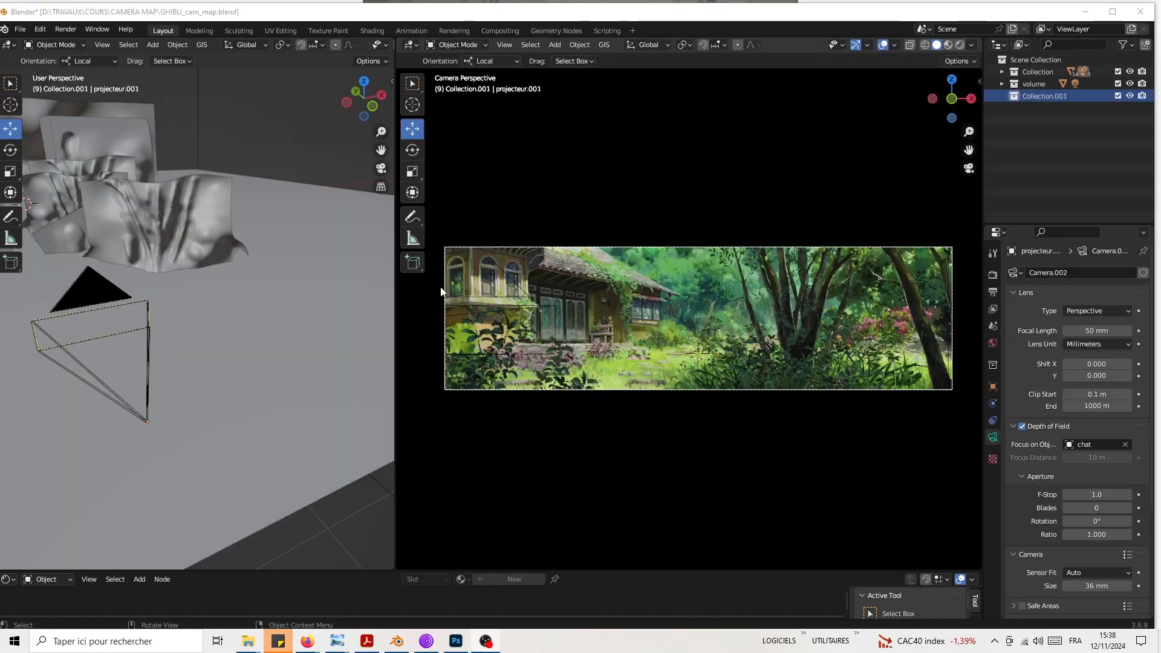
Step: Rename Collection.001 as studio and put the volume collection inside it
{"action": "middle_click_drag", "start_coordinate": [172, 294], "coordinate": [240, 253]}
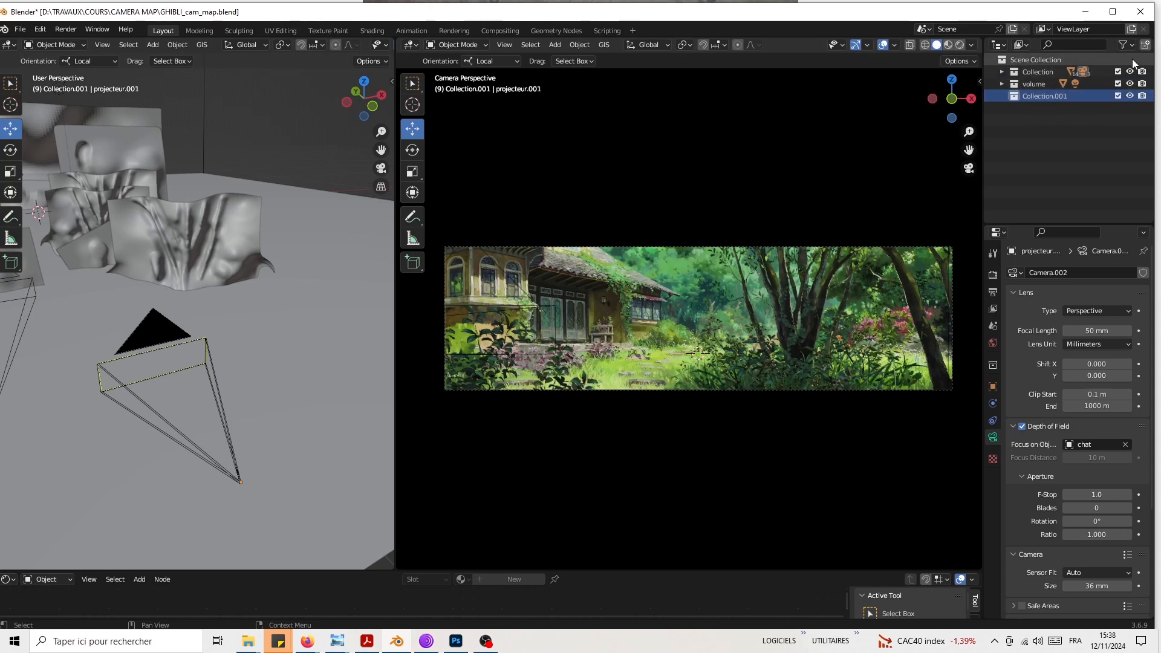
{"action": "double_click", "coordinate": [1025, 94]}
{"action": "type", "text": "studio"}
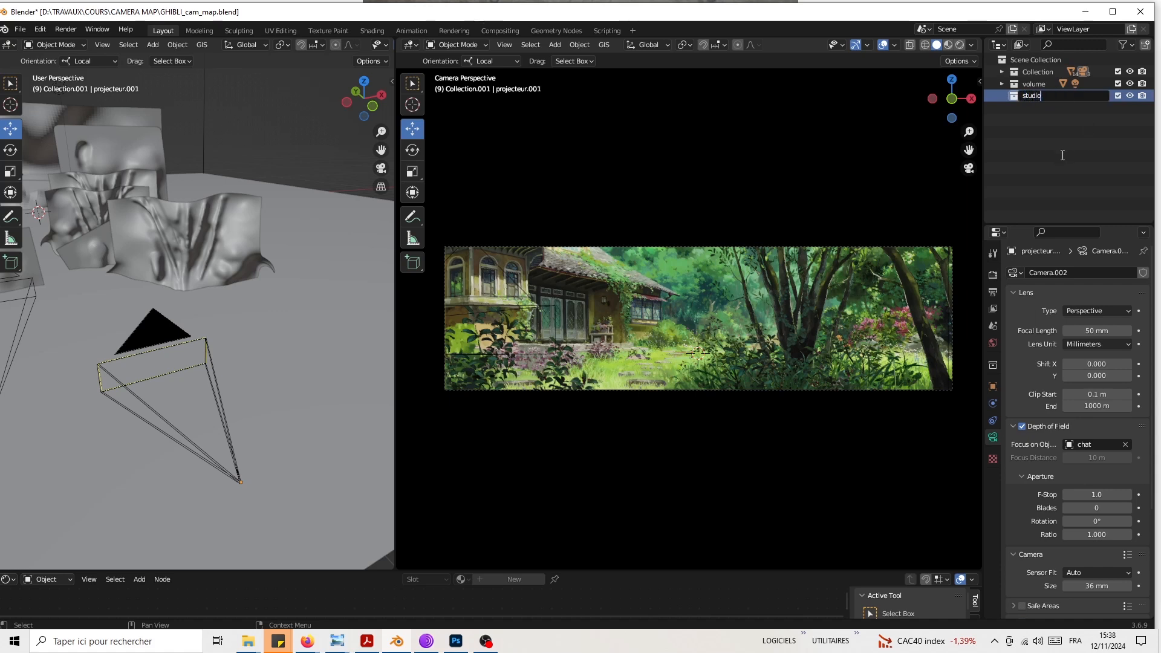
{"action": "key", "text": "Return"}
{"action": "left_click_drag", "start_coordinate": [1028, 82], "coordinate": [1036, 94]}
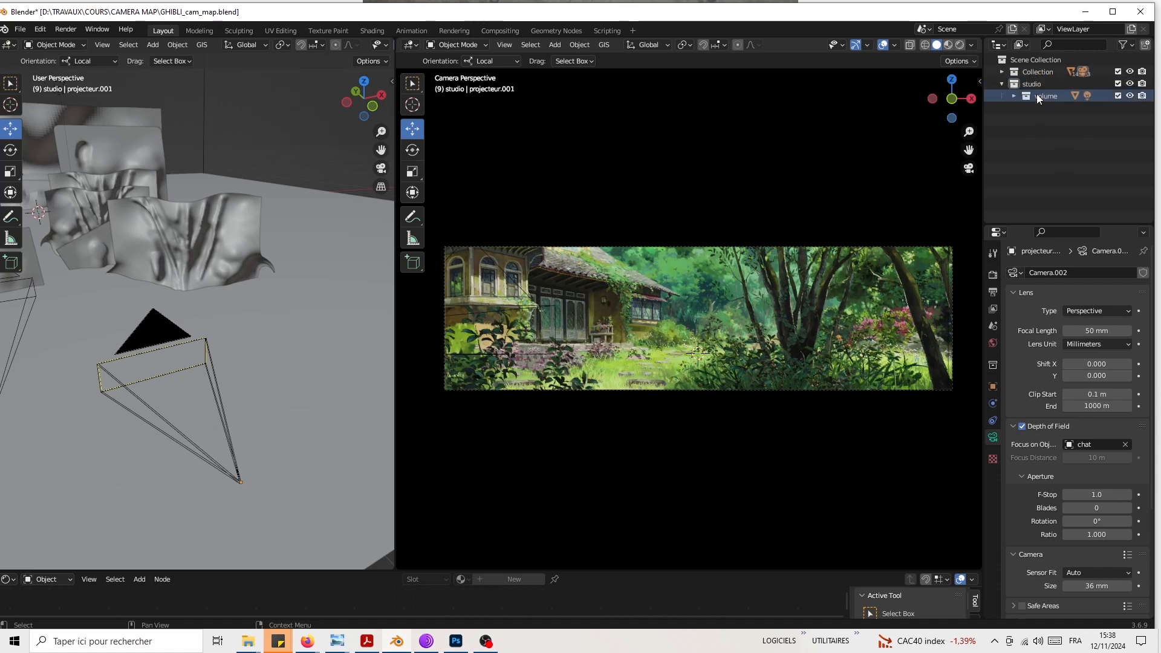
Step: Move the objects camera, projecteur and projecteur.001 from Collection into the studio collection
{"action": "left_click", "coordinate": [1001, 72]}
{"action": "scroll", "coordinate": [1092, 131], "scroll_direction": "down", "scroll_amount": 3}
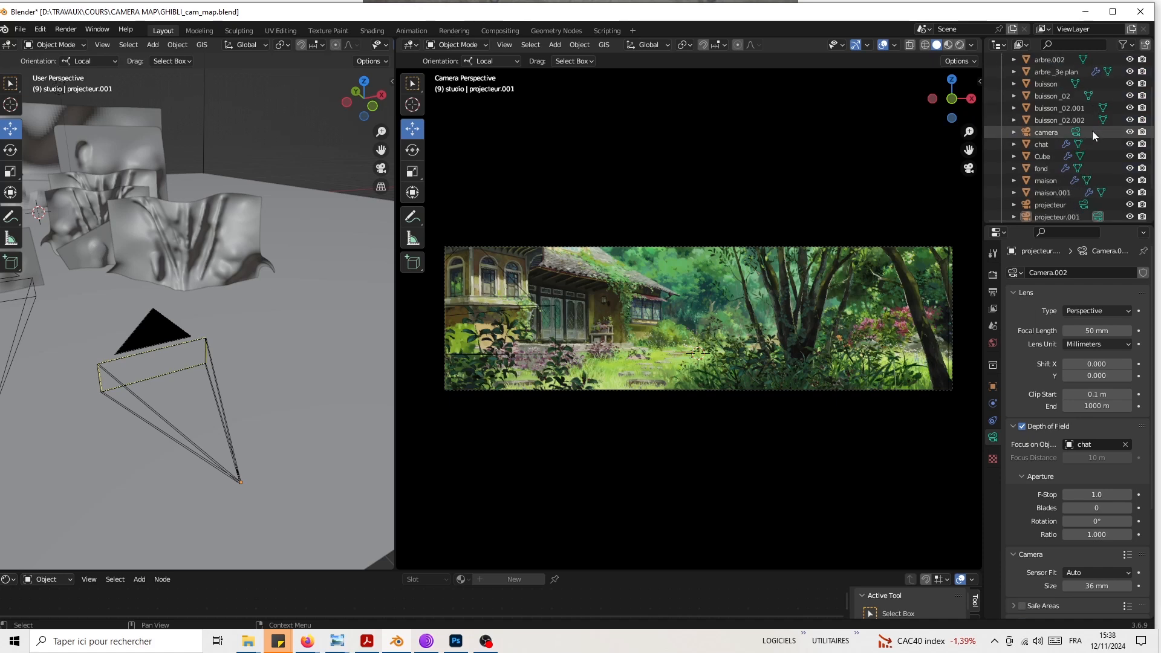
{"action": "left_click", "coordinate": [1047, 131]}
{"action": "left_click", "coordinate": [1049, 205], "text": "ctrl"}
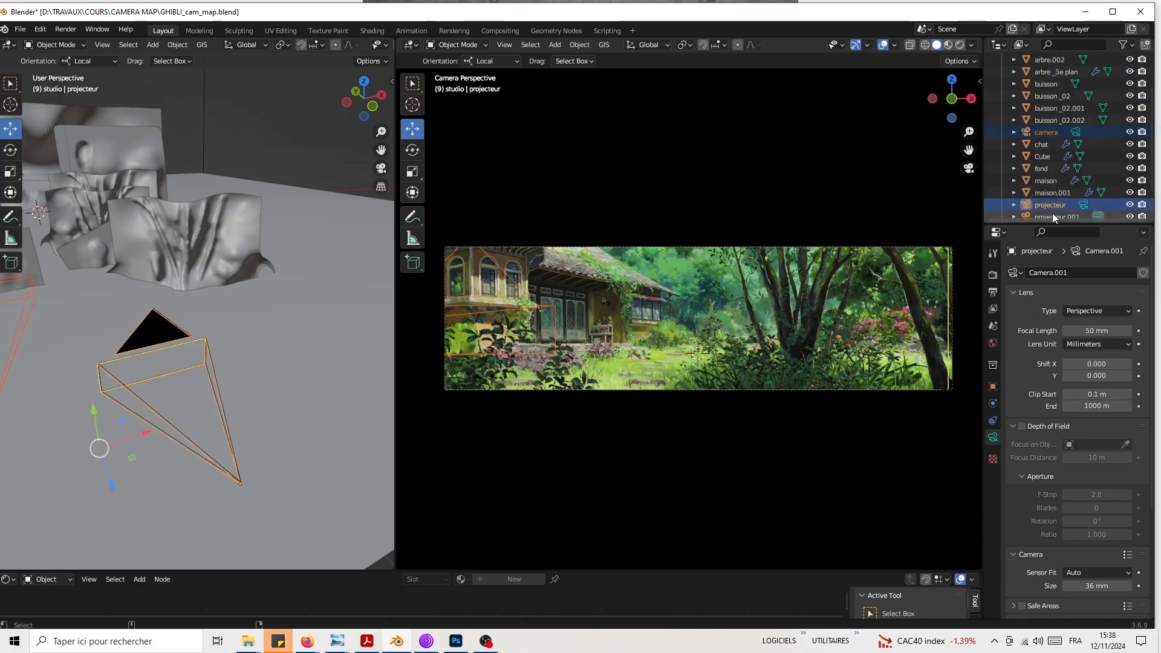
{"action": "left_click", "coordinate": [1052, 212], "text": "ctrl"}
{"action": "mouse_move", "coordinate": [1052, 213]}
{"action": "left_mouse_down"}
{"action": "mouse_move", "coordinate": [1054, 162]}
{"action": "mouse_move", "coordinate": [1048, 199]}
{"action": "left_mouse_up"}
Step: Delete camera and projecteur.001 from the studio collection and look through the remaining camera
{"action": "left_click", "coordinate": [1043, 137]}
{"action": "left_click", "coordinate": [1046, 188]}
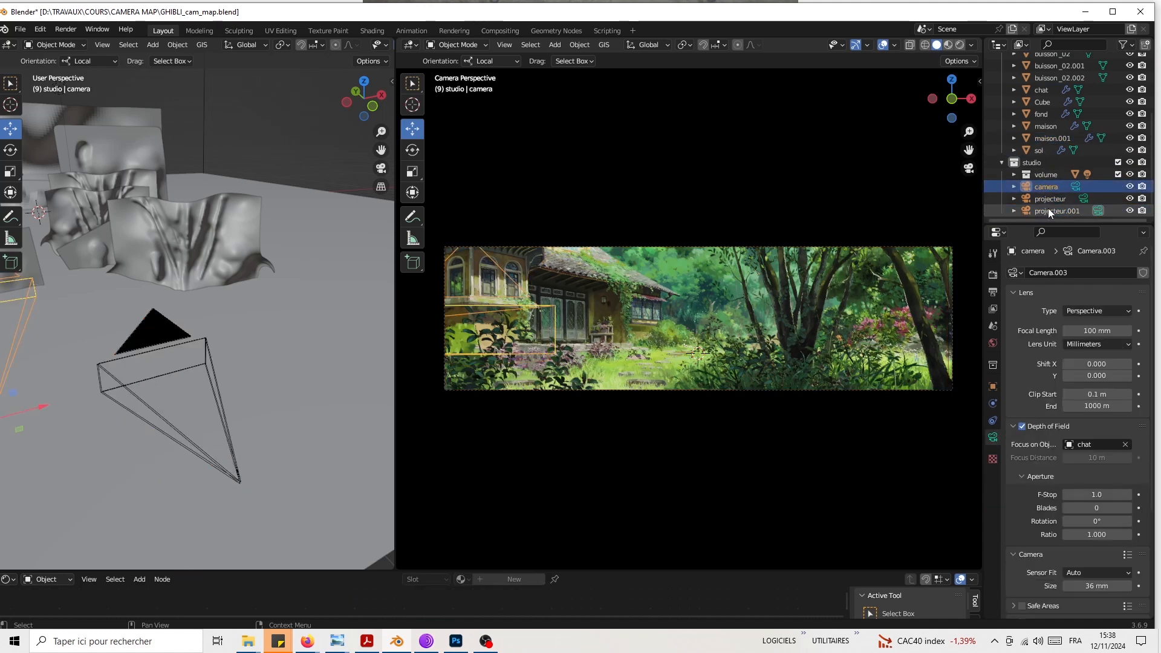
{"action": "left_click", "coordinate": [1049, 209], "text": "ctrl"}
{"action": "key", "text": "Delete"}
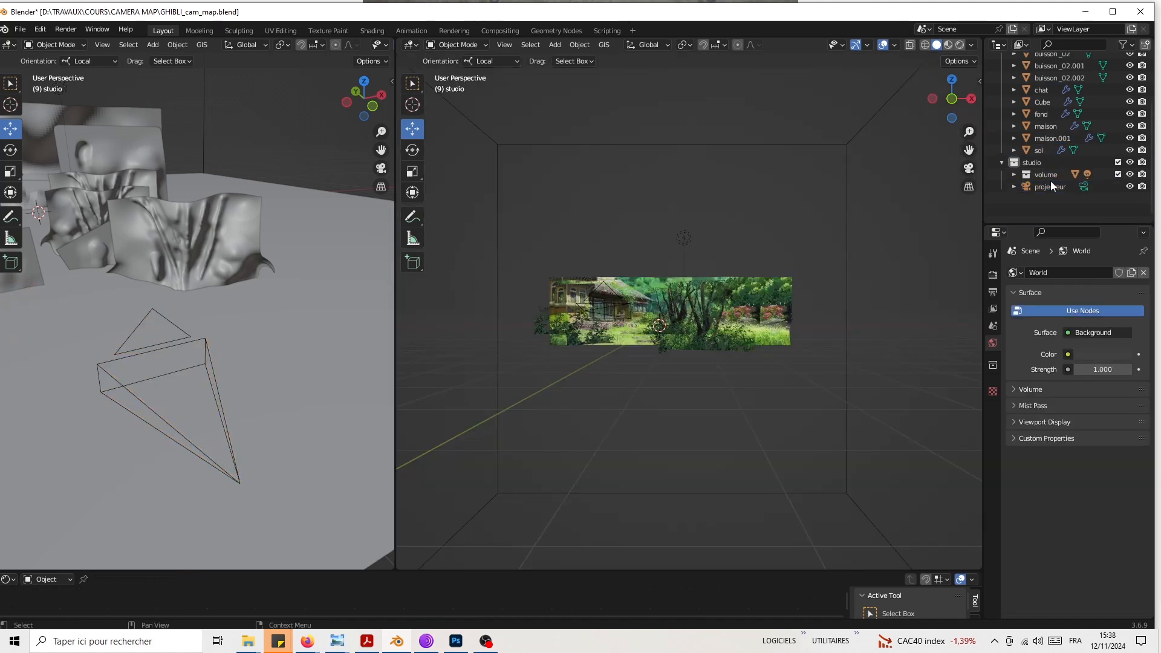
{"action": "key", "text": "KP_0"}
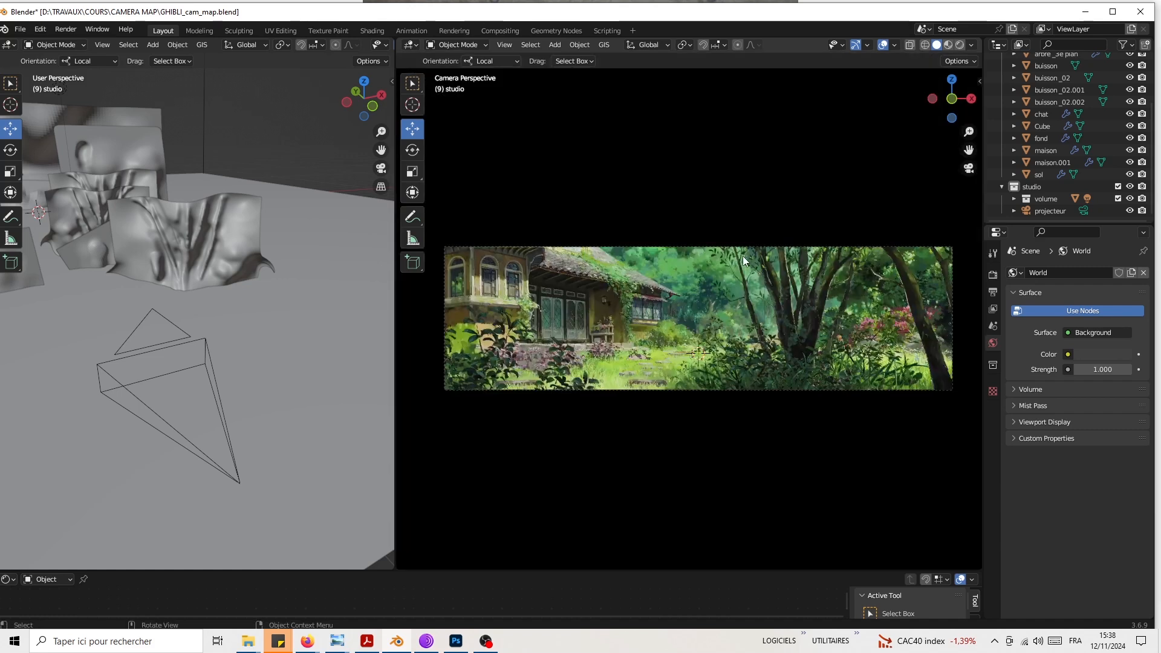
Step: Inspect how the projected tree and bush layers are spread in depth around the scene, and return to the camera view
{"action": "middle_click_drag", "start_coordinate": [213, 264], "coordinate": [265, 289]}
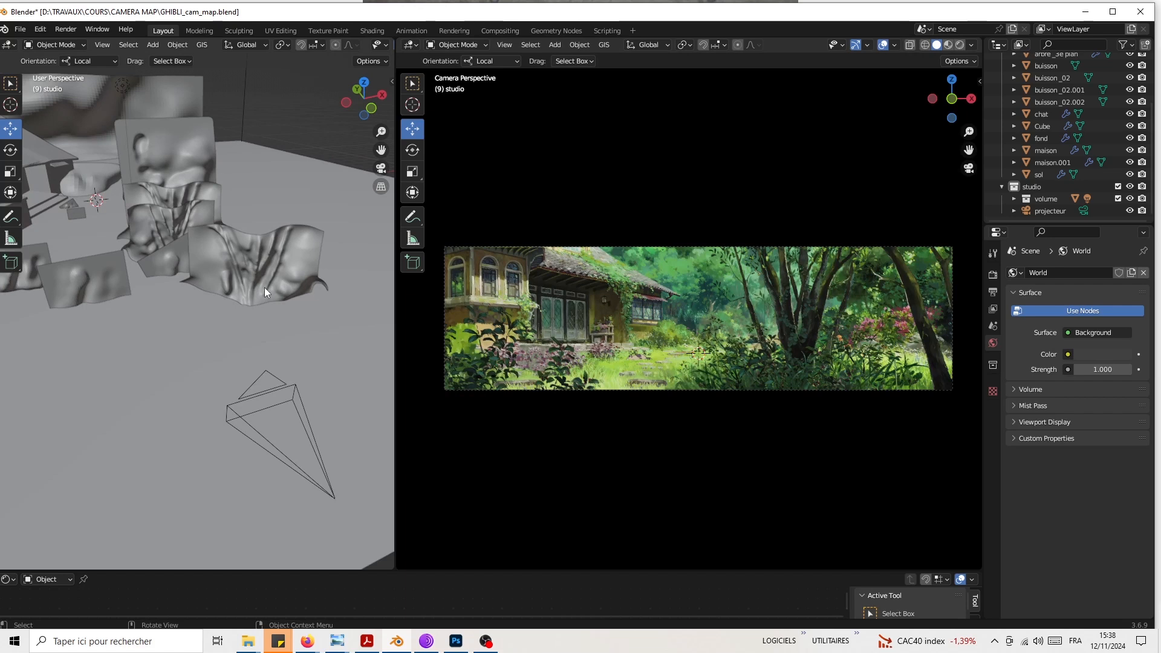
{"action": "middle_click_drag", "start_coordinate": [181, 283], "coordinate": [238, 296]}
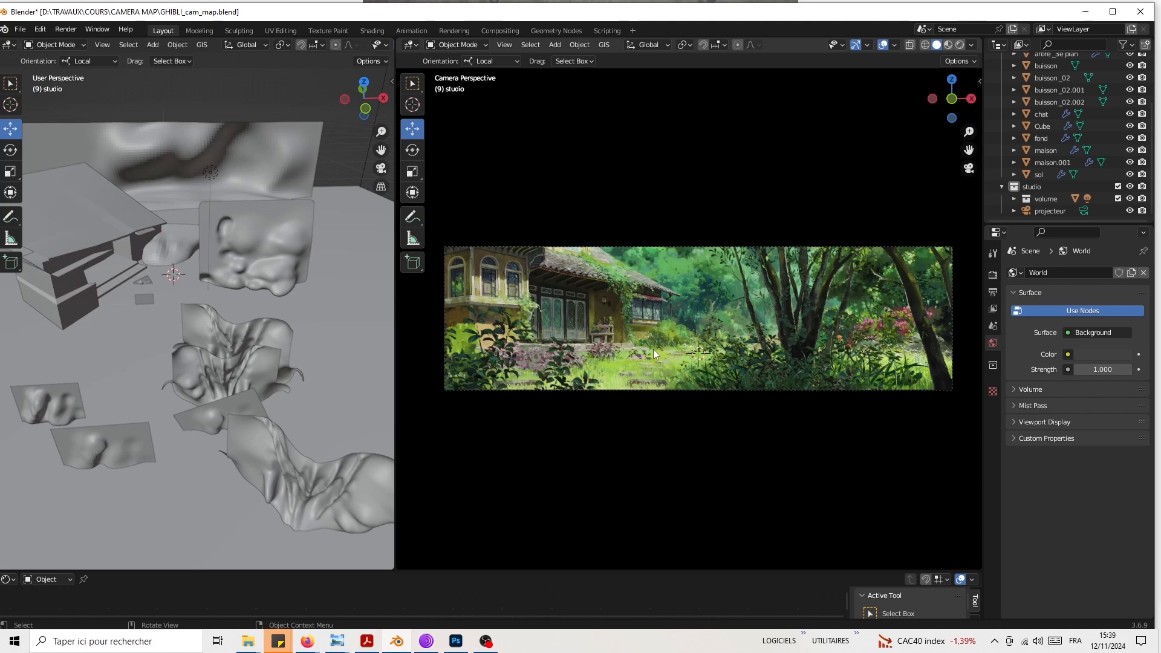
{"action": "middle_click_drag", "start_coordinate": [435, 290], "coordinate": [215, 260], "text": "shift"}
{"action": "left_click", "coordinate": [223, 265]}
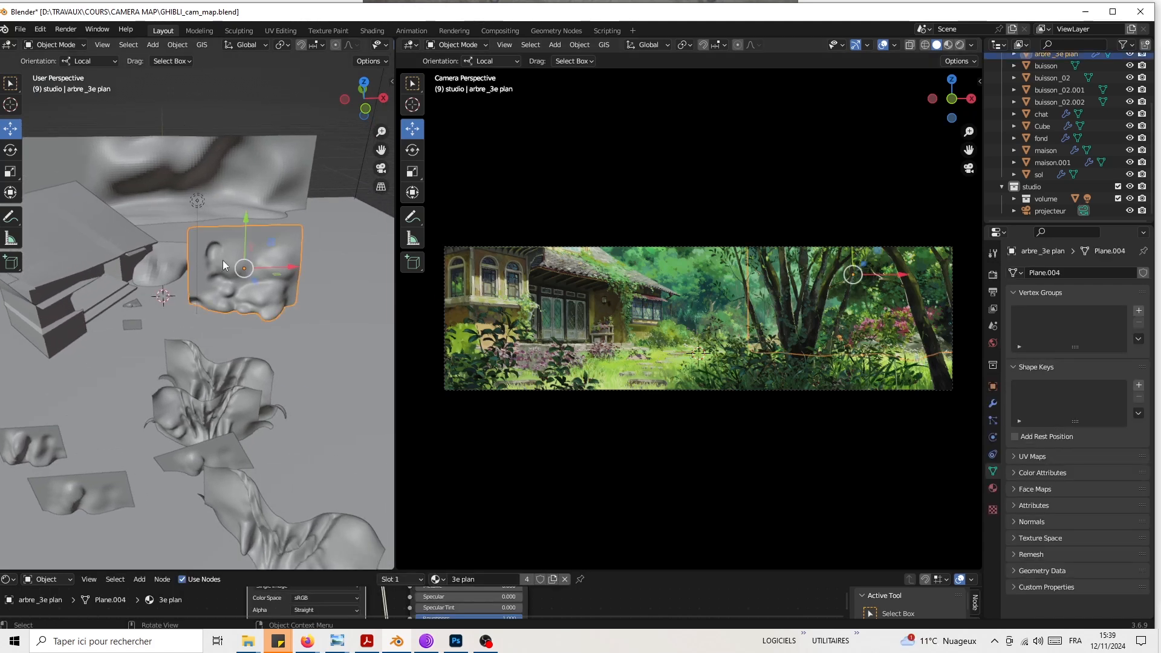
{"action": "mouse_move", "coordinate": [874, 293]}
{"action": "middle_mouse_down"}
{"action": "mouse_move", "coordinate": [920, 306]}
{"action": "mouse_move", "coordinate": [933, 330]}
{"action": "mouse_move", "coordinate": [860, 317]}
{"action": "mouse_move", "coordinate": [927, 321]}
{"action": "mouse_move", "coordinate": [732, 376]}
{"action": "mouse_move", "coordinate": [768, 376]}
{"action": "middle_mouse_up"}
{"action": "left_click", "coordinate": [771, 378]}
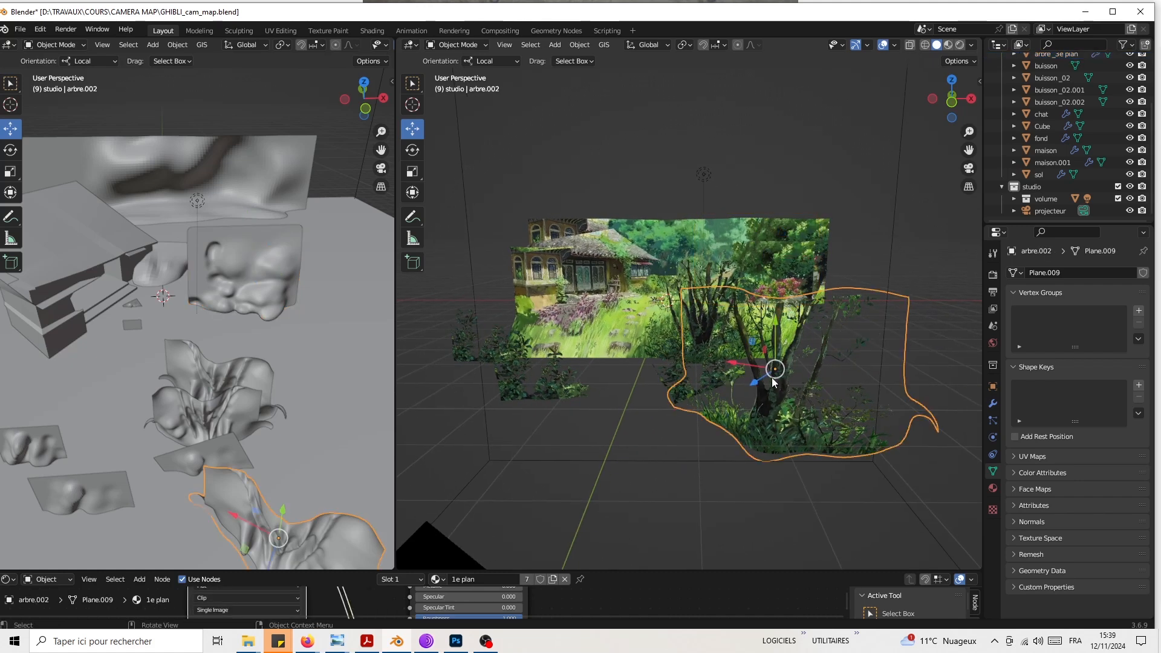
{"action": "key", "text": "KP_0"}
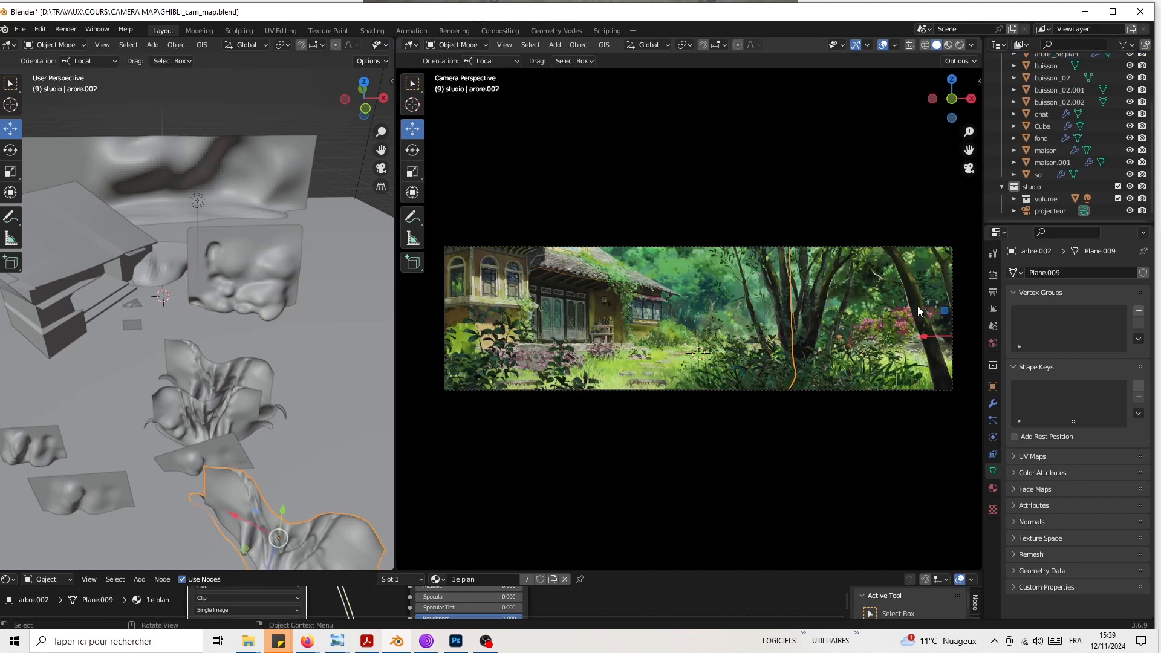
Step: Duplicate the midground tree plane and apply the UVProject modifier on the copy
{"action": "middle_click_drag", "start_coordinate": [271, 288], "coordinate": [229, 312]}
{"action": "left_click", "coordinate": [207, 327]}
{"action": "key", "text": "shift+d"}
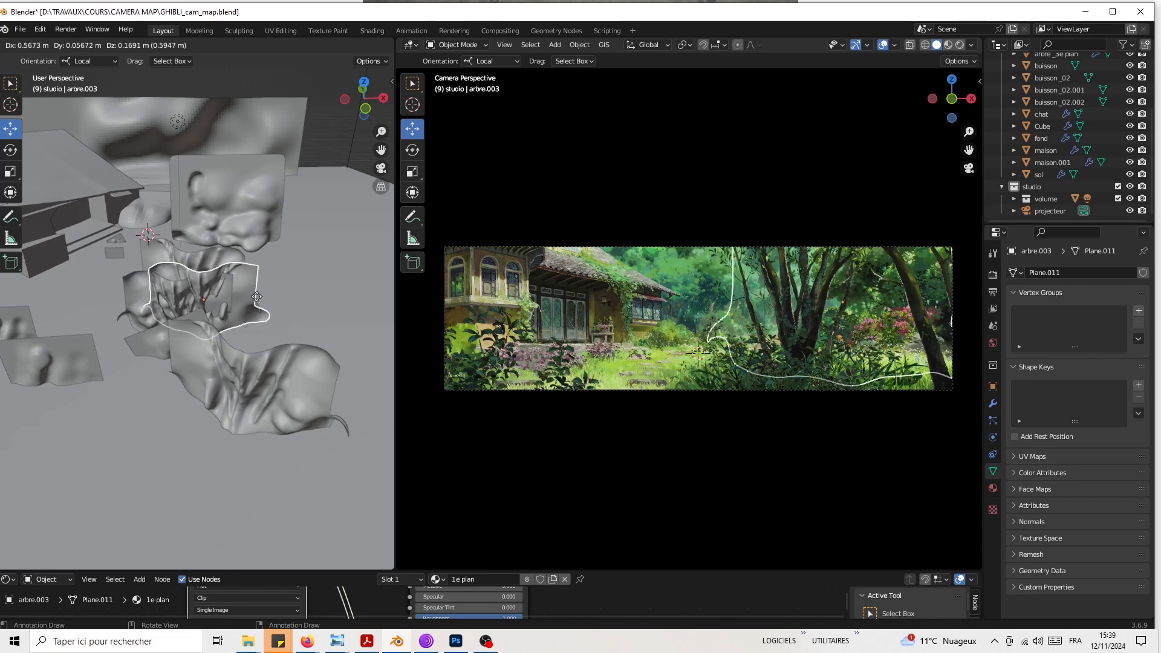
{"action": "left_click", "coordinate": [256, 301]}
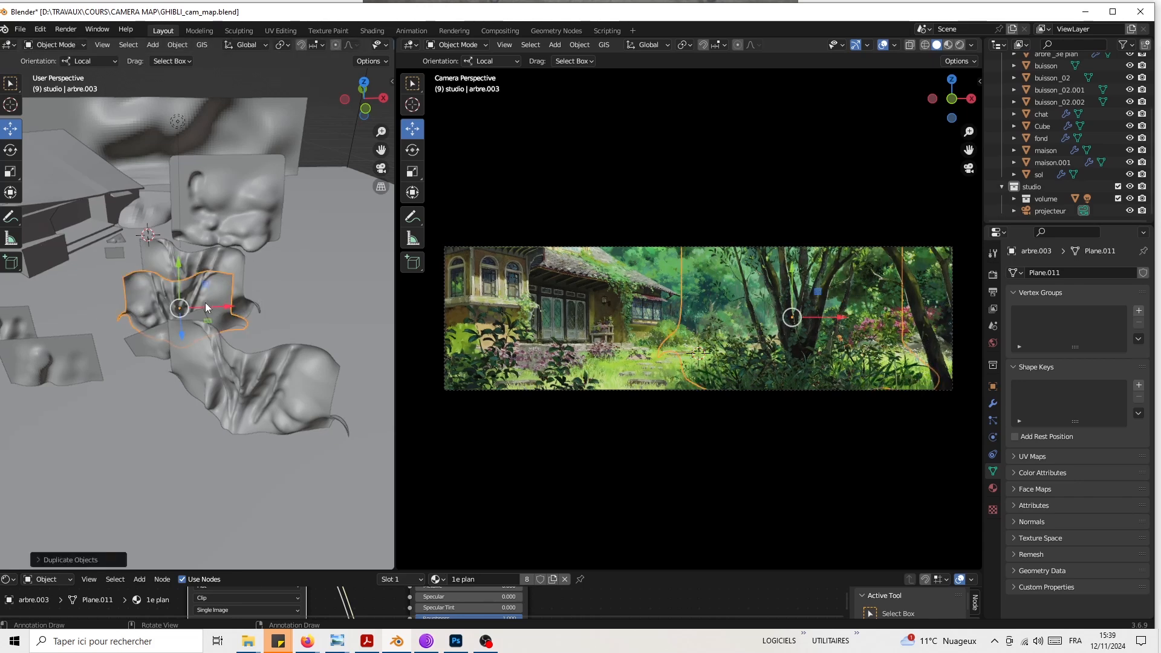
{"action": "left_click", "coordinate": [992, 403]}
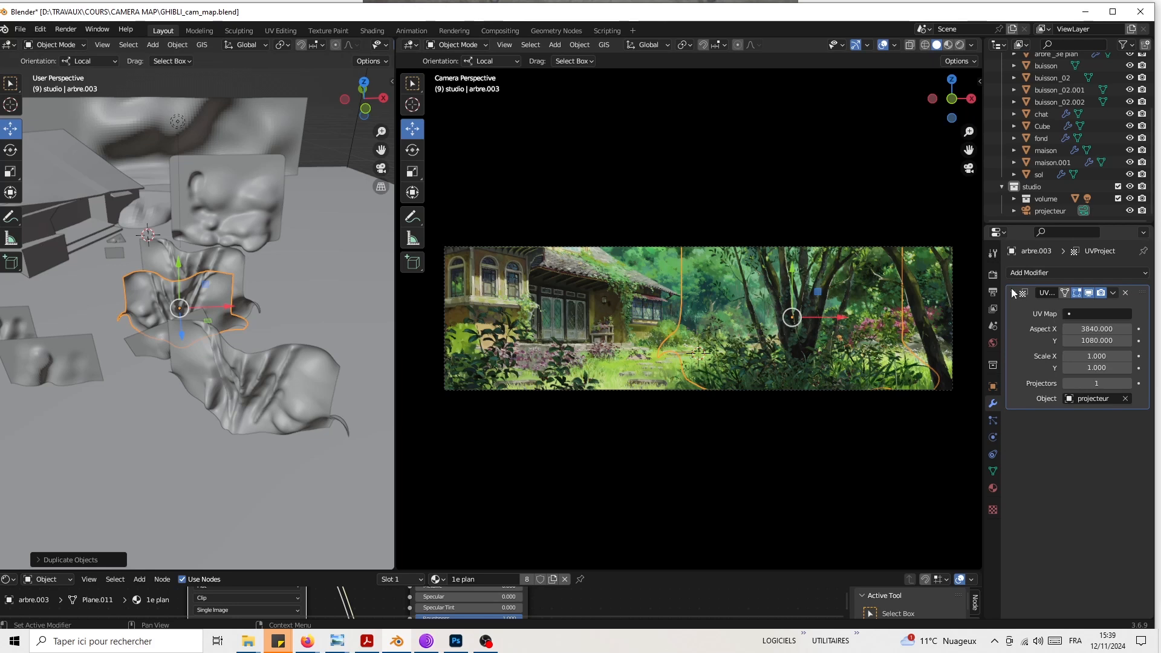
{"action": "left_click", "coordinate": [1113, 292]}
{"action": "left_click", "coordinate": [1066, 308]}
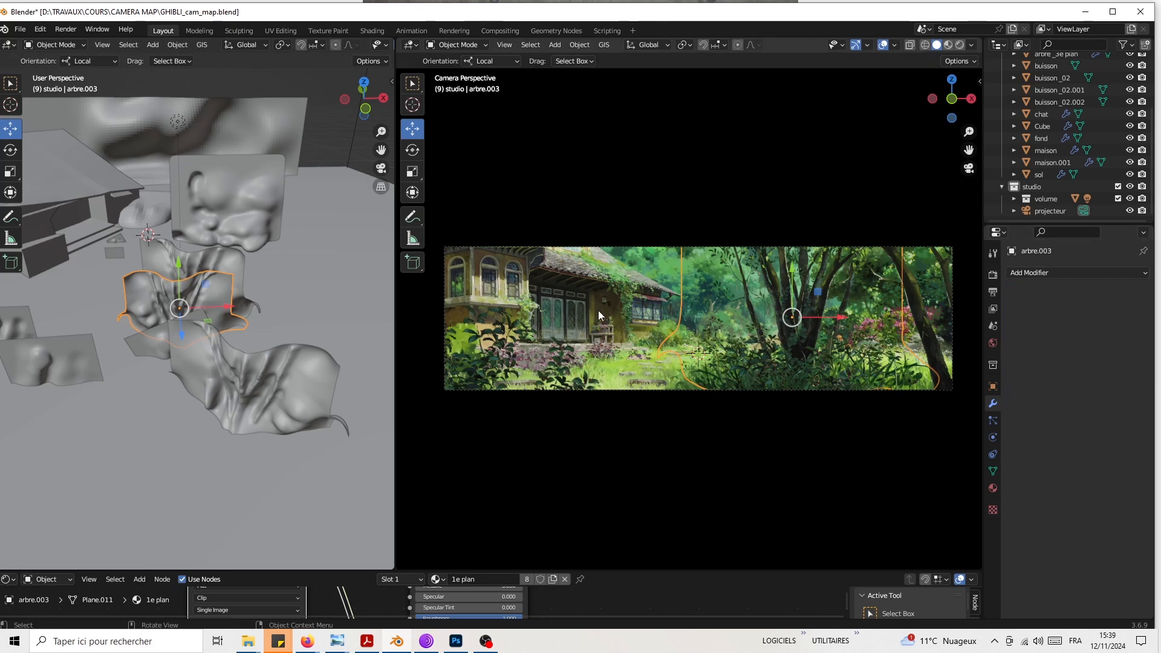
Step: Slide the duplicated tree plane along X toward the house and rotate it freely
{"action": "left_click_drag", "start_coordinate": [224, 311], "coordinate": [130, 311]}
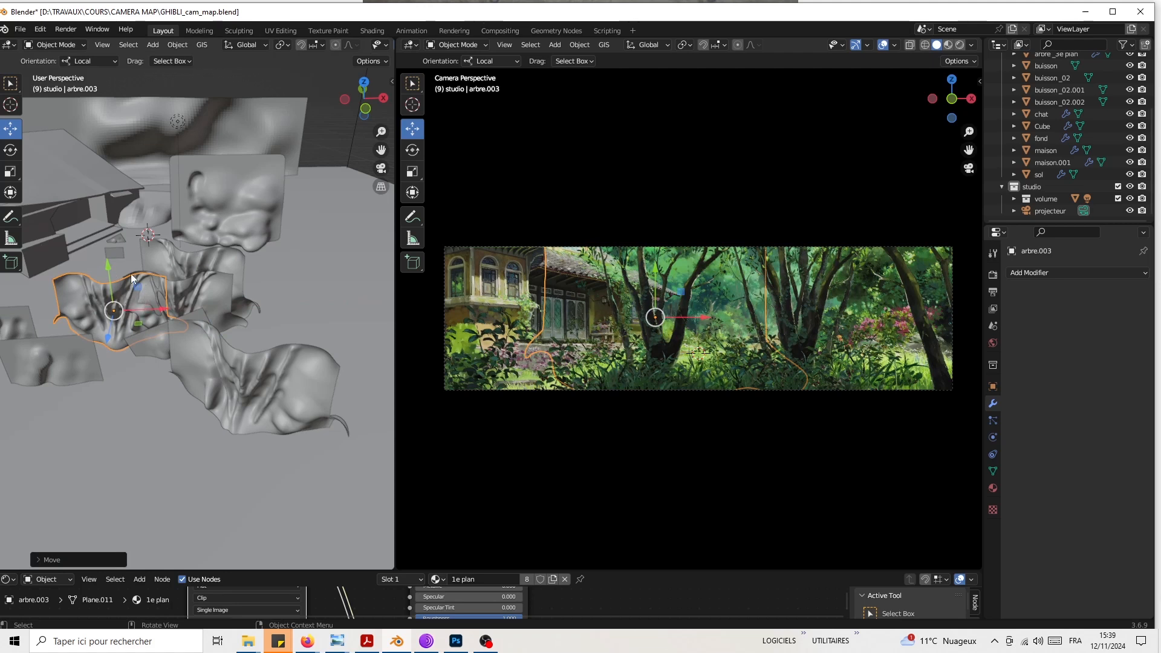
{"action": "key", "text": "s"}
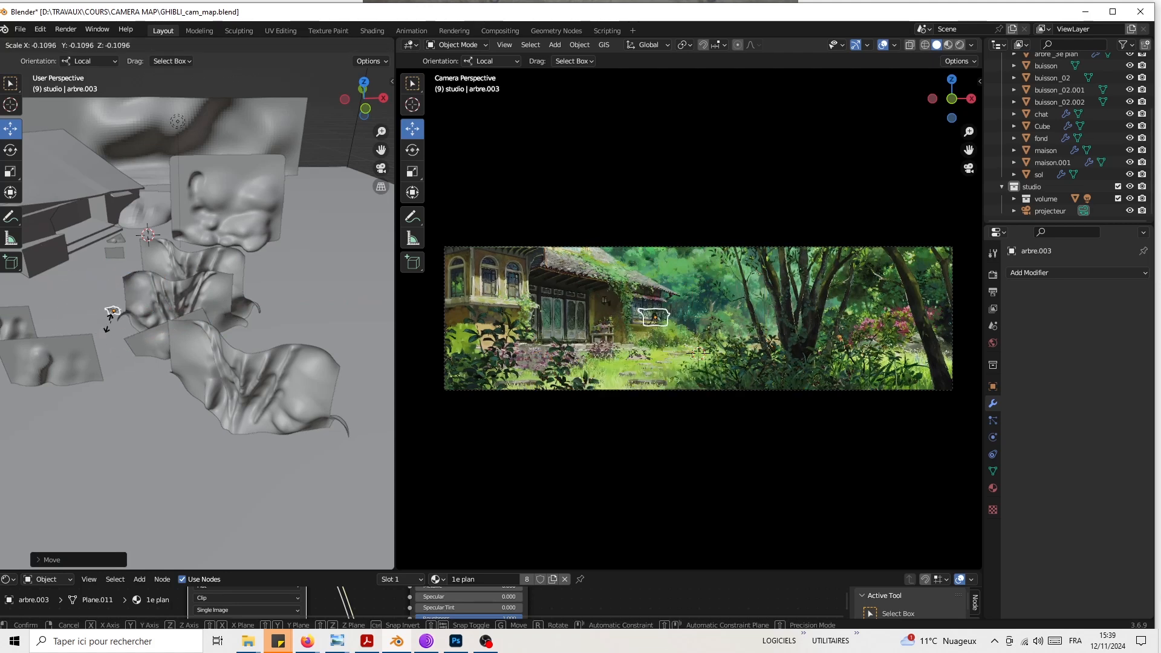
{"action": "key", "text": "r"}
{"action": "left_click", "coordinate": [227, 260]}
{"action": "middle_click_drag", "start_coordinate": [226, 260], "coordinate": [229, 232]}
{"action": "key", "text": "r"}
{"action": "left_click", "coordinate": [354, 331]}
{"action": "middle_click_drag", "start_coordinate": [354, 332], "coordinate": [254, 424]}
Step: Shift the tree copy along one of its axes and turn it about the Z axis
{"action": "left_click_drag", "start_coordinate": [106, 351], "coordinate": [66, 366]}
{"action": "middle_click_drag", "start_coordinate": [130, 348], "coordinate": [194, 326]}
{"action": "middle_click_drag", "start_coordinate": [104, 329], "coordinate": [60, 405]}
{"action": "key", "text": "r"}
{"action": "key", "text": "z"}
{"action": "left_click", "coordinate": [146, 446]}
Step: Move the tree copy toward the foreground near the projecteur camera and rotate it about Z again
{"action": "key", "text": "g"}
{"action": "middle_click_drag", "start_coordinate": [146, 446], "coordinate": [266, 344]}
{"action": "left_click", "coordinate": [215, 306]}
{"action": "key", "text": "g"}
{"action": "left_click", "coordinate": [245, 361]}
{"action": "key", "text": "r"}
{"action": "key", "text": "z"}
{"action": "left_click", "coordinate": [245, 431]}
Step: Fine-tune the tree copy's position and Z rotation in front of the projecteur camera, and save the file
{"action": "left_click_drag", "start_coordinate": [228, 300], "coordinate": [227, 329]}
{"action": "middle_click_drag", "start_coordinate": [228, 330], "coordinate": [200, 406]}
{"action": "key", "text": "r"}
{"action": "key", "text": "z"}
{"action": "left_click", "coordinate": [373, 387]}
{"action": "middle_click_drag", "start_coordinate": [230, 442], "coordinate": [259, 420]}
{"action": "key", "text": "ctrl+s"}
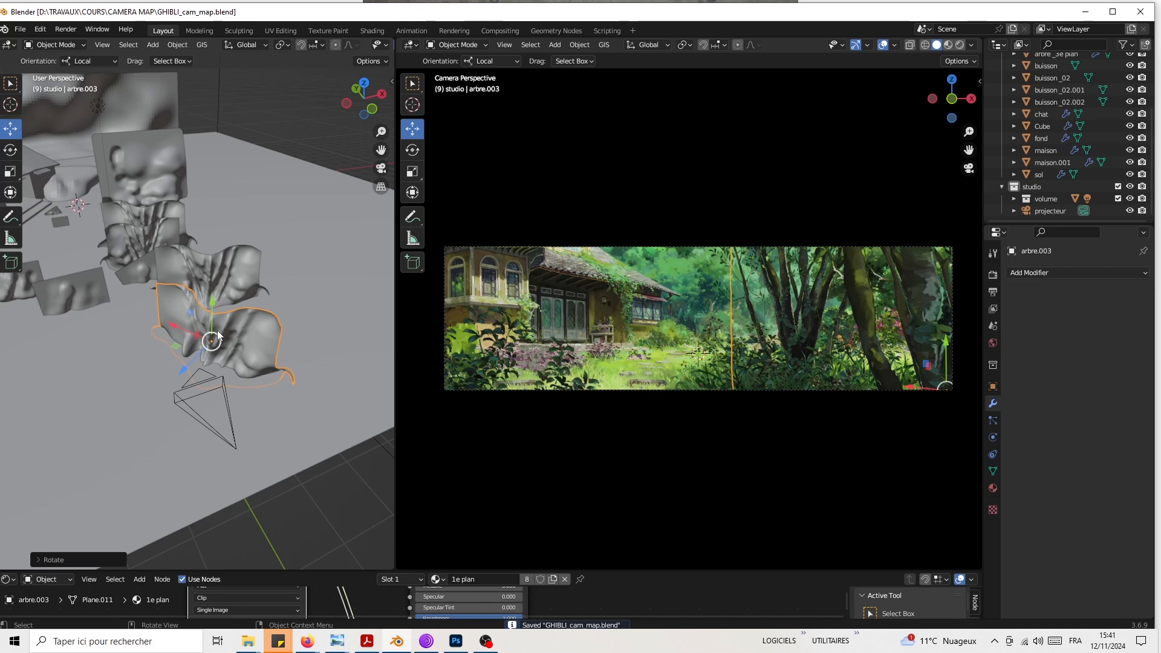
Step: Try sliding the projecteur camera along its local Z axis
{"action": "middle_click_drag", "start_coordinate": [236, 343], "coordinate": [332, 342]}
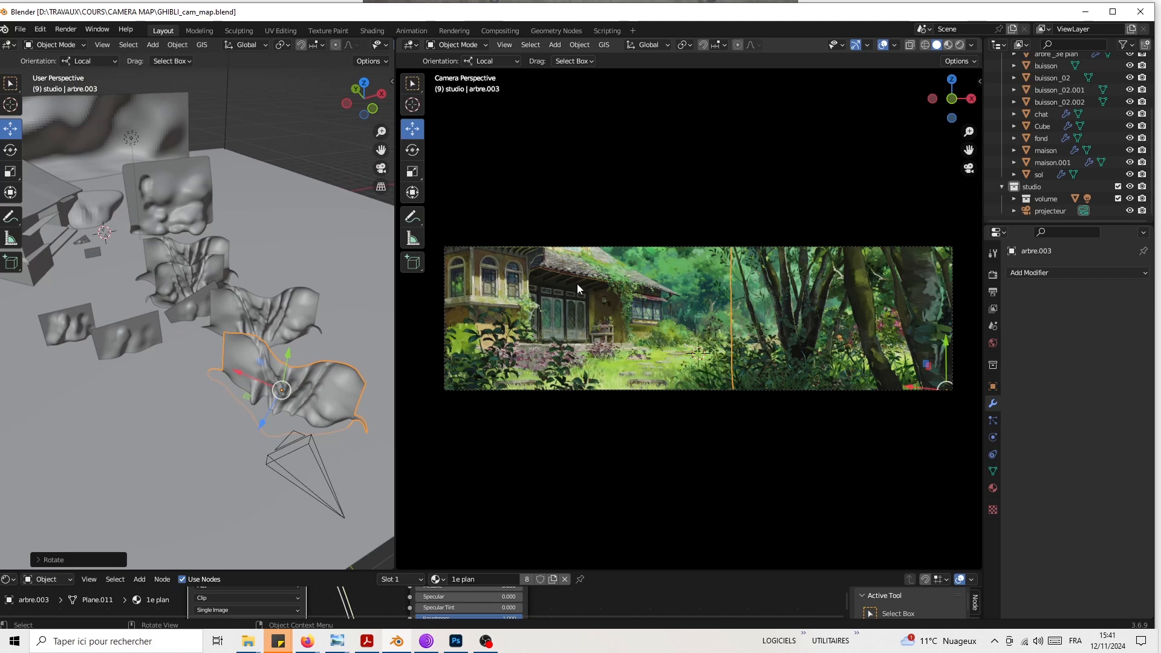
{"action": "middle_click_drag", "start_coordinate": [159, 320], "coordinate": [275, 419]}
{"action": "left_click", "coordinate": [332, 406]}
{"action": "left_click_drag", "start_coordinate": [349, 420], "coordinate": [157, 421]}
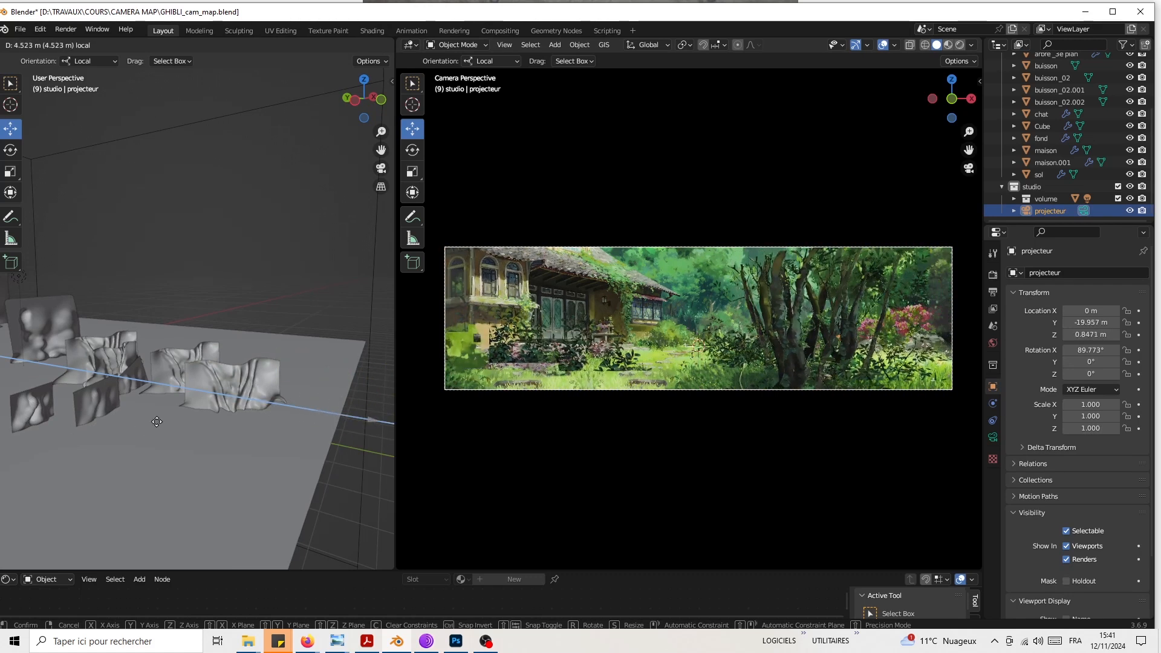
{"action": "right_click", "coordinate": [156, 421]}
Step: Try shifting the projecteur camera sideways along its local X axis
{"action": "middle_click_drag", "start_coordinate": [128, 394], "coordinate": [104, 300]}
{"action": "left_click", "coordinate": [102, 301]}
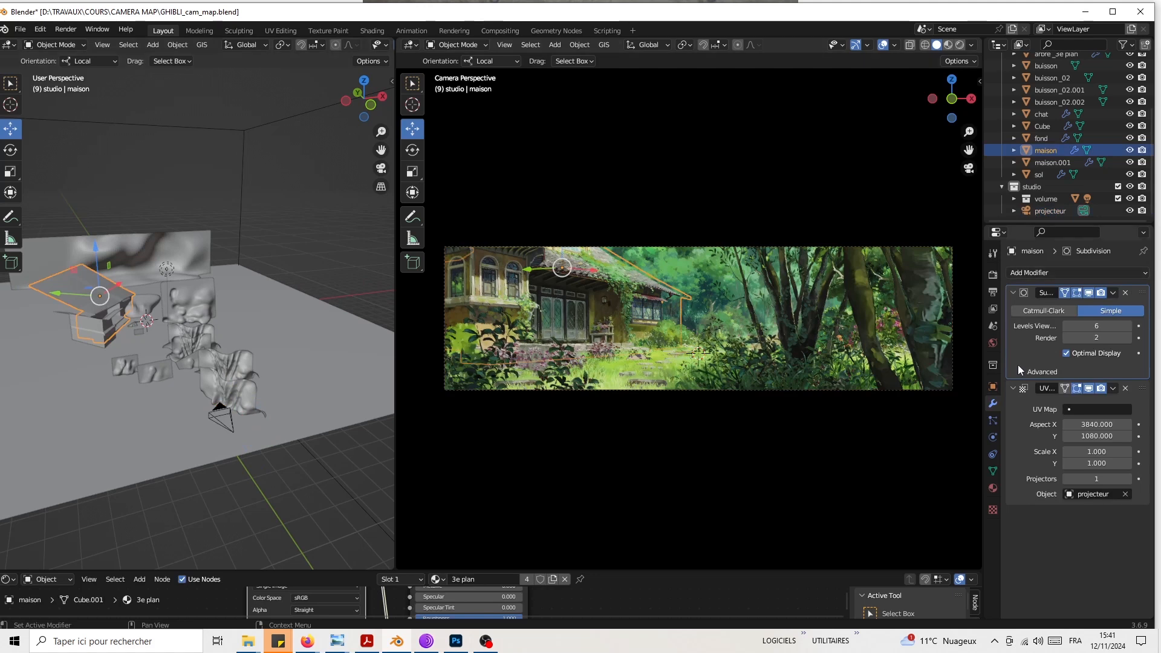
{"action": "middle_click_drag", "start_coordinate": [352, 419], "coordinate": [238, 429]}
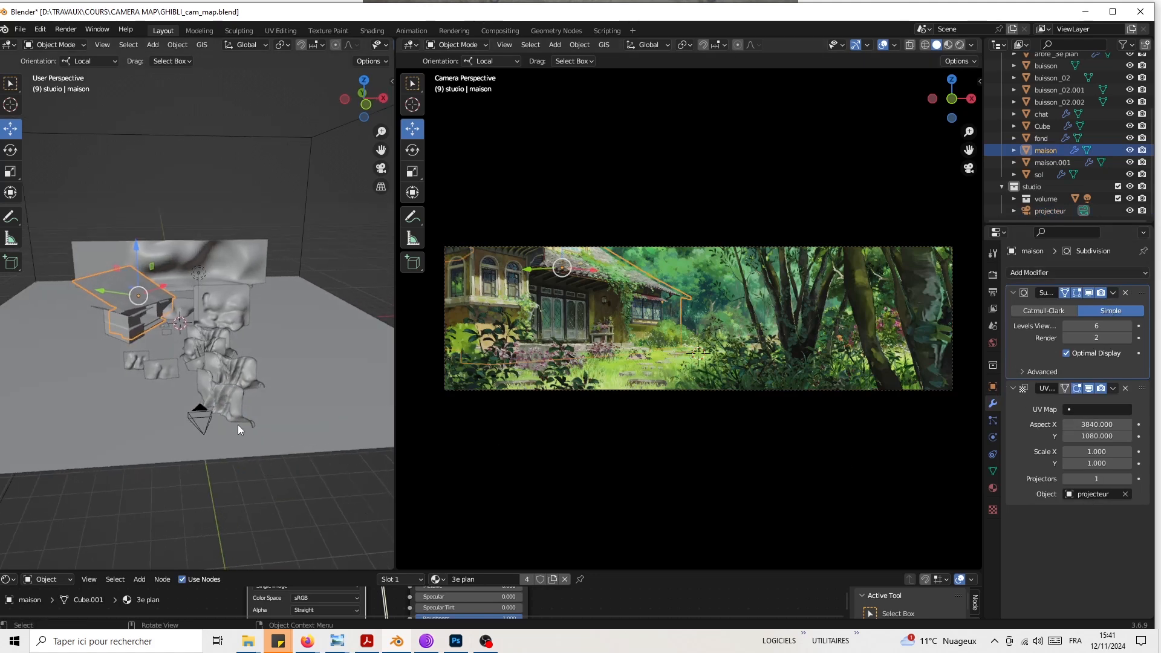
{"action": "left_click", "coordinate": [203, 426]}
{"action": "left_click_drag", "start_coordinate": [234, 433], "coordinate": [331, 431]}
{"action": "right_click", "coordinate": [331, 431]}
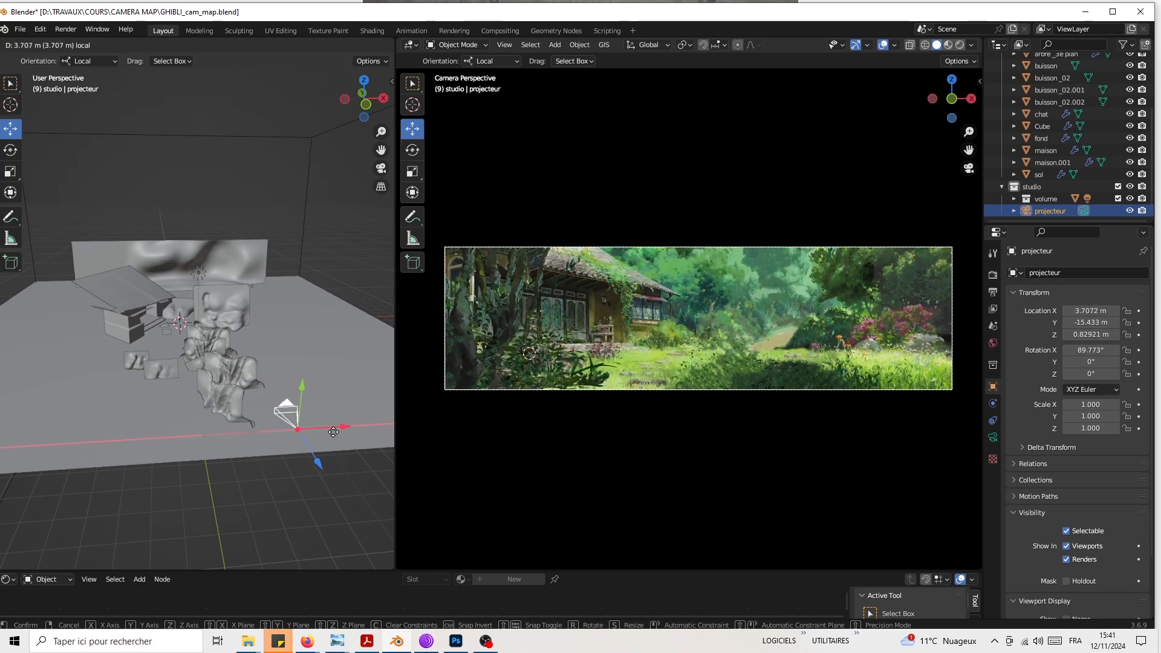
Step: Duplicate the projecteur camera in place and rename the copy camera_3840
{"action": "middle_click_drag", "start_coordinate": [318, 375], "coordinate": [248, 353]}
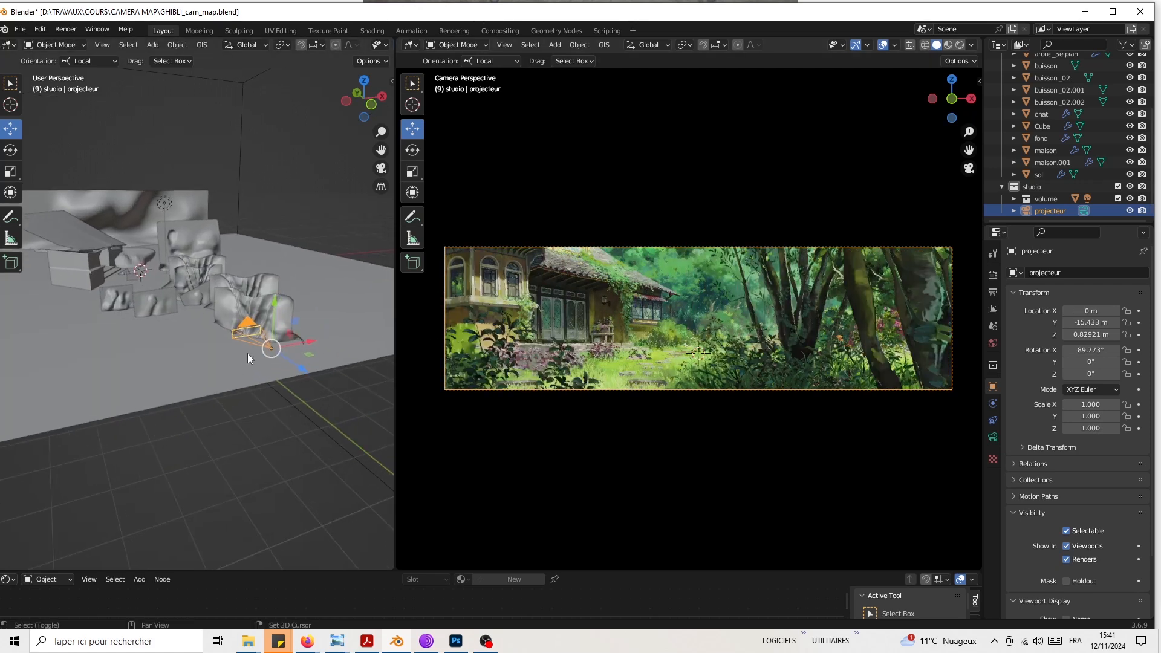
{"action": "key", "text": "shift+d"}
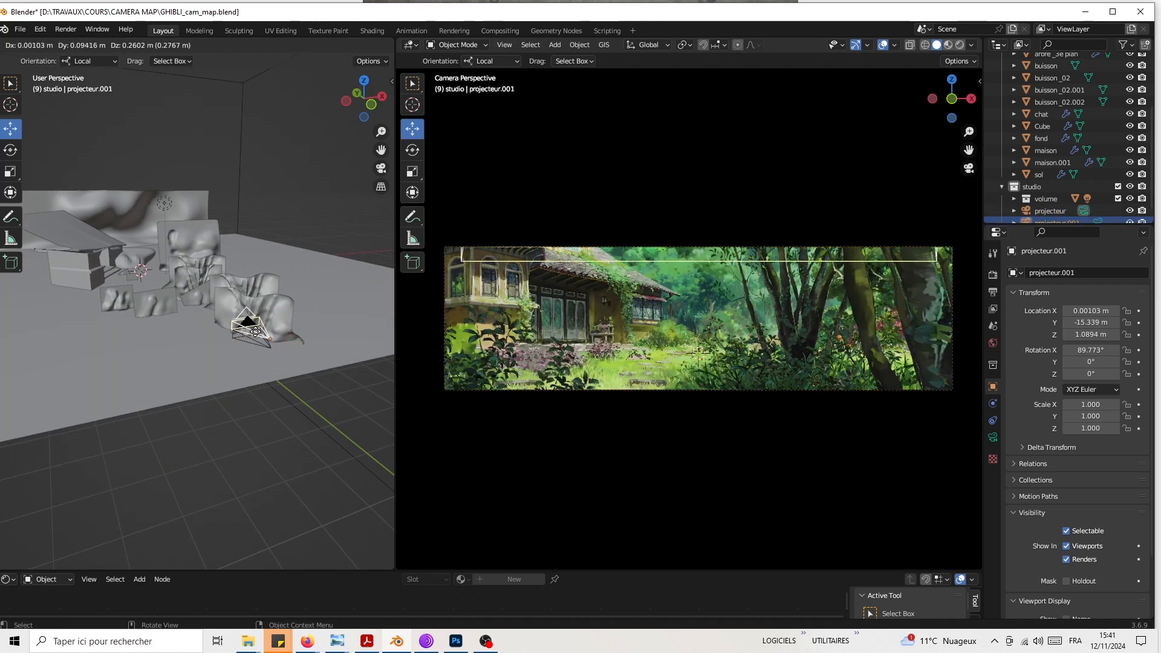
{"action": "right_click", "coordinate": [257, 336]}
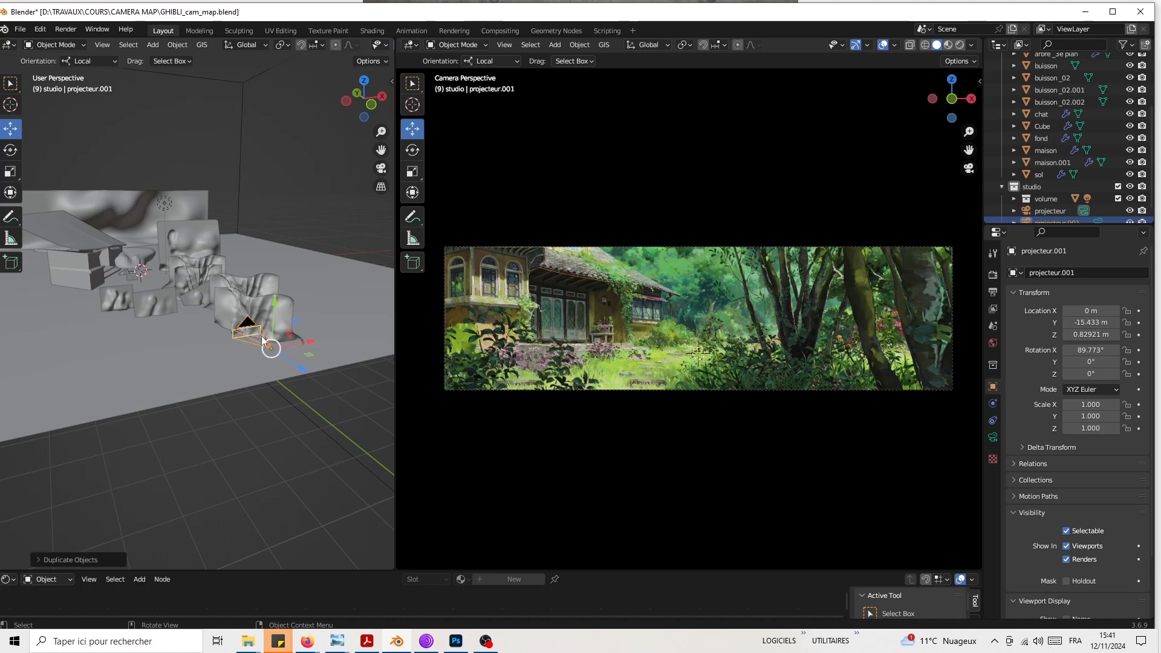
{"action": "scroll", "coordinate": [256, 367], "scroll_direction": "up", "scroll_amount": 3}
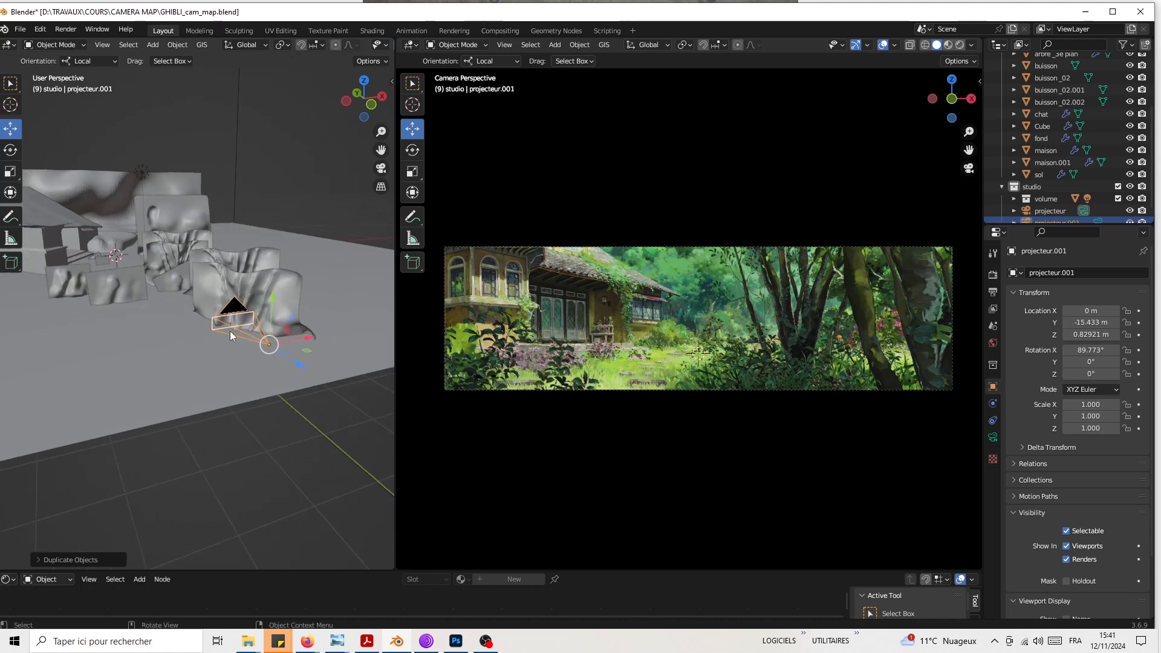
{"action": "scroll", "coordinate": [1036, 197], "scroll_direction": "down", "scroll_amount": 1}
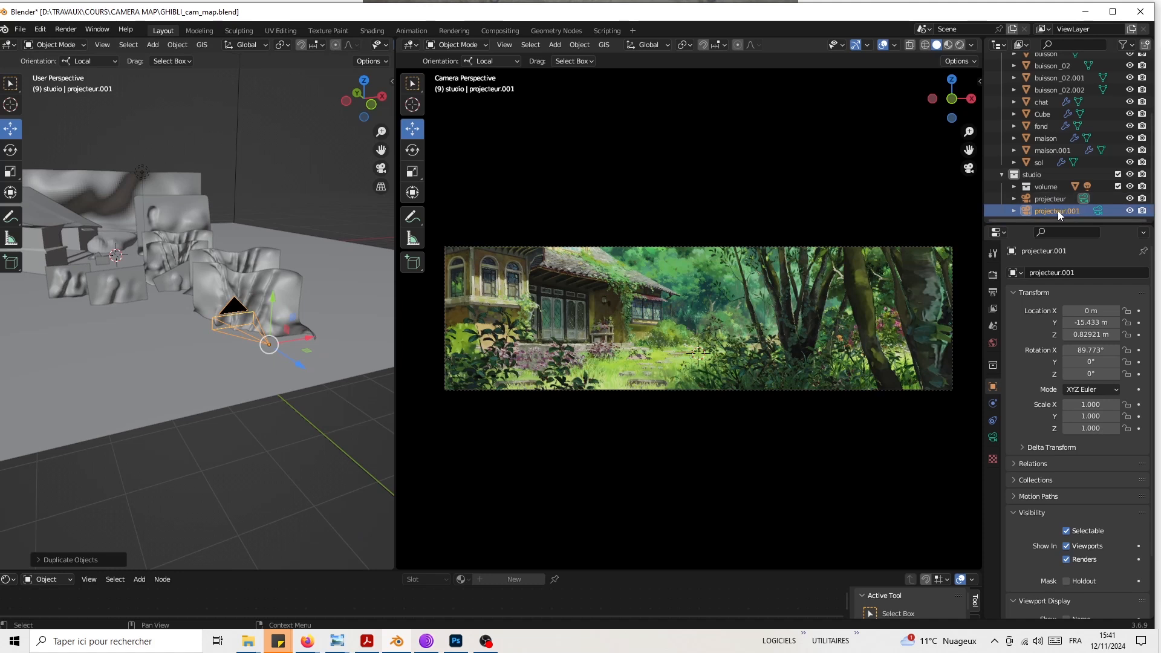
{"action": "double_click", "coordinate": [1057, 210]}
{"action": "type", "text": "camera_3840"}
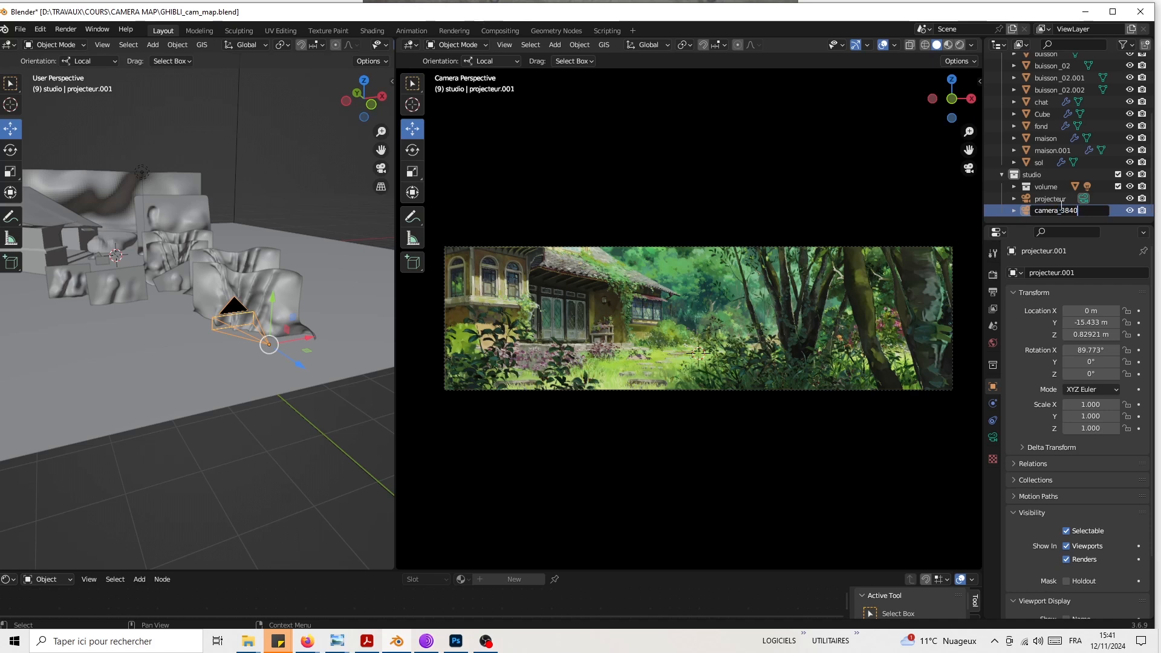
{"action": "key", "text": "Return"}
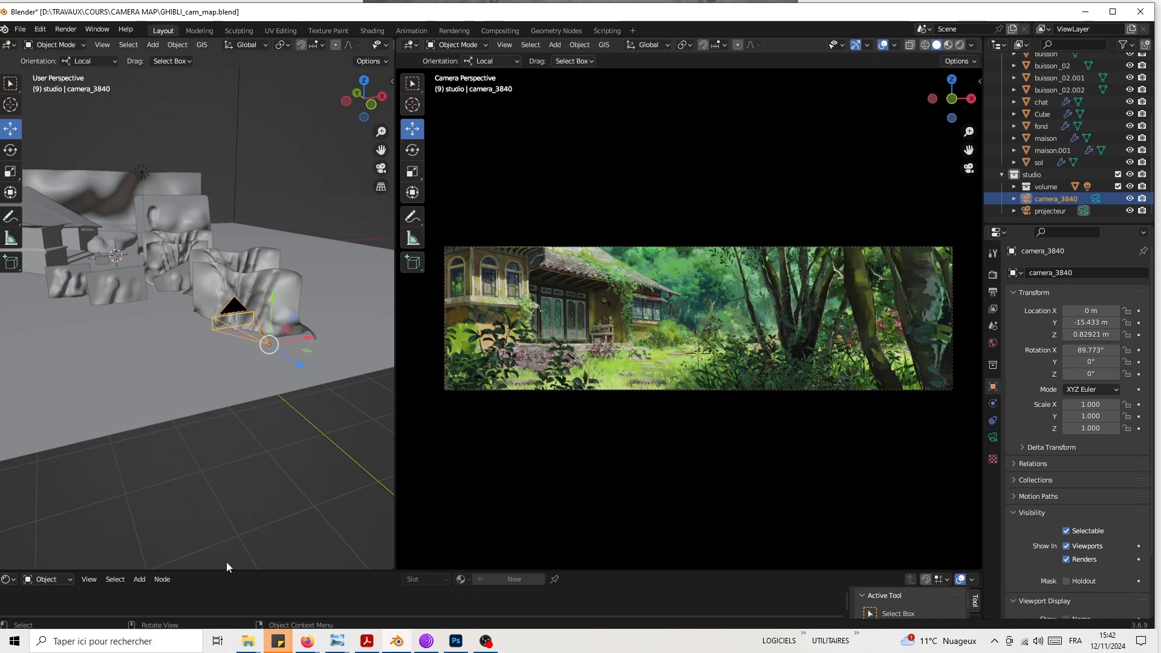
Step: Enlarge the shader editor area below the viewports and switch it to a Timeline
{"action": "left_click_drag", "start_coordinate": [228, 570], "coordinate": [231, 494]}
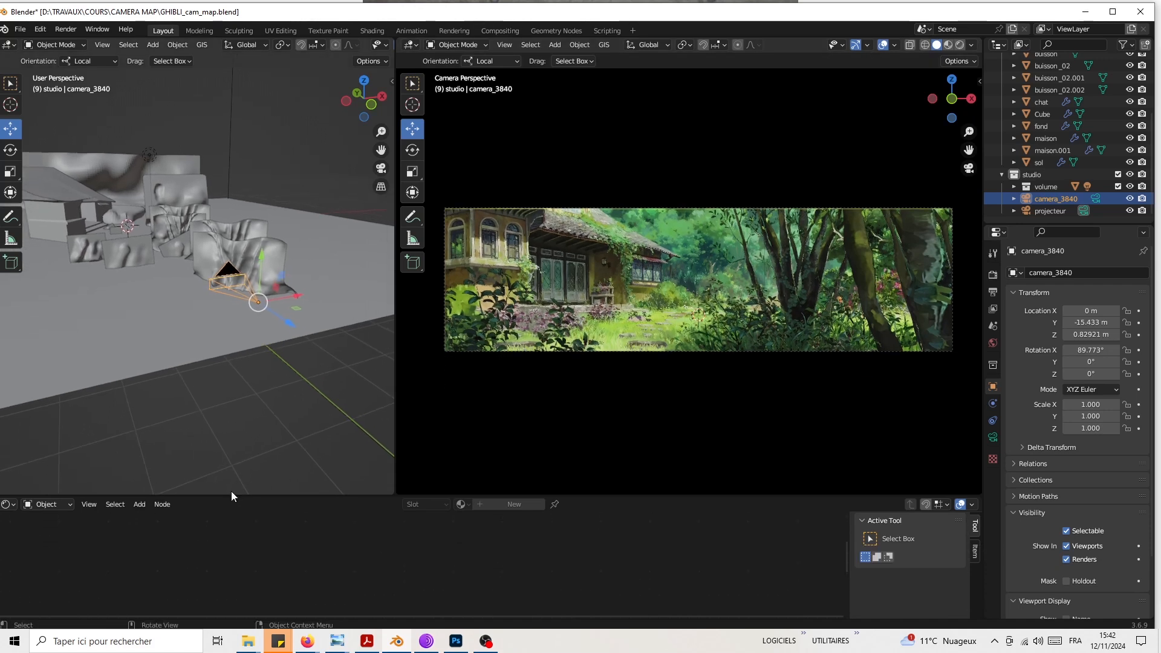
{"action": "left_click", "coordinate": [9, 505]}
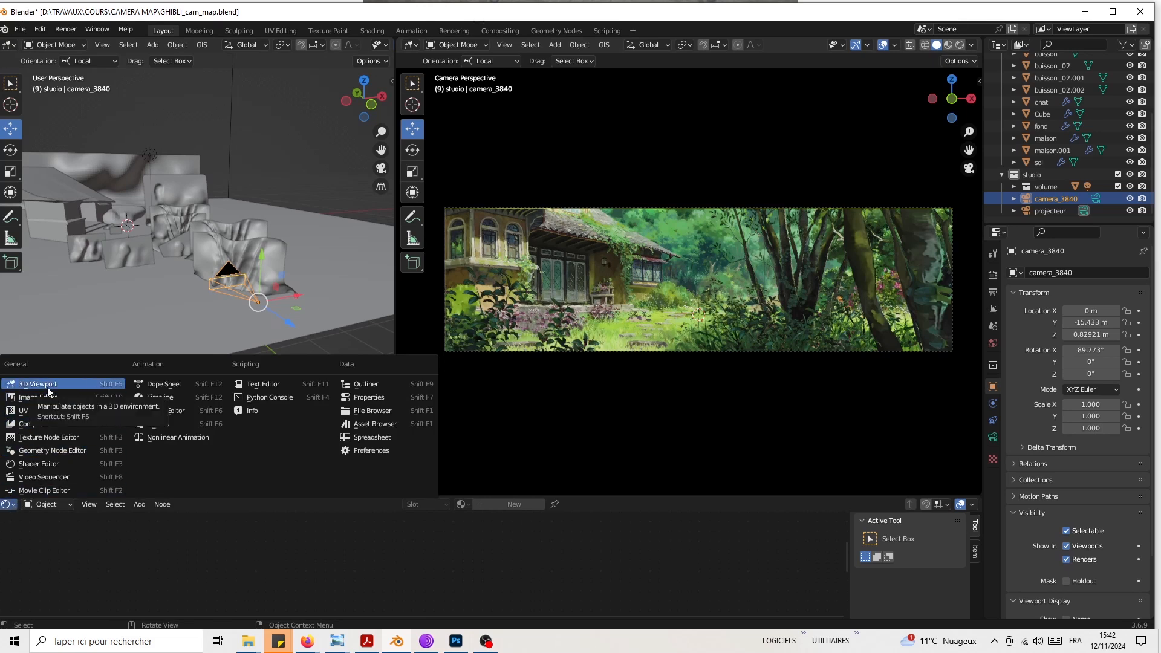
{"action": "left_click", "coordinate": [160, 398]}
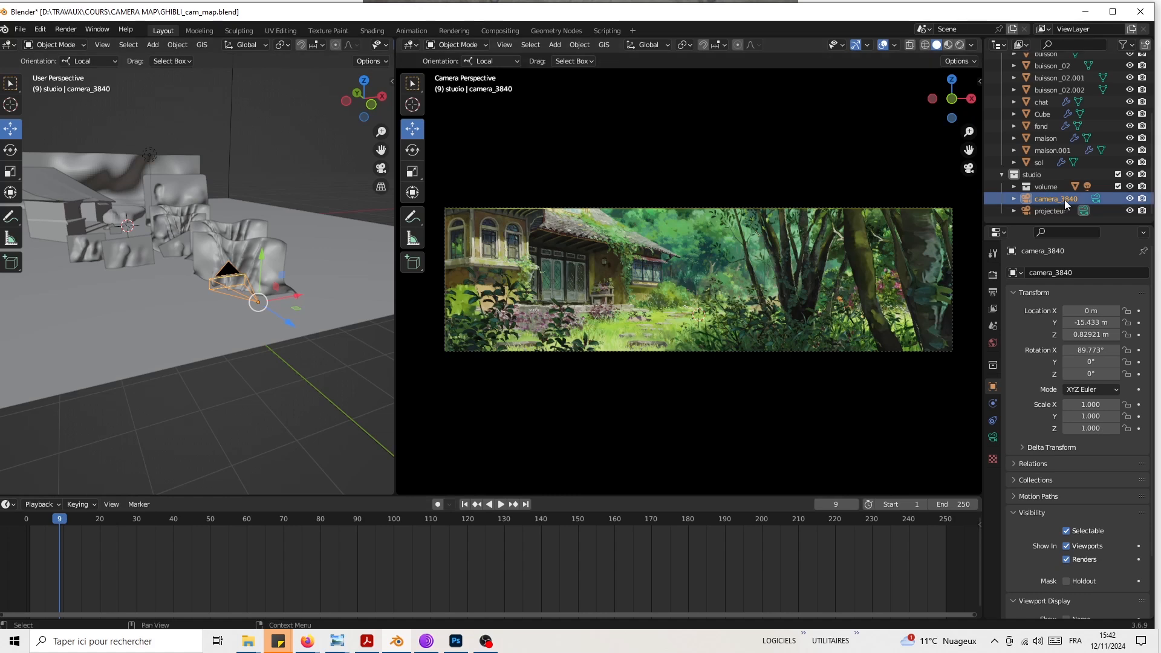
Step: Insert a Location keyframe for camera_3840 at frame 1
{"action": "left_click_drag", "start_coordinate": [57, 522], "coordinate": [32, 521]}
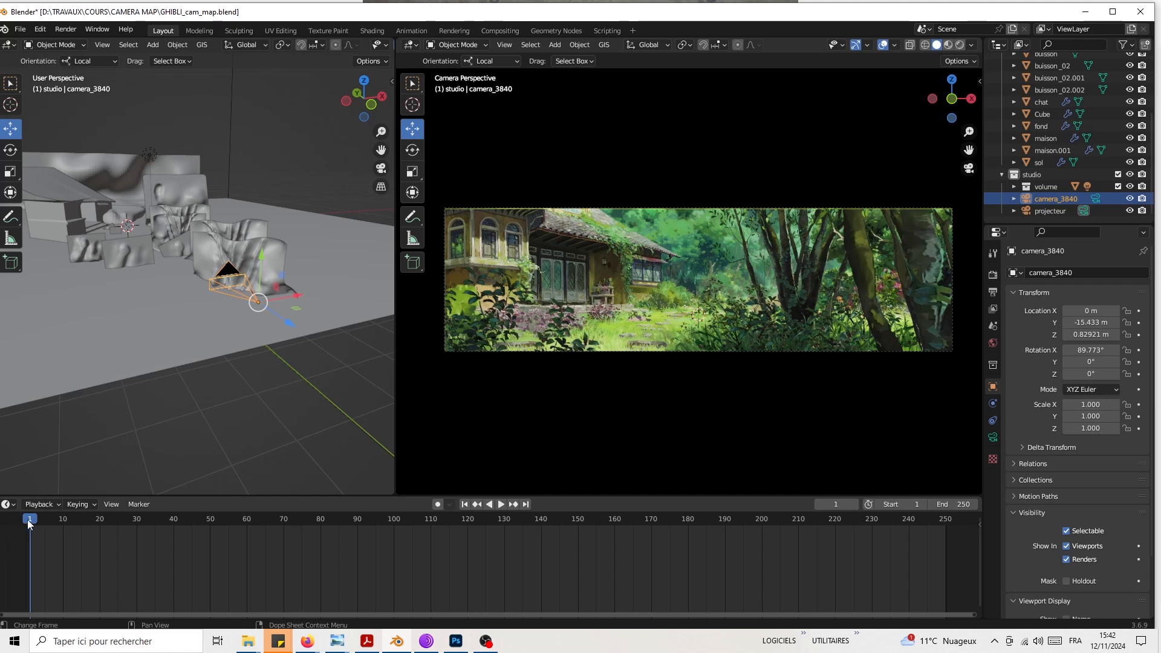
{"action": "key", "text": "i"}
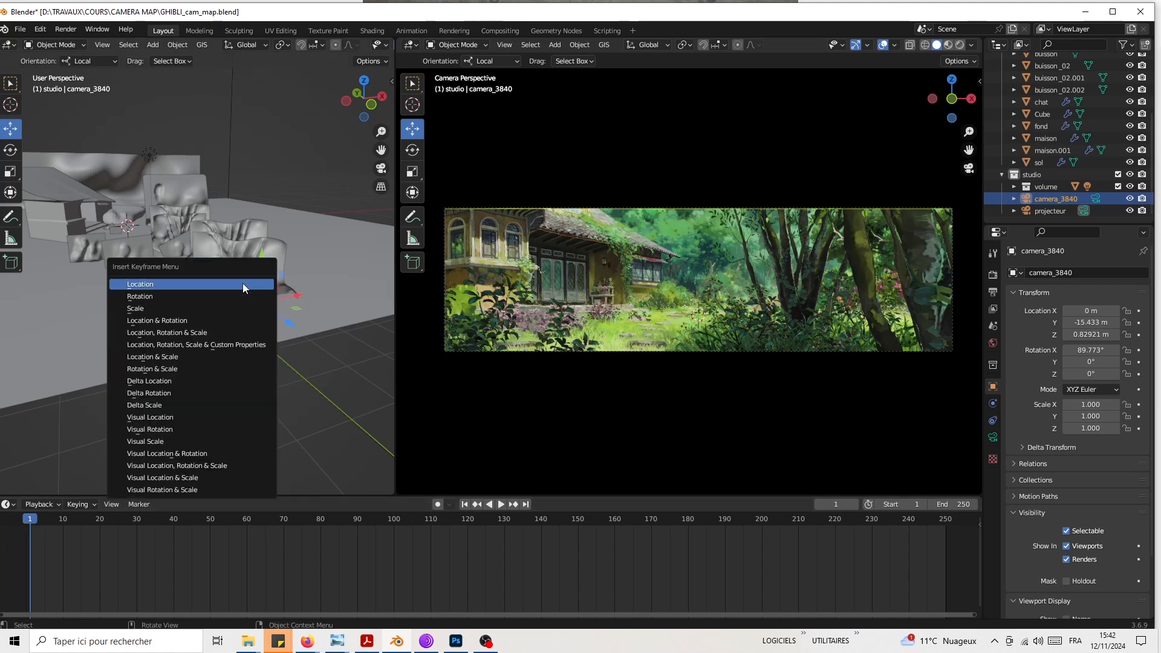
{"action": "left_click", "coordinate": [242, 283]}
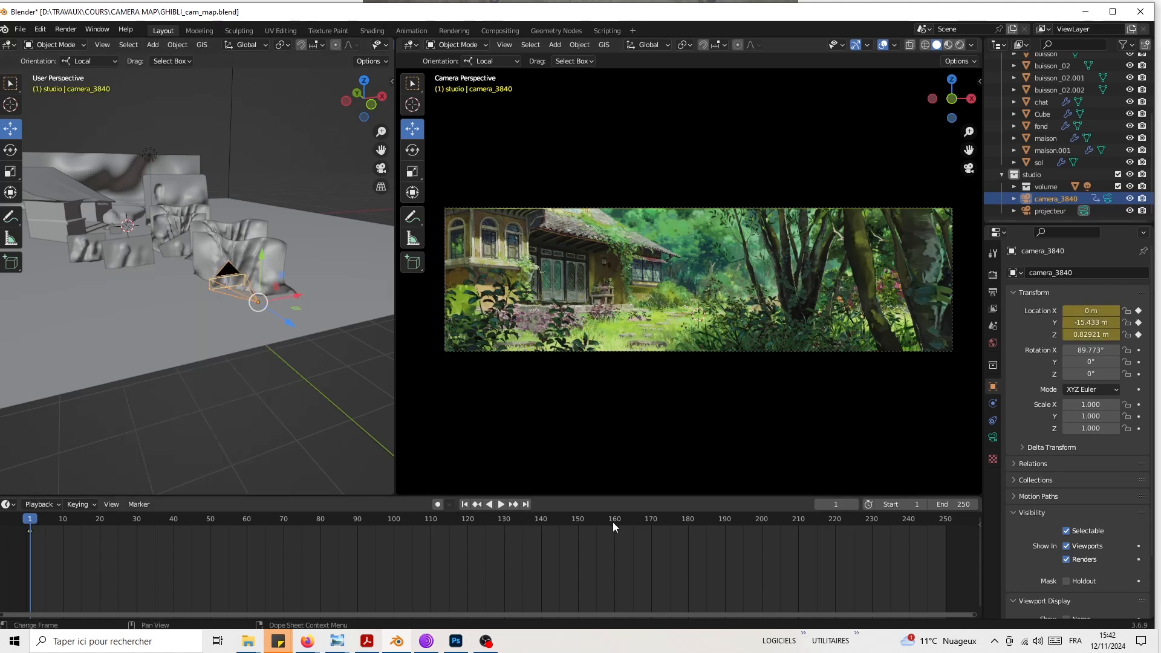
Step: Go to frame 150 and move camera_3840 forward along its local Z axis to about Y -14.82 m
{"action": "left_click", "coordinate": [578, 519]}
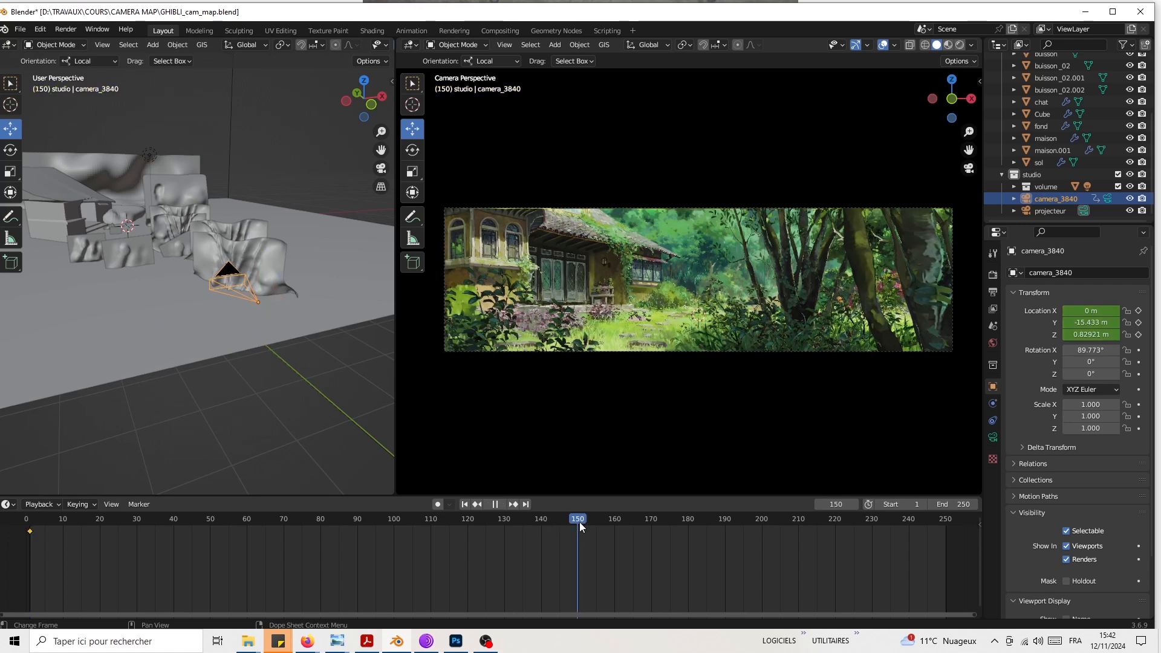
{"action": "left_click_drag", "start_coordinate": [288, 328], "coordinate": [265, 317]}
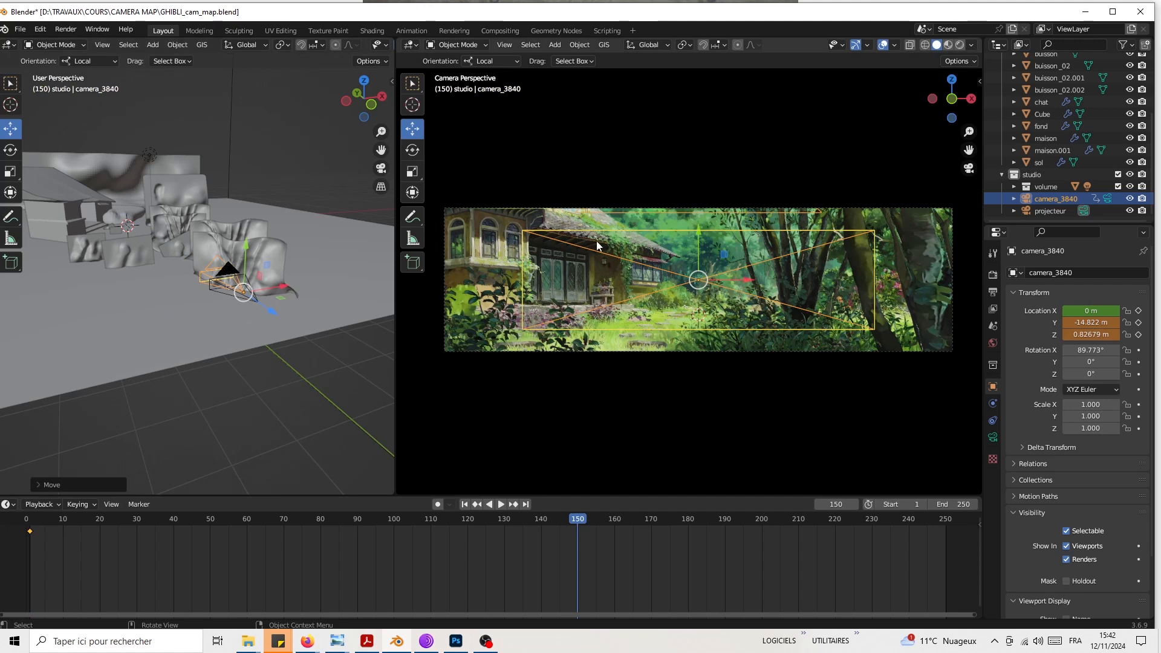
{"action": "scroll", "coordinate": [191, 288], "scroll_direction": "up", "scroll_amount": 3}
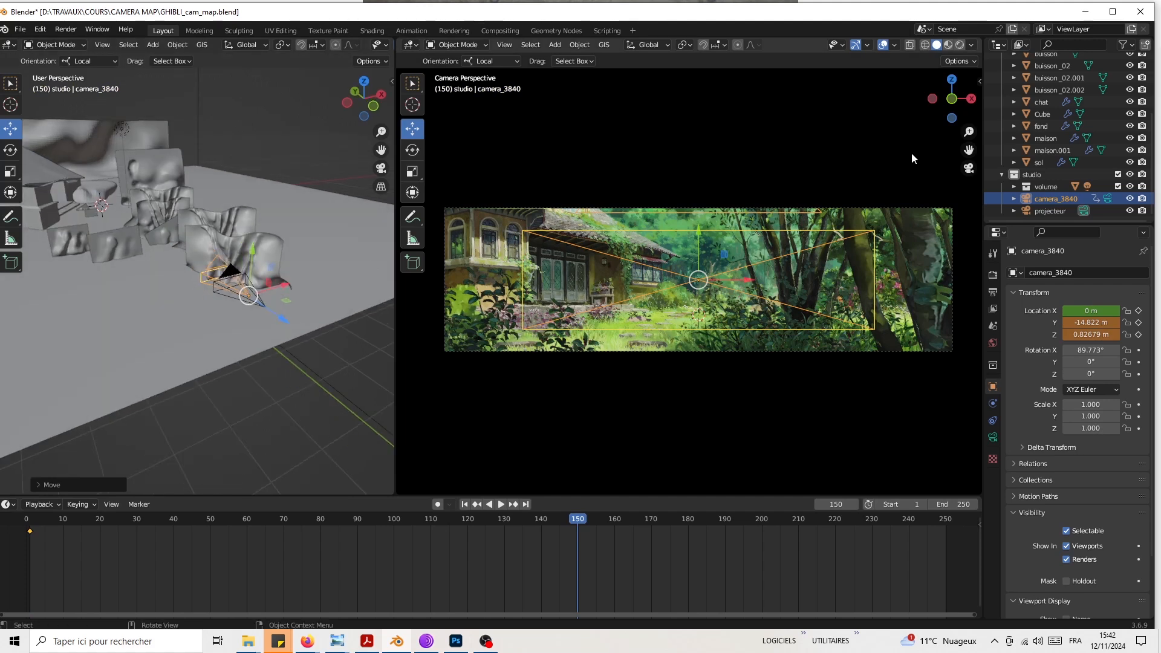
{"action": "scroll", "coordinate": [253, 318], "scroll_direction": "up", "scroll_amount": 3}
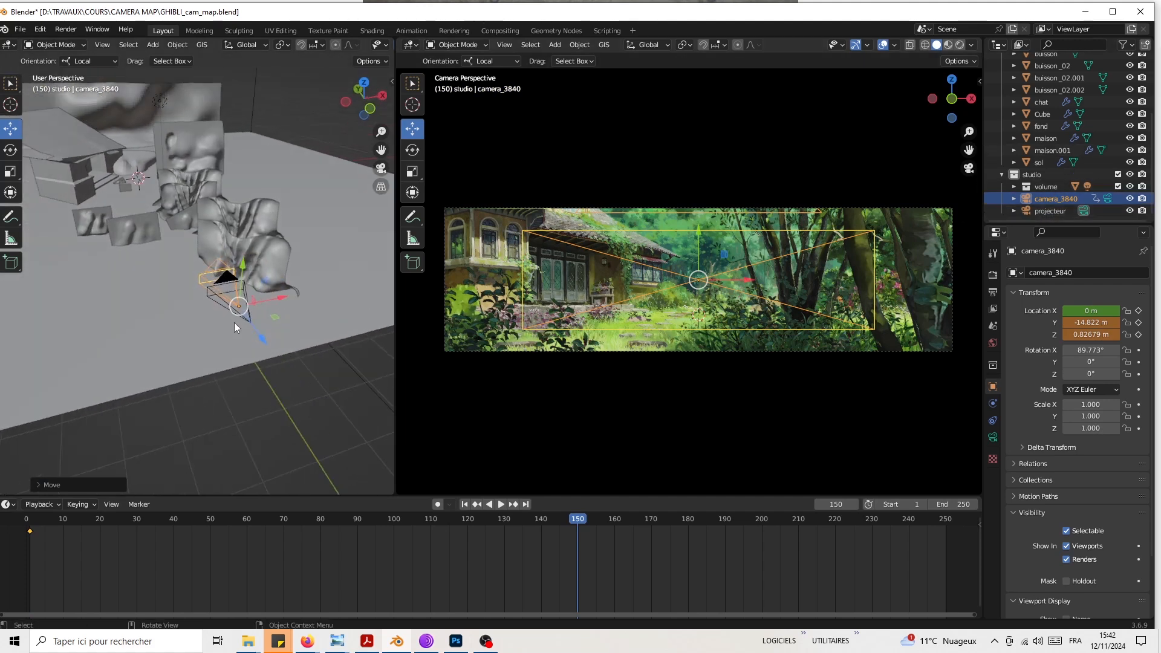
{"action": "scroll", "coordinate": [235, 324], "scroll_direction": "up", "scroll_amount": 2}
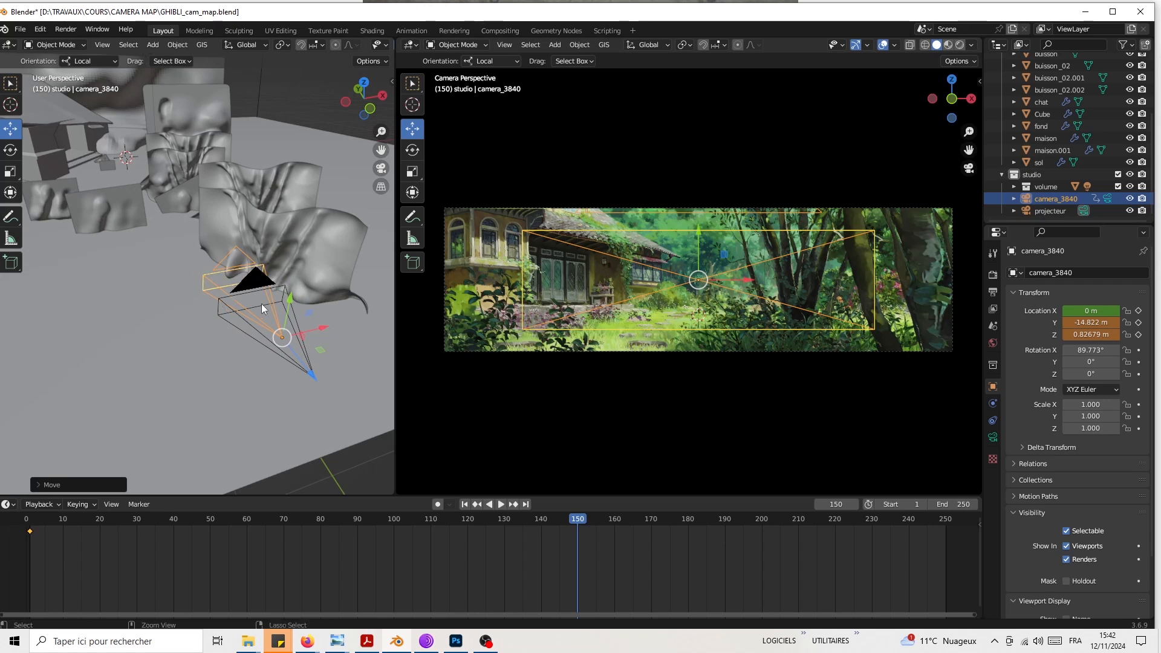
Step: Make camera_3840 the active scene camera and insert a Location keyframe at frame 150 with it at about Y -14.818 m
{"action": "key", "text": "ctrl+KP_0"}
{"action": "middle_click_drag", "start_coordinate": [201, 226], "coordinate": [218, 272]}
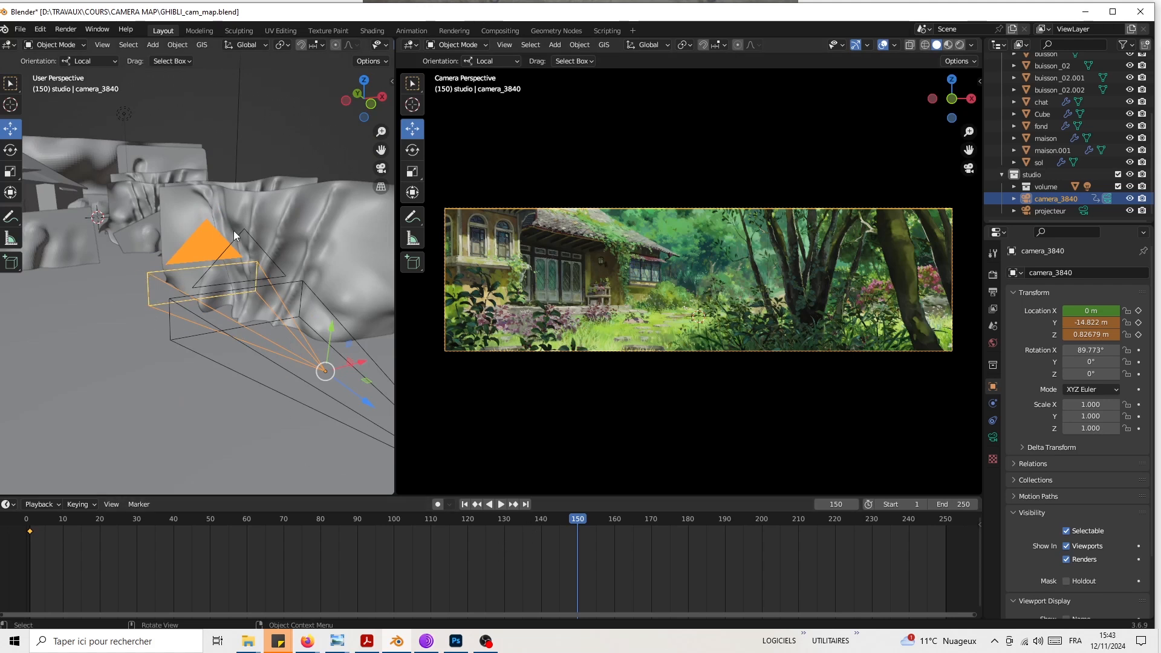
{"action": "left_click_drag", "start_coordinate": [353, 392], "coordinate": [347, 390]}
{"action": "key", "text": "i"}
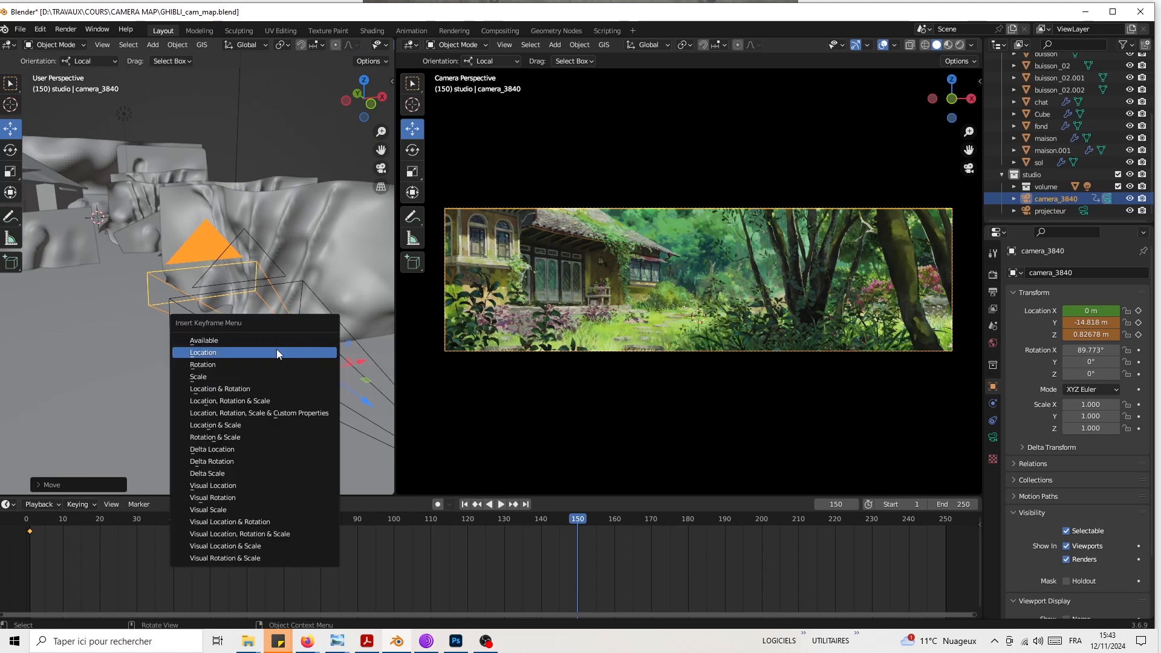
{"action": "left_click", "coordinate": [273, 347]}
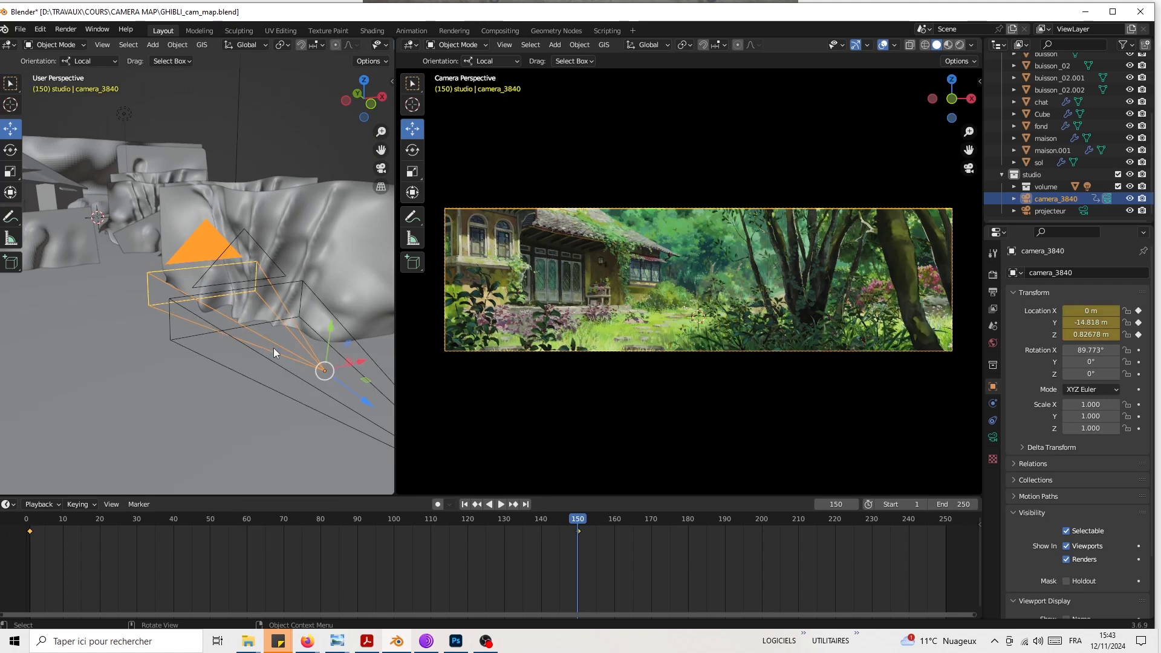
Step: Rewind to the start and play back the forward move of camera_3840
{"action": "left_click_drag", "start_coordinate": [531, 517], "coordinate": [30, 514]}
{"action": "key", "text": "space"}
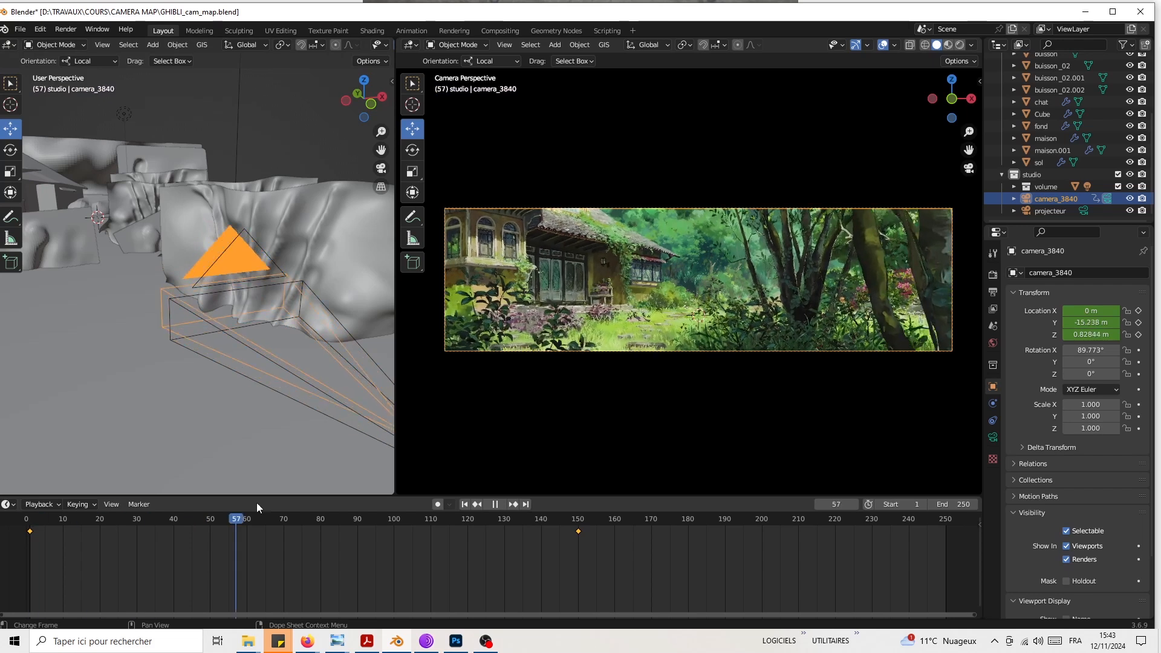
{"action": "key", "text": "space"}
Step: At frame 150, enable auto keying and move camera_3840 farther toward the house to about Y -11.618 m
{"action": "key", "text": "Down"}
{"action": "key", "text": "Up"}
{"action": "left_click", "coordinate": [437, 505]}
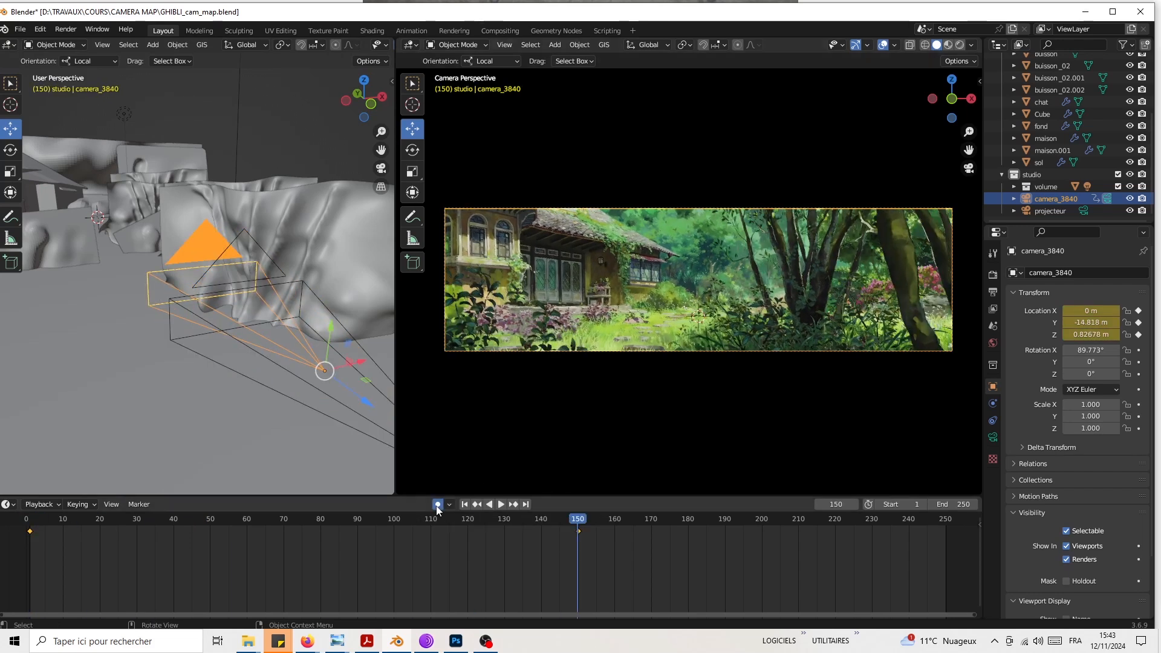
{"action": "scroll", "coordinate": [176, 343], "scroll_direction": "down", "scroll_amount": 2}
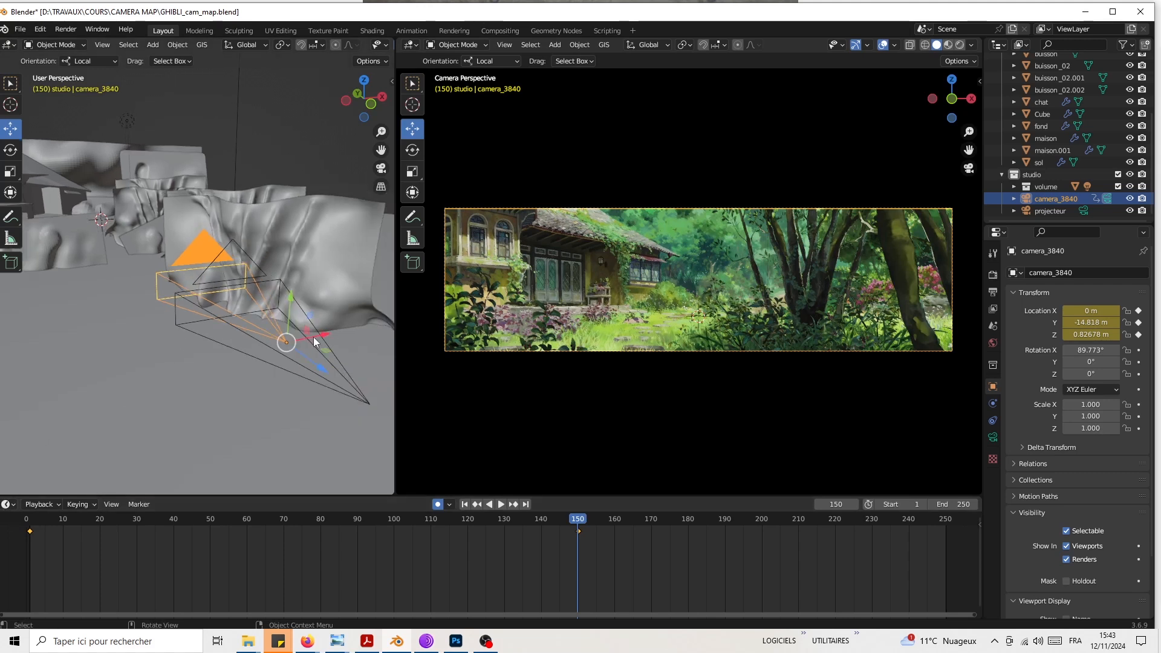
{"action": "middle_click_drag", "start_coordinate": [313, 336], "coordinate": [347, 384]}
{"action": "left_click_drag", "start_coordinate": [359, 387], "coordinate": [127, 303]}
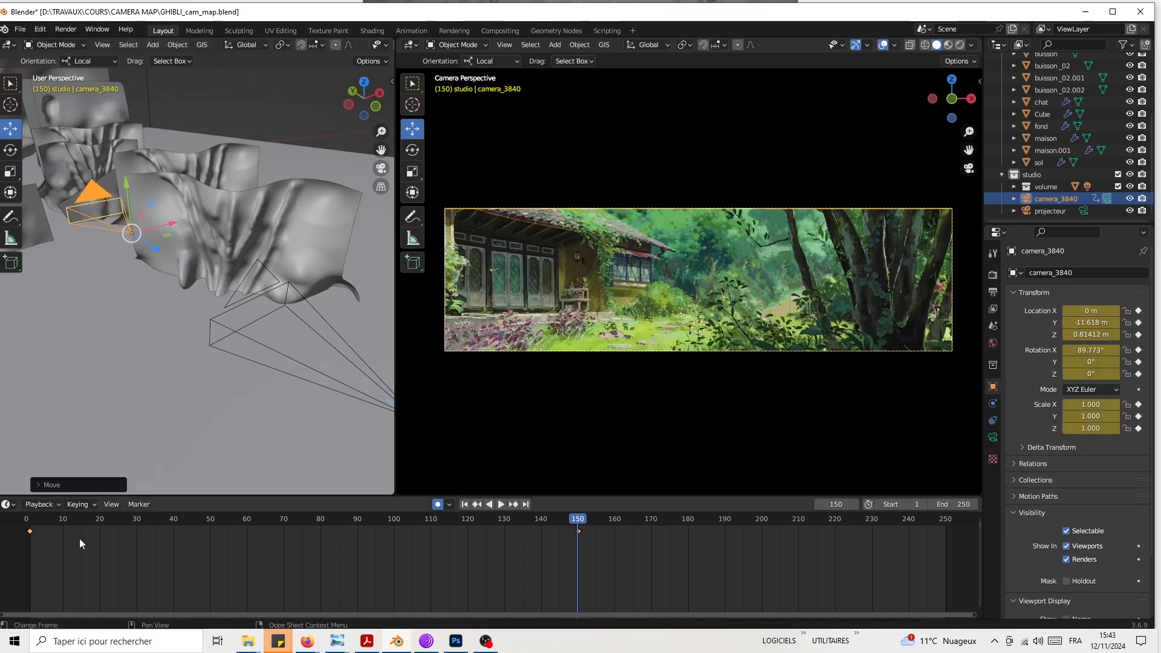
Step: Play the animation from the beginning to review the extended camera travel
{"action": "left_click", "coordinate": [36, 524]}
{"action": "key", "text": "space"}
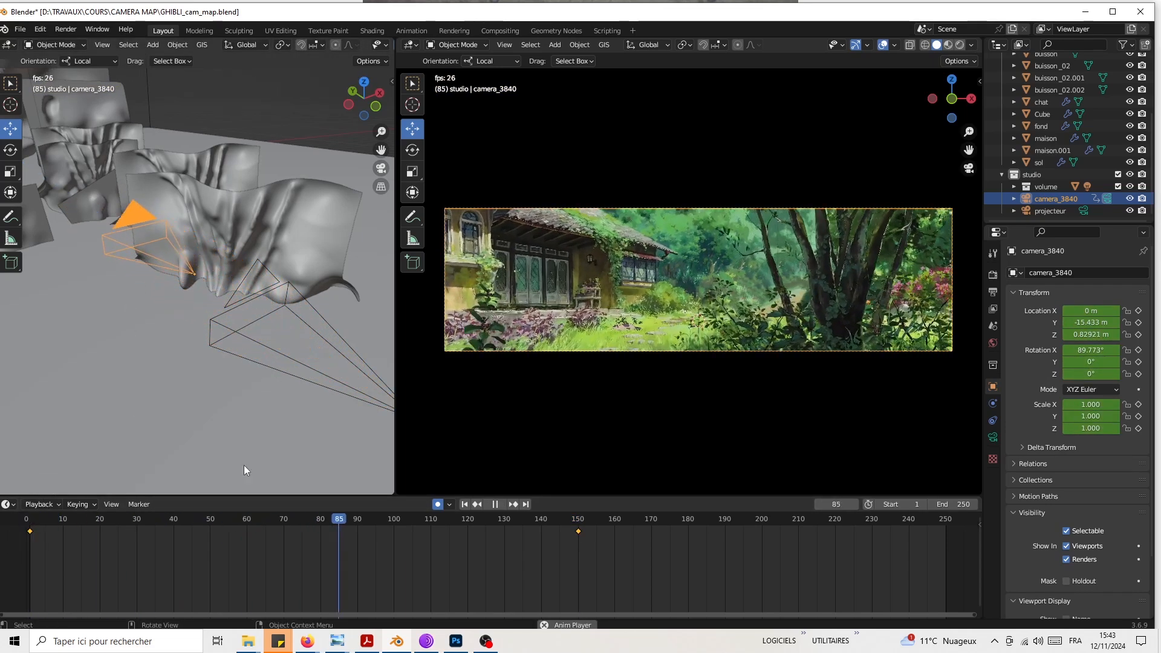
{"action": "key", "text": "space"}
Step: Widen the camera viewport and replay the animation at larger size, rewinding to the start of the timeline
{"action": "left_click_drag", "start_coordinate": [396, 348], "coordinate": [91, 345]}
{"action": "left_click_drag", "start_coordinate": [455, 524], "coordinate": [31, 528]}
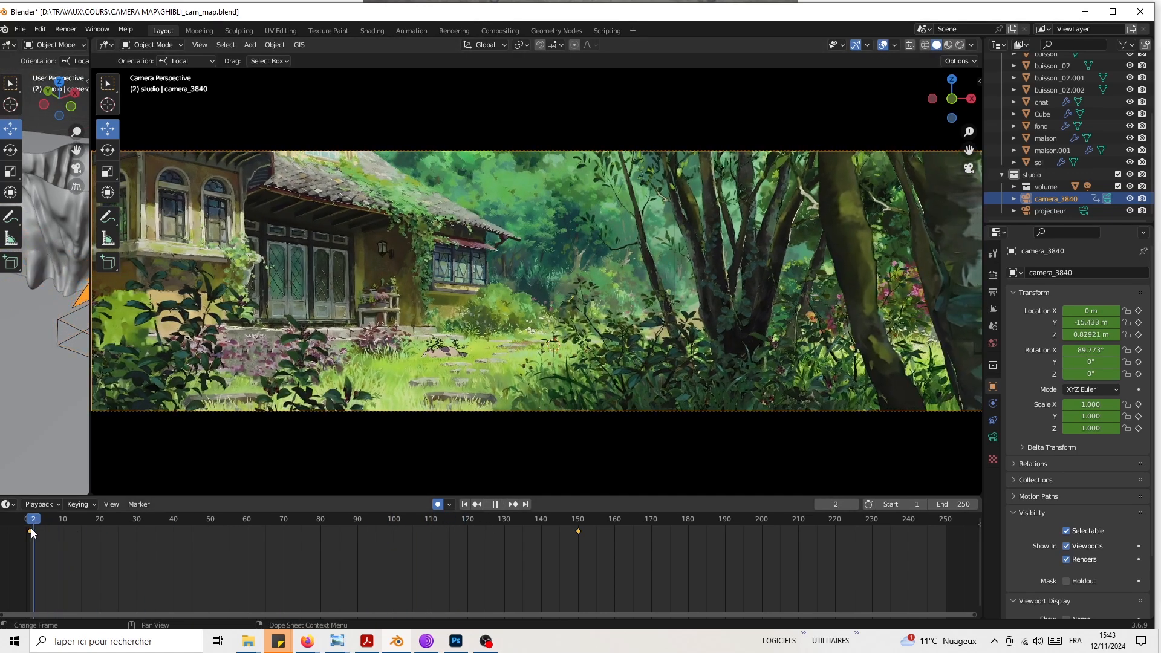
{"action": "key", "text": "space"}
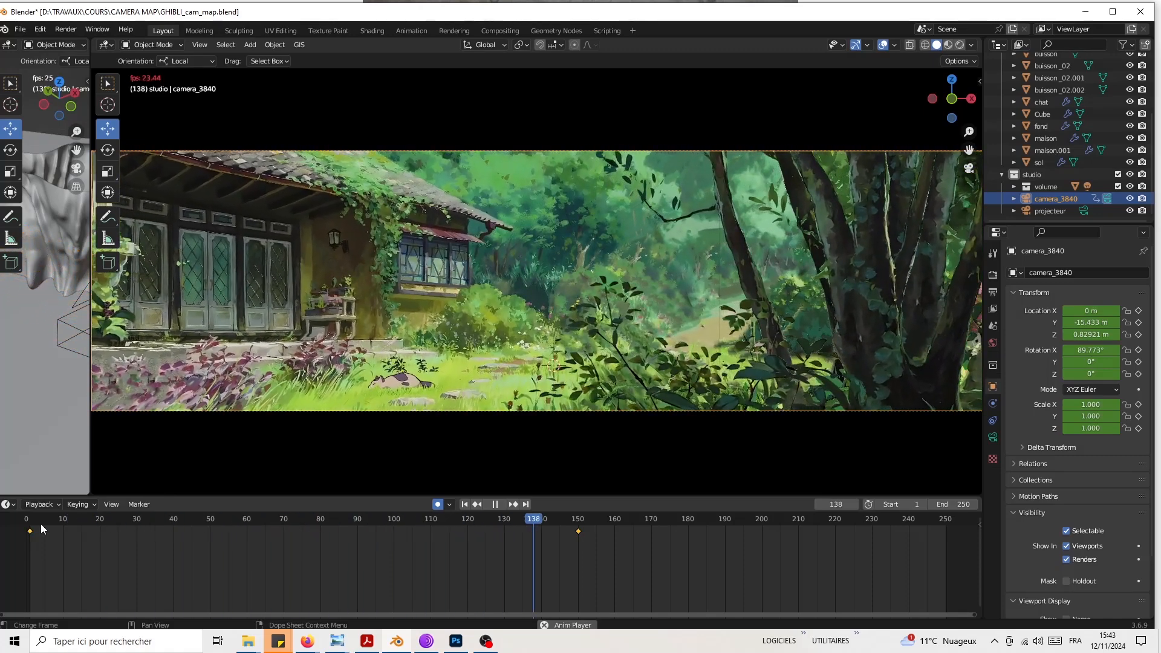
{"action": "key", "text": "space"}
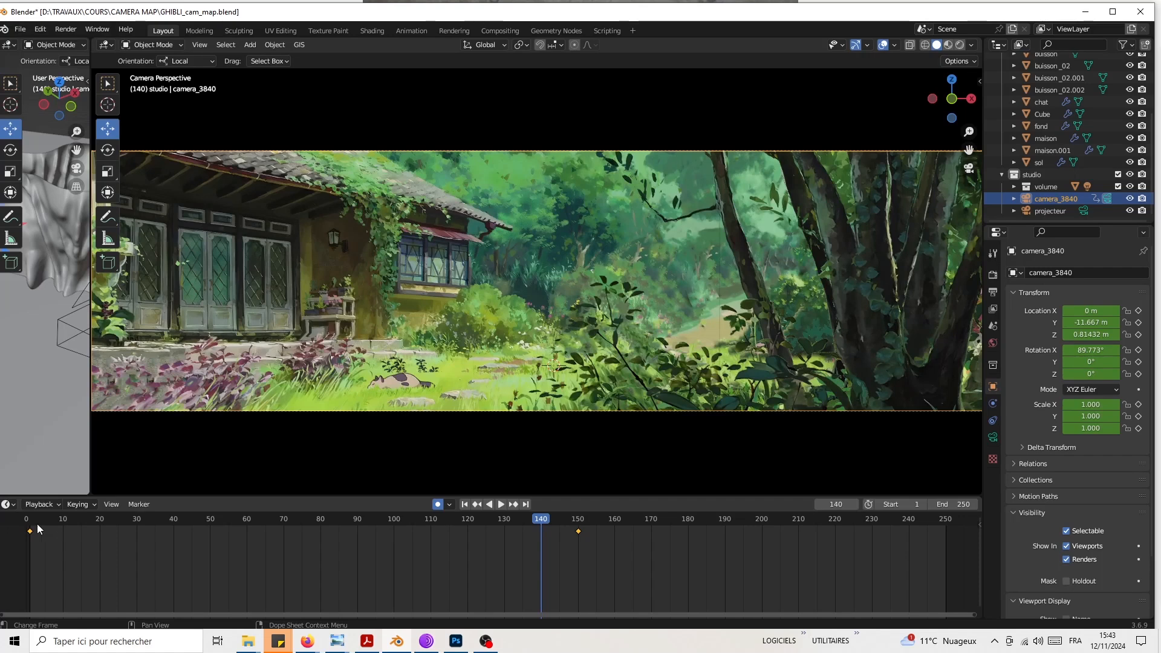
{"action": "left_click_drag", "start_coordinate": [548, 525], "coordinate": [28, 531]}
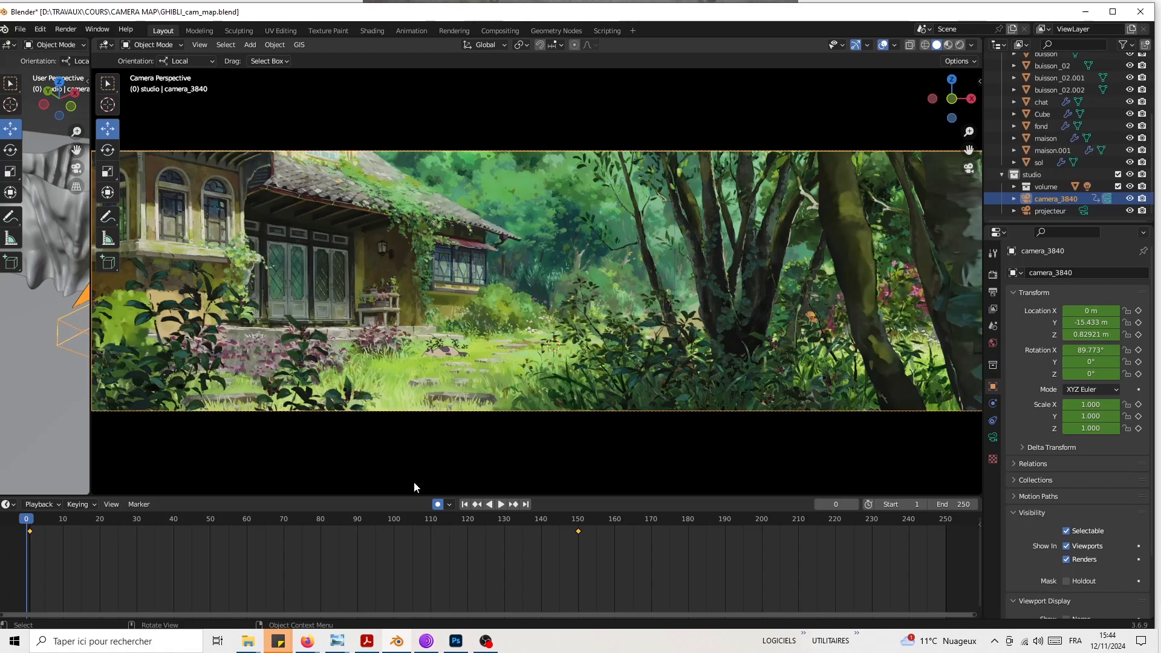
Step: Scrub the start of camera_3840's animation and compare its view at the keyframes on frames 1 and 150
{"action": "left_click_drag", "start_coordinate": [52, 518], "coordinate": [207, 518]}
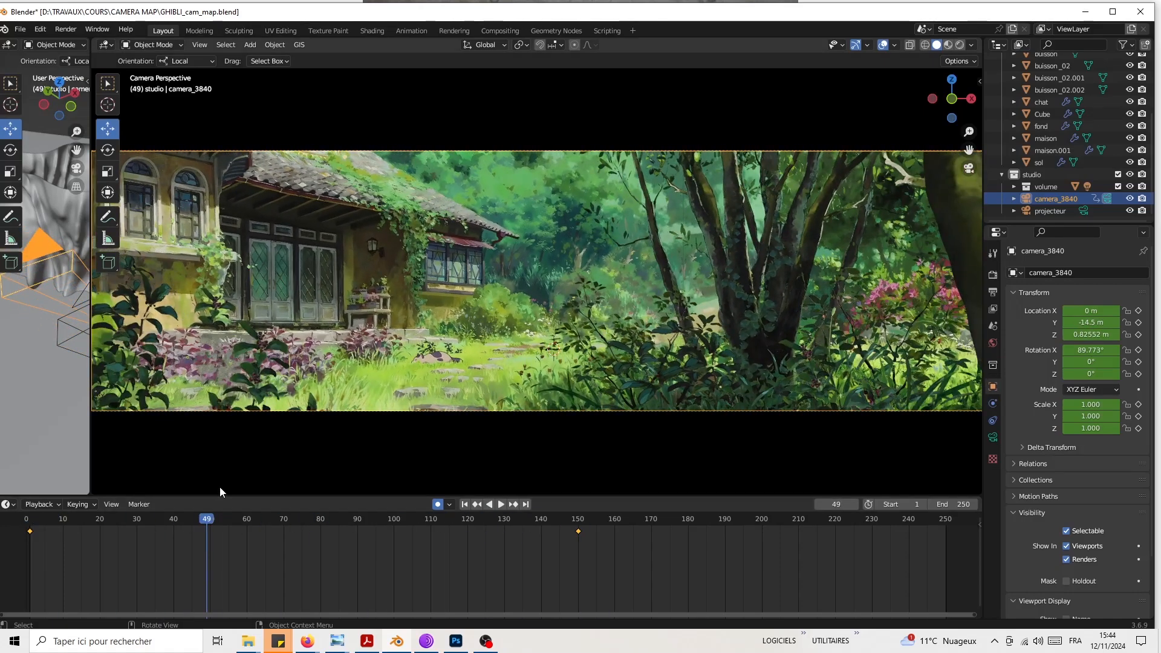
{"action": "key", "text": "Down"}
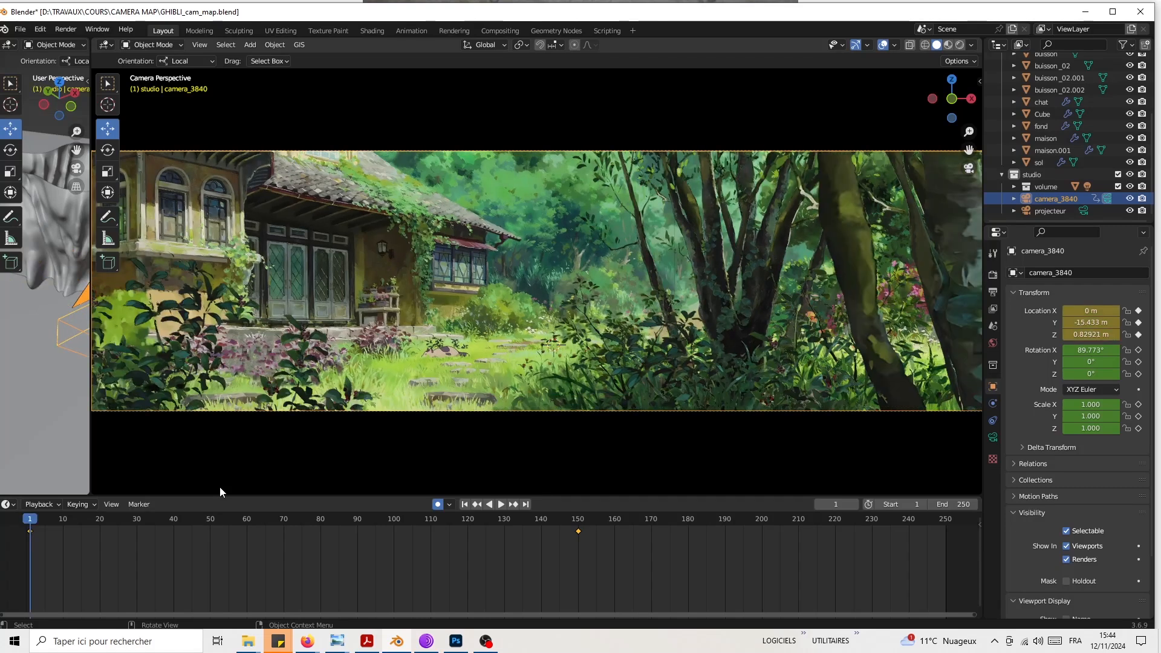
{"action": "key", "text": "Up"}
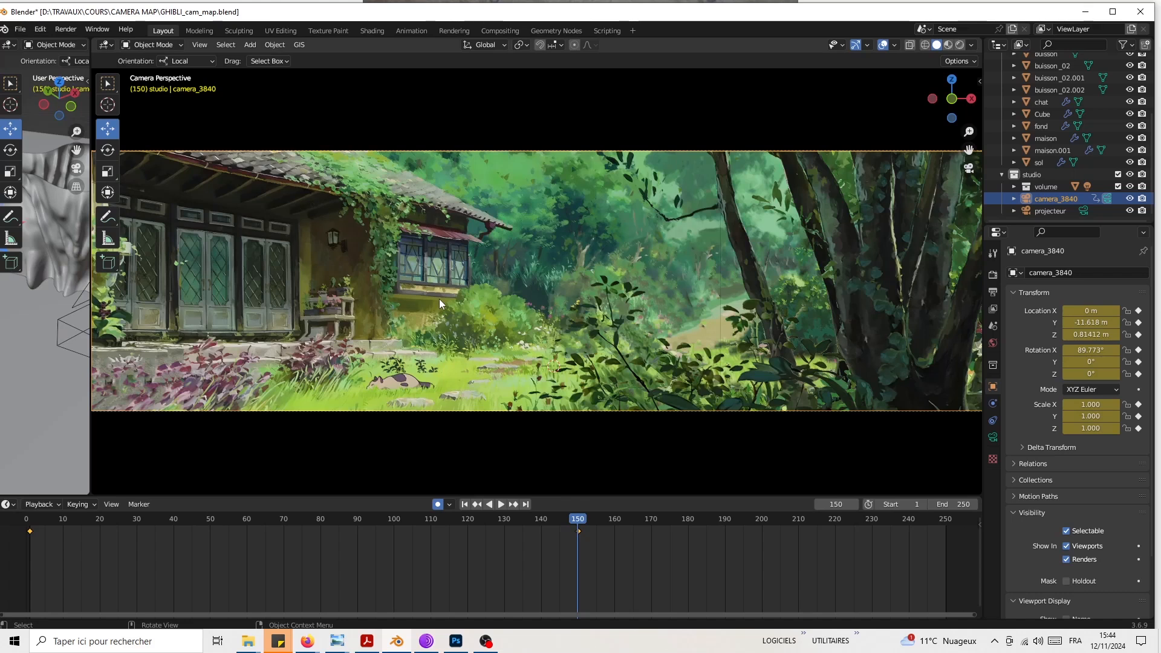
Step: Hide the gizmos and overlays in the camera viewport and compare the projected set seen from outside with the camera view
{"action": "left_click", "coordinate": [856, 46]}
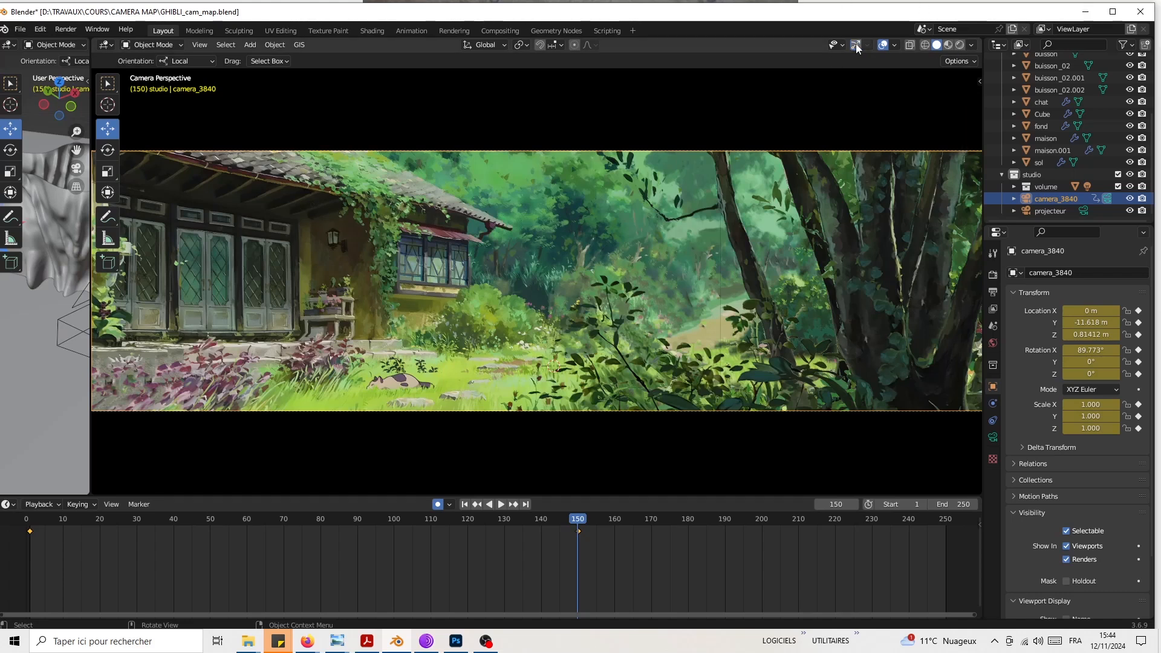
{"action": "left_click", "coordinate": [883, 46]}
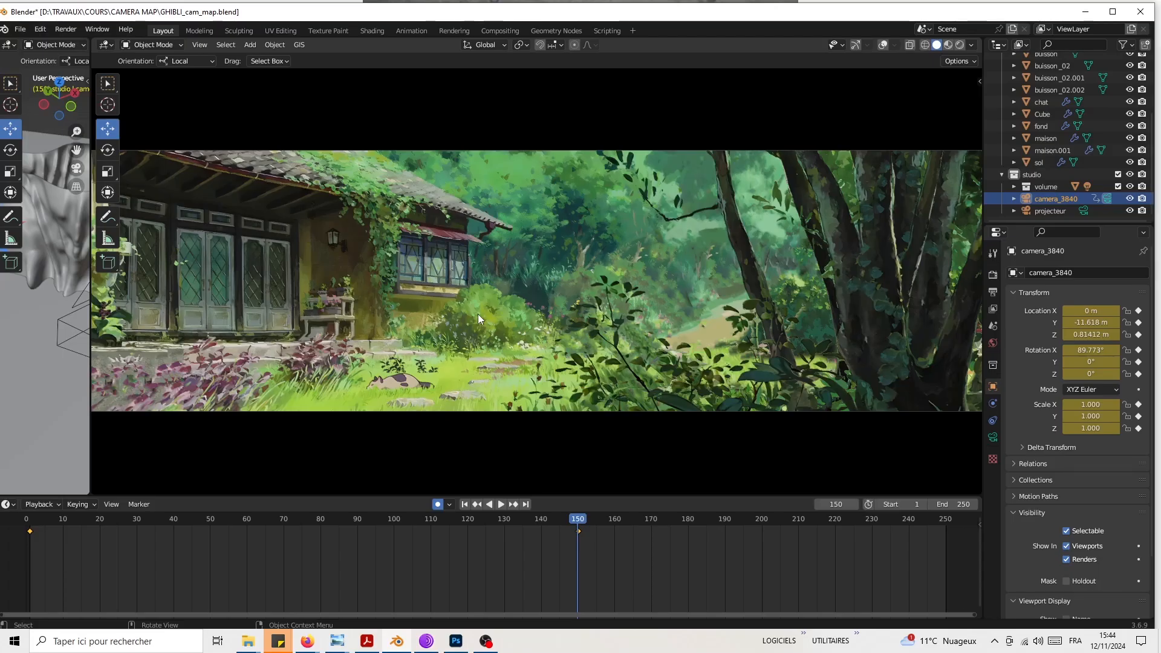
{"action": "mouse_move", "coordinate": [478, 314]}
{"action": "middle_mouse_down"}
{"action": "mouse_move", "coordinate": [502, 331]}
{"action": "mouse_move", "coordinate": [383, 324]}
{"action": "mouse_move", "coordinate": [468, 302]}
{"action": "mouse_move", "coordinate": [608, 329]}
{"action": "mouse_move", "coordinate": [691, 321]}
{"action": "mouse_move", "coordinate": [706, 347]}
{"action": "mouse_move", "coordinate": [669, 317]}
{"action": "mouse_move", "coordinate": [637, 372]}
{"action": "mouse_move", "coordinate": [583, 318]}
{"action": "mouse_move", "coordinate": [543, 312]}
{"action": "mouse_move", "coordinate": [513, 343]}
{"action": "mouse_move", "coordinate": [608, 259]}
{"action": "mouse_move", "coordinate": [595, 266]}
{"action": "middle_mouse_up"}
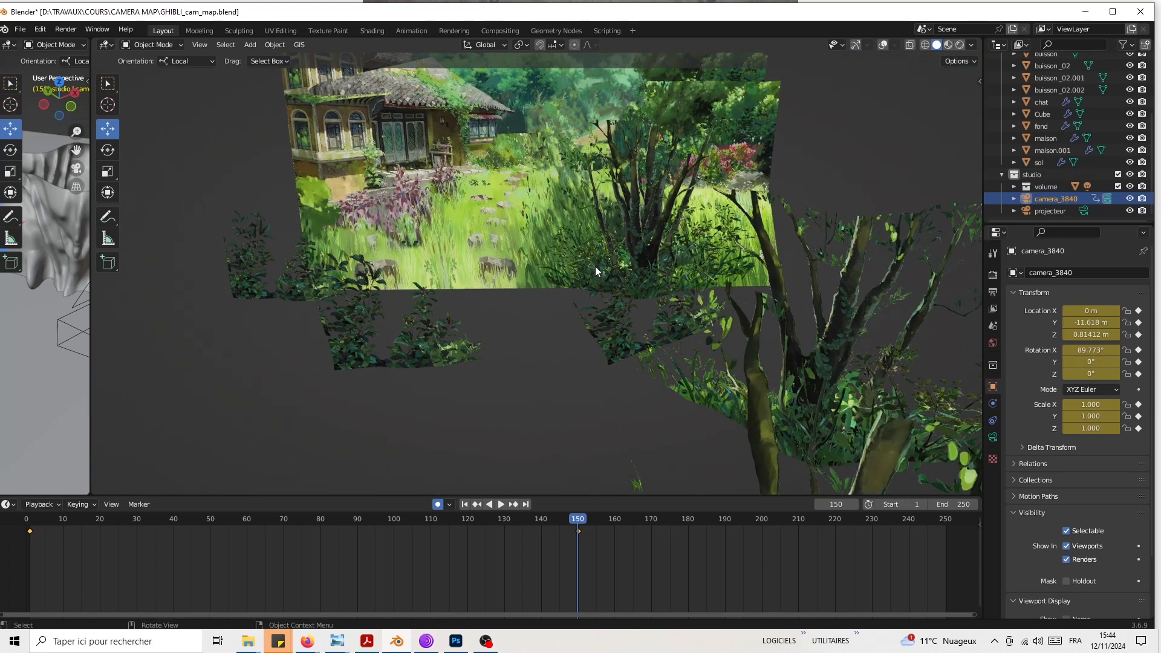
{"action": "key", "text": "KP_0"}
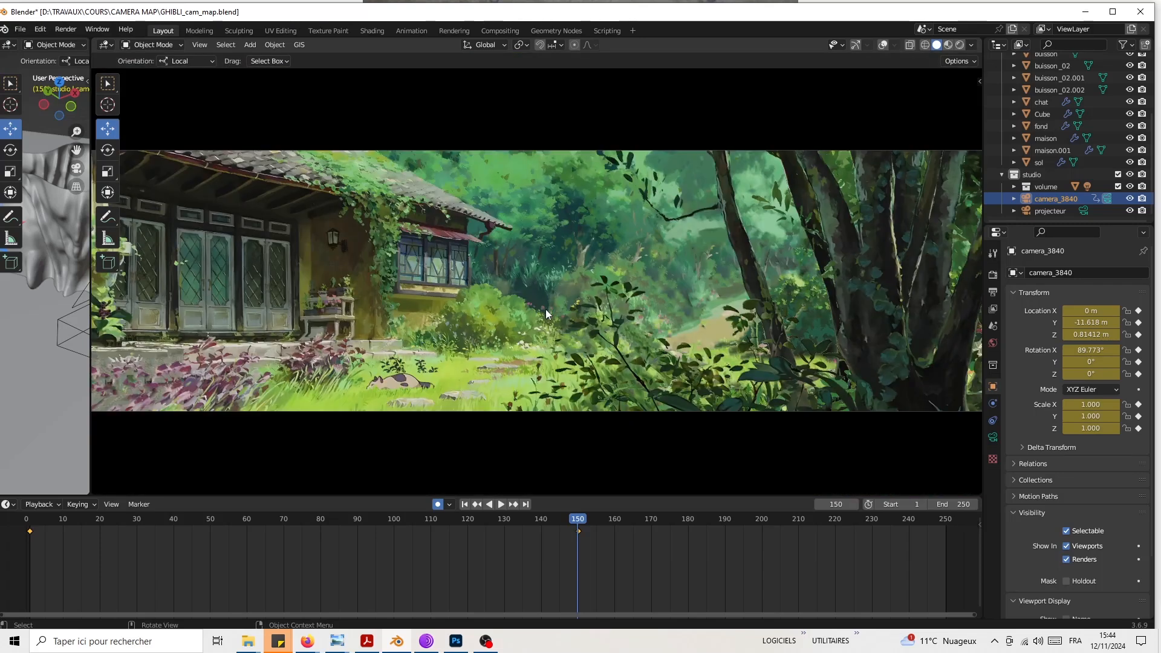
{"action": "scroll", "coordinate": [546, 274], "scroll_direction": "down", "scroll_amount": 2}
{"action": "scroll", "coordinate": [546, 281], "scroll_direction": "up", "scroll_amount": 2}
{"action": "mouse_move", "coordinate": [436, 275]}
{"action": "middle_mouse_down"}
{"action": "mouse_move", "coordinate": [380, 269]}
{"action": "mouse_move", "coordinate": [401, 285]}
{"action": "mouse_move", "coordinate": [391, 279]}
{"action": "middle_mouse_up"}
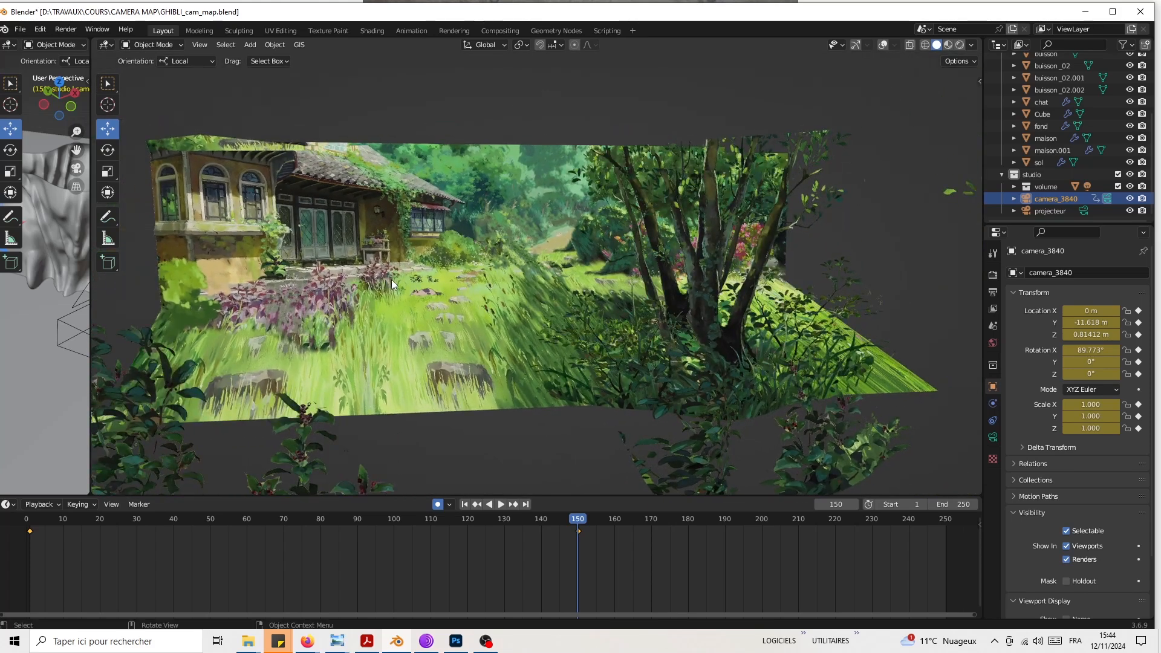
{"action": "key", "text": "KP_0"}
Step: Replay camera_3840's push-in several times from the start without overlays, finishing at frame 0
{"action": "left_click_drag", "start_coordinate": [565, 521], "coordinate": [33, 527]}
{"action": "key", "text": "space"}
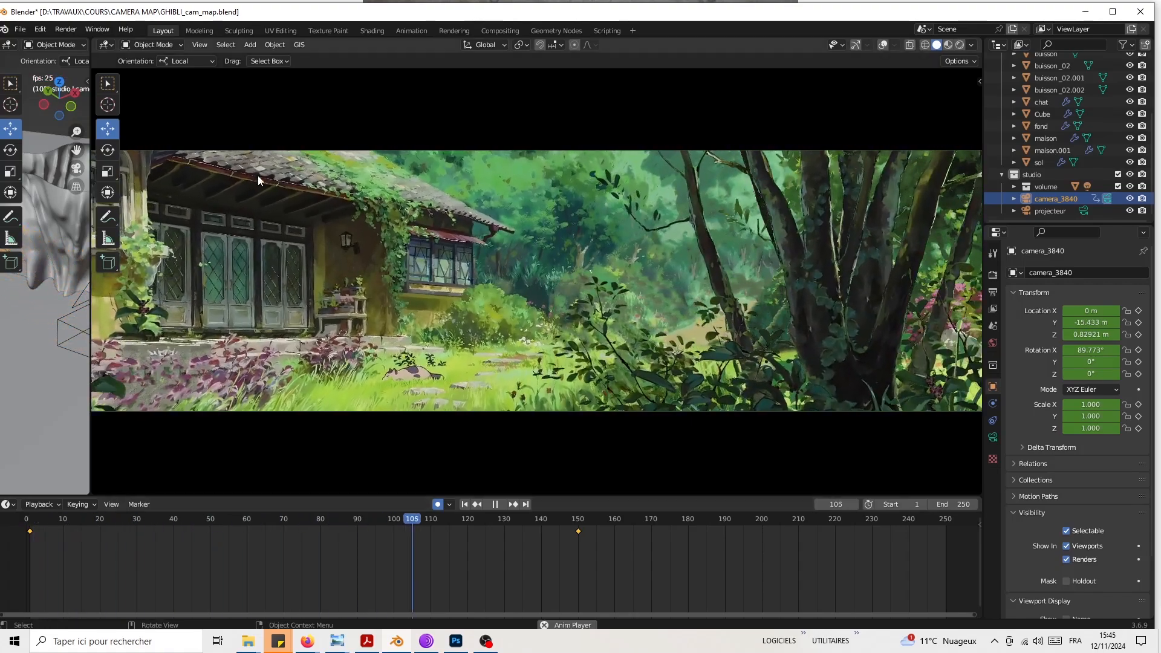
{"action": "key", "text": "space"}
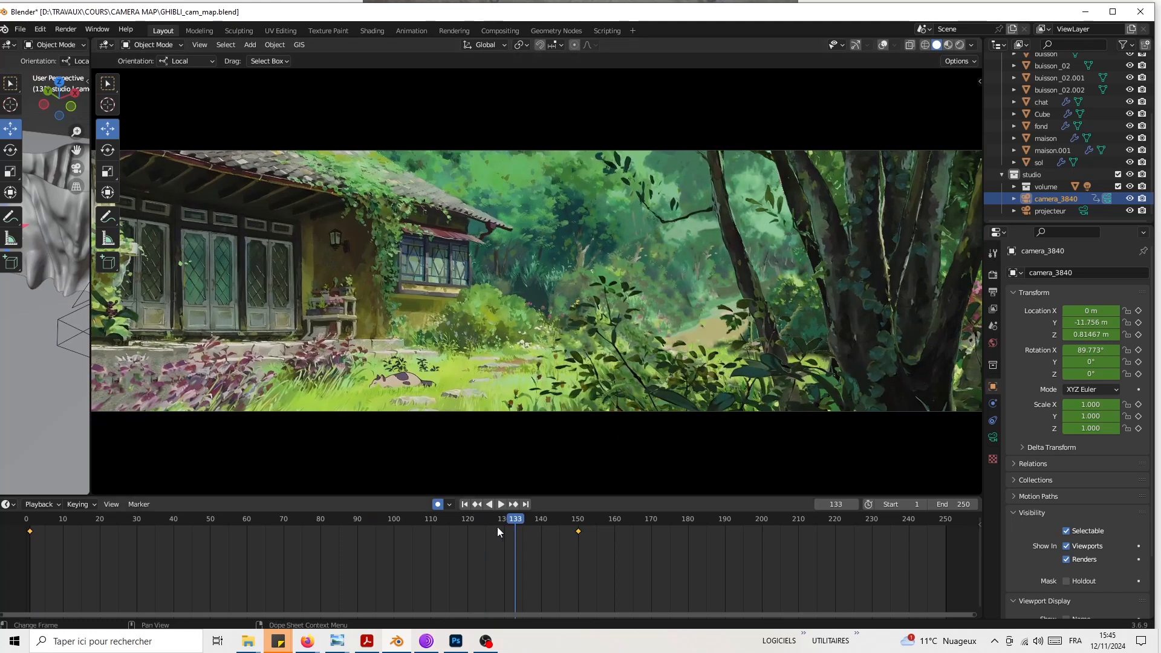
{"action": "left_click_drag", "start_coordinate": [176, 526], "coordinate": [23, 521]}
{"action": "key", "text": "space"}
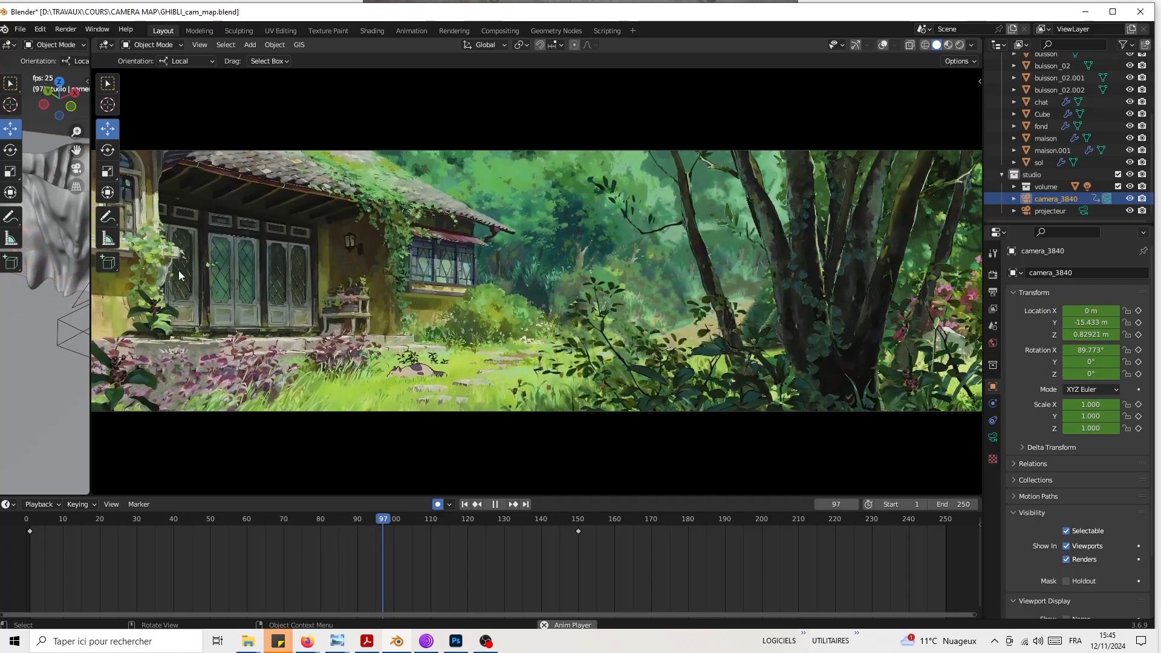
{"action": "key", "text": "space"}
{"action": "left_click_drag", "start_coordinate": [449, 521], "coordinate": [35, 539]}
{"action": "key", "text": "space"}
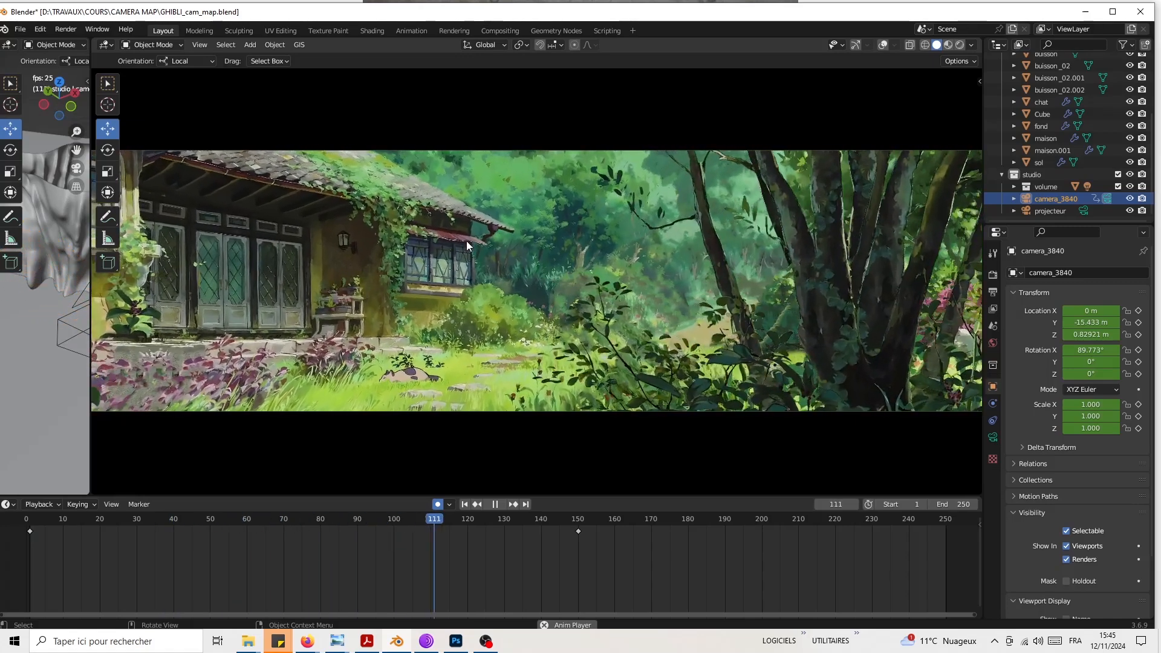
{"action": "key", "text": "space"}
{"action": "left_click_drag", "start_coordinate": [565, 521], "coordinate": [26, 531]}
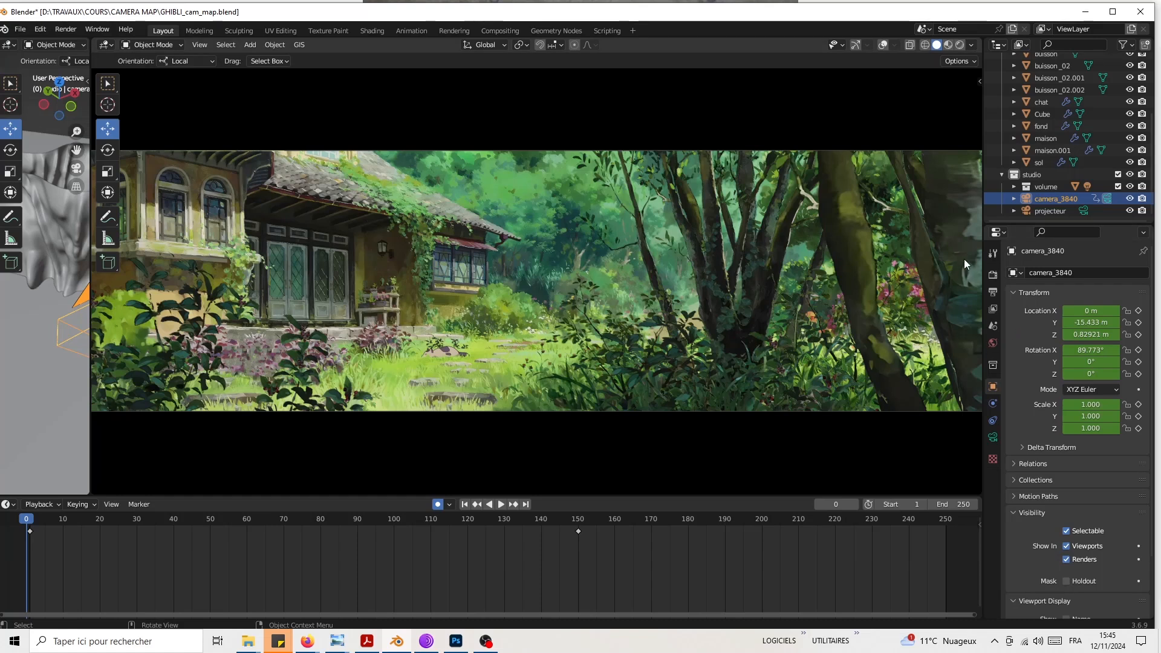
Step: Select the projecteur camera and show the overlays and gizmos again in an outside view of the set
{"action": "left_click", "coordinate": [1050, 209]}
{"action": "middle_click_drag", "start_coordinate": [544, 290], "coordinate": [377, 320]}
{"action": "scroll", "coordinate": [379, 316], "scroll_direction": "down", "scroll_amount": 10}
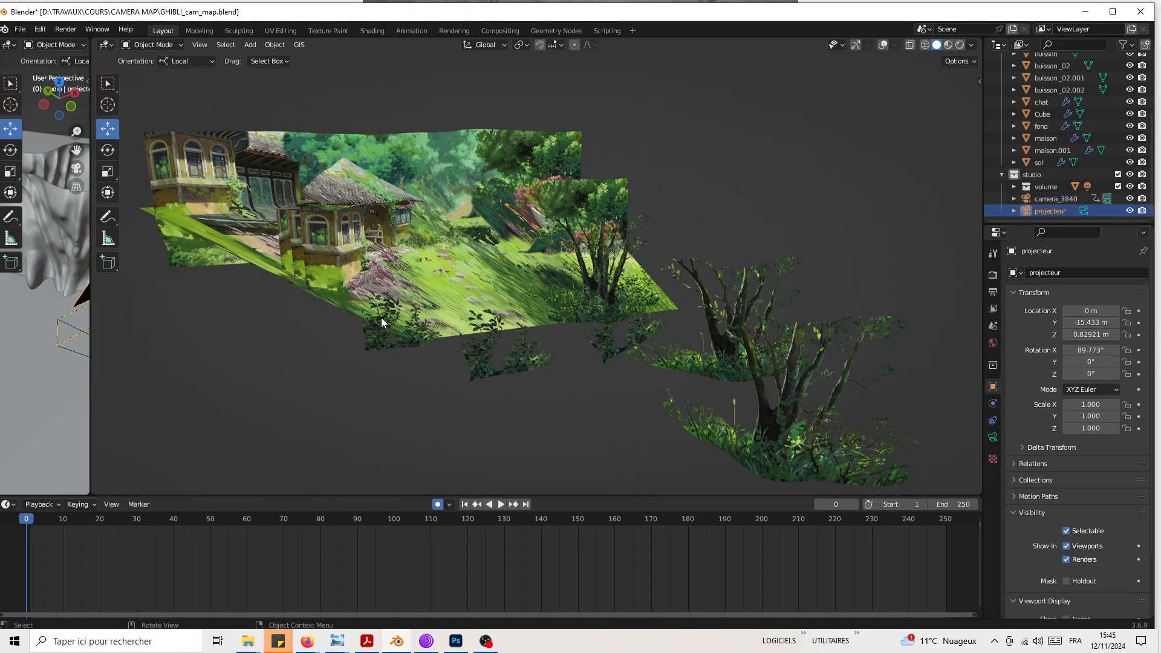
{"action": "left_click", "coordinate": [883, 45]}
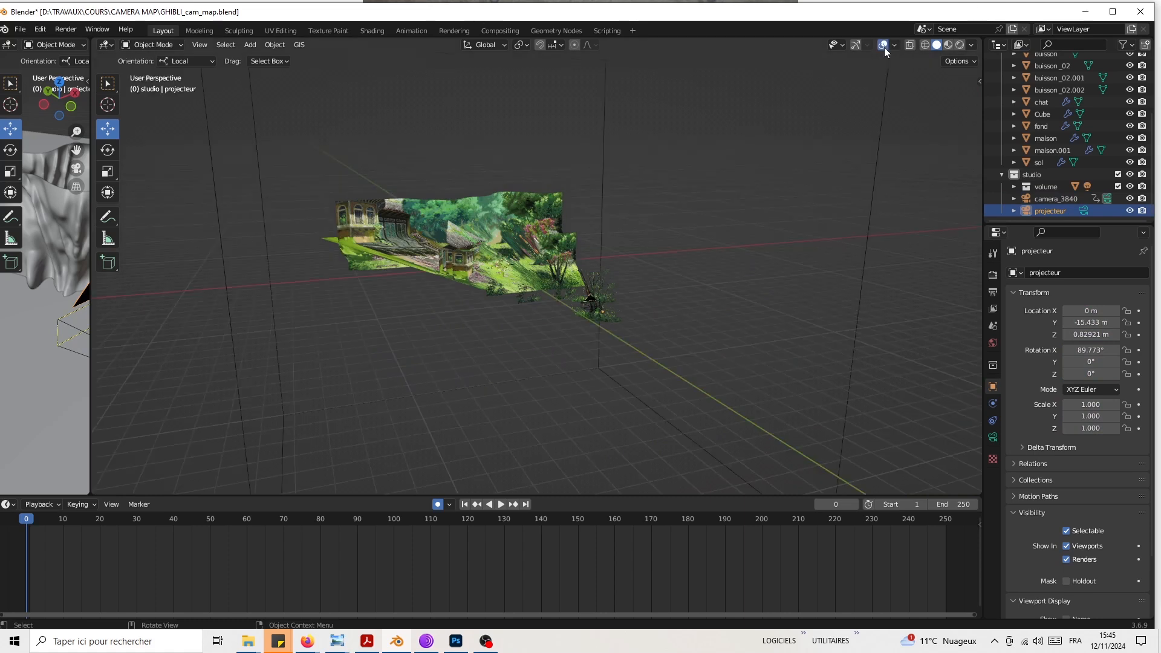
{"action": "left_click", "coordinate": [855, 45]}
Step: Duplicate the projecteur camera in place and rename the copy camera_16_9
{"action": "mouse_move", "coordinate": [756, 206]}
{"action": "middle_mouse_down"}
{"action": "mouse_move", "coordinate": [626, 412]}
{"action": "mouse_move", "coordinate": [500, 330]}
{"action": "mouse_move", "coordinate": [562, 339]}
{"action": "mouse_move", "coordinate": [653, 322]}
{"action": "middle_mouse_up"}
{"action": "key", "text": "shift+d"}
{"action": "right_click", "coordinate": [780, 240]}
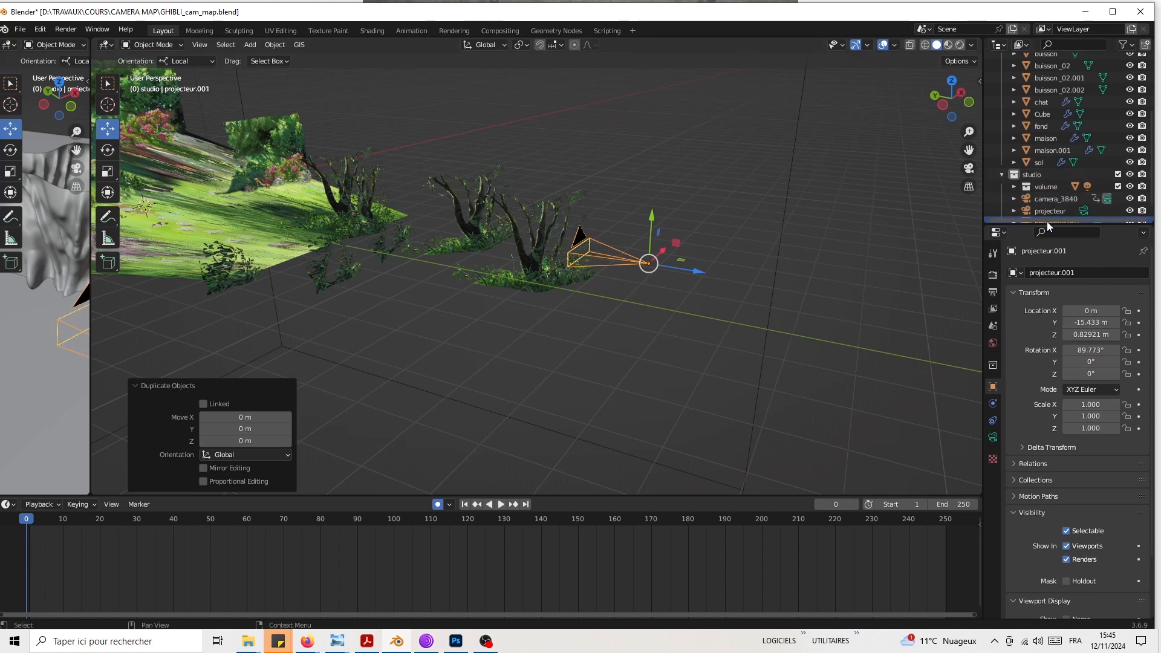
{"action": "scroll", "coordinate": [1043, 203], "scroll_direction": "down", "scroll_amount": 1}
{"action": "type", "text": "camera_16_9"}
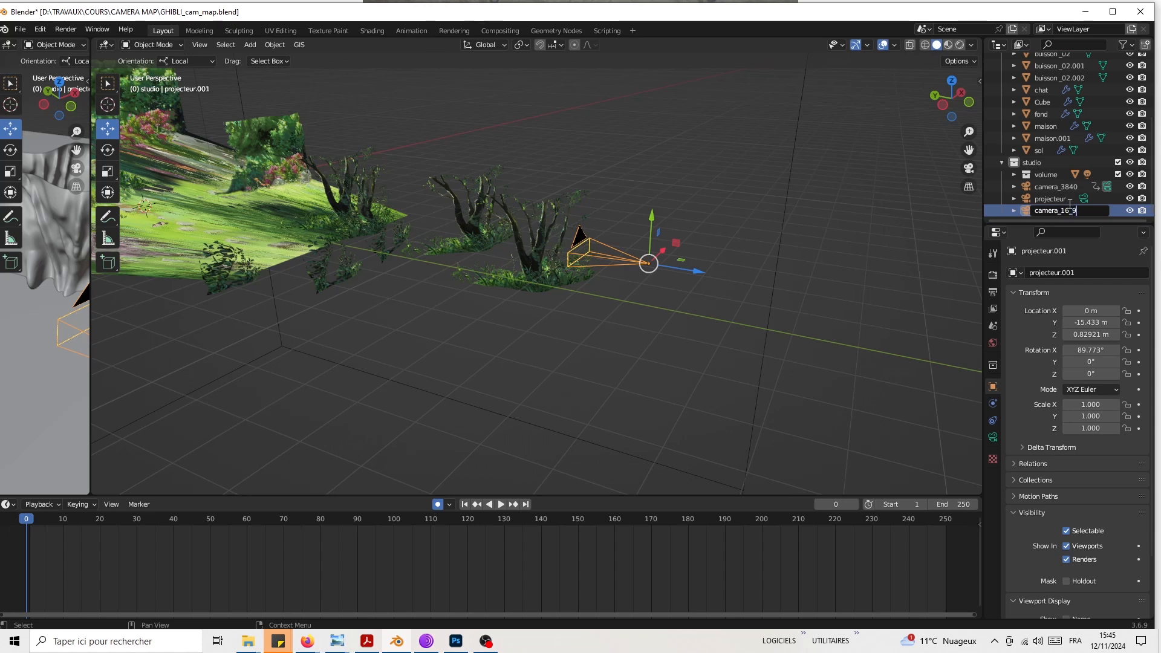
{"action": "key", "text": "Return"}
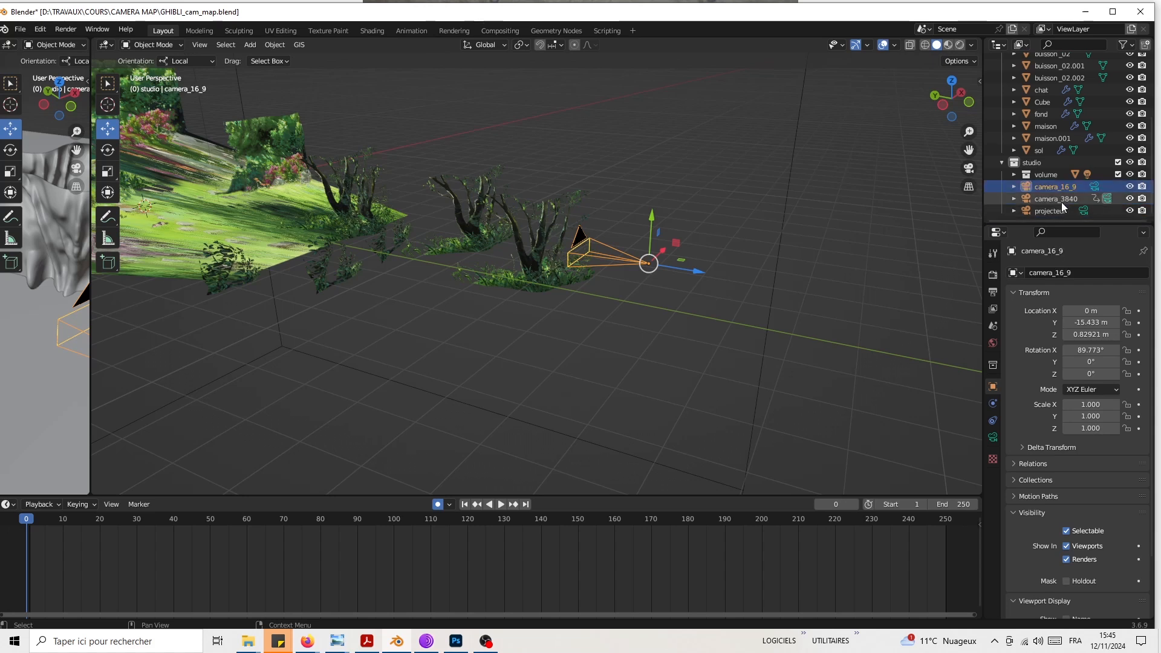
Step: Make camera_16_9 the active camera and set the output resolution width to 1920 px
{"action": "middle_click_drag", "start_coordinate": [651, 263], "coordinate": [613, 285]}
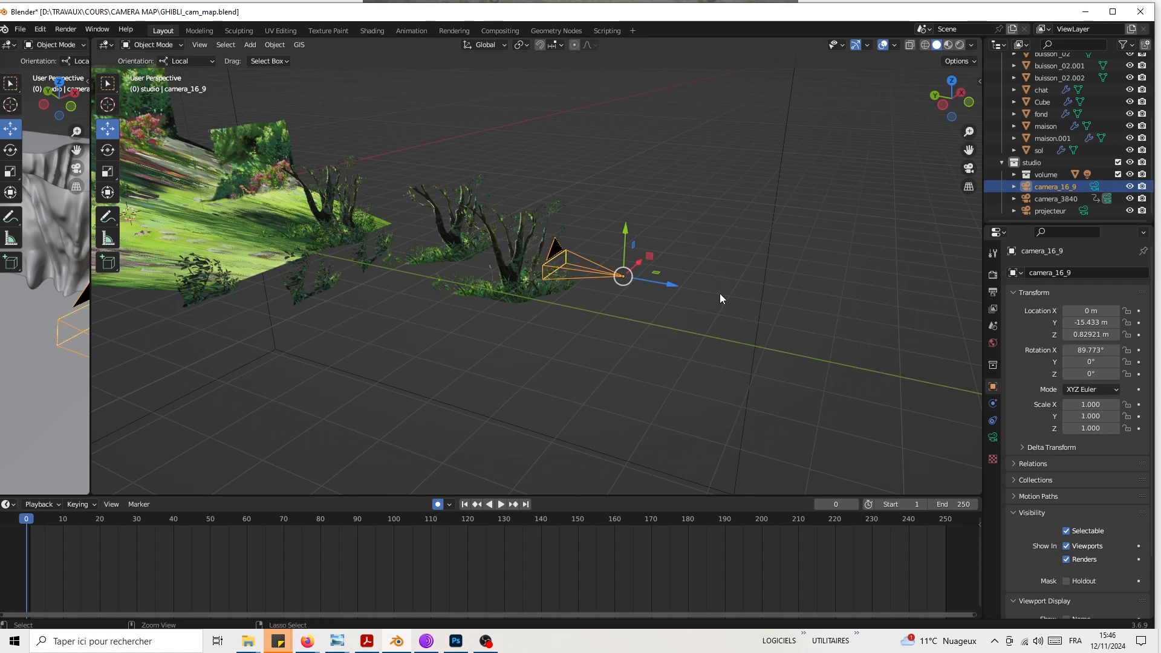
{"action": "key", "text": "KP_0"}
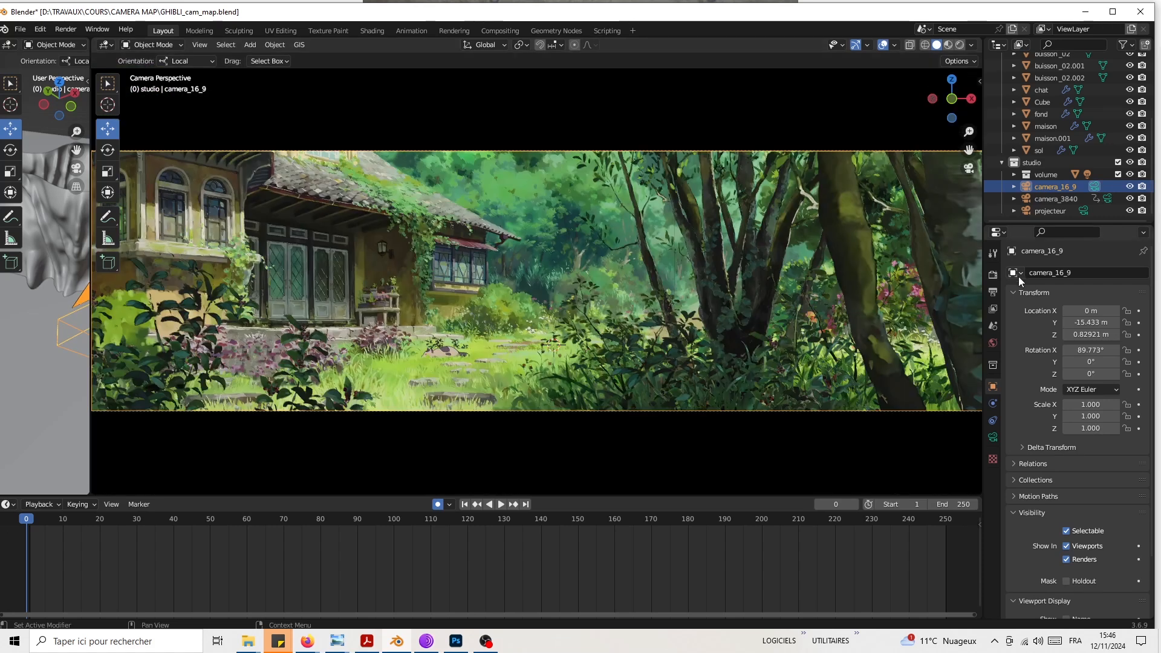
{"action": "left_click", "coordinate": [993, 274]}
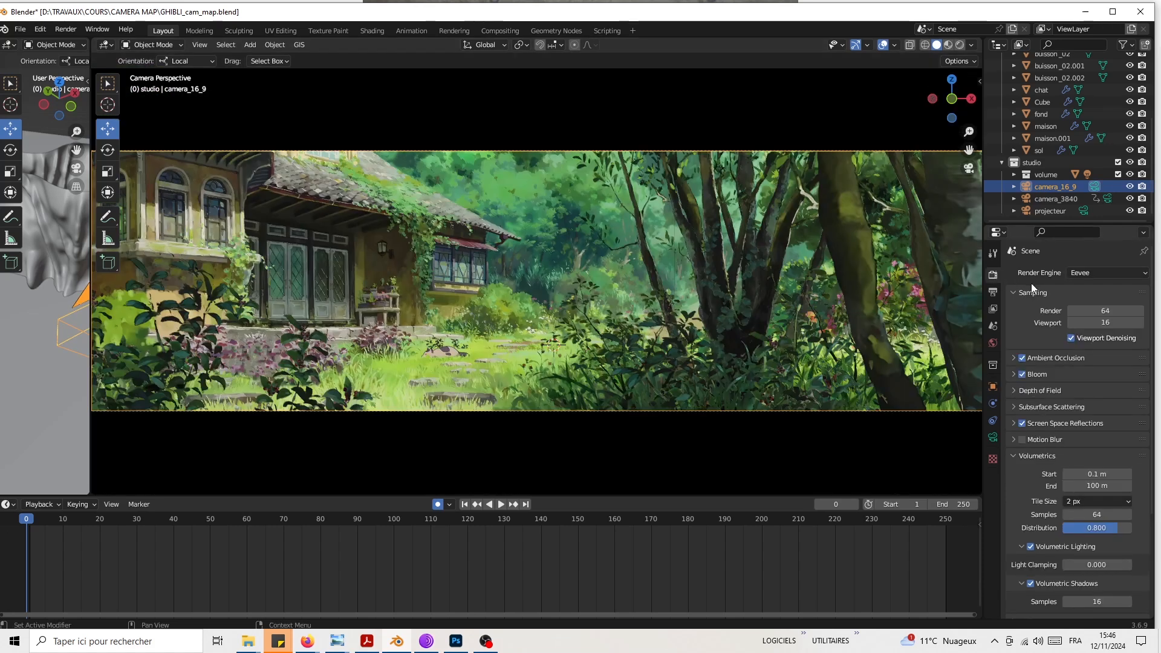
{"action": "left_click", "coordinate": [992, 292]}
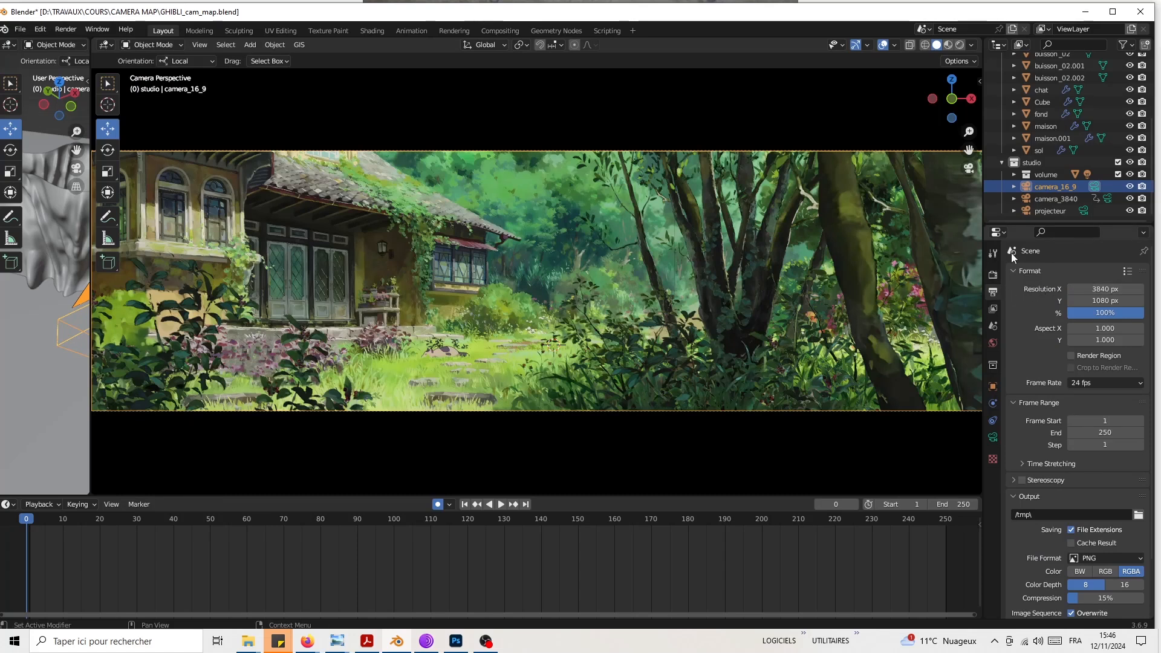
{"action": "left_click", "coordinate": [1101, 289]}
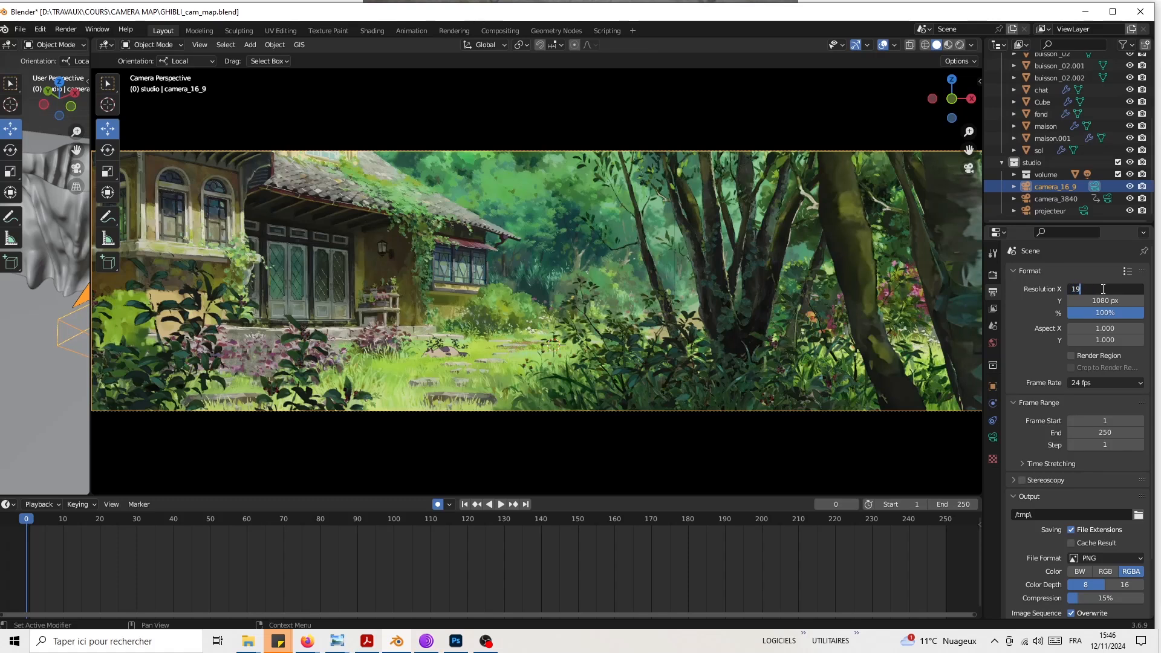
{"action": "key", "text": "Return"}
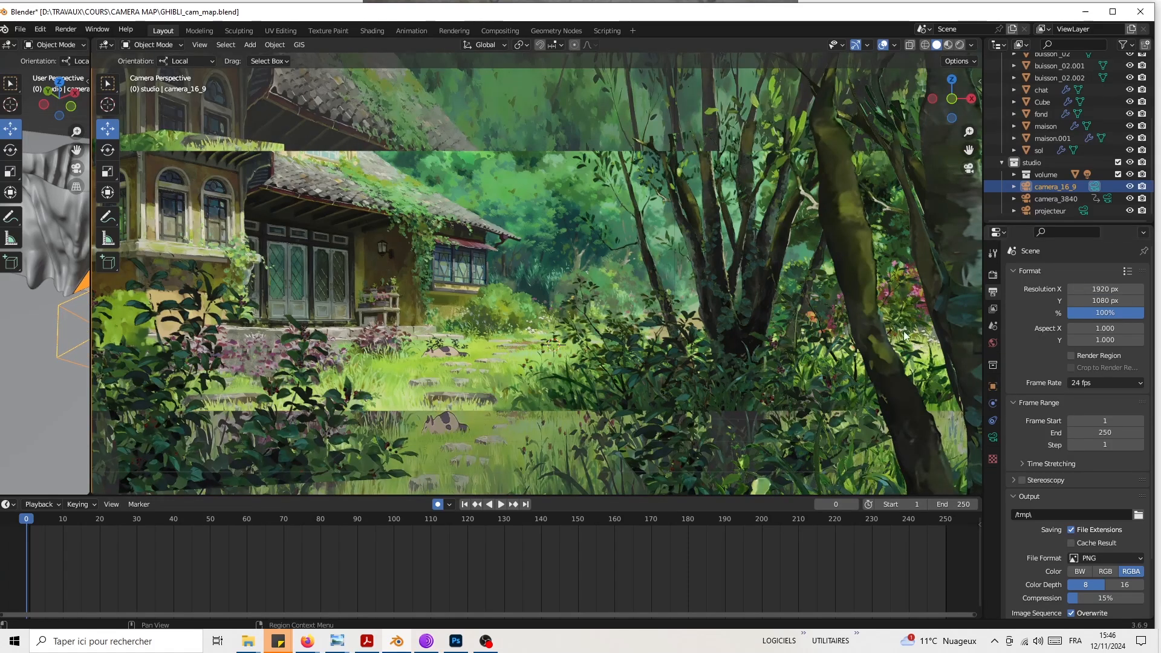
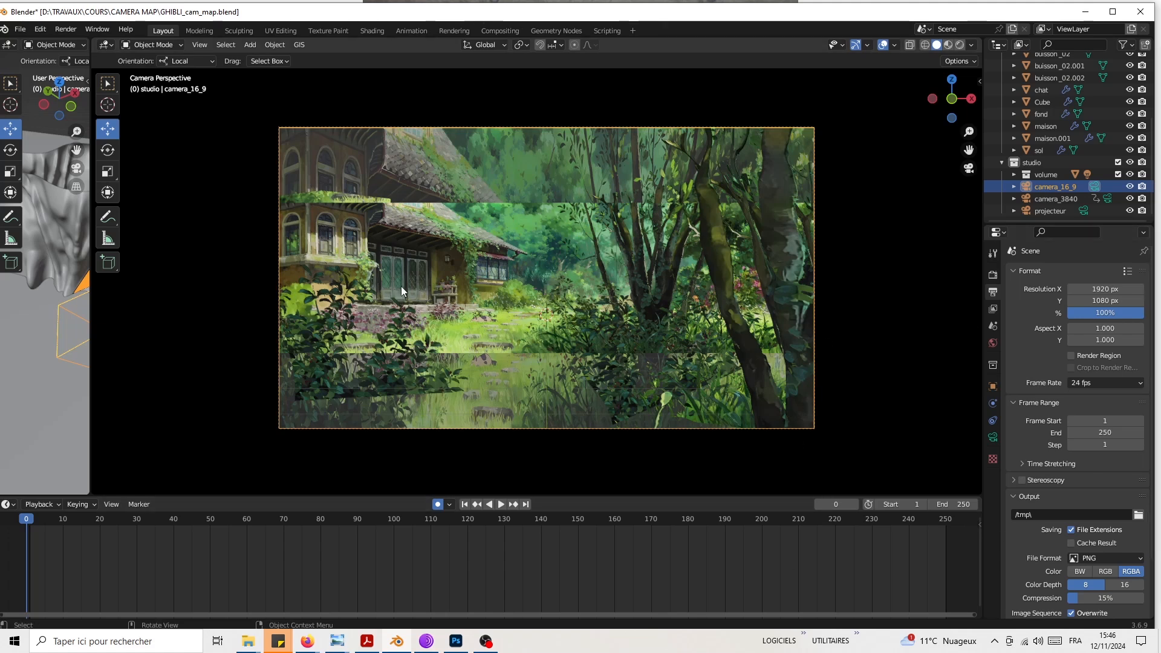
Step: Widen the overview viewport beside the camera view, and try moving camera_16_9 forward before undoing that move
{"action": "scroll", "coordinate": [454, 248], "scroll_direction": "down", "scroll_amount": 3}
{"action": "left_click_drag", "start_coordinate": [91, 288], "coordinate": [414, 307]}
{"action": "left_click_drag", "start_coordinate": [311, 349], "coordinate": [236, 309]}
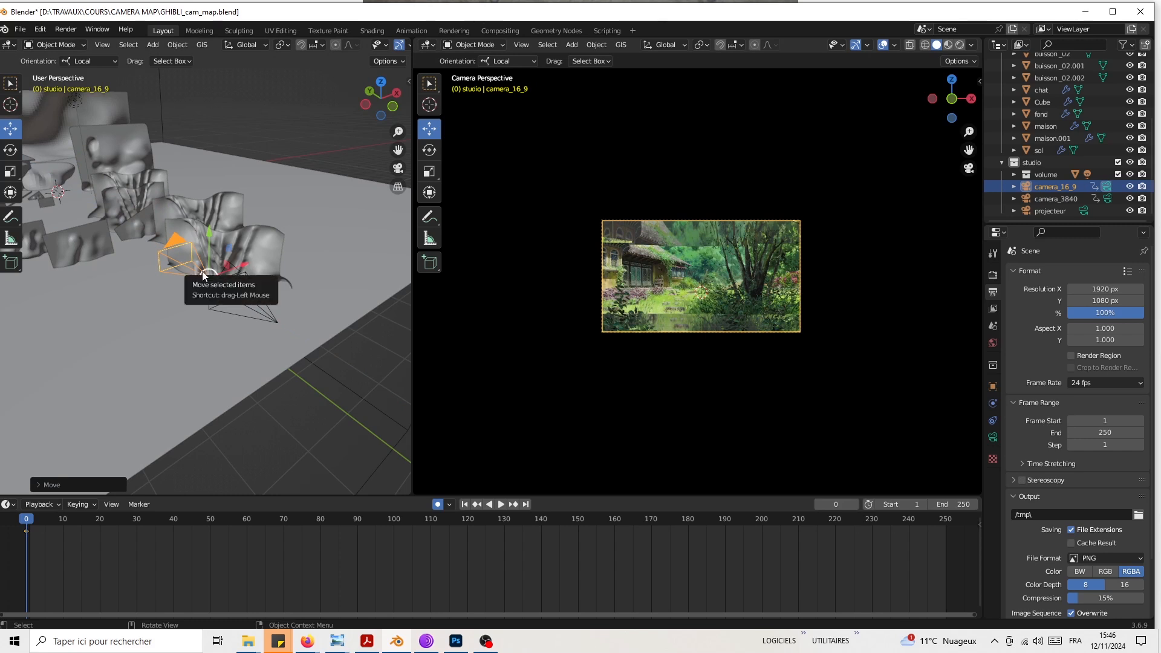
{"action": "key", "text": "ctrl+z"}
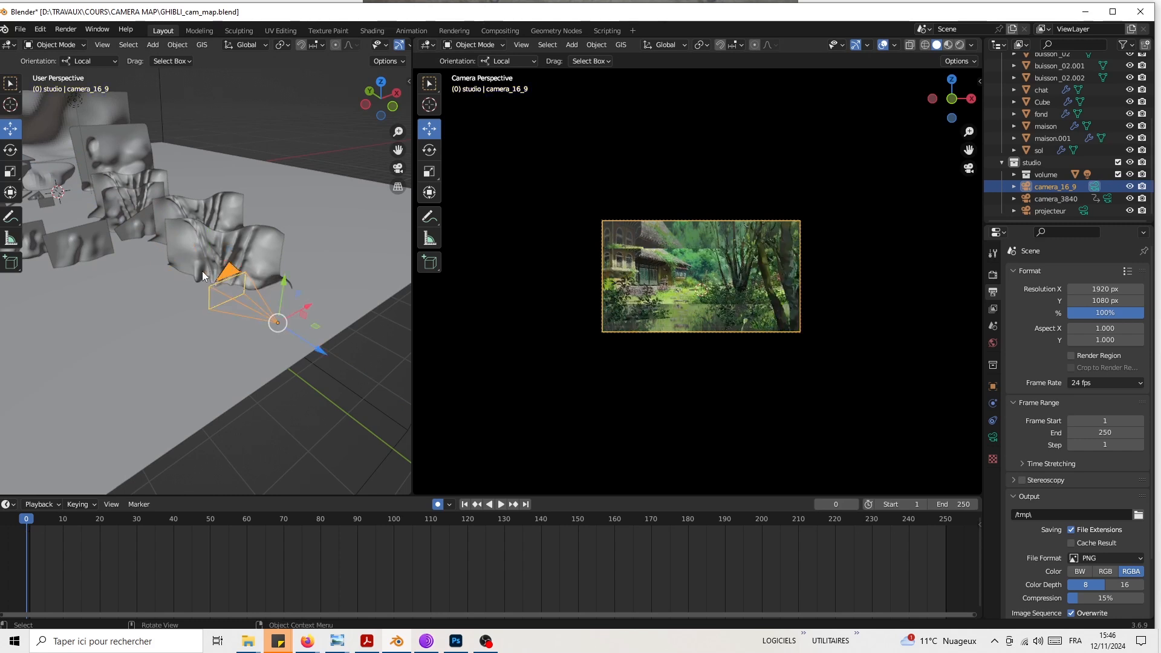
{"action": "key", "text": "Home"}
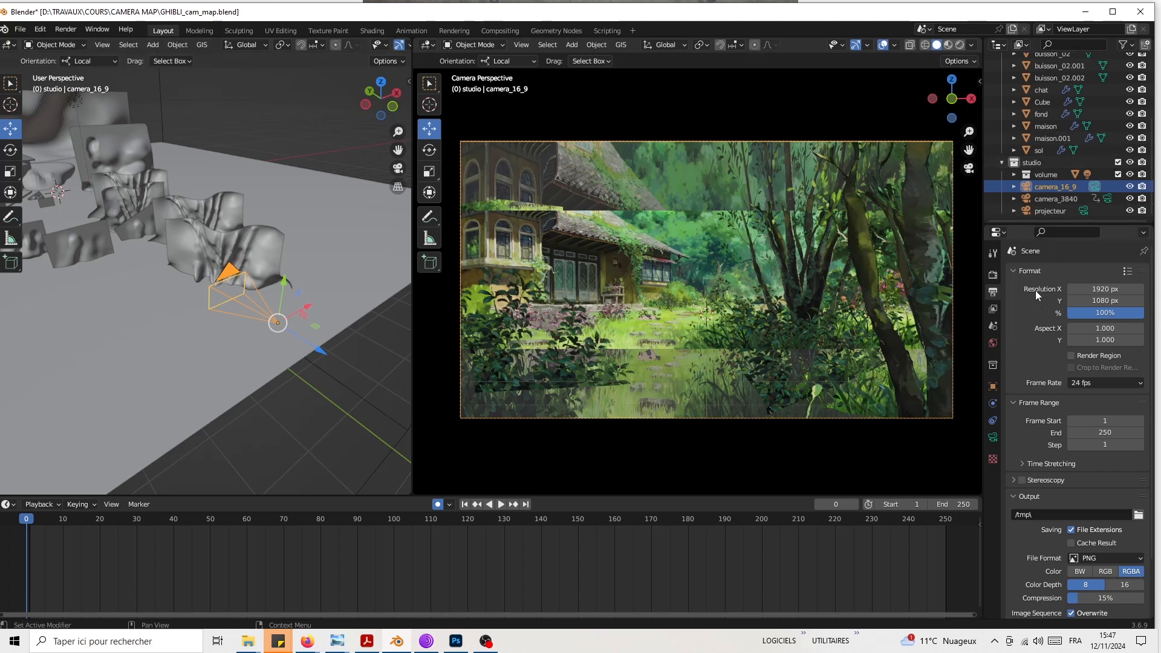
Step: Set camera_16_9's focal length to 100 mm and move it sideways along positive X behind the foreground trees
{"action": "left_click", "coordinate": [992, 438]}
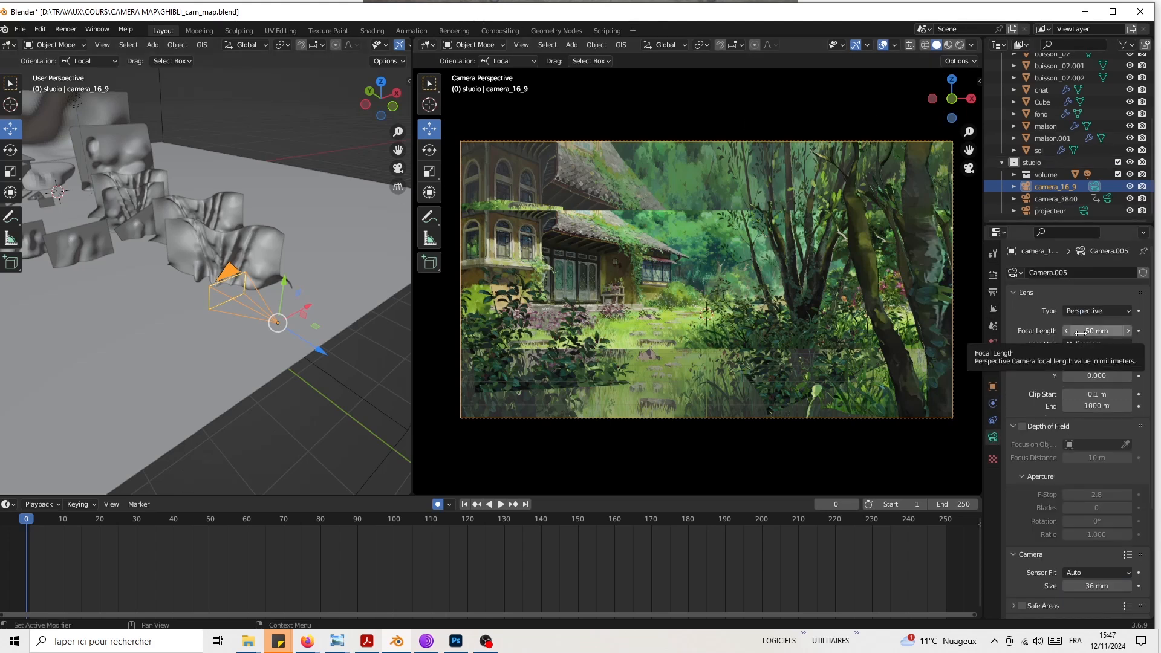
{"action": "left_click_drag", "start_coordinate": [1081, 332], "coordinate": [1151, 332]}
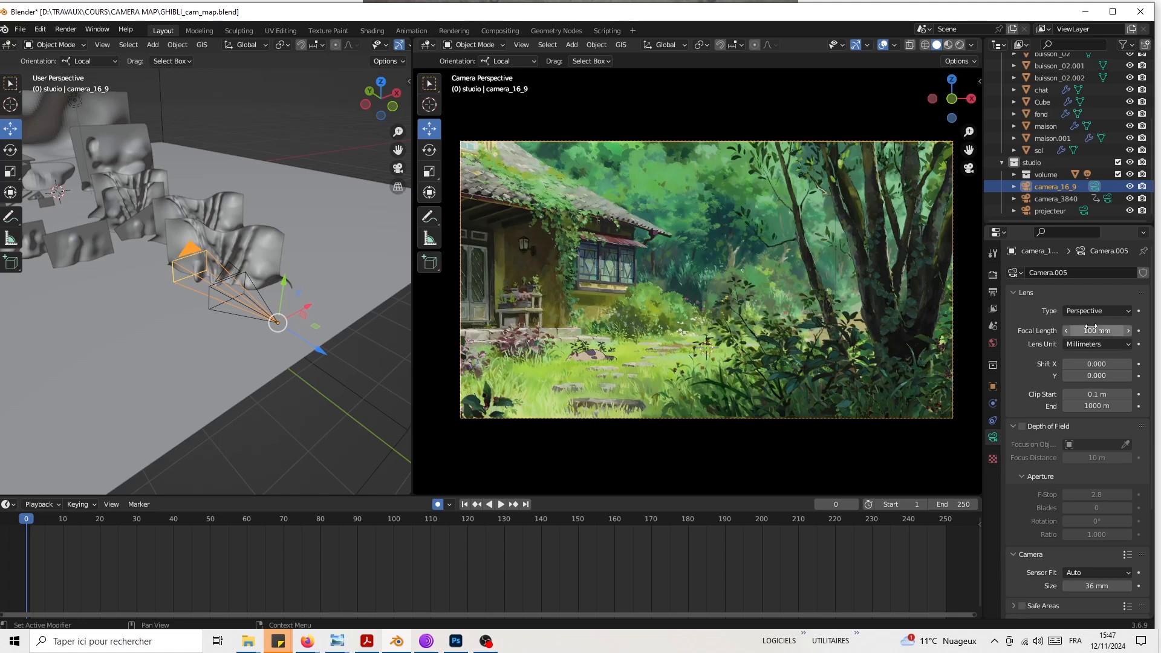
{"action": "middle_click_drag", "start_coordinate": [128, 302], "coordinate": [155, 272]}
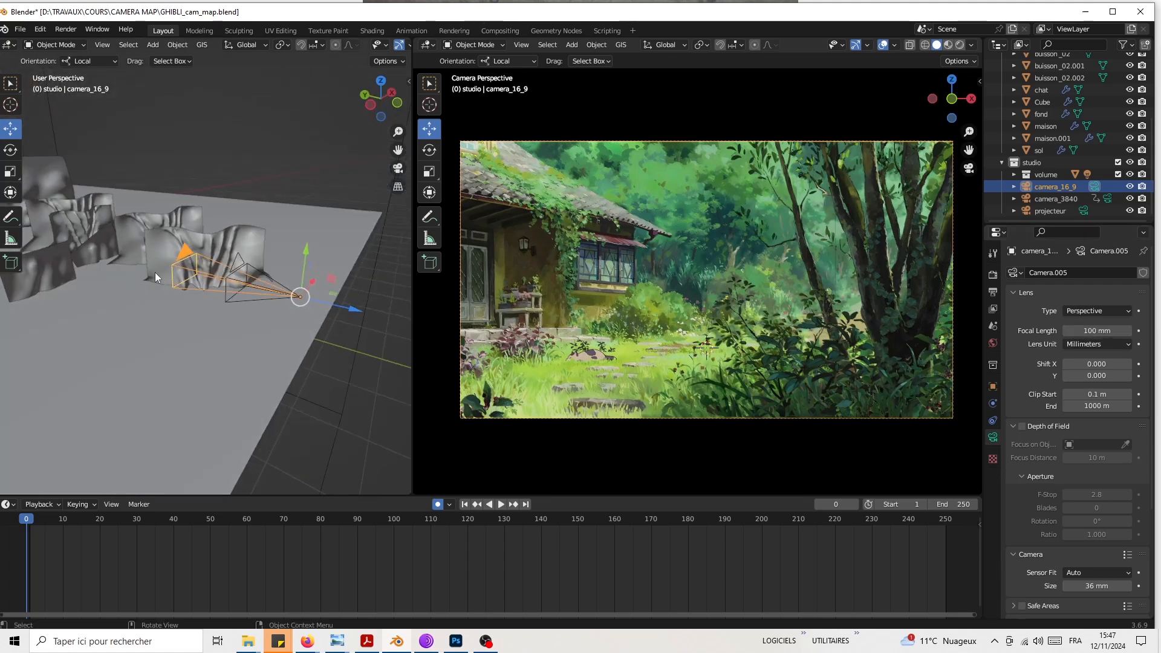
{"action": "mouse_move", "coordinate": [307, 310]}
{"action": "middle_mouse_down", "text": "shift"}
{"action": "mouse_move", "coordinate": [297, 339]}
{"action": "mouse_move", "coordinate": [390, 355]}
{"action": "mouse_move", "coordinate": [278, 302]}
{"action": "mouse_move", "coordinate": [309, 299]}
{"action": "middle_mouse_up", "text": "shift"}
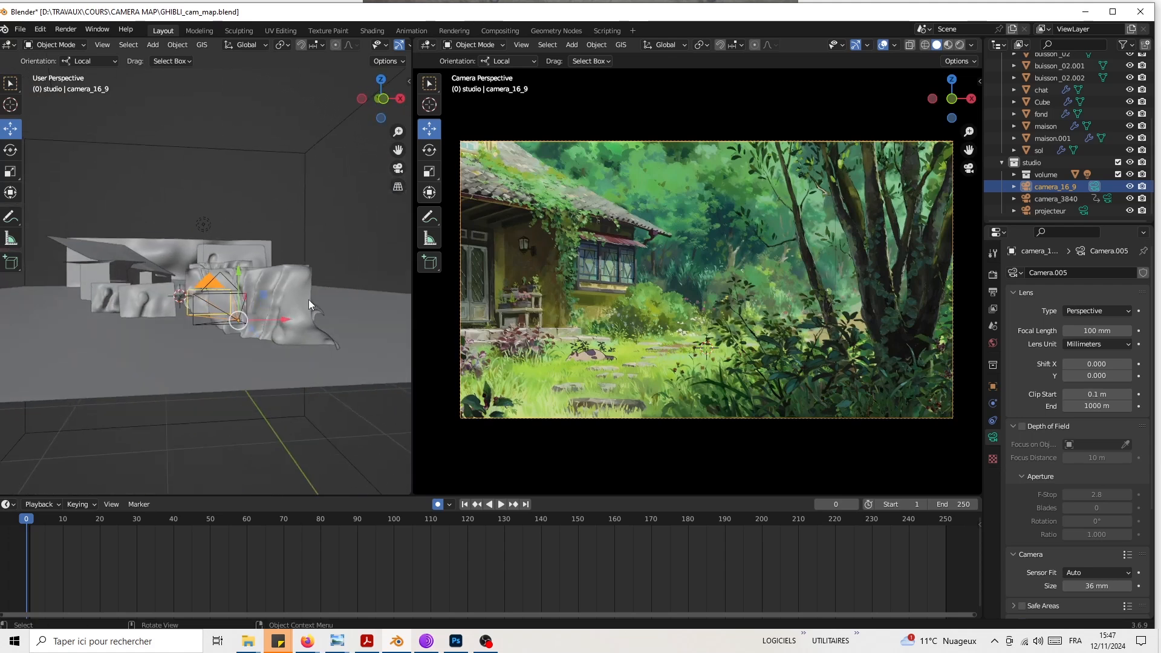
{"action": "left_click_drag", "start_coordinate": [284, 318], "coordinate": [341, 318]}
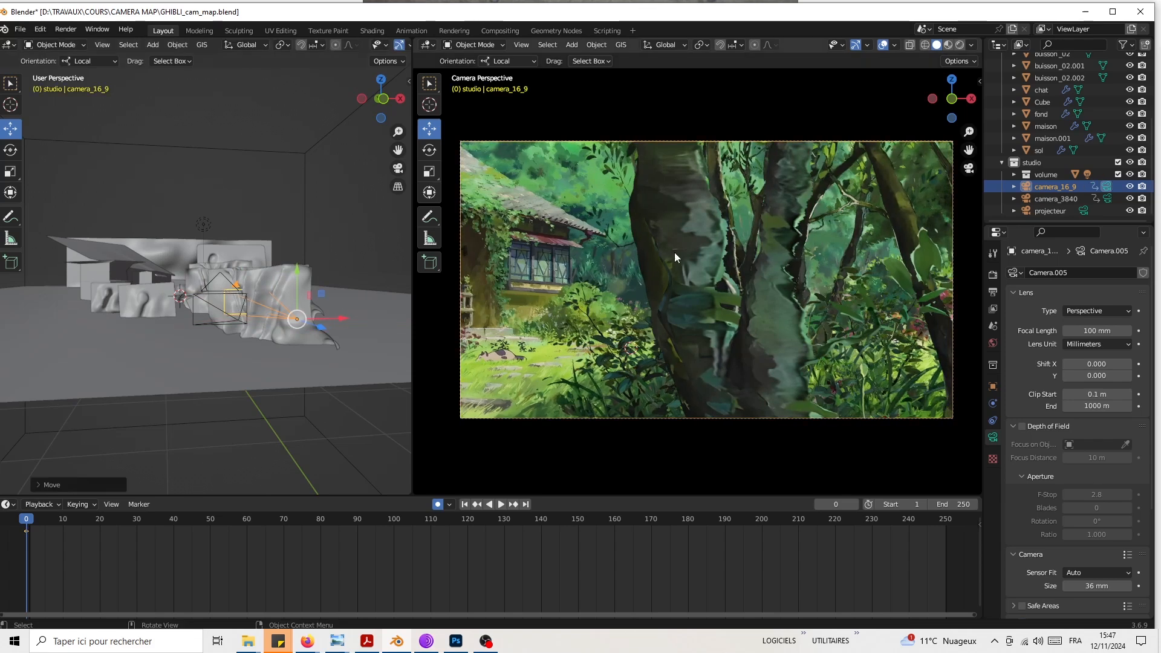
Step: Rotate the foreground tree plane arbre.003 about 26.3° around the global Z axis
{"action": "left_click", "coordinate": [674, 252]}
{"action": "middle_click_drag", "start_coordinate": [225, 283], "coordinate": [361, 359]}
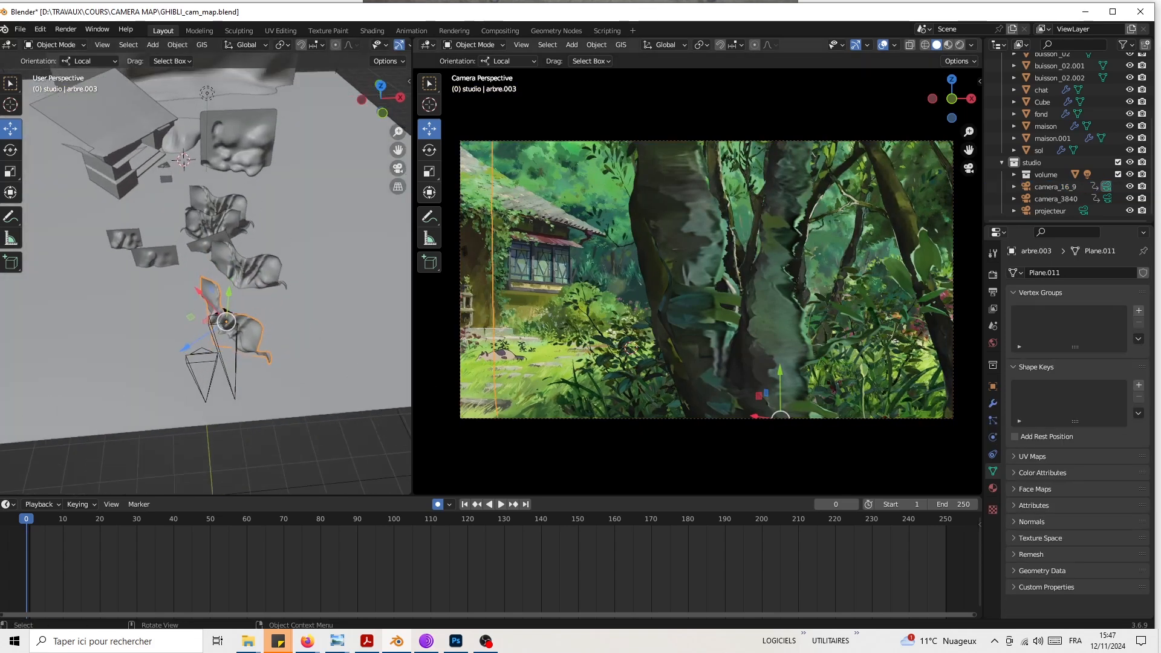
{"action": "key", "text": "r"}
{"action": "key", "text": "z"}
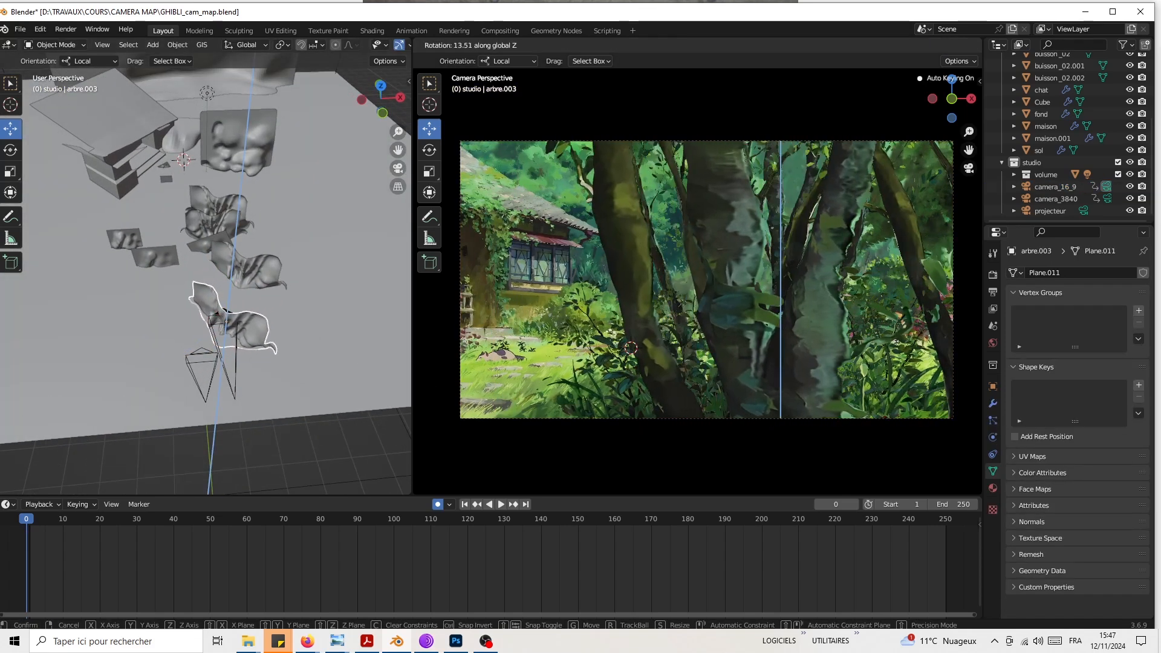
{"action": "left_click", "coordinate": [577, 277]}
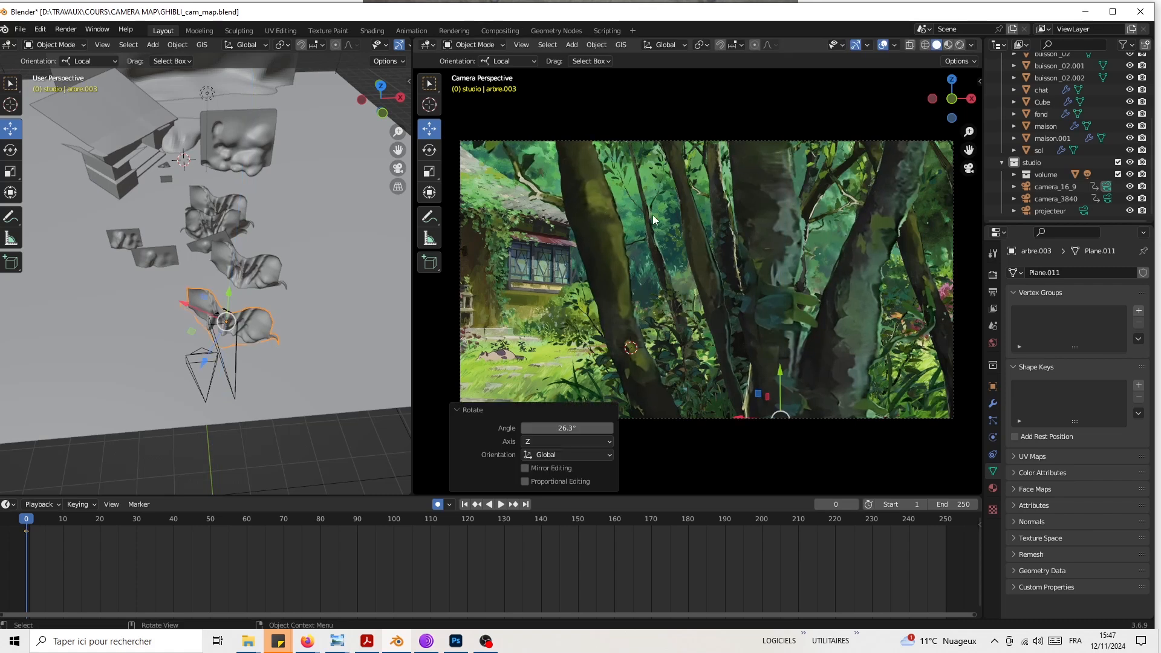
Step: Add a Subdivision Surface modifier with 2 viewport levels to arbre.003 and save the file
{"action": "left_click", "coordinate": [992, 403]}
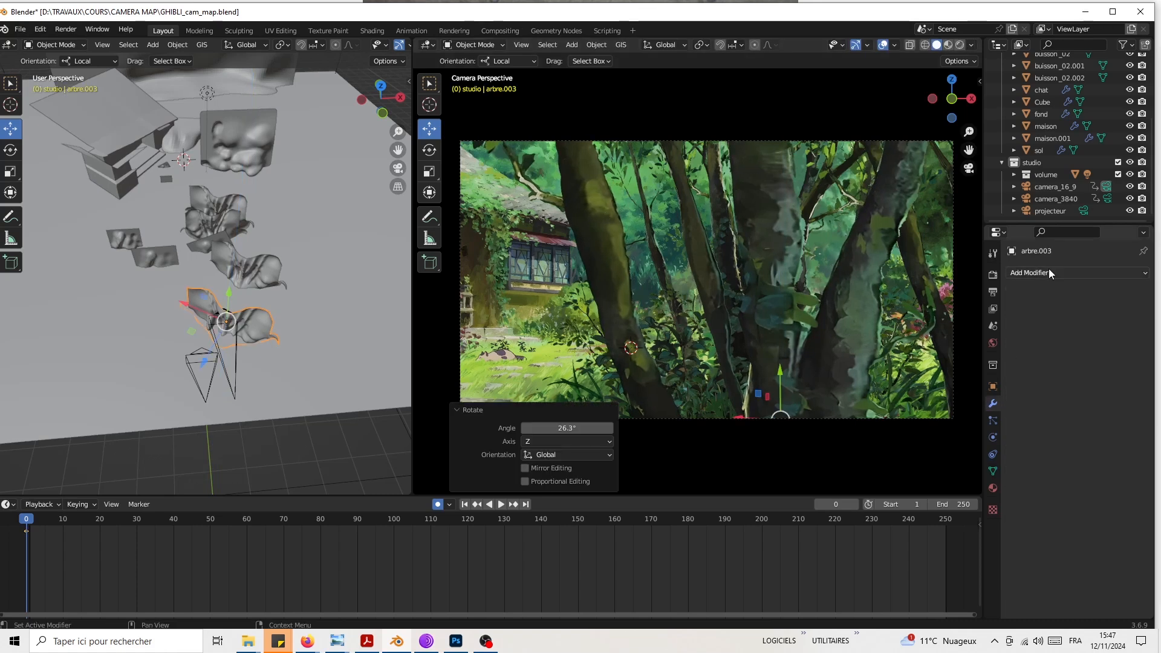
{"action": "left_click", "coordinate": [1049, 272]}
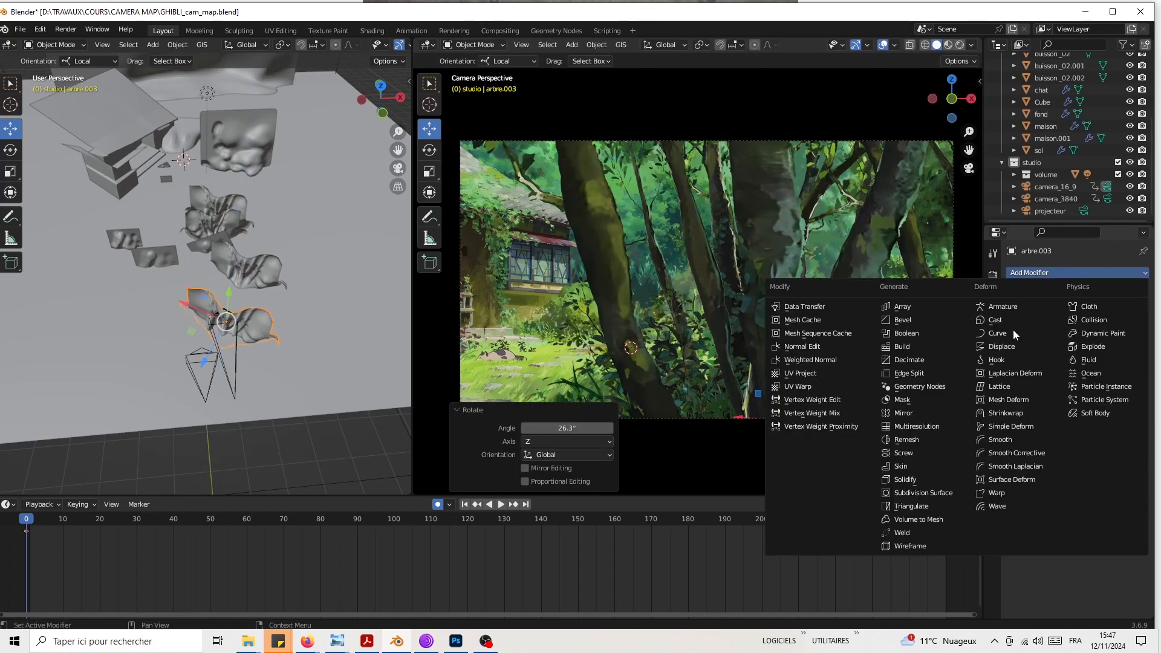
{"action": "left_click", "coordinate": [922, 493]}
{"action": "left_click", "coordinate": [1128, 326]}
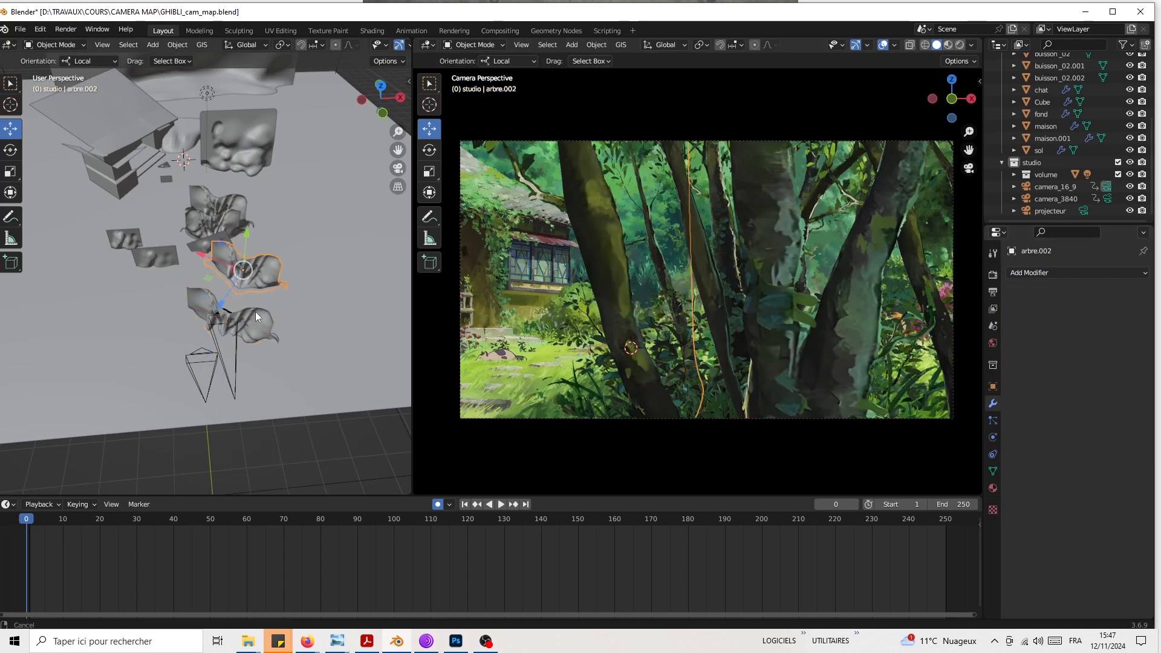
{"action": "middle_click_drag", "start_coordinate": [255, 311], "coordinate": [256, 267], "text": "shift"}
{"action": "key", "text": "ctrl+s"}
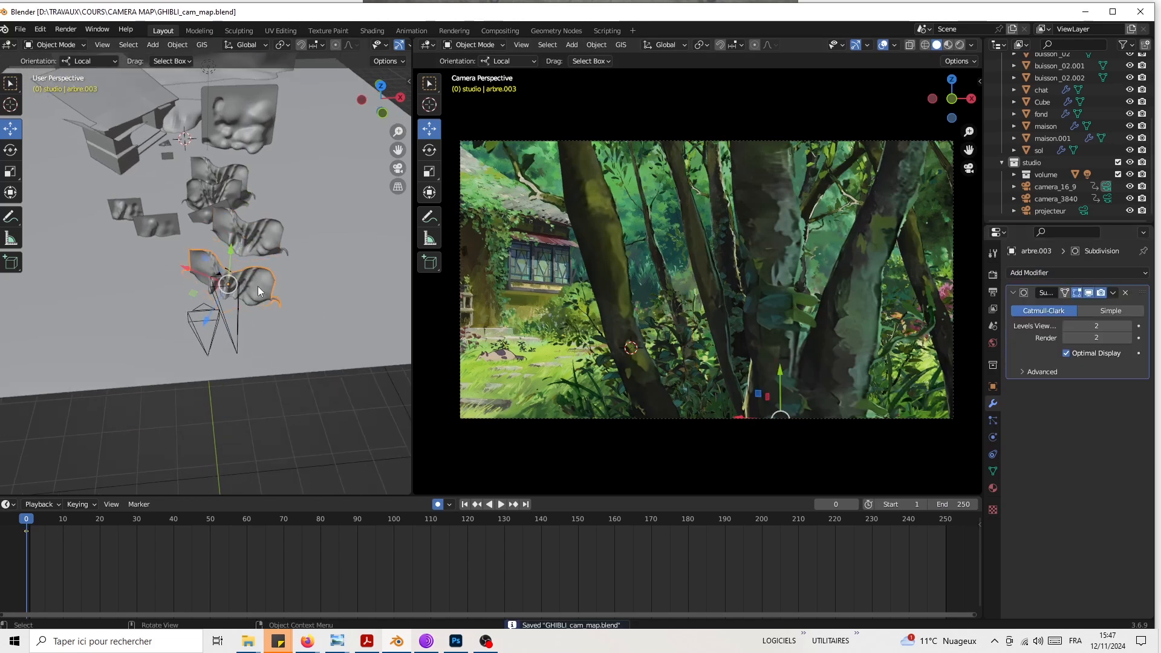
Step: At frame 250, move camera_16_9 sideways along X to about -2.19 m, keyframing its end position in front of the house
{"action": "left_click", "coordinate": [239, 333]}
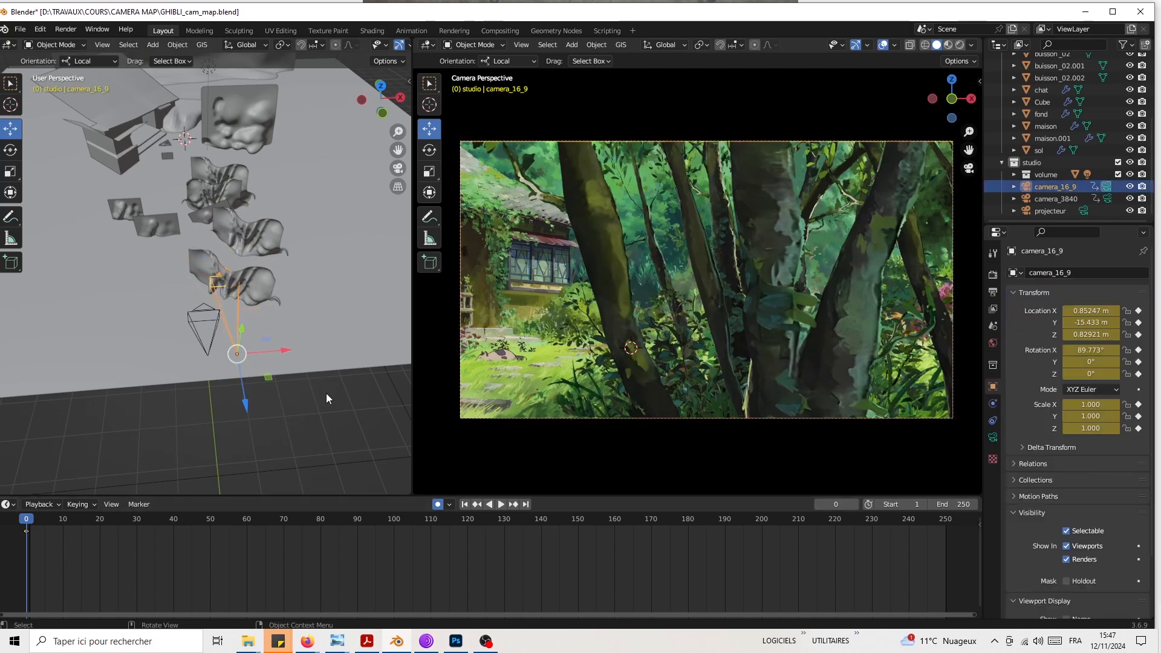
{"action": "left_click", "coordinate": [945, 524]}
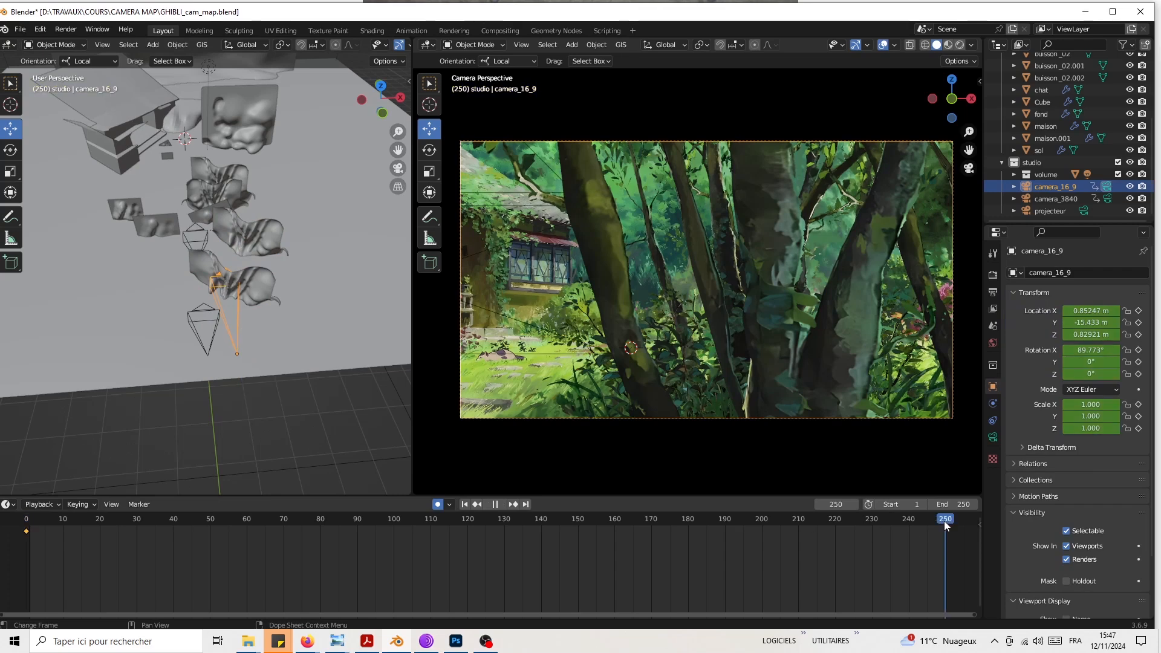
{"action": "left_click_drag", "start_coordinate": [263, 353], "coordinate": [160, 331]}
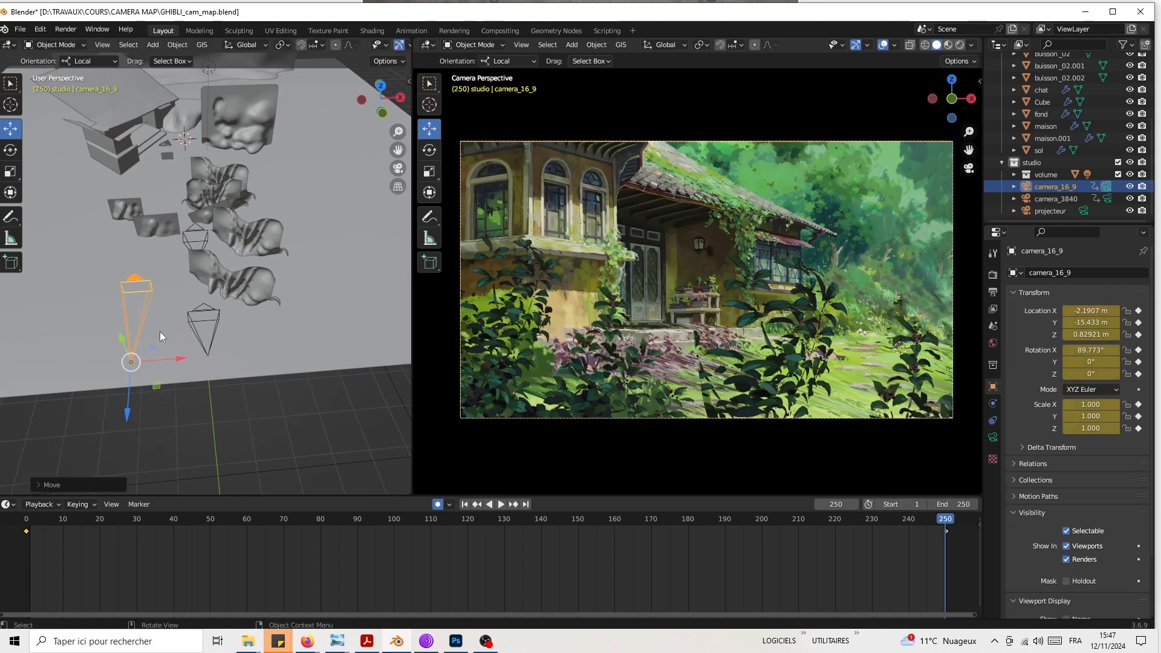
{"action": "middle_click_drag", "start_coordinate": [260, 340], "coordinate": [205, 338]}
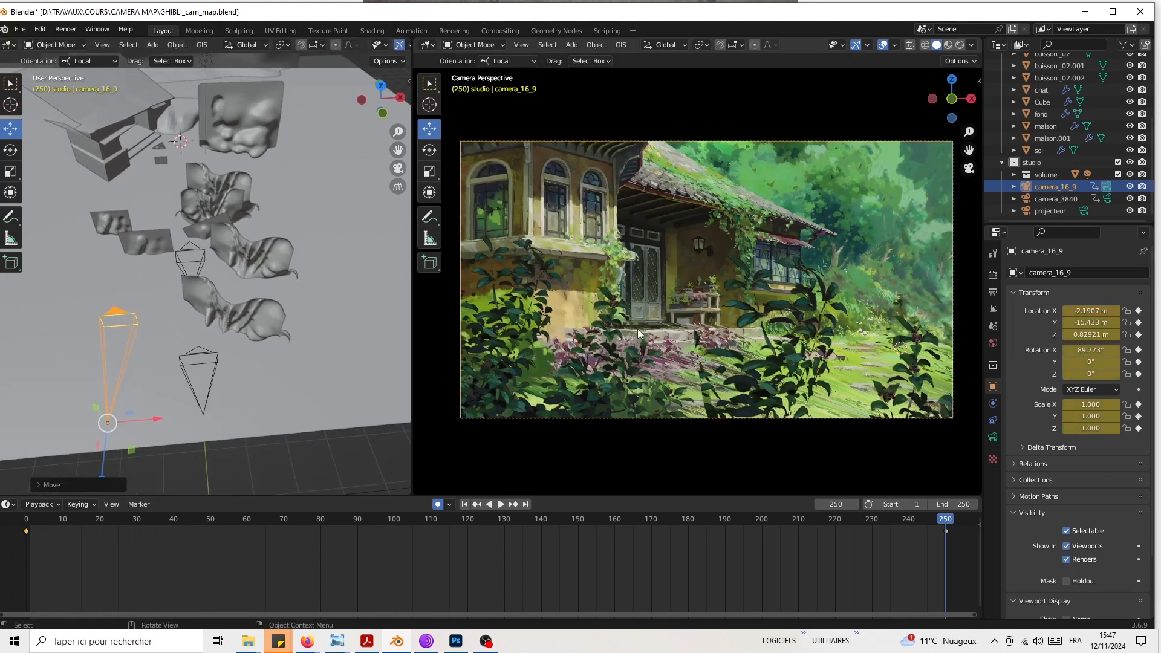
Step: Lower buisson_02.001 about 0.045 m along its local Y axis, and circle-select and delete the mesh faces showing the stray stem beside the bush
{"action": "left_click", "coordinate": [781, 341]}
{"action": "left_click_drag", "start_coordinate": [840, 318], "coordinate": [858, 365]}
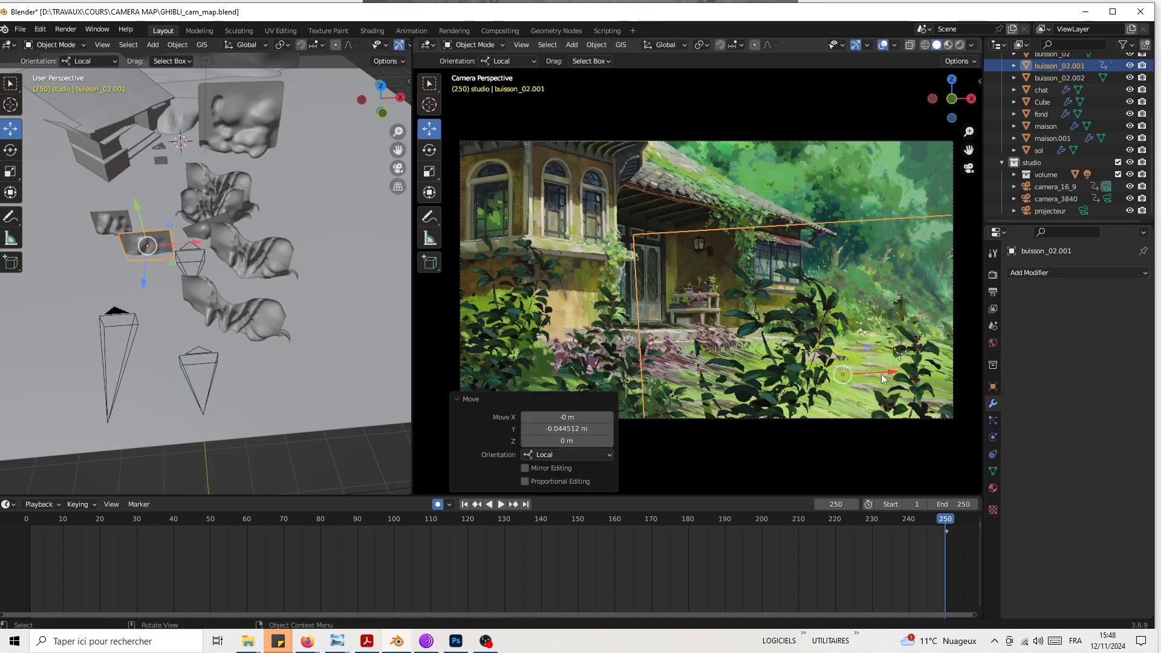
{"action": "key", "text": "Tab"}
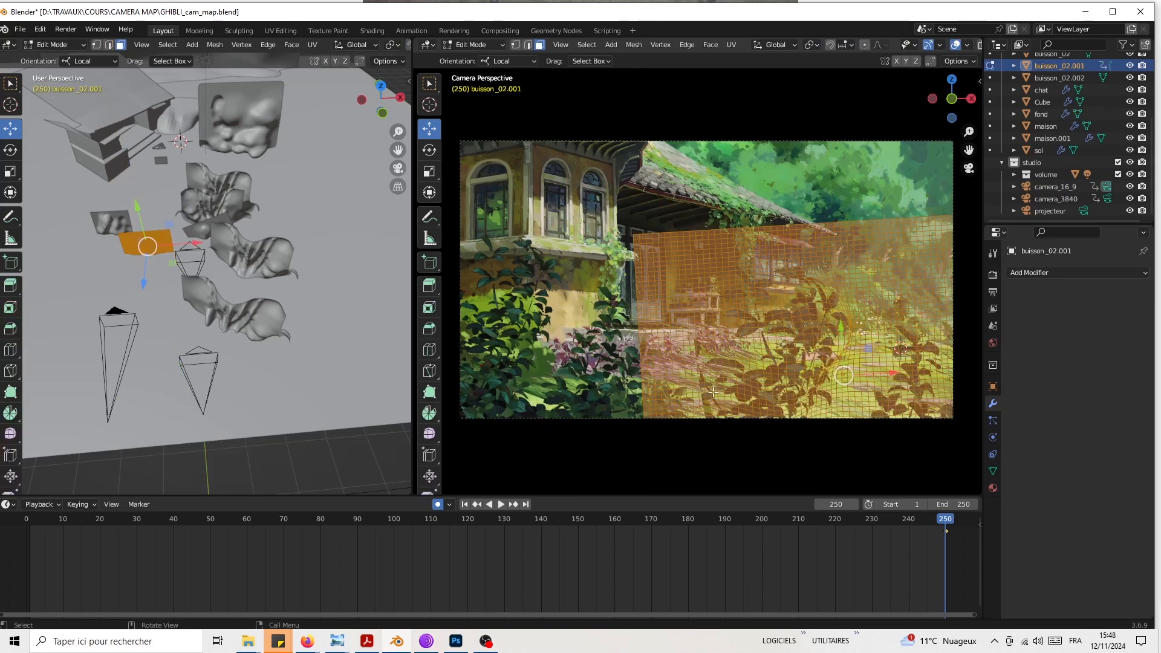
{"action": "scroll", "coordinate": [654, 270], "scroll_direction": "up", "scroll_amount": 4}
{"action": "scroll", "coordinate": [654, 270], "scroll_direction": "up", "scroll_amount": 2}
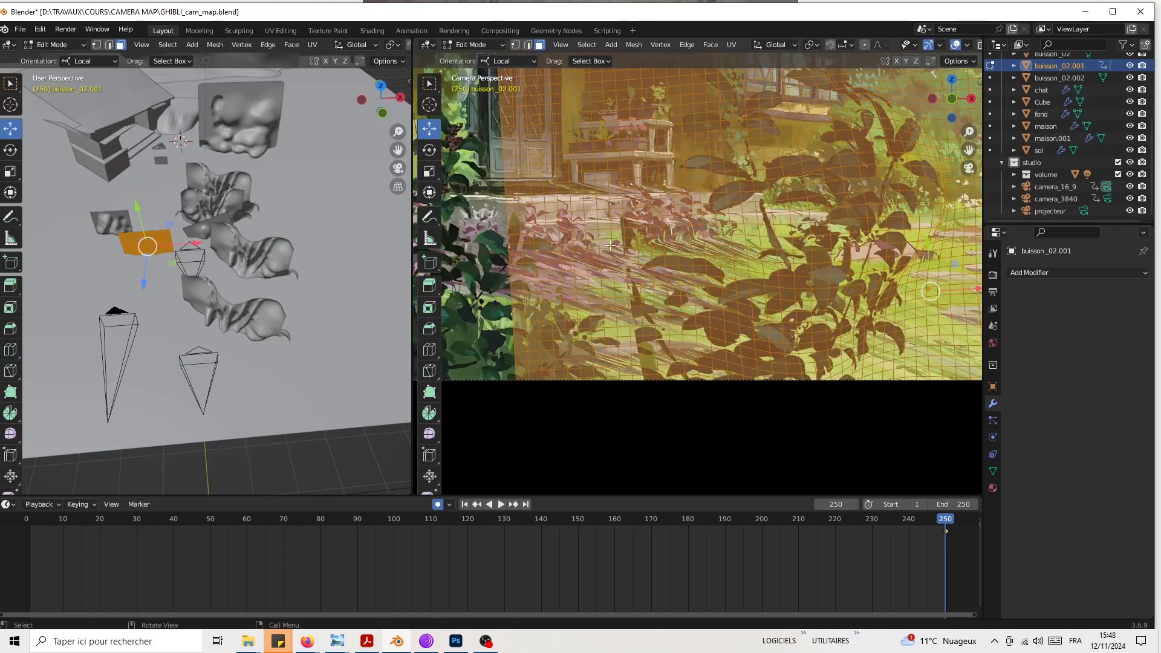
{"action": "left_click", "coordinate": [626, 308]}
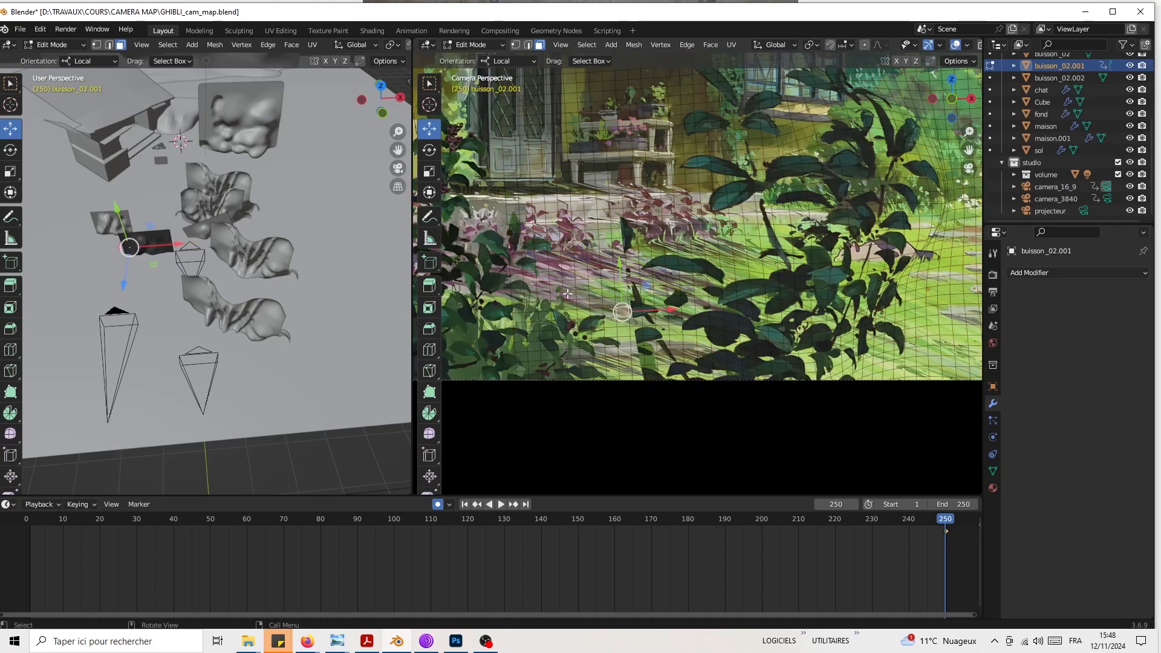
{"action": "left_click", "coordinate": [430, 82]}
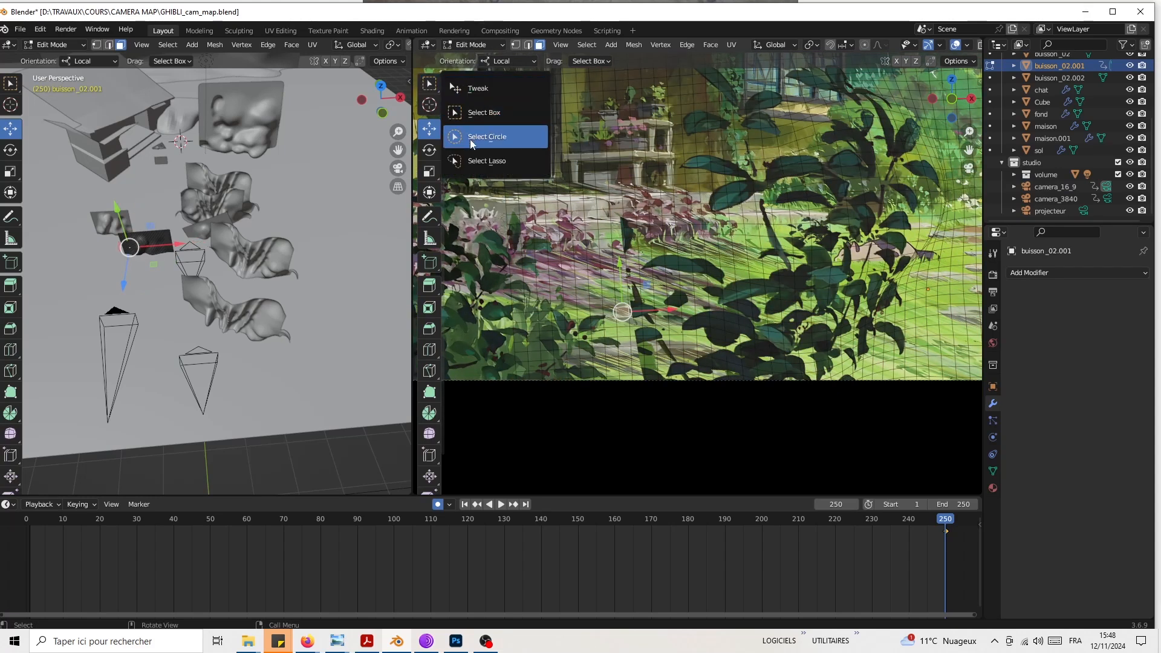
{"action": "left_click", "coordinate": [473, 137]}
{"action": "mouse_move", "coordinate": [632, 317]}
{"action": "left_mouse_down"}
{"action": "mouse_move", "coordinate": [644, 332]}
{"action": "mouse_move", "coordinate": [611, 275]}
{"action": "mouse_move", "coordinate": [650, 326]}
{"action": "mouse_move", "coordinate": [663, 378]}
{"action": "mouse_move", "coordinate": [596, 233]}
{"action": "mouse_move", "coordinate": [635, 239]}
{"action": "mouse_move", "coordinate": [625, 242]}
{"action": "left_mouse_up"}
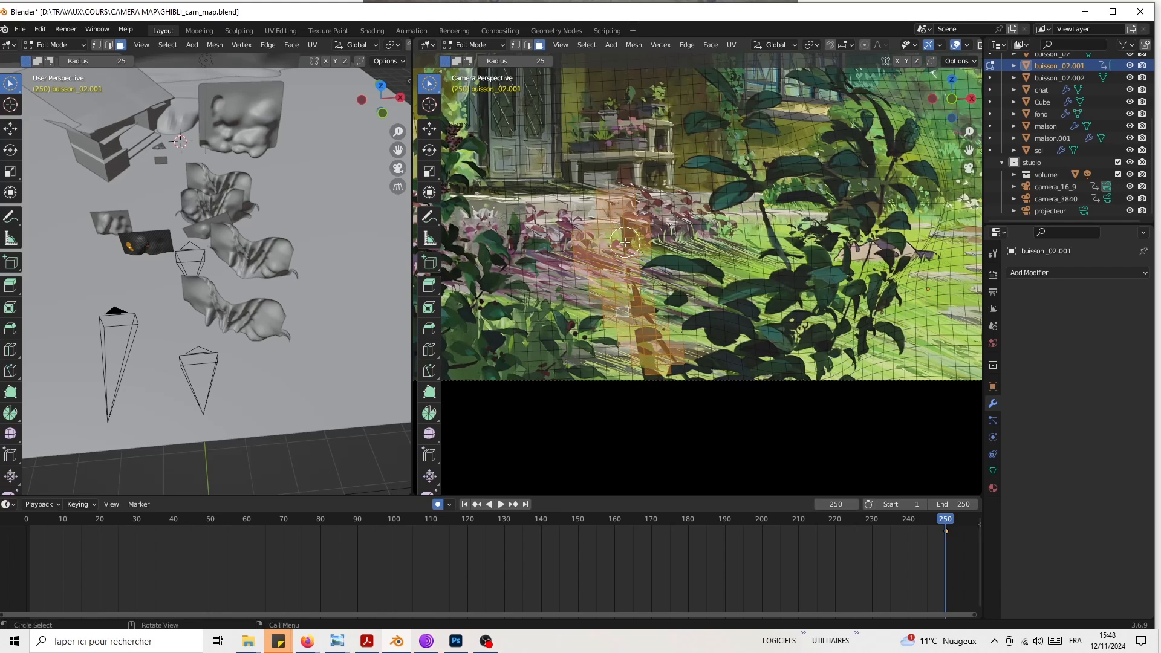
{"action": "right_click", "coordinate": [625, 242]}
{"action": "left_click", "coordinate": [575, 244]}
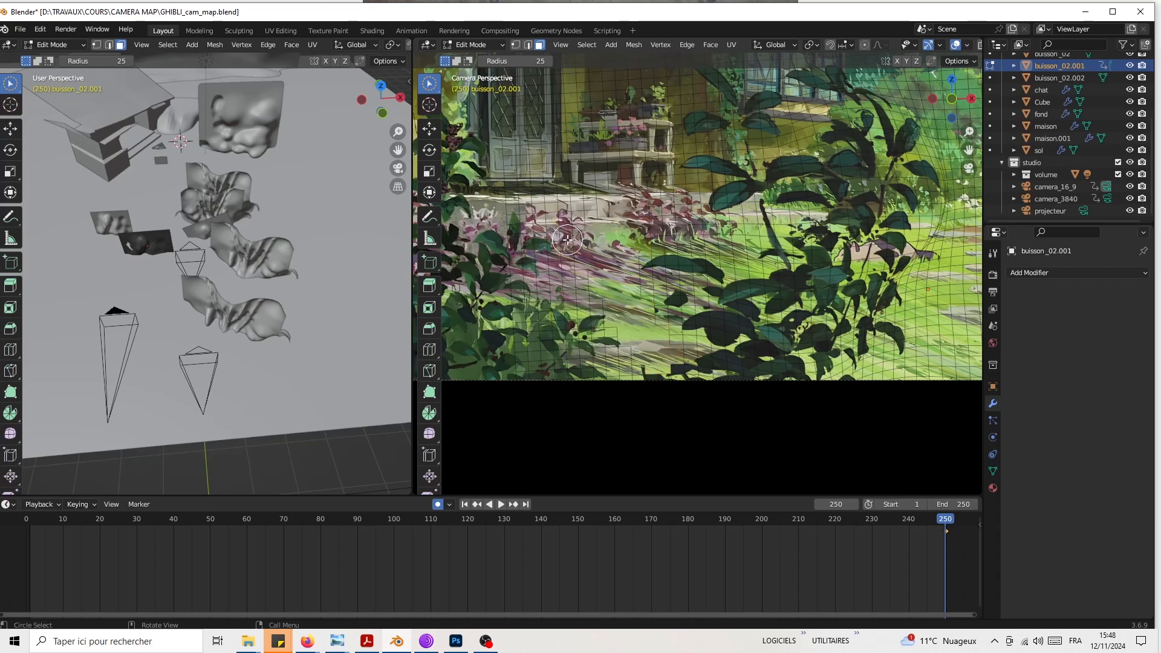
Step: Delete the leftover stray leaf faces beside the bush in buisson_02.001 and return to Object Mode in the camera view
{"action": "mouse_move", "coordinate": [666, 383]}
{"action": "left_mouse_down"}
{"action": "mouse_move", "coordinate": [653, 372]}
{"action": "mouse_move", "coordinate": [684, 372]}
{"action": "mouse_move", "coordinate": [659, 366]}
{"action": "left_mouse_up"}
{"action": "right_click", "coordinate": [652, 361]}
{"action": "left_click", "coordinate": [653, 364]}
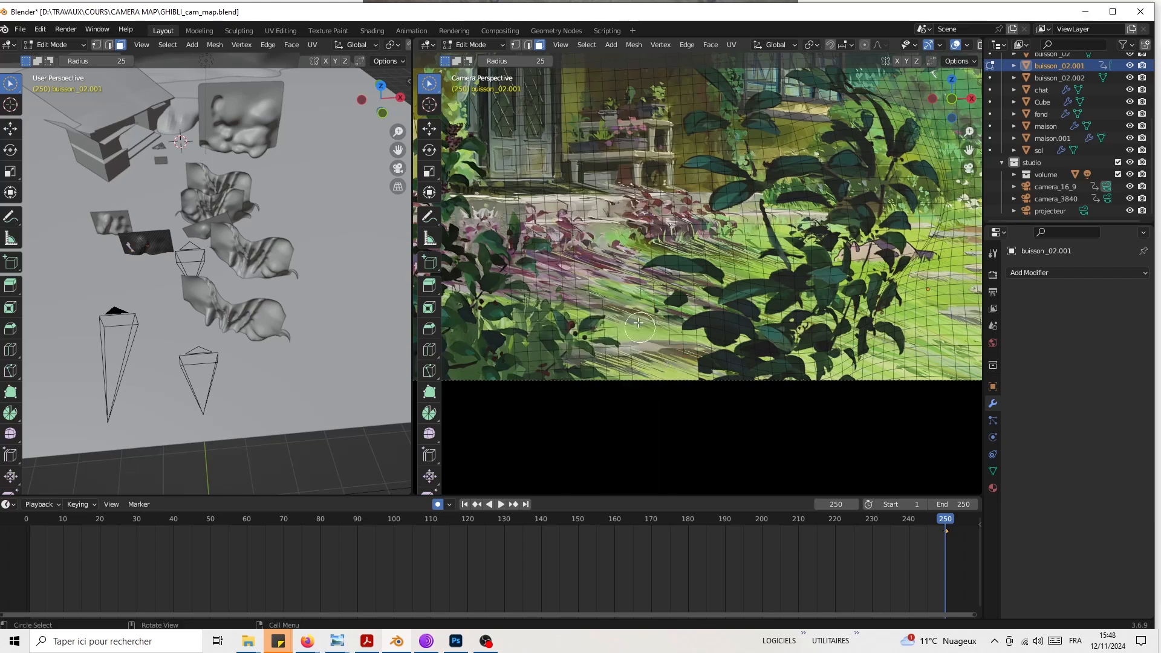
{"action": "left_click_drag", "start_coordinate": [648, 318], "coordinate": [646, 316]}
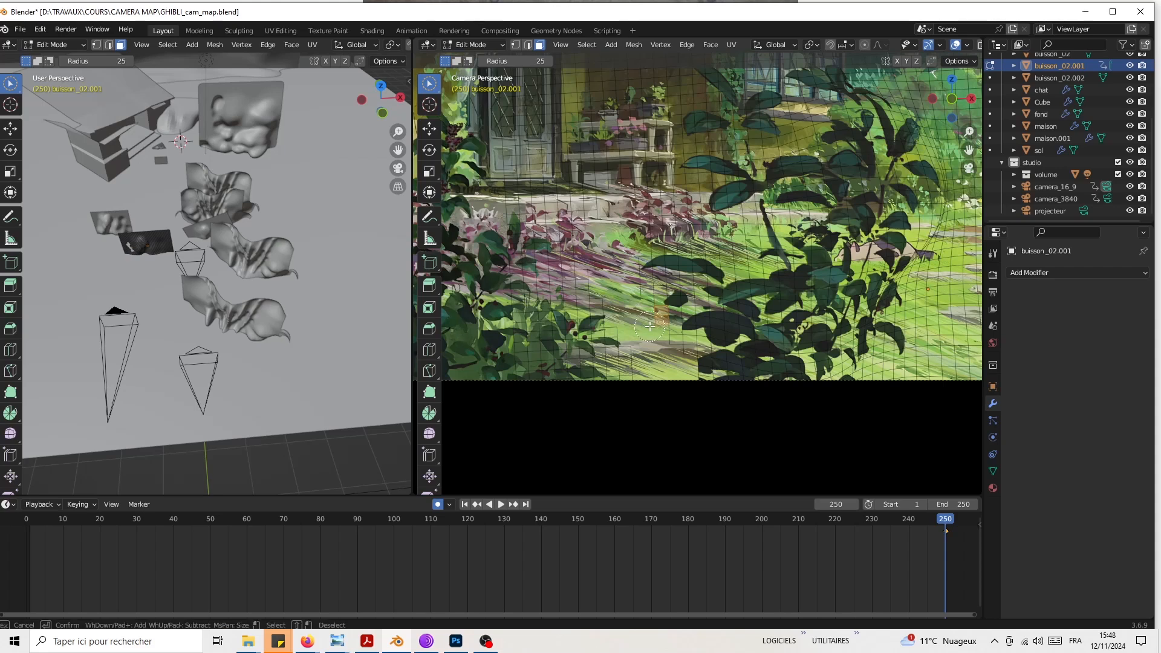
{"action": "key", "text": "x"}
{"action": "left_click", "coordinate": [649, 327]}
{"action": "middle_click_drag", "start_coordinate": [622, 360], "coordinate": [775, 359]}
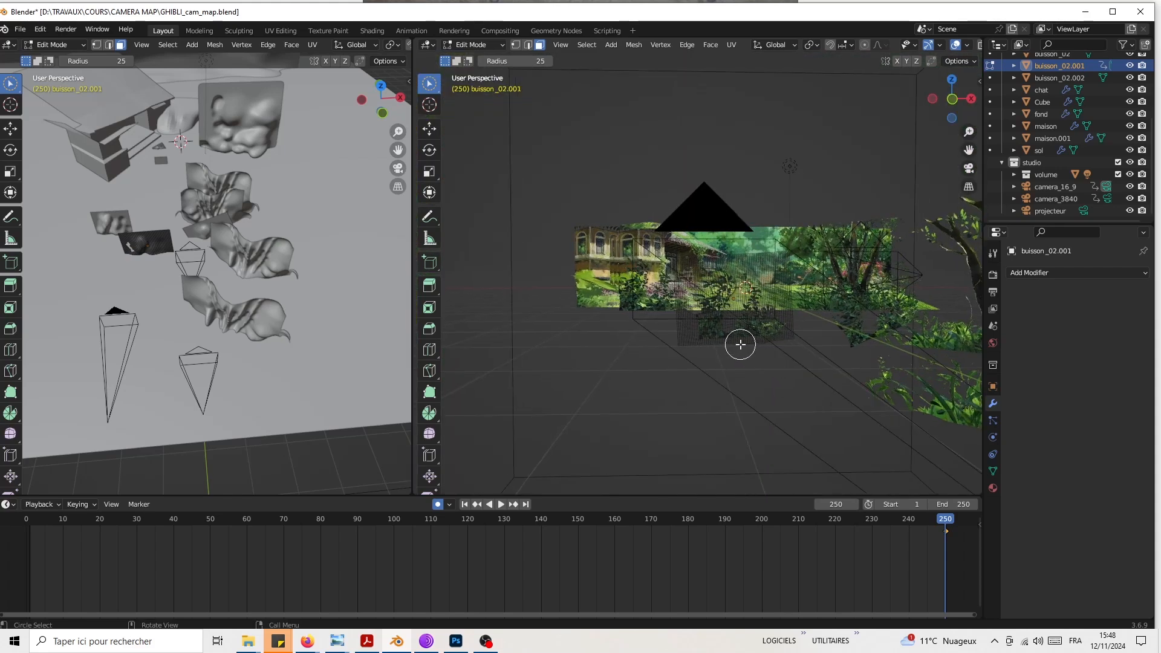
{"action": "key", "text": "KP_0"}
{"action": "key", "text": "Tab"}
{"action": "scroll", "coordinate": [601, 258], "scroll_direction": "down", "scroll_amount": 4}
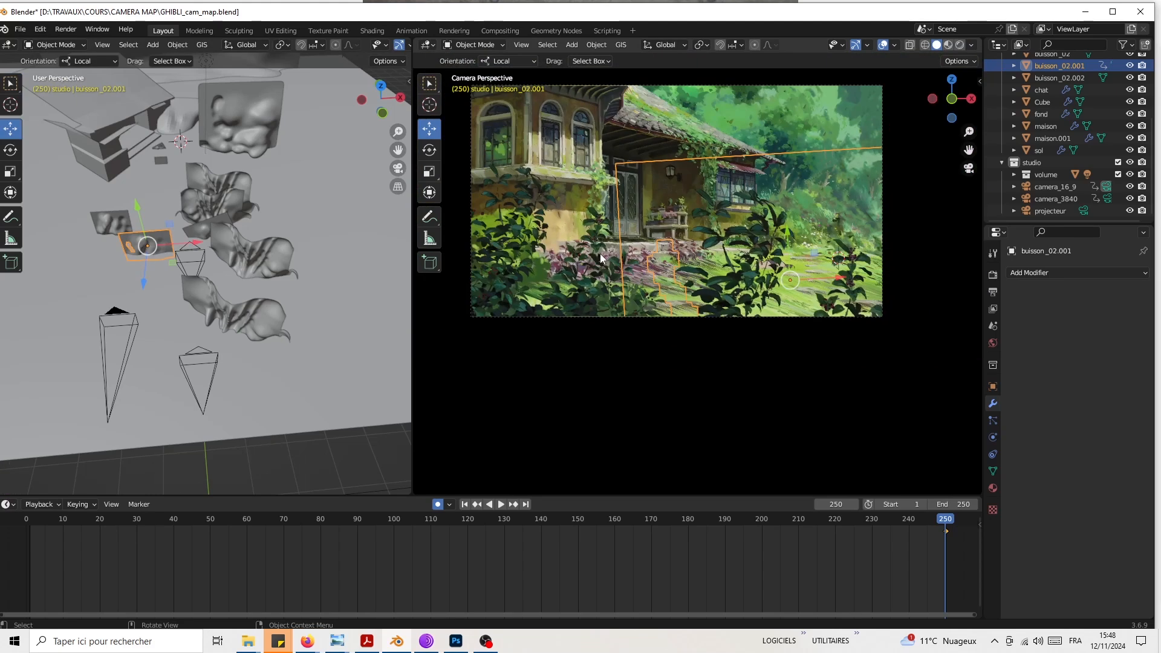
Step: Preview the animation from frame 0, enlarge the camera viewport, and hide its overlays and gizmos
{"action": "middle_click_drag", "start_coordinate": [197, 300], "coordinate": [216, 311], "text": "shift"}
{"action": "scroll", "coordinate": [182, 306], "scroll_direction": "up", "scroll_amount": 4}
{"action": "middle_click_drag", "start_coordinate": [135, 279], "coordinate": [199, 268], "text": "shift"}
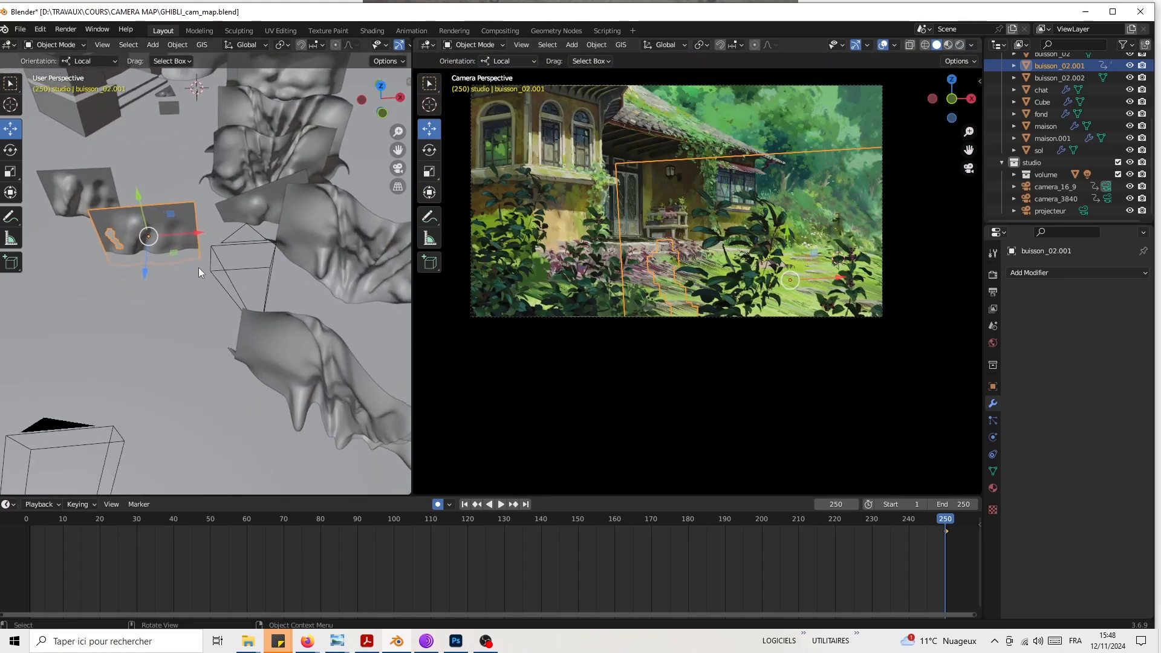
{"action": "left_click_drag", "start_coordinate": [757, 523], "coordinate": [25, 521]}
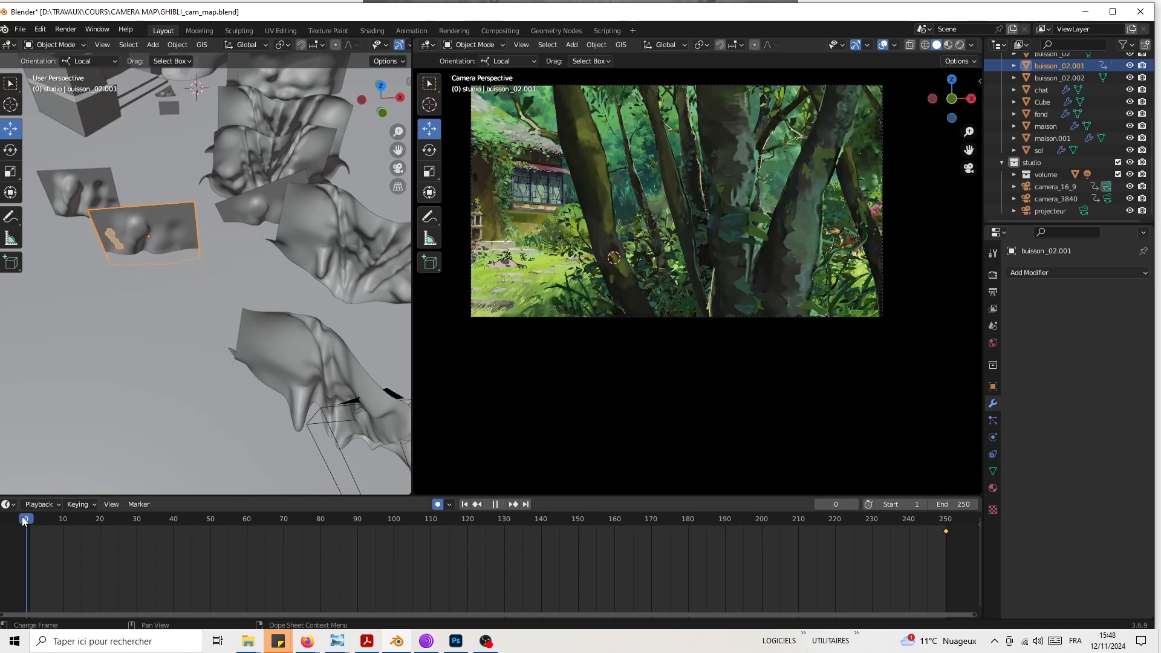
{"action": "key", "text": "space"}
{"action": "left_click_drag", "start_coordinate": [413, 321], "coordinate": [124, 321]}
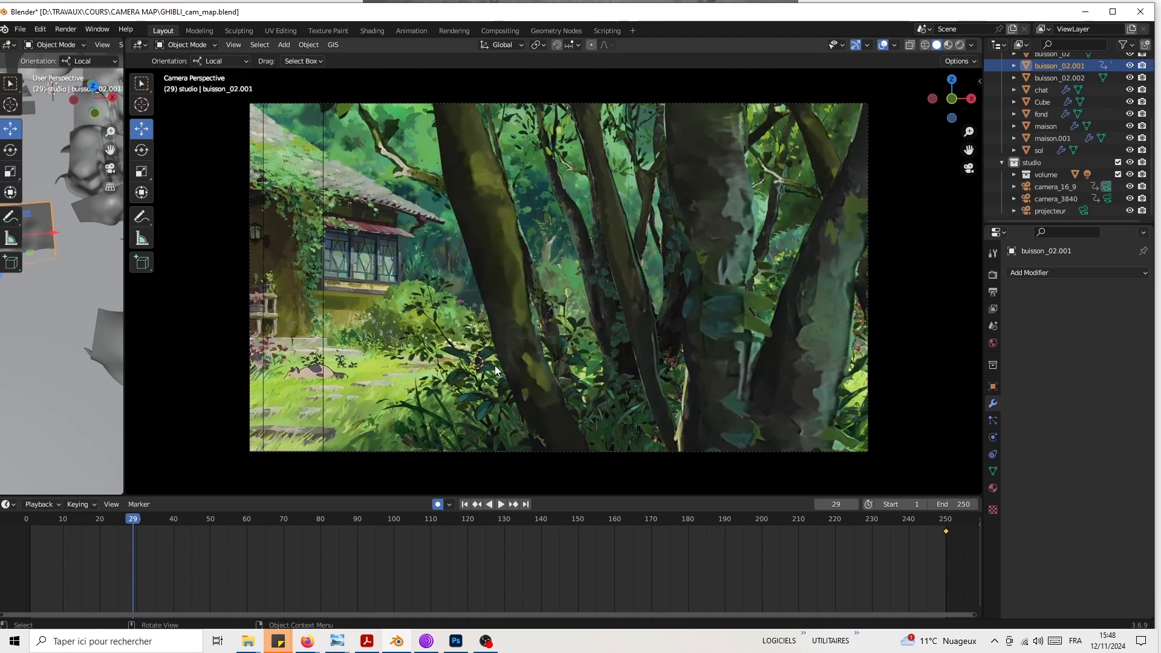
{"action": "key", "text": "space"}
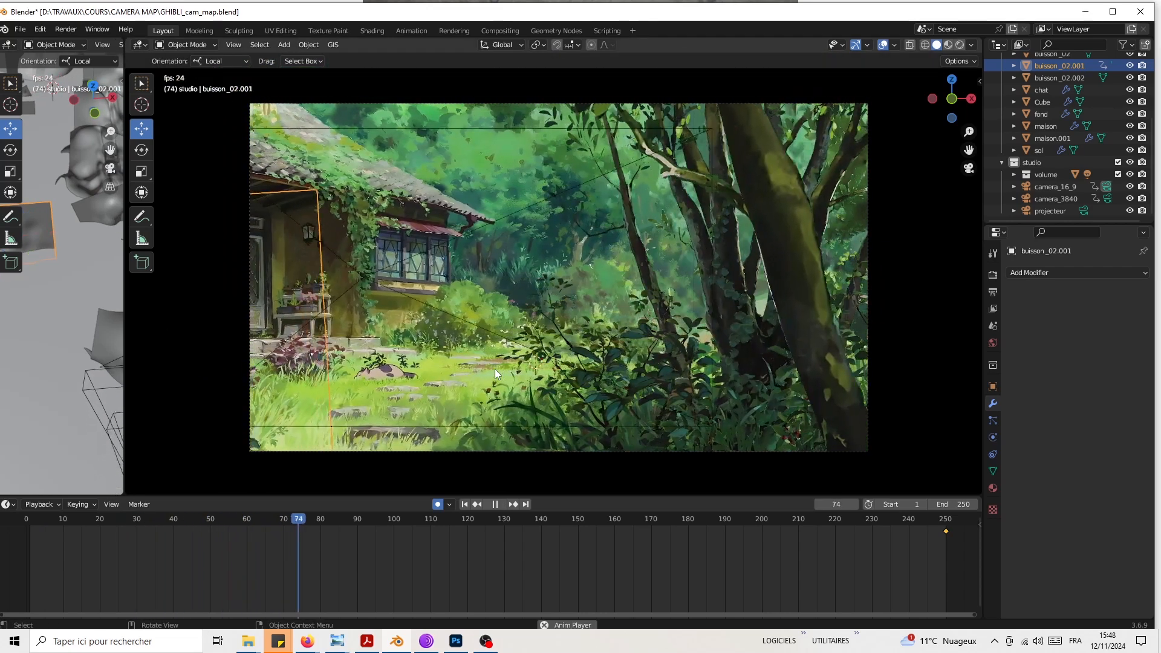
{"action": "key", "text": "space"}
{"action": "left_click", "coordinate": [884, 45]}
{"action": "left_click", "coordinate": [855, 45]}
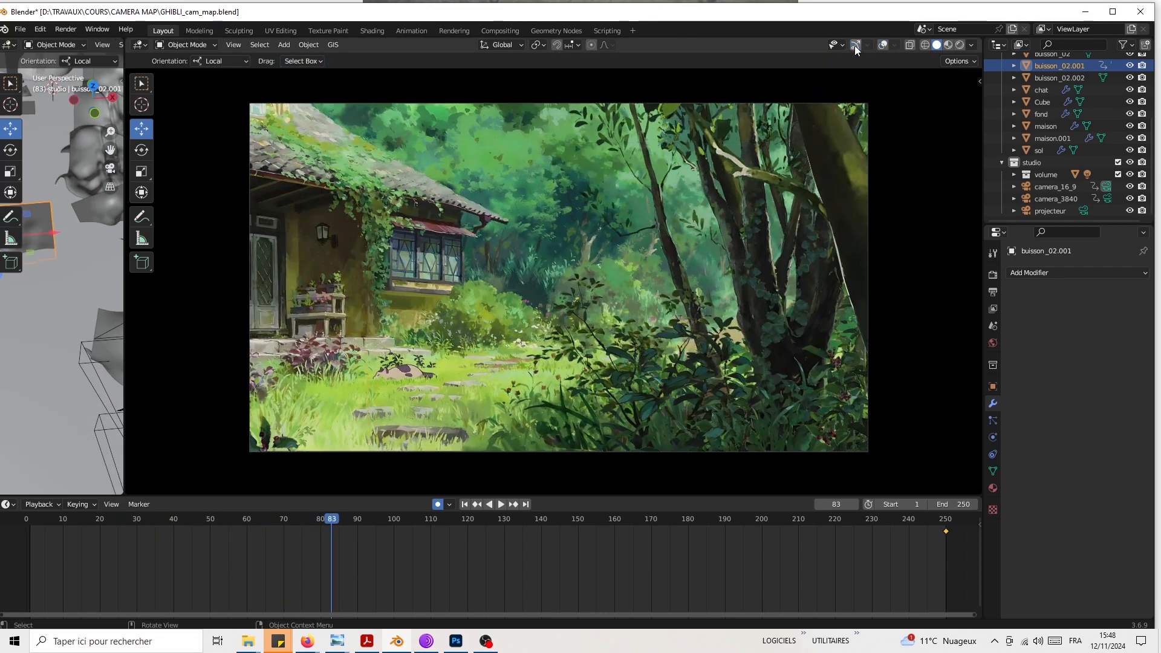
Step: Play and scrub through camera_16_9's sideways travel to examine the parallax between the trees, bushes and house
{"action": "key", "text": "space"}
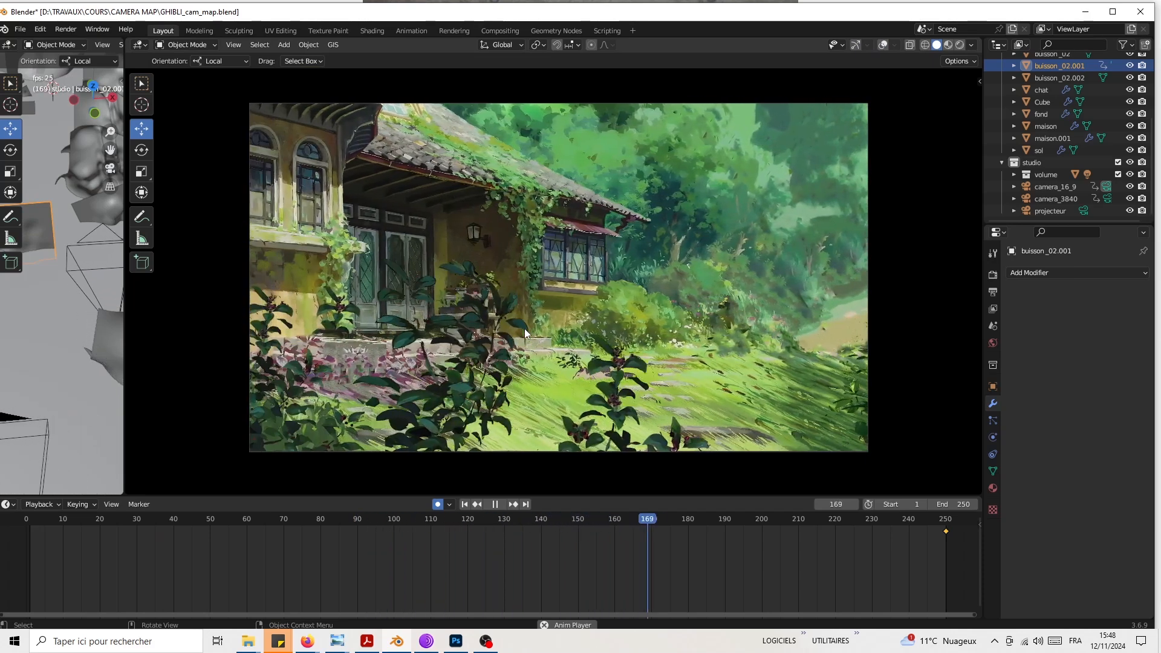
{"action": "key", "text": "space"}
{"action": "left_click_drag", "start_coordinate": [52, 520], "coordinate": [588, 527]}
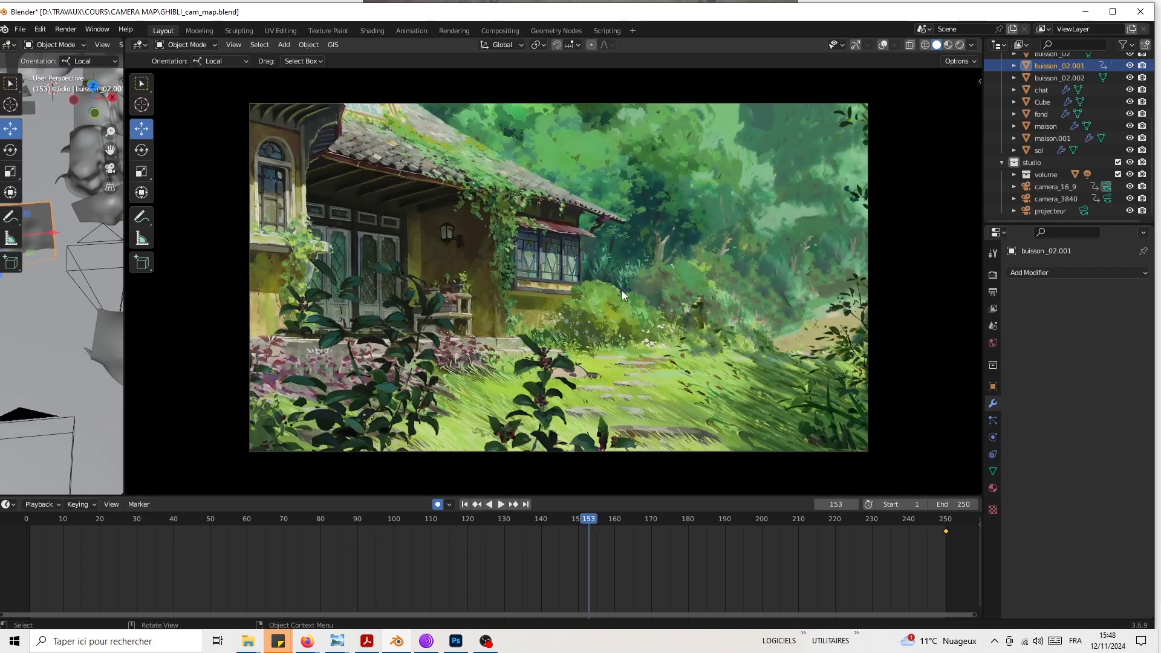
{"action": "key", "text": "space"}
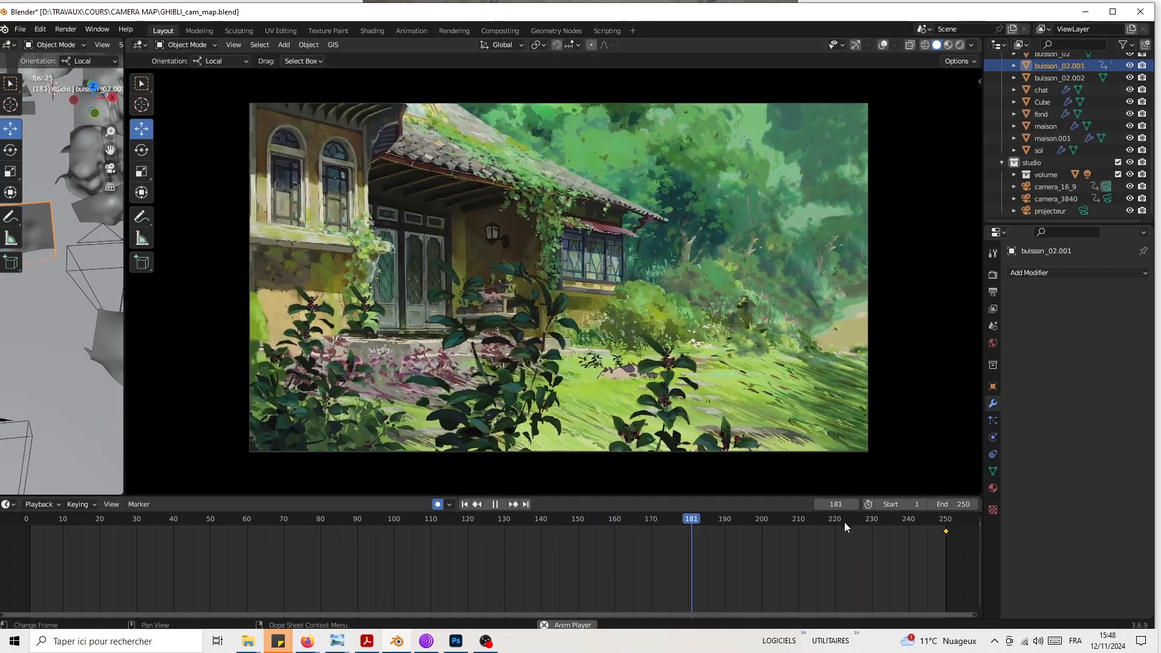
{"action": "left_click_drag", "start_coordinate": [876, 523], "coordinate": [33, 535]}
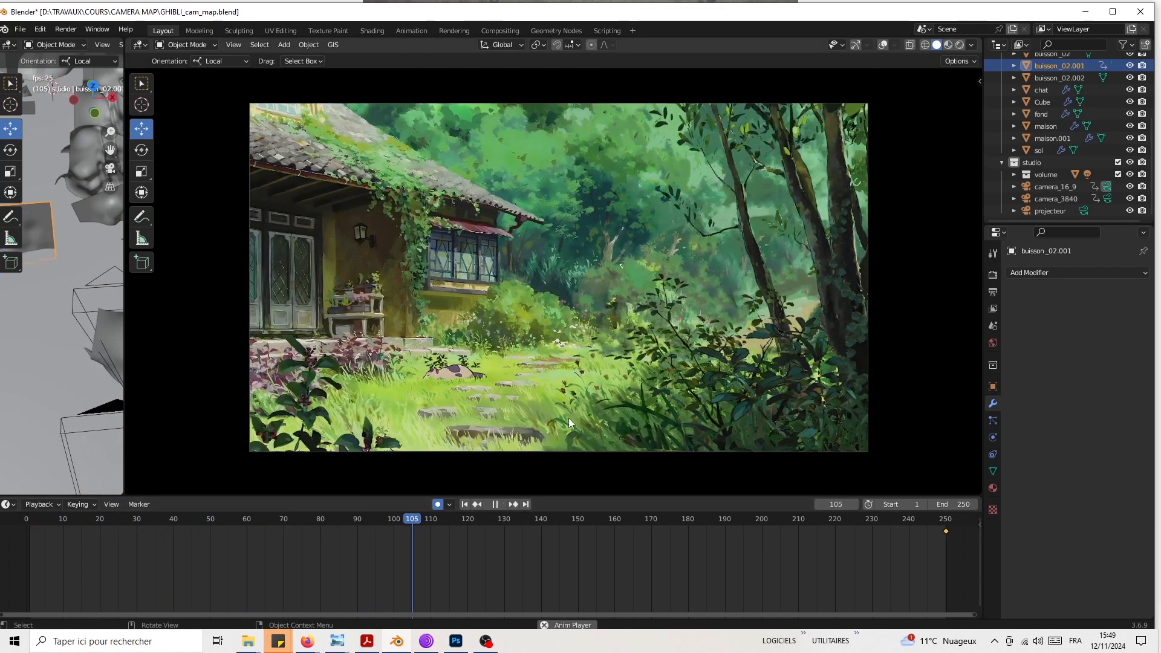
{"action": "key", "text": "space"}
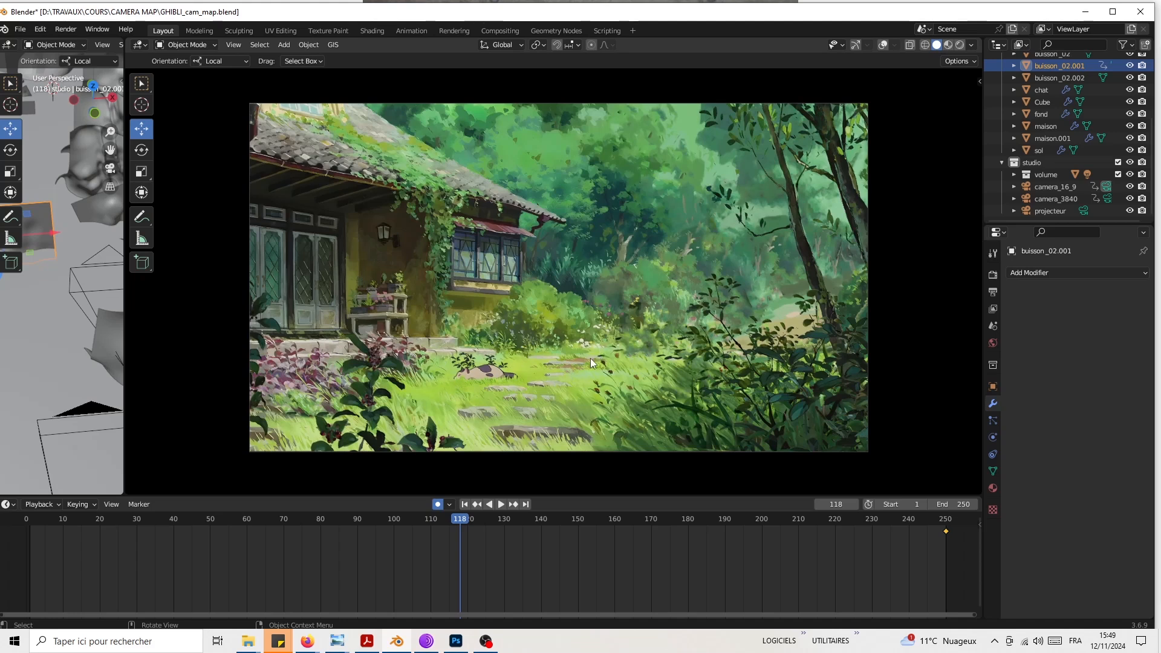
{"action": "key", "text": "space"}
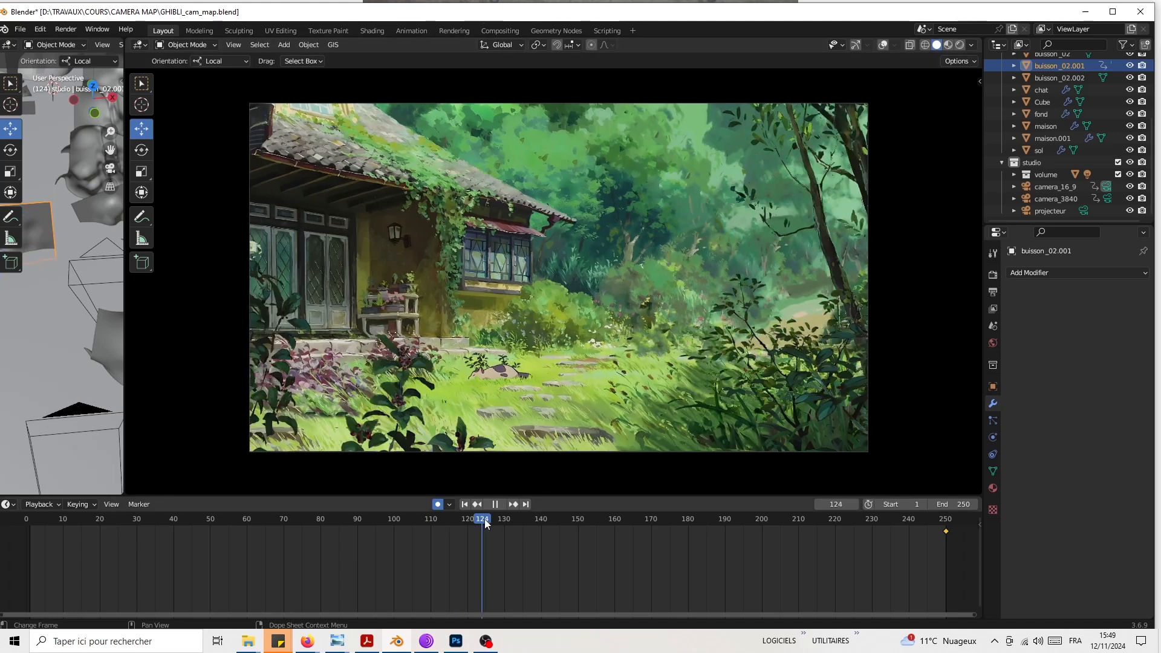
{"action": "left_click", "coordinate": [407, 528]}
{"action": "left_click_drag", "start_coordinate": [408, 528], "coordinate": [383, 530]}
{"action": "key", "text": "space"}
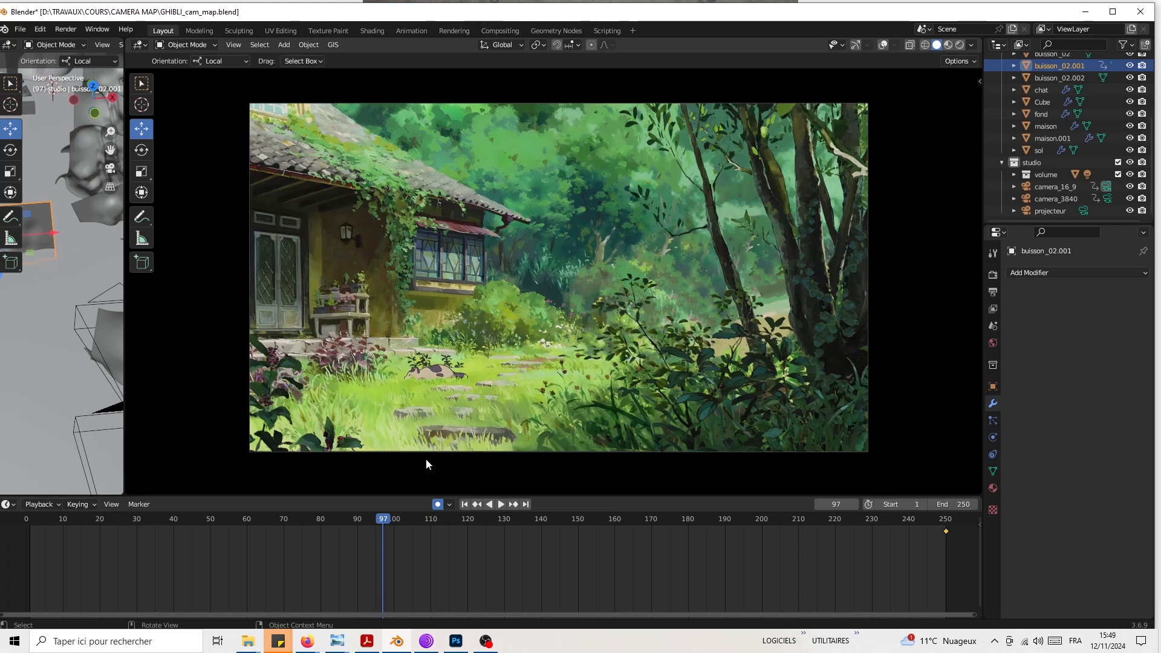
{"action": "key", "text": "space"}
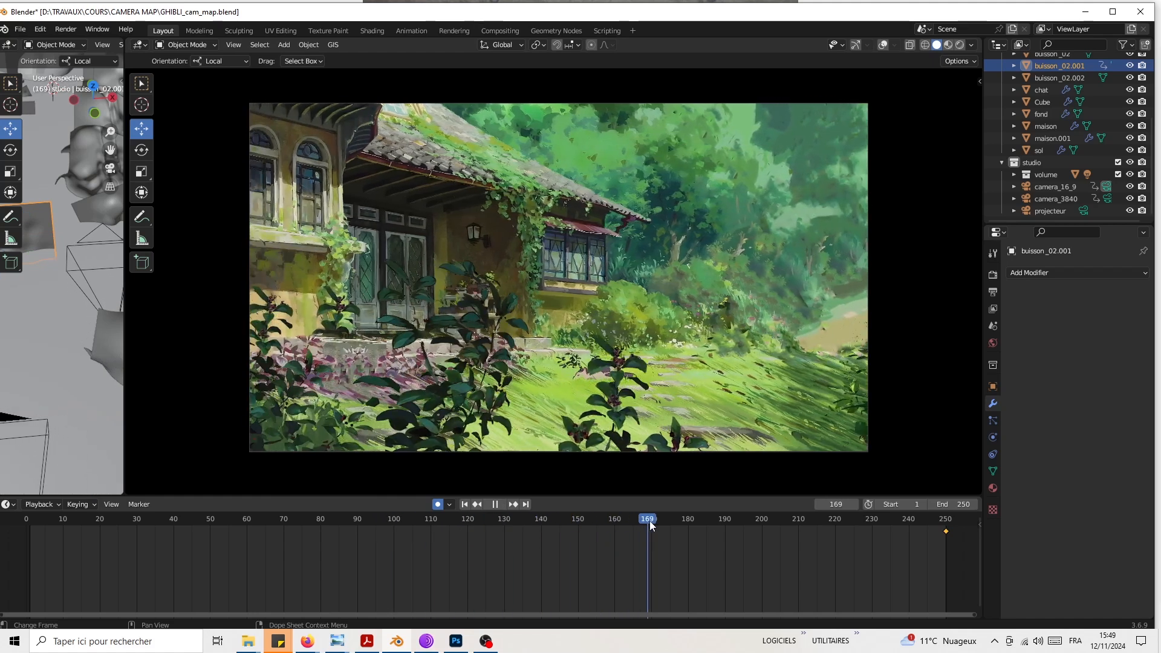
Step: Scrub and replay the section between about frames 95 and 173 to check the foreground bushes and trees against the house
{"action": "key", "text": "space"}
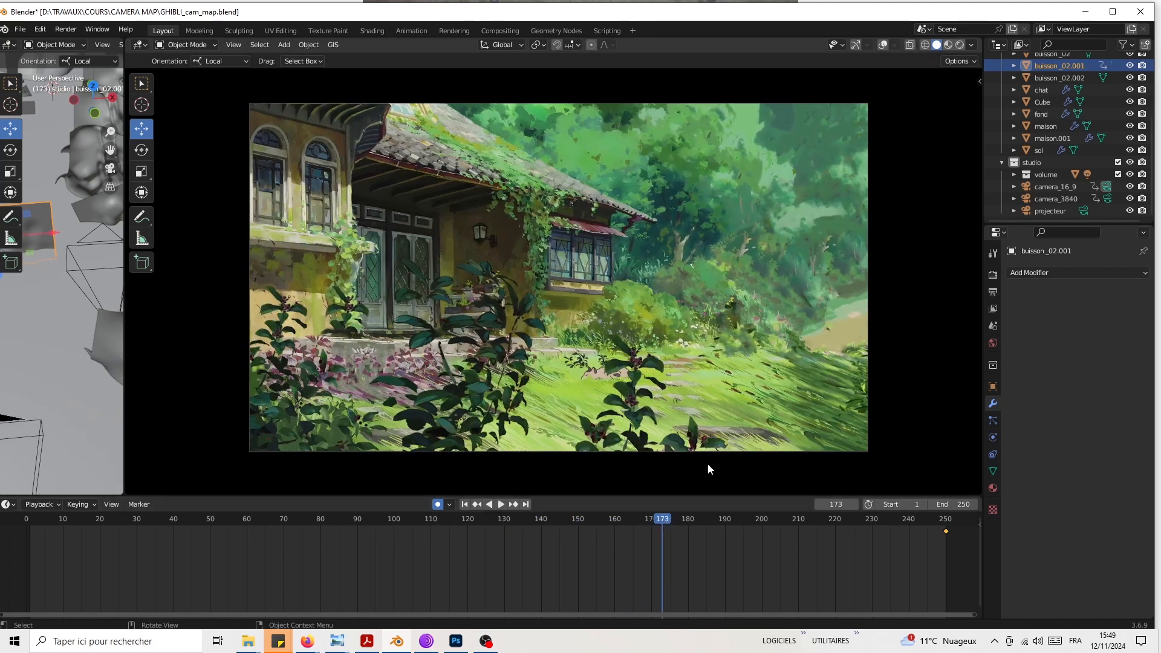
{"action": "left_click_drag", "start_coordinate": [661, 520], "coordinate": [379, 528]}
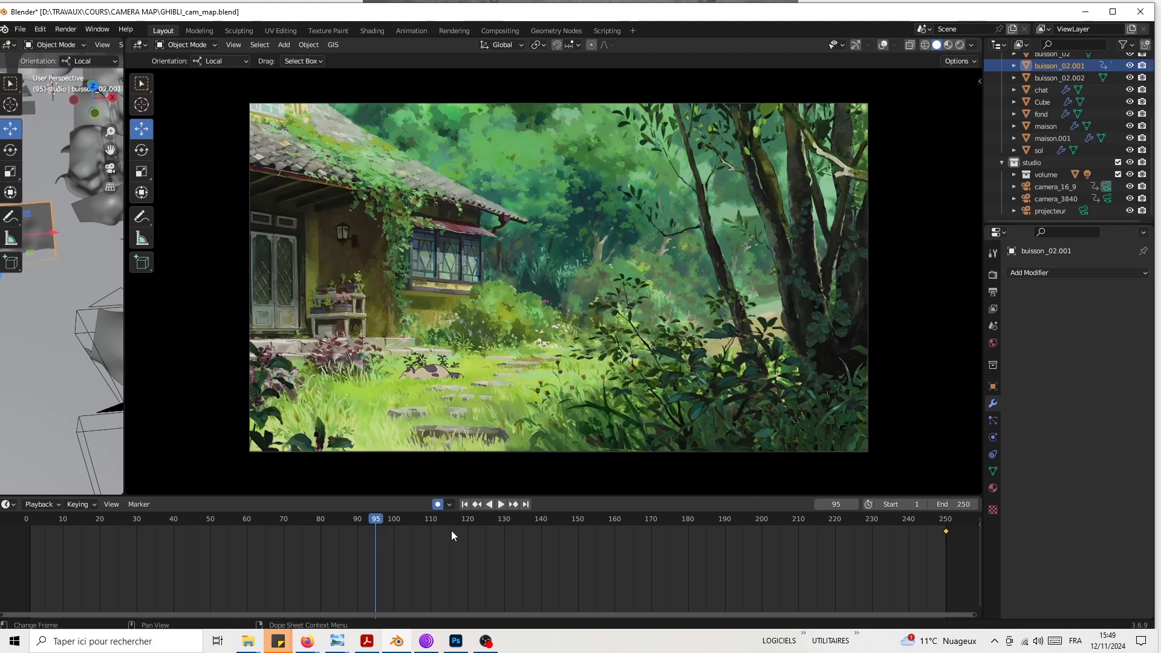
{"action": "left_click", "coordinate": [382, 519]}
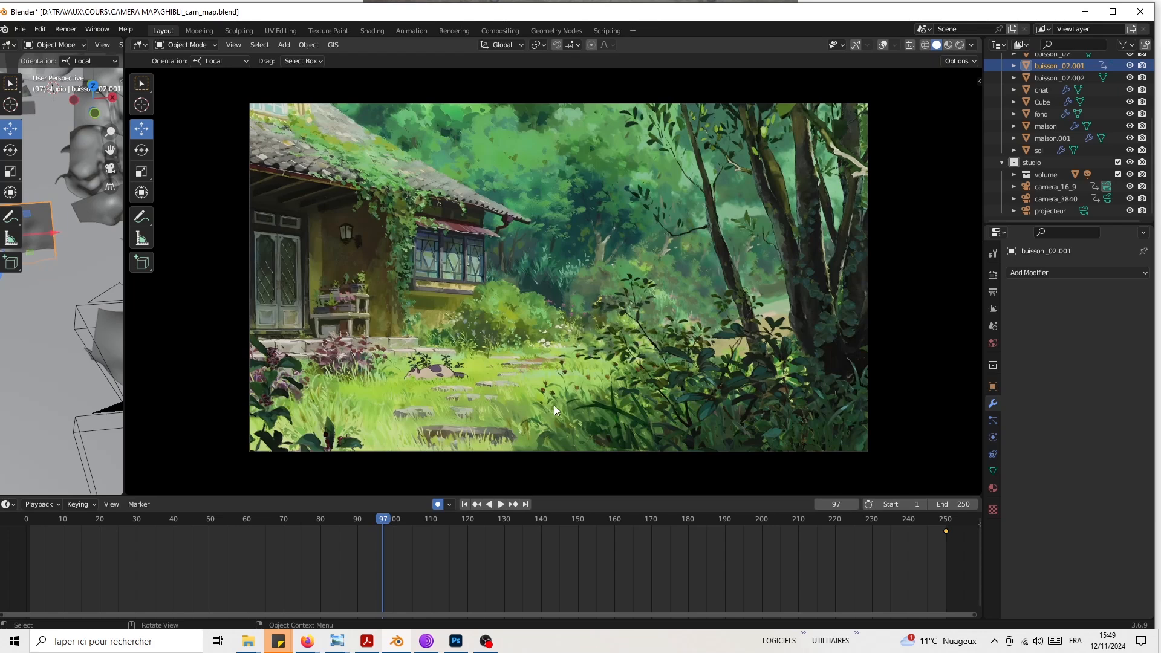
{"action": "key", "text": "space"}
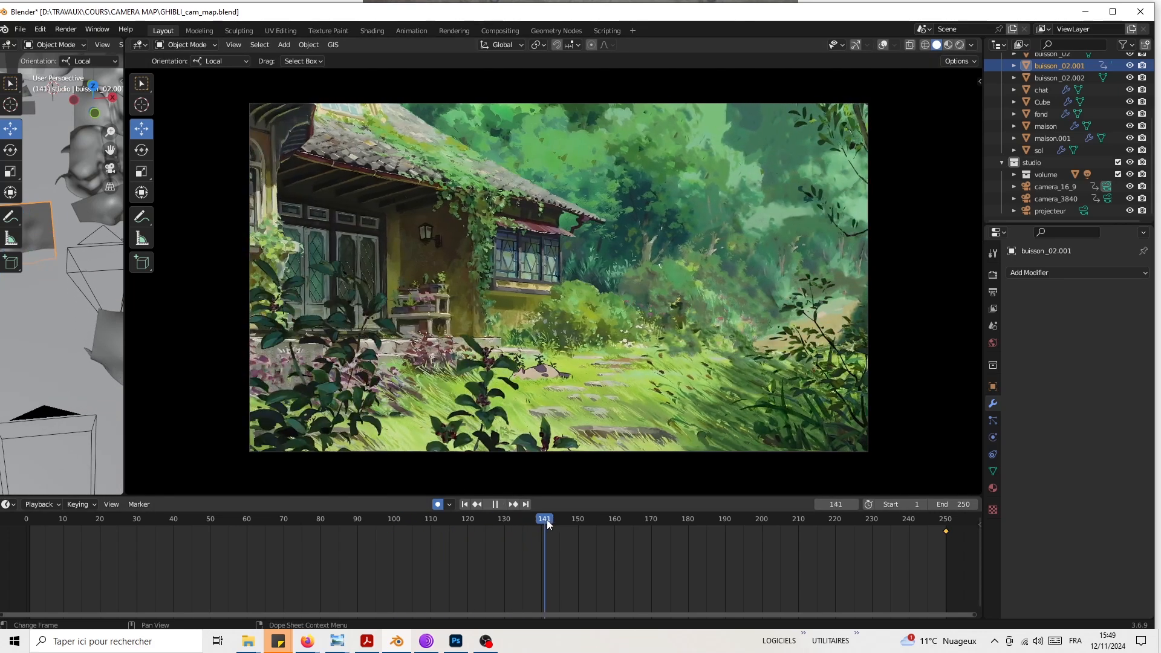
{"action": "left_click_drag", "start_coordinate": [733, 516], "coordinate": [540, 517]}
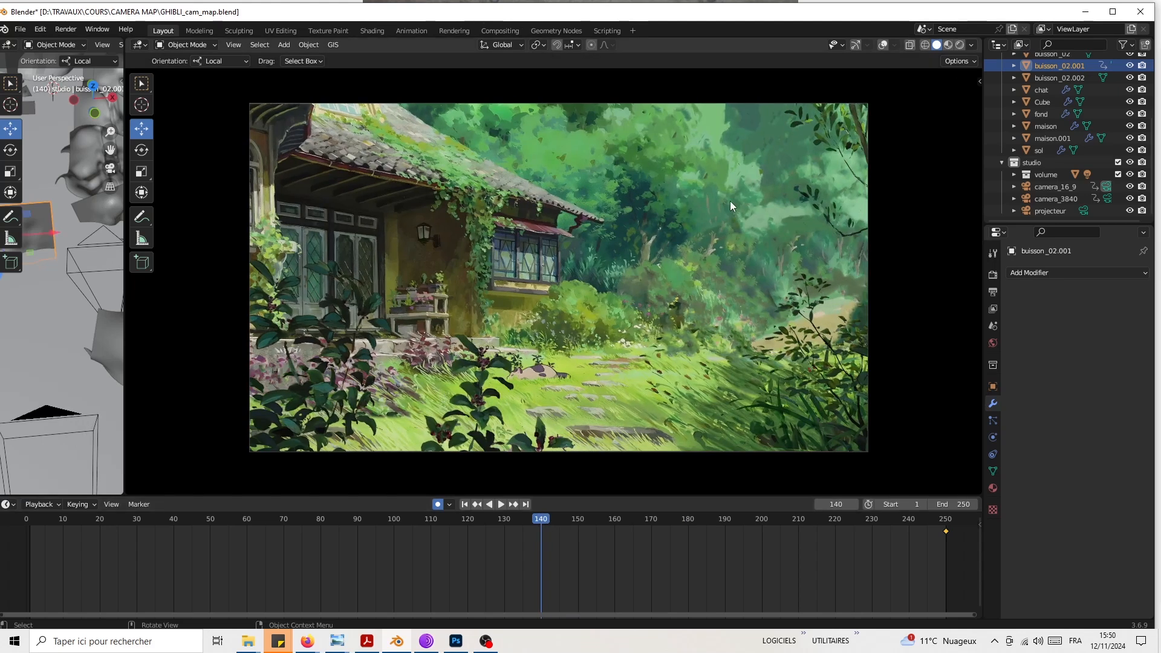
{"action": "mouse_move", "coordinate": [539, 523]}
{"action": "left_mouse_down"}
{"action": "mouse_move", "coordinate": [72, 543]}
{"action": "mouse_move", "coordinate": [543, 524]}
{"action": "left_mouse_up"}
{"action": "key", "text": "space"}
{"action": "key", "text": "space"}
Step: Switch the camera view to Material Preview shading and hide the volume collection
{"action": "left_click", "coordinate": [949, 45]}
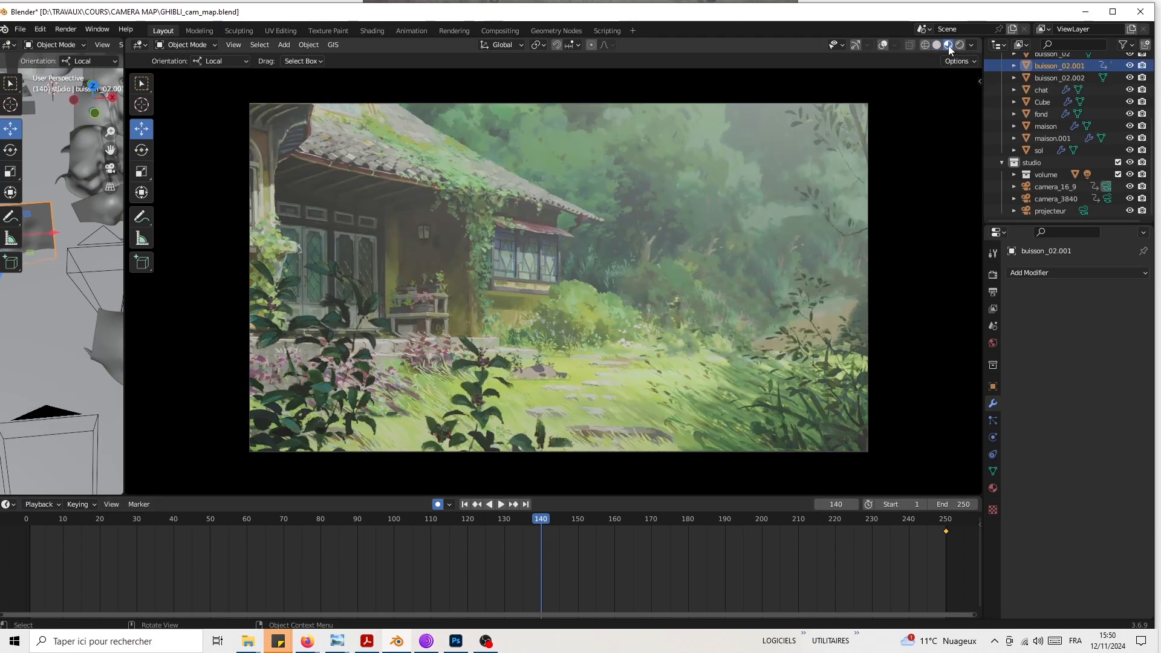
{"action": "left_click", "coordinate": [1130, 174]}
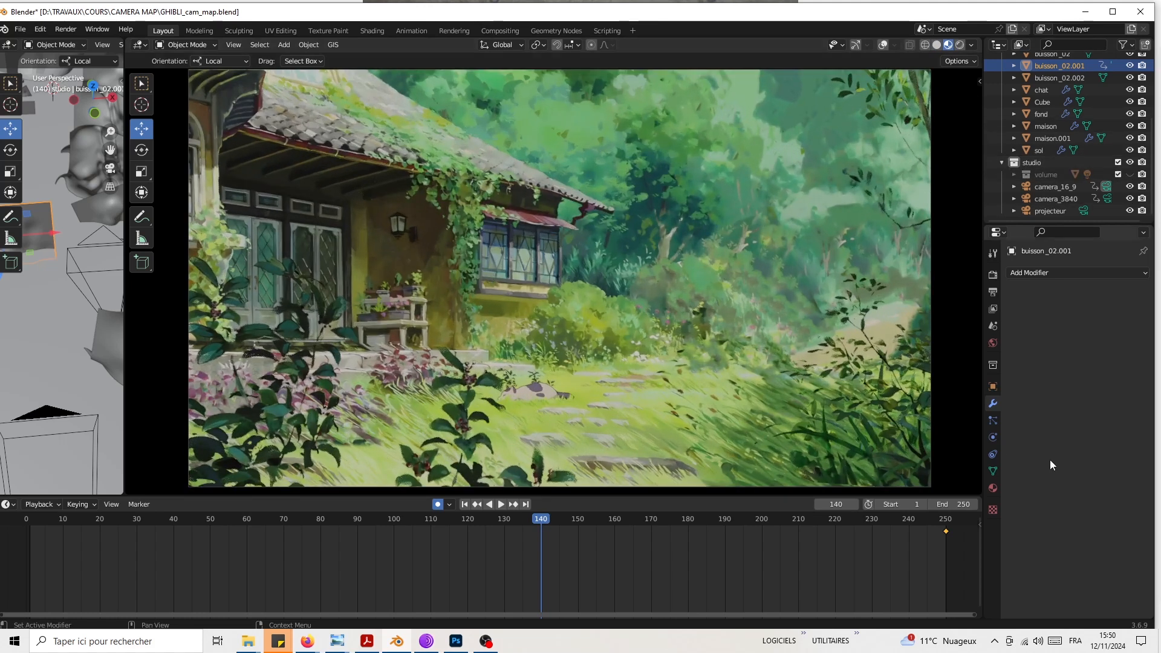
Step: Enable depth of field on camera_16_9 and set the chat object as its focus target
{"action": "left_click", "coordinate": [1048, 187]}
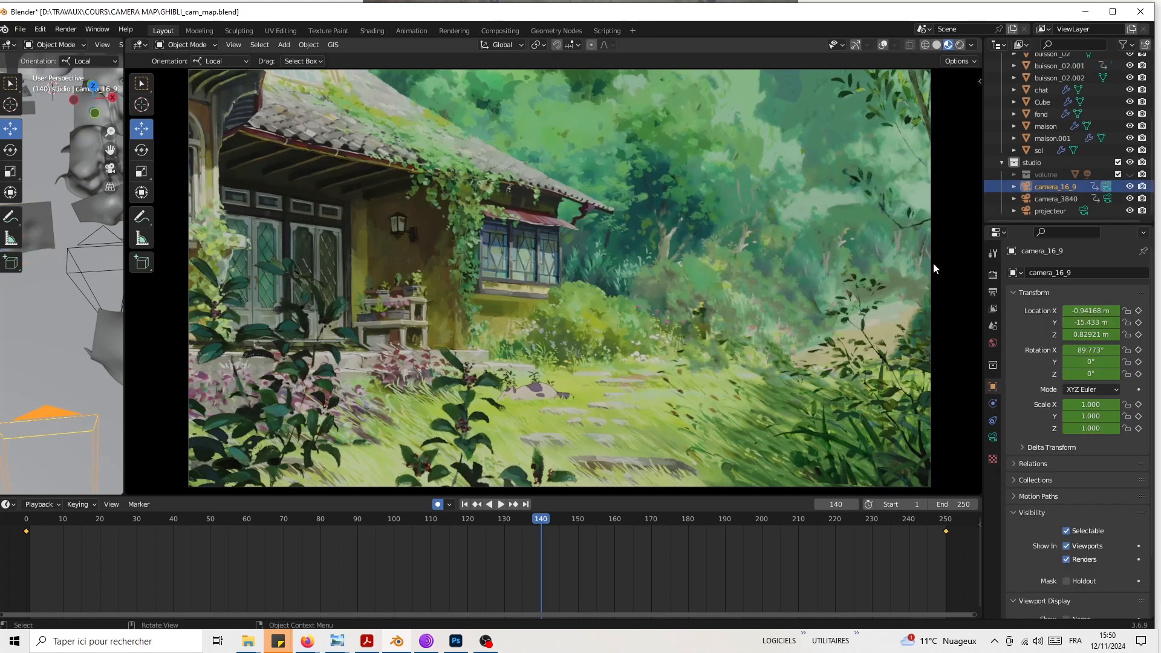
{"action": "left_click", "coordinate": [994, 437]}
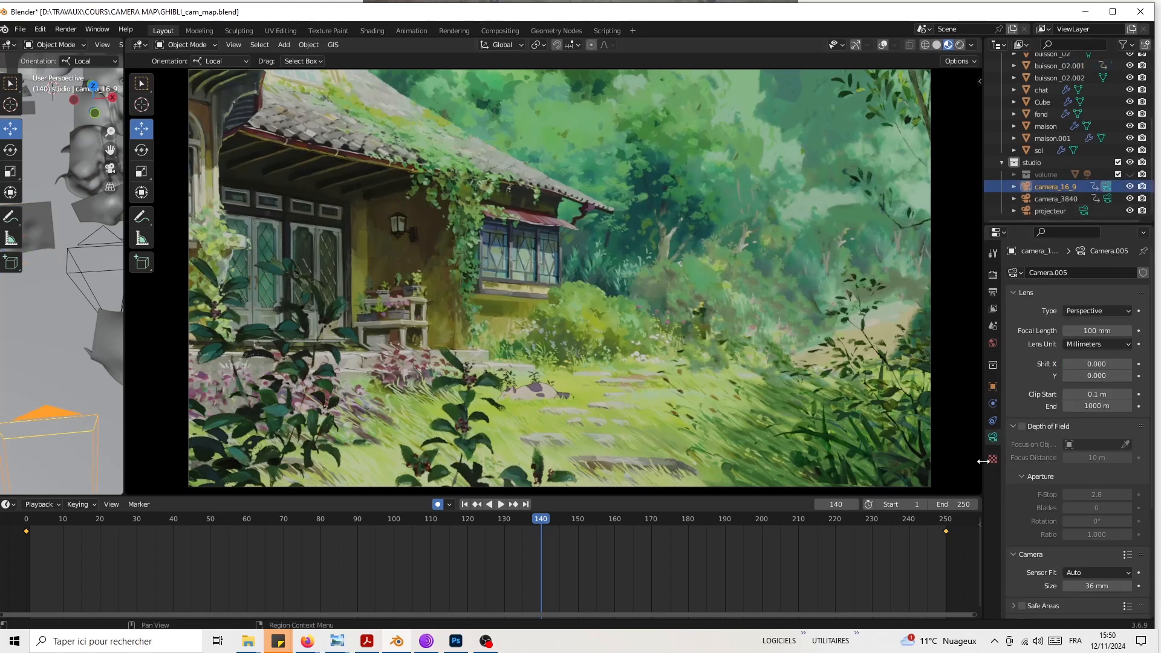
{"action": "left_click", "coordinate": [1022, 426]}
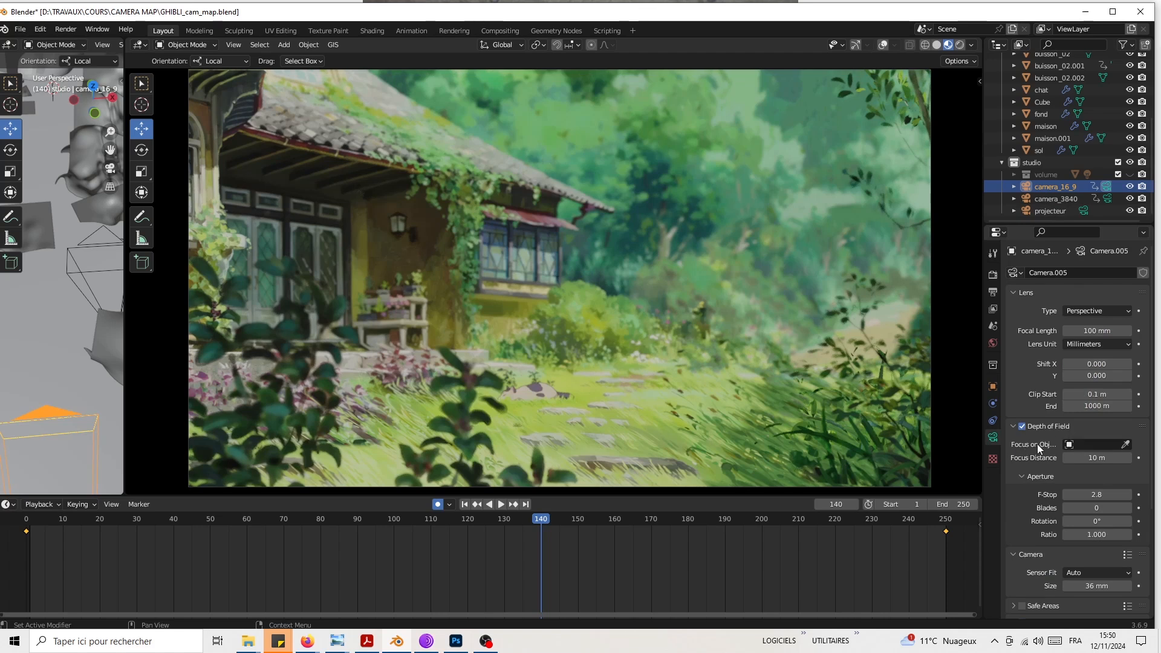
{"action": "left_click", "coordinate": [1095, 446]}
{"action": "scroll", "coordinate": [1056, 529], "scroll_direction": "down", "scroll_amount": 4}
{"action": "scroll", "coordinate": [1041, 558], "scroll_direction": "down", "scroll_amount": 1}
{"action": "left_click", "coordinate": [1039, 559]}
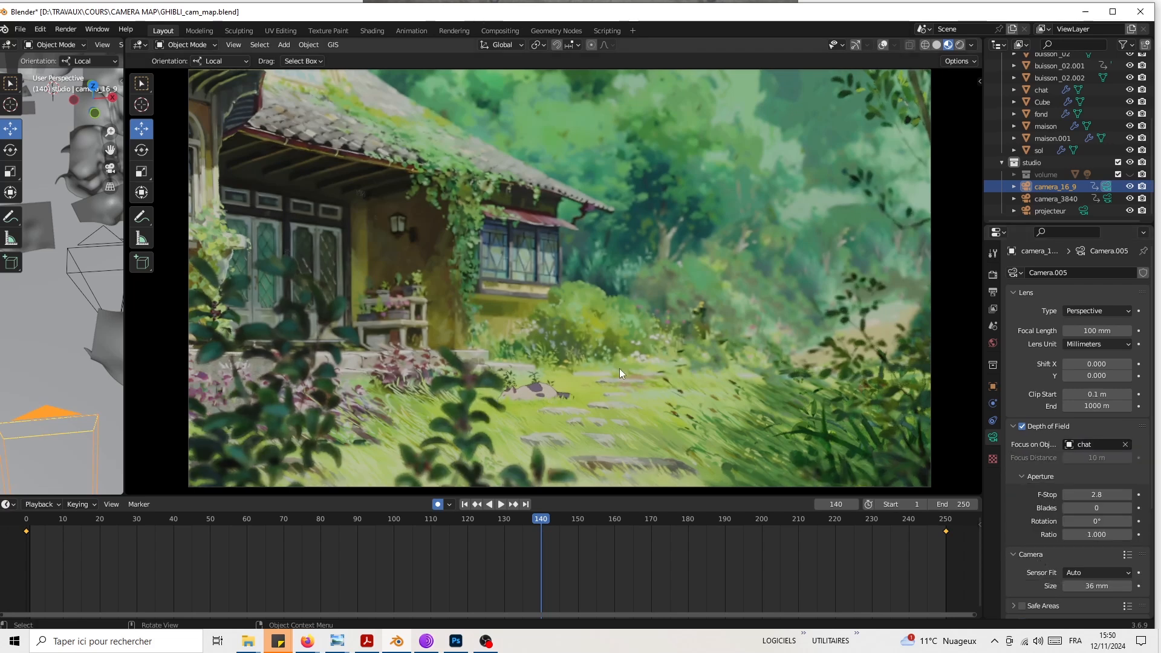
Step: Set camera_16_9's depth of field F-Stop to 1.0
{"action": "left_click", "coordinate": [1082, 494]}
{"action": "type", "text": "1"}
{"action": "key", "text": "Return"}
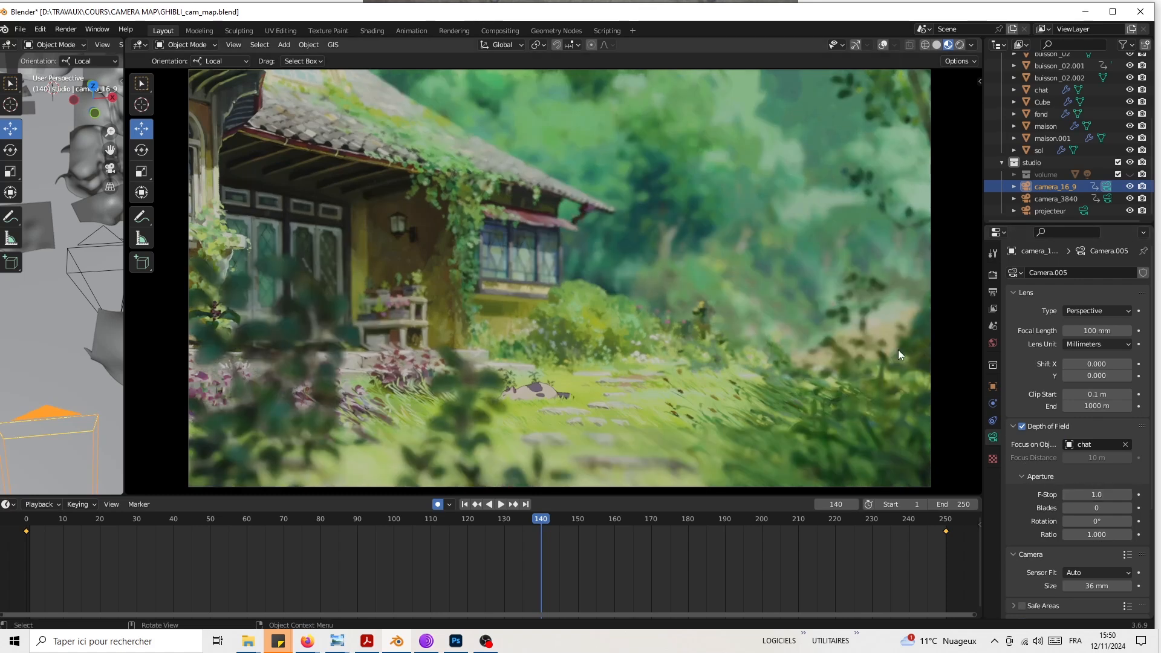
Step: Play the sideways camera travel twice from the early frames to examine the depth-of-field blur on the foreground and background
{"action": "left_click_drag", "start_coordinate": [311, 520], "coordinate": [95, 533]}
{"action": "key", "text": "space"}
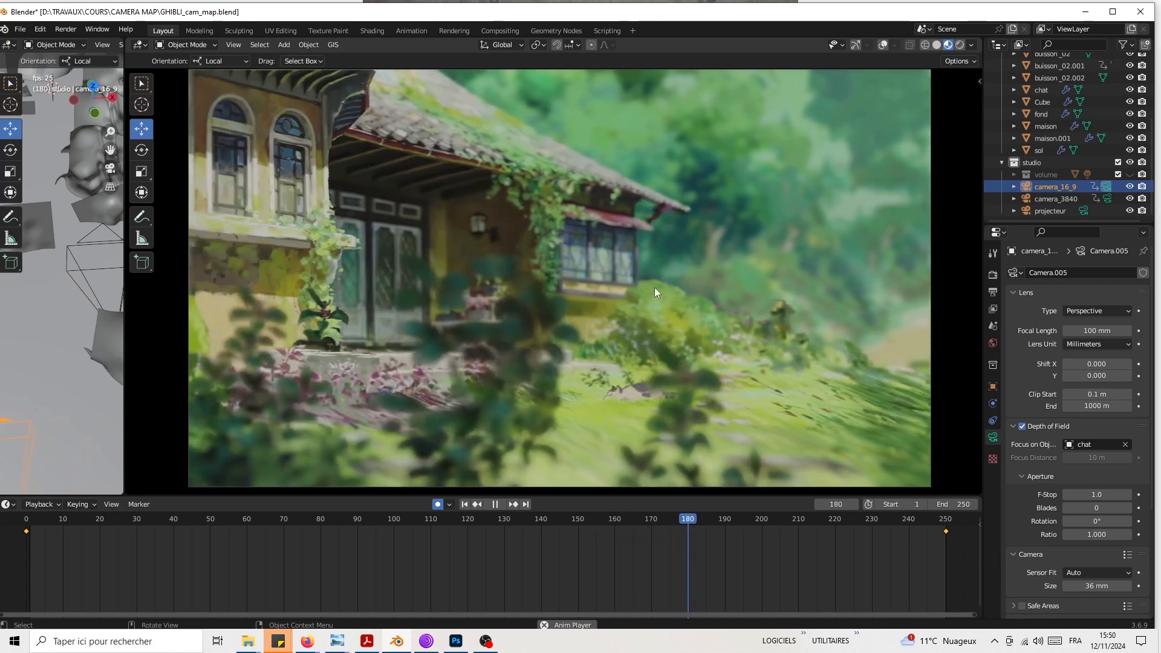
{"action": "key", "text": "space"}
{"action": "left_click_drag", "start_coordinate": [797, 515], "coordinate": [24, 521]}
{"action": "key", "text": "space"}
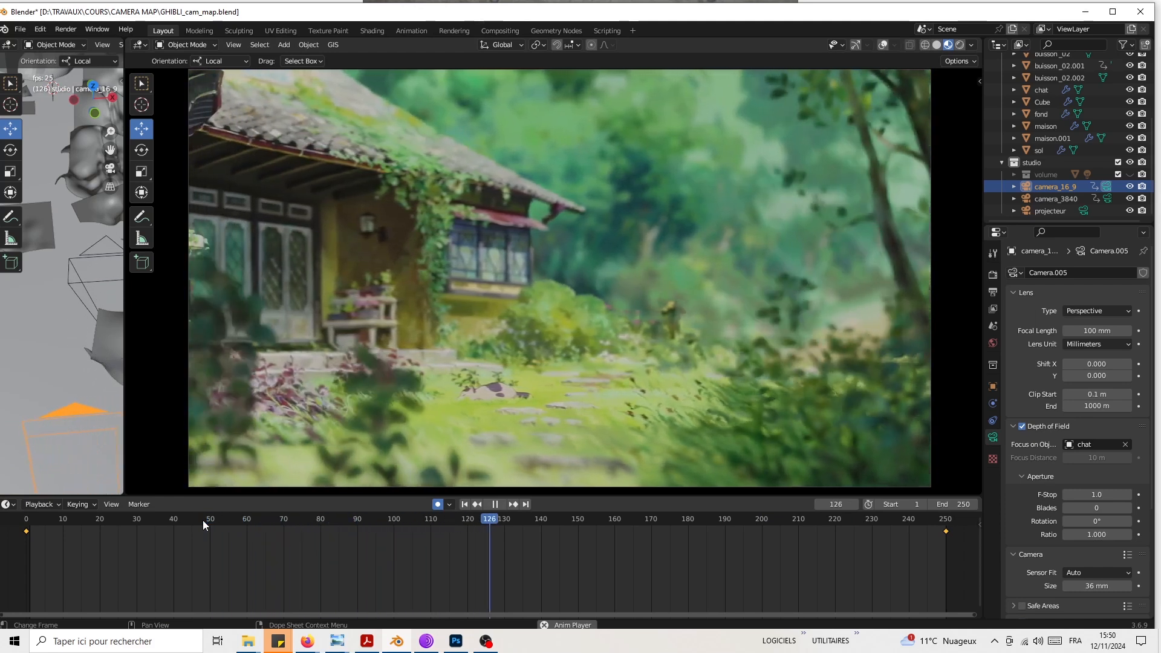
{"action": "key", "text": "space"}
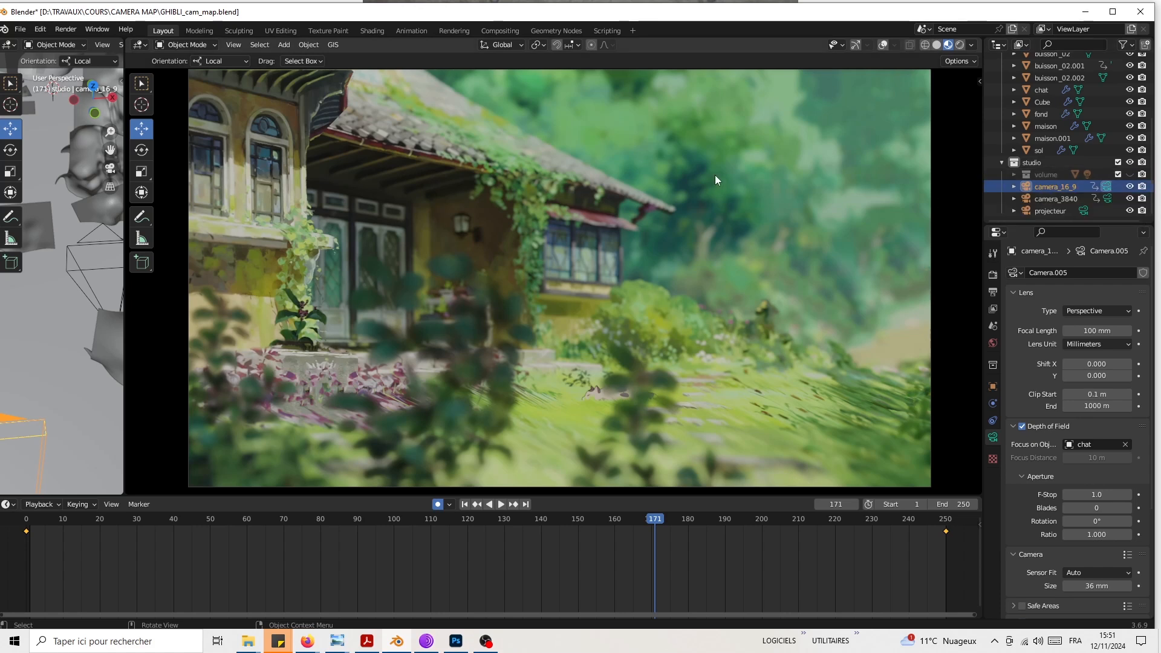
Step: Show the volume collection again and play the camera travel with the fog and depth of field combined
{"action": "left_click", "coordinate": [1130, 175]}
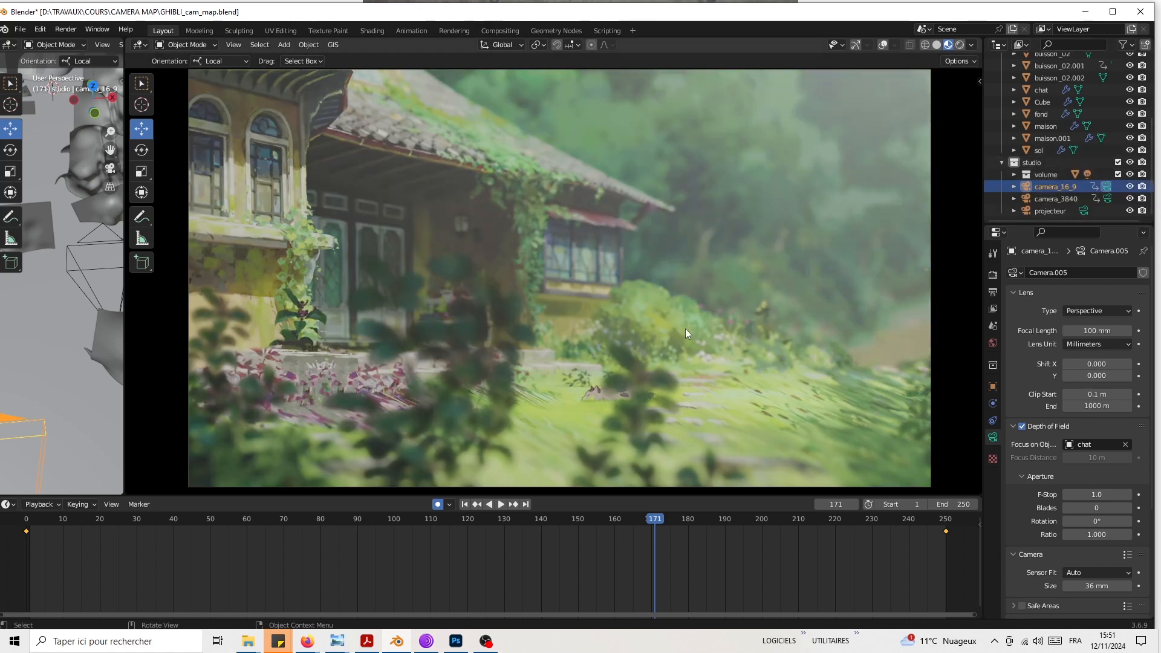
{"action": "left_click_drag", "start_coordinate": [607, 524], "coordinate": [179, 536]}
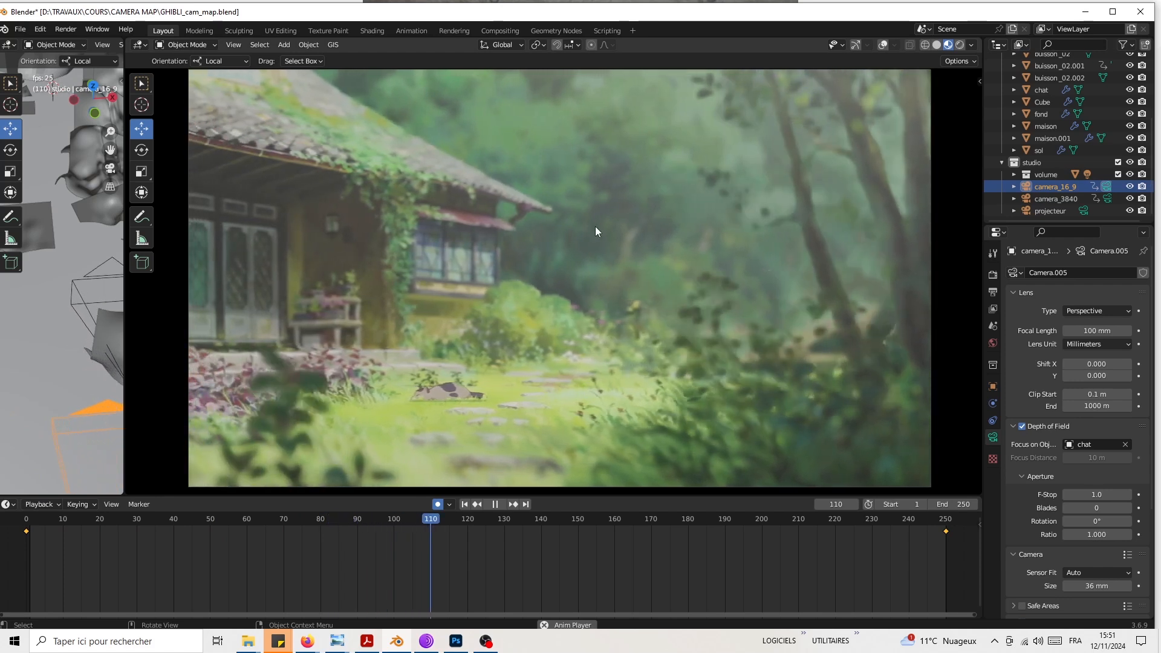
{"action": "key", "text": "space"}
Step: Replace the timeline with an enlarged Shader Editor and display the material nodes of the volume object in the volume collection
{"action": "left_click", "coordinate": [1014, 175]}
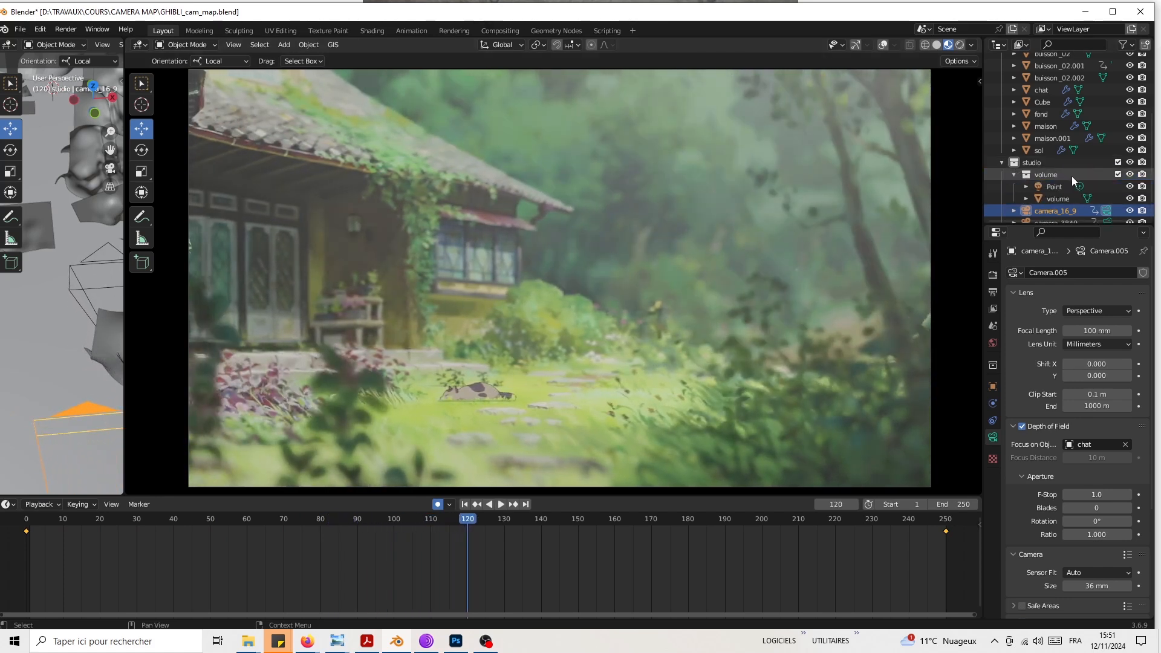
{"action": "left_click", "coordinate": [1057, 187]}
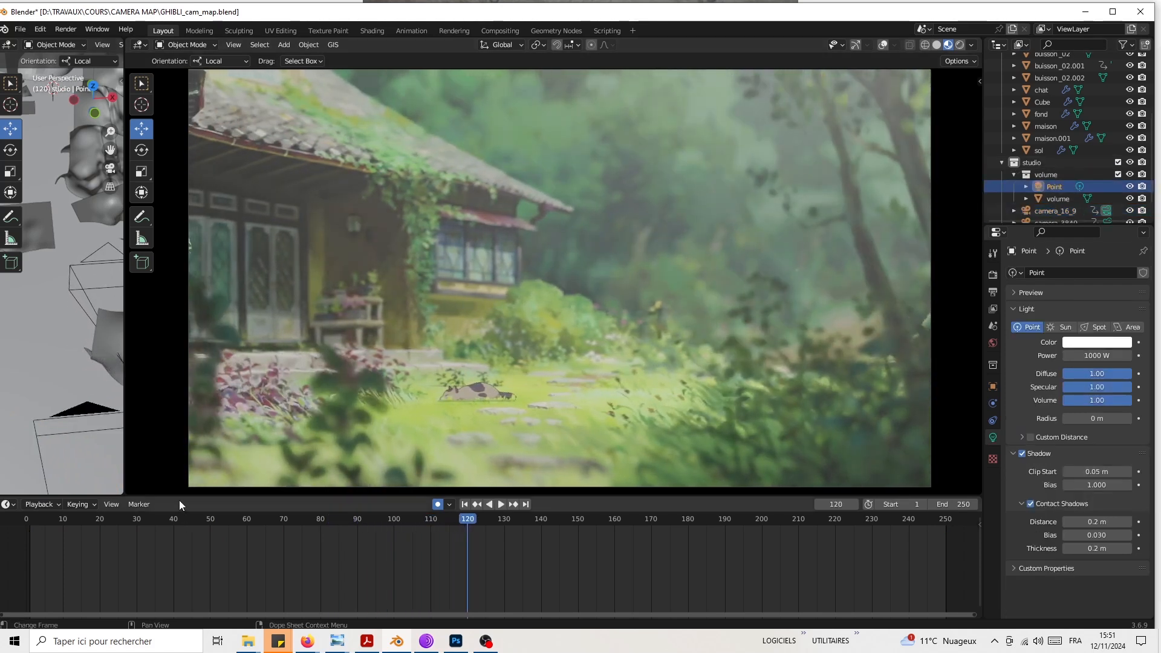
{"action": "left_click", "coordinate": [41, 504]}
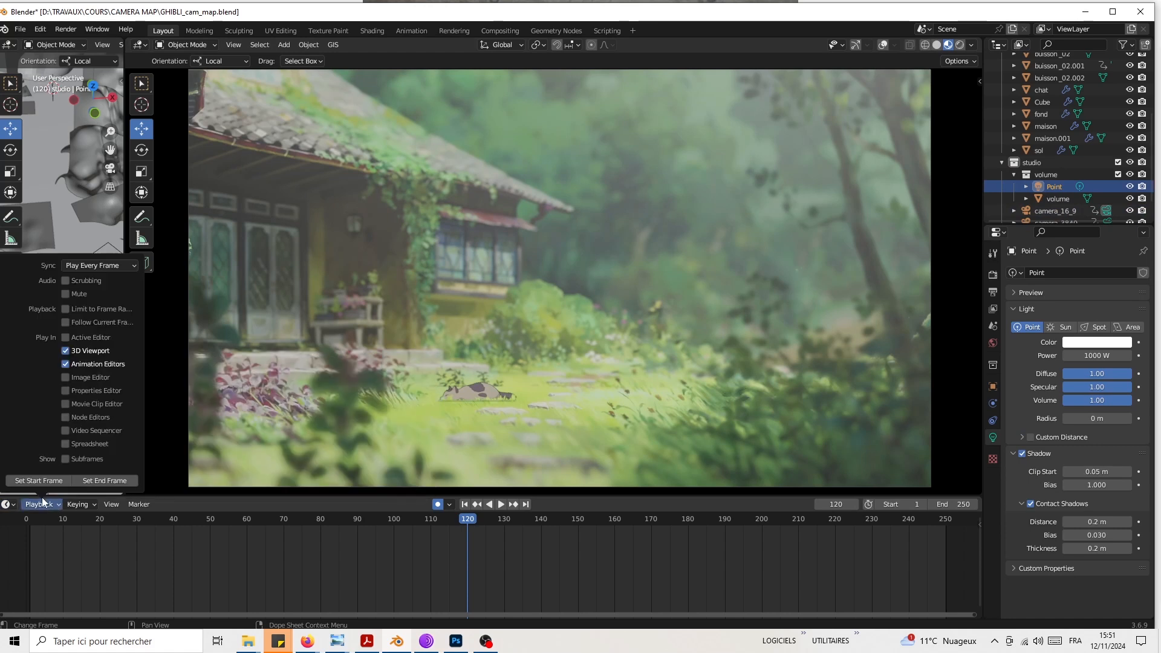
{"action": "left_click", "coordinate": [8, 503]}
{"action": "left_click", "coordinate": [32, 466]}
{"action": "left_click_drag", "start_coordinate": [181, 496], "coordinate": [181, 278]}
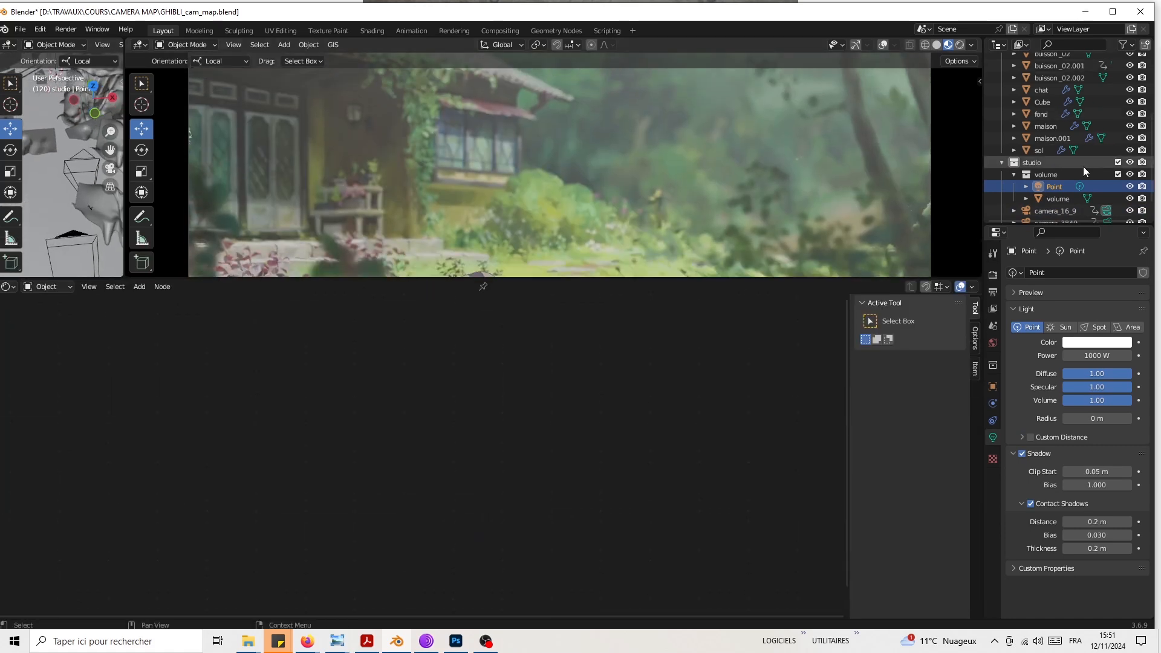
{"action": "left_click", "coordinate": [1058, 199]}
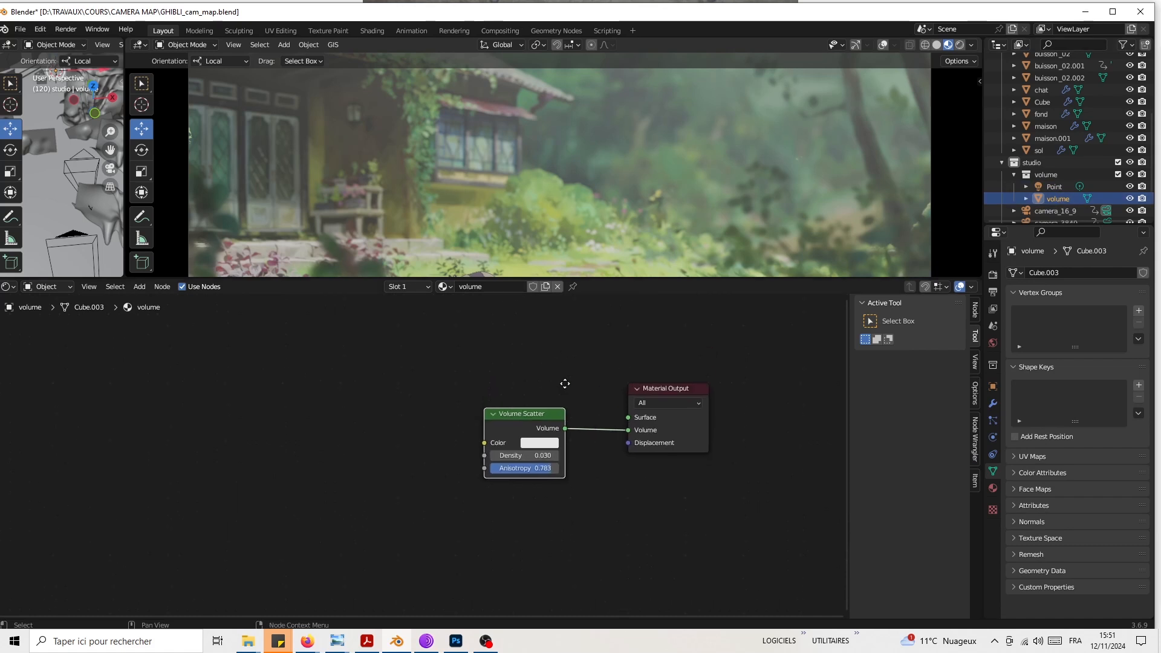
Step: Set the Volume Scatter color to a pale yellow with hue 0.134 and saturation 0.575, and enlarge the camera view again
{"action": "left_click", "coordinate": [542, 454]}
{"action": "left_click_drag", "start_coordinate": [567, 327], "coordinate": [565, 328]}
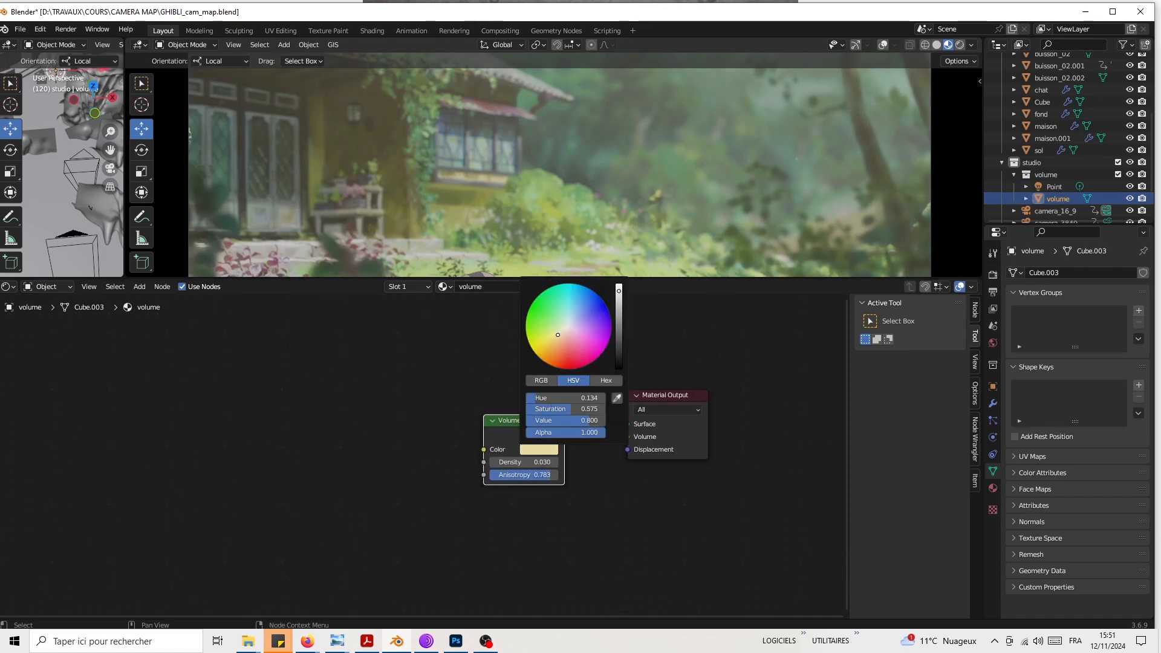
{"action": "left_click", "coordinate": [491, 387]}
{"action": "middle_click_drag", "start_coordinate": [496, 380], "coordinate": [427, 506]}
{"action": "left_click_drag", "start_coordinate": [568, 278], "coordinate": [559, 399]}
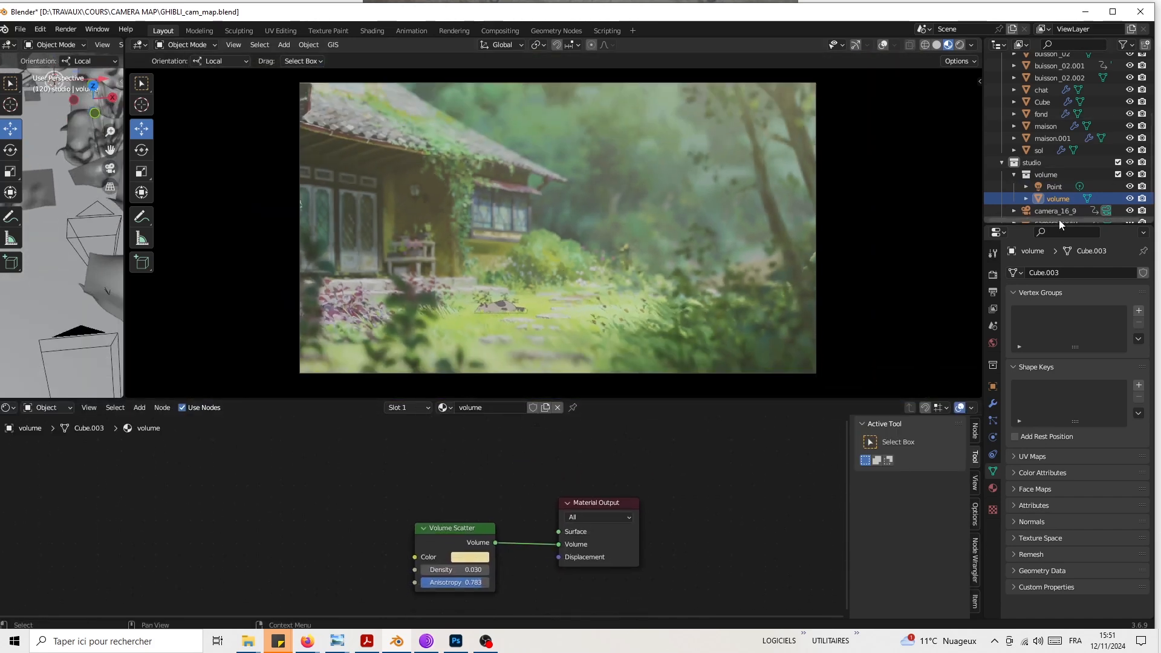
Step: Set the power of the Point light in the volume collection to 2000 W
{"action": "left_click", "coordinate": [1055, 187]}
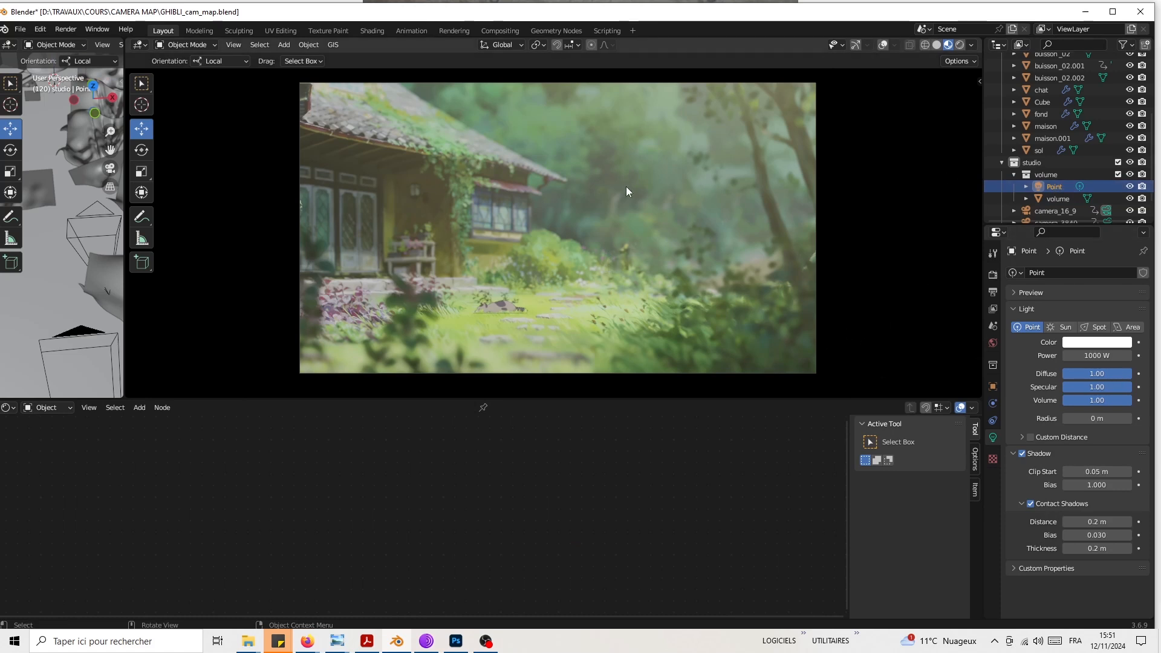
{"action": "left_click", "coordinate": [1082, 356]}
{"action": "left_click", "coordinate": [1072, 355]}
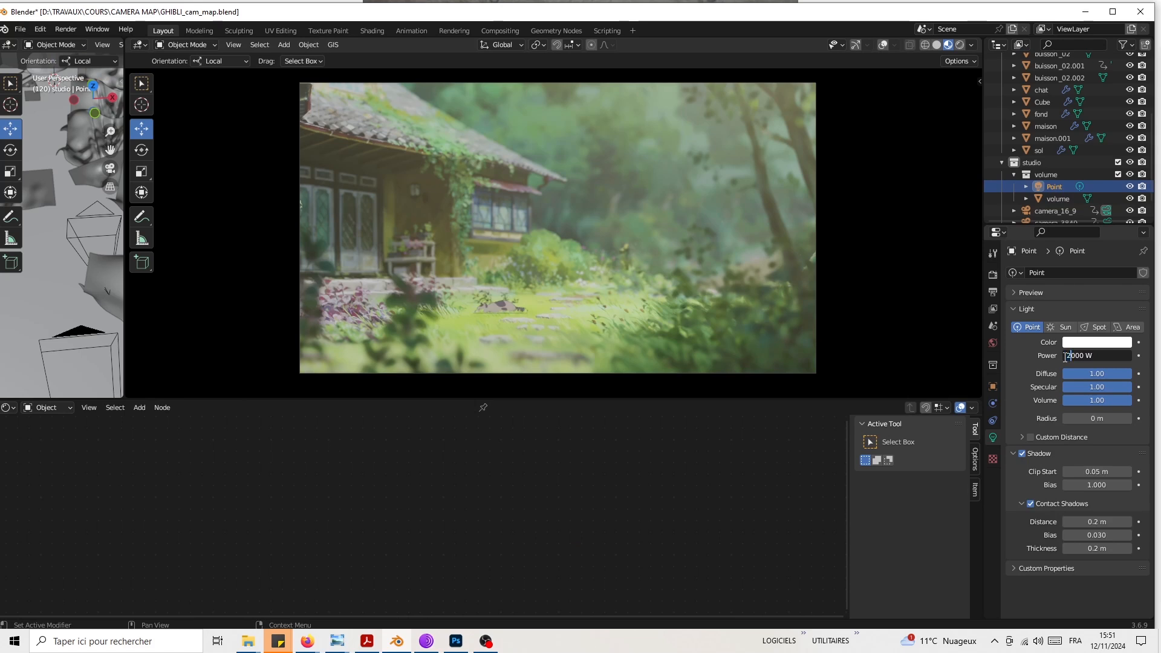
{"action": "key", "text": "Return"}
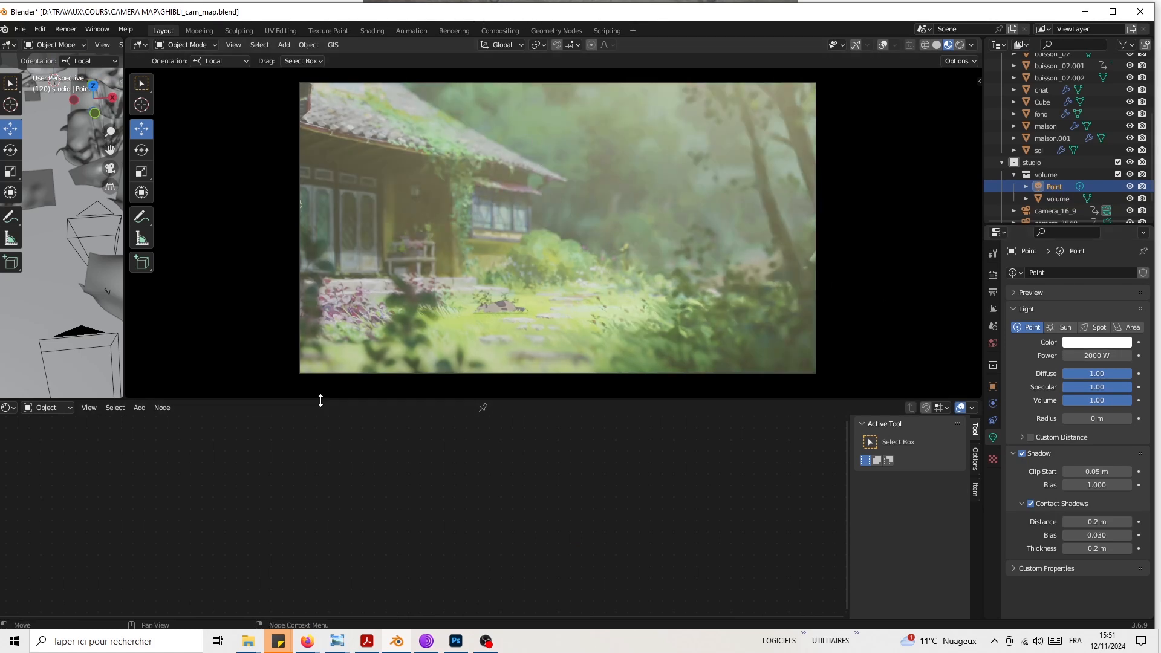
Step: Split the Shader Editor area horizontally and change the lower part to a Timeline
{"action": "right_click", "coordinate": [984, 534]}
{"action": "left_click", "coordinate": [956, 545]}
{"action": "left_click", "coordinate": [164, 543]}
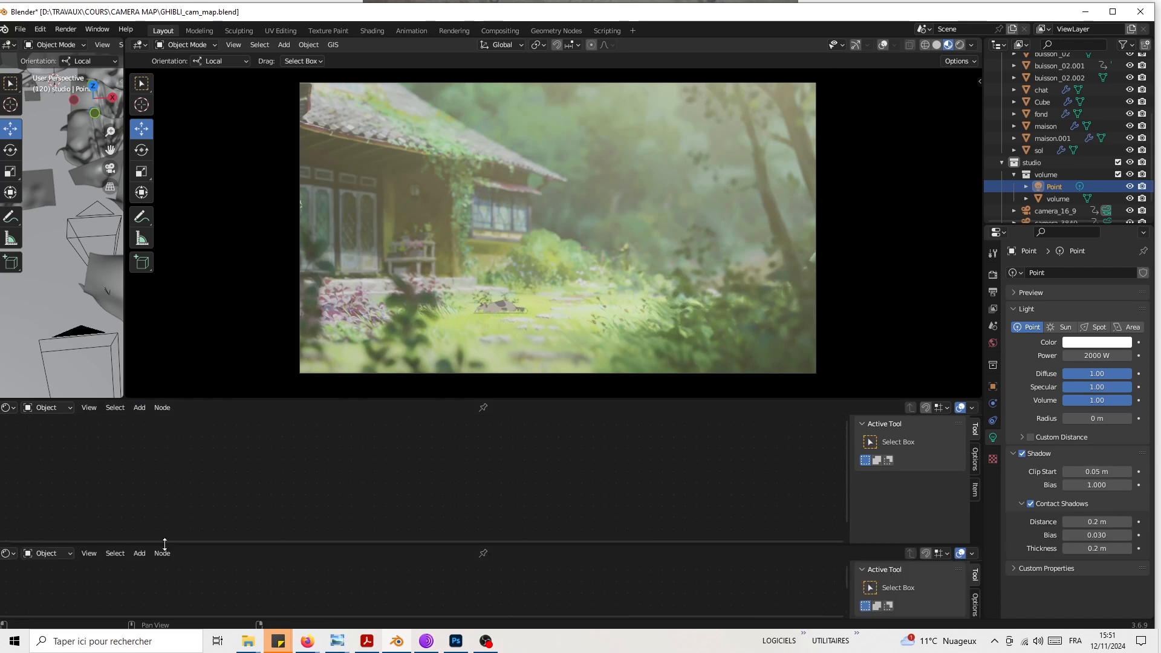
{"action": "left_click", "coordinate": [35, 553]}
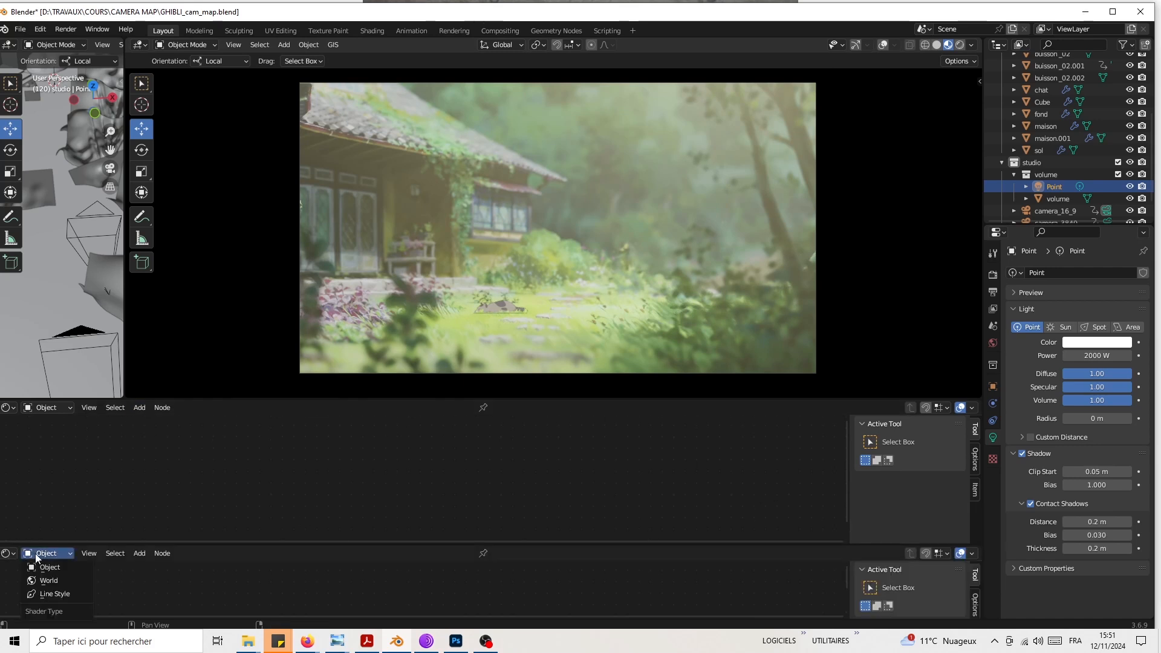
{"action": "left_click", "coordinate": [10, 555]}
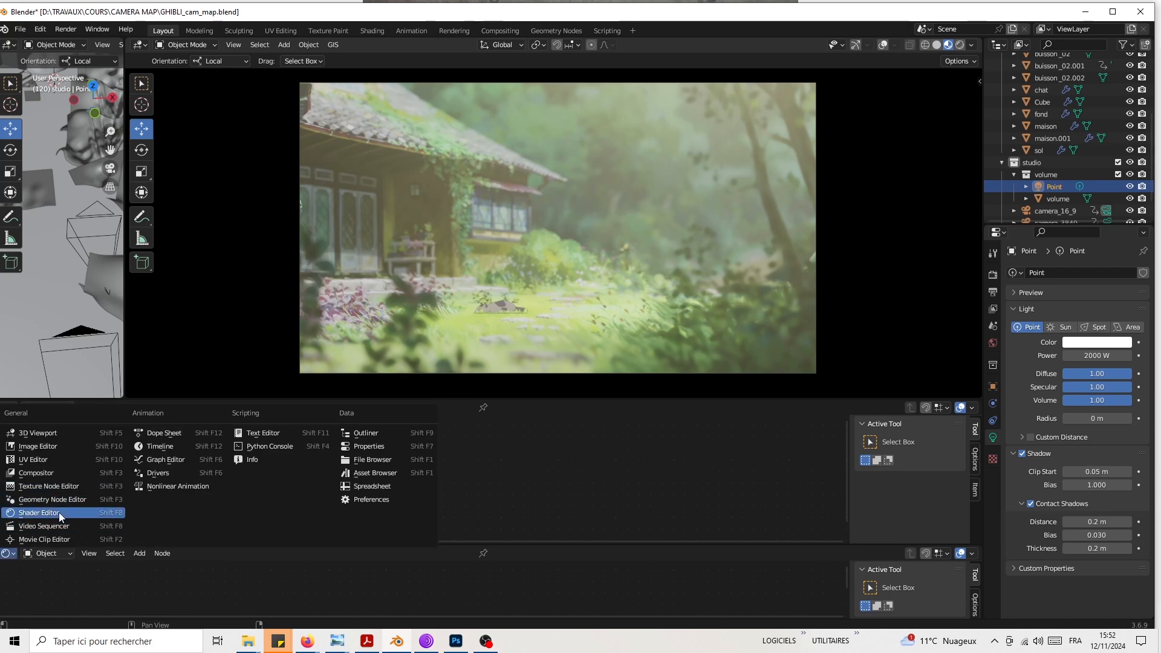
{"action": "left_click", "coordinate": [165, 447]}
Step: Play the camera travel from the start to examine the tinted, brighter fog, and go to frame 88
{"action": "left_click_drag", "start_coordinate": [460, 565], "coordinate": [34, 583]}
{"action": "key", "text": "space"}
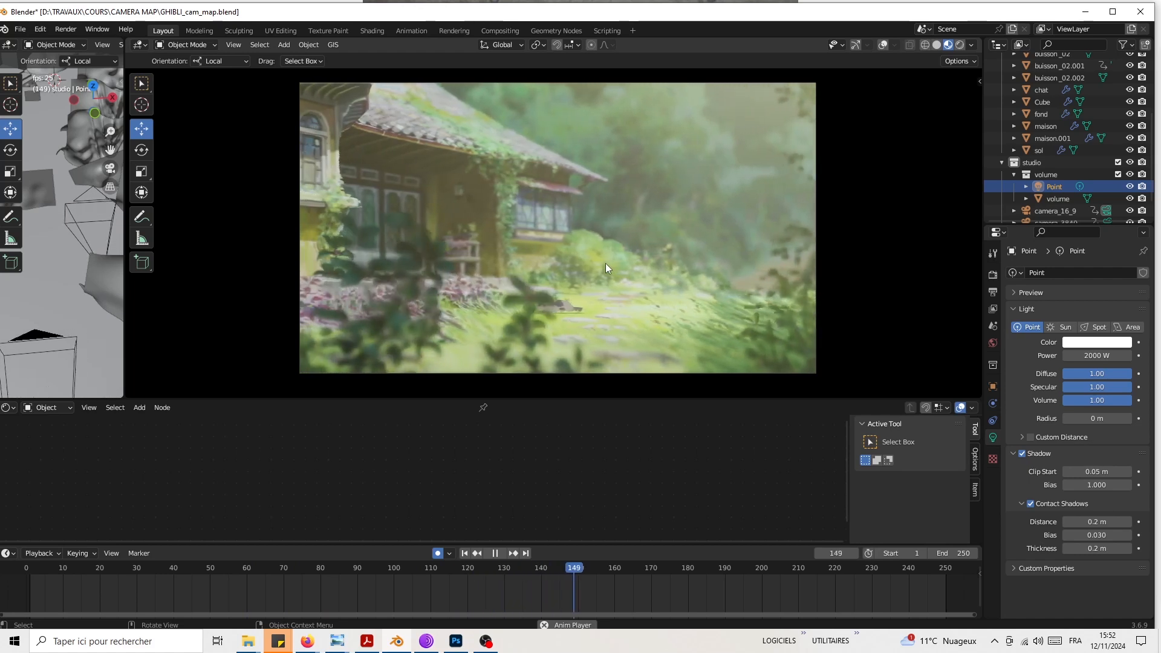
{"action": "key", "text": "space"}
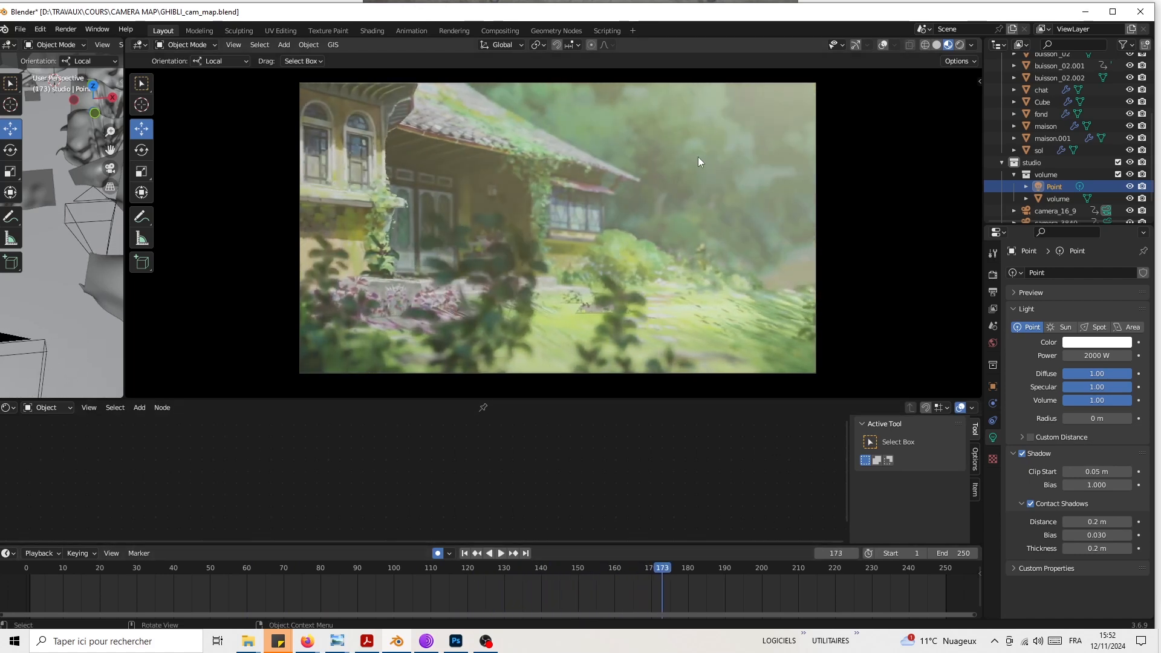
{"action": "left_click", "coordinate": [350, 567]}
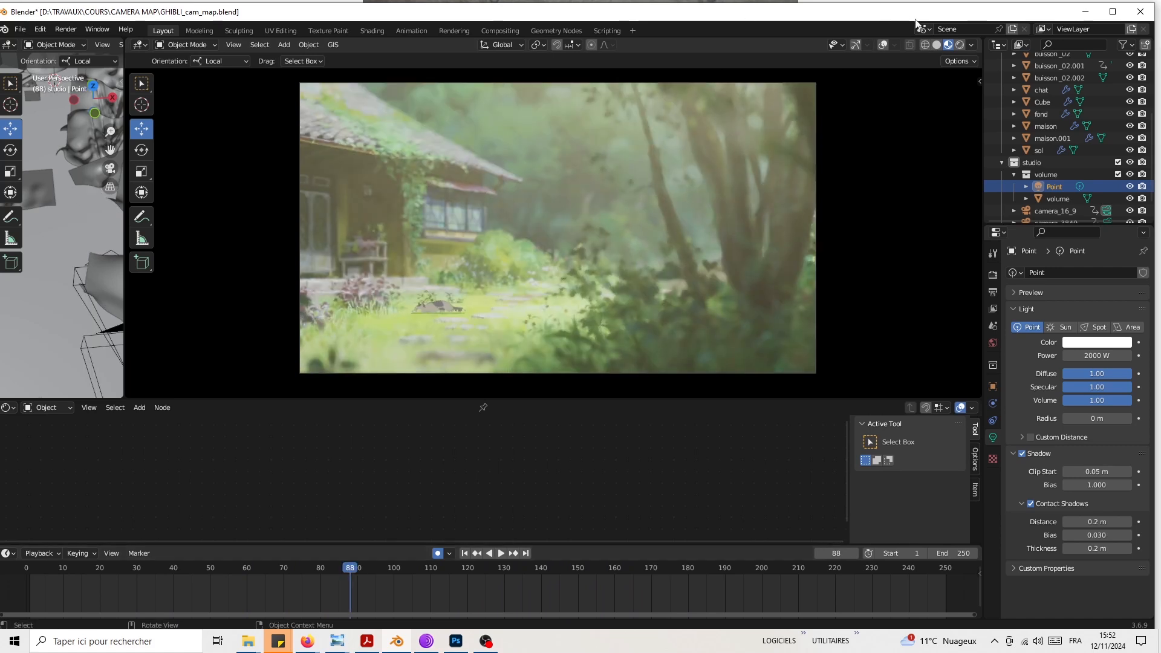
Step: Switch the camera view to Solid shading and play the travel from an early frame to compare it without fog and blur
{"action": "left_click", "coordinate": [937, 46]}
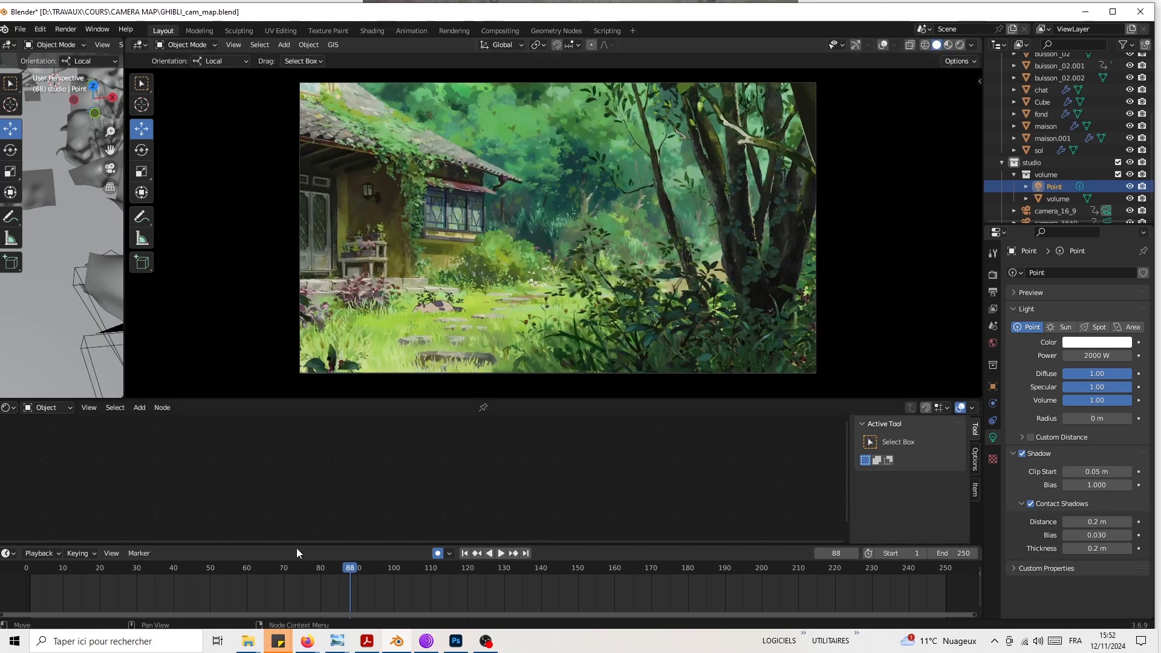
{"action": "left_click_drag", "start_coordinate": [234, 568], "coordinate": [121, 579]}
{"action": "key", "text": "space"}
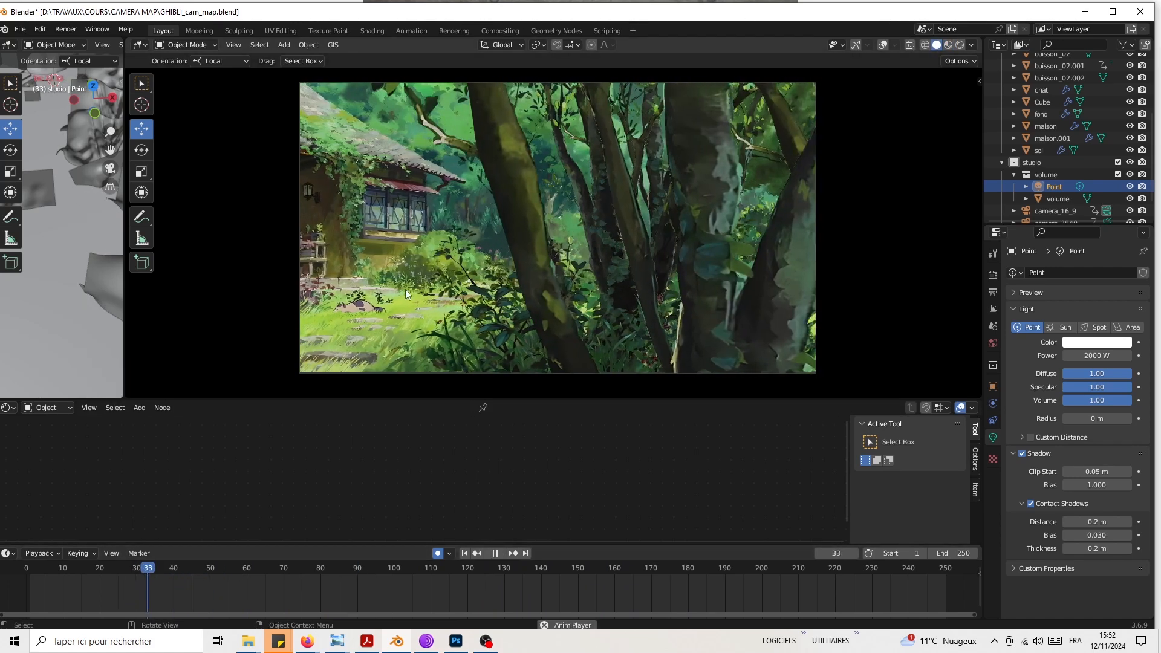
Step: Stop the playback at frame 71 and widen the overview viewport to select the arbre plane in it
{"action": "key", "text": "space"}
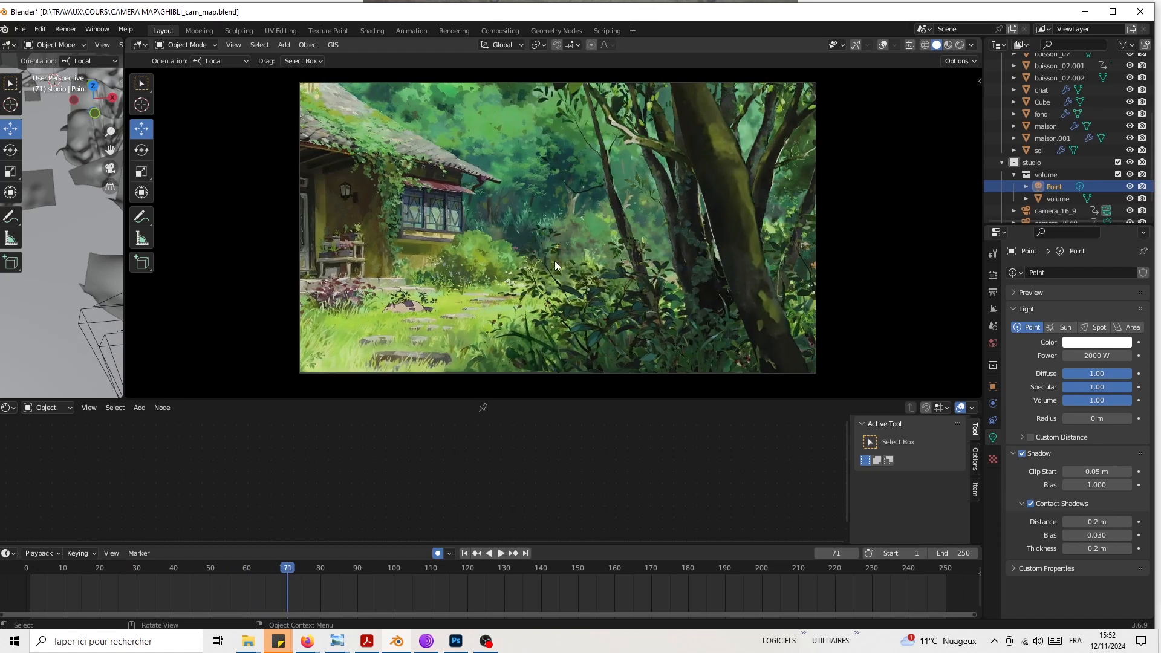
{"action": "left_click_drag", "start_coordinate": [124, 289], "coordinate": [201, 284]}
{"action": "middle_click_drag", "start_coordinate": [148, 145], "coordinate": [136, 210]}
{"action": "left_click", "coordinate": [89, 152]}
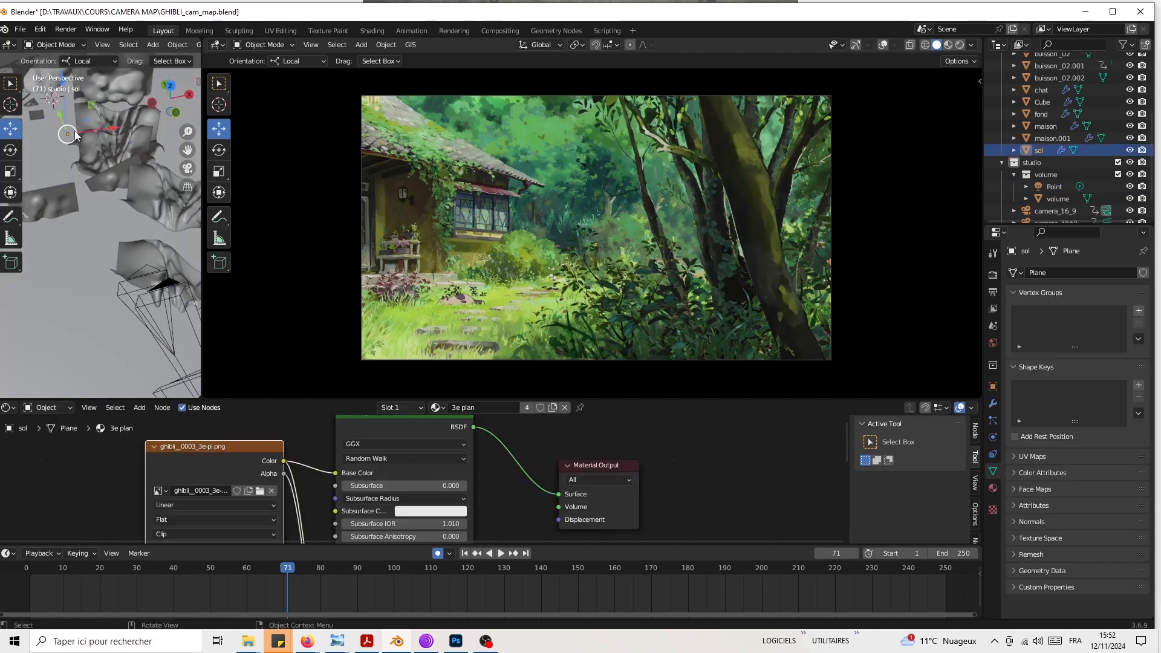
Step: Examine the layered tree, bush and house planes from outside the camera, and return to the camera view
{"action": "middle_click_drag", "start_coordinate": [702, 117], "coordinate": [546, 297]}
{"action": "middle_click_drag", "start_coordinate": [891, 285], "coordinate": [811, 272]}
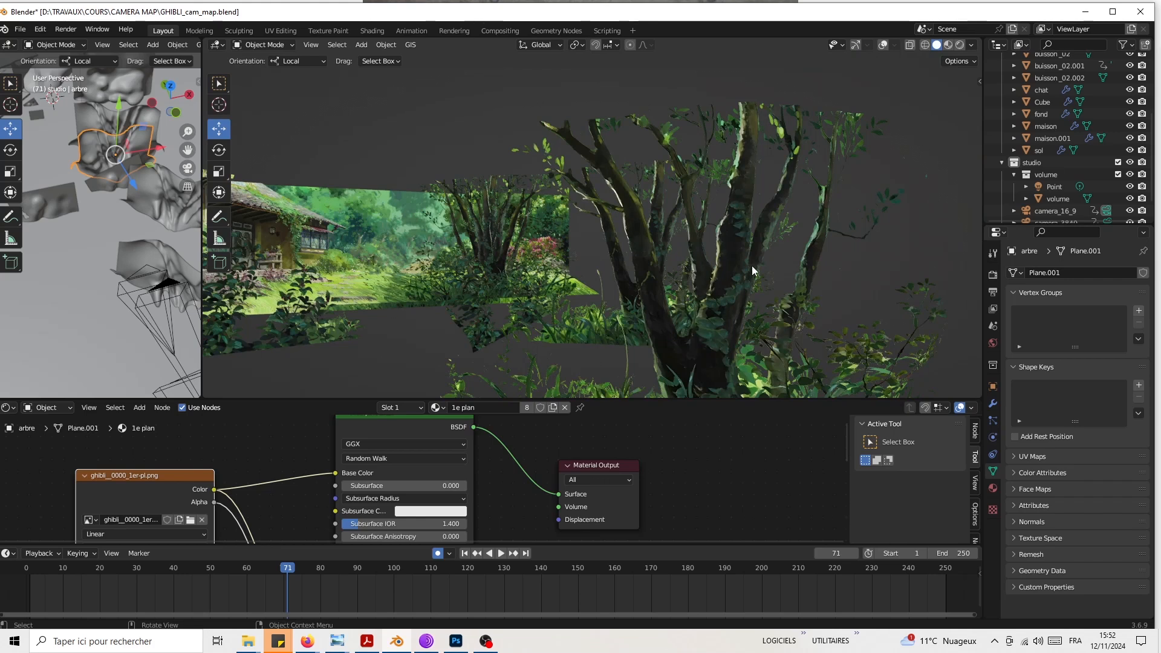
{"action": "middle_click_drag", "start_coordinate": [725, 212], "coordinate": [582, 188]}
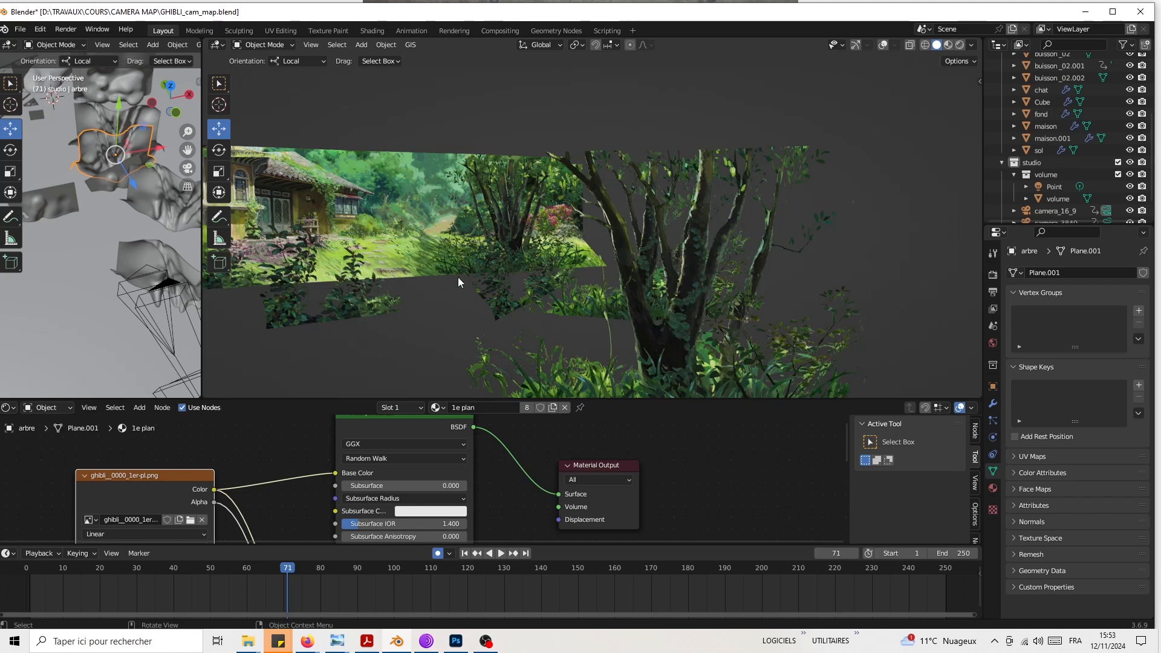
{"action": "key", "text": "KP_0"}
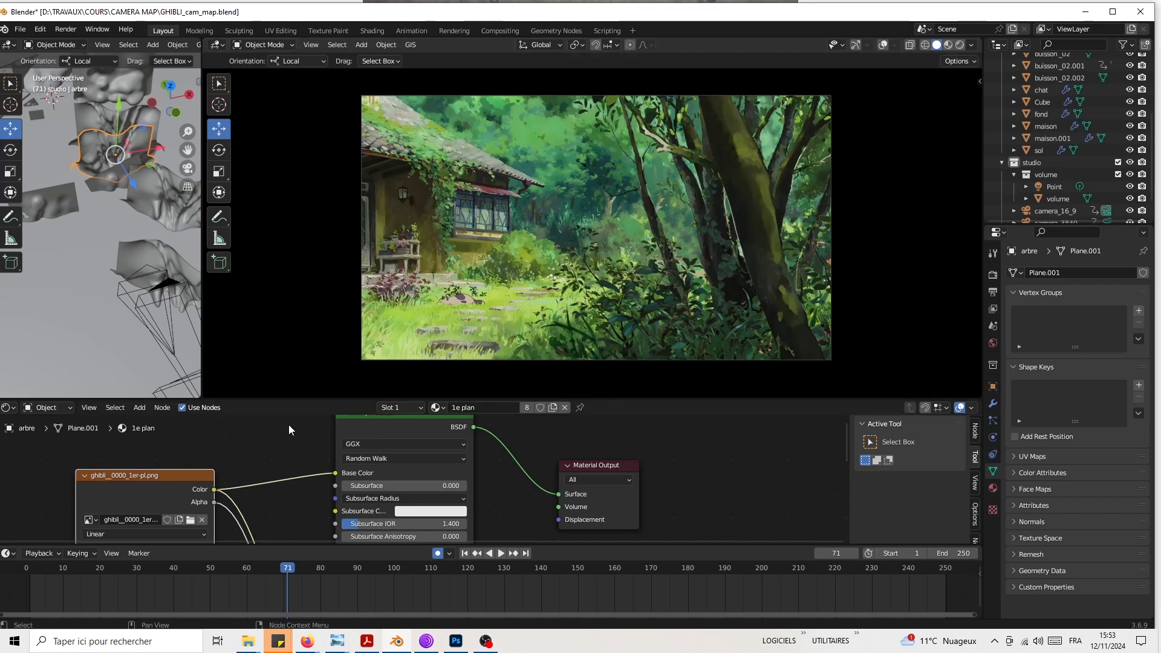
Step: Go to frame 120 and open the shading options of the camera viewport
{"action": "left_click_drag", "start_coordinate": [114, 571], "coordinate": [467, 579]}
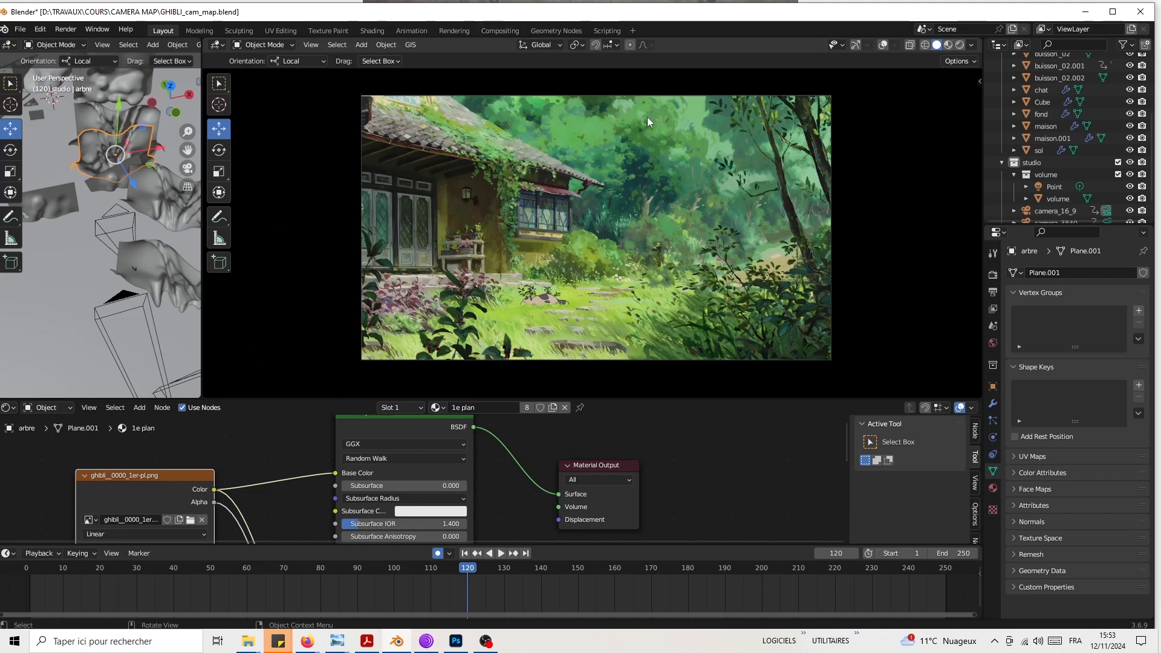
{"action": "left_click", "coordinate": [973, 46]}
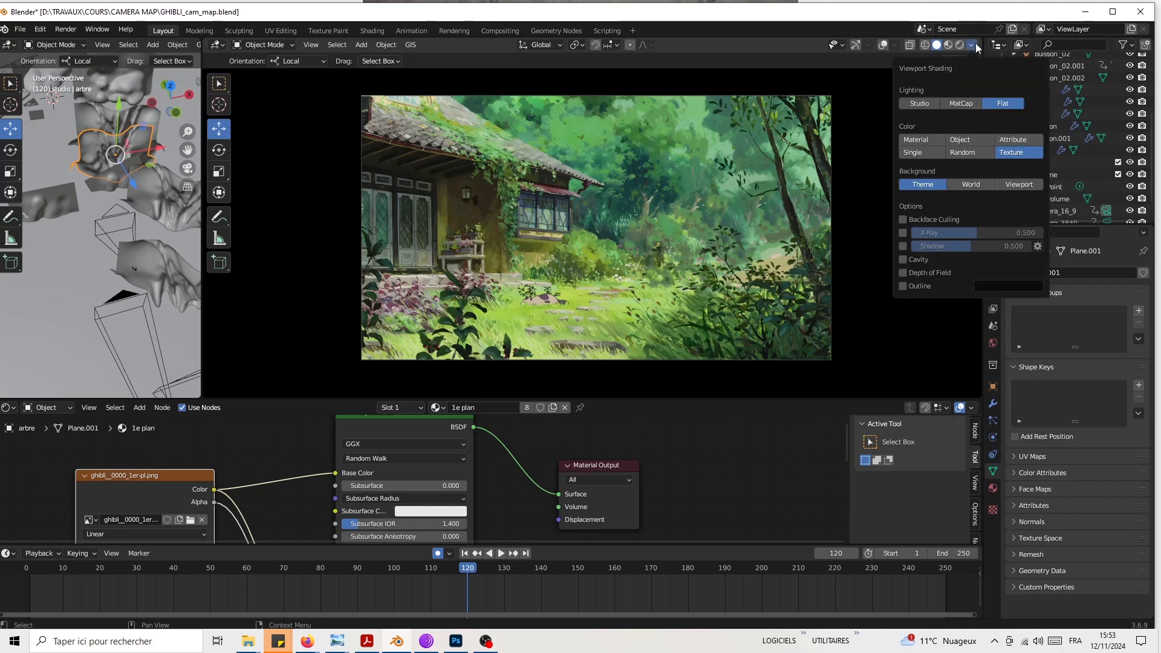